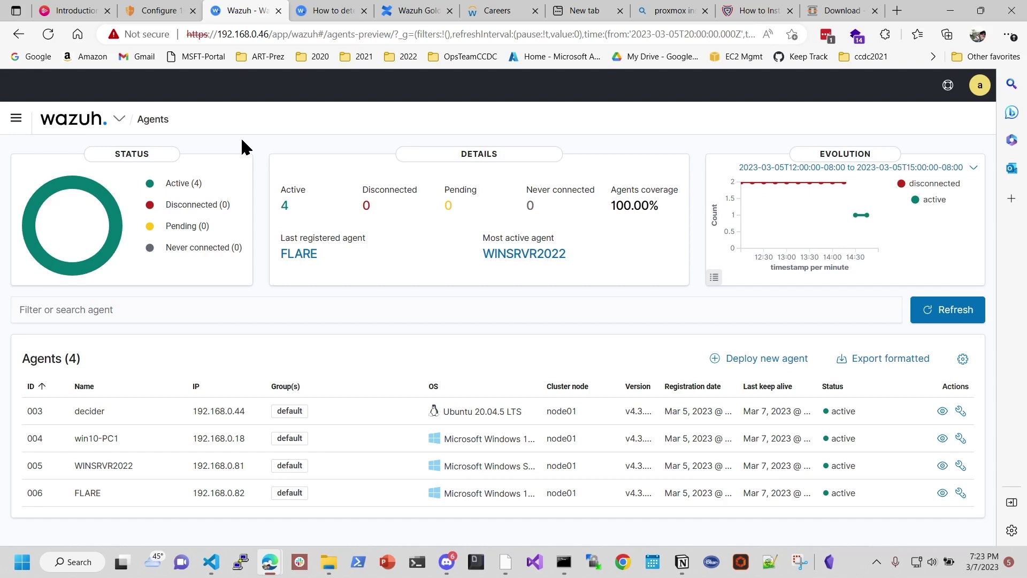
Step: Switch to the 'How to detect Active Directory attacks with Wazuh [Part 1 of 2]' article tab
{"action": "left_click", "coordinate": [313, 10]}
Step: Scroll the blog article down to the 'Active Directory attacks: Infrastructure setup' section
{"action": "scroll", "coordinate": [291, 264], "scroll_direction": "up", "scroll_amount": 5}
{"action": "left_click", "coordinate": [289, 33]}
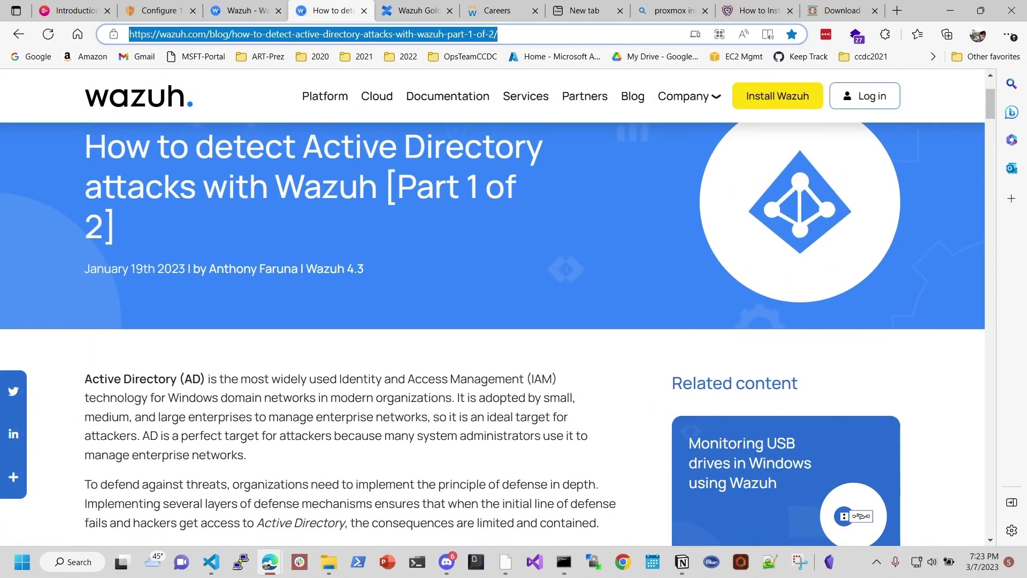
{"action": "key", "text": "alt+Tab"}
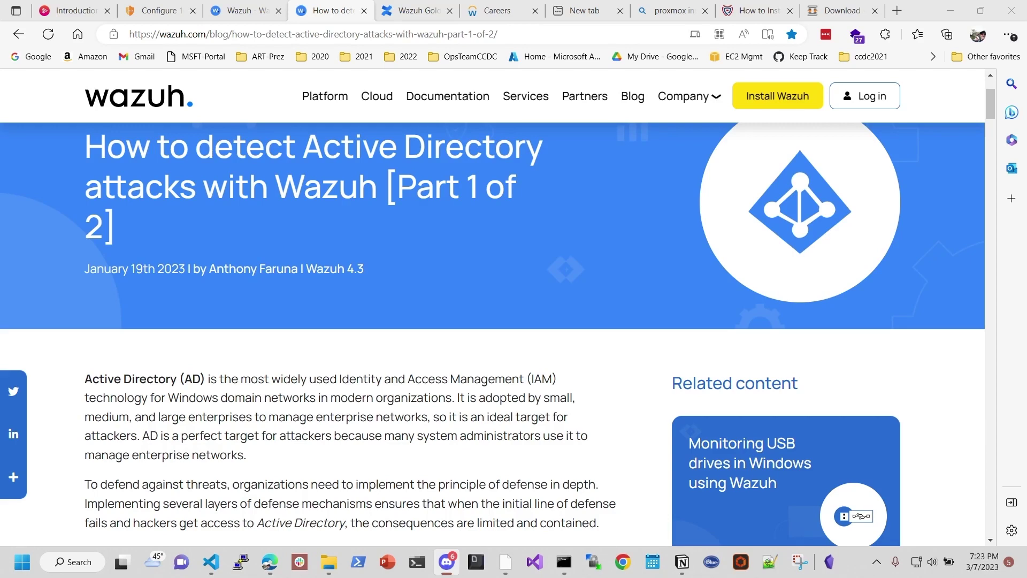
{"action": "scroll", "coordinate": [466, 435], "scroll_direction": "down", "scroll_amount": 2}
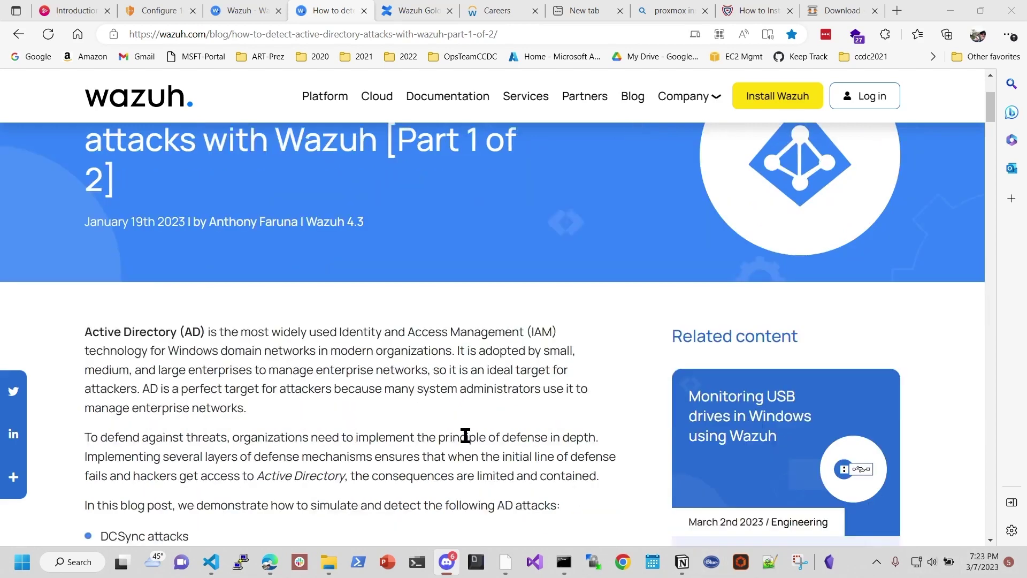
{"action": "scroll", "coordinate": [465, 435], "scroll_direction": "down", "scroll_amount": 6}
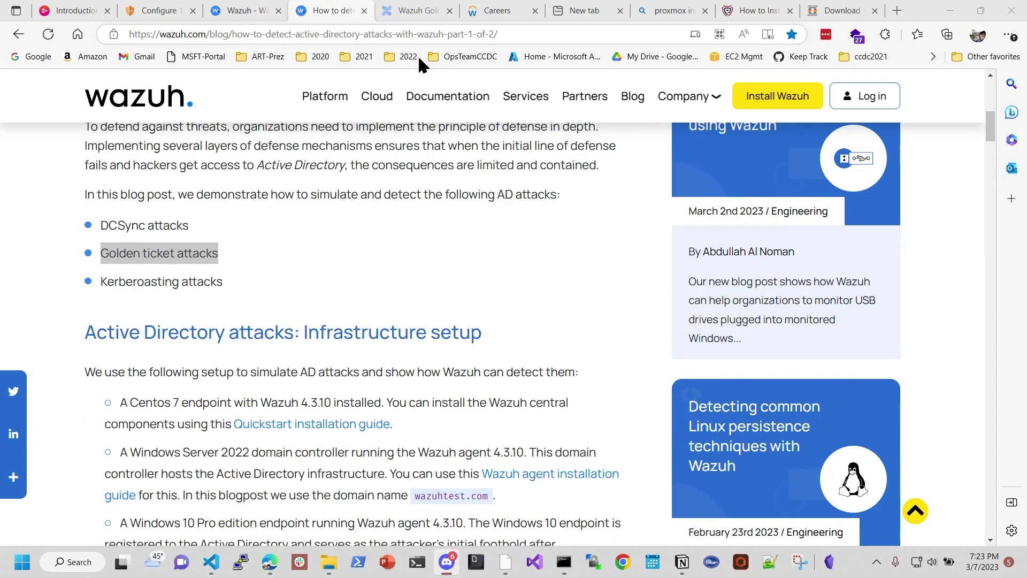
{"action": "scroll", "coordinate": [321, 327], "scroll_direction": "down", "scroll_amount": 3}
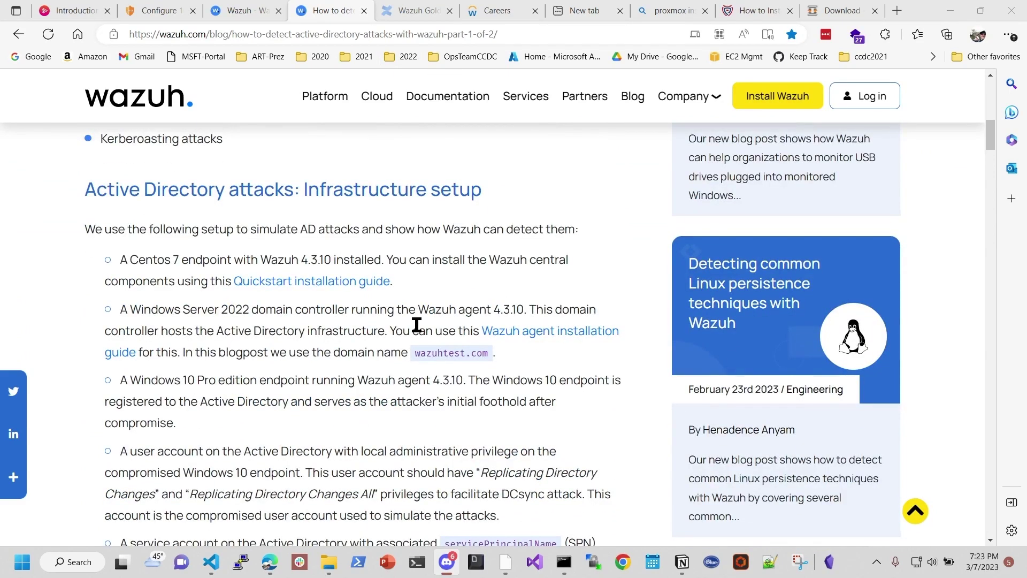
Step: Highlight the 'A Windows Server 2022 domain' requirement, then return to the domain controller session
{"action": "left_click_drag", "start_coordinate": [120, 309], "coordinate": [292, 310]}
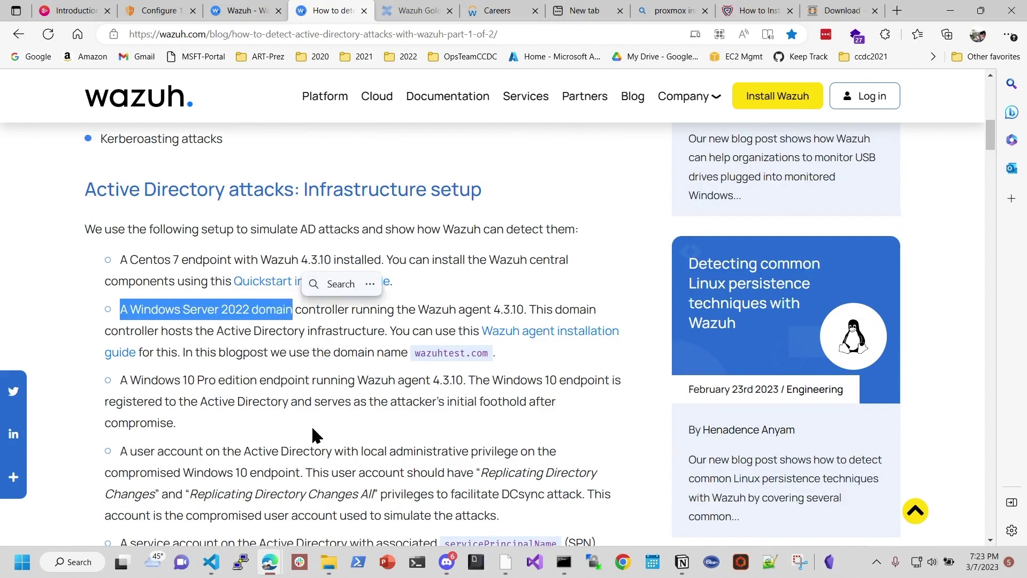
{"action": "left_click", "coordinate": [507, 564]}
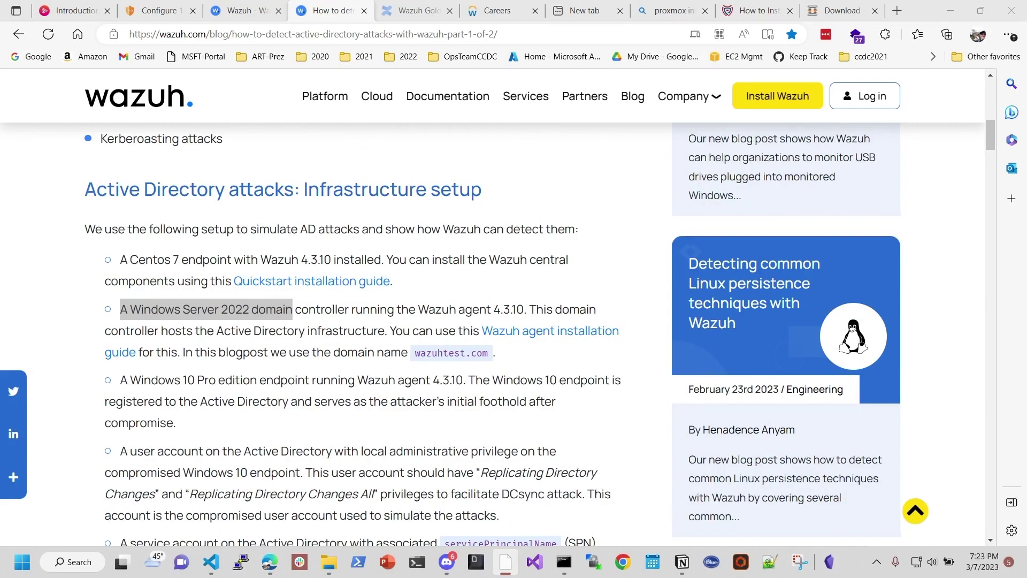
{"action": "key", "text": "alt+Tab"}
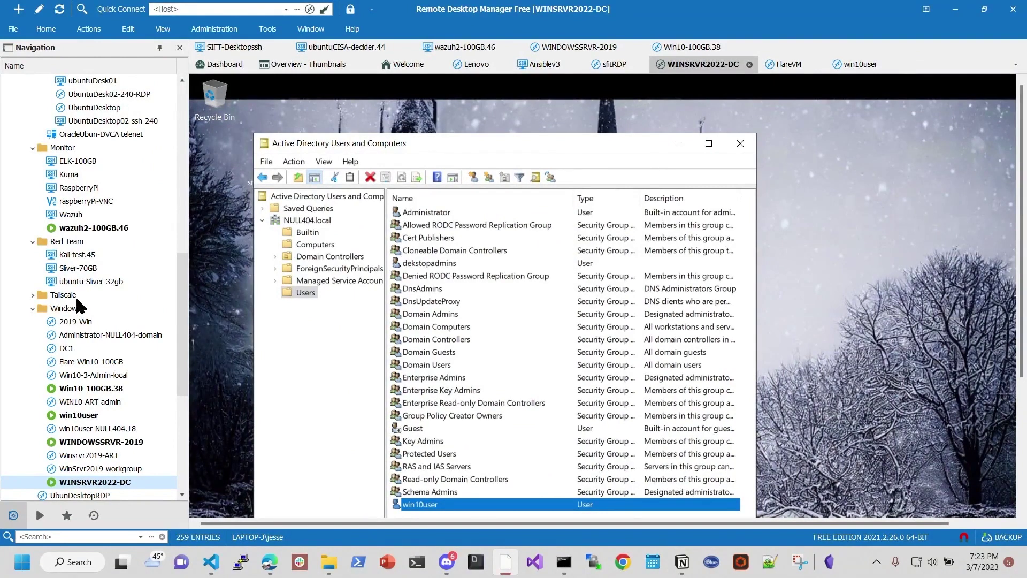
Step: Back in Remote Desktop Manager, minimize Active Directory Users and Computers and close WINDOWSSRVR Properties
{"action": "scroll", "coordinate": [91, 471], "scroll_direction": "down", "scroll_amount": 1}
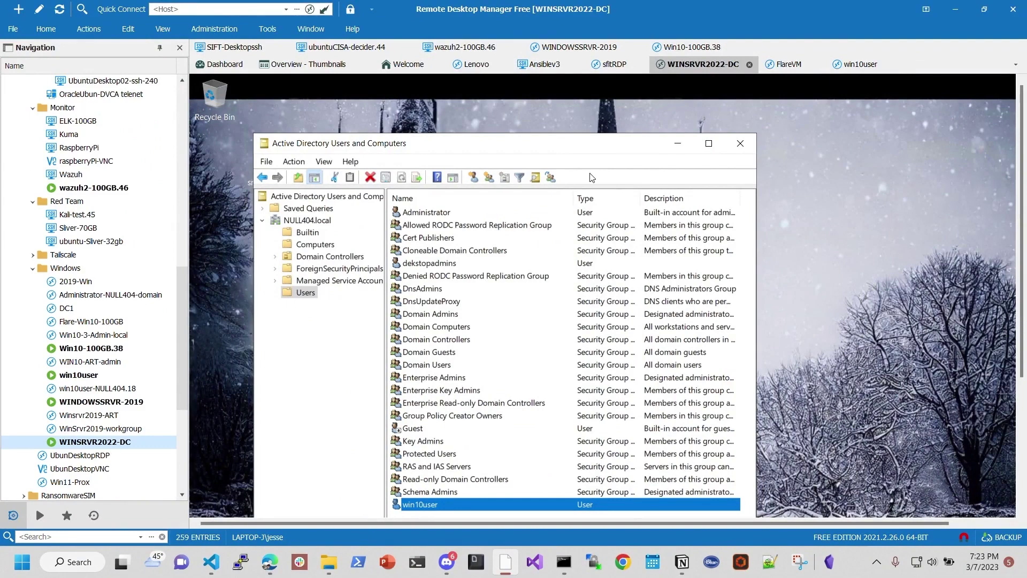
{"action": "key", "text": "alt+Tab"}
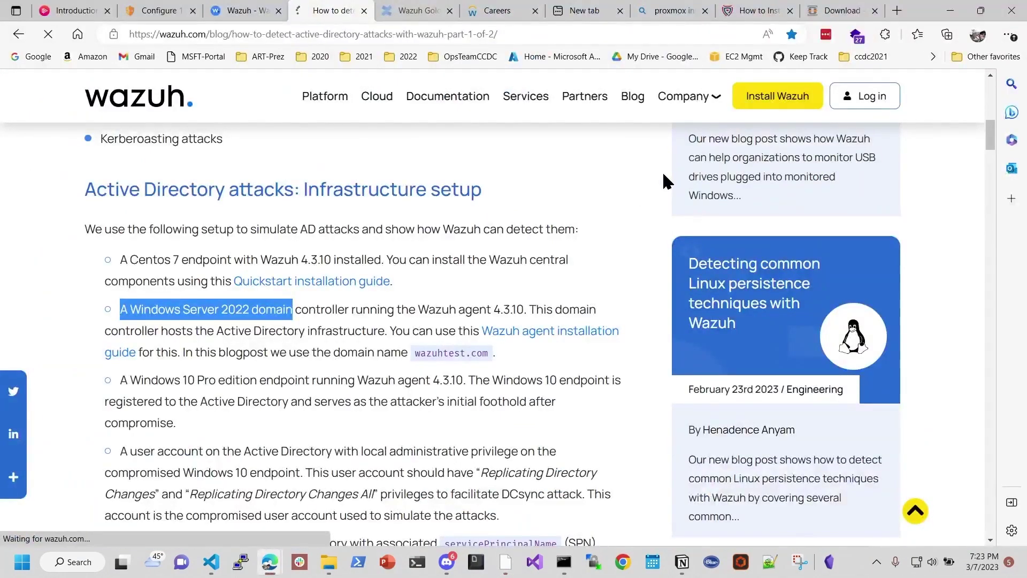
{"action": "left_click", "coordinate": [507, 560]}
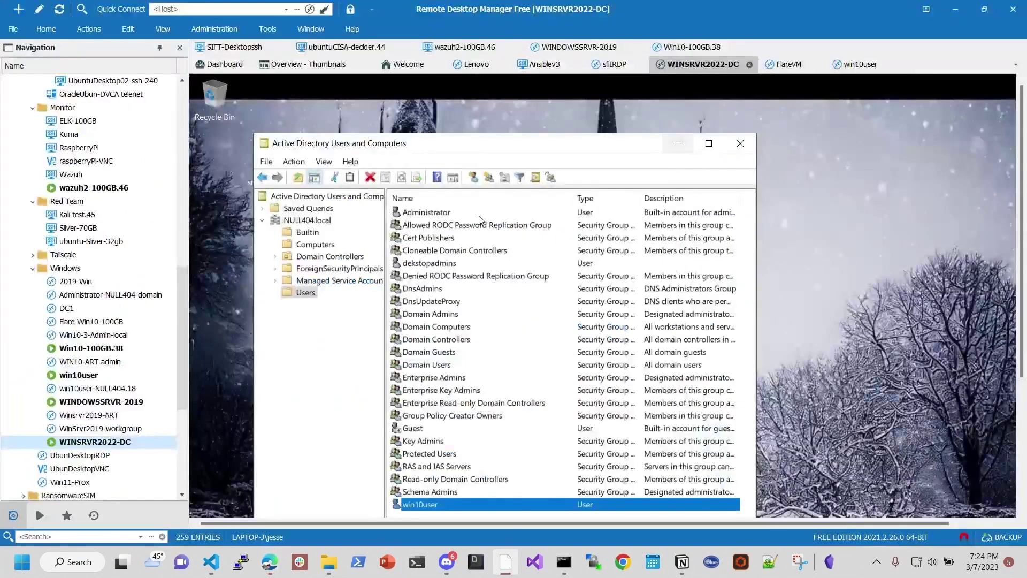
{"action": "left_click", "coordinate": [678, 143]}
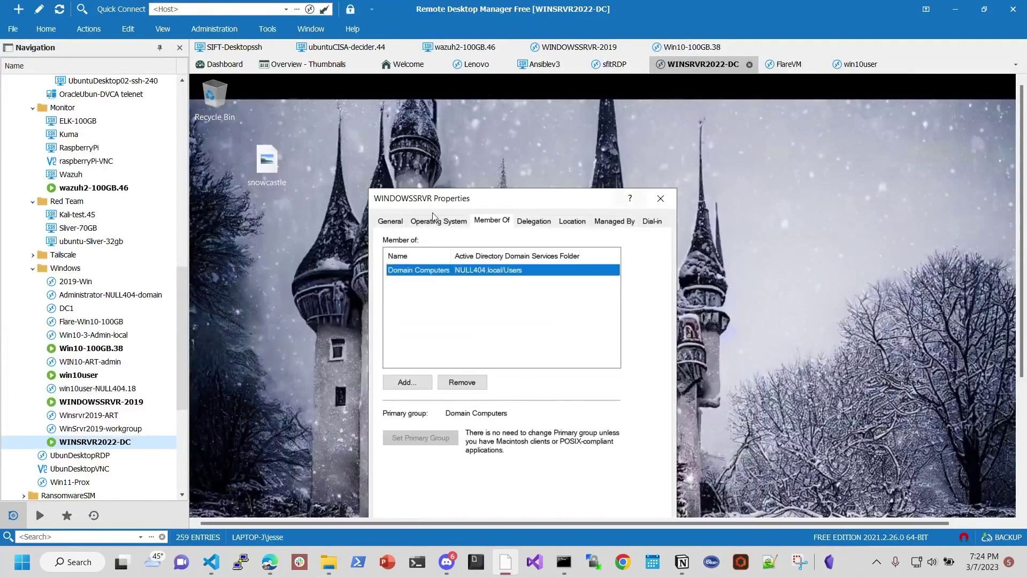
{"action": "left_click", "coordinate": [661, 199]}
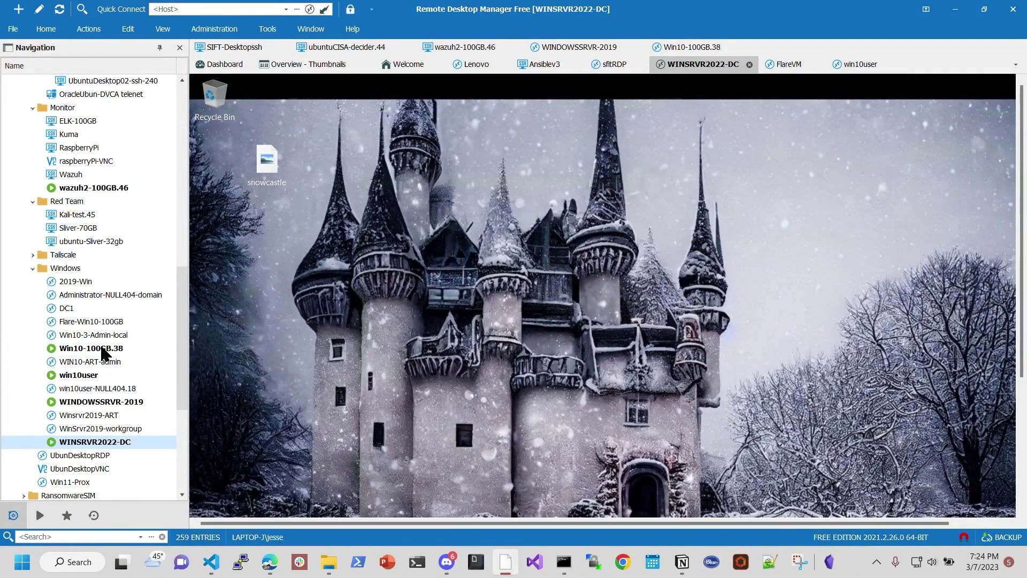
Step: Visit the Win10-100GB.38, win10user, WINDOWSSRVR-2019 and WINSRVR2022-DC sessions, ending on win10user
{"action": "double_click", "coordinate": [105, 352]}
{"action": "left_click", "coordinate": [95, 381]}
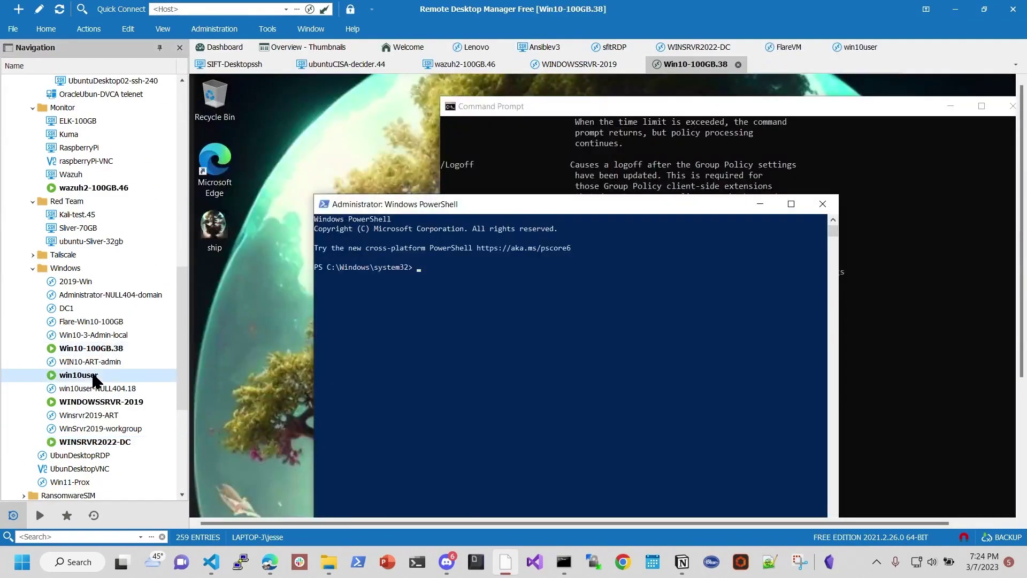
{"action": "double_click", "coordinate": [95, 381]}
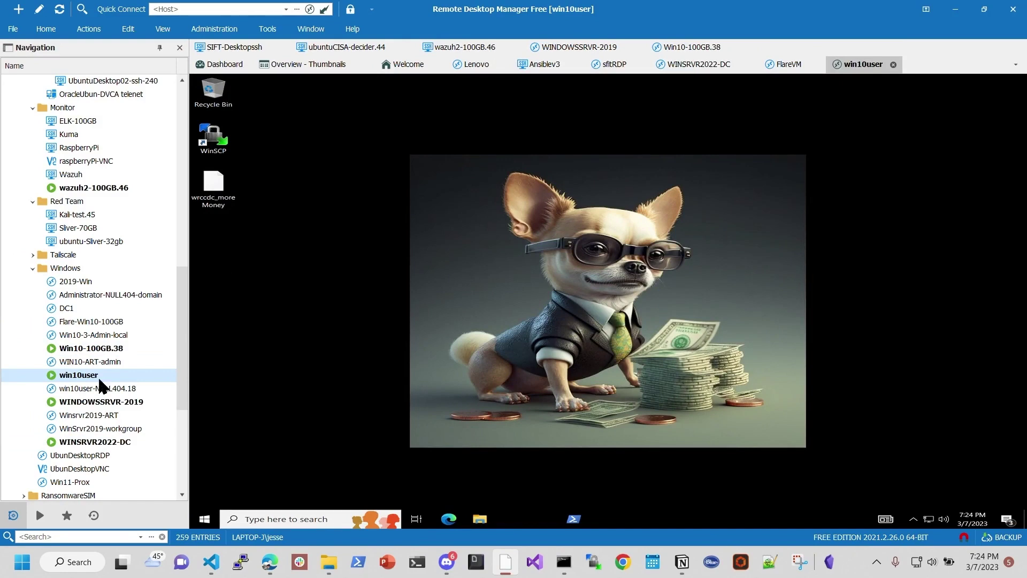
{"action": "double_click", "coordinate": [100, 401]}
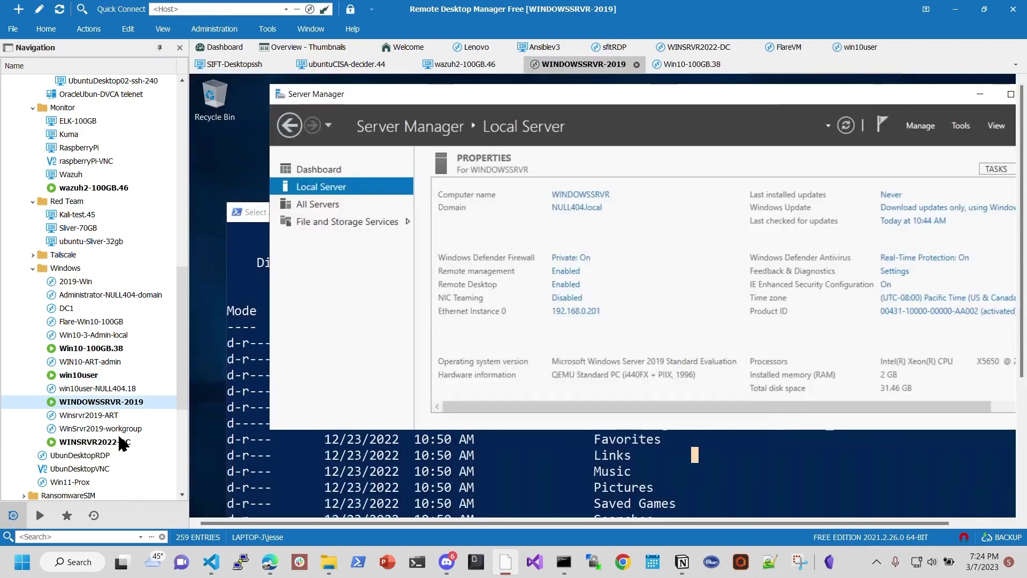
{"action": "double_click", "coordinate": [119, 441]}
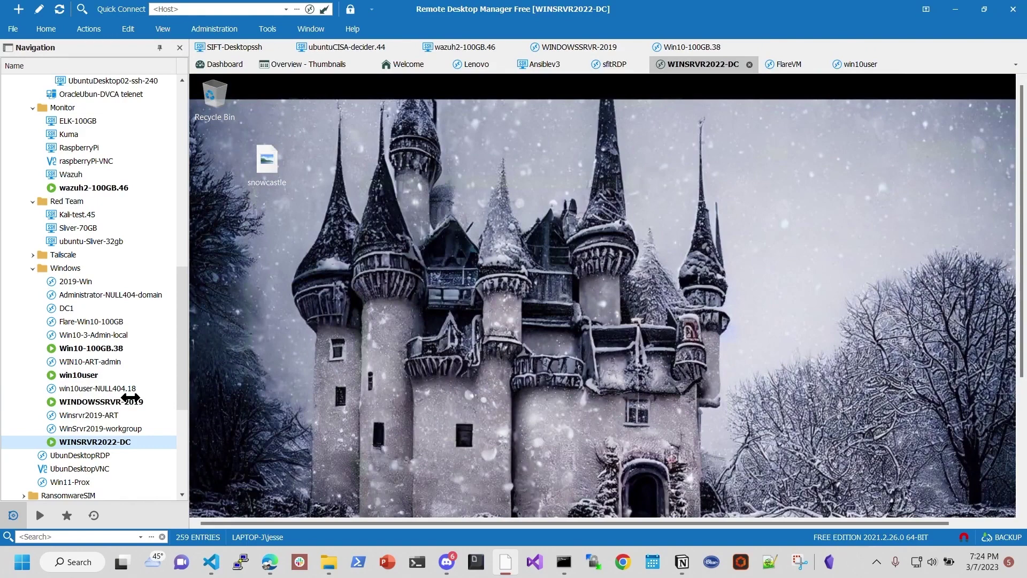
{"action": "double_click", "coordinate": [117, 373]}
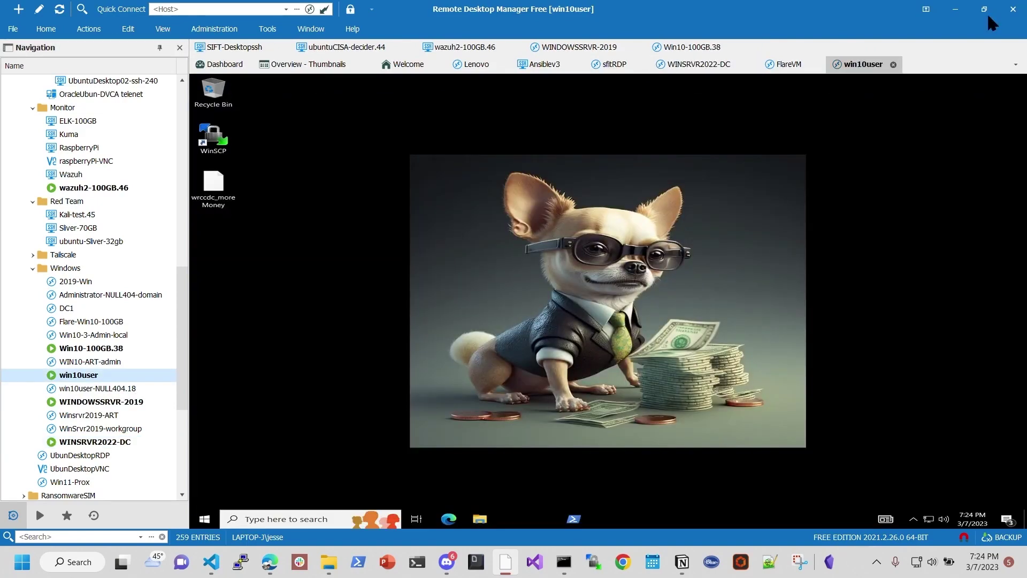
Step: Run PowerShell as administrator on win10user using administrator credentials, then switch to WINSRVR2022-DC
{"action": "right_click", "coordinate": [574, 519]}
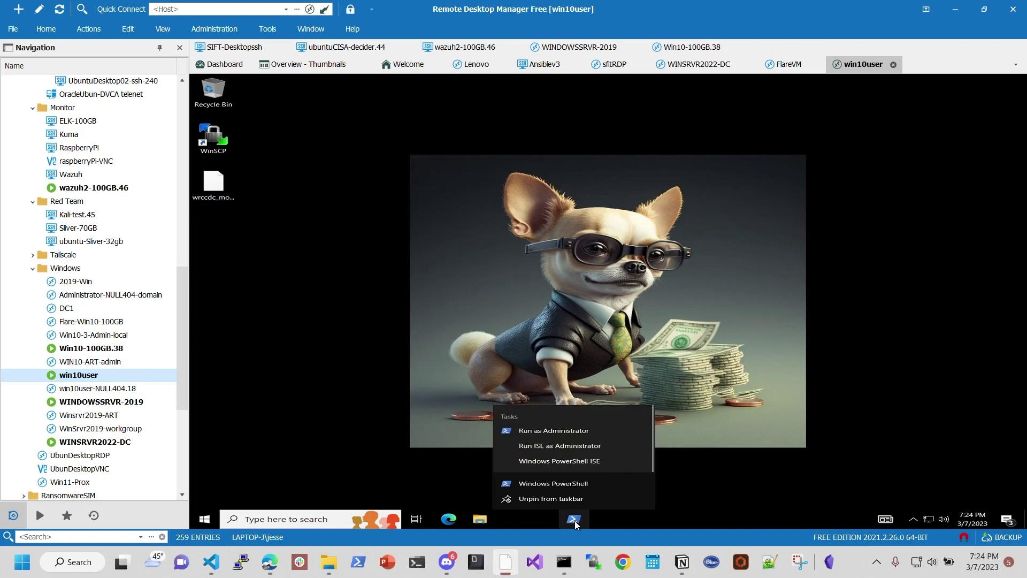
{"action": "left_click", "coordinate": [561, 431]}
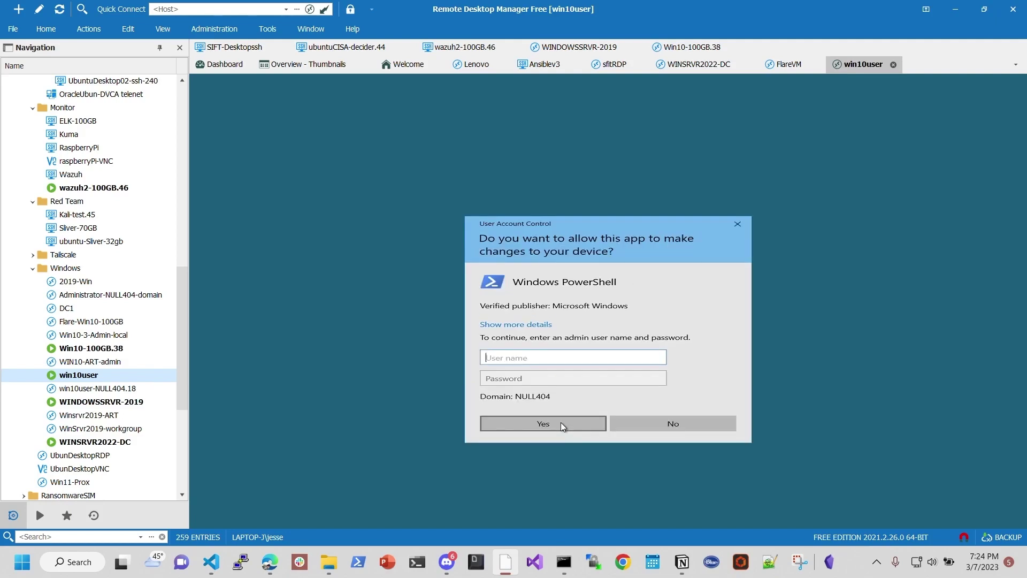
{"action": "type", "text": "administrator"}
{"action": "key", "text": "Tab"}
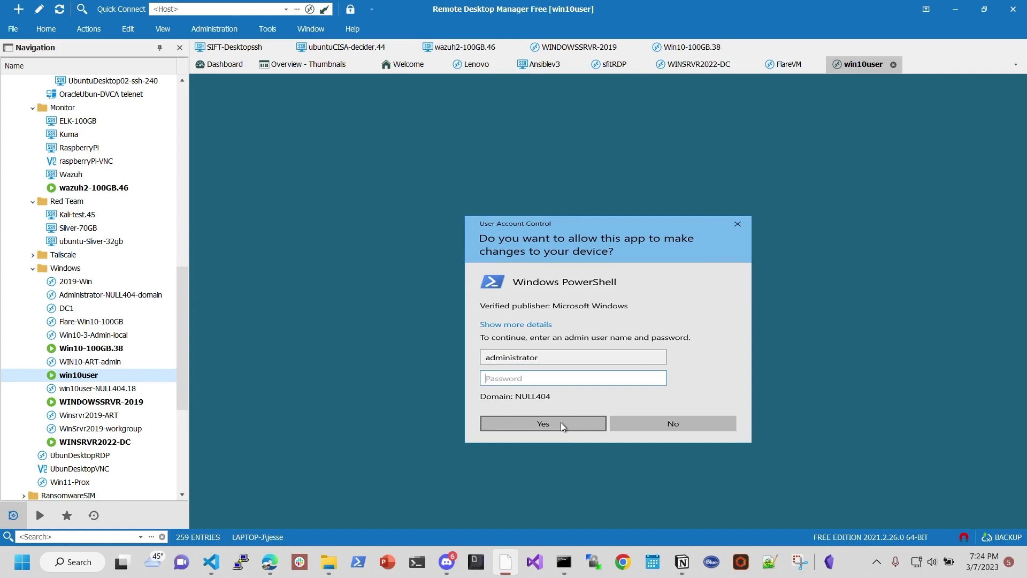
{"action": "type", "text": "•••••••••"}
{"action": "left_click", "coordinate": [543, 423]}
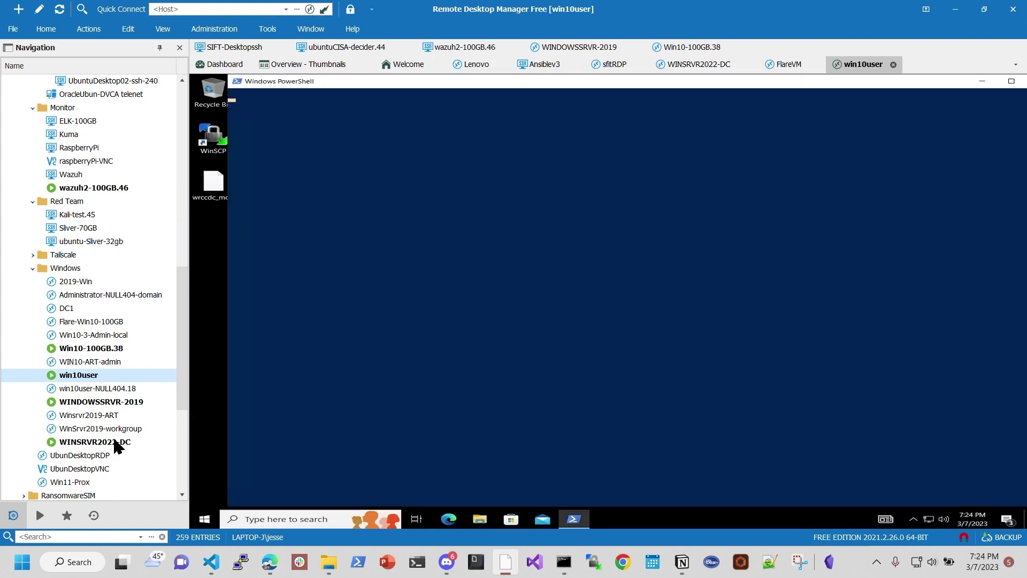
{"action": "double_click", "coordinate": [114, 441]}
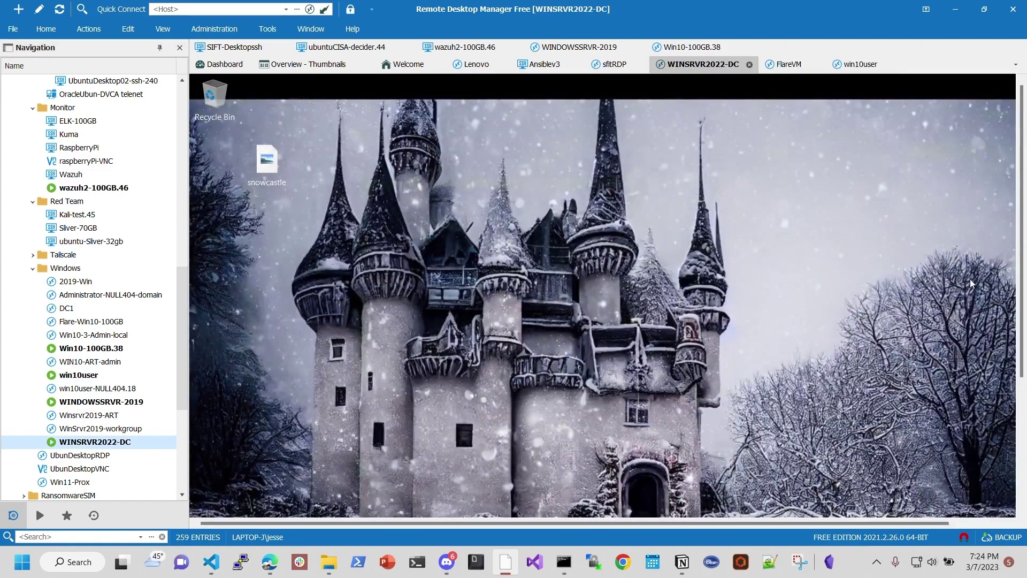
Step: Launch Server Manager on the WINSRVR2022-DC domain controller
{"action": "left_click_drag", "start_coordinate": [1022, 281], "coordinate": [1022, 412]}
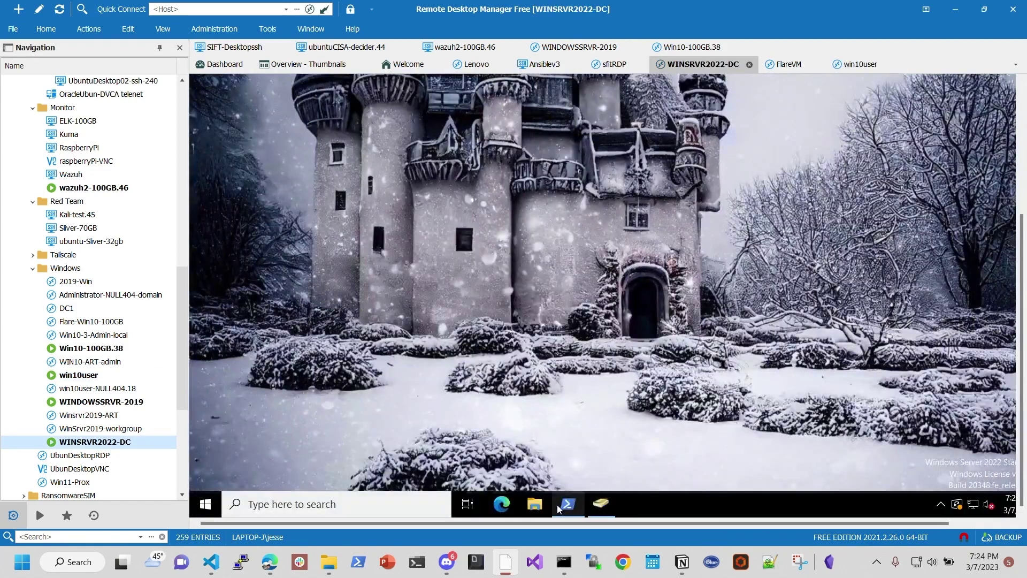
{"action": "left_click", "coordinate": [207, 506]}
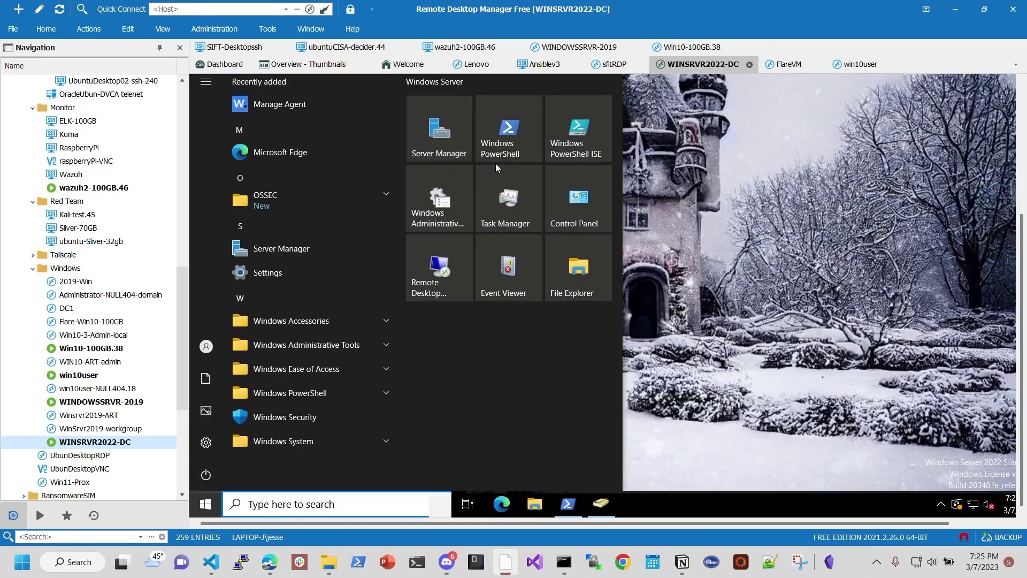
{"action": "left_click", "coordinate": [928, 249]}
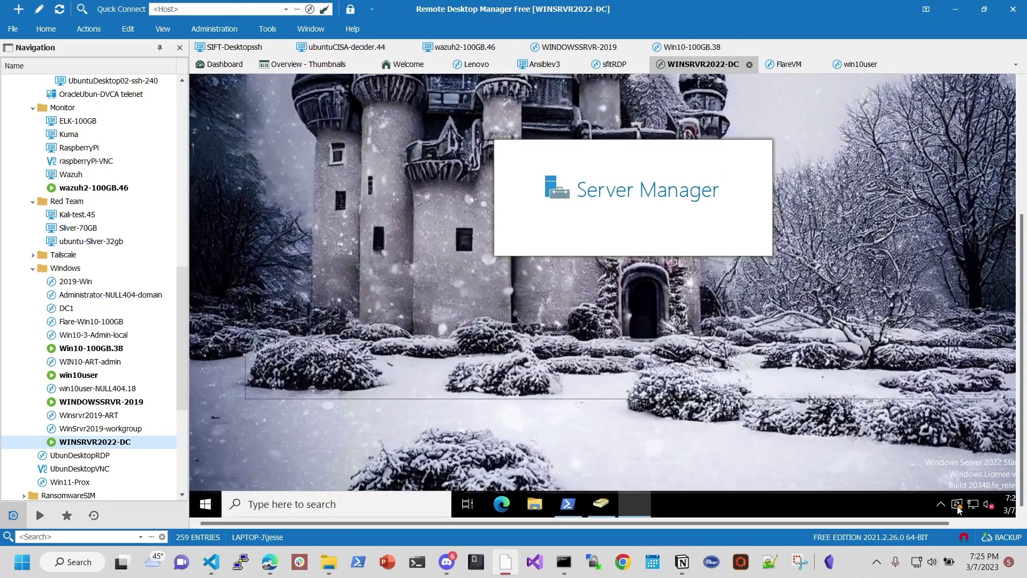
Step: Show and refresh the Local Server properties, confirming domain NULL404.local on Windows Server 2022
{"action": "scroll", "coordinate": [1023, 241], "scroll_direction": "up", "scroll_amount": 1}
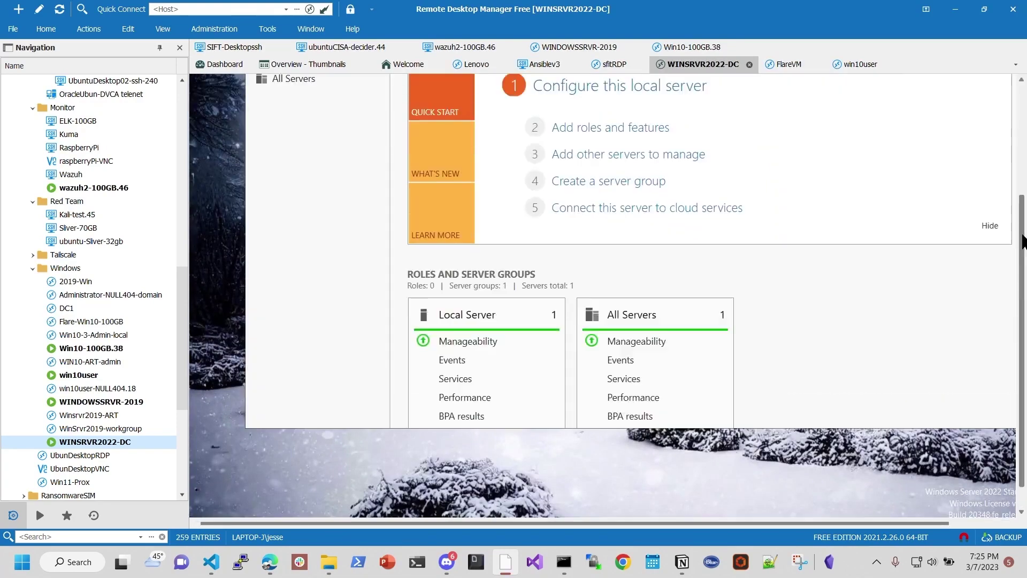
{"action": "scroll", "coordinate": [1023, 240], "scroll_direction": "up", "scroll_amount": 4}
{"action": "scroll", "coordinate": [1023, 241], "scroll_direction": "down", "scroll_amount": 5}
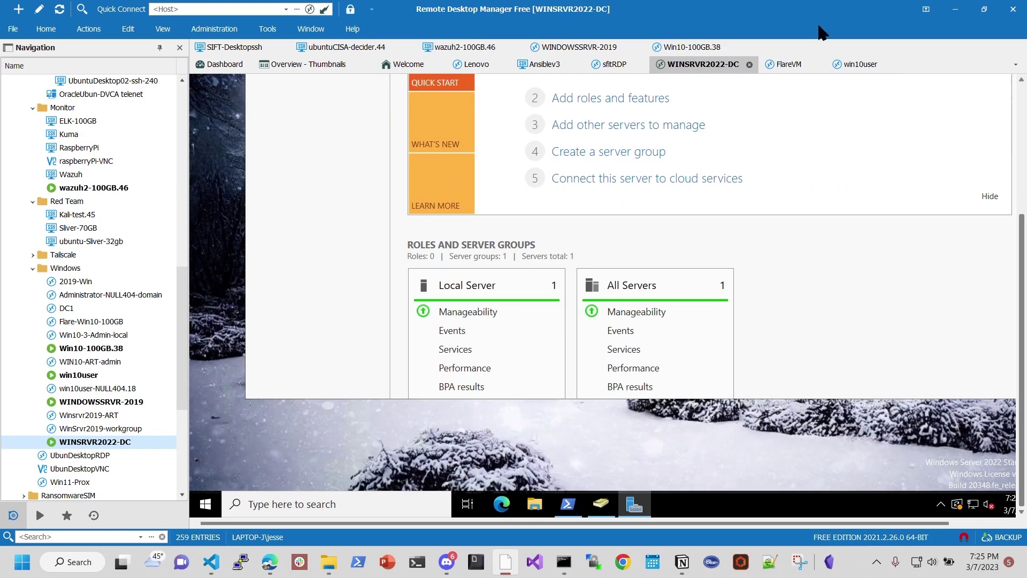
{"action": "scroll", "coordinate": [1017, 132], "scroll_direction": "up", "scroll_amount": 5}
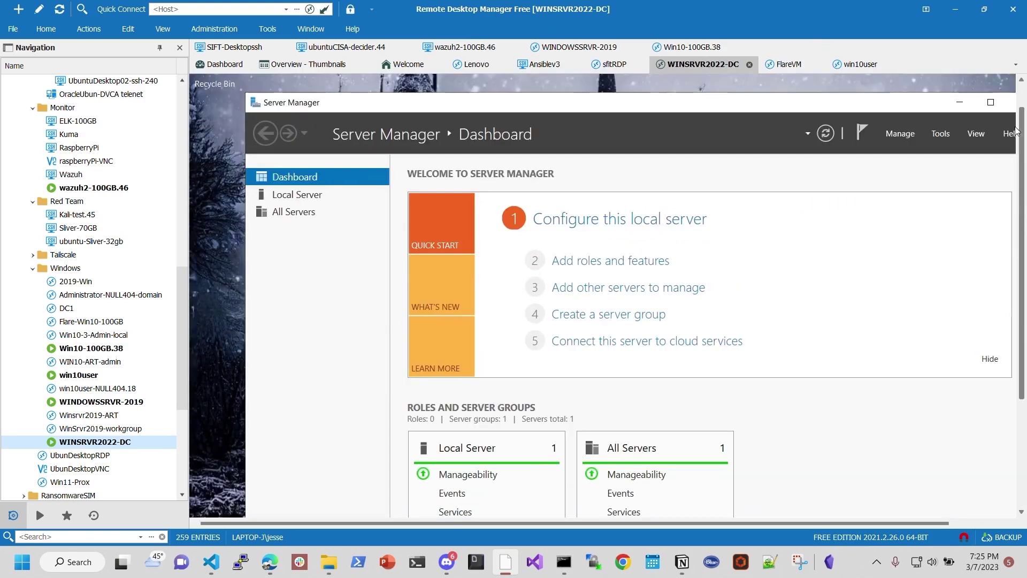
{"action": "left_click", "coordinate": [287, 195]}
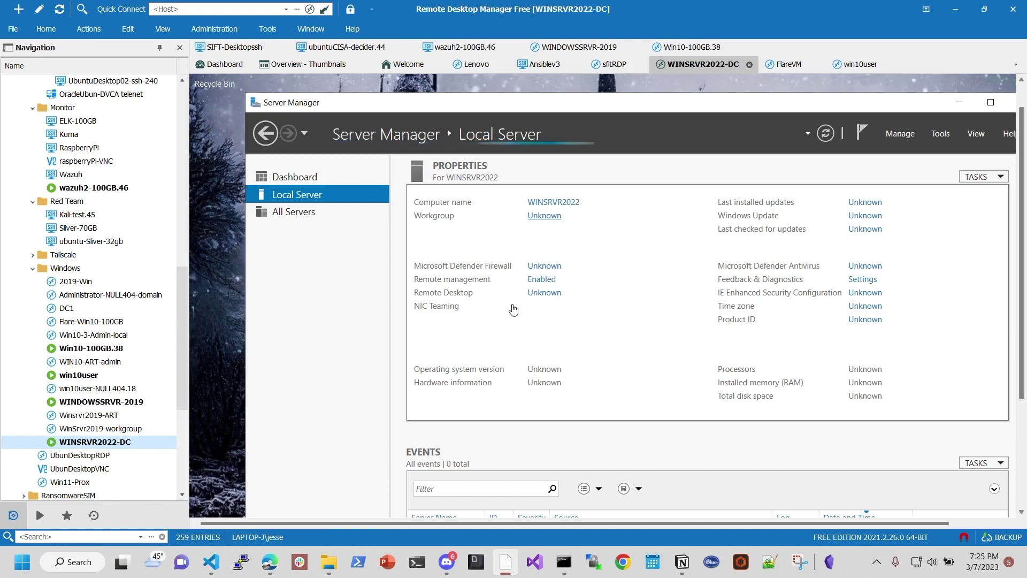
{"action": "left_click", "coordinate": [826, 133]}
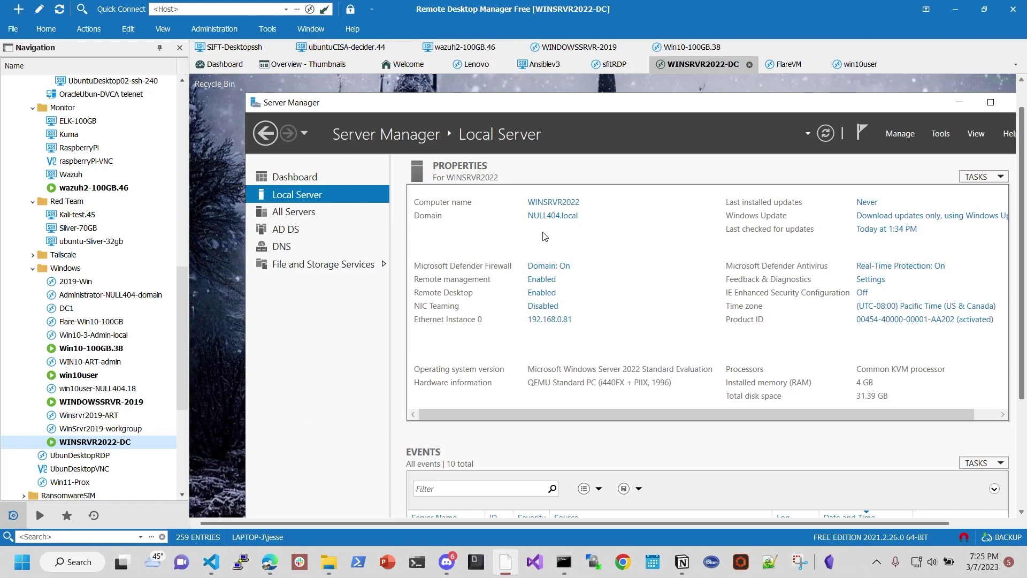
{"action": "left_click", "coordinate": [84, 374]}
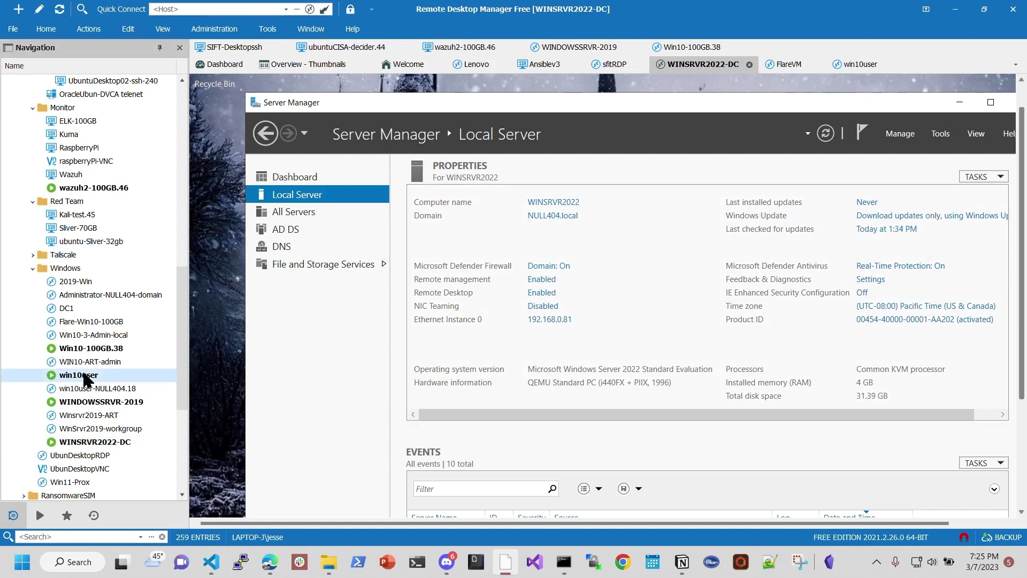
Step: On win10user, go to Control Panel > System and Security > System and choose 'Rename this PC (advanced)'
{"action": "double_click", "coordinate": [84, 376]}
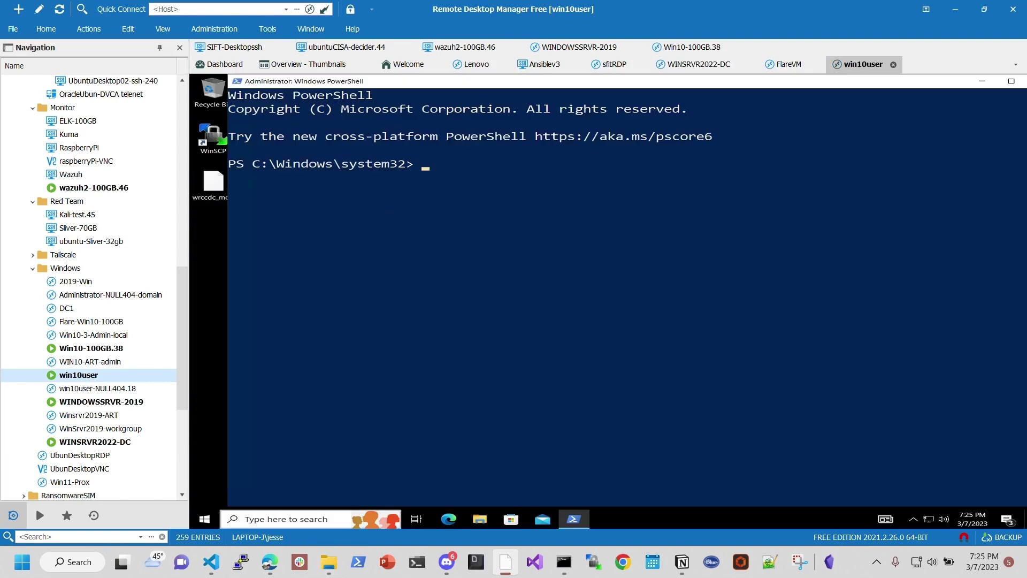
{"action": "left_click", "coordinate": [265, 520]}
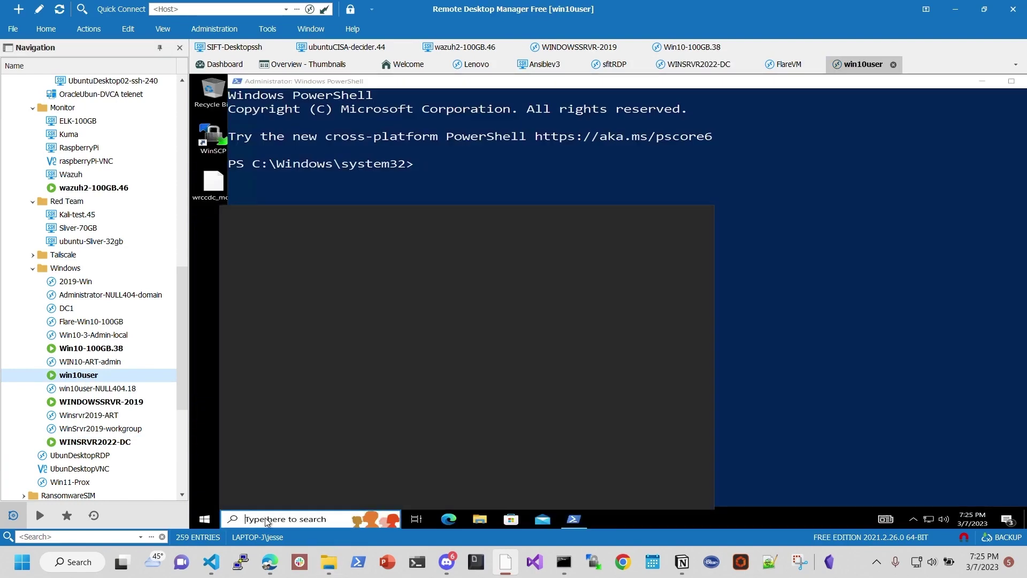
{"action": "type", "text": "control"}
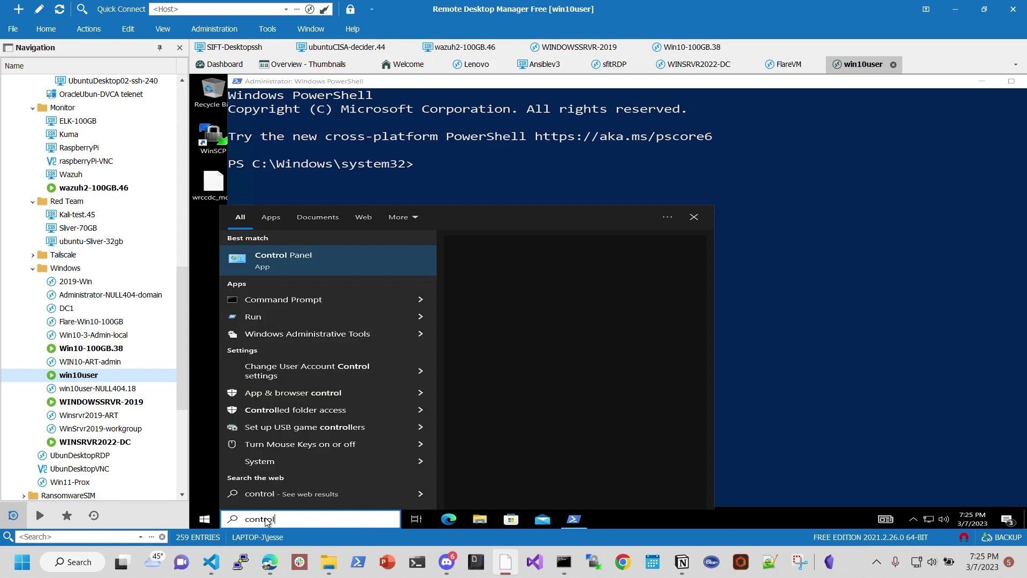
{"action": "left_click", "coordinate": [327, 262]}
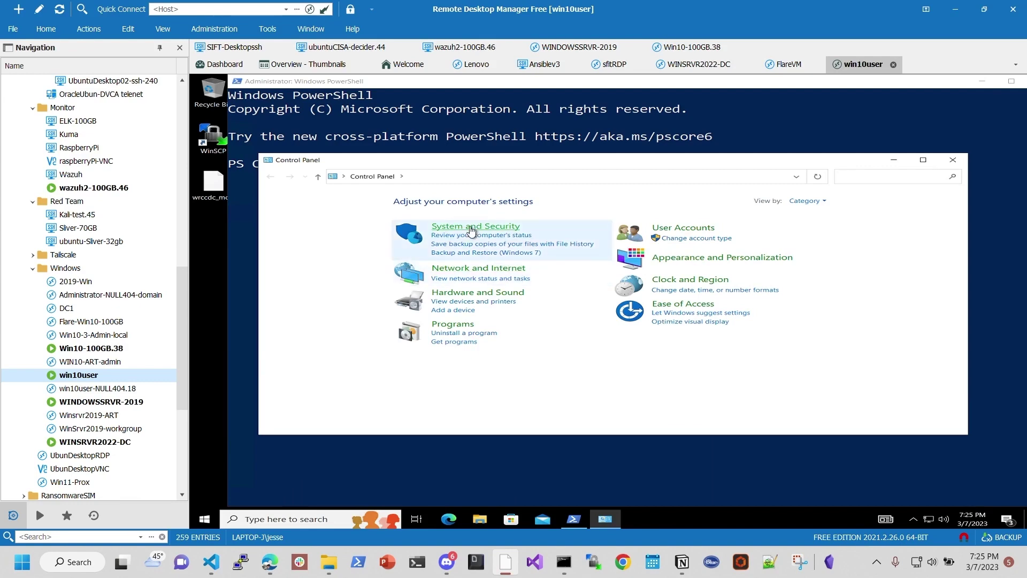
{"action": "left_click", "coordinate": [471, 227]}
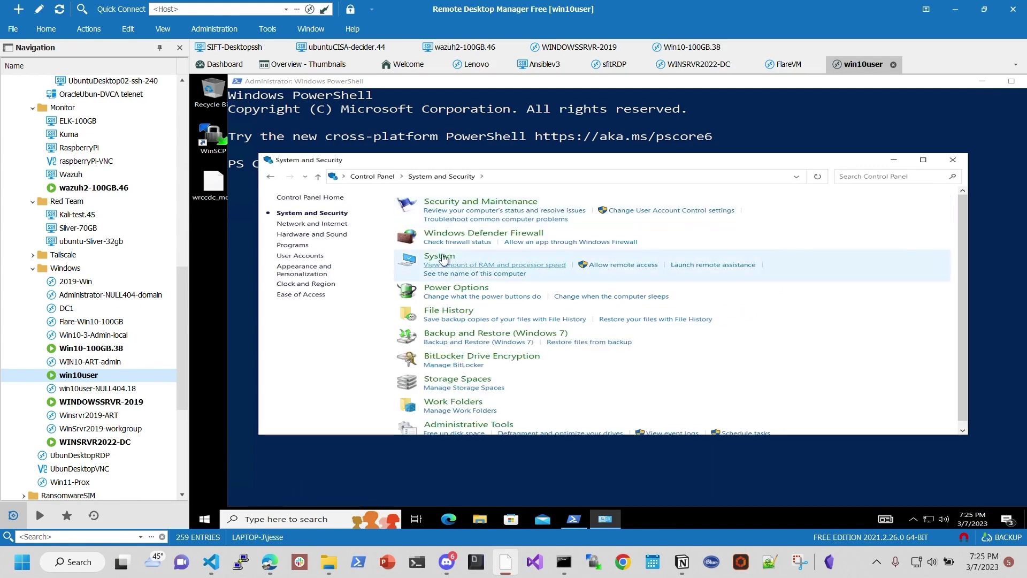
{"action": "left_click", "coordinate": [439, 257]}
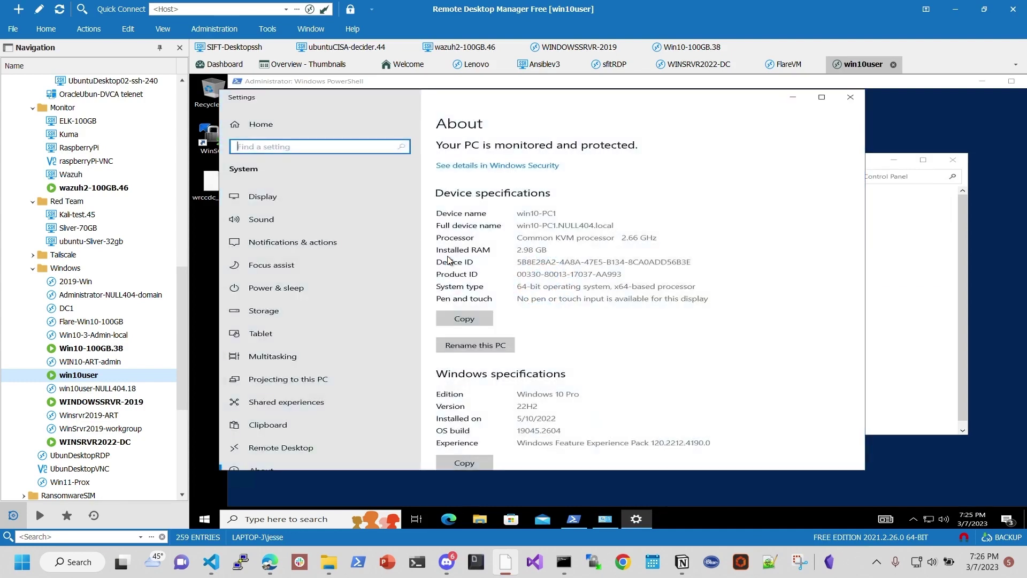
{"action": "scroll", "coordinate": [599, 354], "scroll_direction": "down", "scroll_amount": 5}
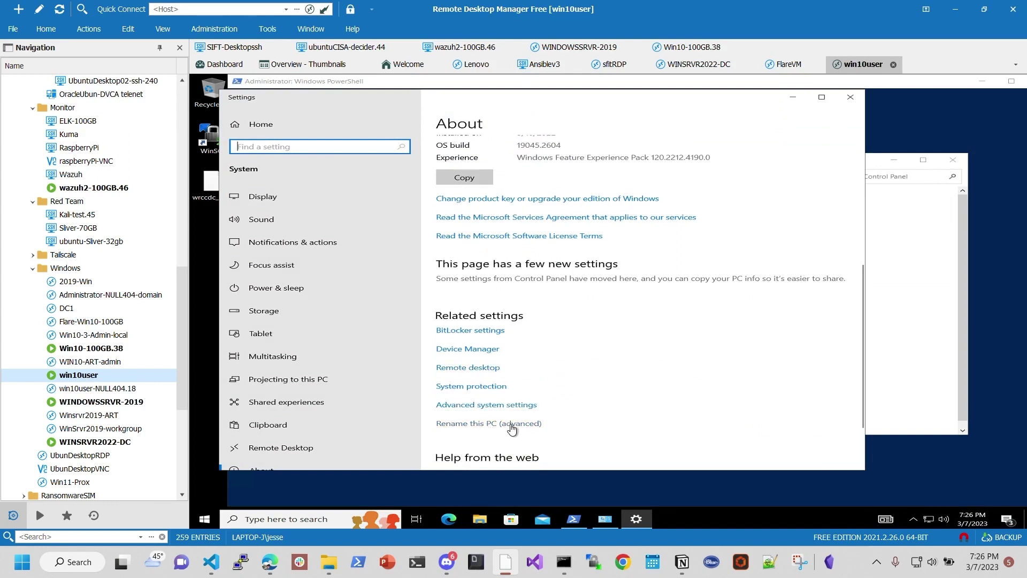
{"action": "left_click", "coordinate": [512, 425]}
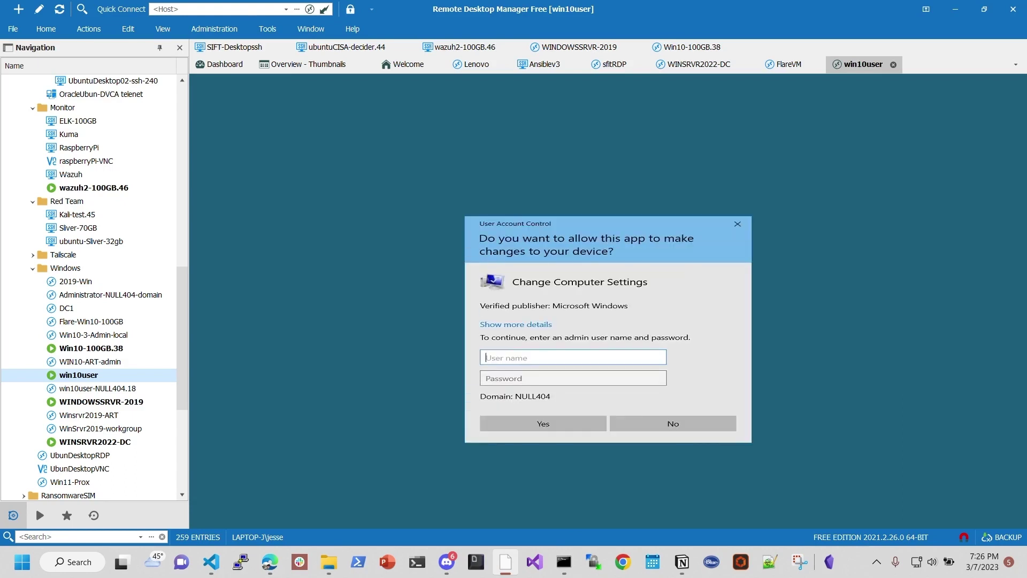
Step: Pass the UAC prompt with the administrator account and its password
{"action": "type", "text": "administrator"}
{"action": "key", "text": "Tab"}
{"action": "type", "text": "*********"}
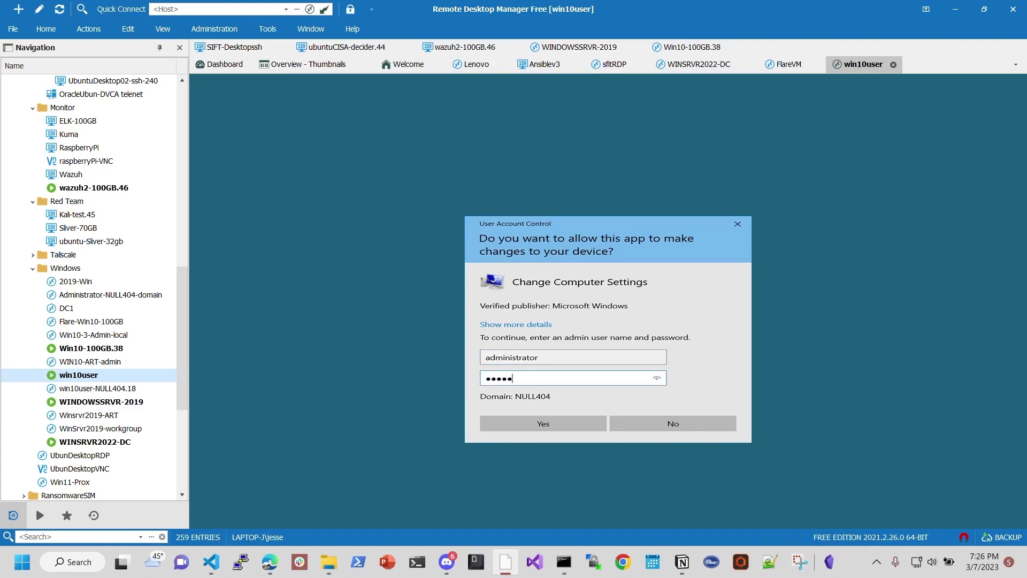
{"action": "key", "text": "Return"}
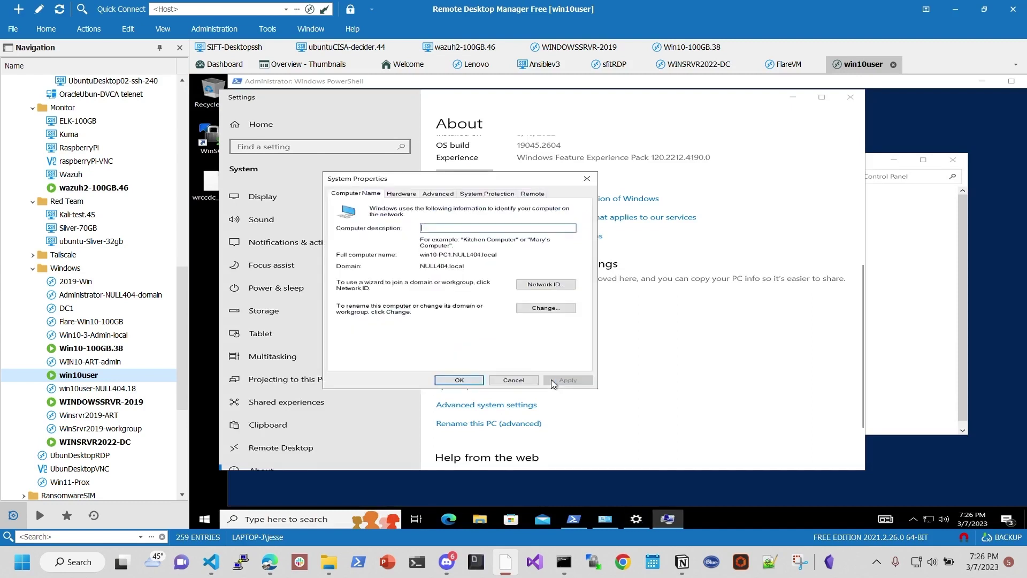
Step: Check Network ID and the domain NULL404.local under Change..., cancel both dialogs, and close Settings
{"action": "left_click", "coordinate": [539, 289]}
{"action": "left_click", "coordinate": [695, 396]}
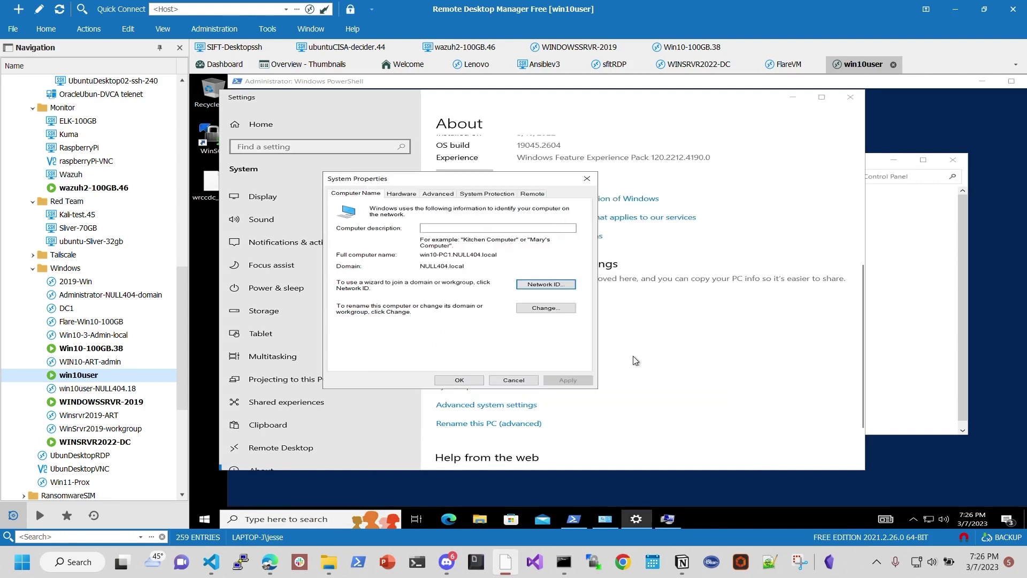
{"action": "left_click", "coordinate": [569, 307]}
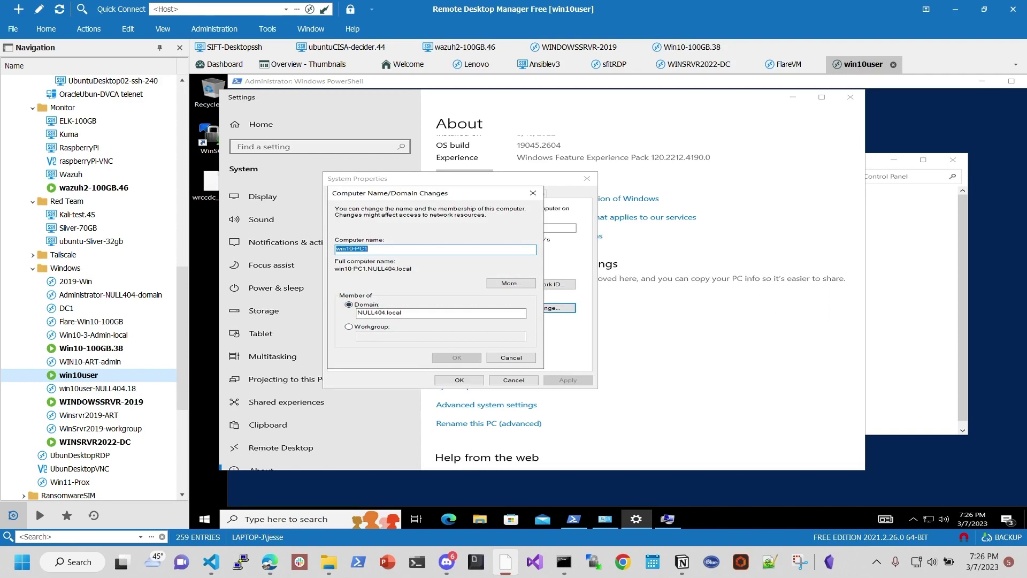
{"action": "double_click", "coordinate": [385, 313]}
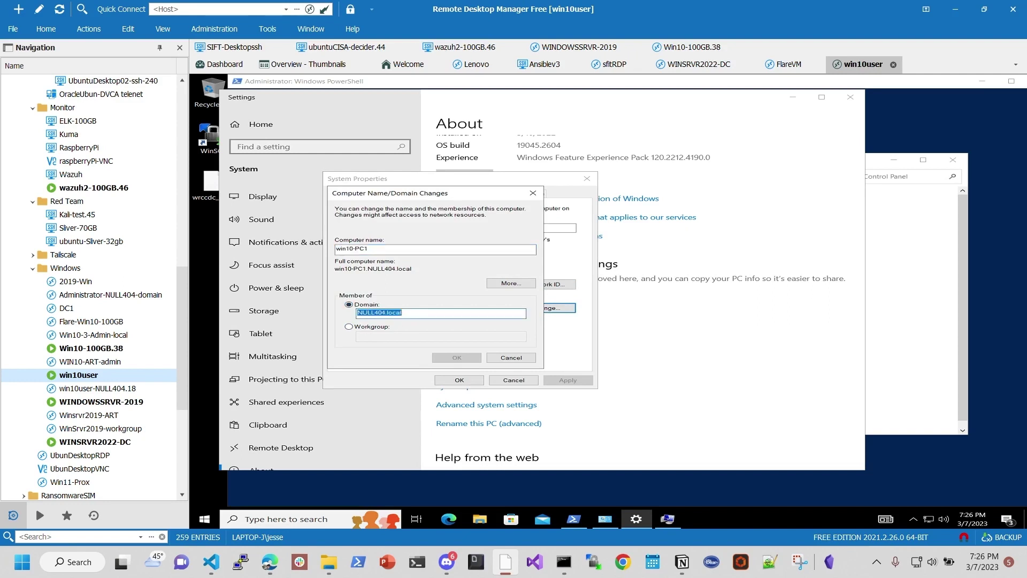
{"action": "left_click", "coordinate": [402, 312]}
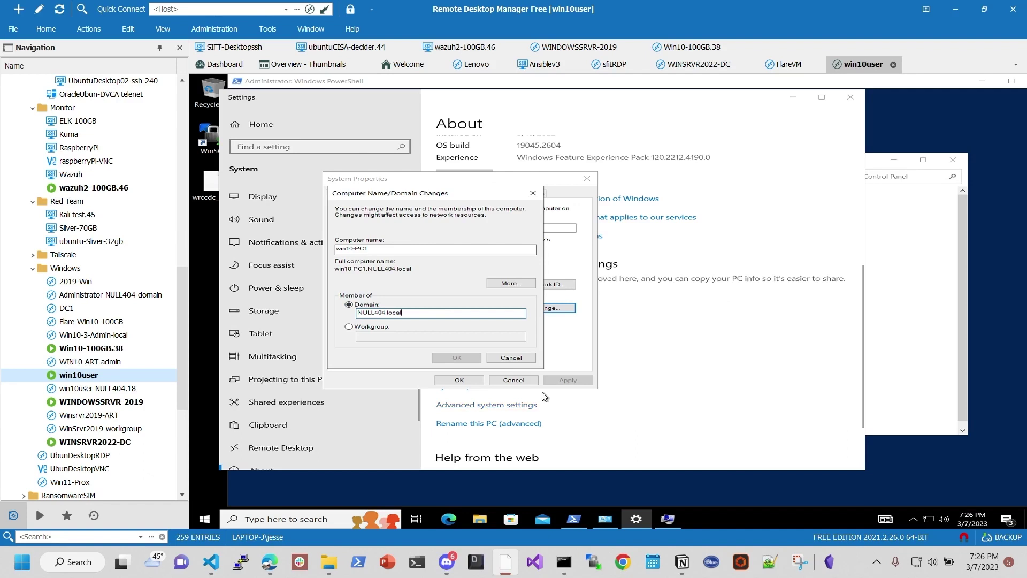
{"action": "left_click", "coordinate": [508, 358]}
{"action": "left_click", "coordinate": [514, 380]}
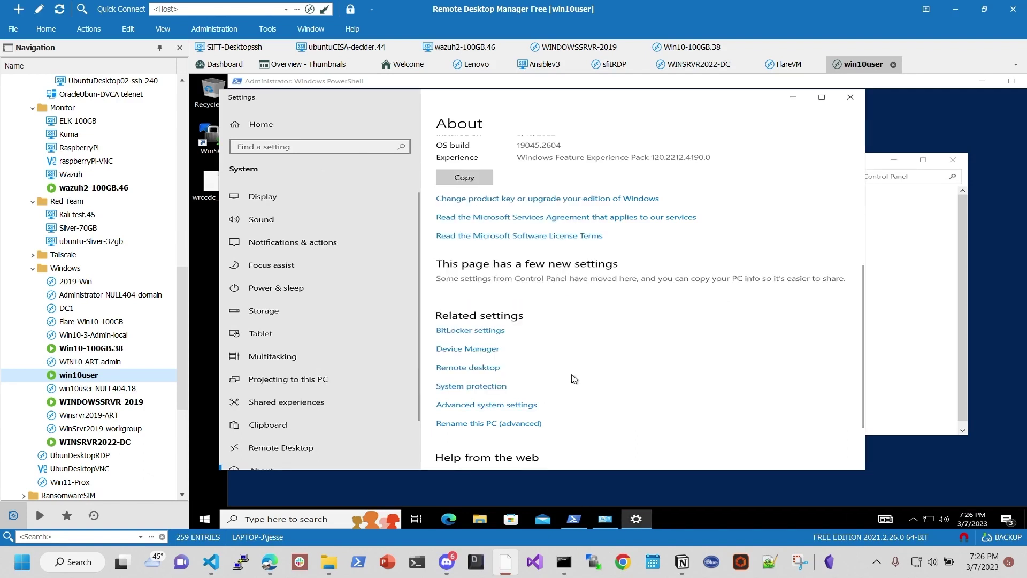
{"action": "left_click", "coordinate": [848, 97]}
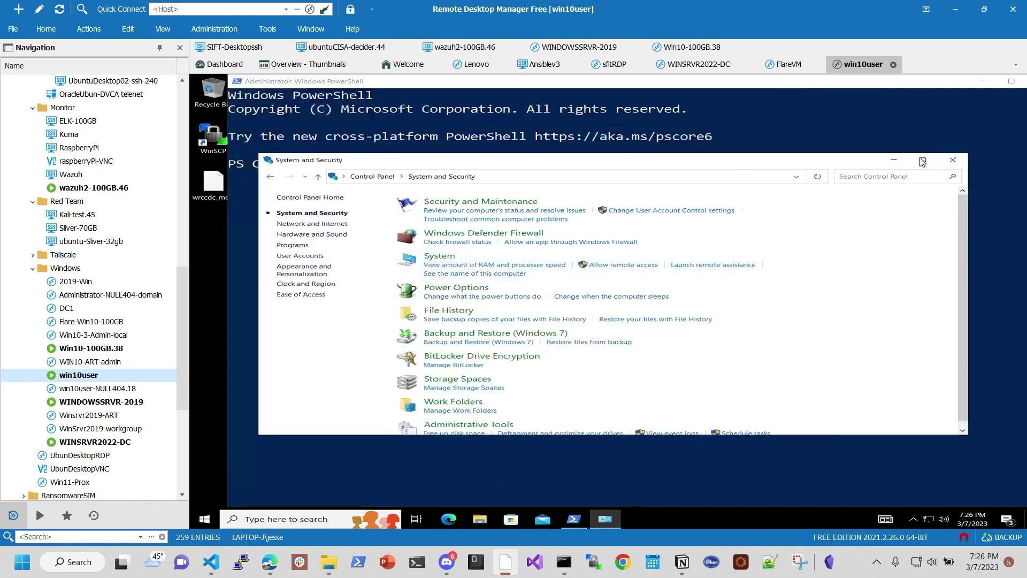
Step: Close Control Panel, check the four active Wazuh agents, then open the 'Wazuh Golden ticket detection' page
{"action": "left_click", "coordinate": [952, 162]}
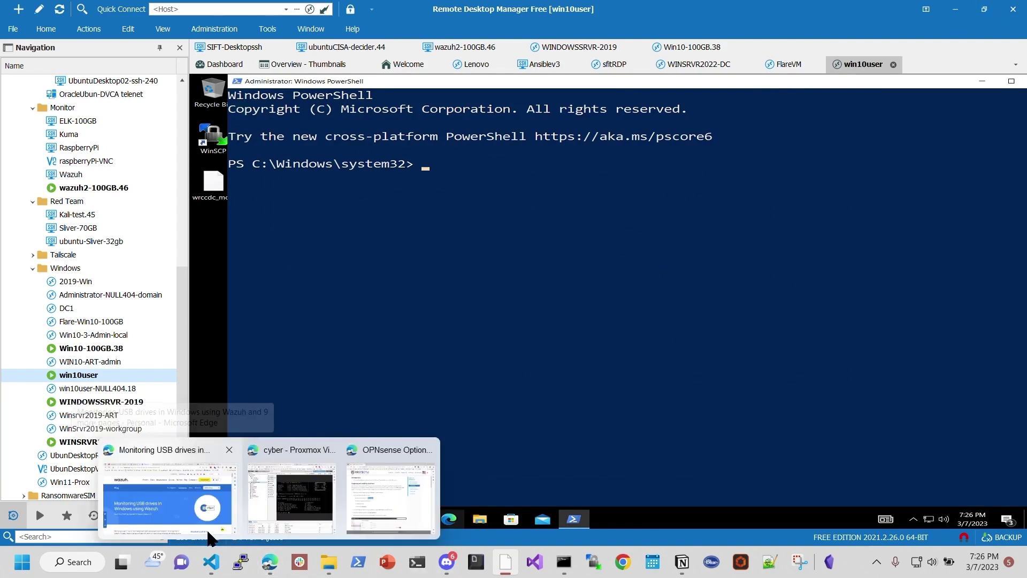
{"action": "left_click", "coordinate": [268, 562]}
{"action": "scroll", "coordinate": [568, 336], "scroll_direction": "down", "scroll_amount": 1}
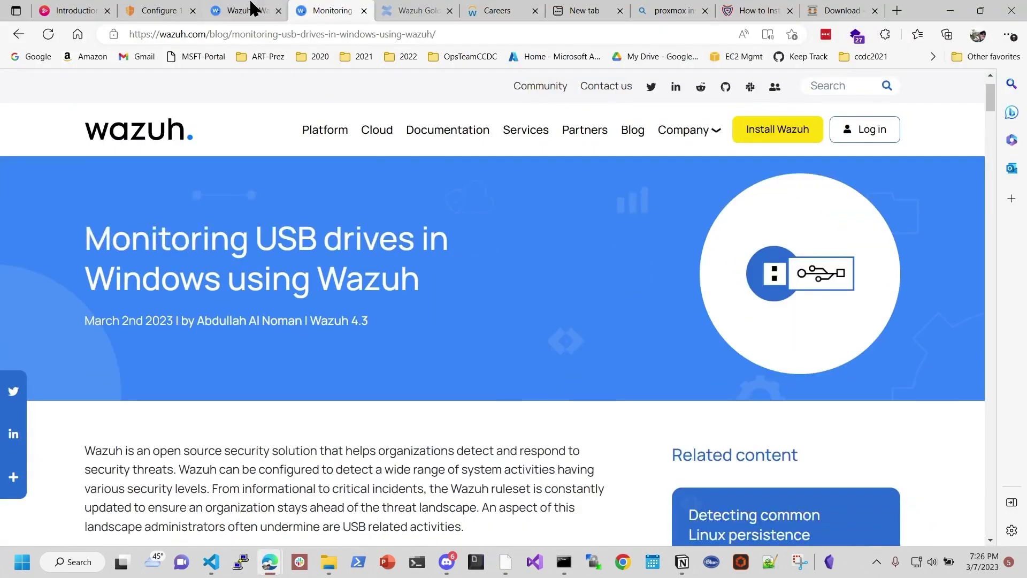
{"action": "left_click", "coordinate": [243, 16]}
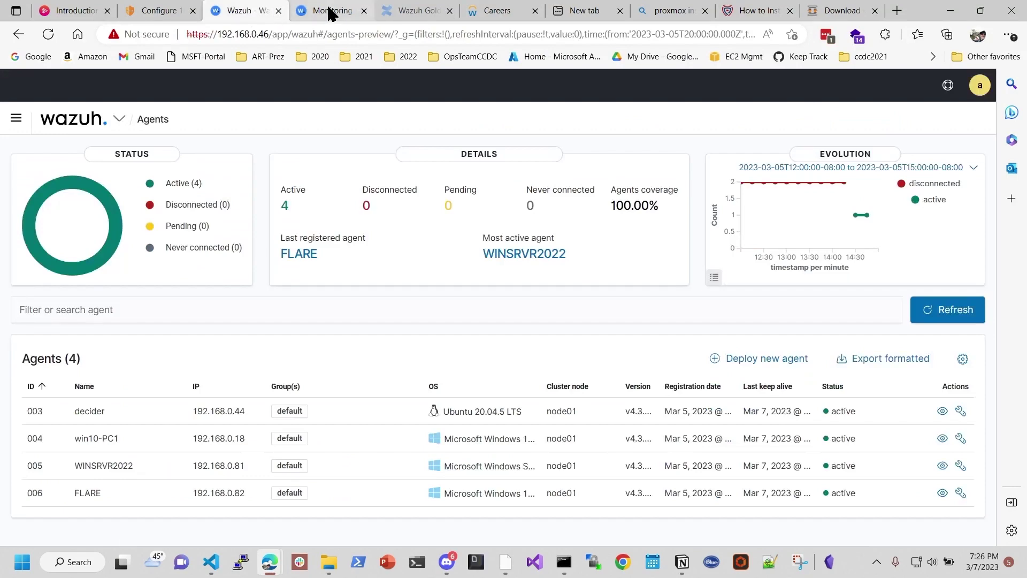
{"action": "left_click", "coordinate": [419, 14]}
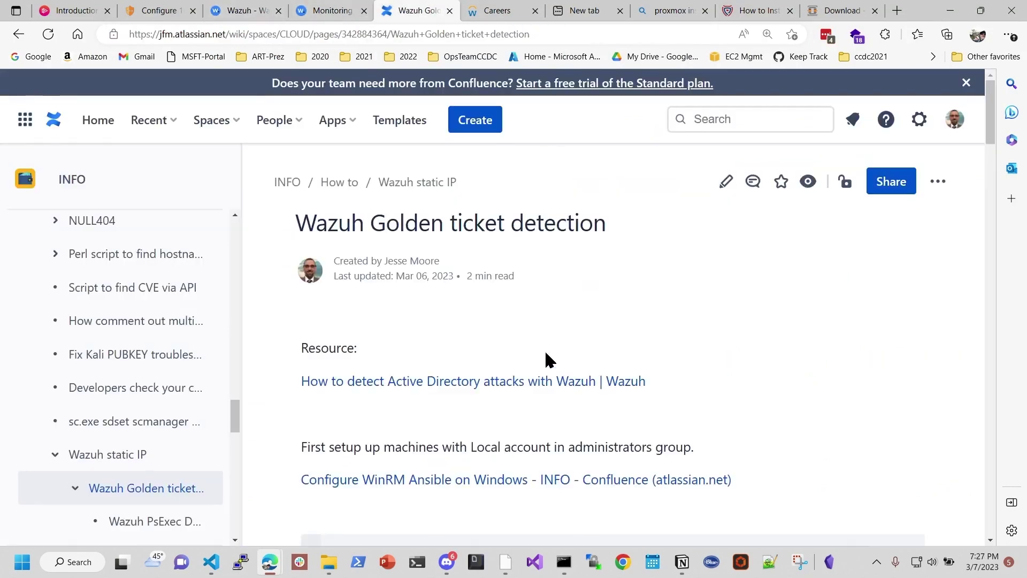
Step: Copy the 'MpCmdRun.exe -RemoveDefinitions -All' command from the page's code block
{"action": "scroll", "coordinate": [633, 328], "scroll_direction": "down", "scroll_amount": 2}
{"action": "scroll", "coordinate": [633, 328], "scroll_direction": "down", "scroll_amount": 3}
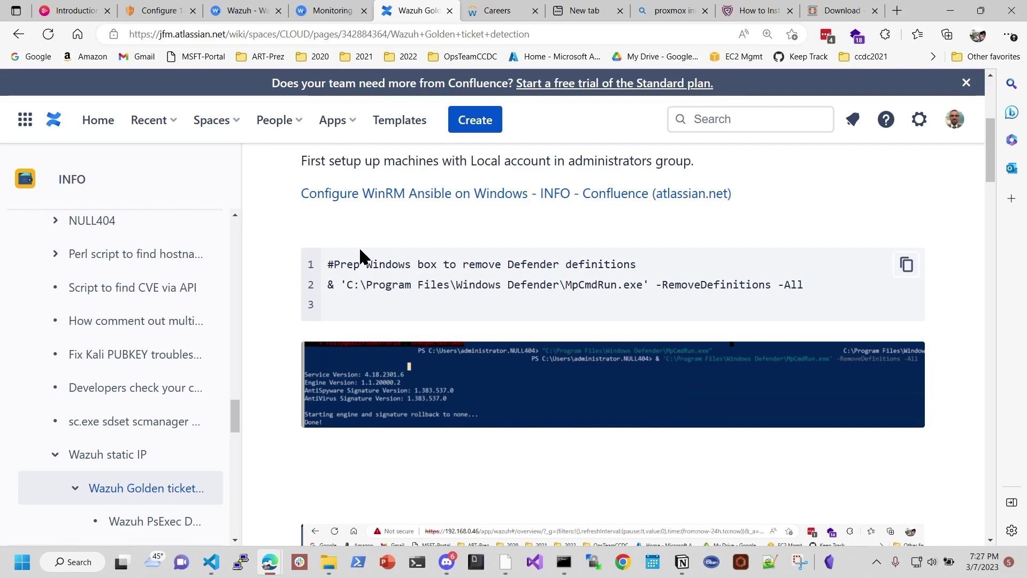
{"action": "left_click_drag", "start_coordinate": [332, 264], "coordinate": [679, 271]}
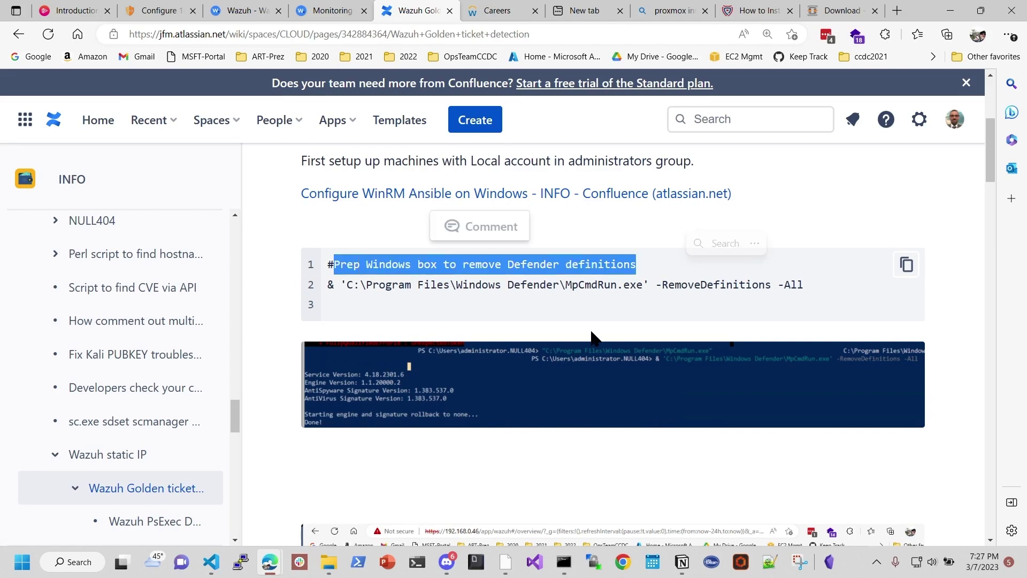
{"action": "left_click", "coordinate": [569, 300]}
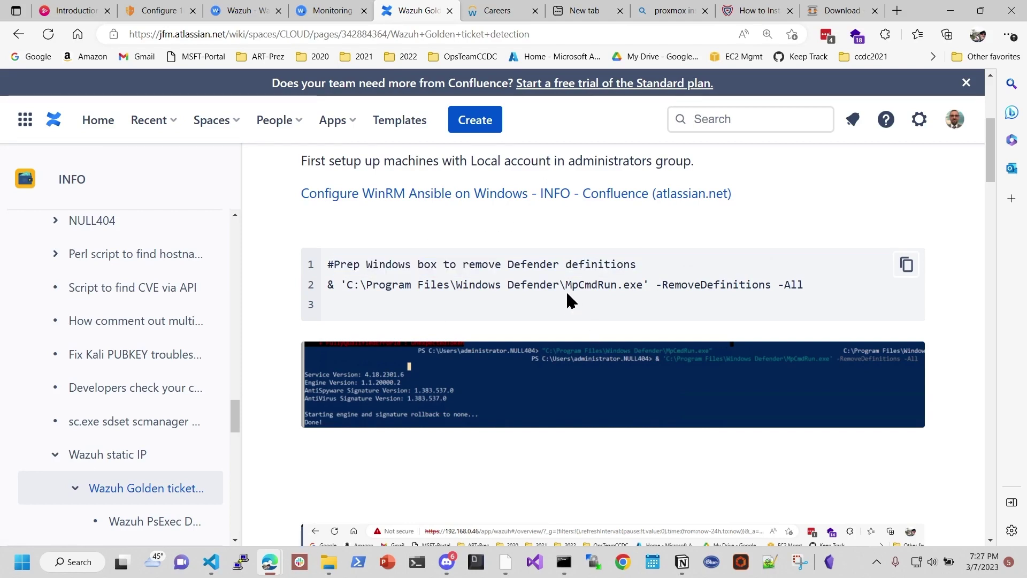
{"action": "left_click_drag", "start_coordinate": [328, 285], "coordinate": [813, 288]}
{"action": "right_click", "coordinate": [785, 284]}
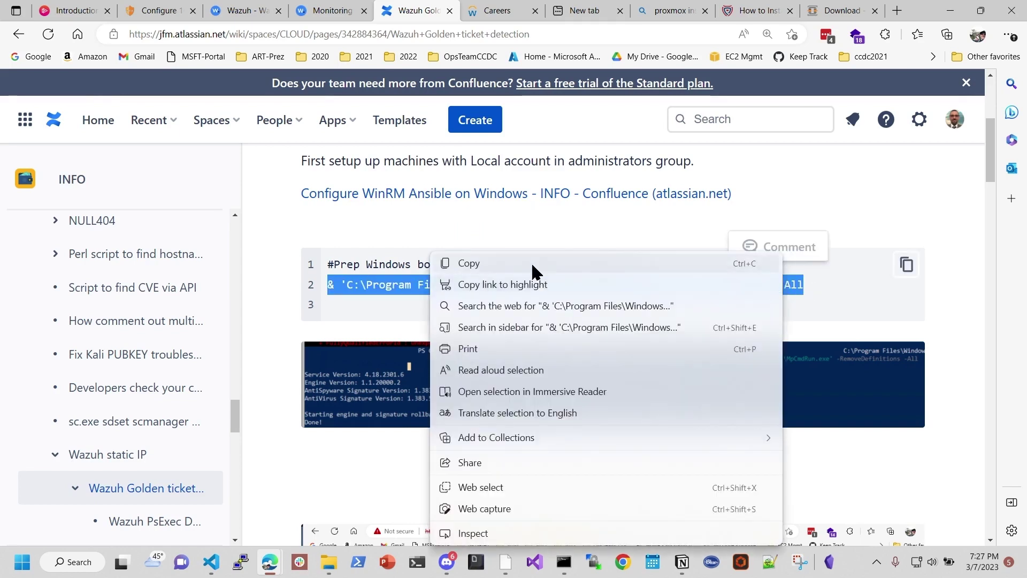
{"action": "left_click", "coordinate": [533, 265]}
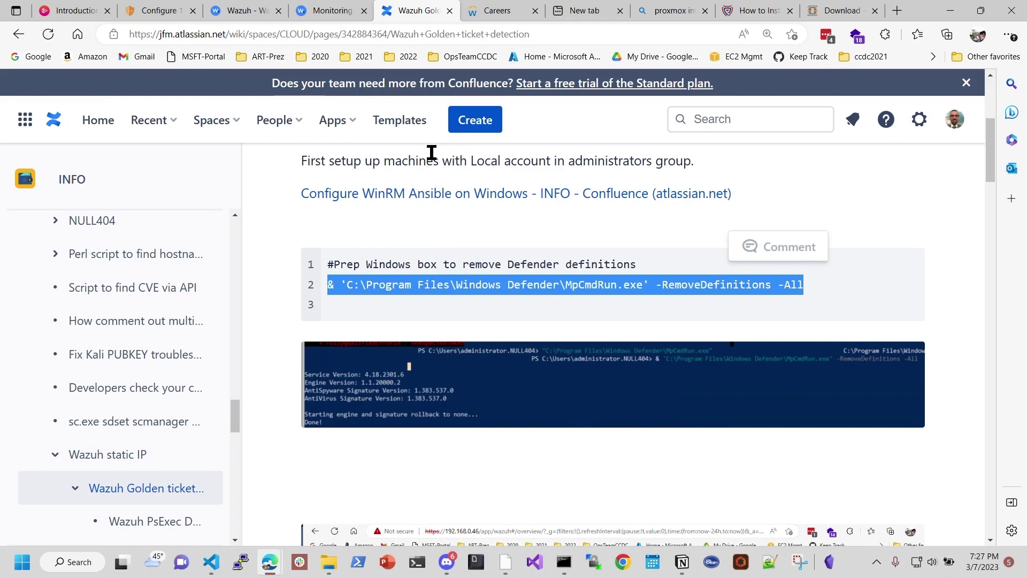
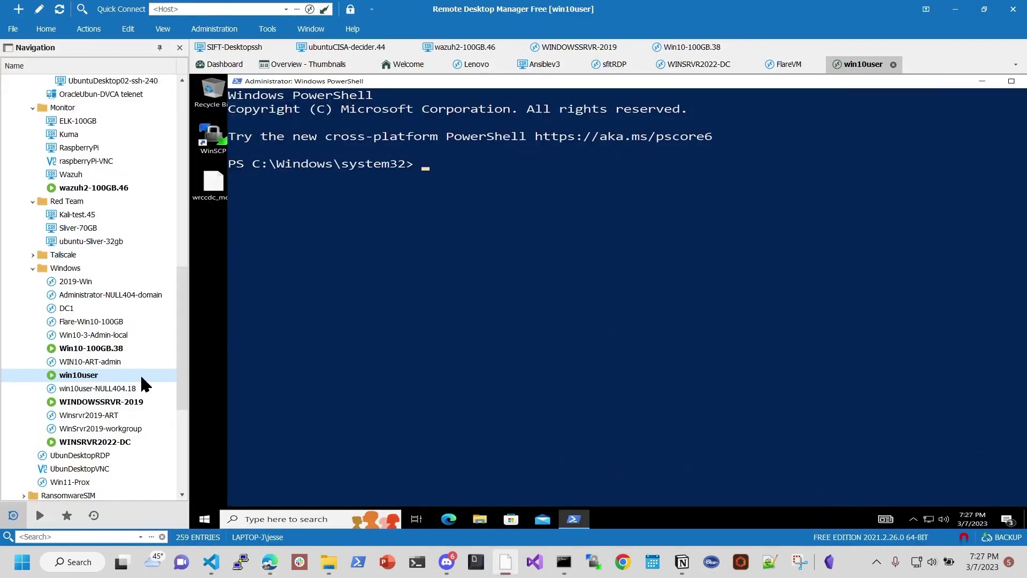
Step: Run hostname in the remote PowerShell to confirm the machine is win10-PC1
{"action": "left_click", "coordinate": [465, 184]}
{"action": "key", "text": "Escape"}
{"action": "type", "text": "hostname"}
{"action": "key", "text": "Return"}
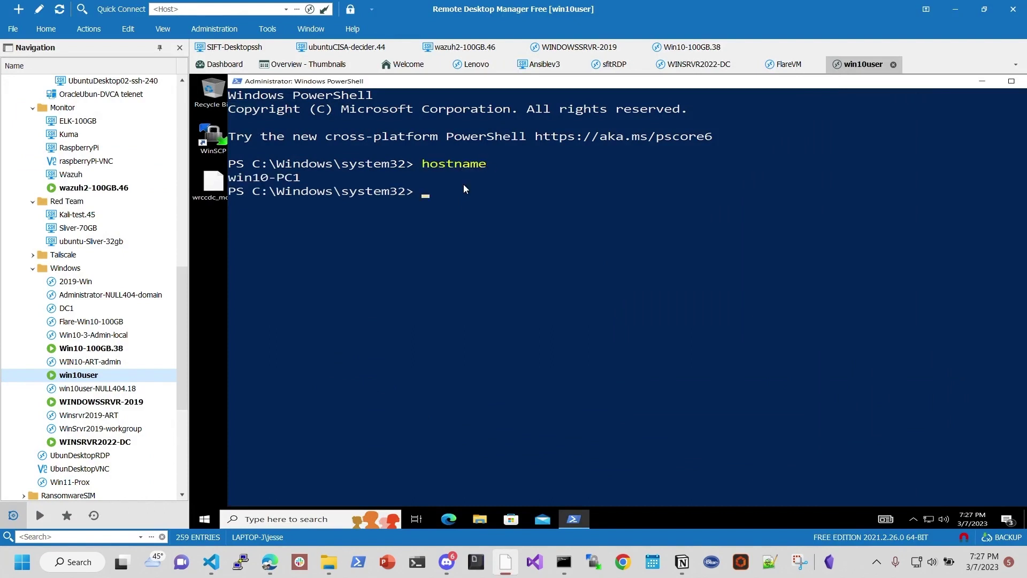
Step: Go to the administrator's home folder, list its contents, then change into Desktop
{"action": "type", "text": "cd ~"}
{"action": "key", "text": "Return"}
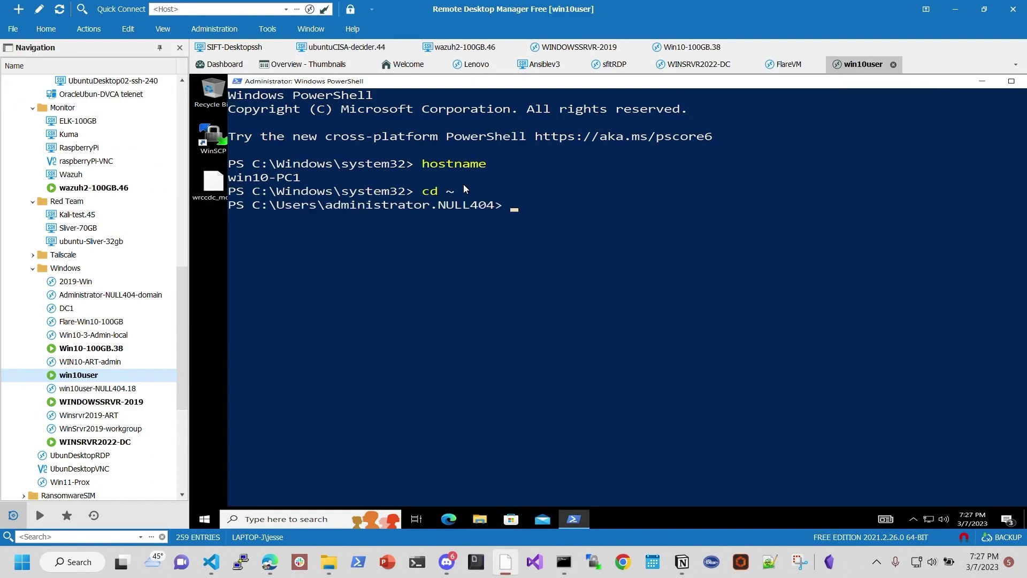
{"action": "type", "text": "ls"}
{"action": "key", "text": "Return"}
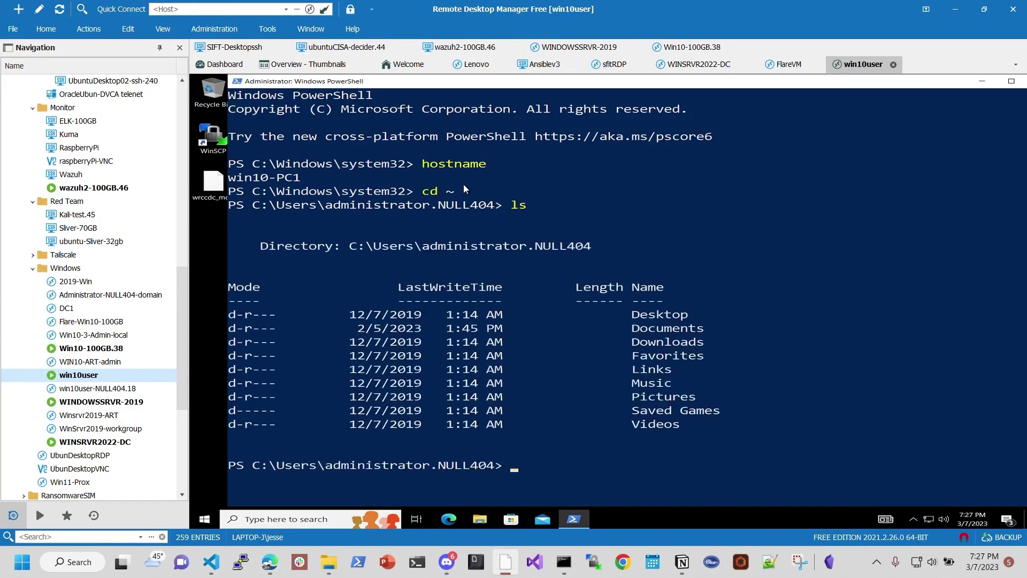
{"action": "type", "text": "cd Desk"}
{"action": "key", "text": "Tab"}
{"action": "key", "text": "Return"}
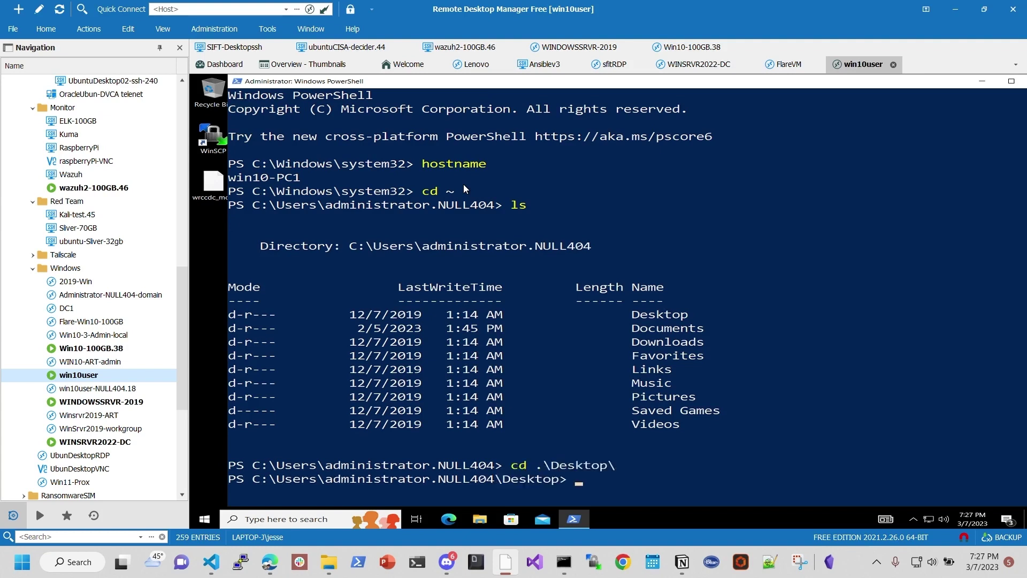
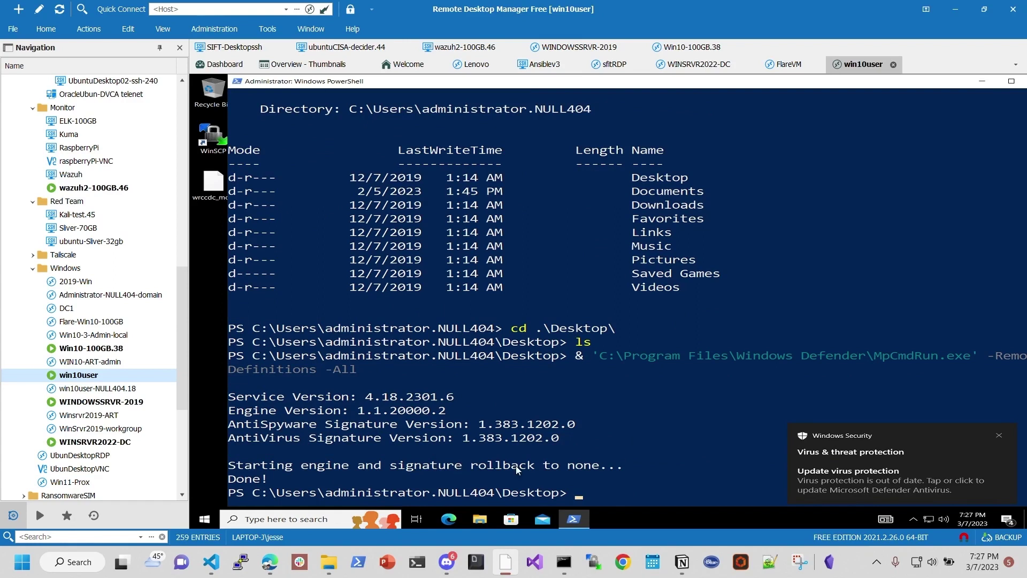
Step: Highlight the 'signature rollback to none' line in the MpCmdRun output
{"action": "left_click", "coordinate": [393, 465]}
{"action": "mouse_move", "coordinate": [394, 468]}
{"action": "left_mouse_down"}
{"action": "mouse_move", "coordinate": [531, 457]}
{"action": "mouse_move", "coordinate": [584, 470]}
{"action": "left_mouse_up"}
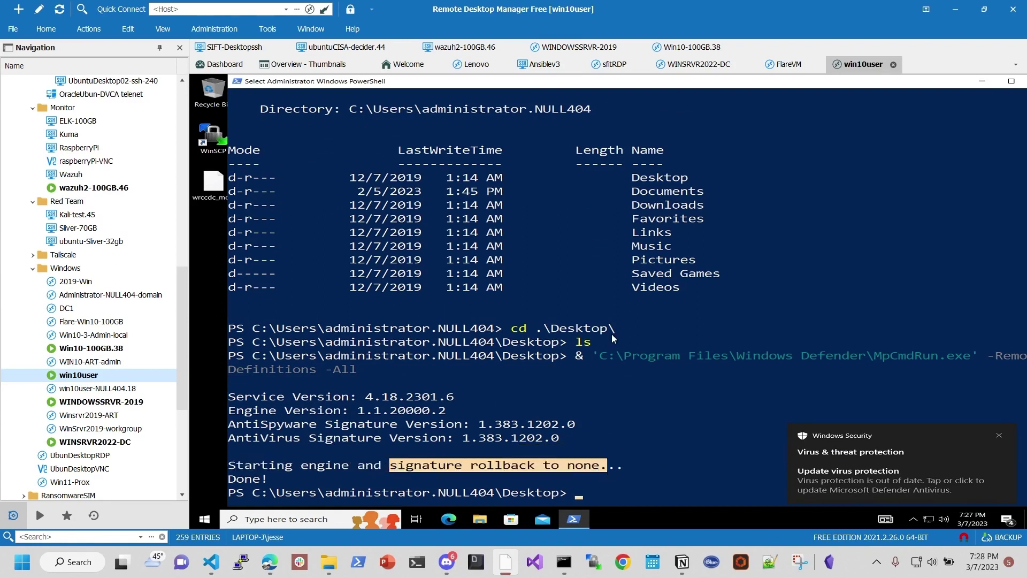
Step: Launch Edge, skim the Microsoft Privacy Statement, then accept personalisation with 'Confirm and start browsing'
{"action": "left_click", "coordinate": [449, 518]}
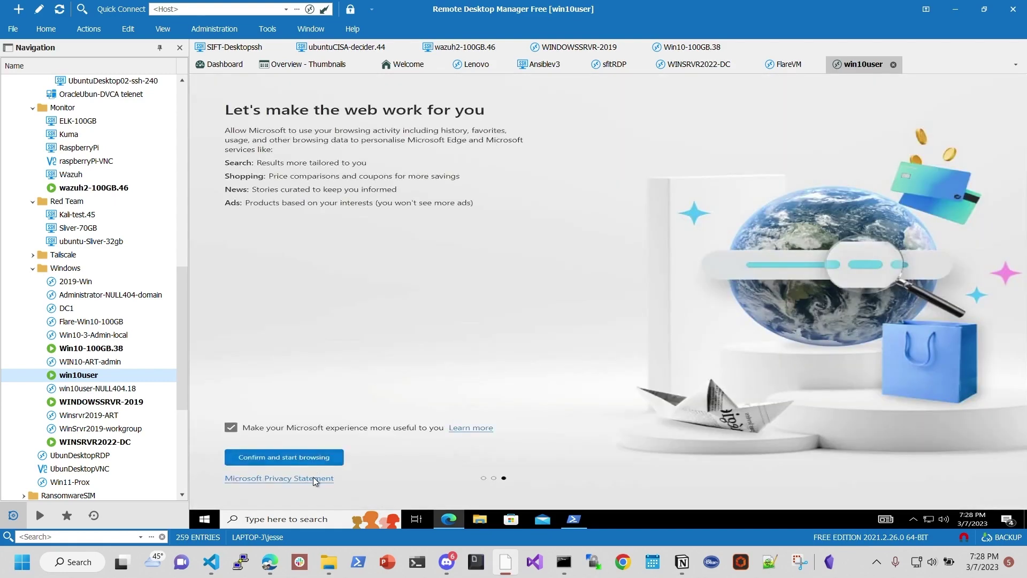
{"action": "left_click", "coordinate": [314, 479]}
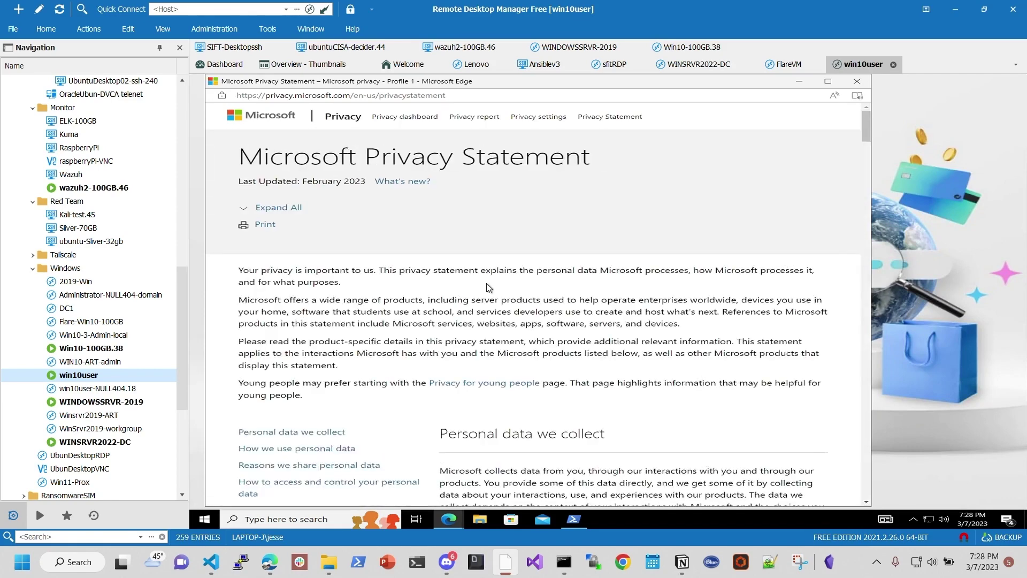
{"action": "scroll", "coordinate": [535, 299], "scroll_direction": "down", "scroll_amount": 12}
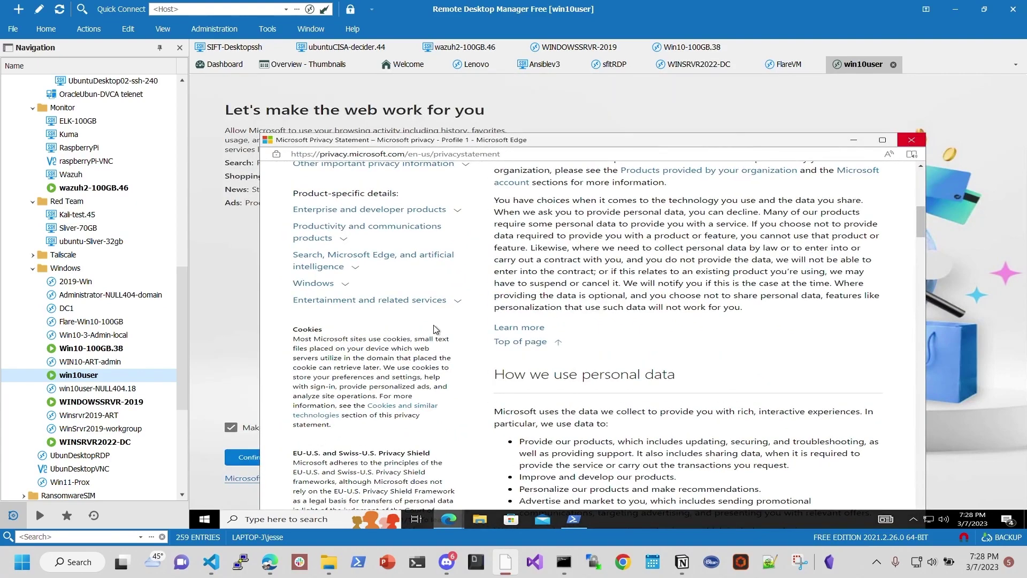
{"action": "left_click", "coordinate": [911, 141]}
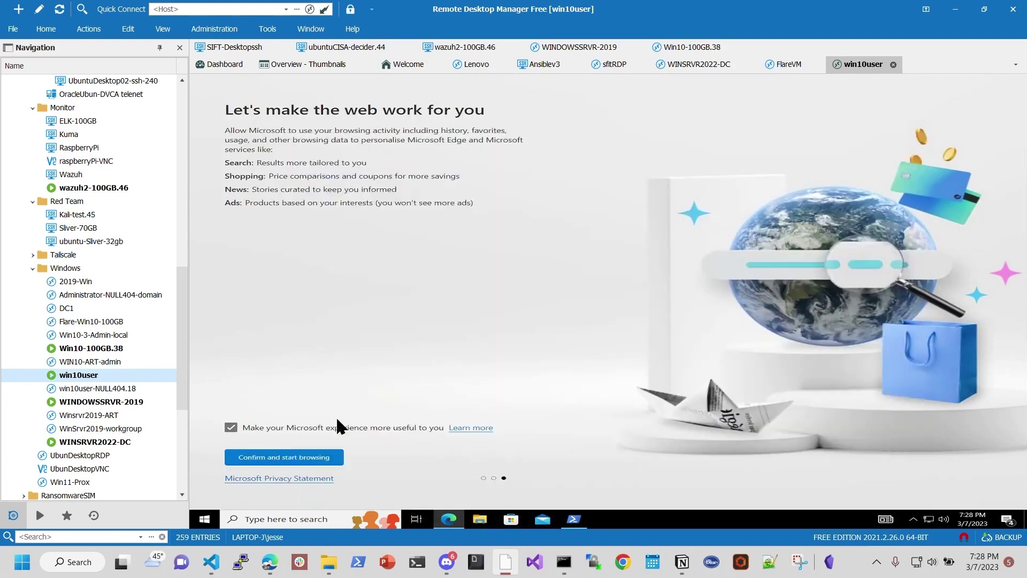
{"action": "left_click", "coordinate": [316, 458]}
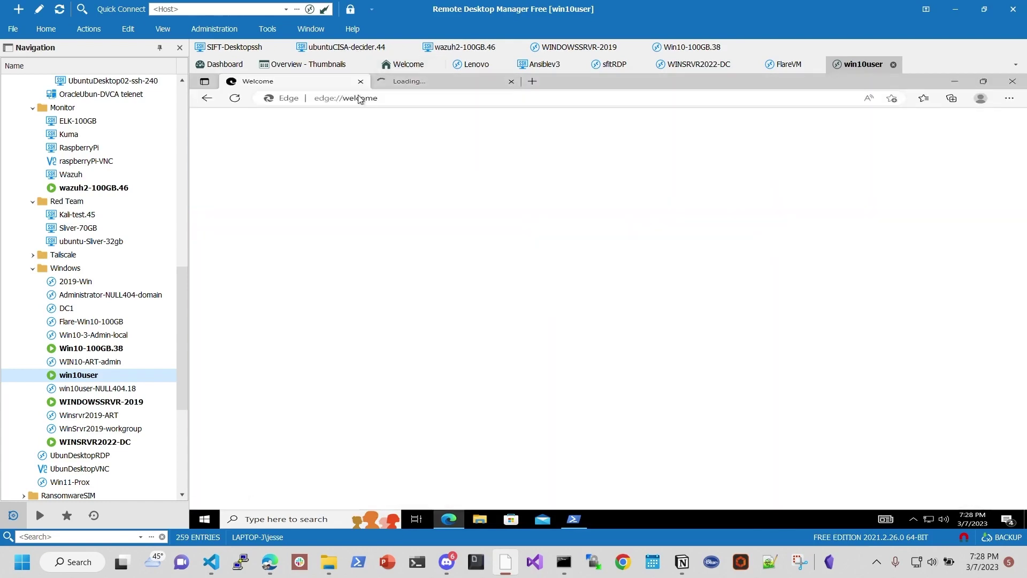
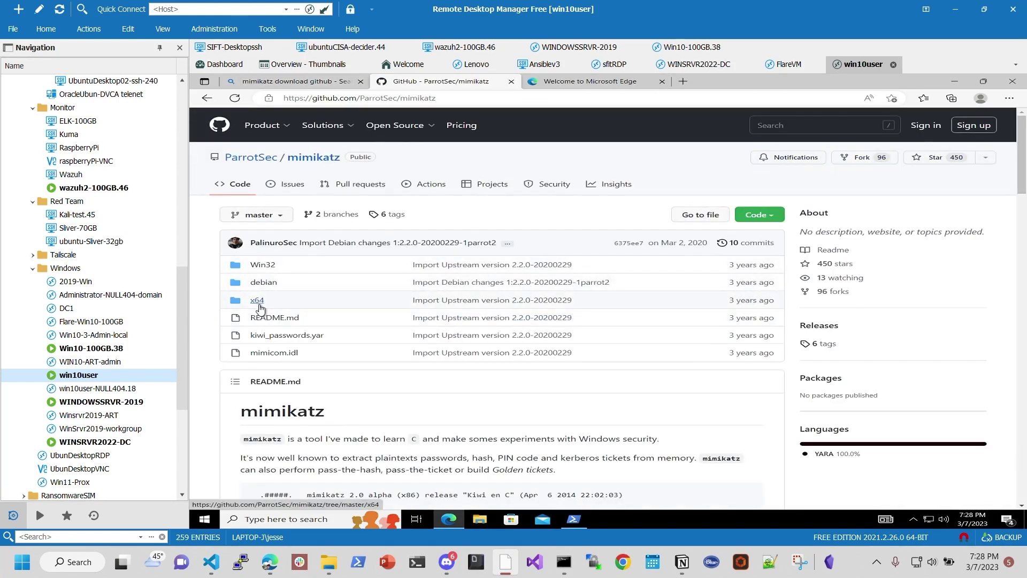
Step: Open the x64 folder in the ParrotSec/mimikatz repository to list mimidrv.sys, mimikatz.exe and mimilib.dll
{"action": "left_click", "coordinate": [258, 302]}
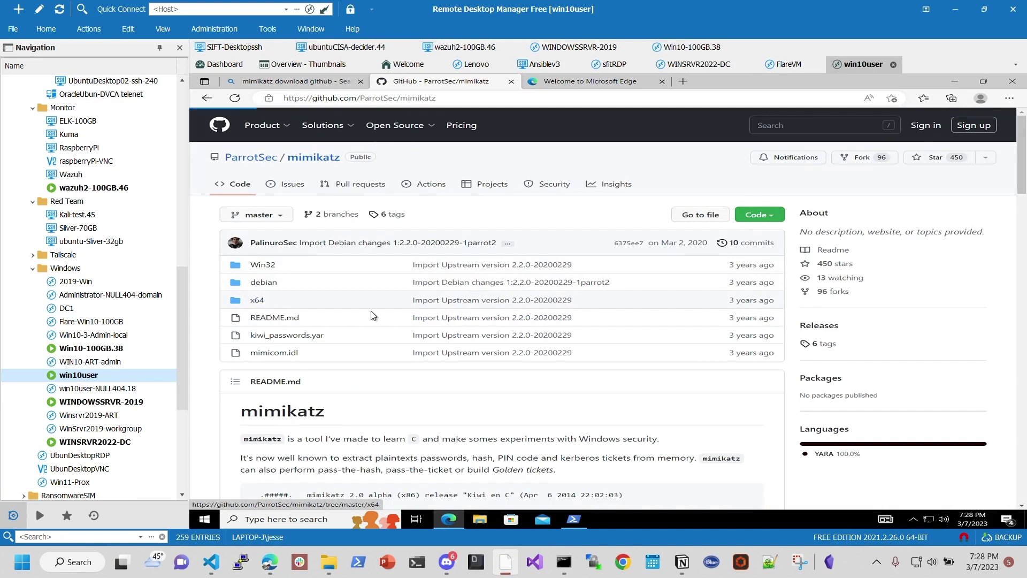
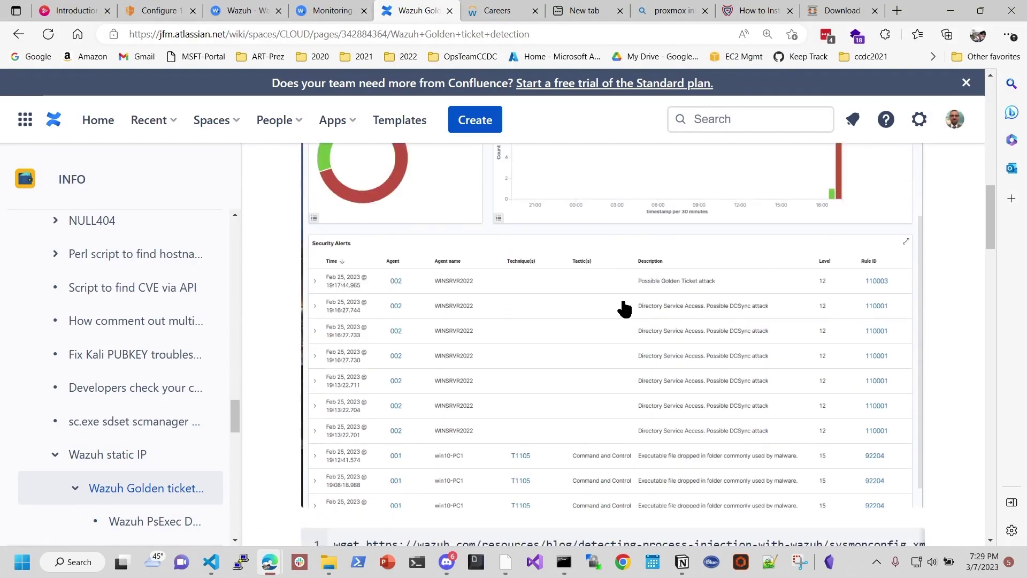
Step: Enlarge the Wazuh Security Alerts screenshot showing the Possible Golden Ticket attack in the image preview
{"action": "left_click", "coordinate": [620, 305]}
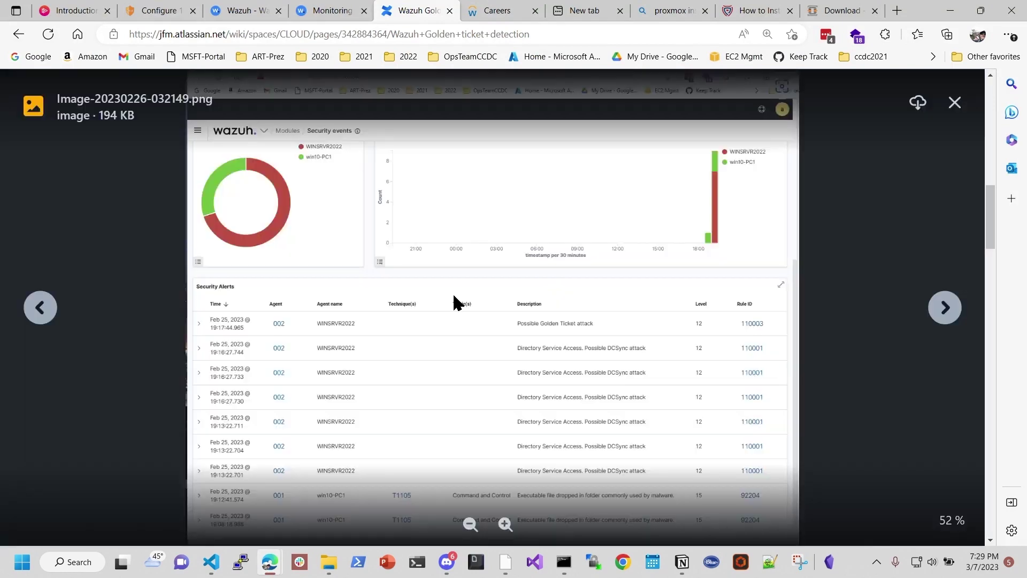
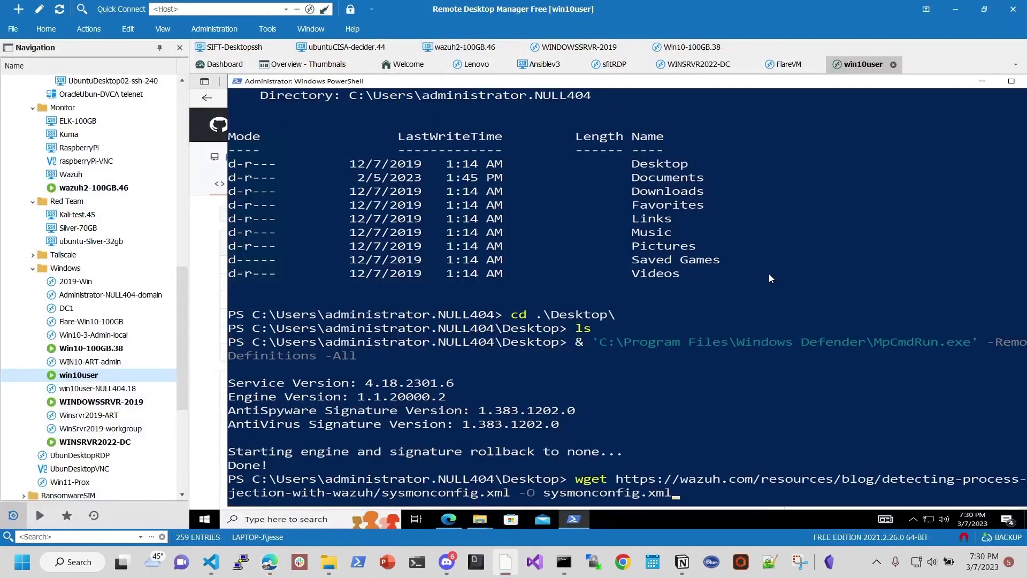
Step: Download sysmonconfig.xml to the Desktop with wget and confirm it with ls (229425 bytes)
{"action": "key", "text": "Return"}
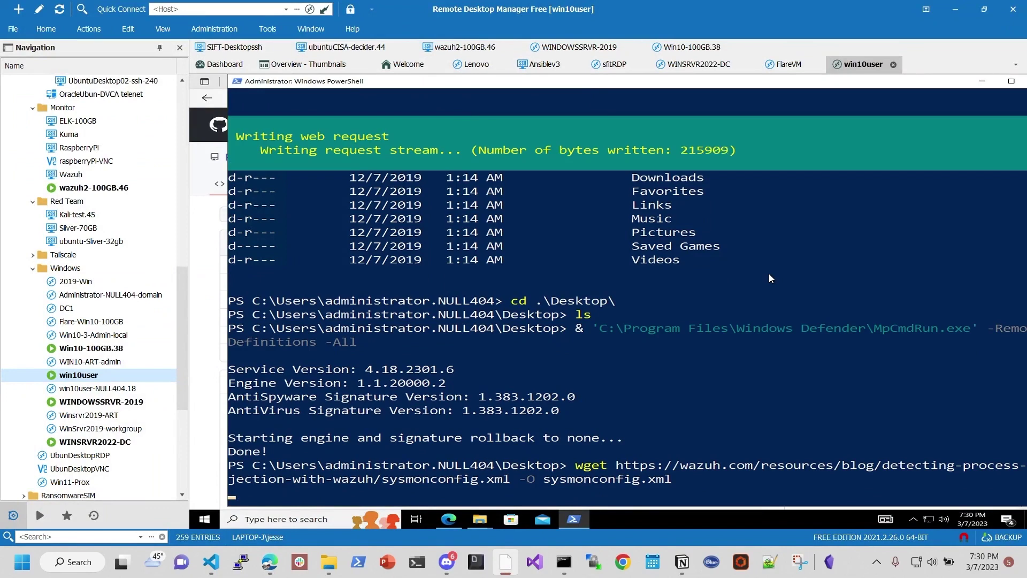
{"action": "type", "text": "ls"}
{"action": "key", "text": "Return"}
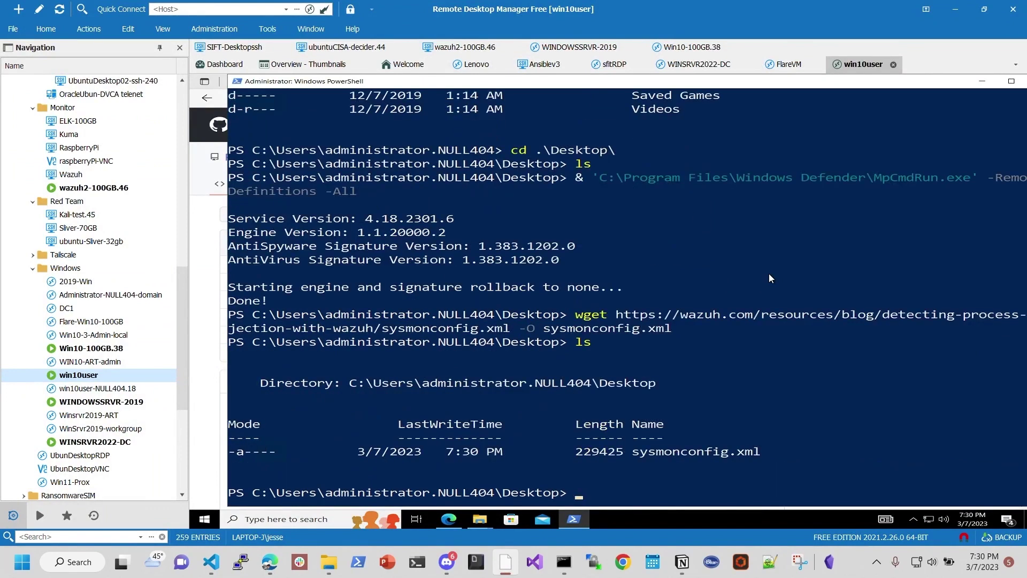
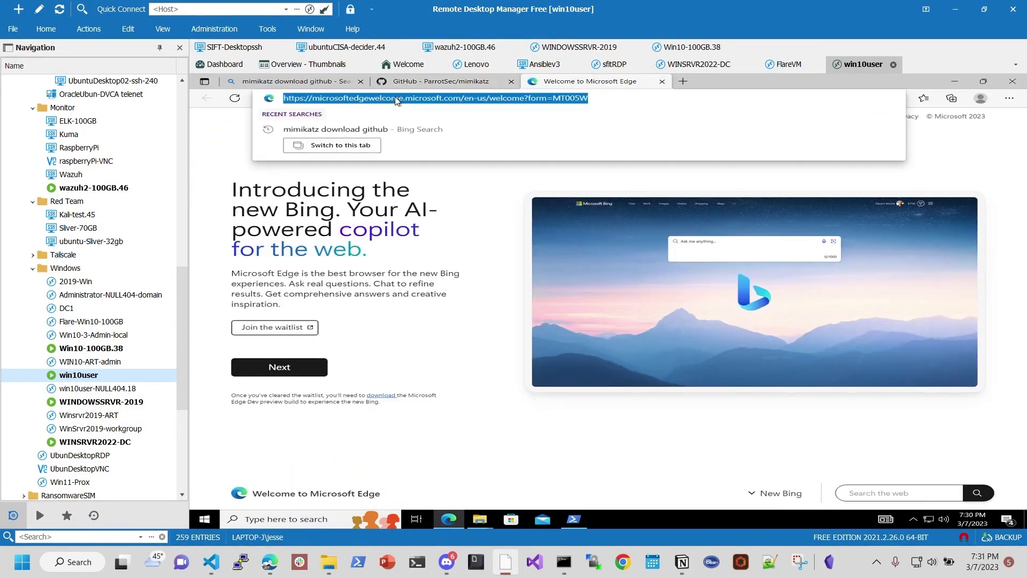
Step: Search Bing in the remote session's Edge for "msft download sysmon"
{"action": "type", "text": "msft dow"}
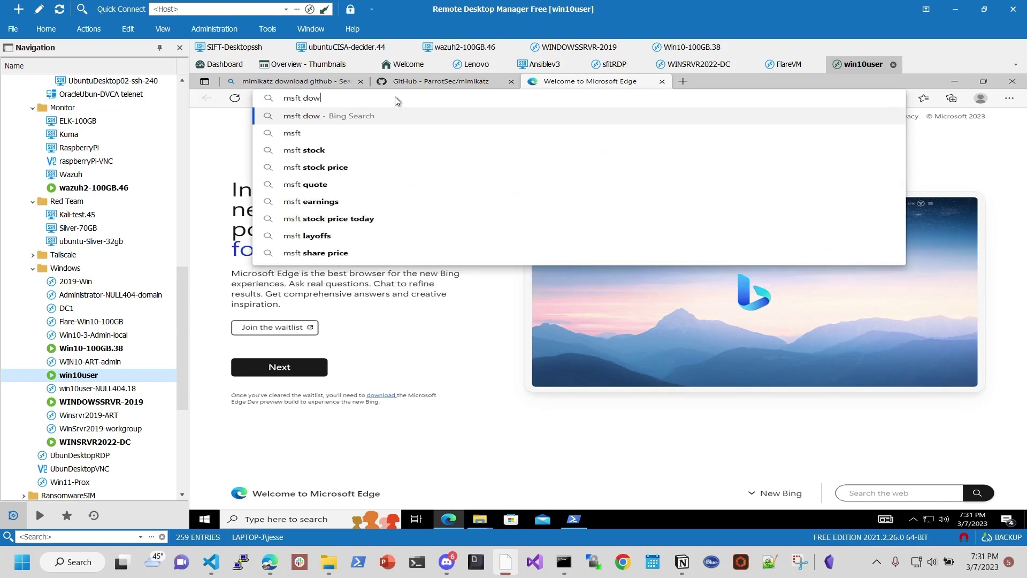
{"action": "type", "text": "nload sysmon"}
{"action": "key", "text": "Return"}
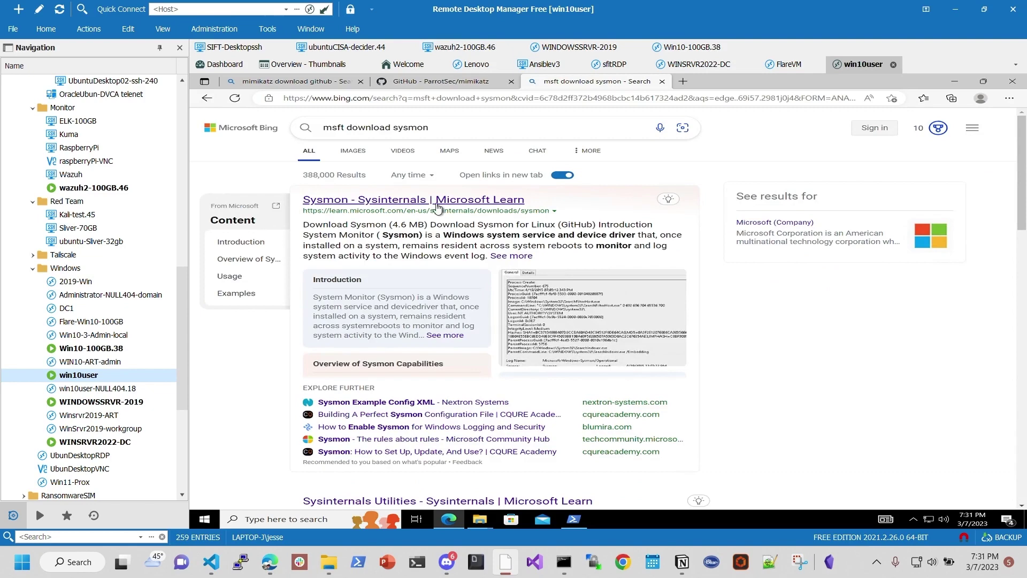
Step: Open the Sysmon - Sysinternals Microsoft Learn result and start the Sysmon download
{"action": "left_click", "coordinate": [447, 206]}
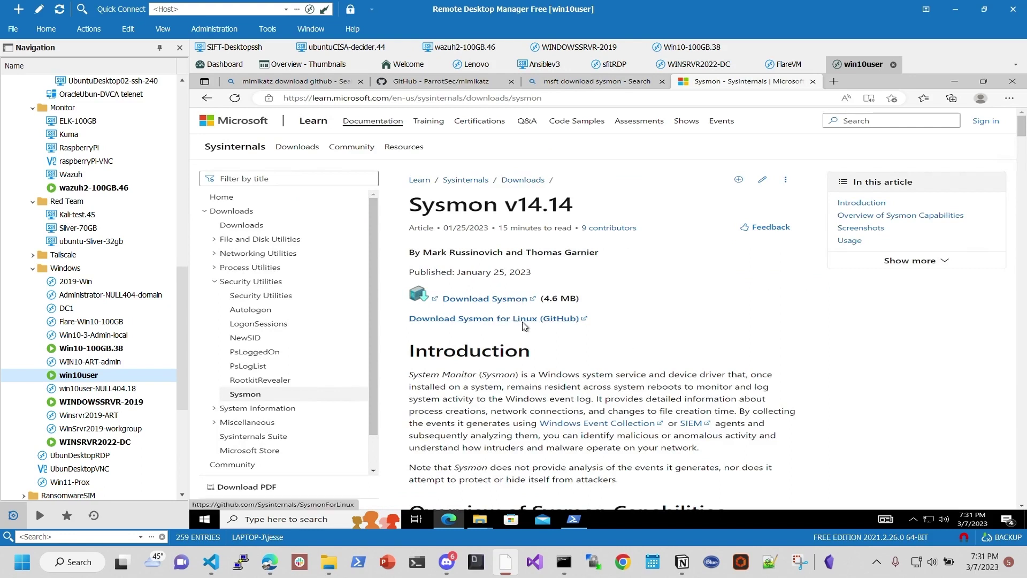
{"action": "left_click", "coordinate": [490, 299]}
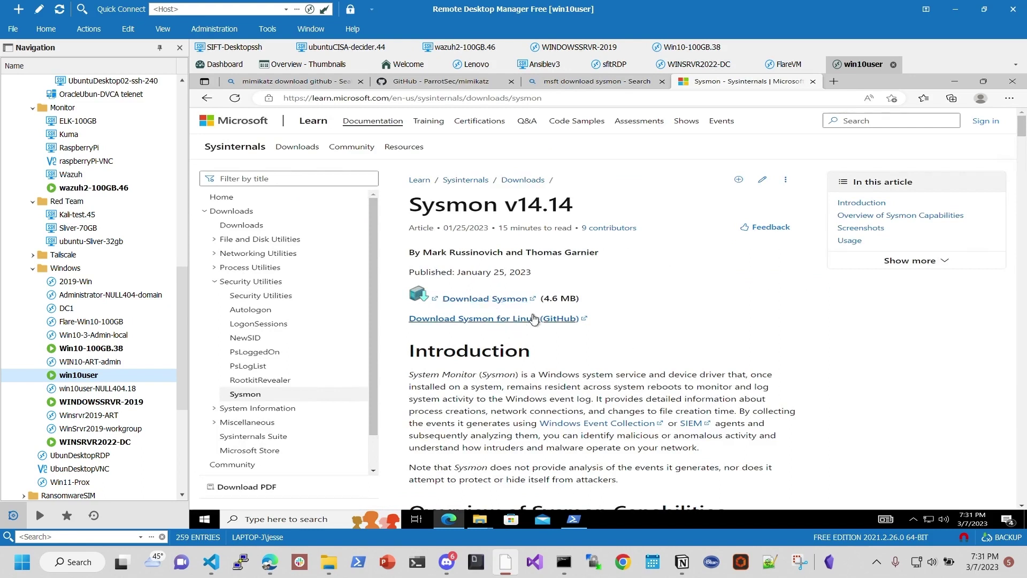
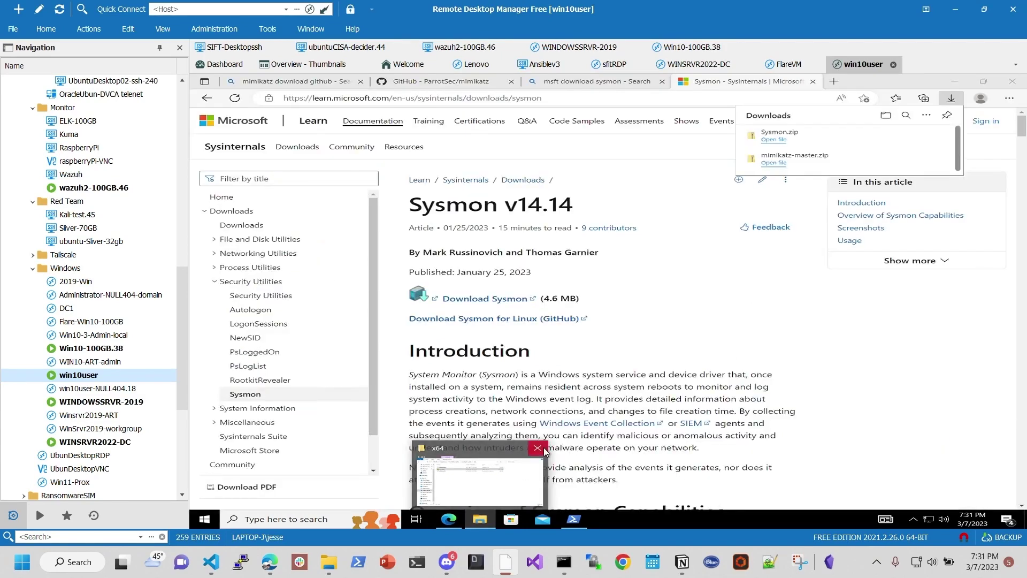
Step: Extract the downloaded Sysmon.zip into Downloads\Sysmon, yielding Eula, Sysmon, Sysmon64 and Sysmon64a
{"action": "left_click", "coordinate": [543, 450]}
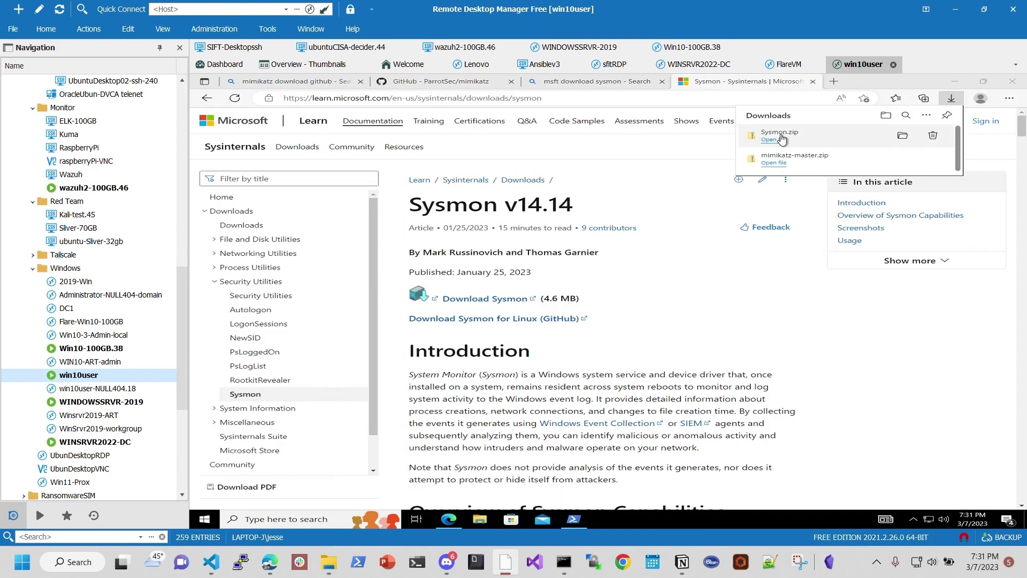
{"action": "left_click", "coordinate": [902, 138]}
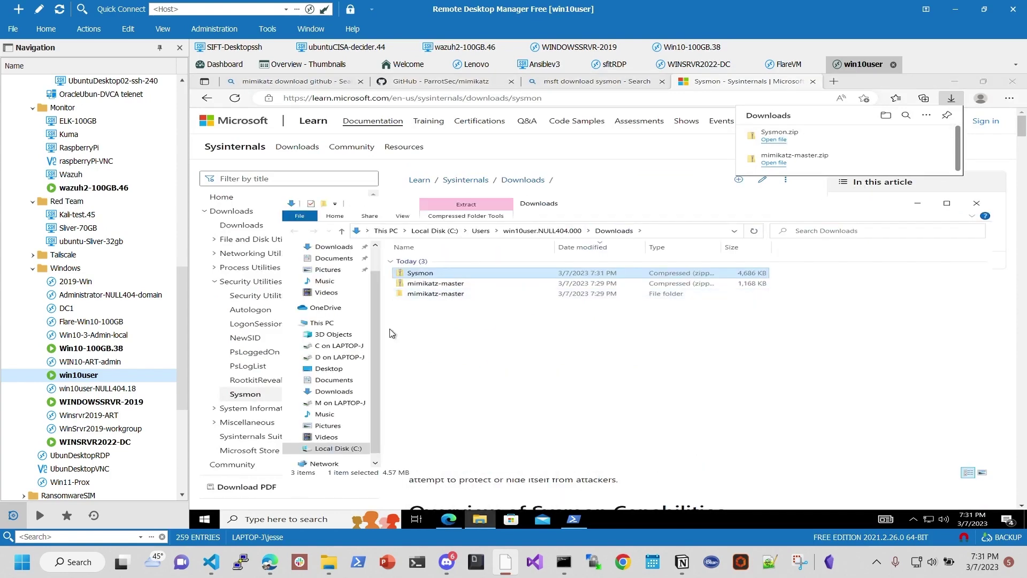
{"action": "left_click", "coordinate": [463, 219]}
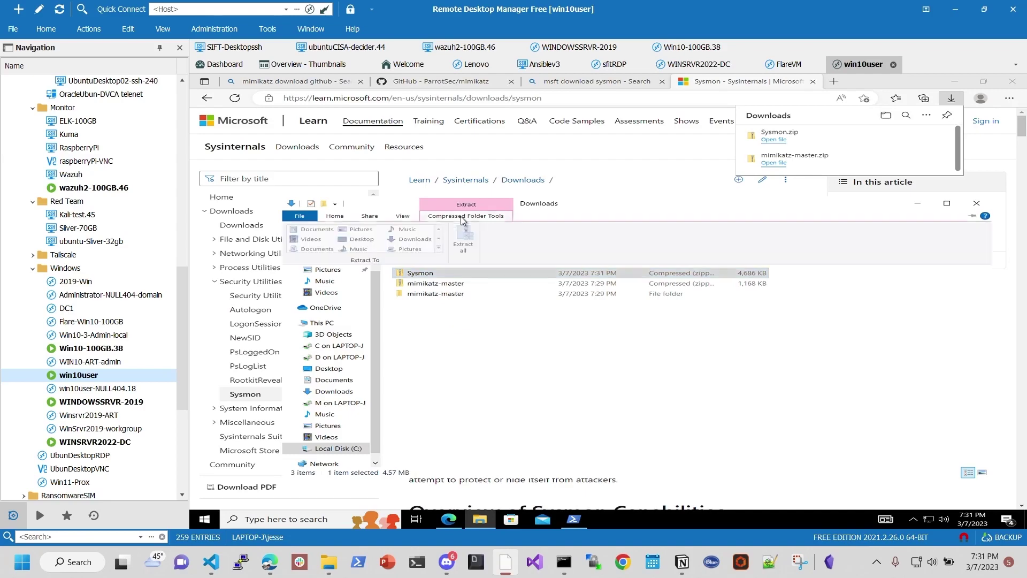
{"action": "left_click", "coordinate": [463, 235]}
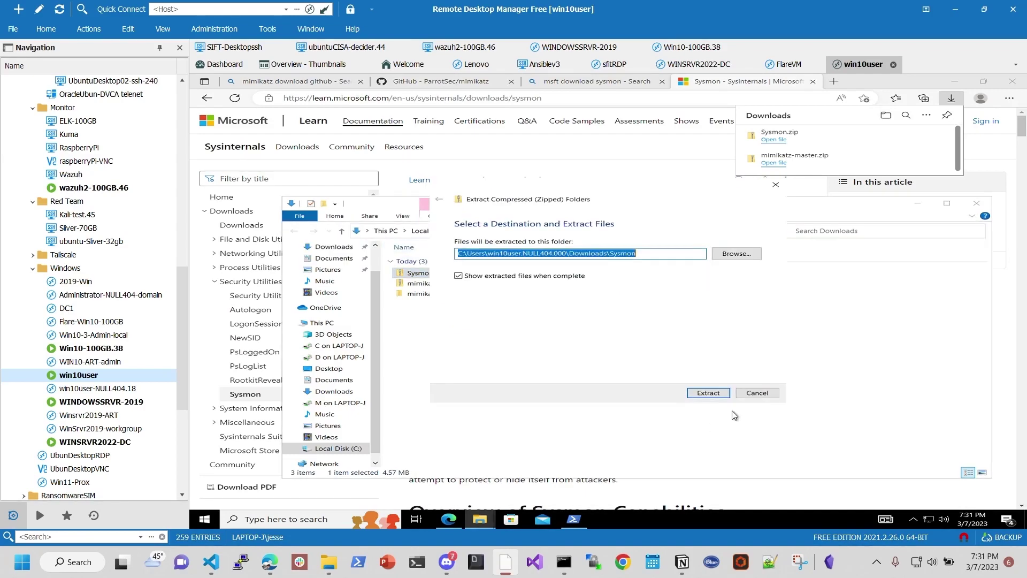
{"action": "left_click", "coordinate": [709, 393]}
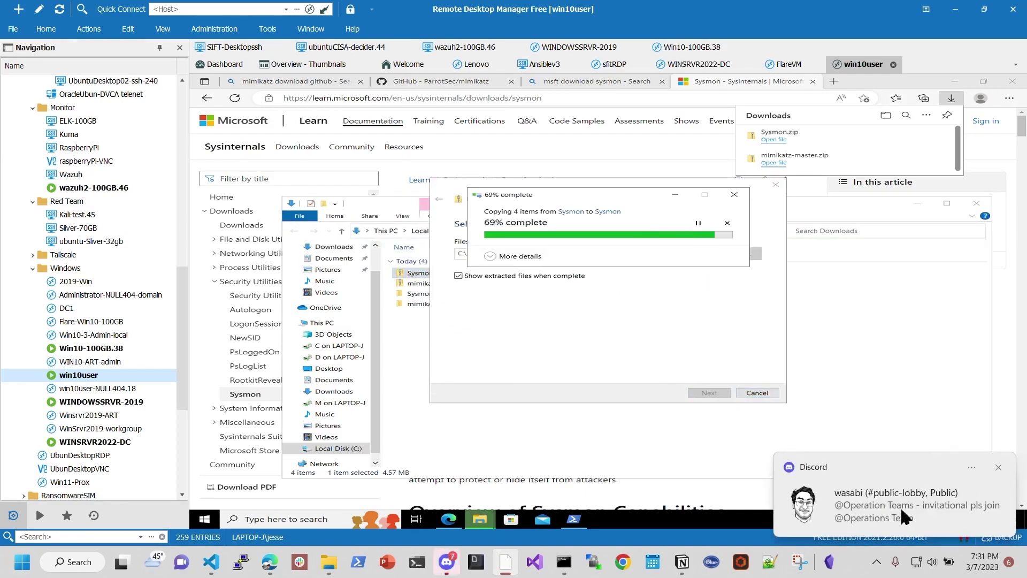
{"action": "left_click", "coordinate": [998, 467]}
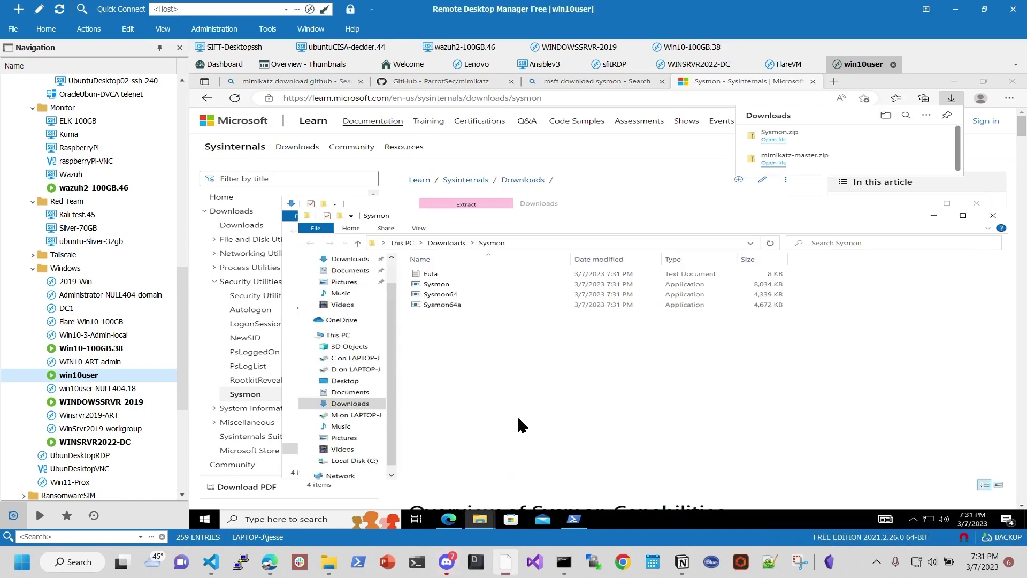
Step: Copy Sysmon64 in the extracted folder, then select Sysmon, Sysmon64 and Sysmon64a in turn
{"action": "left_click", "coordinate": [472, 295]}
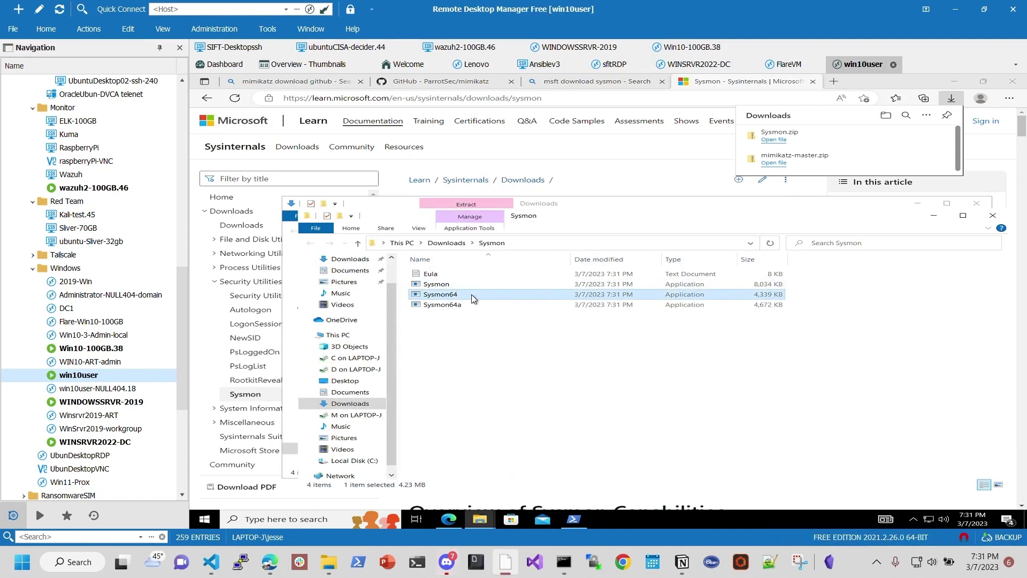
{"action": "right_click", "coordinate": [471, 298]}
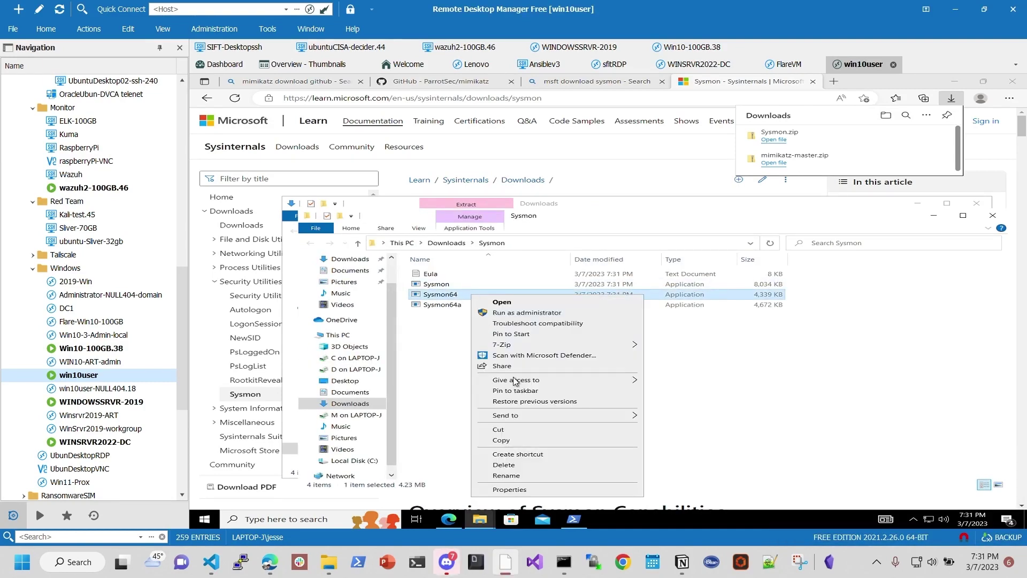
{"action": "left_click", "coordinate": [515, 442]}
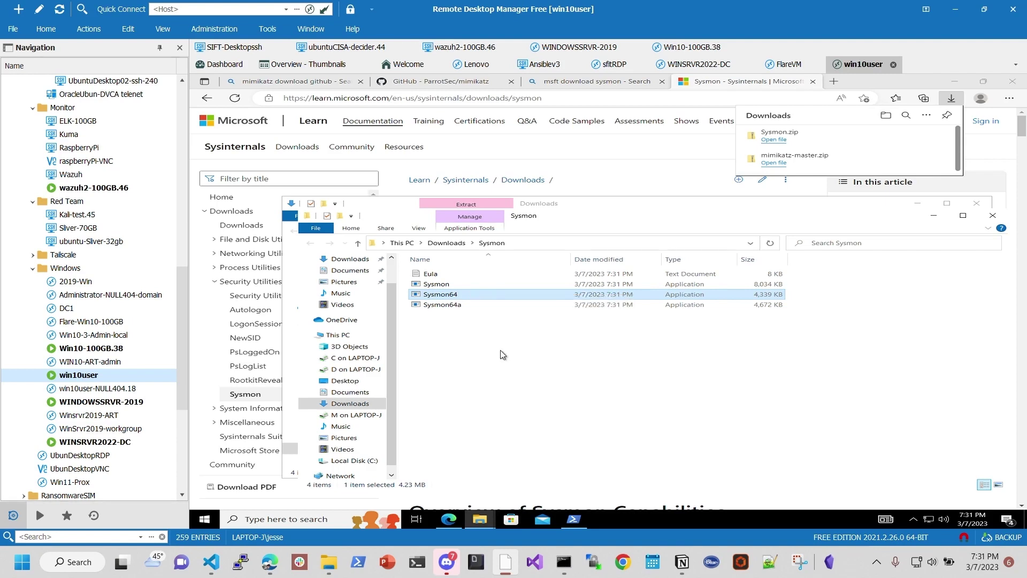
{"action": "left_click", "coordinate": [503, 353]}
{"action": "left_click", "coordinate": [455, 285]}
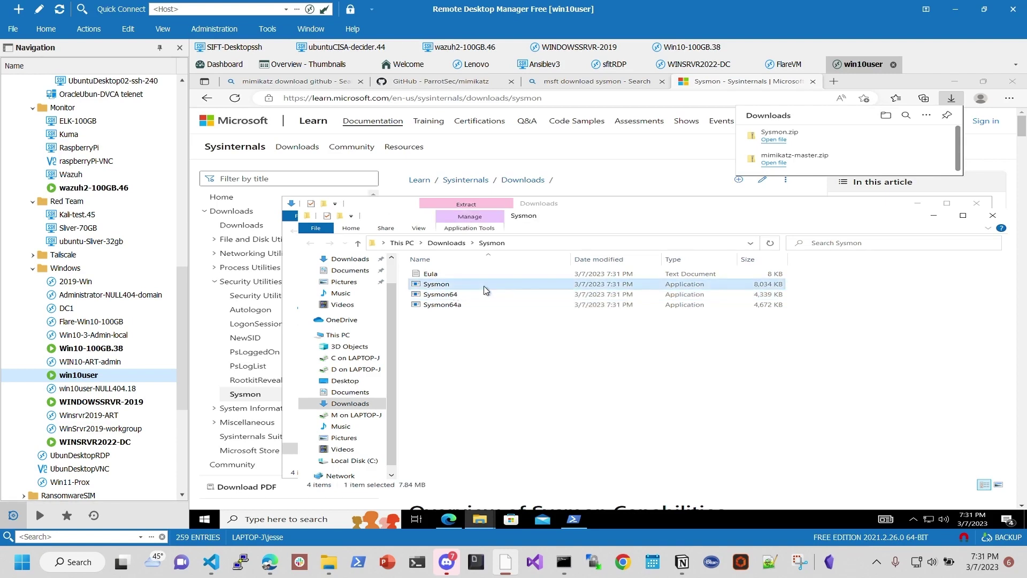
{"action": "left_click", "coordinate": [478, 296]}
{"action": "left_click", "coordinate": [478, 306]}
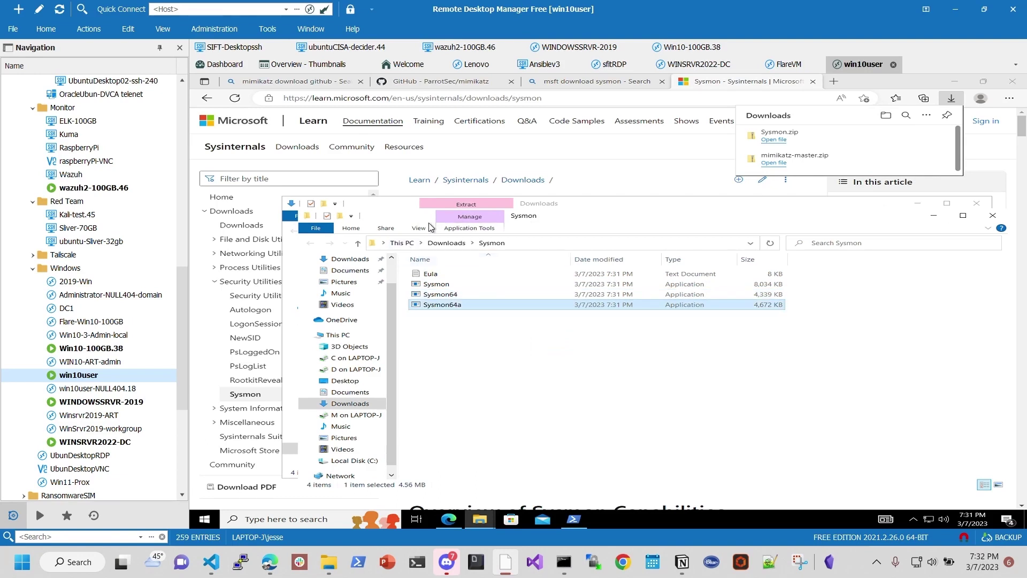
Step: Copy Sysmon64 again from Downloads\Sysmon and go to the remote Desktop folder
{"action": "left_click", "coordinate": [458, 243]}
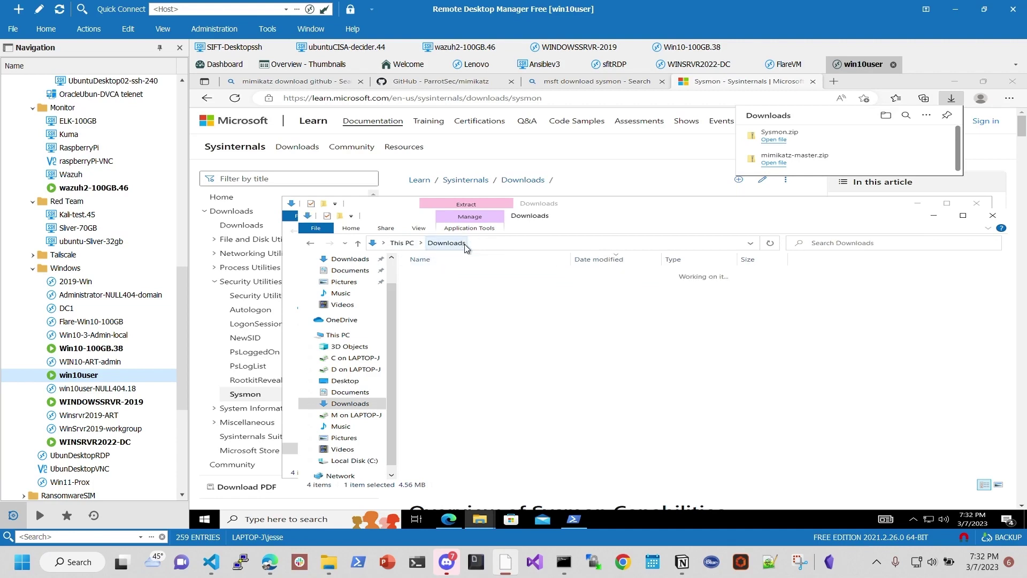
{"action": "double_click", "coordinate": [446, 304]}
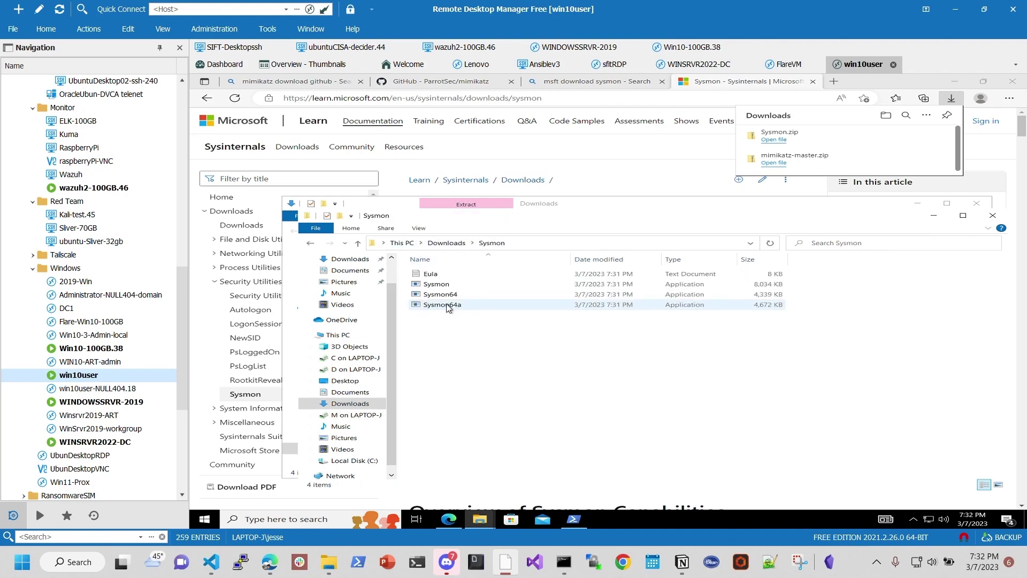
{"action": "right_click", "coordinate": [449, 300]}
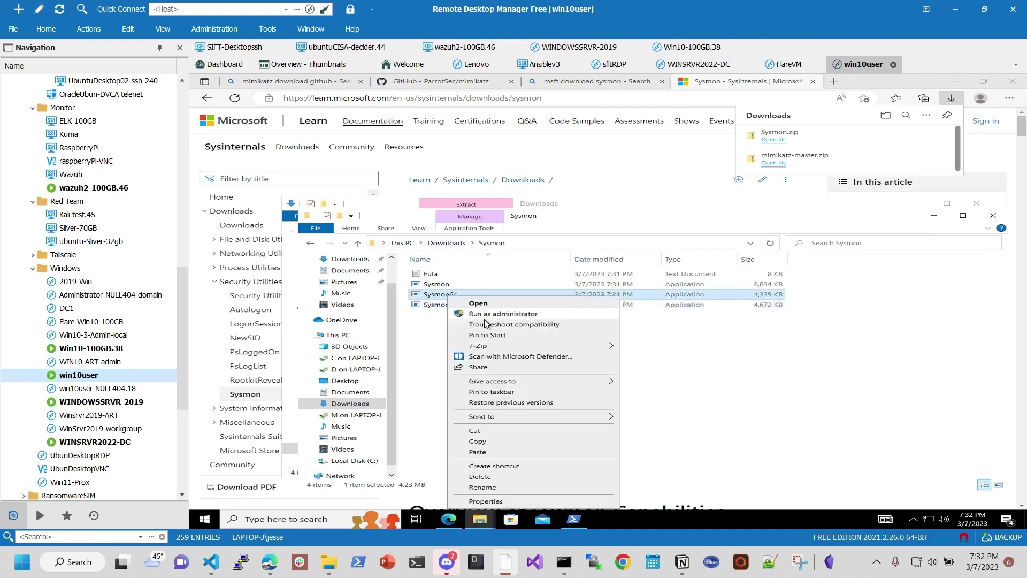
{"action": "left_click", "coordinate": [492, 442]}
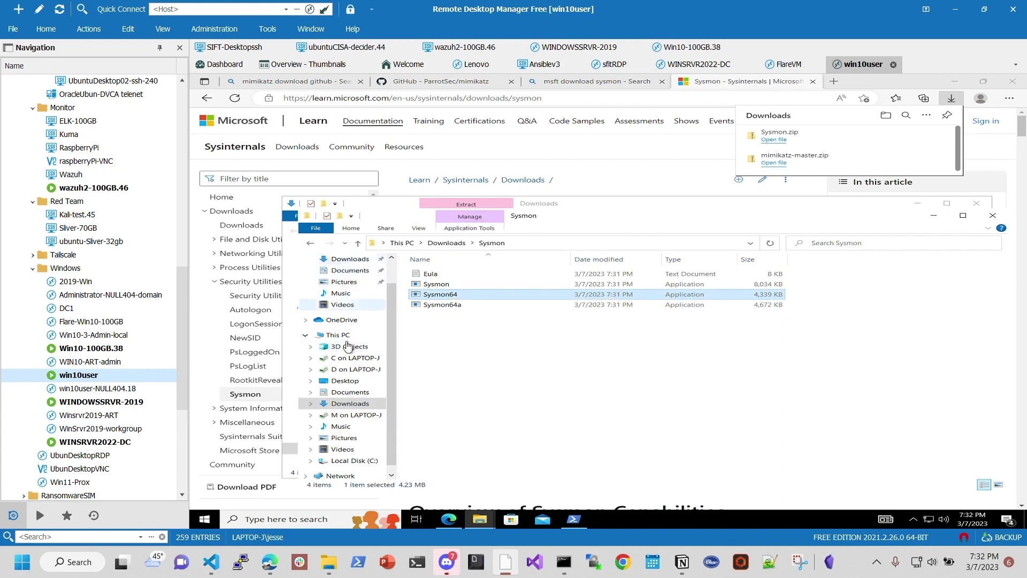
{"action": "scroll", "coordinate": [358, 348], "scroll_direction": "up", "scroll_amount": 1}
{"action": "left_click", "coordinate": [337, 278]}
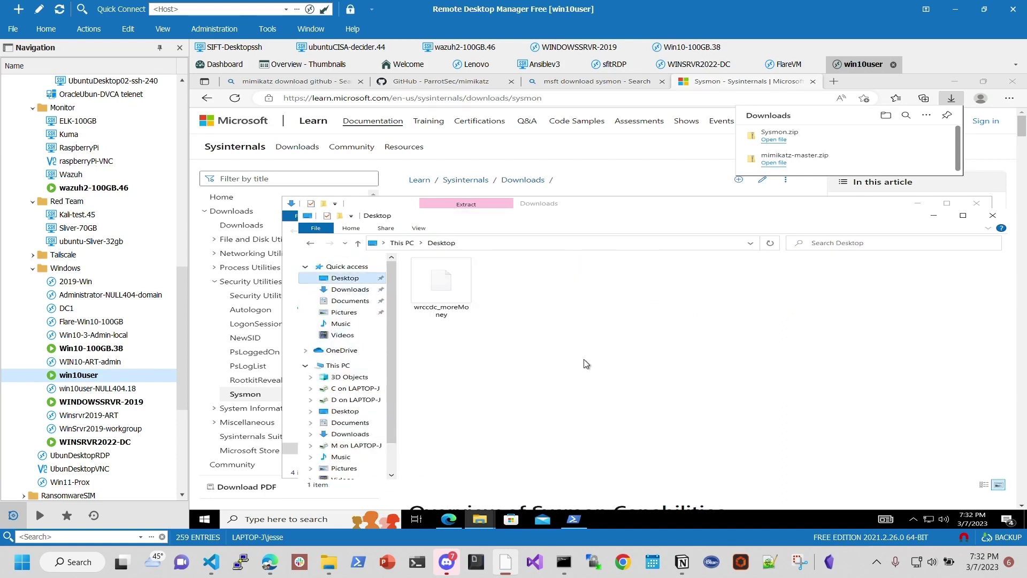
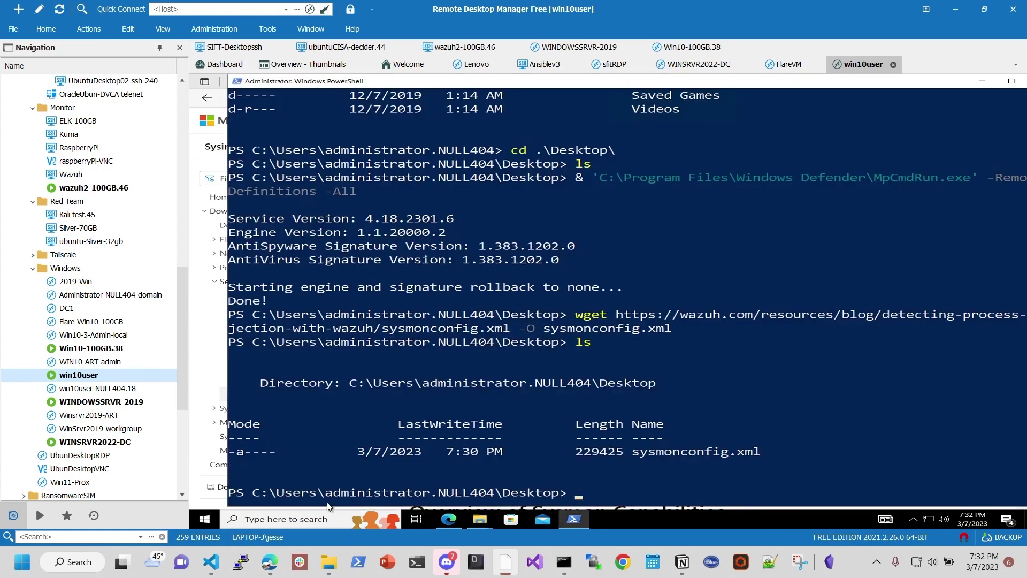
Step: Clear the PowerShell prompt-line selection and dismiss the remote start menu
{"action": "left_click_drag", "start_coordinate": [397, 479], "coordinate": [364, 483]}
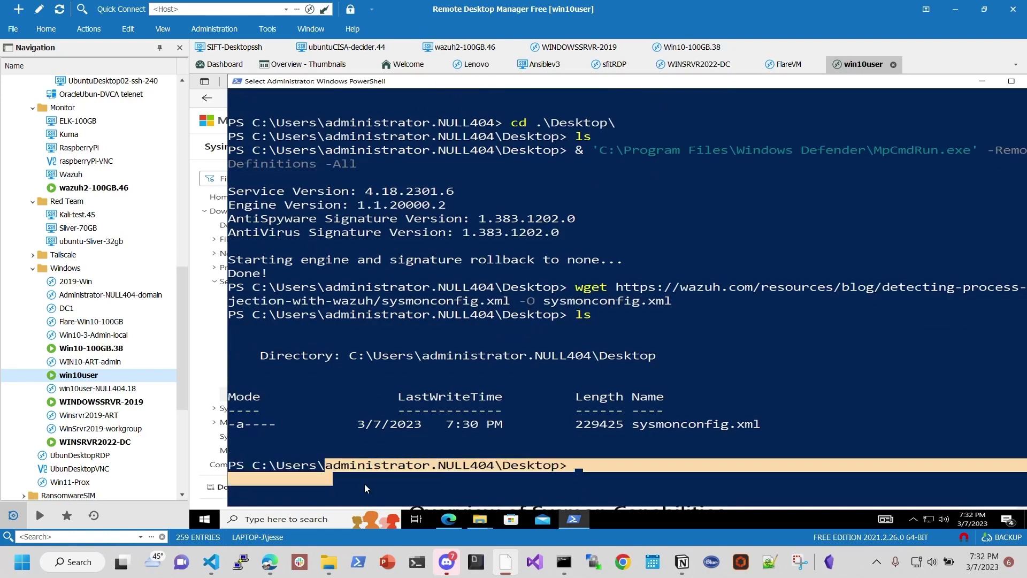
{"action": "left_click", "coordinate": [207, 521]}
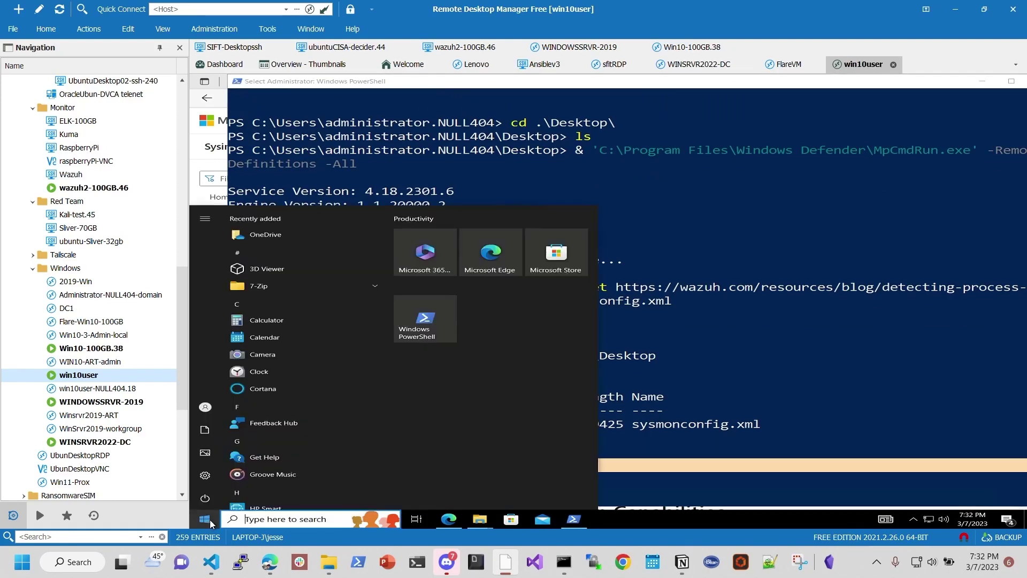
{"action": "left_click", "coordinate": [750, 428]}
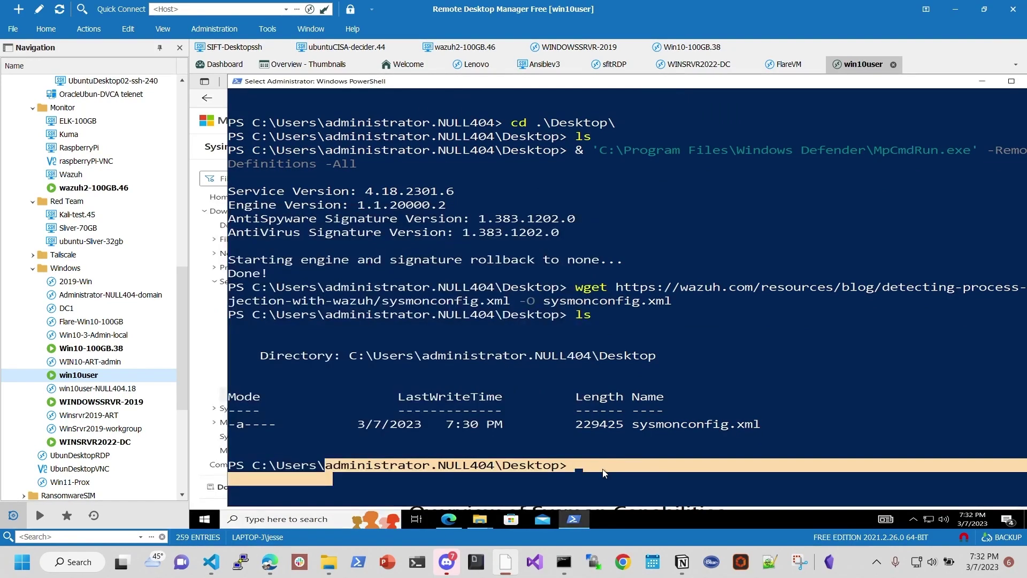
{"action": "left_click", "coordinate": [690, 463]}
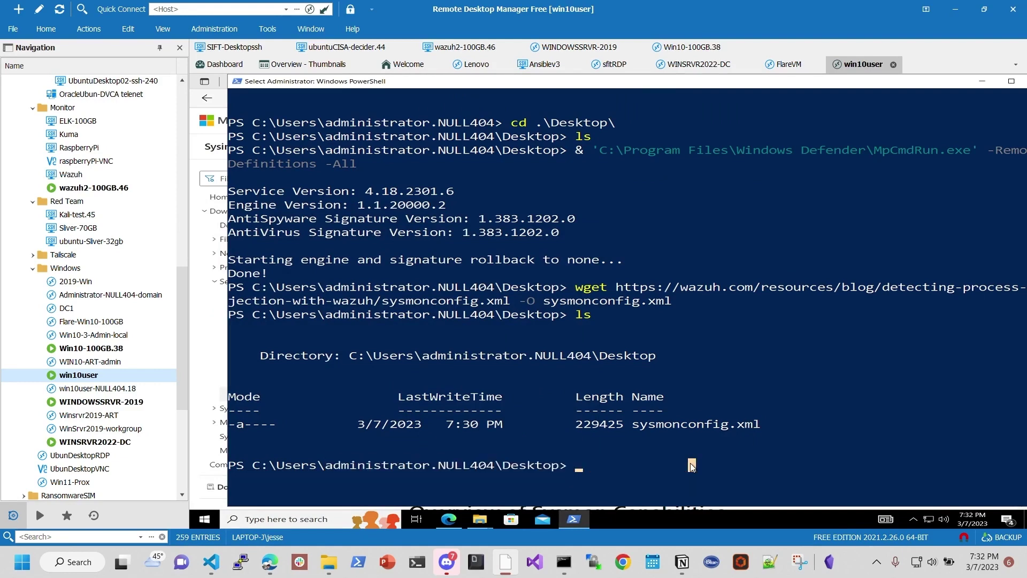
Step: Run copy .\sysmonconfig.xml C:\users\win10user\Desktop\ in PowerShell
{"action": "type", "text": "copy "}
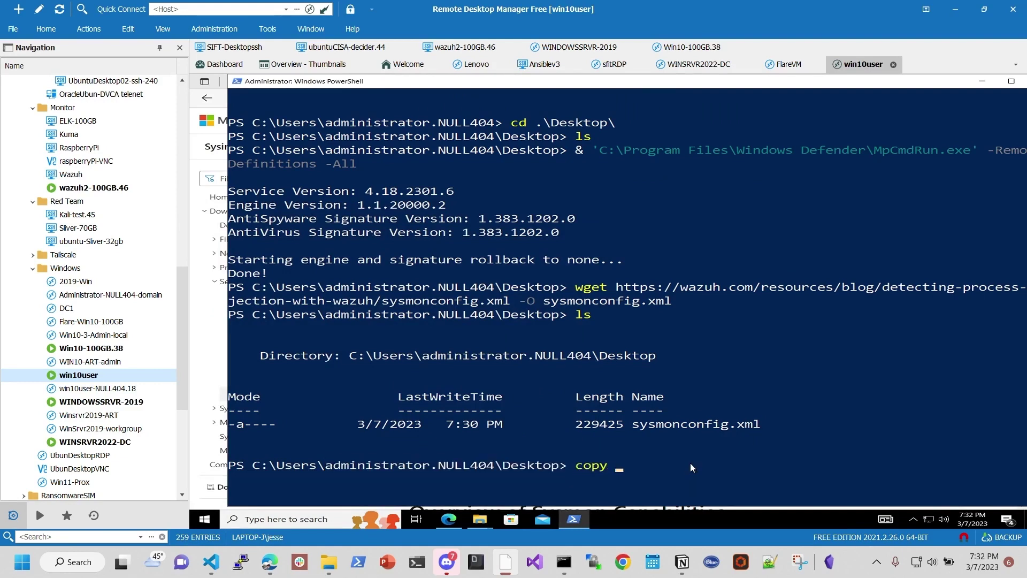
{"action": "type", "text": ".\\sys"}
{"action": "key", "text": "Tab"}
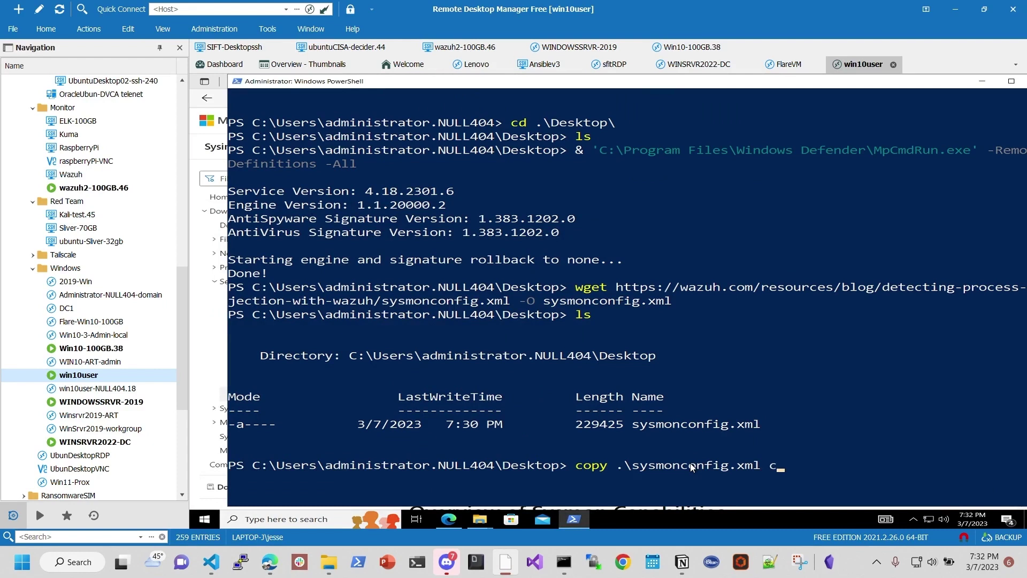
{"action": "type", "text": "c:\\users\\win1"}
{"action": "key", "text": "Tab"}
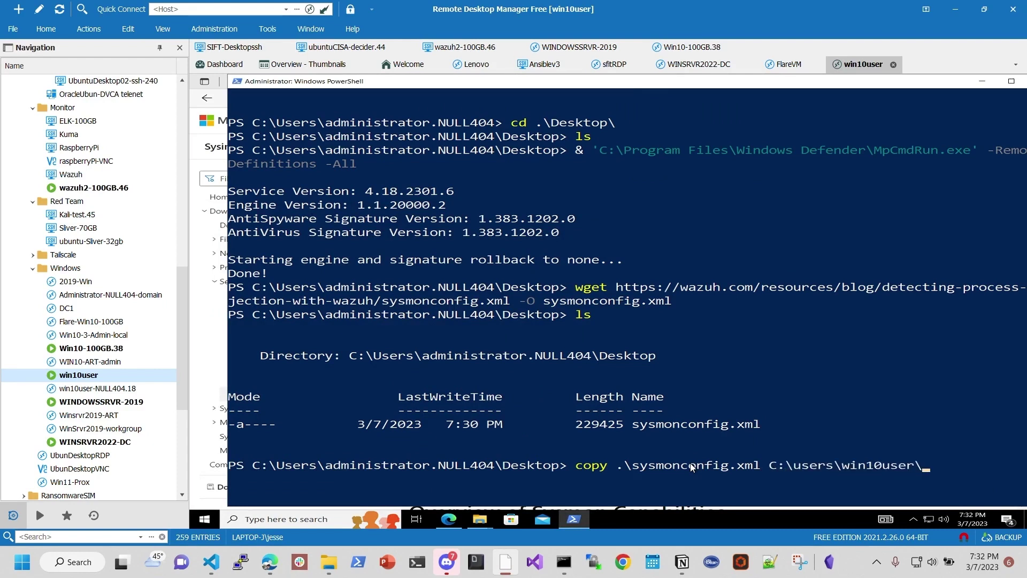
{"action": "type", "text": "Desk"}
{"action": "key", "text": "Tab"}
{"action": "key", "text": "Return"}
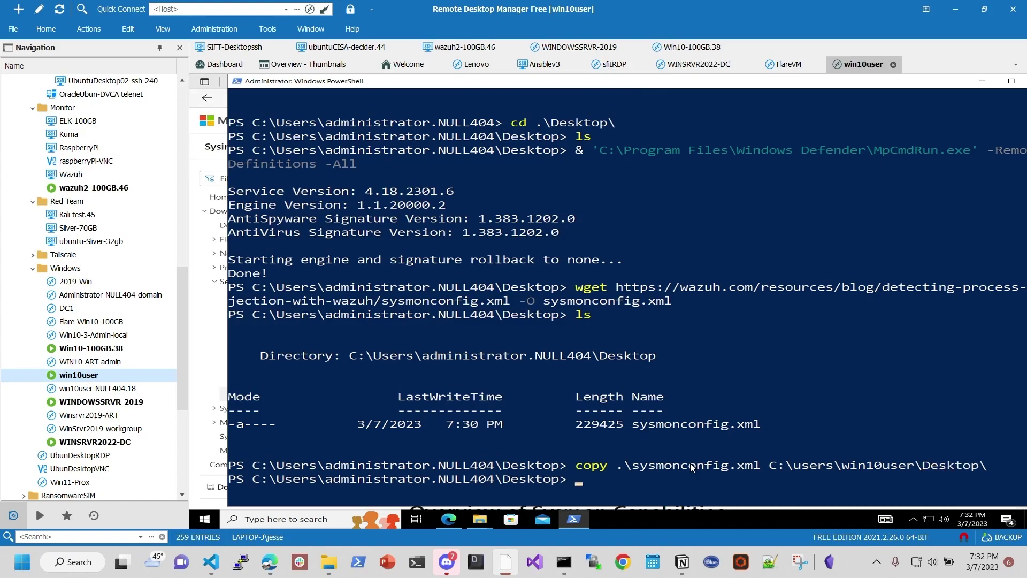
{"action": "left_click", "coordinate": [481, 517]}
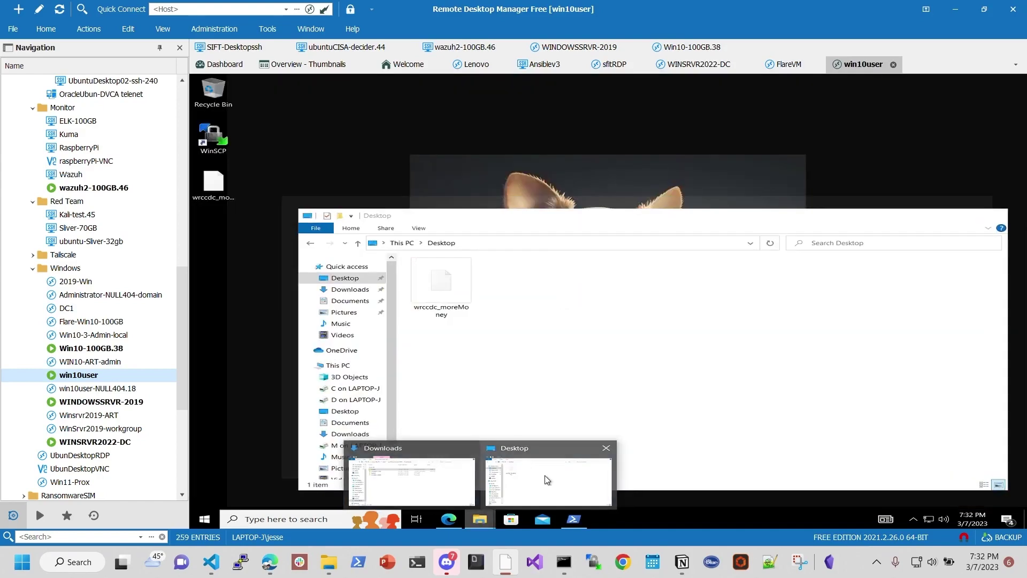
Step: Bring the Desktop File Explorer window forward and close the remote start menu
{"action": "left_click", "coordinate": [545, 481]}
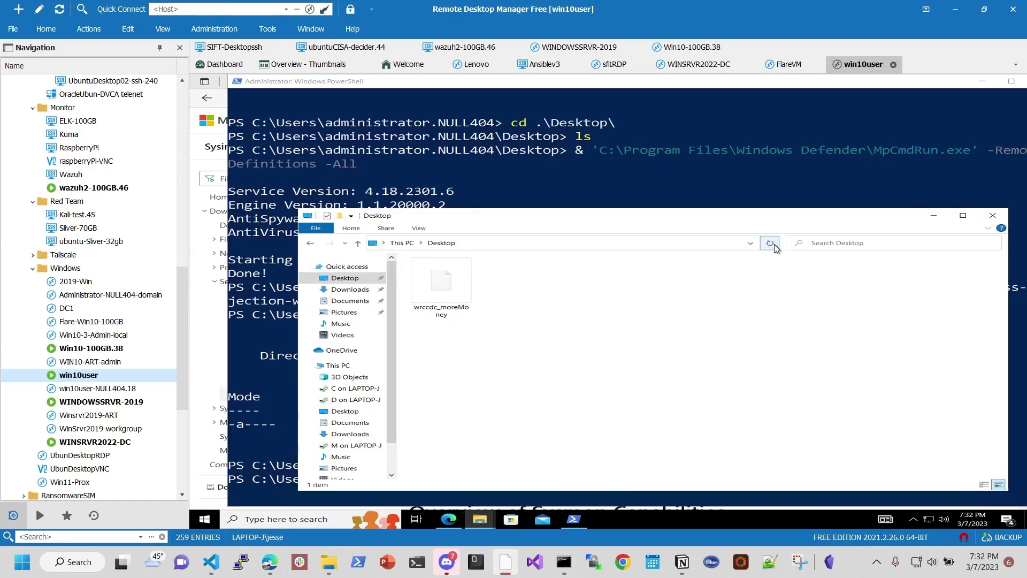
{"action": "left_click", "coordinate": [204, 519]}
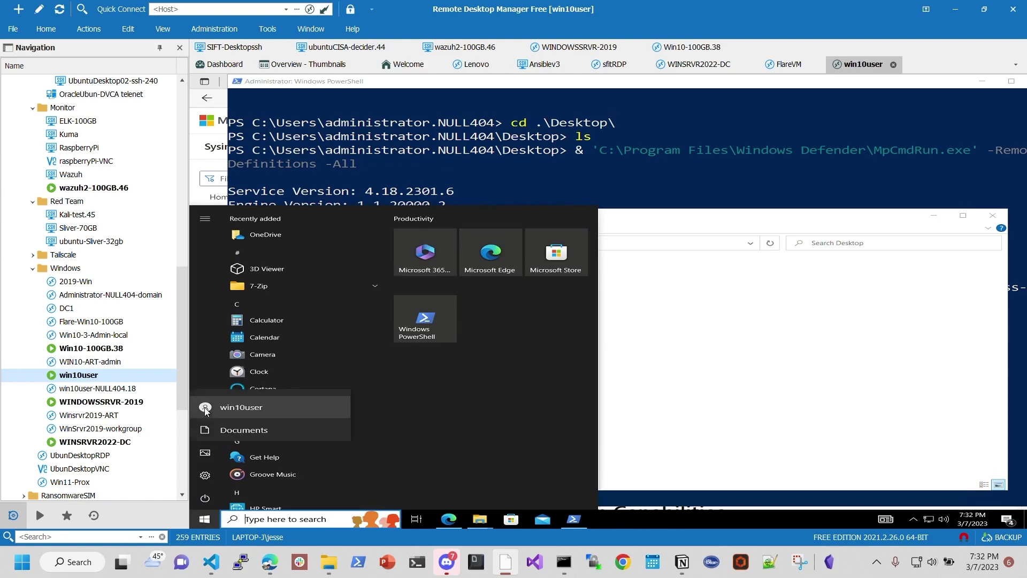
{"action": "left_click", "coordinate": [205, 407]}
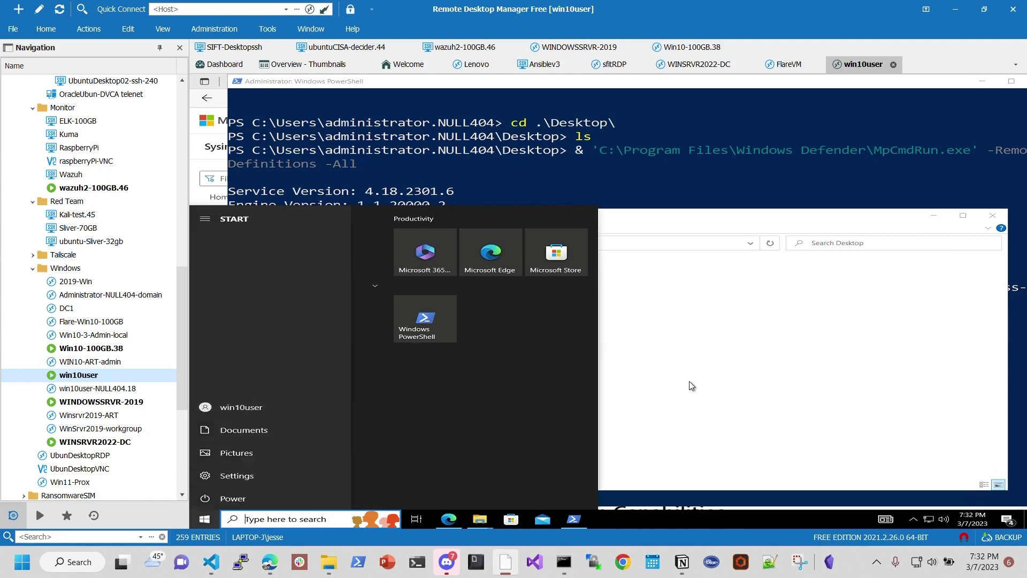
{"action": "left_click", "coordinate": [690, 382]}
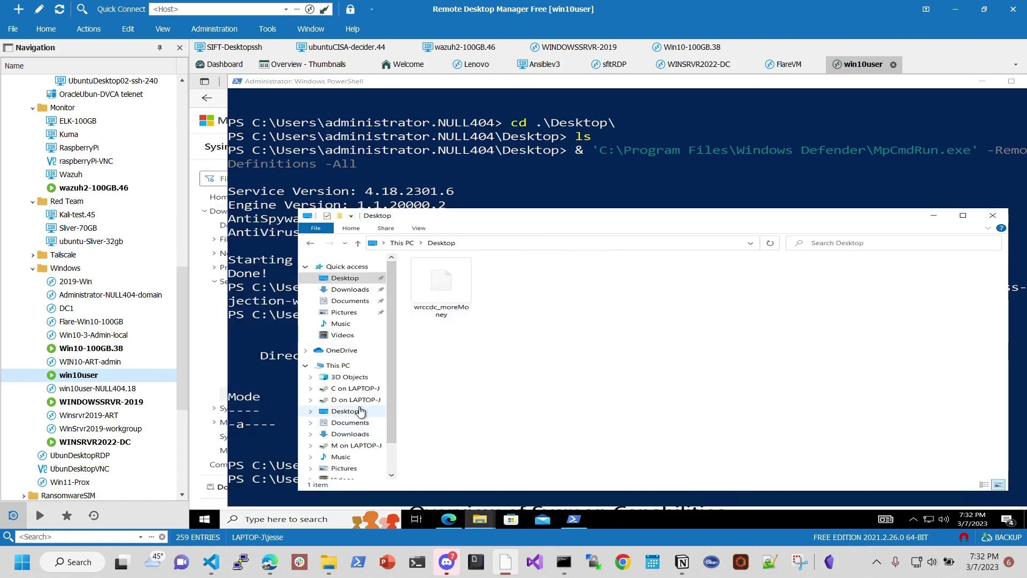
Step: Browse This PC > C: > Users to win10user's Desktop, backing out of the win10user.NULL404 profile
{"action": "left_click", "coordinate": [352, 367]}
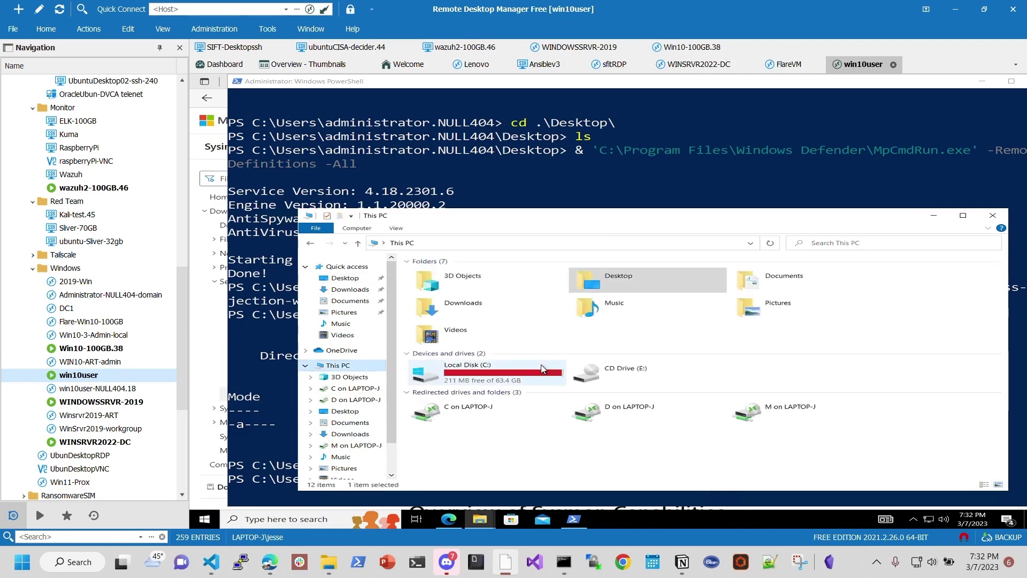
{"action": "left_click", "coordinate": [487, 378]}
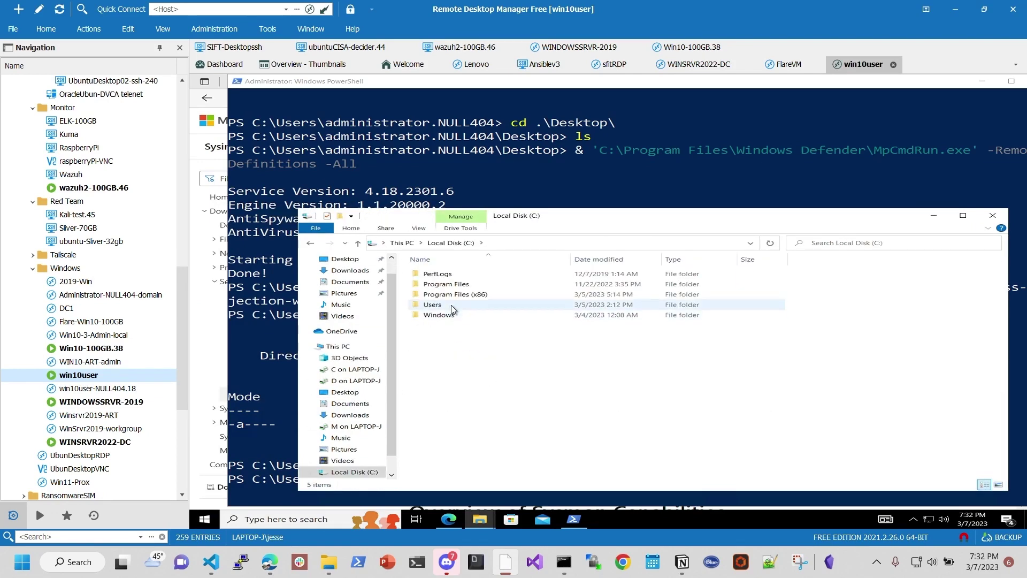
{"action": "double_click", "coordinate": [451, 305]}
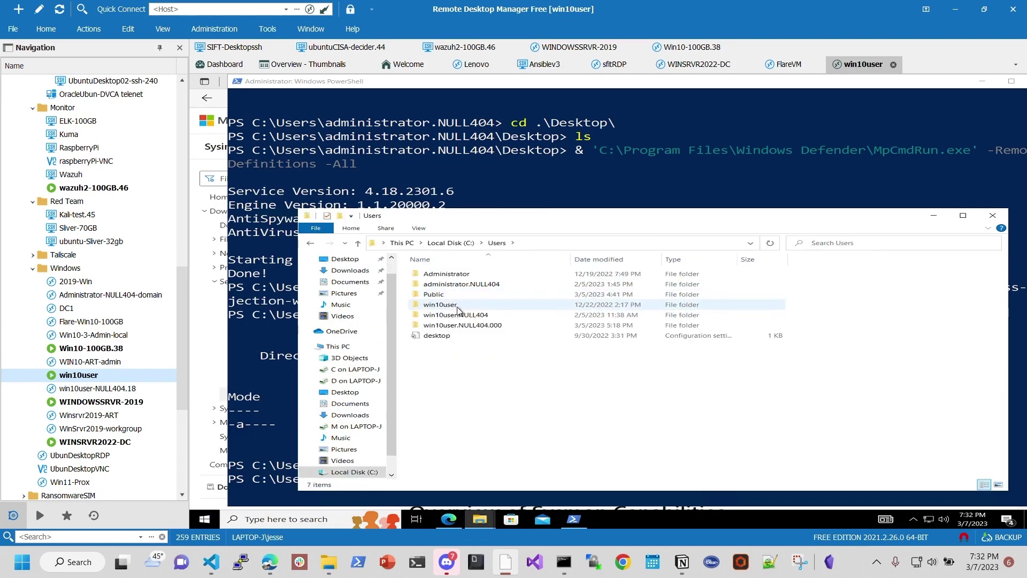
{"action": "double_click", "coordinate": [494, 315]}
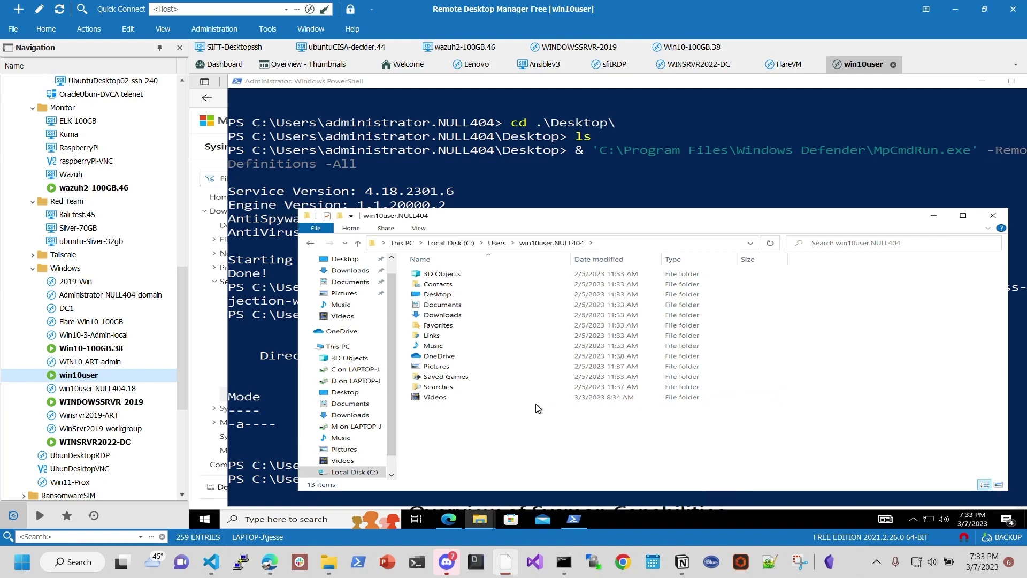
{"action": "double_click", "coordinate": [478, 296]}
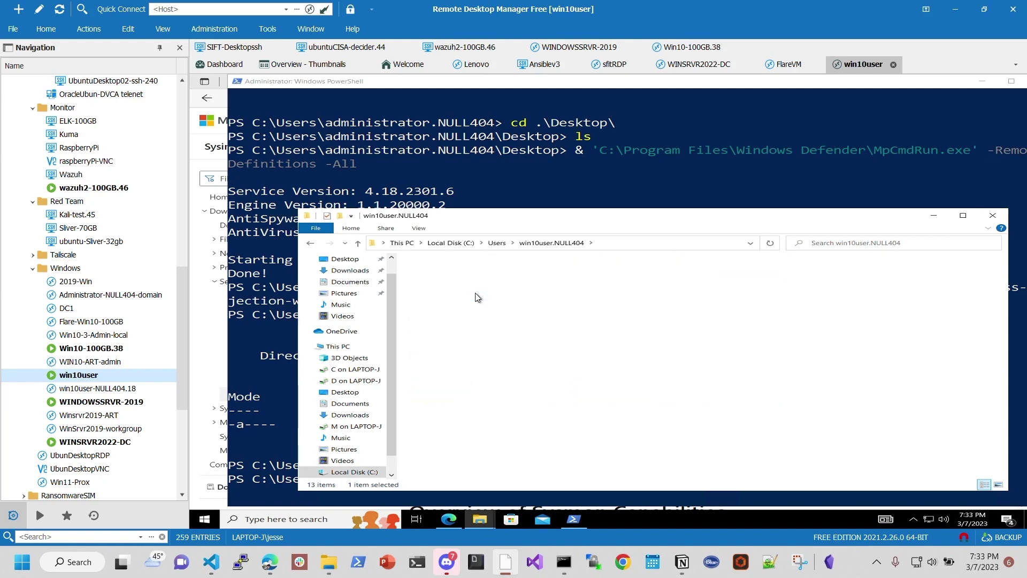
{"action": "left_click", "coordinate": [495, 244]}
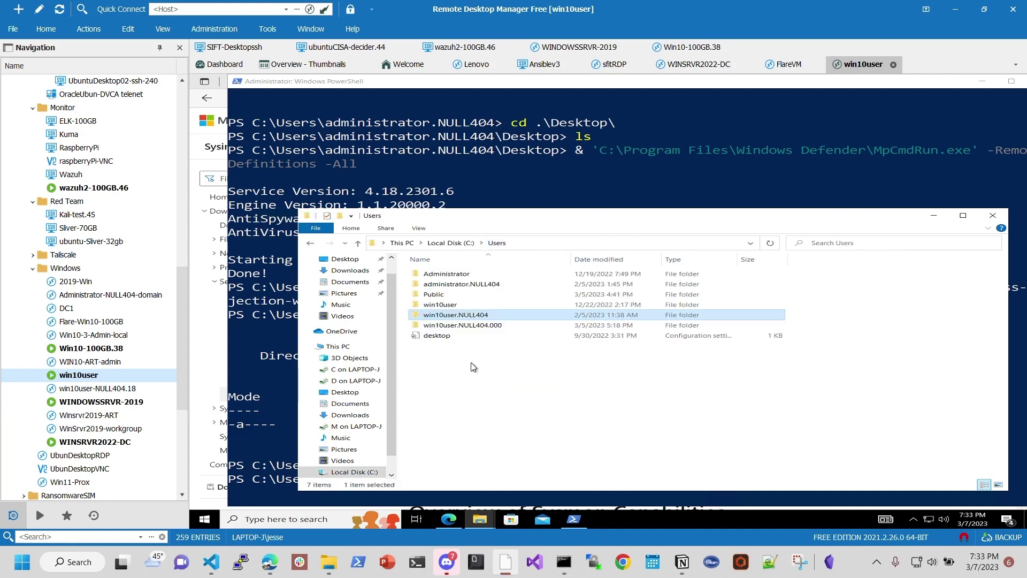
{"action": "double_click", "coordinate": [457, 304]}
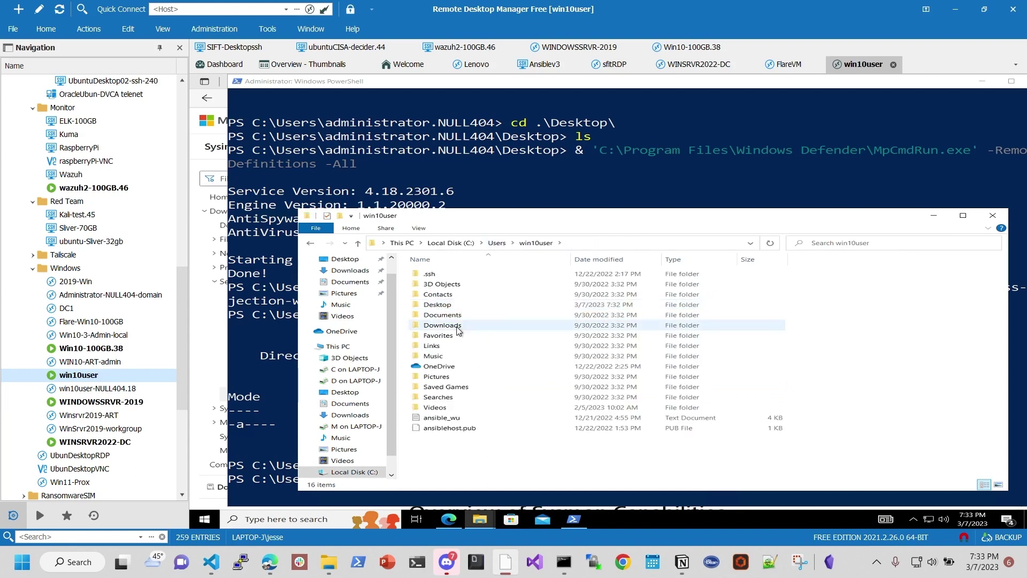
{"action": "double_click", "coordinate": [464, 305]}
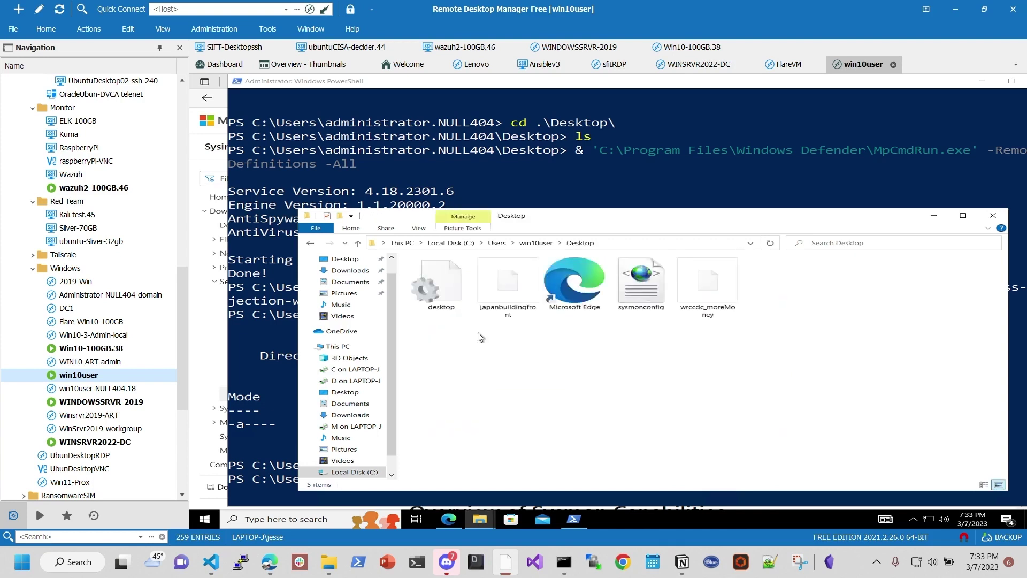
Step: Paste Sysmon64 into win10user's Desktop folder
{"action": "left_click", "coordinate": [640, 289]}
{"action": "left_click", "coordinate": [607, 392]}
{"action": "key", "text": "ctrl+v"}
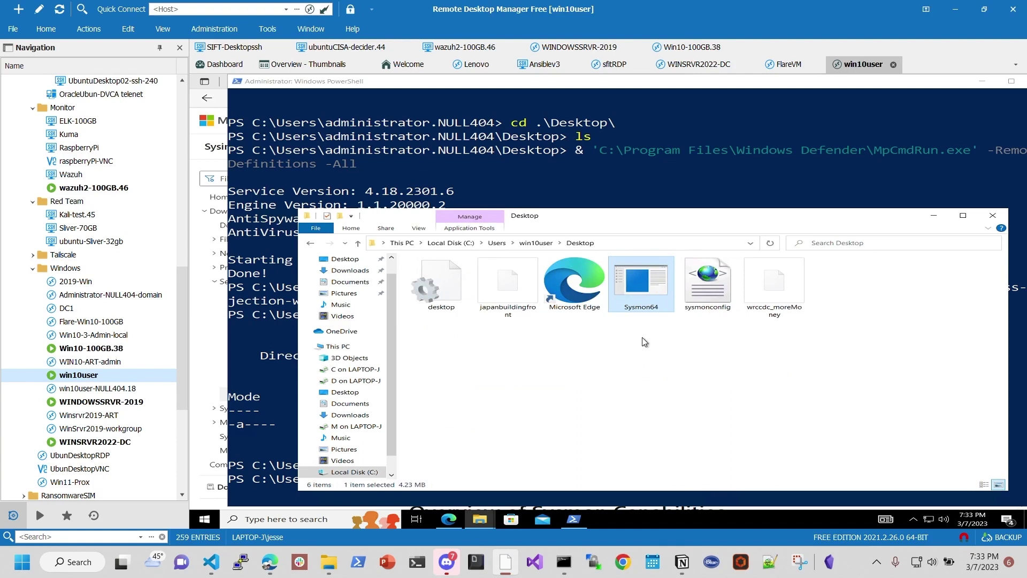
Step: Rename Sysmon64 to Sysmon, then close the Sysmon download tabs in the browser
{"action": "right_click", "coordinate": [641, 310]}
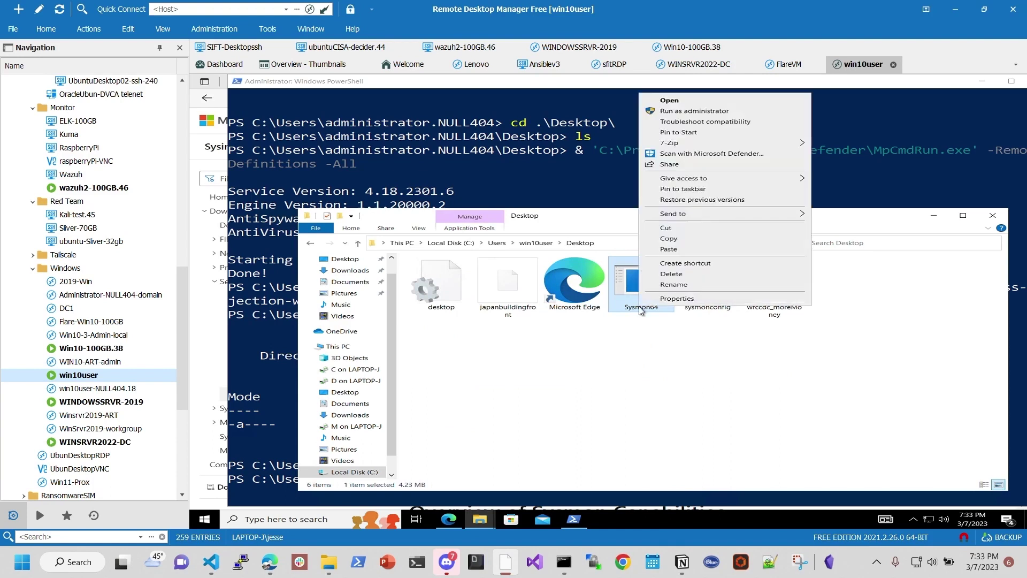
{"action": "left_click", "coordinate": [670, 287]}
{"action": "key", "text": "BackSpace"}
{"action": "key", "text": "BackSpace"}
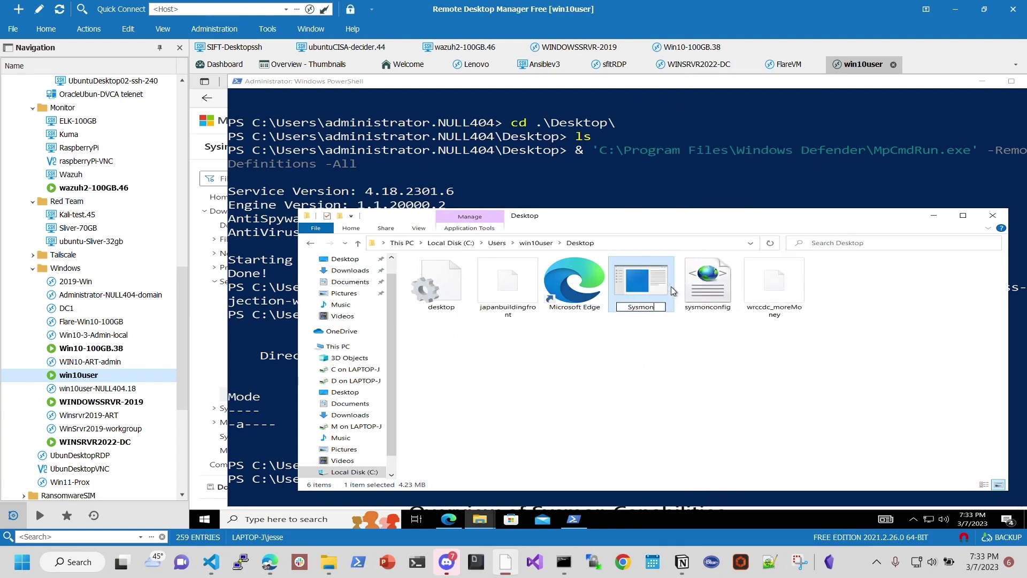
{"action": "key", "text": "Return"}
{"action": "left_click", "coordinate": [598, 404]}
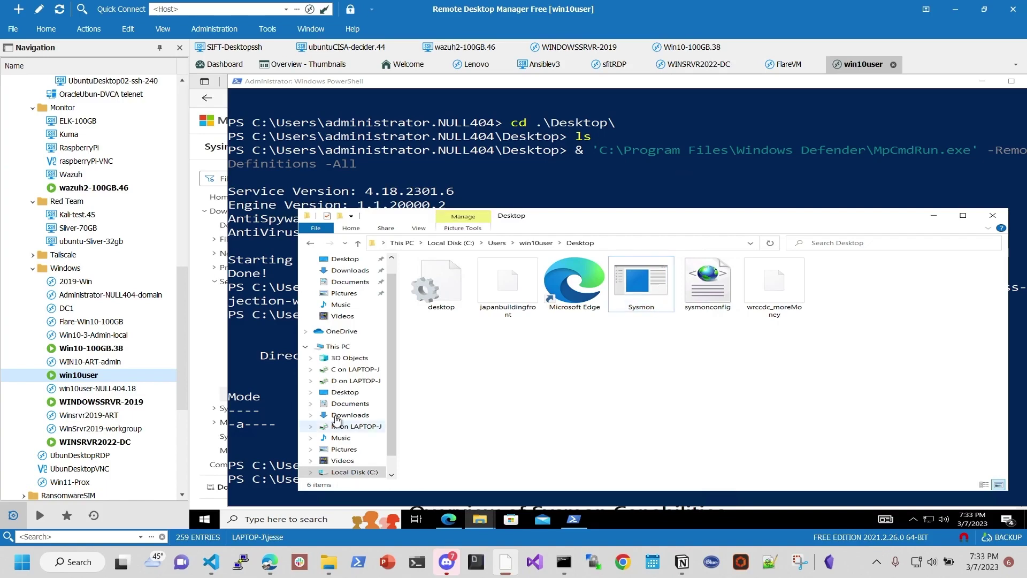
{"action": "left_click", "coordinate": [449, 520]}
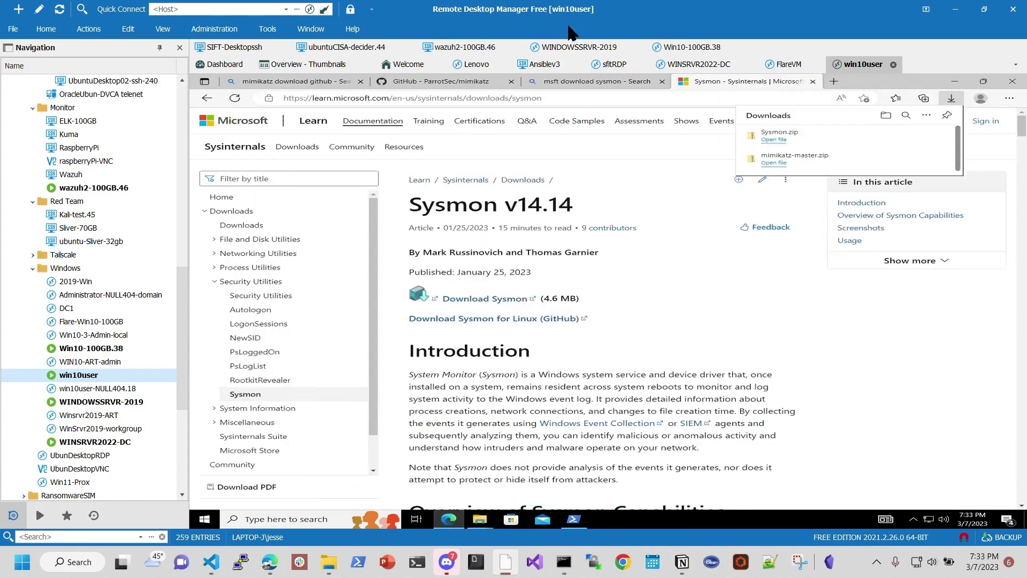
{"action": "left_click", "coordinate": [813, 81]}
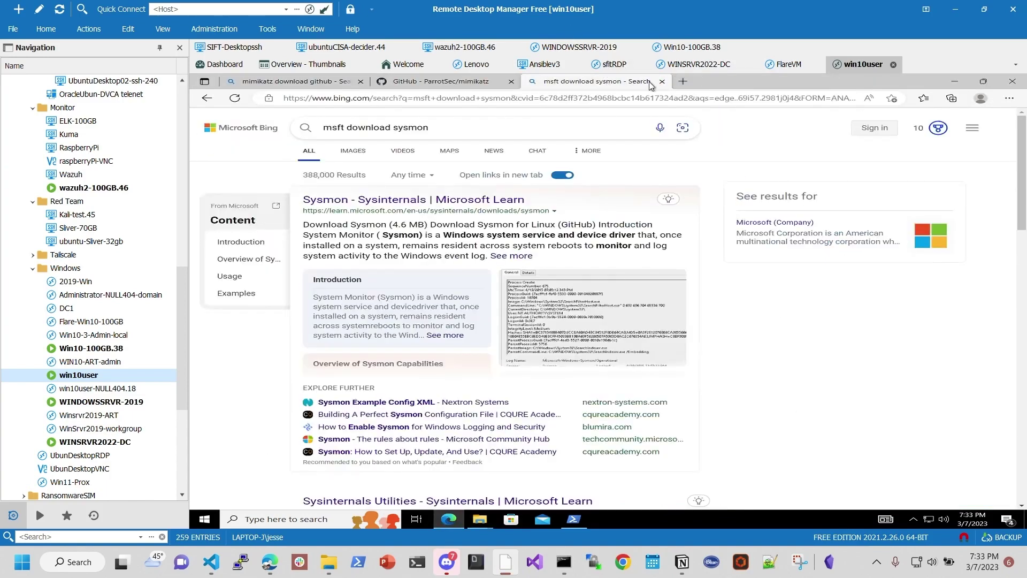
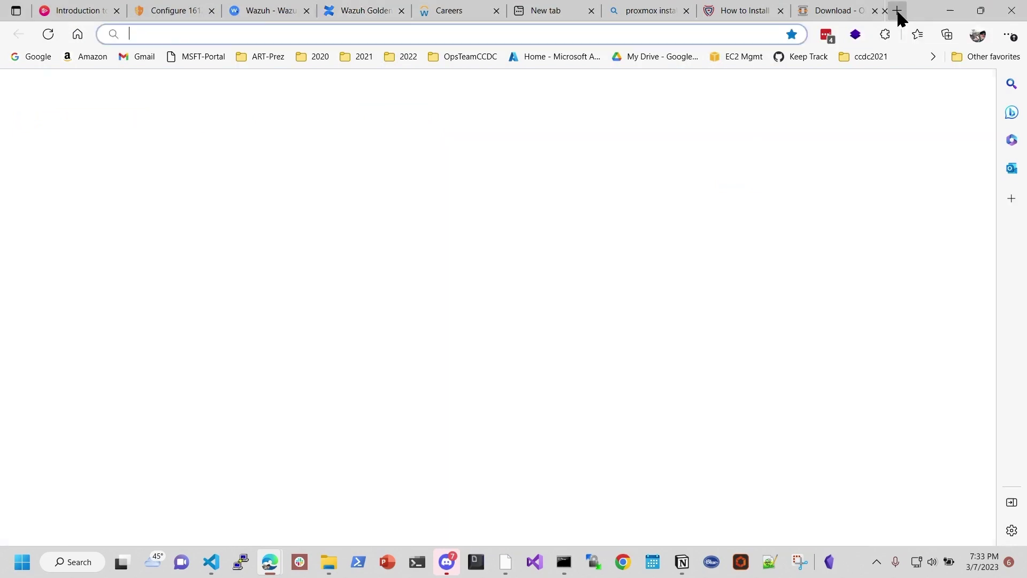
Step: Search 'wazuh active' and open the Wazuh blog on detecting Active Directory attacks, part 1
{"action": "type", "text": "wazuh"}
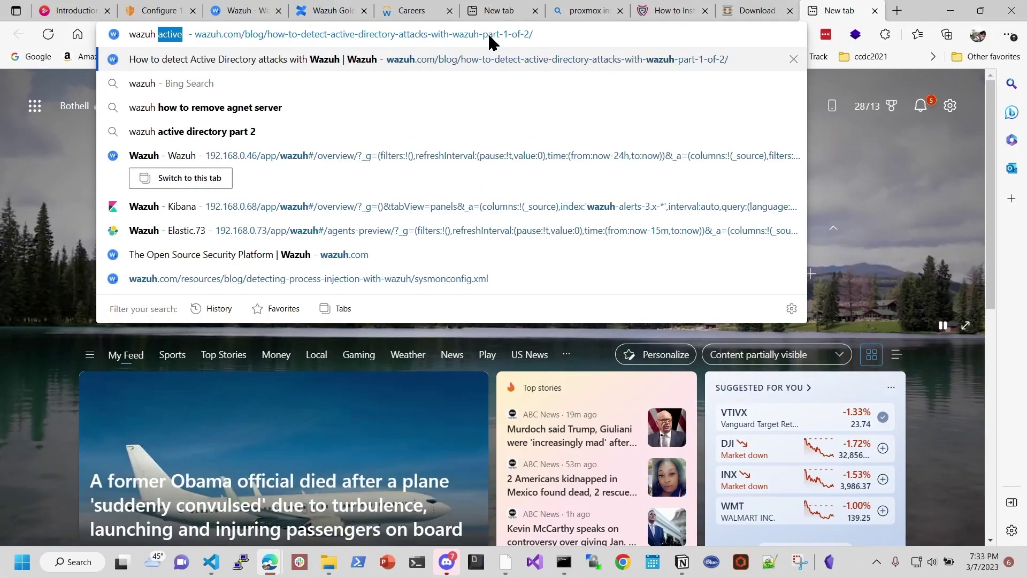
{"action": "type", "text": " active"}
{"action": "left_click", "coordinate": [450, 58]}
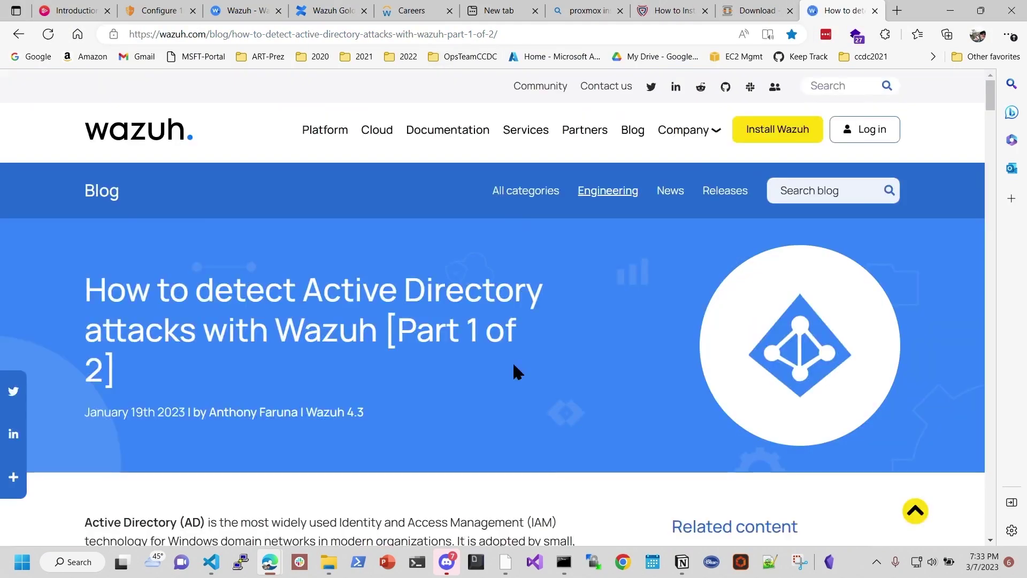
{"action": "scroll", "coordinate": [513, 362], "scroll_direction": "down", "scroll_amount": 3}
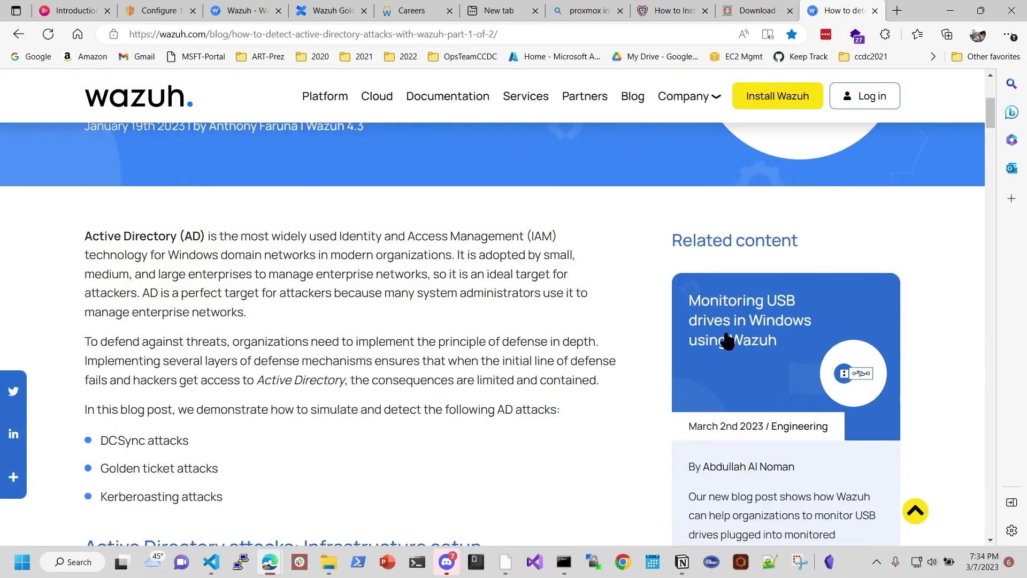
{"action": "scroll", "coordinate": [347, 415], "scroll_direction": "down", "scroll_amount": 4}
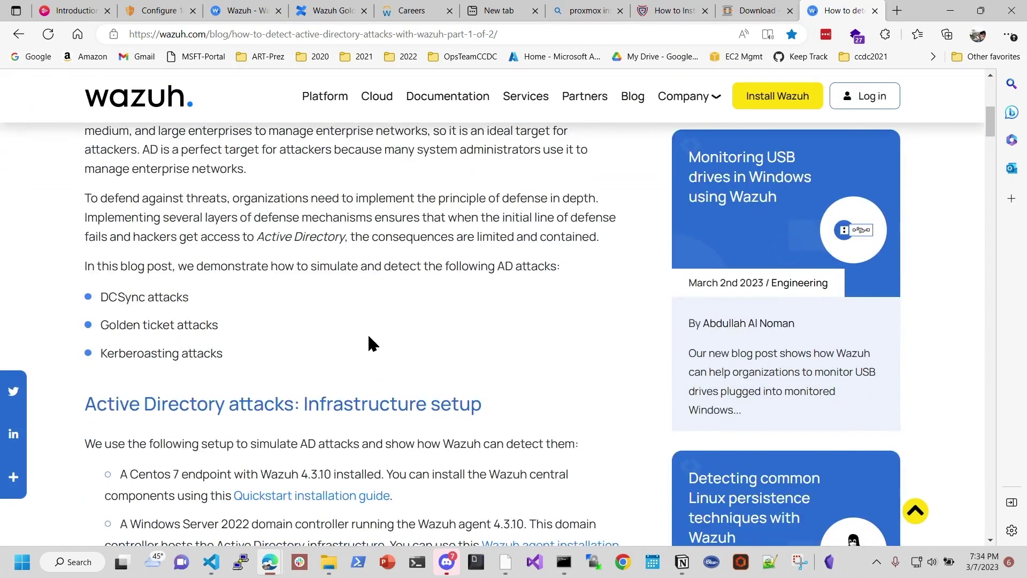
{"action": "scroll", "coordinate": [343, 284], "scroll_direction": "down", "scroll_amount": 3}
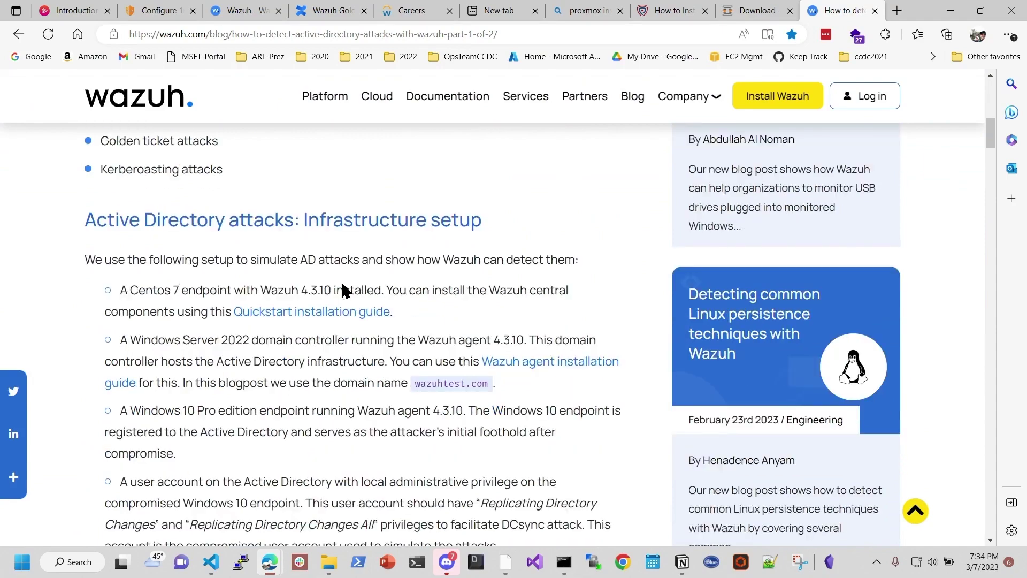
{"action": "scroll", "coordinate": [348, 284], "scroll_direction": "down", "scroll_amount": 4}
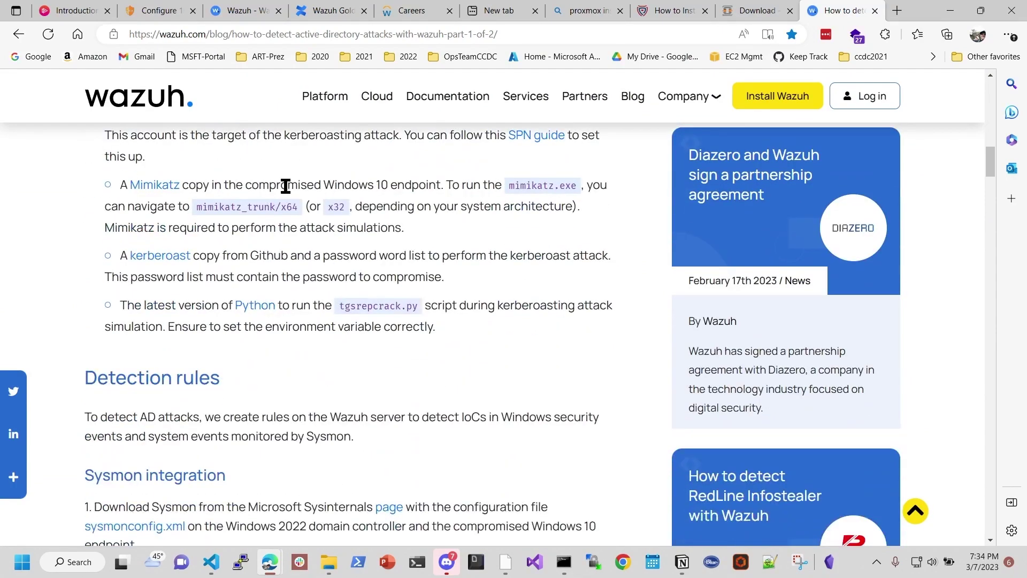
{"action": "left_click_drag", "start_coordinate": [131, 186], "coordinate": [280, 185]}
{"action": "scroll", "coordinate": [343, 259], "scroll_direction": "down", "scroll_amount": 1}
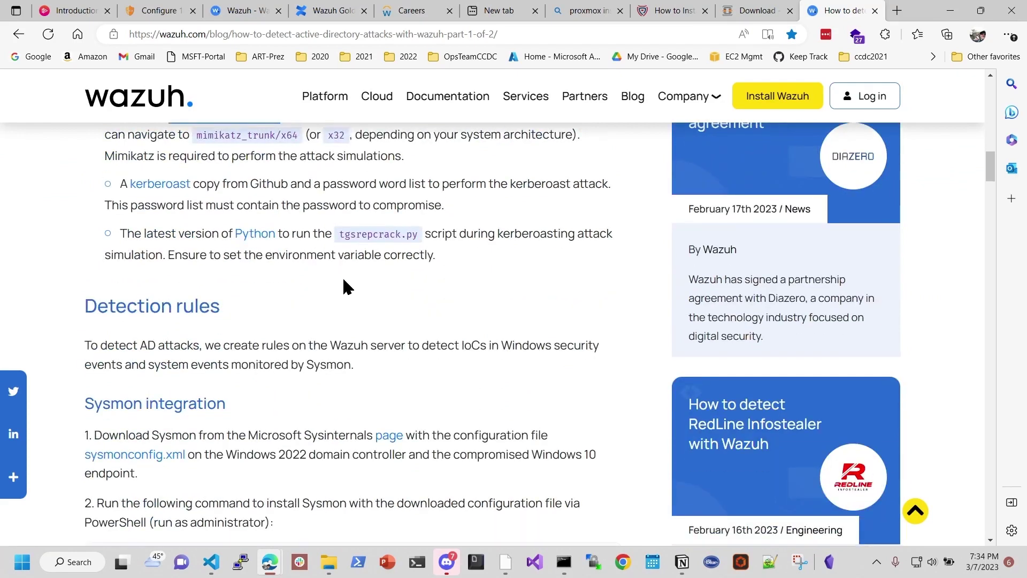
{"action": "scroll", "coordinate": [344, 284], "scroll_direction": "up", "scroll_amount": 1}
Step: Read the kerberoast requirements and the Sysmon integration step with its sysmonconfig.xml line
{"action": "left_click_drag", "start_coordinate": [329, 255], "coordinate": [193, 255]}
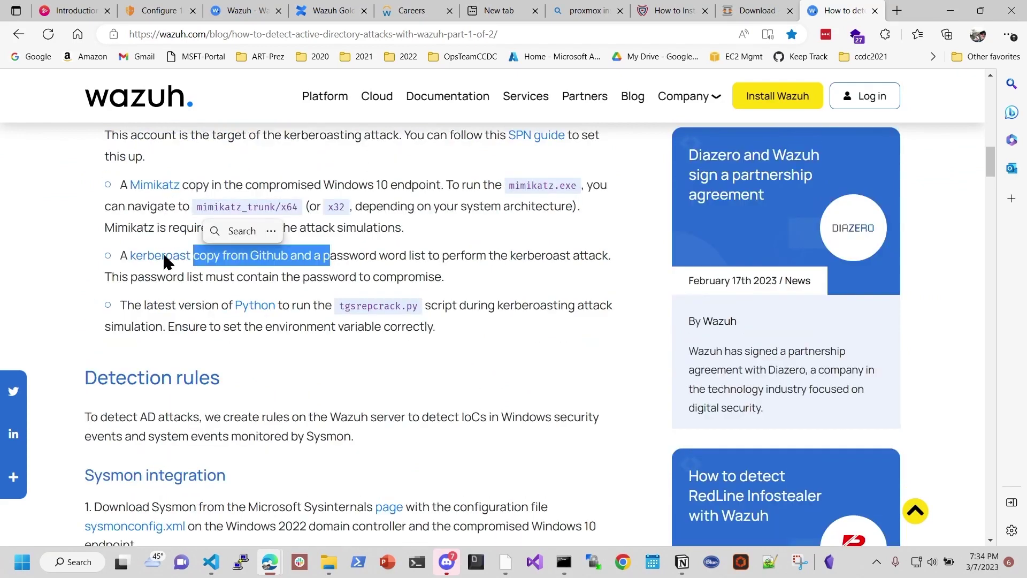
{"action": "left_click", "coordinate": [425, 259]}
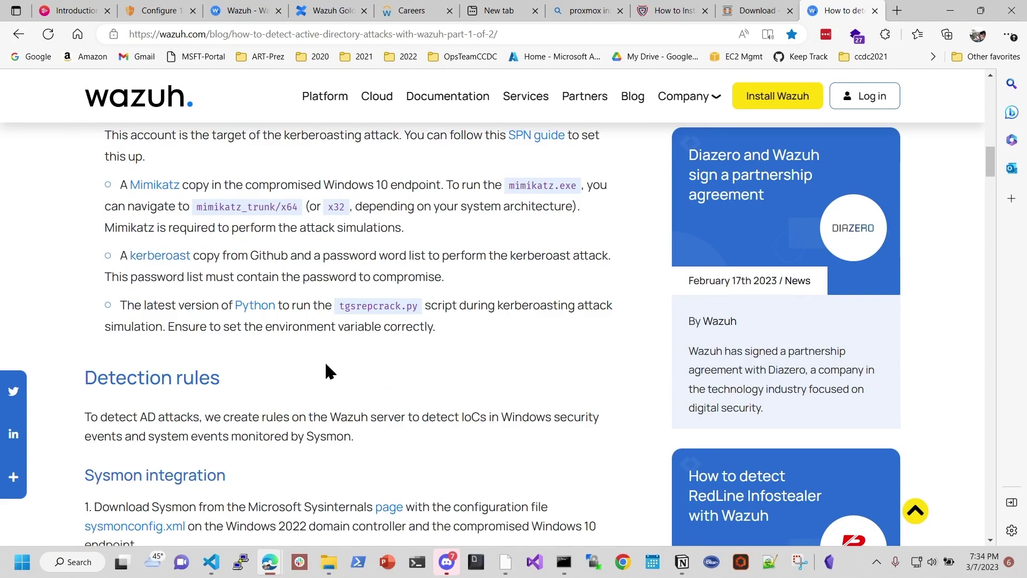
{"action": "scroll", "coordinate": [329, 358], "scroll_direction": "down", "scroll_amount": 2}
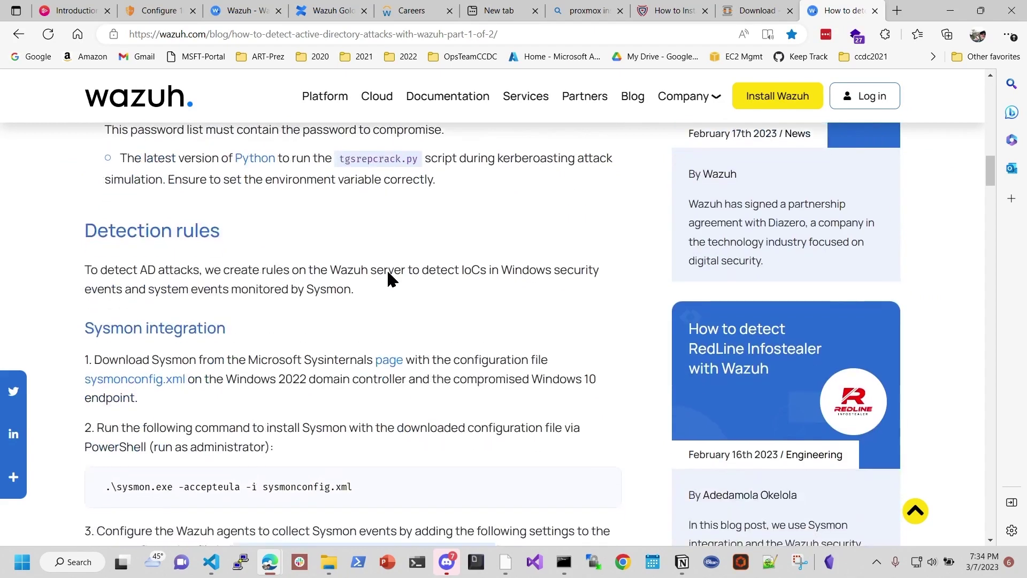
{"action": "scroll", "coordinate": [387, 268], "scroll_direction": "down", "scroll_amount": 1}
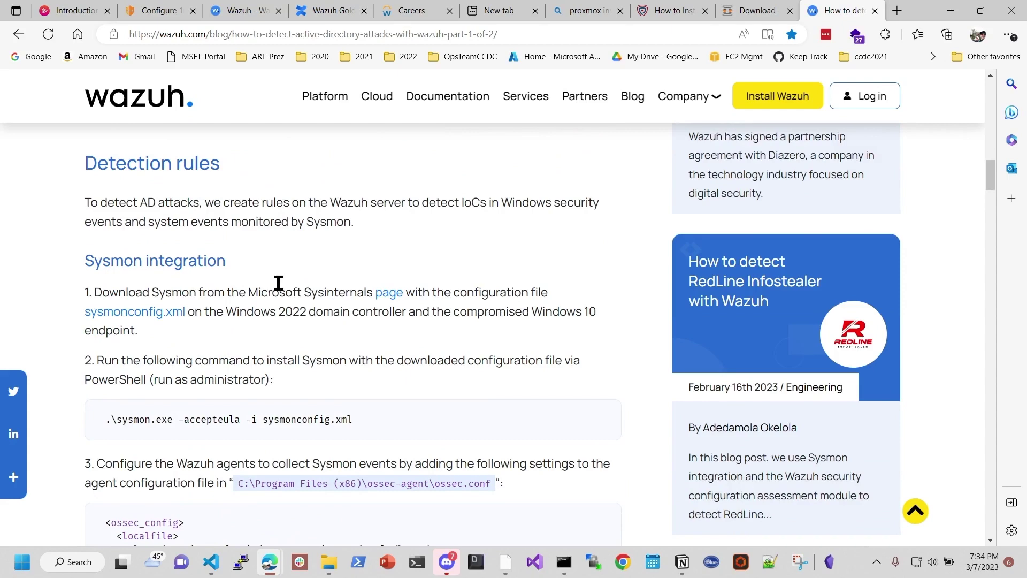
{"action": "scroll", "coordinate": [278, 283], "scroll_direction": "down", "scroll_amount": 1}
{"action": "left_click_drag", "start_coordinate": [227, 189], "coordinate": [126, 191]}
{"action": "left_click_drag", "start_coordinate": [246, 241], "coordinate": [93, 249]}
{"action": "left_click", "coordinate": [333, 279]}
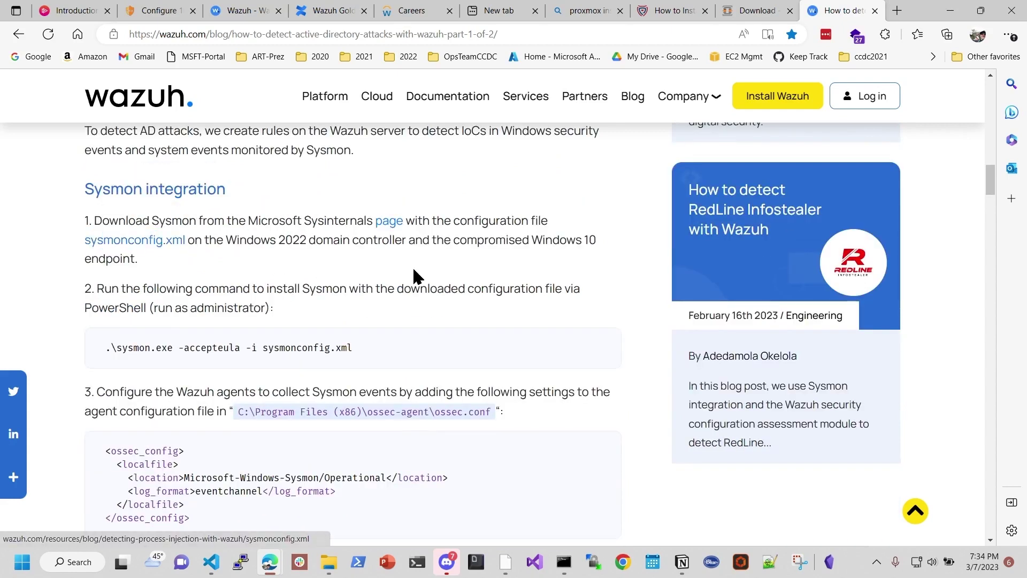
Step: Copy the blog's Sysmon install command and return to the remote PowerShell console
{"action": "scroll", "coordinate": [412, 266], "scroll_direction": "down", "scroll_amount": 1}
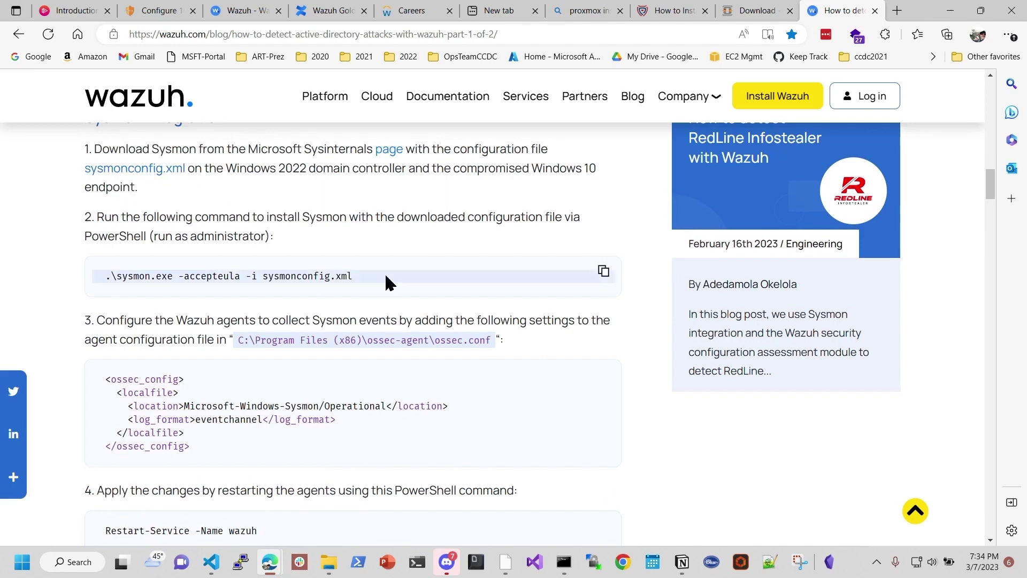
{"action": "left_click_drag", "start_coordinate": [119, 275], "coordinate": [368, 289]}
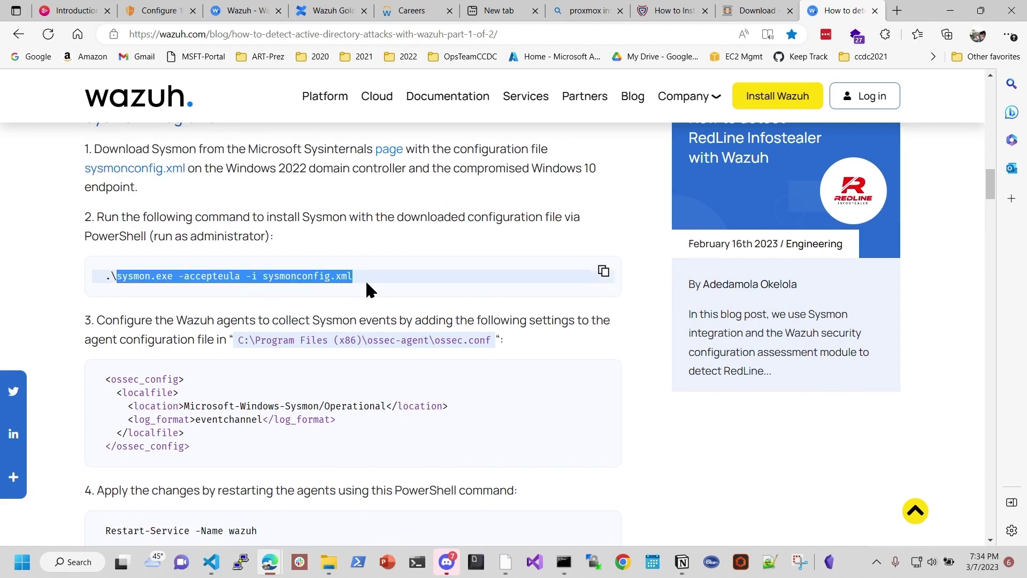
{"action": "left_click", "coordinate": [173, 263]}
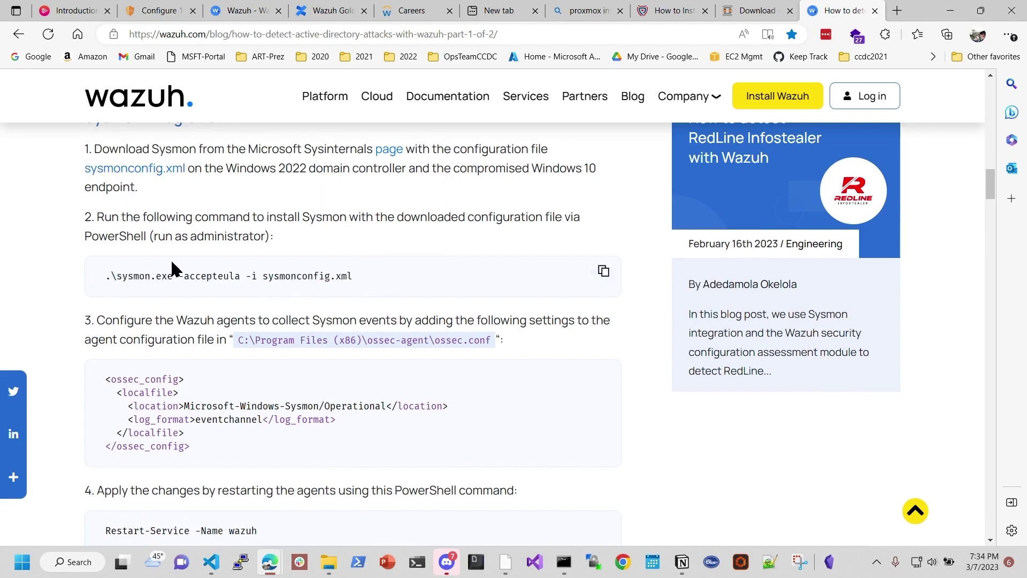
{"action": "left_click", "coordinate": [603, 271]}
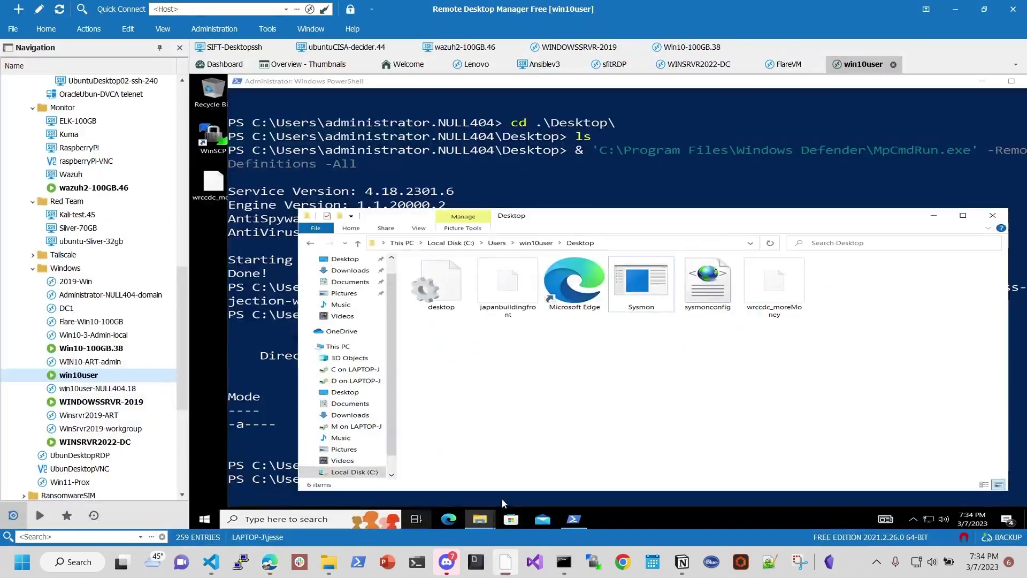
{"action": "left_click", "coordinate": [505, 561]}
{"action": "left_click", "coordinate": [547, 169]}
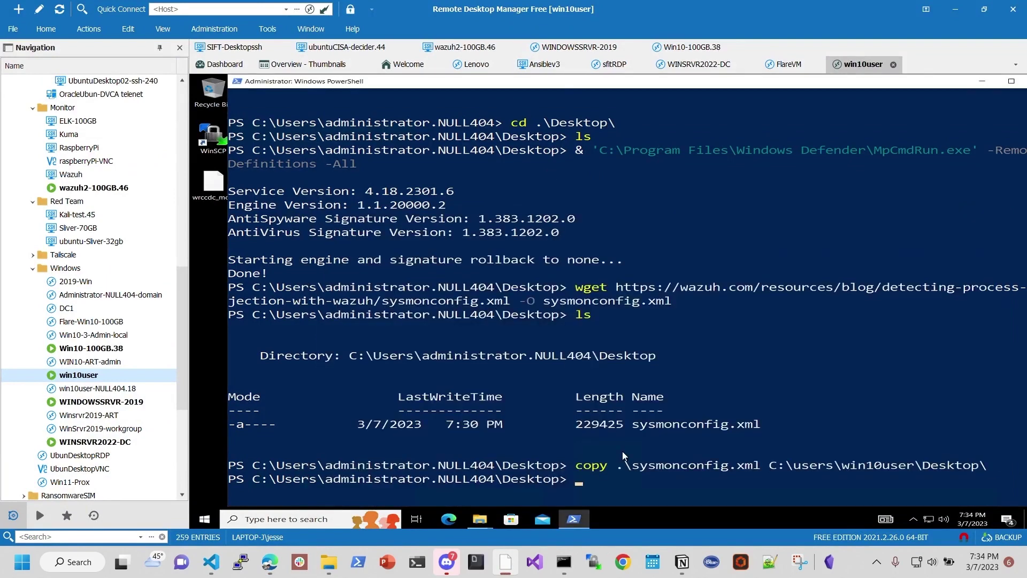
Step: Change into C:\users\win10user\Desktop and list its files
{"action": "type", "text": "cd ../../win"}
{"action": "key", "text": "Tab"}
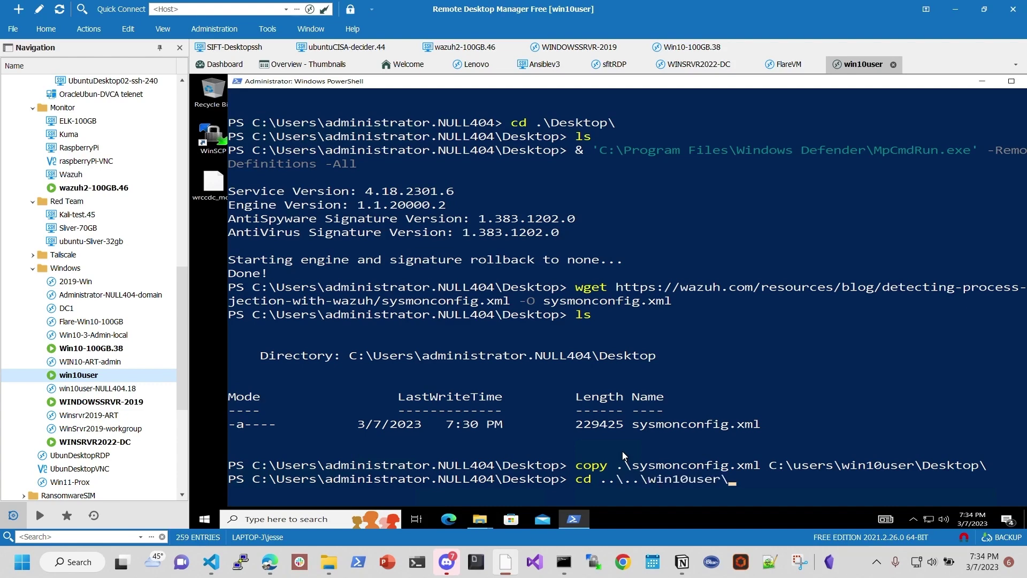
{"action": "type", "text": "Desk"}
{"action": "key", "text": "Tab"}
{"action": "key", "text": "Return"}
{"action": "type", "text": "ls"}
{"action": "key", "text": "Return"}
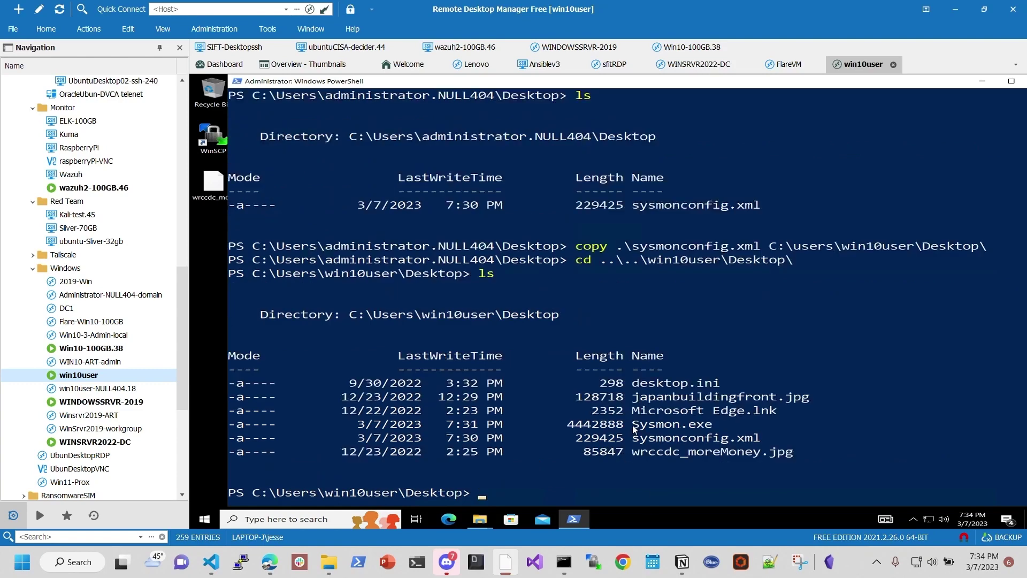
Step: Copy the Sysmon.exe and sysmonconfig file names from the listing to the prompt, then erase them
{"action": "double_click", "coordinate": [634, 428]}
{"action": "left_click_drag", "start_coordinate": [627, 439], "coordinate": [745, 438]}
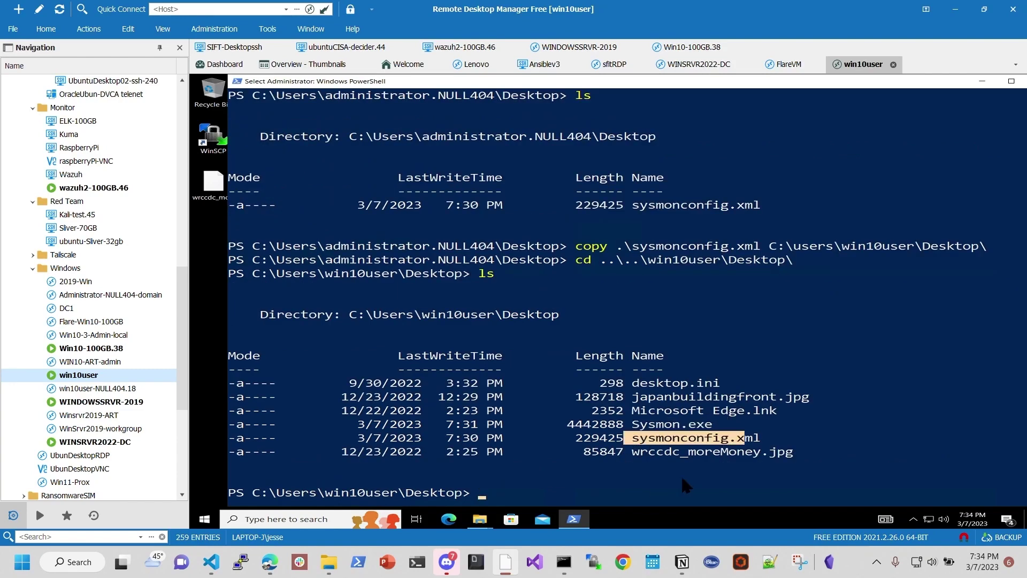
{"action": "right_click", "coordinate": [505, 484]}
{"action": "right_click", "coordinate": [522, 475]}
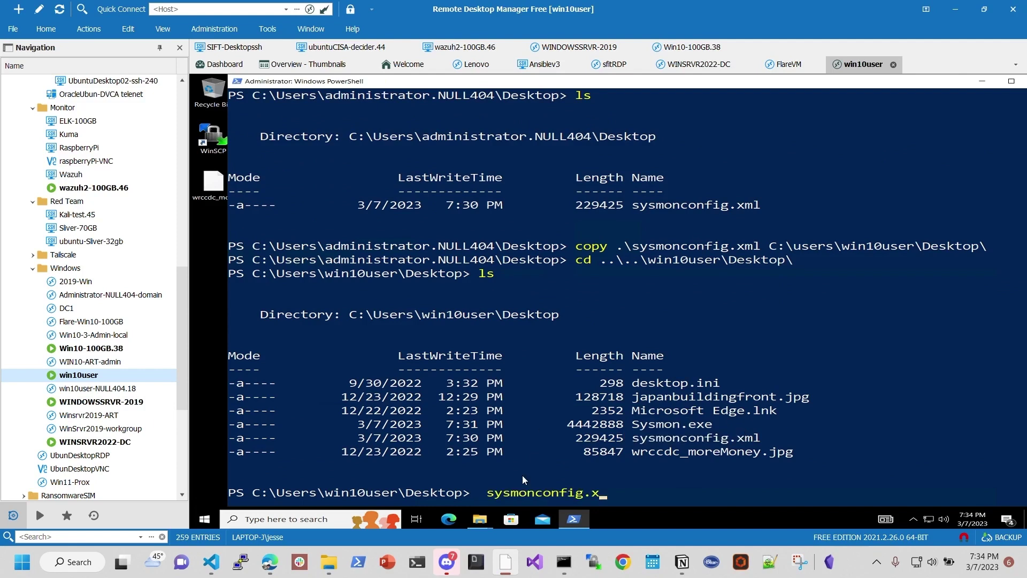
{"action": "key", "text": "Left"}
{"action": "key", "text": "Left"}
{"action": "key", "text": "Left"}
{"action": "key", "text": "Left"}
{"action": "key", "text": "Left"}
{"action": "key", "text": "Left"}
{"action": "key", "text": "Left"}
{"action": "key", "text": "Left"}
{"action": "key", "text": "Left"}
{"action": "key", "text": "Left"}
{"action": "key", "text": "Left"}
{"action": "key", "text": "Left"}
{"action": "key", "text": "Left"}
{"action": "key", "text": "Left"}
{"action": "key", "text": "Right"}
{"action": "key", "text": "Right"}
{"action": "key", "text": "Right"}
{"action": "key", "text": "Right"}
{"action": "key", "text": "Right"}
{"action": "key", "text": "Right"}
{"action": "key", "text": "Right"}
{"action": "key", "text": "Right"}
{"action": "key", "text": "Right"}
{"action": "key", "text": "Right"}
{"action": "key", "text": "Right"}
{"action": "key", "text": "Right"}
{"action": "key", "text": "Right"}
{"action": "key", "text": "Right"}
{"action": "key", "text": "BackSpace"}
{"action": "key", "text": "BackSpace"}
{"action": "key", "text": "BackSpace"}
{"action": "key", "text": "BackSpace"}
{"action": "key", "text": "BackSpace"}
{"action": "key", "text": "BackSpace"}
{"action": "key", "text": "BackSpace"}
{"action": "key", "text": "BackSpace"}
{"action": "key", "text": "BackSpace"}
{"action": "key", "text": "BackSpace"}
{"action": "key", "text": "BackSpace"}
{"action": "key", "text": "BackSpace"}
{"action": "key", "text": "BackSpace"}
{"action": "key", "text": "BackSpace"}
{"action": "key", "text": "BackSpace"}
Step: Type .\Sysmon.exe -accepteula -i .\sysmonconfig.xml at the prompt, then go back to the blog
{"action": "type", "text": "sys"}
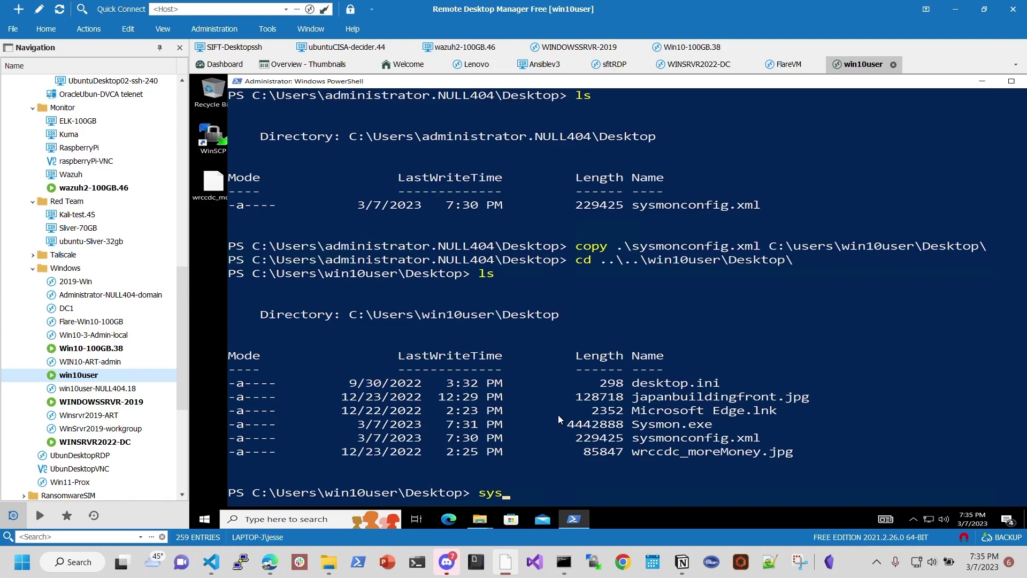
{"action": "key", "text": "Tab"}
{"action": "type", "text": "mon"}
{"action": "key", "text": "BackSpace"}
{"action": "key", "text": "BackSpace"}
{"action": "key", "text": "BackSpace"}
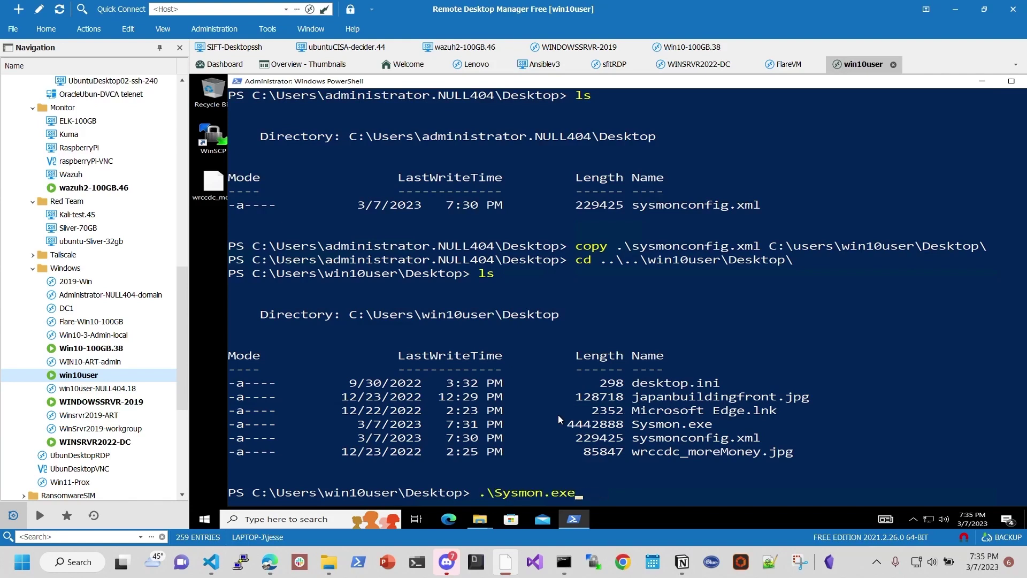
{"action": "type", "text": "-accepteula -i sysmonc"}
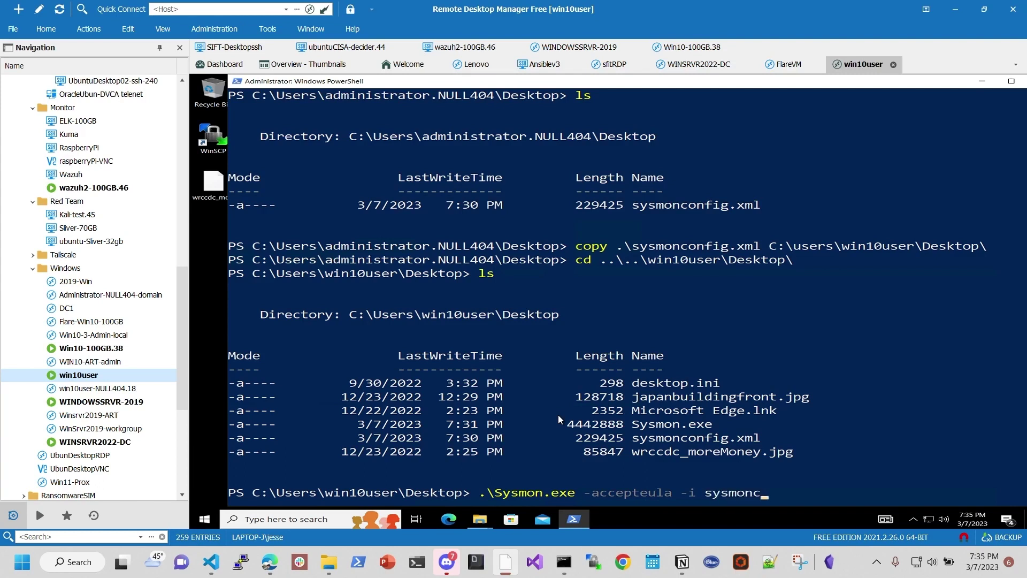
{"action": "key", "text": "Tab"}
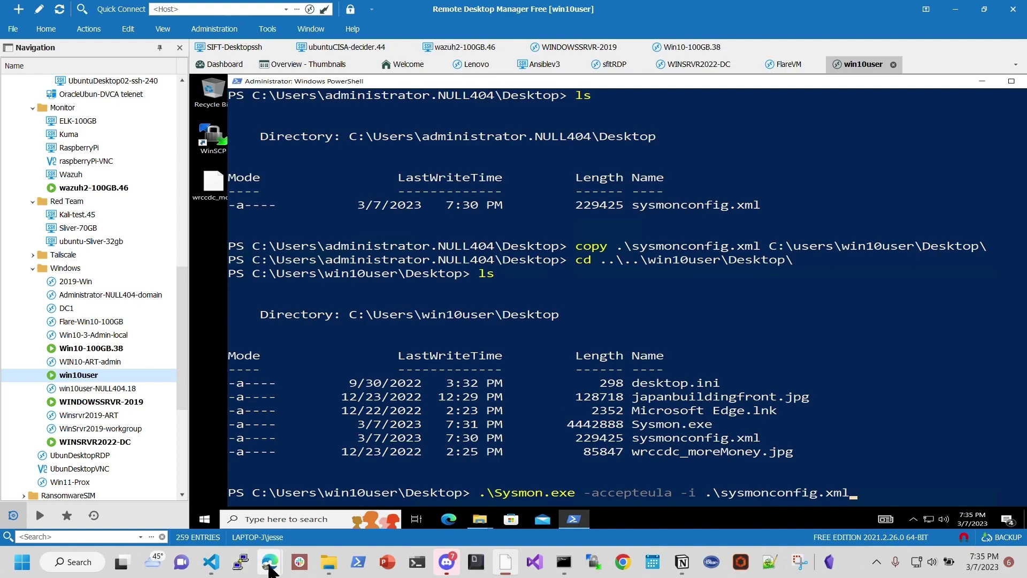
{"action": "mouse_move", "coordinate": [270, 571]}
{"action": "left_click", "coordinate": [169, 493]}
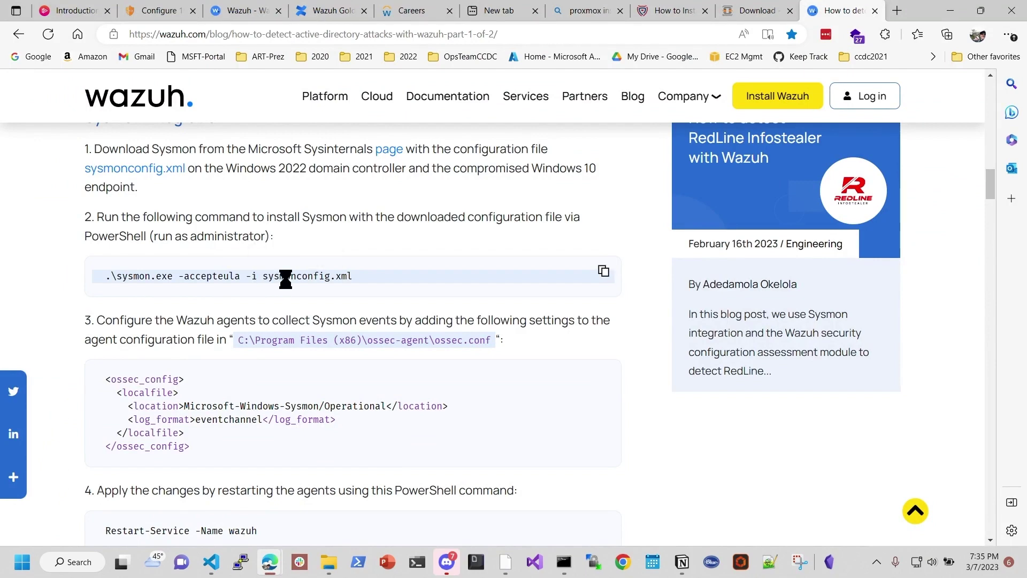
Step: Compare the sysmonconfig.xml file name in the blog's command, then refocus the remote PowerShell
{"action": "left_click_drag", "start_coordinate": [285, 276], "coordinate": [342, 289]}
{"action": "key", "text": "ctrl+c"}
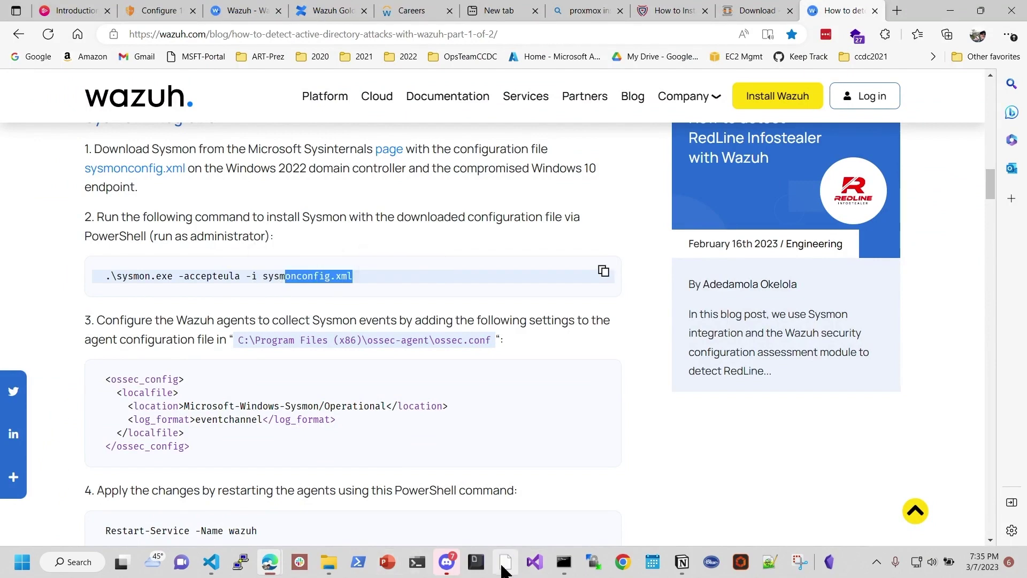
{"action": "left_click", "coordinate": [506, 566]}
{"action": "left_click", "coordinate": [894, 466]}
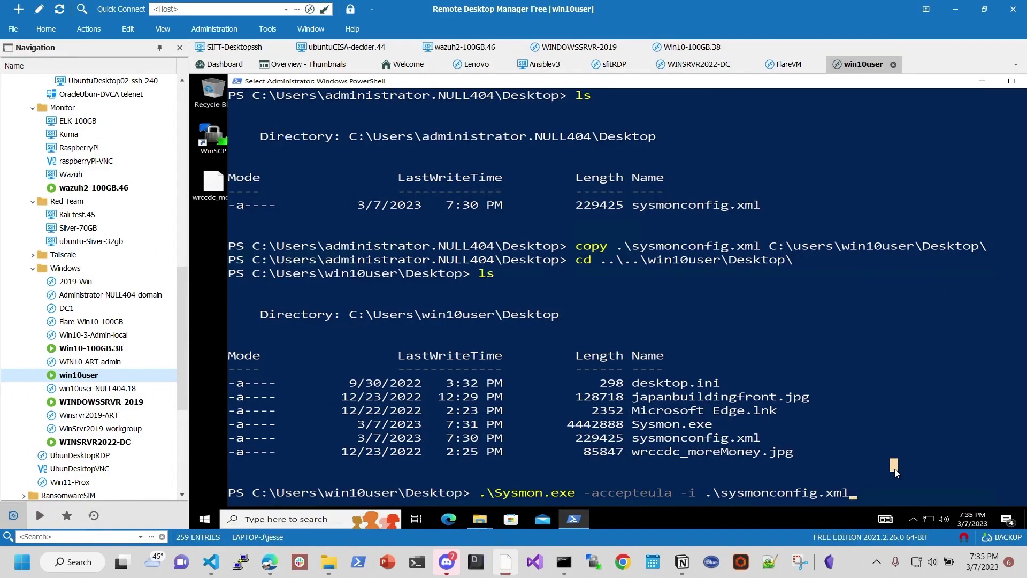
Step: Run the Sysmon install command, which reports Sysmon is already registered
{"action": "right_click", "coordinate": [896, 473]}
{"action": "key", "text": "Return"}
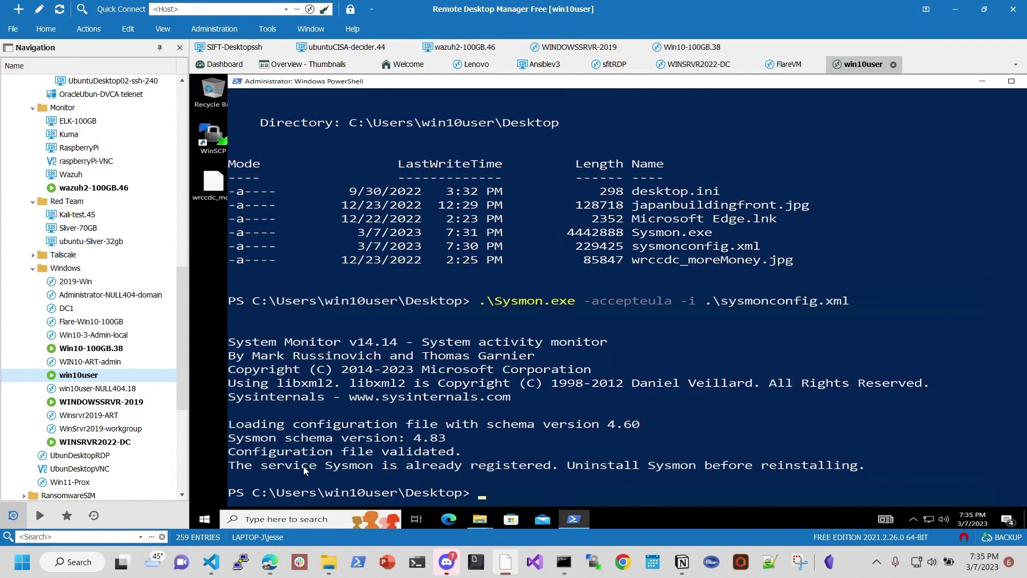
{"action": "left_click_drag", "start_coordinate": [307, 471], "coordinate": [479, 471]}
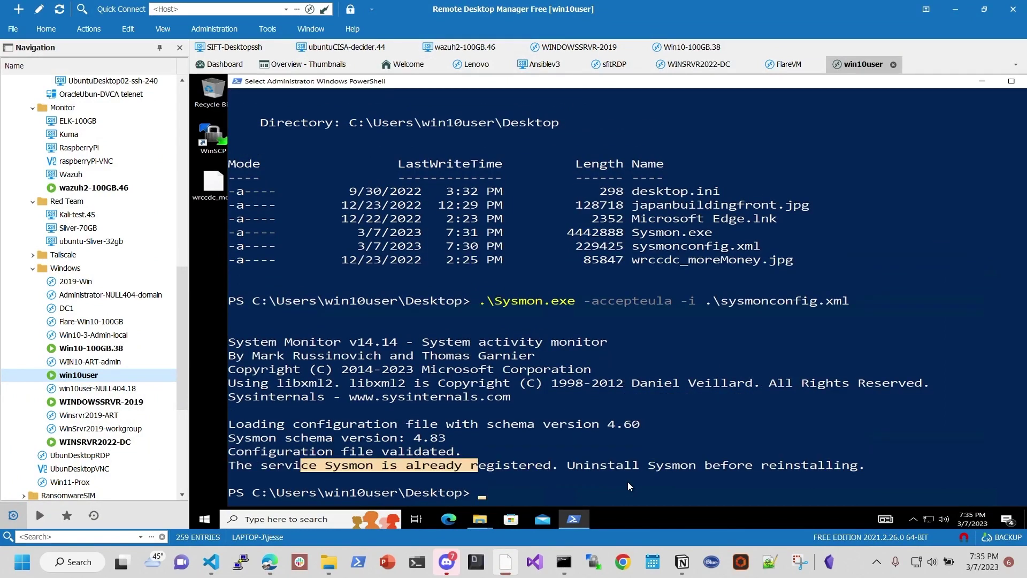
{"action": "left_click", "coordinate": [627, 478]}
Step: Rerun the command with -c instead of -accepteula -i, getting "Configuration updated."
{"action": "key", "text": "Escape"}
{"action": "key", "text": "Up"}
{"action": "key", "text": "Left"}
{"action": "key", "text": "Left"}
{"action": "key", "text": "Left"}
{"action": "key", "text": "Left"}
{"action": "key", "text": "Left"}
{"action": "key", "text": "Left"}
{"action": "key", "text": "Left"}
{"action": "key", "text": "Left"}
{"action": "key", "text": "Left"}
{"action": "key", "text": "Left"}
{"action": "key", "text": "Left"}
{"action": "key", "text": "Left"}
{"action": "key", "text": "Left"}
{"action": "key", "text": "Left"}
{"action": "key", "text": "Left"}
{"action": "key", "text": "Left"}
{"action": "key", "text": "Left"}
{"action": "key", "text": "Left"}
{"action": "key", "text": "Left"}
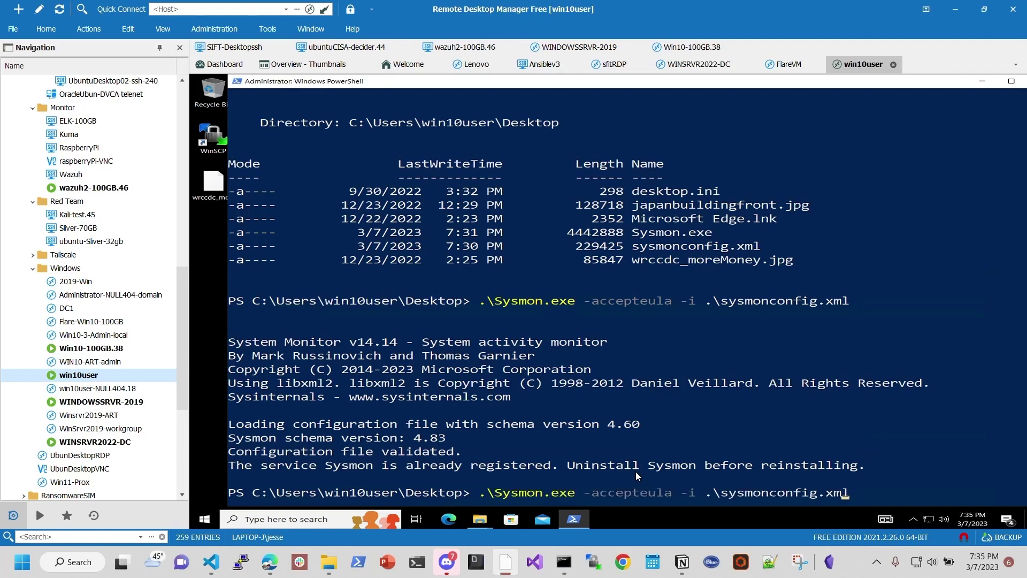
{"action": "key", "text": "Left"}
{"action": "key", "text": "Left"}
{"action": "key", "text": "Left"}
{"action": "key", "text": "BackSpace"}
{"action": "key", "text": "BackSpace"}
{"action": "key", "text": "BackSpace"}
{"action": "key", "text": "BackSpace"}
{"action": "key", "text": "BackSpace"}
{"action": "key", "text": "BackSpace"}
{"action": "key", "text": "BackSpace"}
{"action": "key", "text": "BackSpace"}
{"action": "key", "text": "BackSpace"}
{"action": "key", "text": "BackSpace"}
{"action": "key", "text": "BackSpace"}
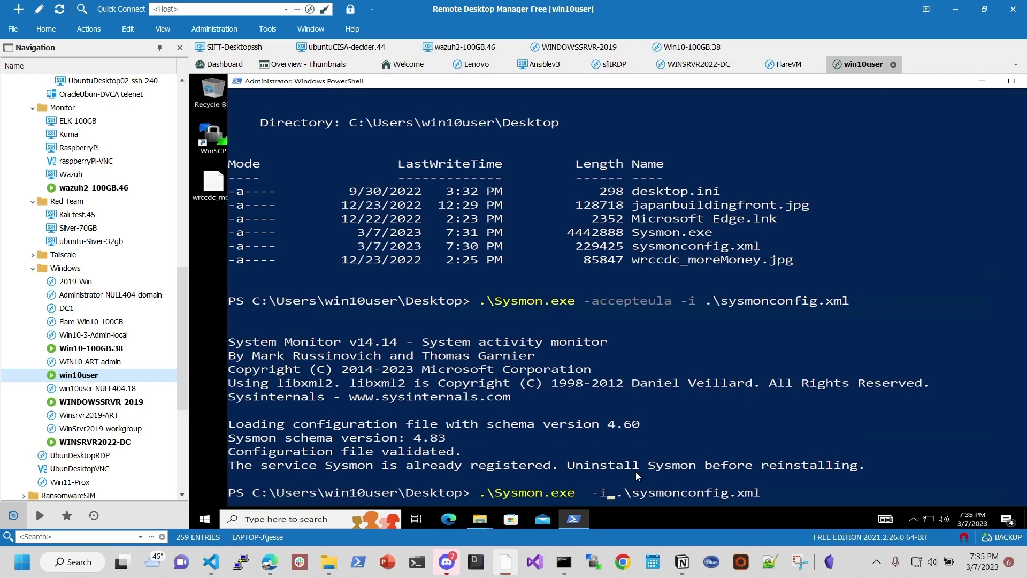
{"action": "key", "text": "Delete"}
{"action": "type", "text": "c"}
{"action": "key", "text": "Left"}
{"action": "key", "text": "Left"}
{"action": "key", "text": "BackSpace"}
{"action": "key", "text": "Return"}
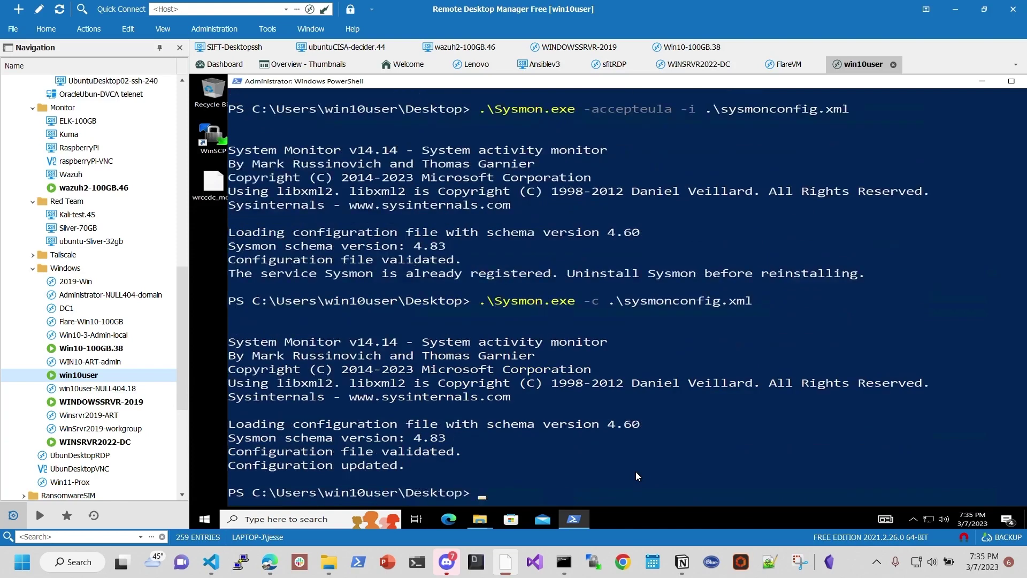
{"action": "mouse_move", "coordinate": [241, 470]}
{"action": "left_mouse_down"}
{"action": "mouse_move", "coordinate": [410, 468]}
{"action": "mouse_move", "coordinate": [231, 470]}
{"action": "left_mouse_up"}
{"action": "left_click", "coordinate": [402, 468]}
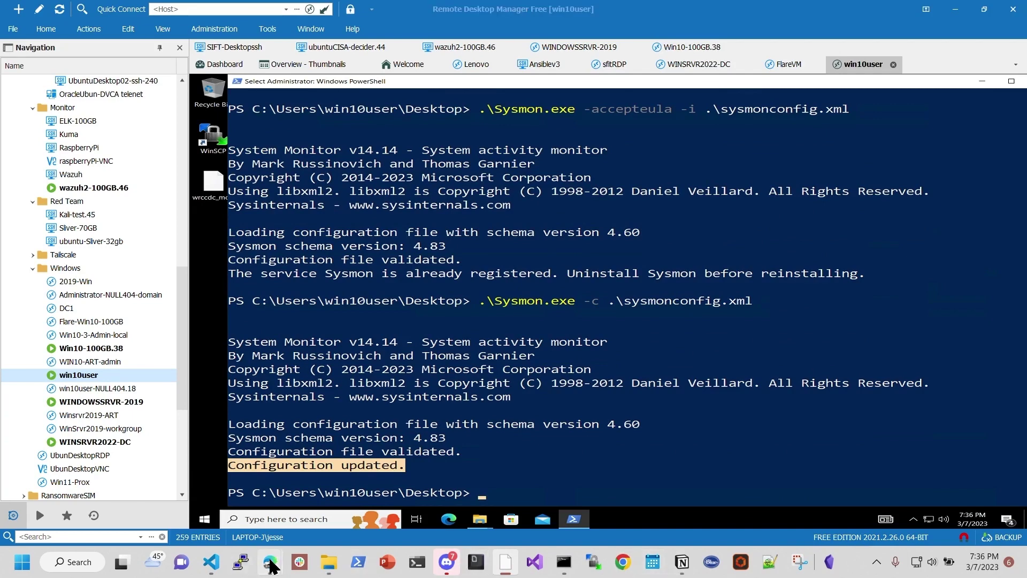
Step: Copy step 3's ossec_config block collecting Microsoft-Windows-Sysmon/Operational events, then return to the remote session
{"action": "left_click", "coordinate": [321, 471]}
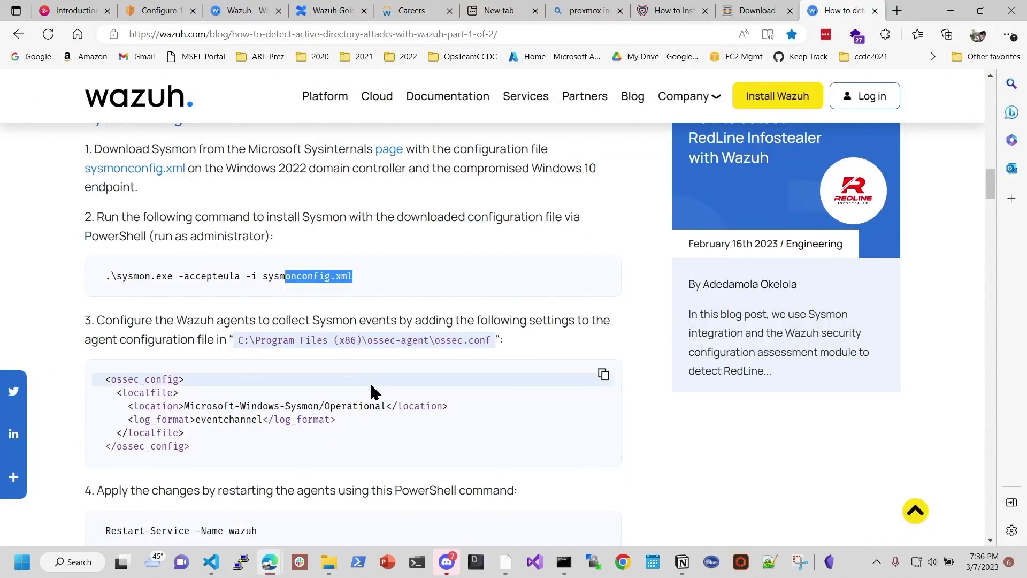
{"action": "scroll", "coordinate": [371, 383], "scroll_direction": "down", "scroll_amount": 1}
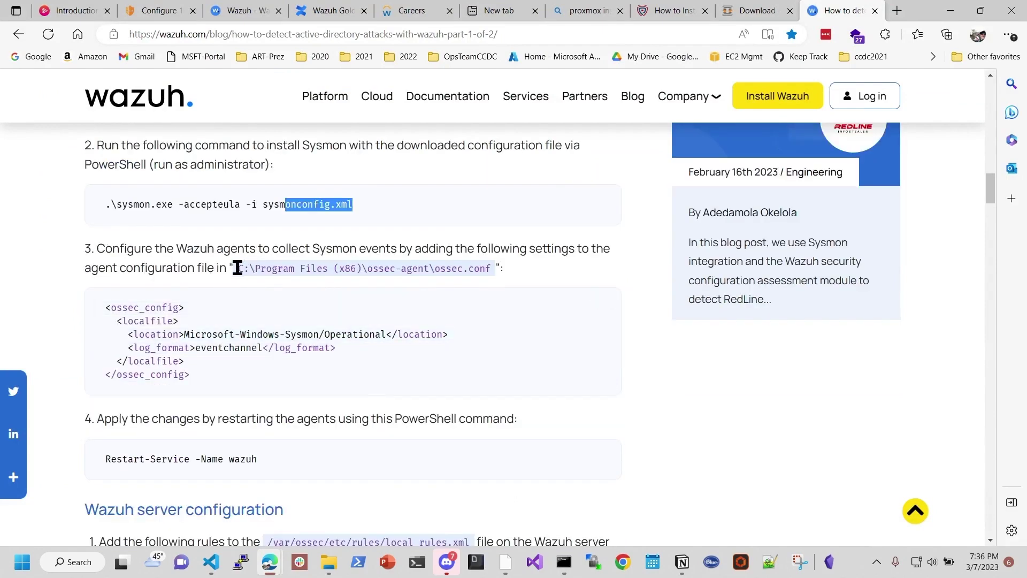
{"action": "left_click_drag", "start_coordinate": [177, 250], "coordinate": [280, 252]}
{"action": "left_click_drag", "start_coordinate": [263, 244], "coordinate": [256, 247]}
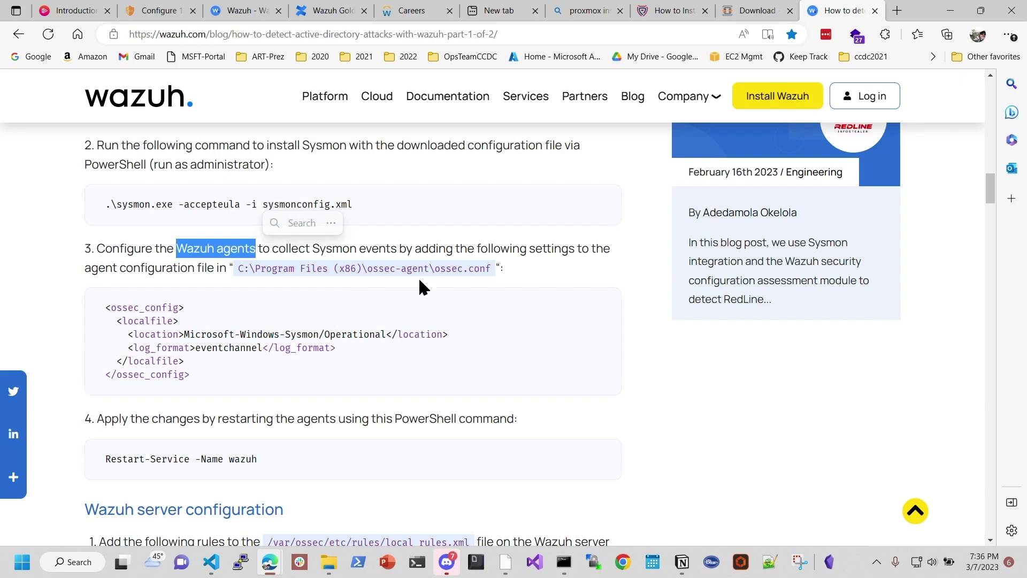
{"action": "left_click", "coordinate": [249, 268]}
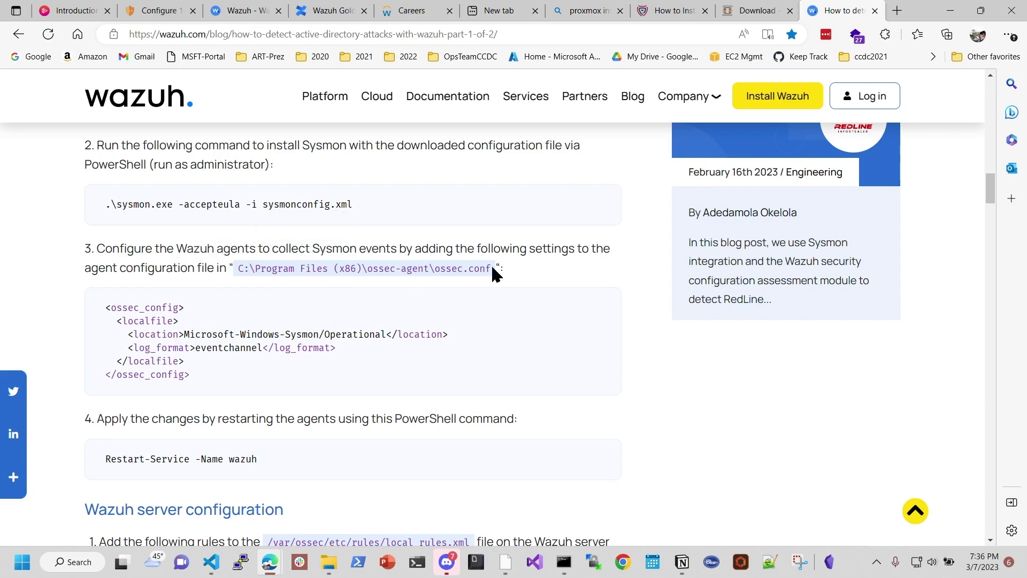
{"action": "left_click_drag", "start_coordinate": [493, 271], "coordinate": [435, 270]}
{"action": "left_click_drag", "start_coordinate": [214, 389], "coordinate": [294, 368]}
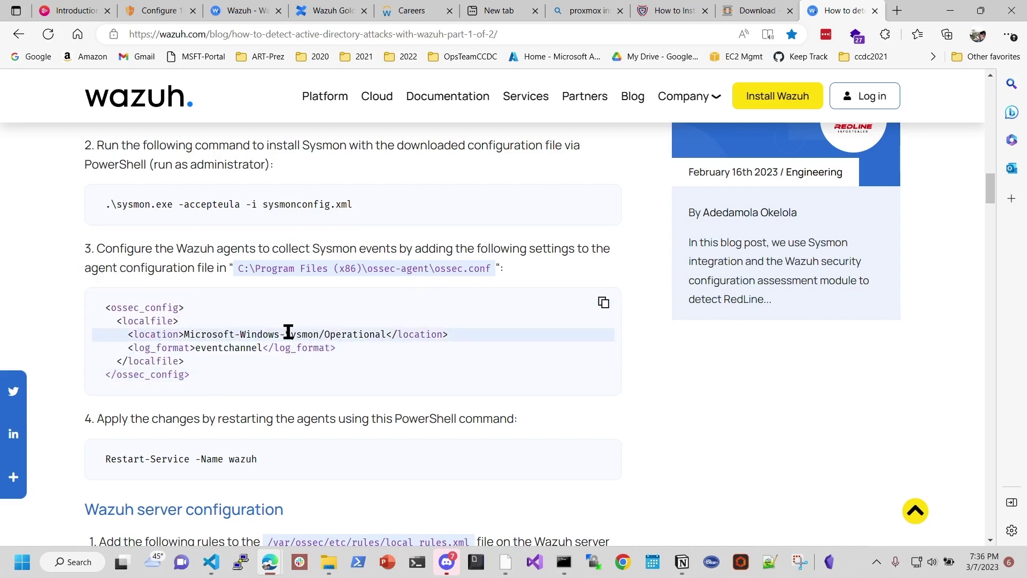
{"action": "left_click_drag", "start_coordinate": [387, 334], "coordinate": [184, 334]}
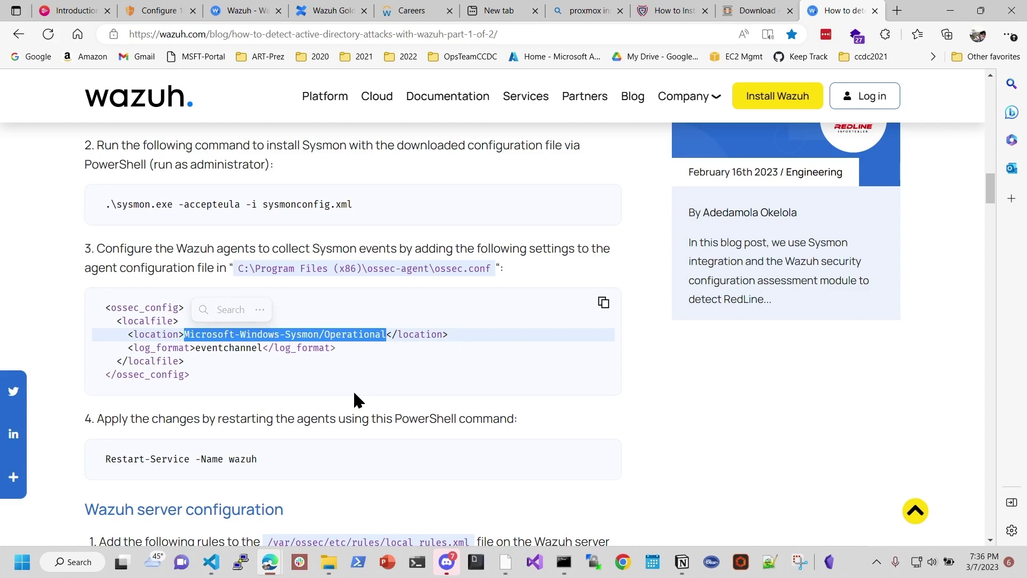
{"action": "left_click_drag", "start_coordinate": [190, 376], "coordinate": [92, 316]}
{"action": "right_click", "coordinate": [141, 317]}
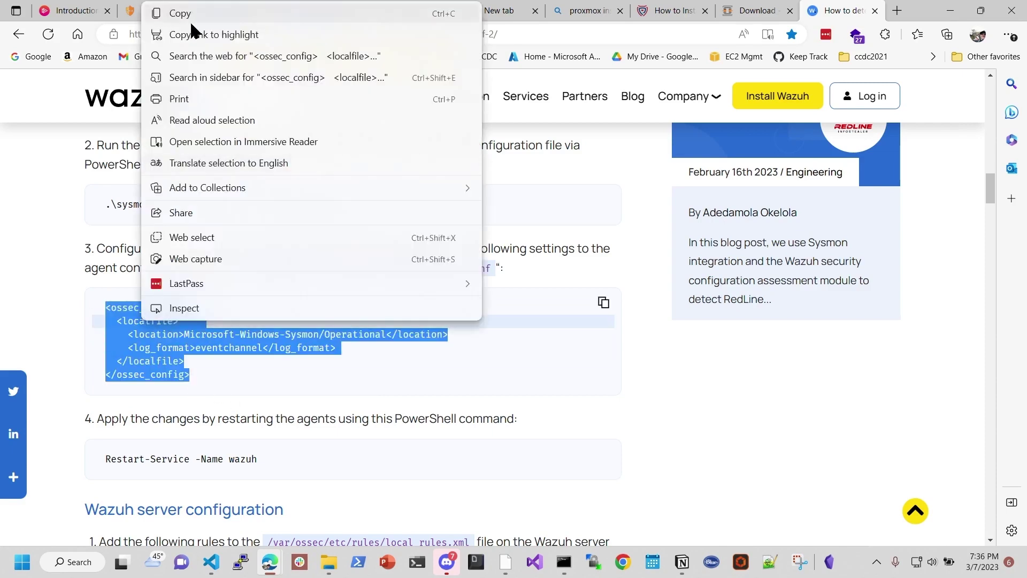
{"action": "left_click", "coordinate": [188, 13]}
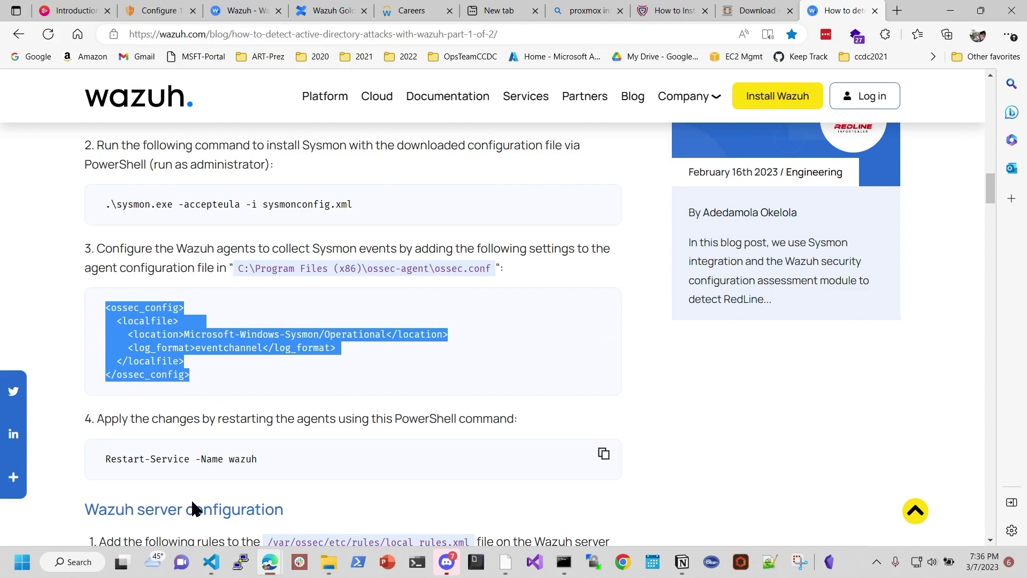
{"action": "left_click", "coordinate": [505, 562]}
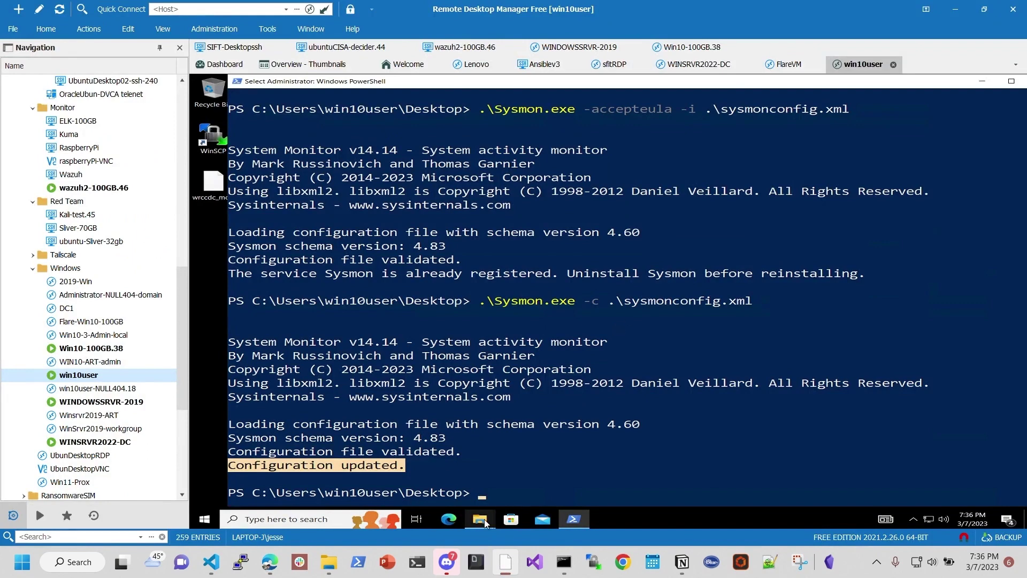
Step: Change into Program Files (x86)\ossec-agent and list its files
{"action": "mouse_move", "coordinate": [484, 522]}
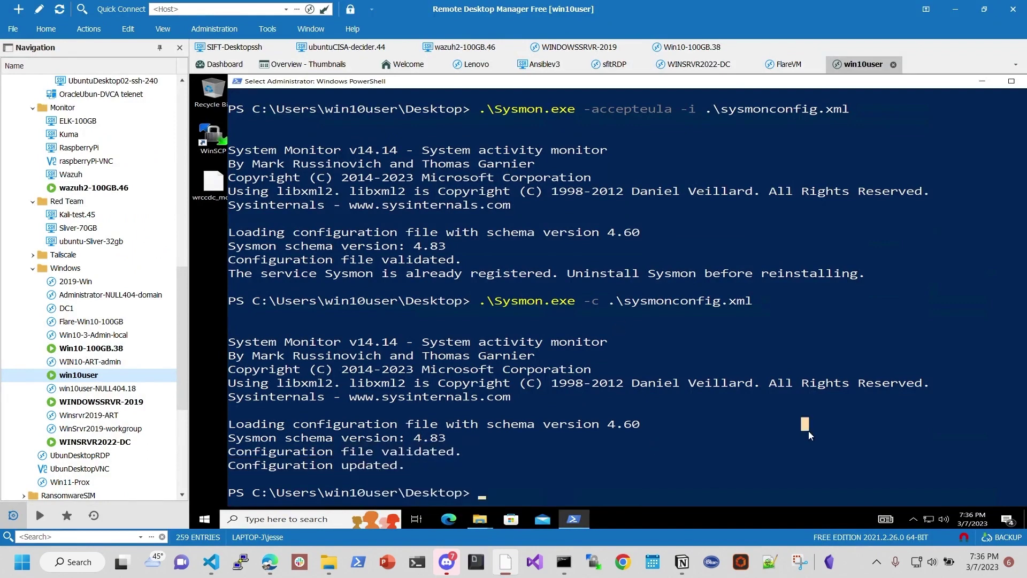
{"action": "type", "text": "cd "}
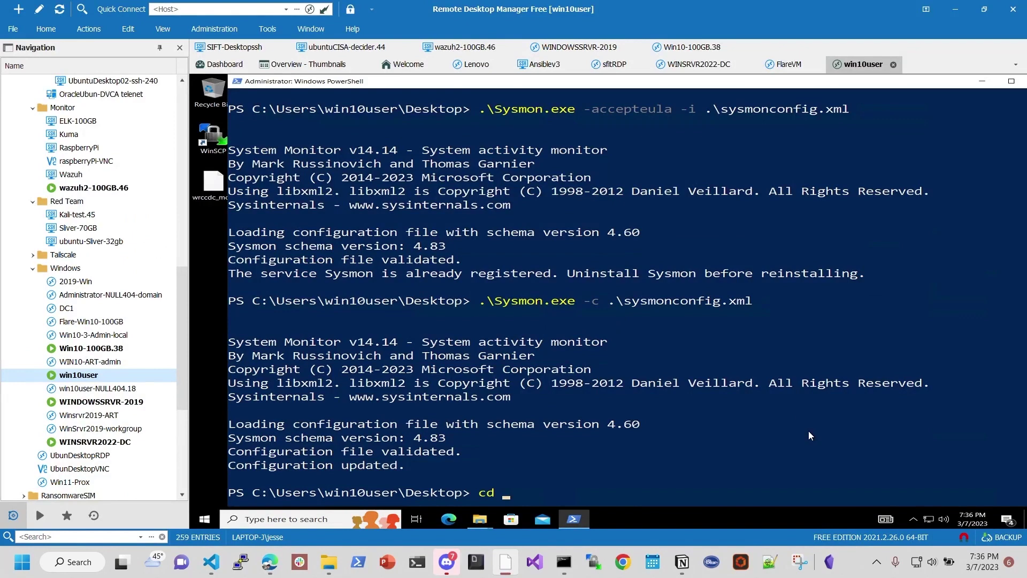
{"action": "type", "text": "../../../Pro"}
{"action": "key", "text": "Tab"}
{"action": "key", "text": "Tab"}
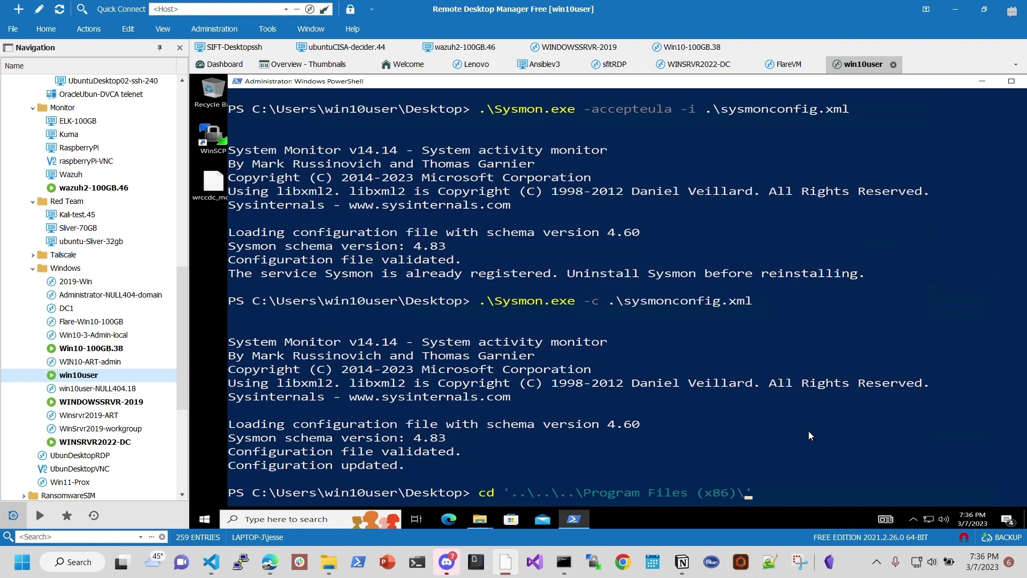
{"action": "type", "text": "o"}
{"action": "key", "text": "Tab"}
{"action": "type", "text": "os"}
{"action": "key", "text": "BackSpace"}
{"action": "key", "text": "BackSpace"}
{"action": "key", "text": "Return"}
{"action": "type", "text": "ls"}
{"action": "key", "text": "Return"}
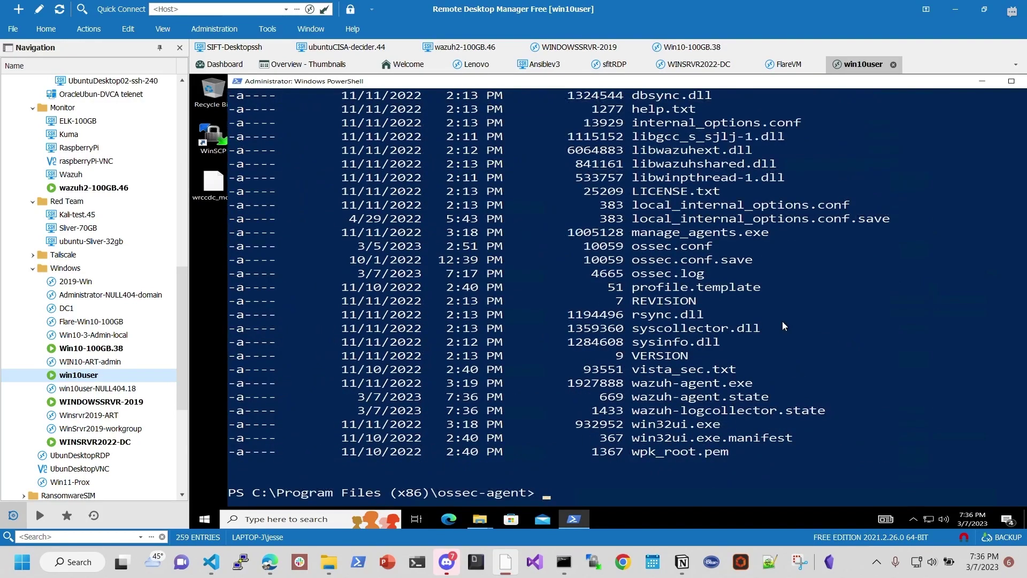
Step: Open ossec.conf in Notepad with 'notepad .\ossec.conf'
{"action": "left_click_drag", "start_coordinate": [633, 246], "coordinate": [736, 246]}
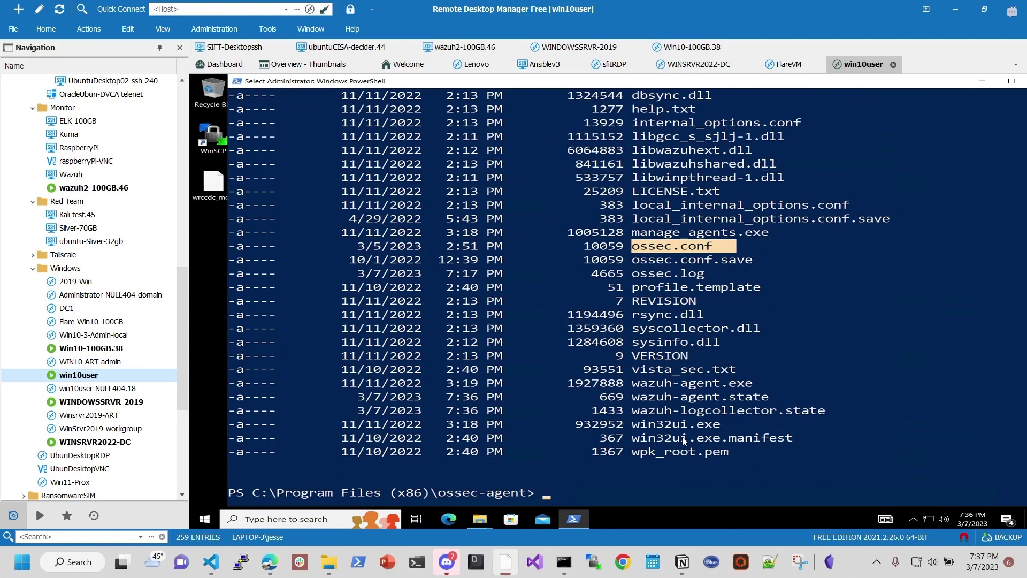
{"action": "left_click", "coordinate": [611, 491]}
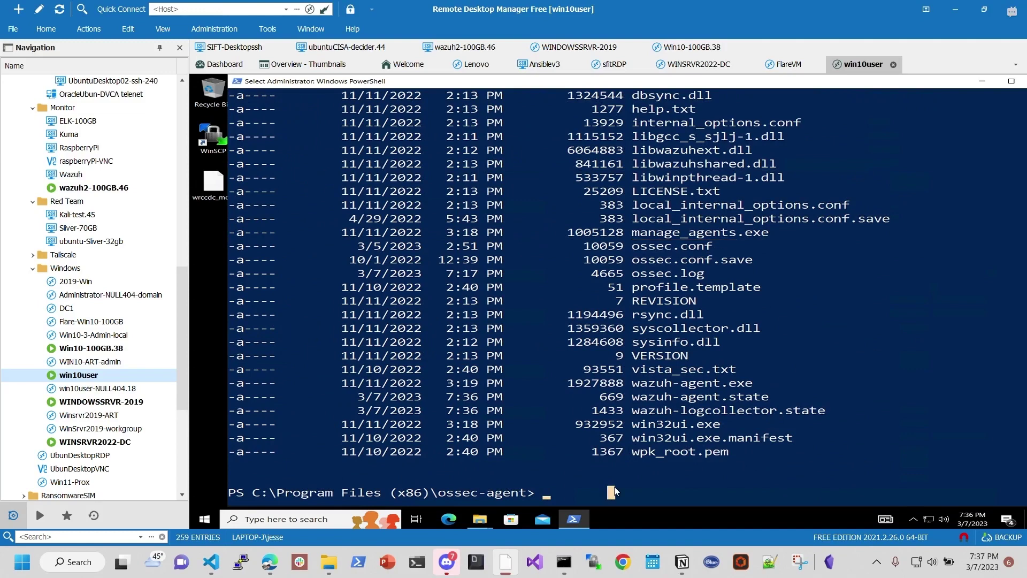
{"action": "type", "text": "note"}
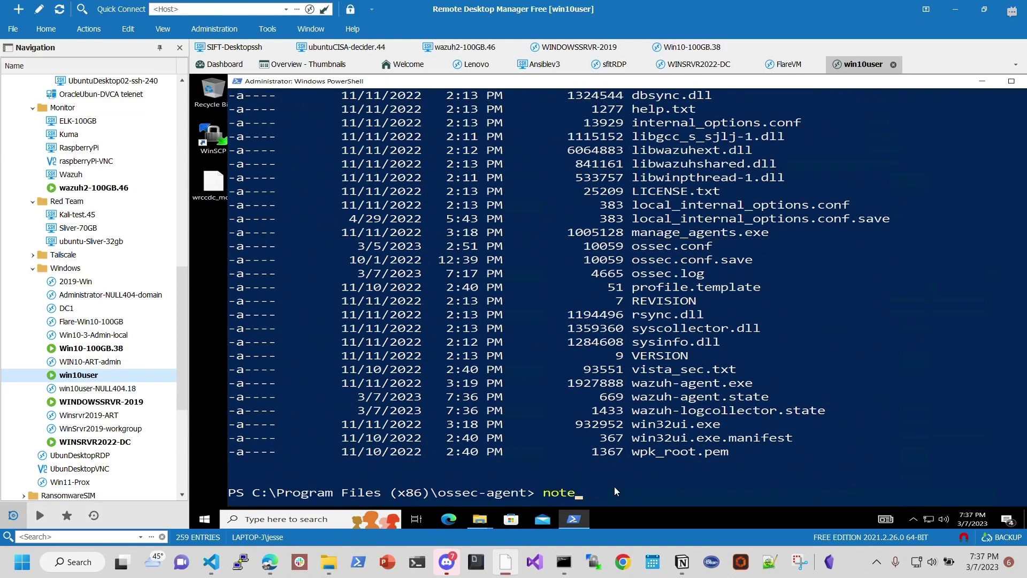
{"action": "type", "text": "pad"}
{"action": "type", "text": " .\\oss"}
{"action": "key", "text": "Tab"}
{"action": "key", "text": "Return"}
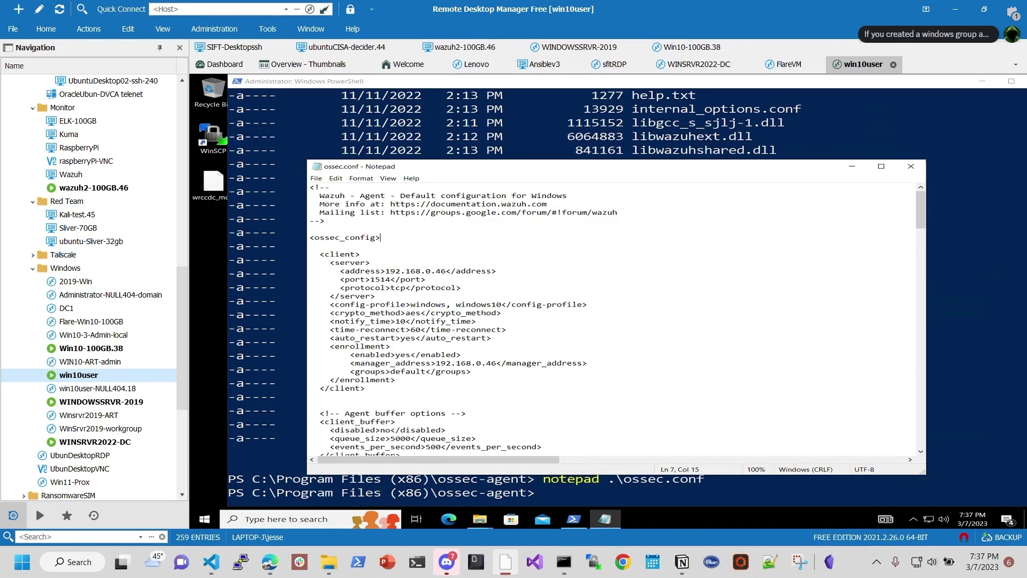
{"action": "left_click_drag", "start_coordinate": [380, 238], "coordinate": [294, 242]}
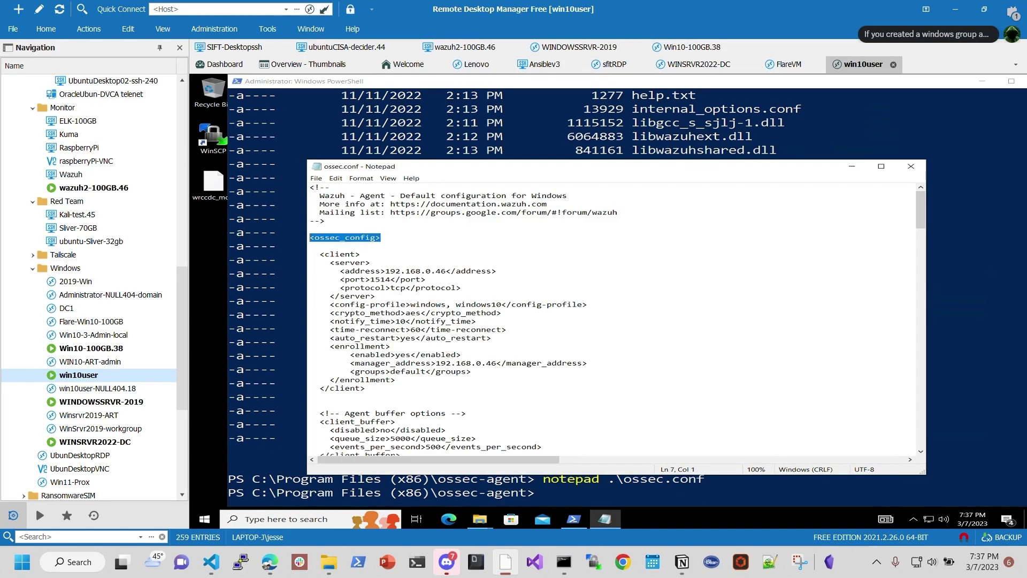
{"action": "key", "text": "ctrl+plus"}
{"action": "key", "text": "ctrl+plus"}
{"action": "key", "text": "ctrl+plus"}
{"action": "key", "text": "ctrl+plus"}
{"action": "key", "text": "ctrl+plus"}
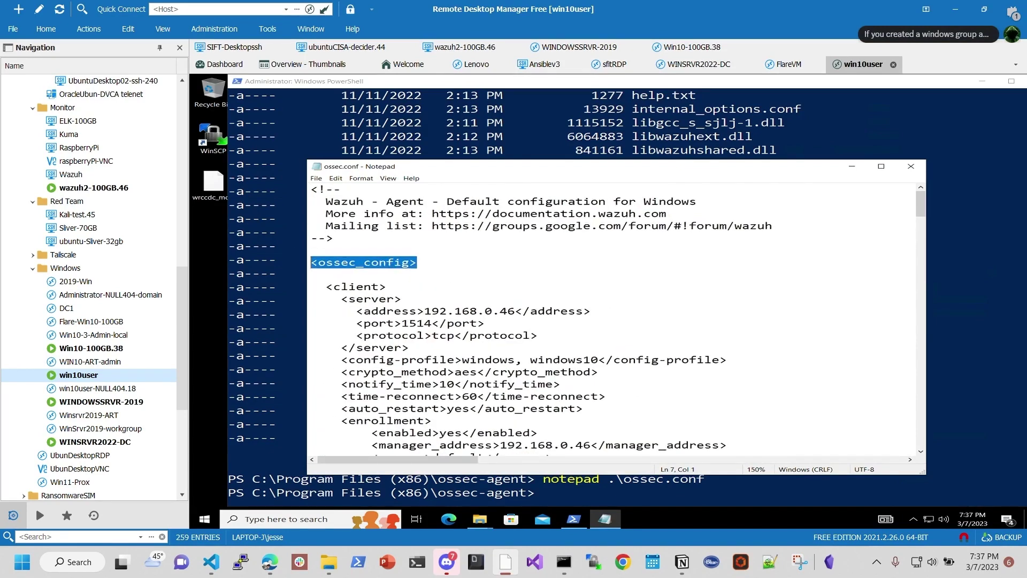
{"action": "scroll", "coordinate": [613, 316], "scroll_direction": "down", "scroll_amount": 2}
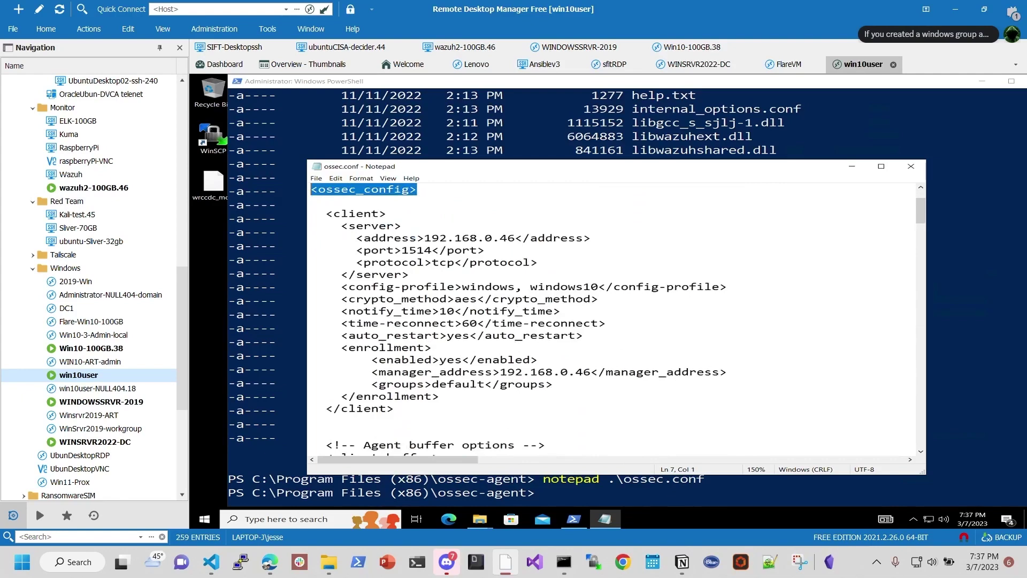
{"action": "left_click_drag", "start_coordinate": [417, 237], "coordinate": [530, 237]}
{"action": "scroll", "coordinate": [531, 238], "scroll_direction": "down", "scroll_amount": 1}
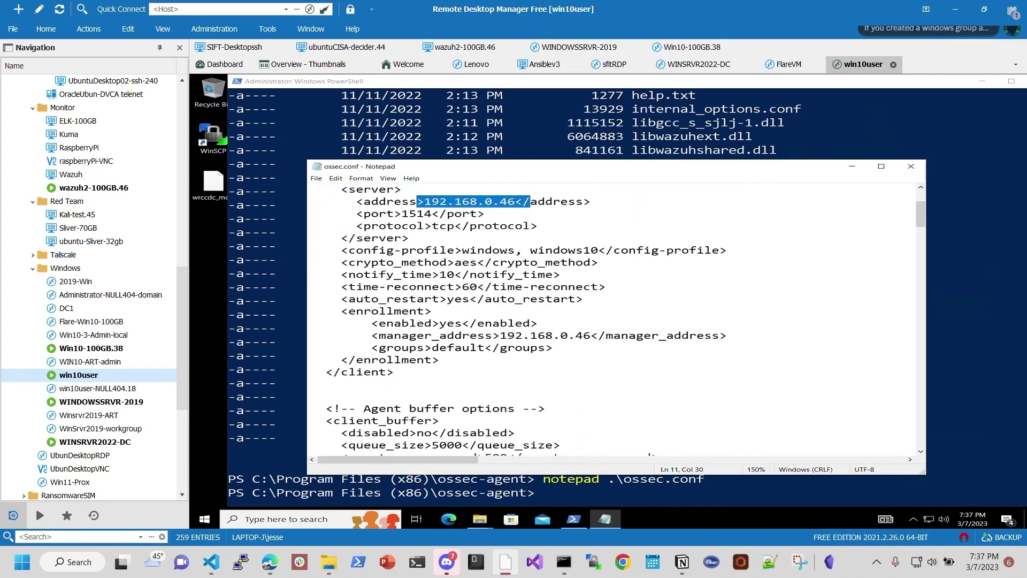
{"action": "left_click_drag", "start_coordinate": [395, 214], "coordinate": [456, 213]}
{"action": "scroll", "coordinate": [455, 214], "scroll_direction": "down", "scroll_amount": 2}
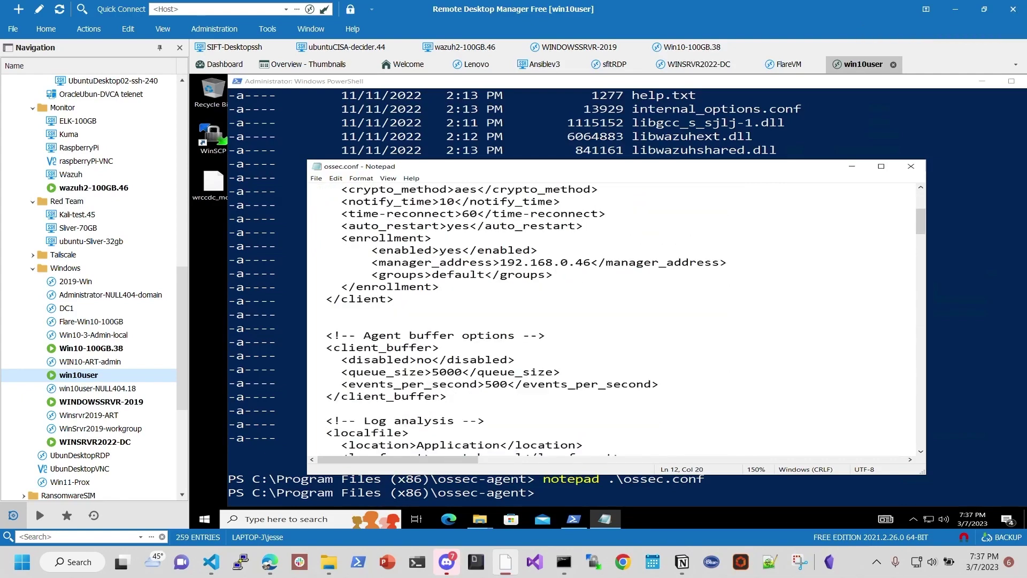
{"action": "scroll", "coordinate": [612, 318], "scroll_direction": "down", "scroll_amount": 4}
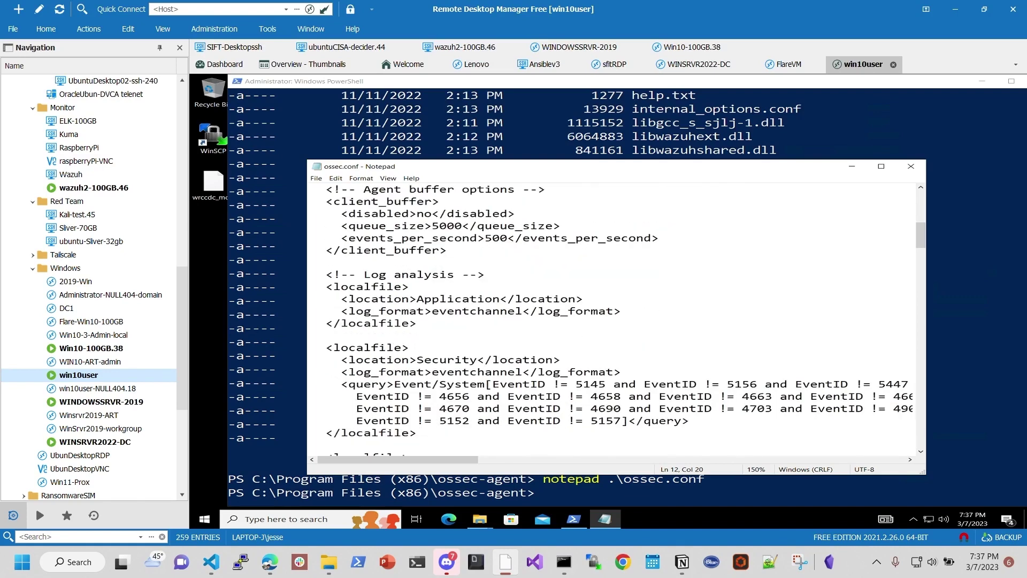
{"action": "left_click_drag", "start_coordinate": [486, 275], "coordinate": [312, 274]}
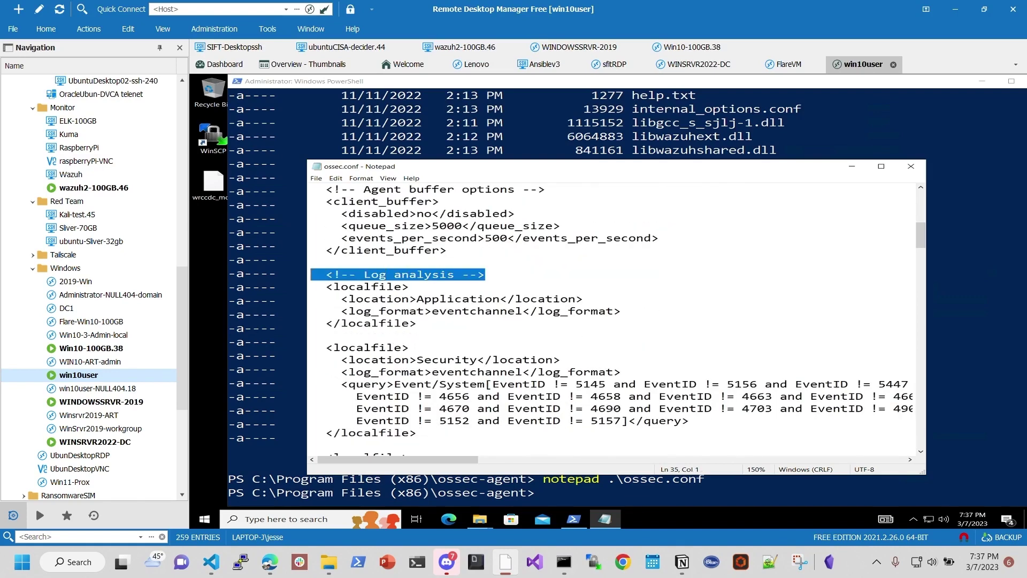
{"action": "scroll", "coordinate": [618, 318], "scroll_direction": "down", "scroll_amount": 1}
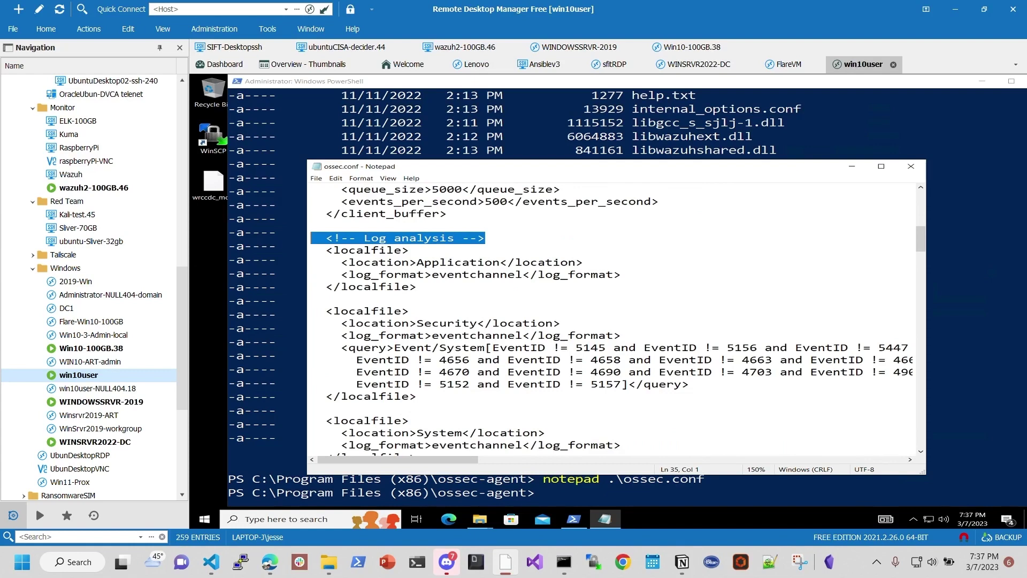
{"action": "left_click", "coordinate": [364, 263]}
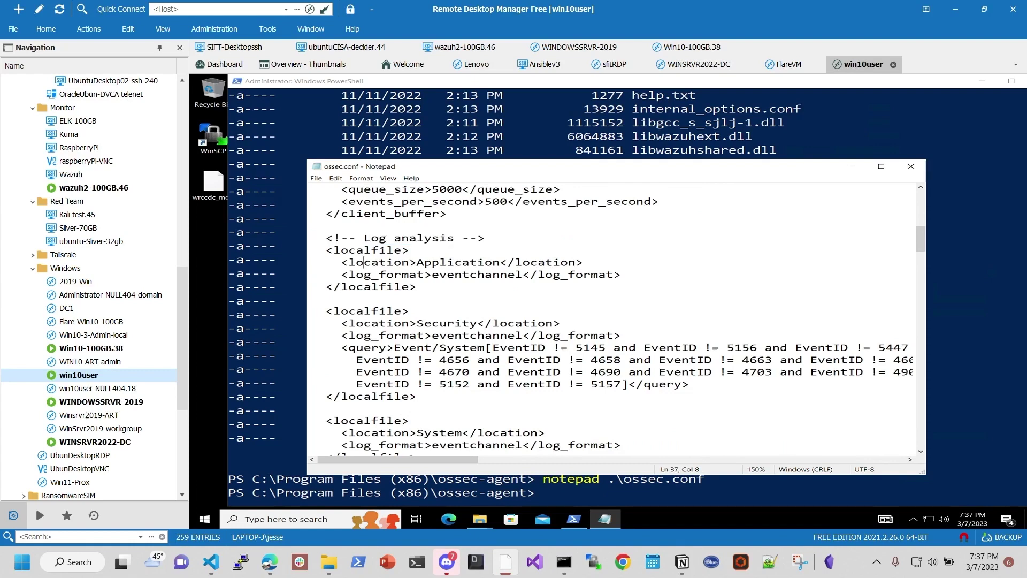
{"action": "left_click_drag", "start_coordinate": [325, 249], "coordinate": [411, 250]}
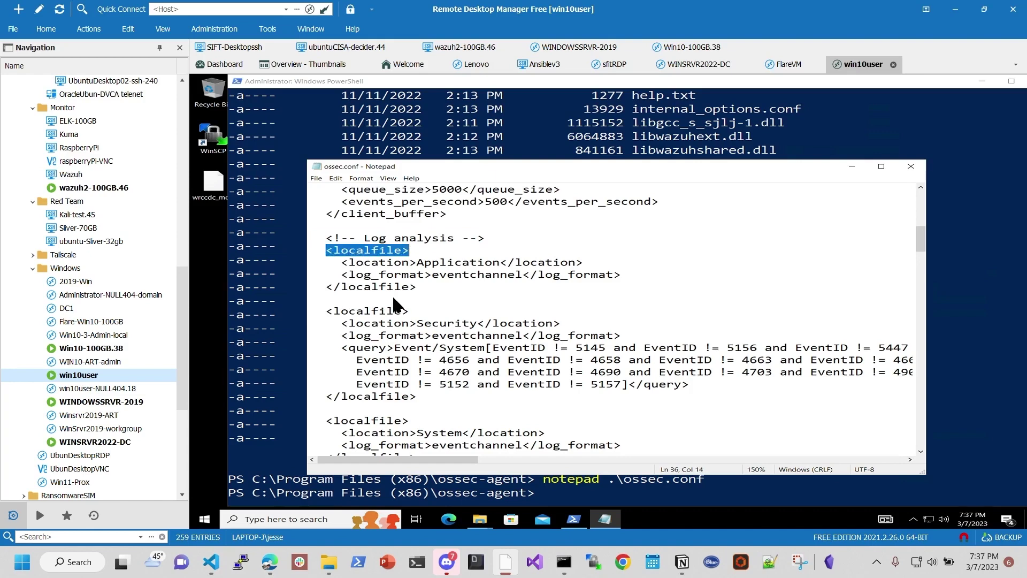
{"action": "mouse_move", "coordinate": [311, 286]}
{"action": "left_mouse_down"}
{"action": "mouse_move", "coordinate": [311, 297]}
{"action": "mouse_move", "coordinate": [325, 287]}
{"action": "left_mouse_up"}
{"action": "left_click", "coordinate": [311, 299]}
{"action": "left_click", "coordinate": [311, 298]}
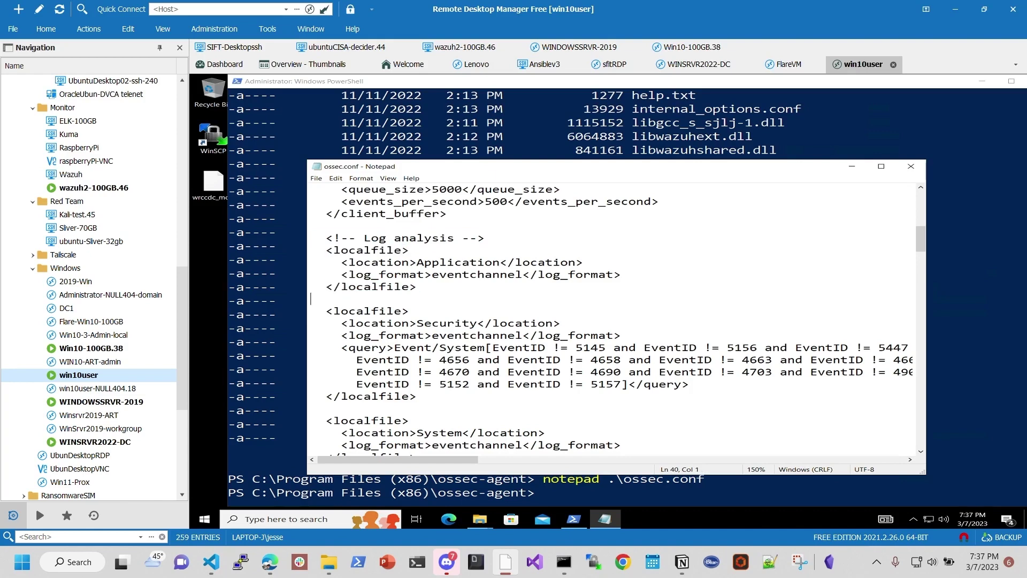
{"action": "scroll", "coordinate": [616, 317], "scroll_direction": "down", "scroll_amount": 5}
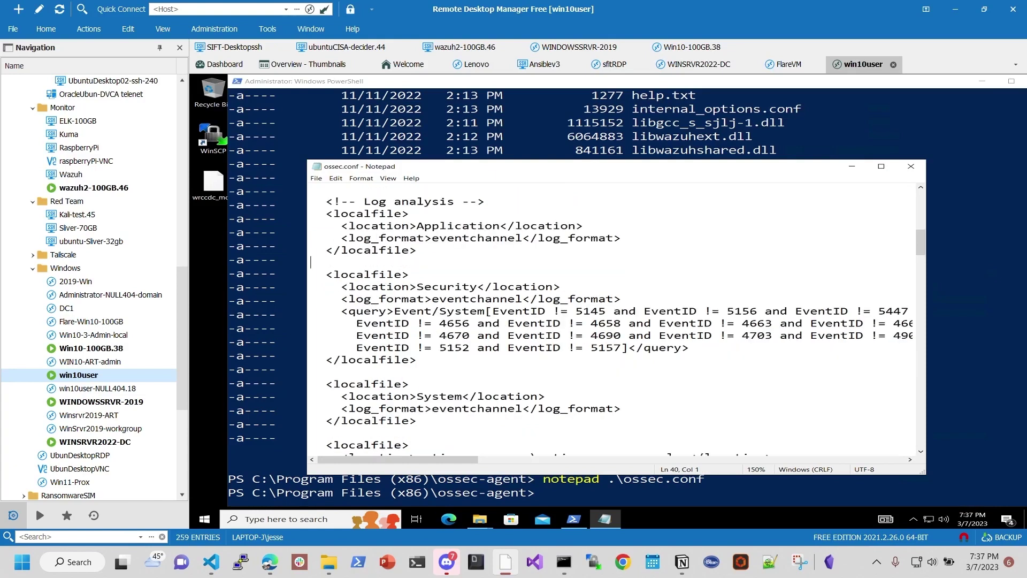
{"action": "scroll", "coordinate": [615, 318], "scroll_direction": "down", "scroll_amount": 3}
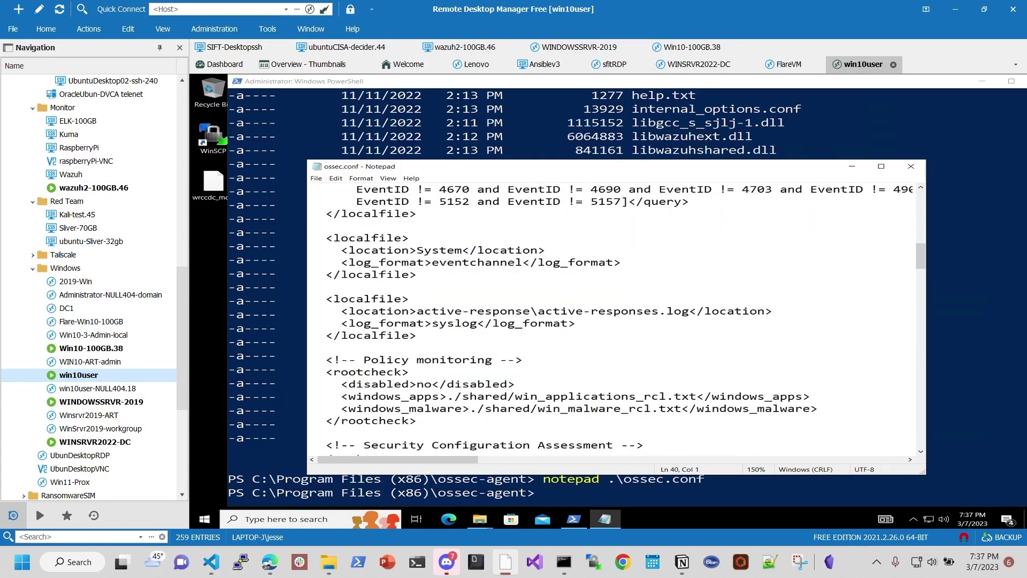
{"action": "scroll", "coordinate": [615, 318], "scroll_direction": "down", "scroll_amount": 1}
{"action": "key", "text": "ctrl+f"}
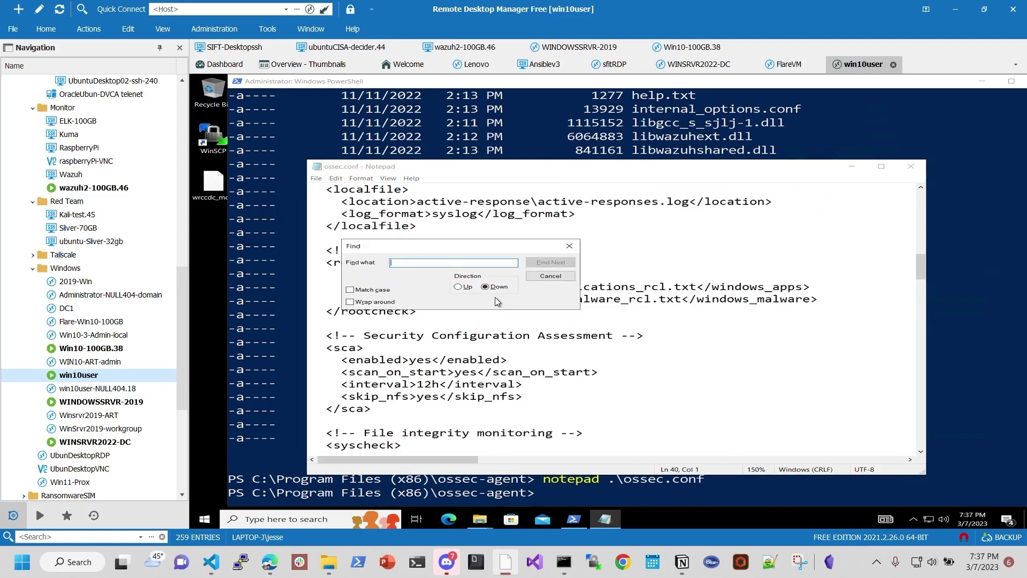
{"action": "type", "text": "sysmn"}
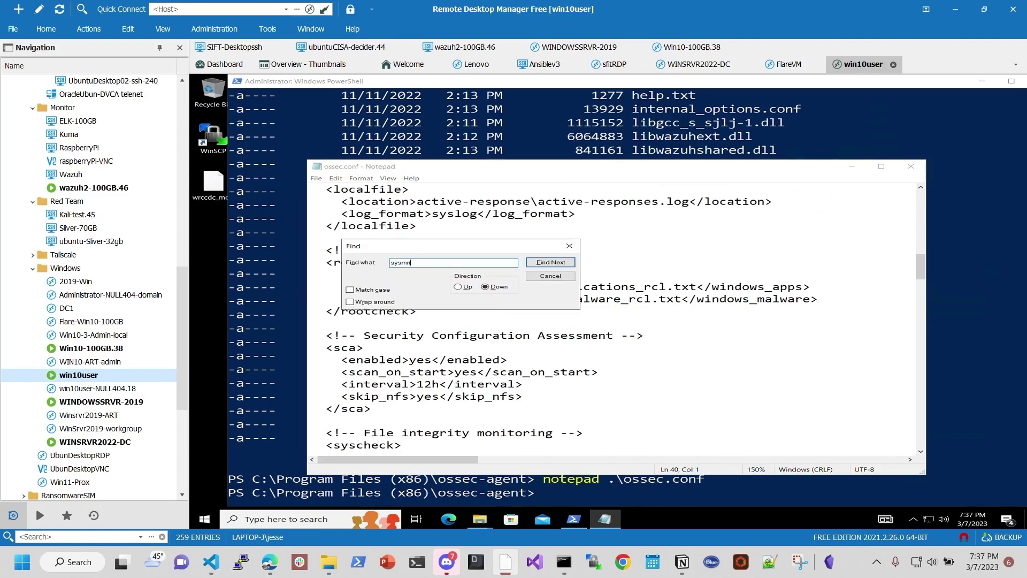
{"action": "type", "text": "on"}
{"action": "key", "text": "Return"}
{"action": "key", "text": "Return"}
{"action": "left_click", "coordinate": [569, 245]}
{"action": "scroll", "coordinate": [311, 371], "scroll_direction": "up", "scroll_amount": 8}
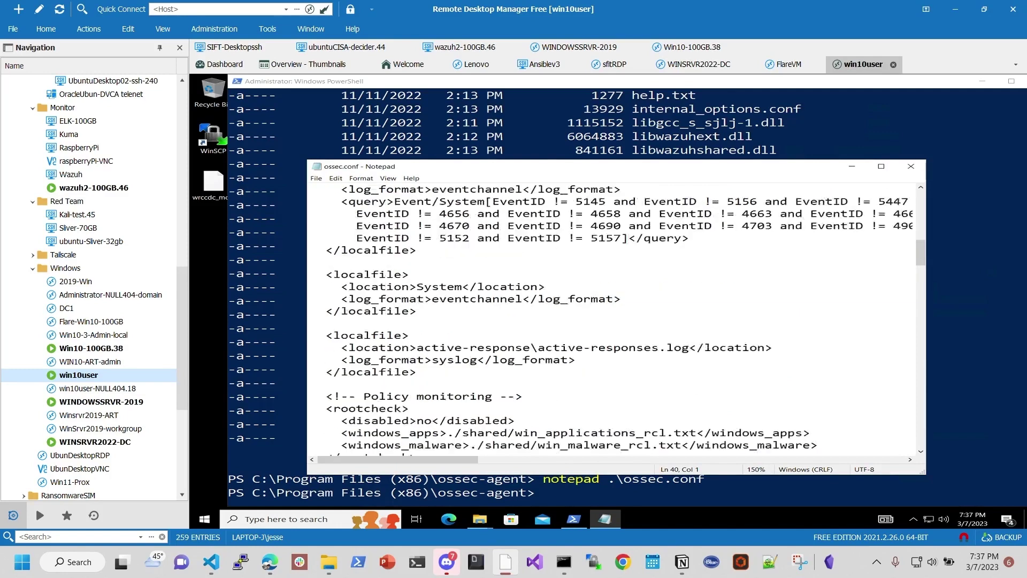
{"action": "scroll", "coordinate": [610, 319], "scroll_direction": "down", "scroll_amount": 4}
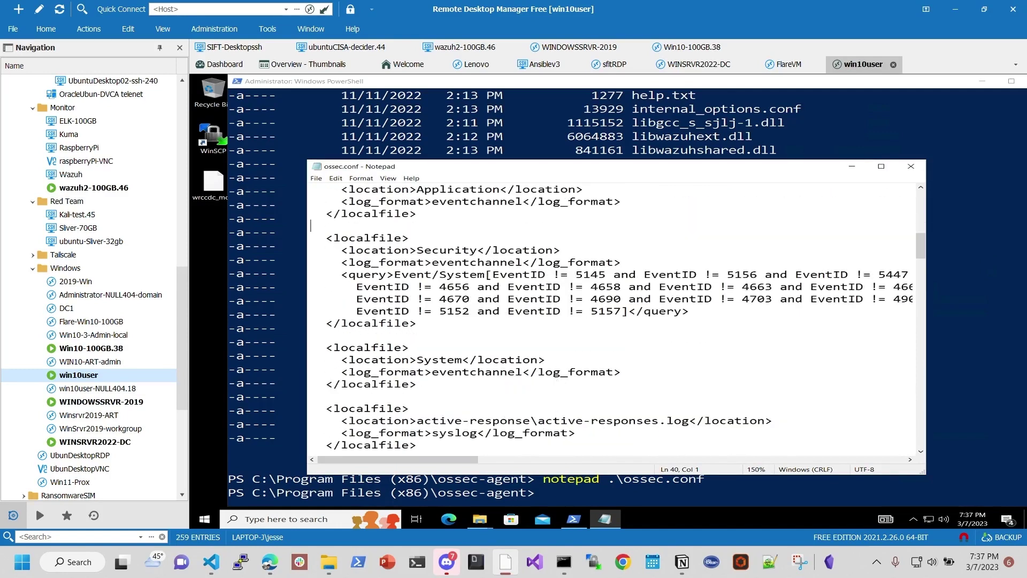
{"action": "scroll", "coordinate": [610, 320], "scroll_direction": "up", "scroll_amount": 4}
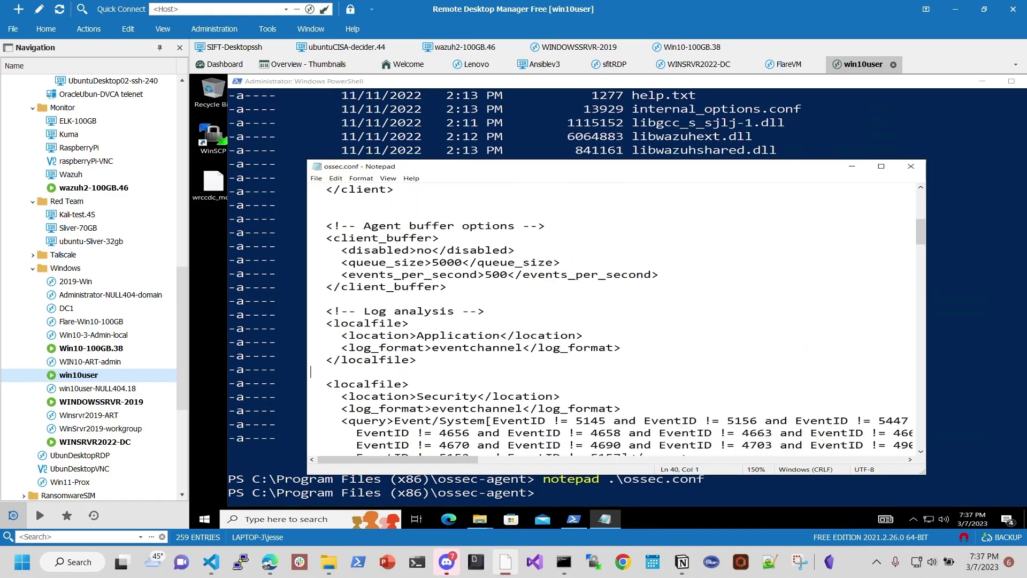
Step: Paste the Sysmon localfile block under the Log analysis comment and delete its extra ossec_config tags
{"action": "key", "text": "Return"}
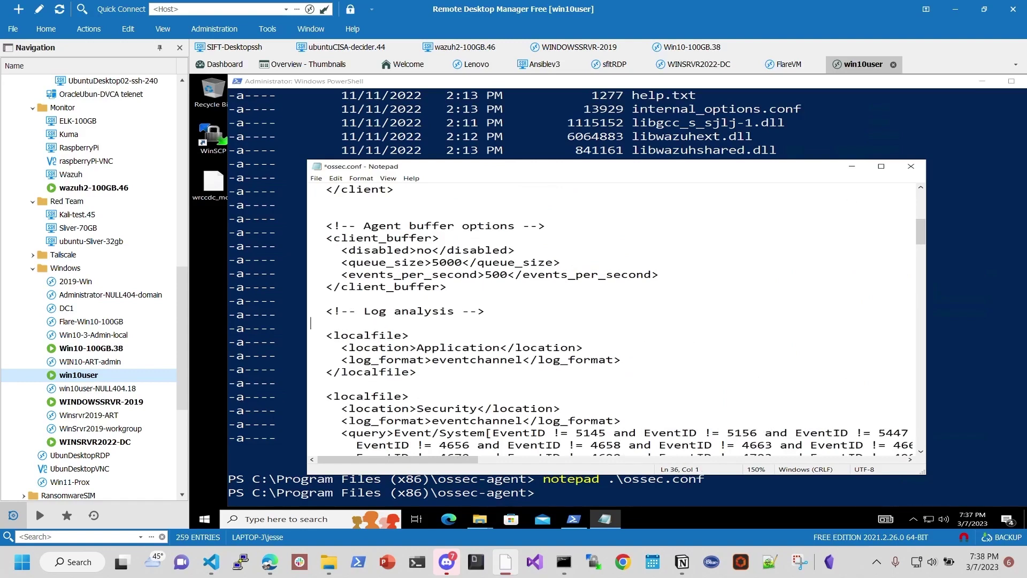
{"action": "type", "text": "<ossec_config>   <localfile>     <location>Microsoft-Windows-Sysmon/Operational</location>     <log_format>eventchannel</log_format>   </localfile> </ossec_config>"}
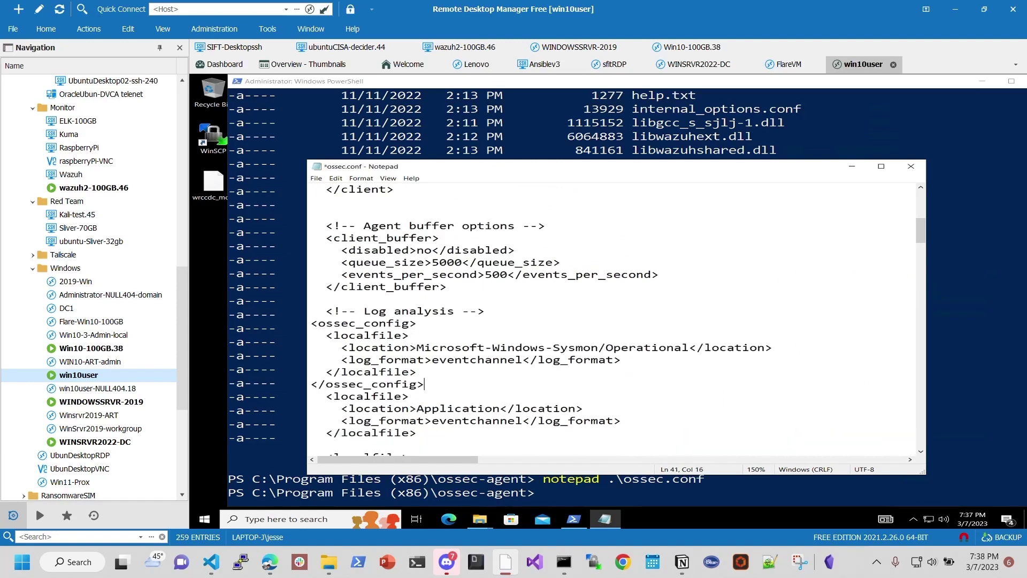
{"action": "left_click_drag", "start_coordinate": [424, 385], "coordinate": [300, 383]}
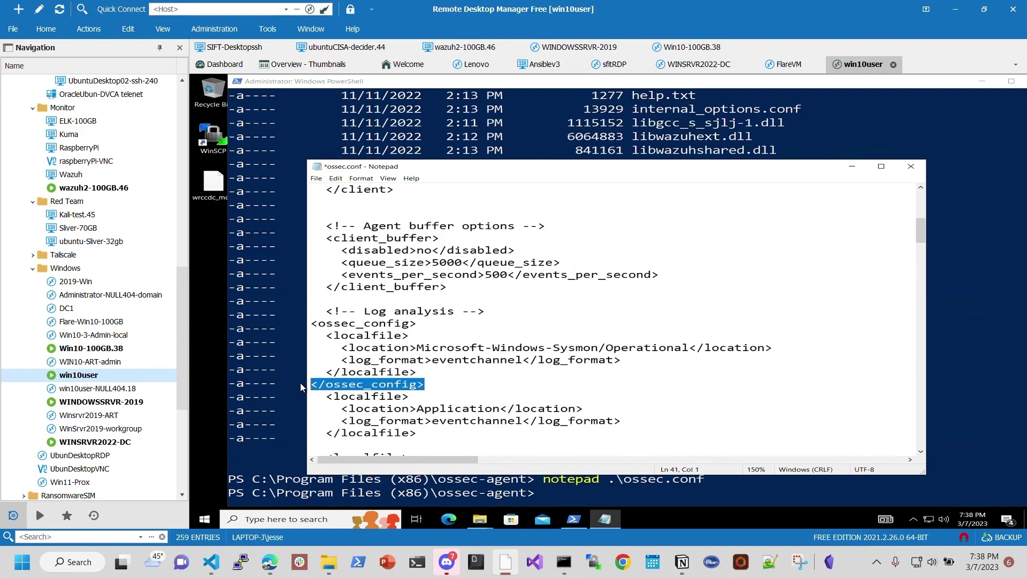
{"action": "key", "text": "BackSpace"}
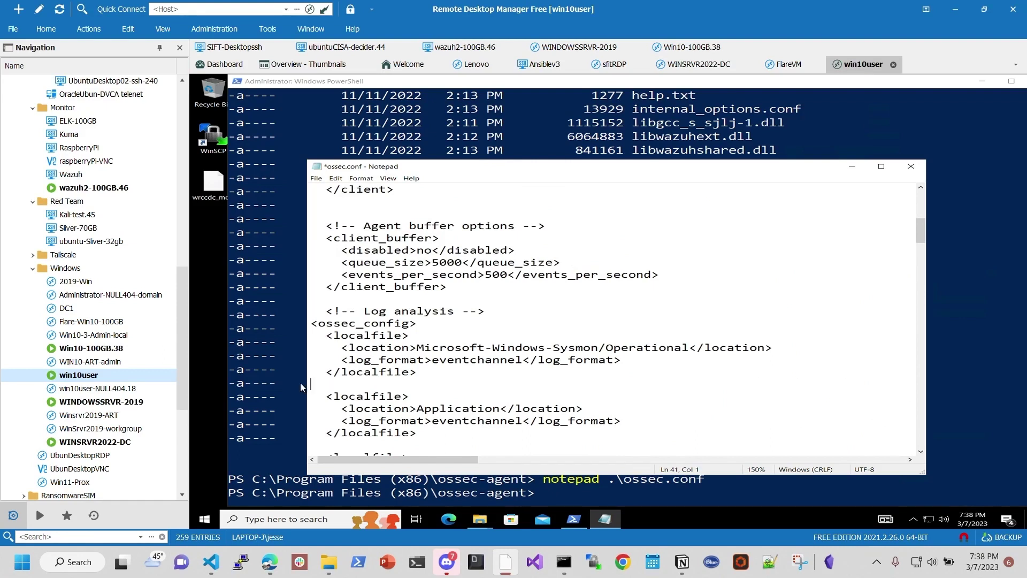
{"action": "key", "text": "Up"}
{"action": "key", "text": "Up"}
{"action": "key", "text": "Up"}
{"action": "key", "text": "Up"}
{"action": "key", "text": "Up"}
{"action": "scroll", "coordinate": [348, 337], "scroll_direction": "down", "scroll_amount": 1}
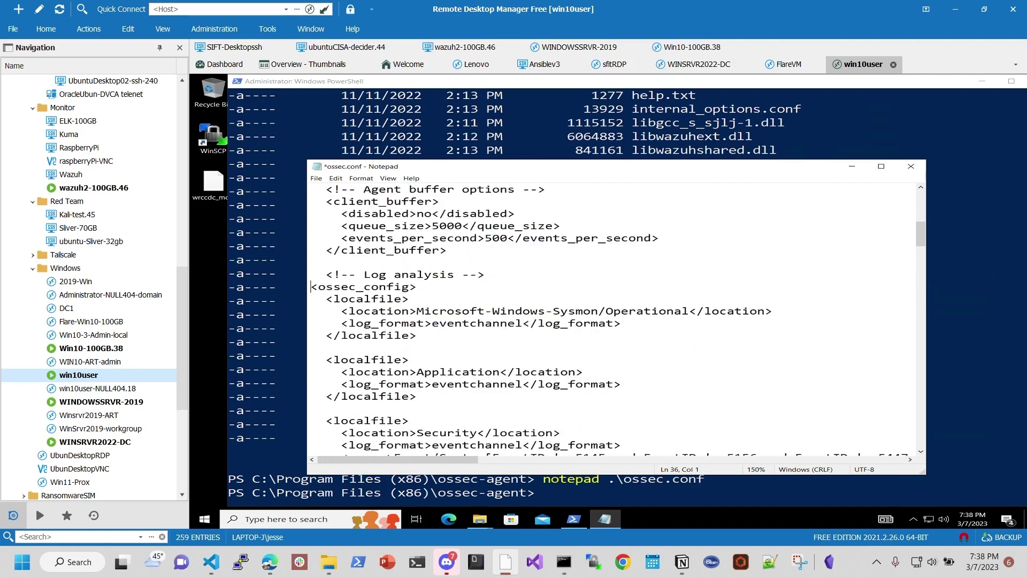
{"action": "scroll", "coordinate": [348, 337], "scroll_direction": "up", "scroll_amount": 1}
{"action": "left_click_drag", "start_coordinate": [417, 324], "coordinate": [300, 328]}
{"action": "key", "text": "BackSpace"}
{"action": "key", "text": "BackSpace"}
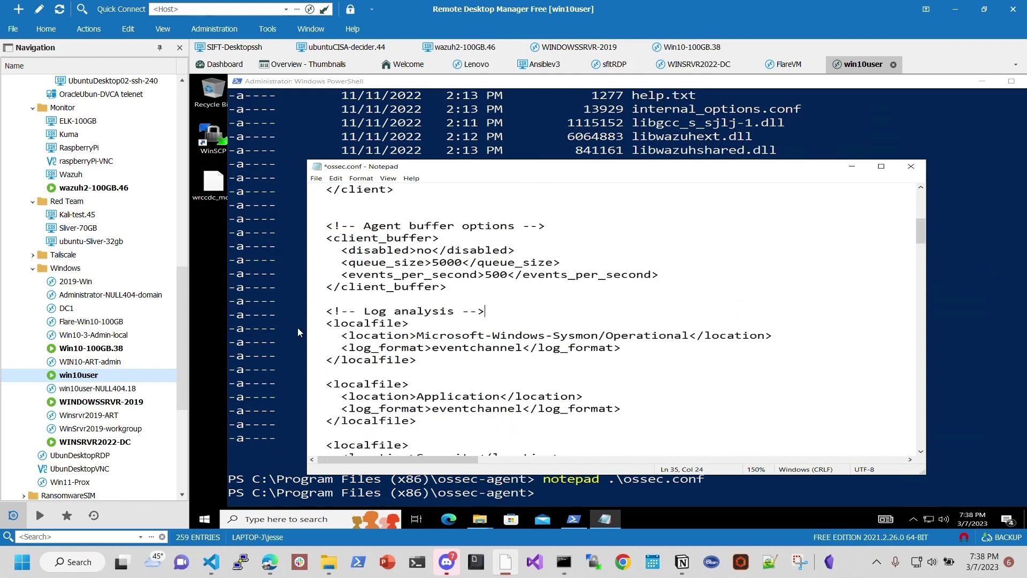
Step: Verify the file's top-level ossec_config tag and save ossec.conf
{"action": "scroll", "coordinate": [297, 327], "scroll_direction": "up", "scroll_amount": 2}
{"action": "scroll", "coordinate": [615, 321], "scroll_direction": "up", "scroll_amount": 6}
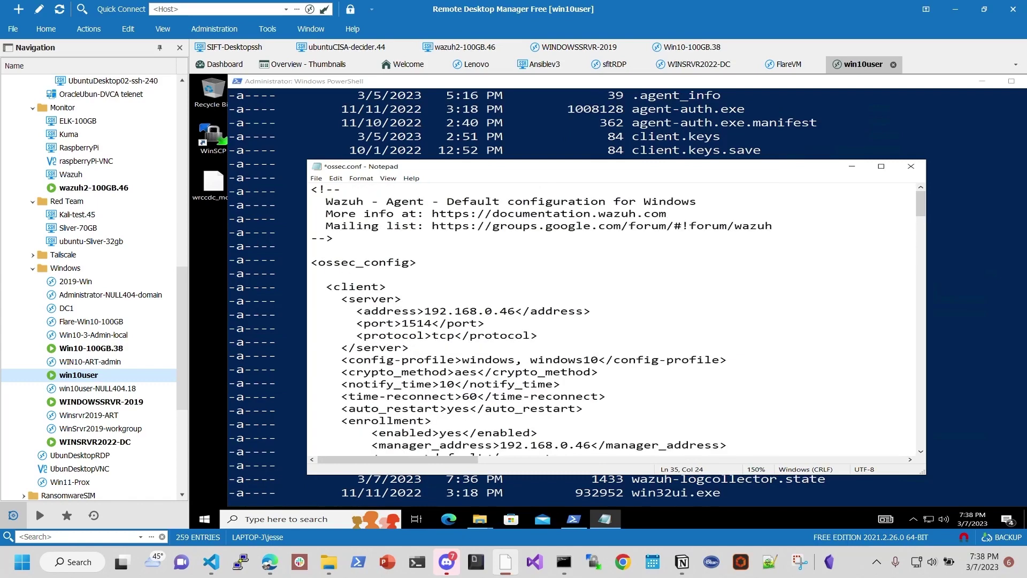
{"action": "left_click_drag", "start_coordinate": [416, 263], "coordinate": [297, 271]}
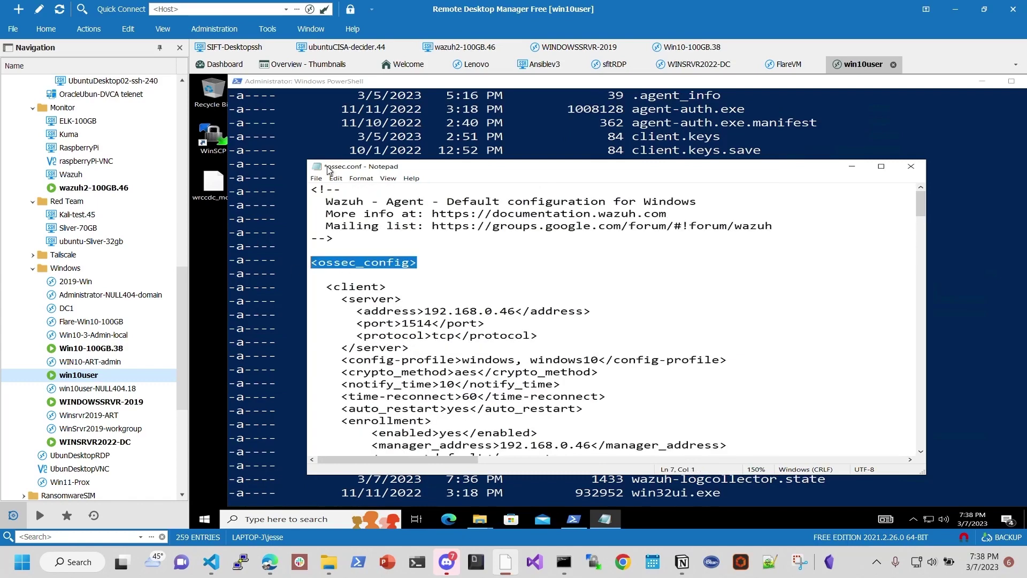
{"action": "left_click", "coordinate": [316, 178]}
{"action": "left_click", "coordinate": [348, 217]}
{"action": "scroll", "coordinate": [615, 321], "scroll_direction": "down", "scroll_amount": 8}
{"action": "scroll", "coordinate": [615, 321], "scroll_direction": "down", "scroll_amount": 9}
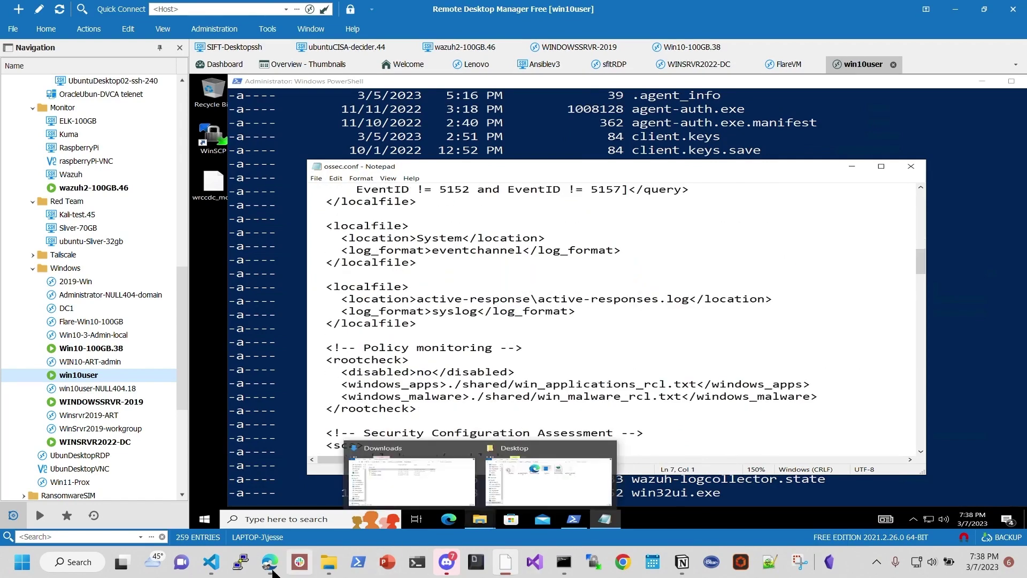
Step: Copy the blog's Restart-Service -Name wazuh command and bring the remote PowerShell forward
{"action": "mouse_move", "coordinate": [270, 562]}
{"action": "left_click", "coordinate": [188, 492]}
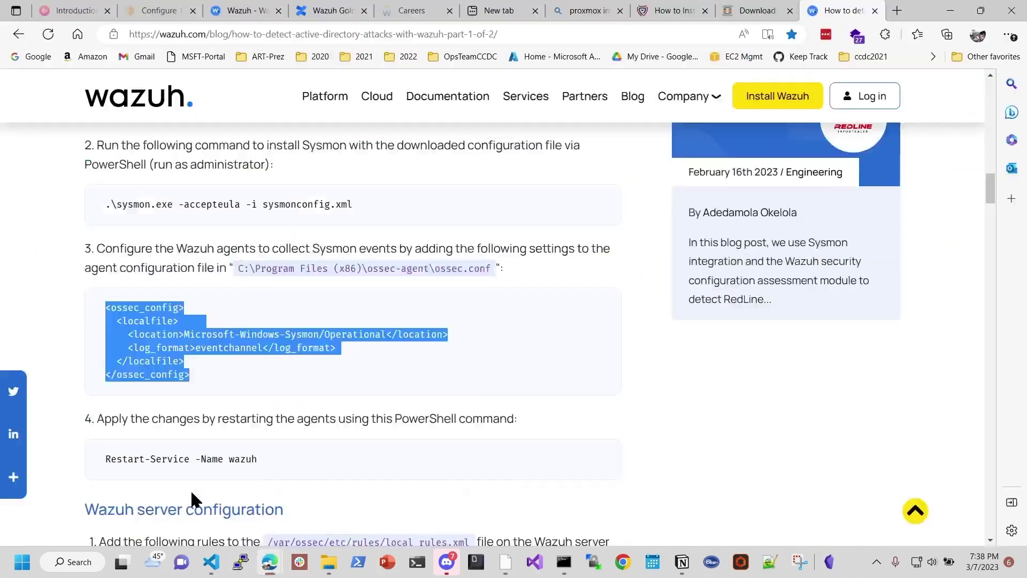
{"action": "scroll", "coordinate": [375, 300], "scroll_direction": "down", "scroll_amount": 4}
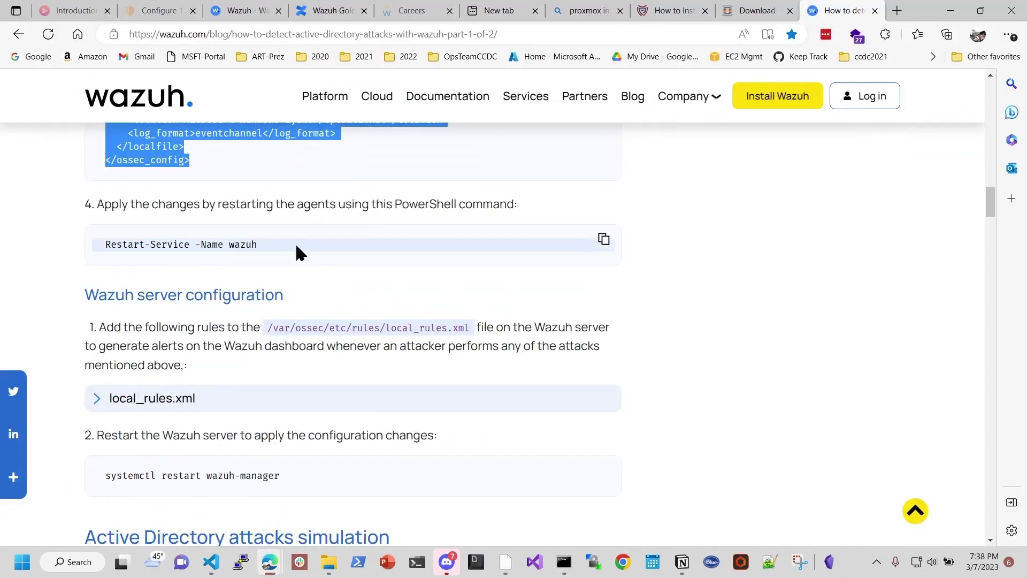
{"action": "left_click_drag", "start_coordinate": [270, 246], "coordinate": [102, 244]}
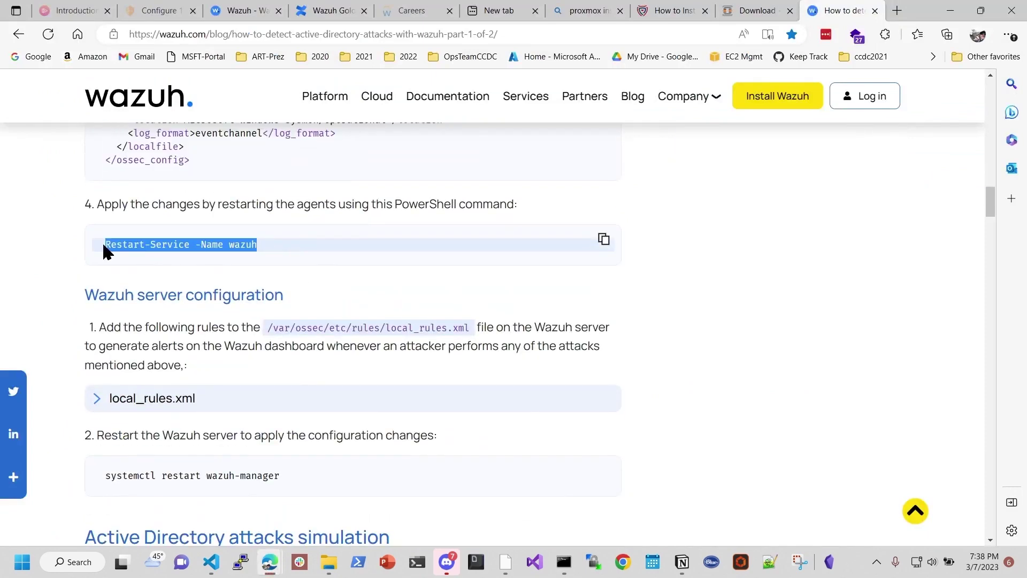
{"action": "right_click", "coordinate": [182, 244]}
{"action": "left_click", "coordinate": [221, 217]}
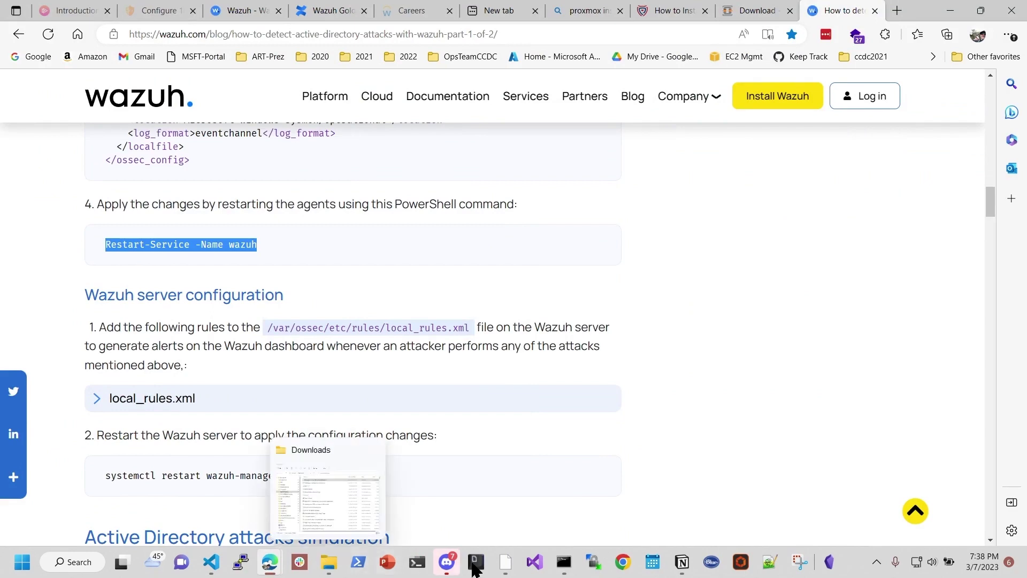
{"action": "left_click", "coordinate": [506, 572]}
{"action": "left_click", "coordinate": [686, 344]}
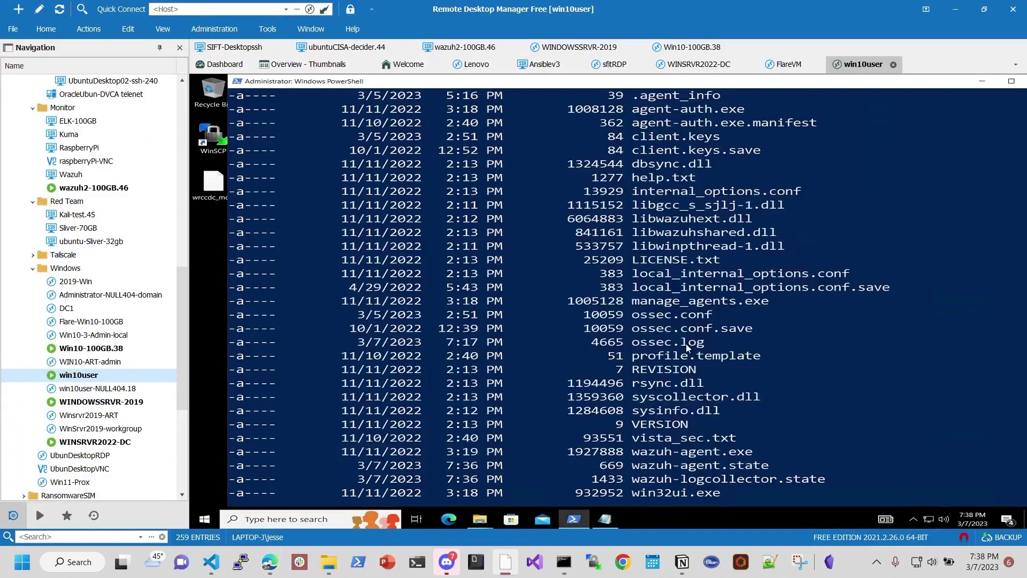
Step: Paste and run Restart-Service -Name wazuh in the remote PowerShell, checking for errors
{"action": "right_click", "coordinate": [711, 279]}
{"action": "key", "text": "Return"}
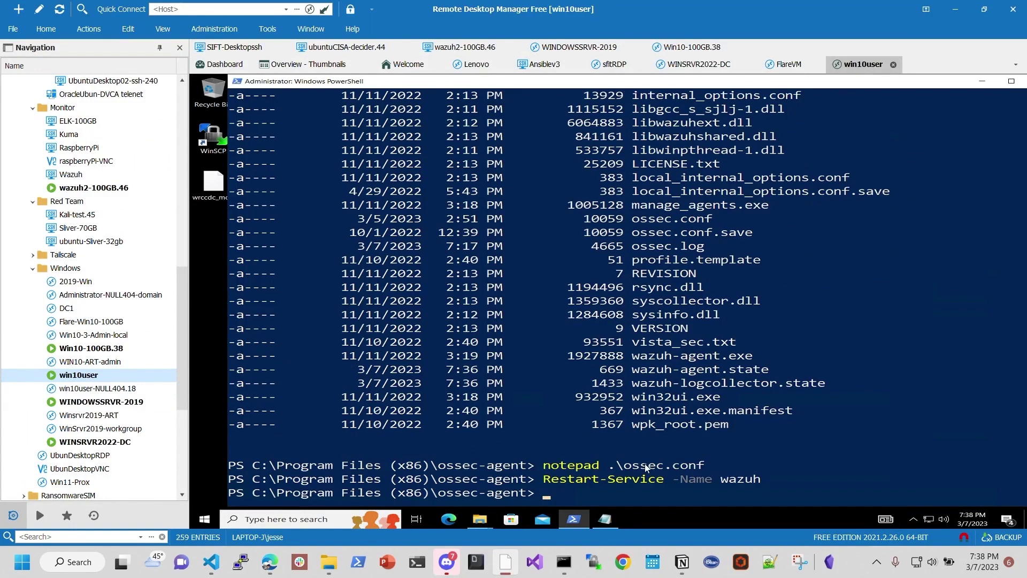
{"action": "left_click_drag", "start_coordinate": [616, 465], "coordinate": [740, 479]}
{"action": "left_click", "coordinate": [618, 479]}
{"action": "left_click_drag", "start_coordinate": [589, 482], "coordinate": [689, 492]}
{"action": "left_click", "coordinate": [676, 479]}
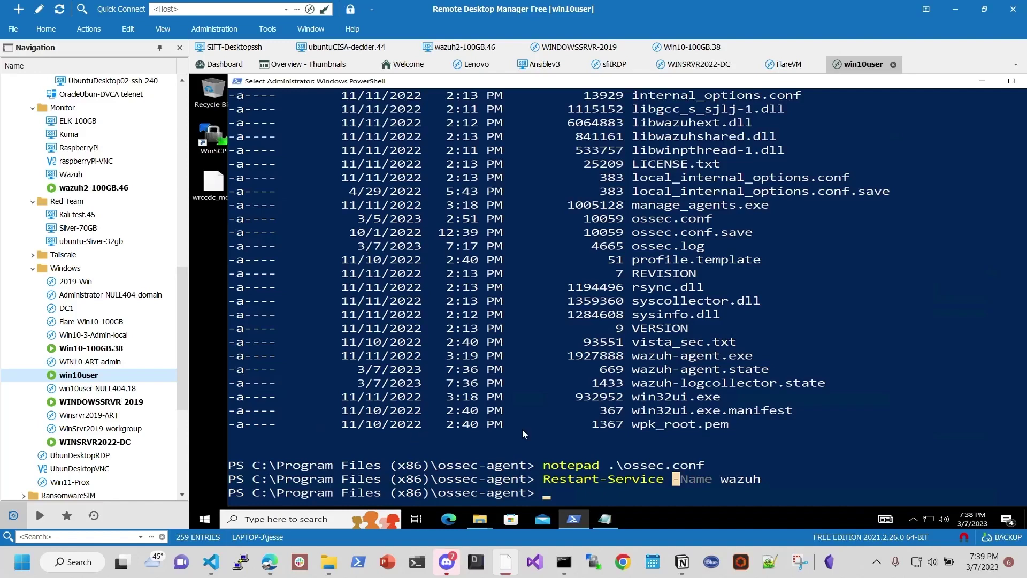
Step: Copy the /var/ossec/etc/rules/ path and expand the local_rules.xml DCSync and Kerberoasting rules
{"action": "mouse_move", "coordinate": [270, 561]}
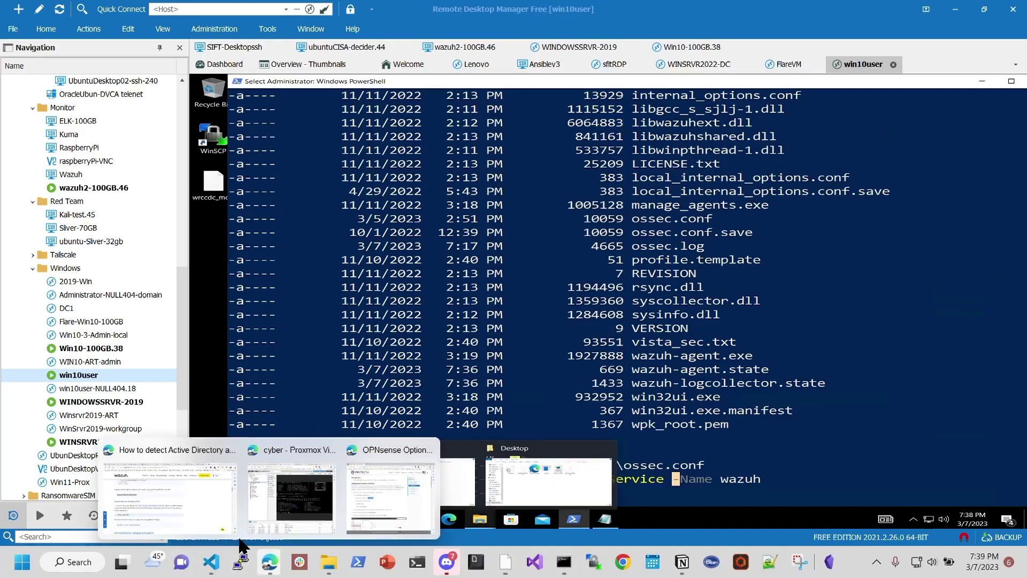
{"action": "left_click", "coordinate": [172, 503]}
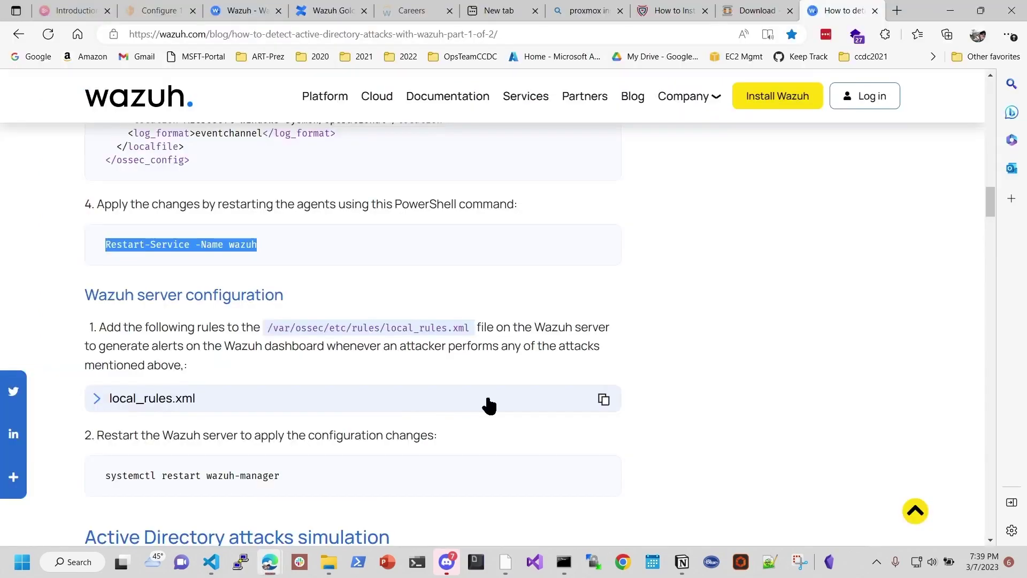
{"action": "scroll", "coordinate": [364, 337], "scroll_direction": "down", "scroll_amount": 4}
{"action": "scroll", "coordinate": [171, 192], "scroll_direction": "up", "scroll_amount": 1}
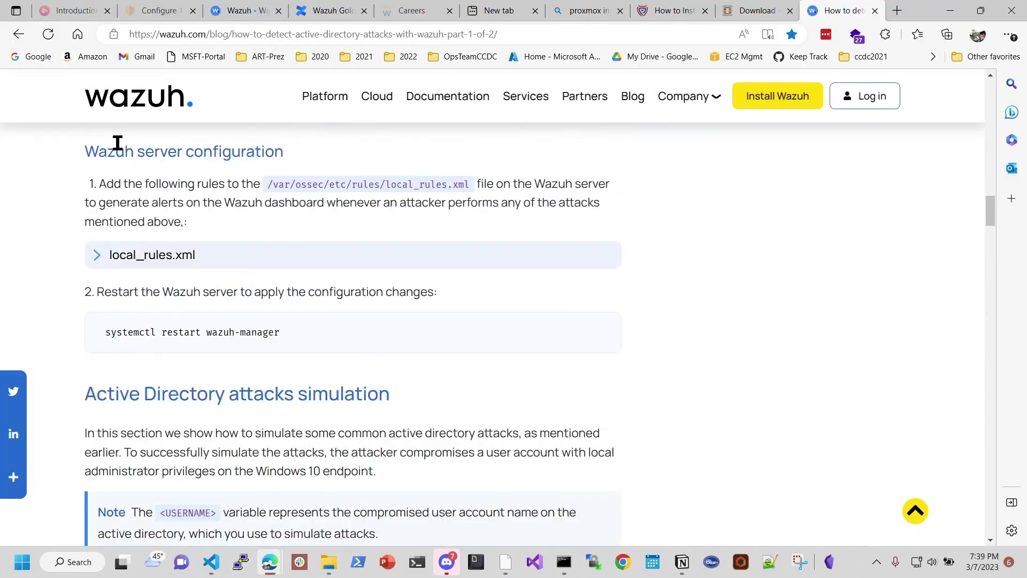
{"action": "left_click_drag", "start_coordinate": [86, 151], "coordinate": [185, 159]}
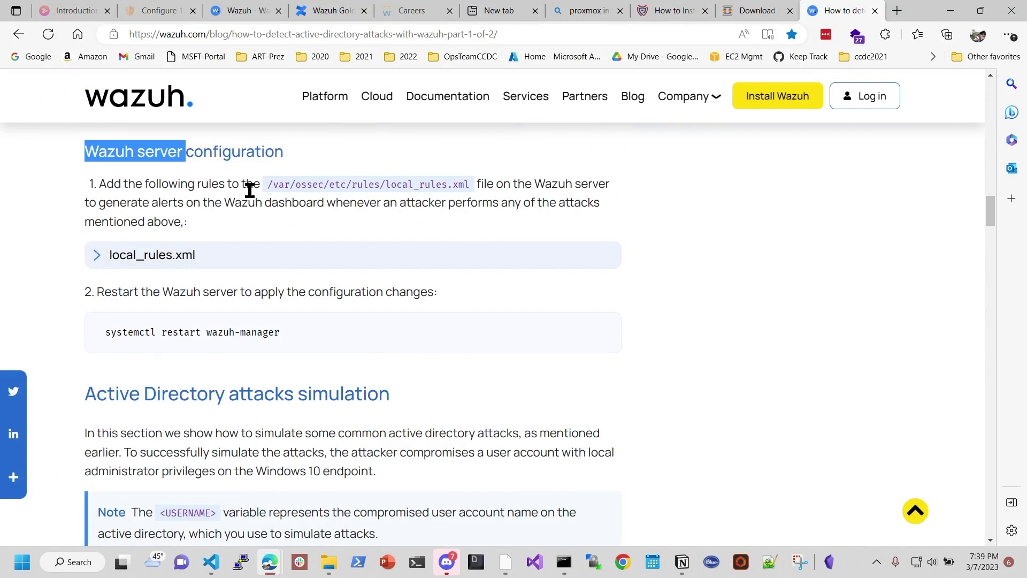
{"action": "left_click_drag", "start_coordinate": [268, 184], "coordinate": [374, 185]}
{"action": "right_click", "coordinate": [374, 185]}
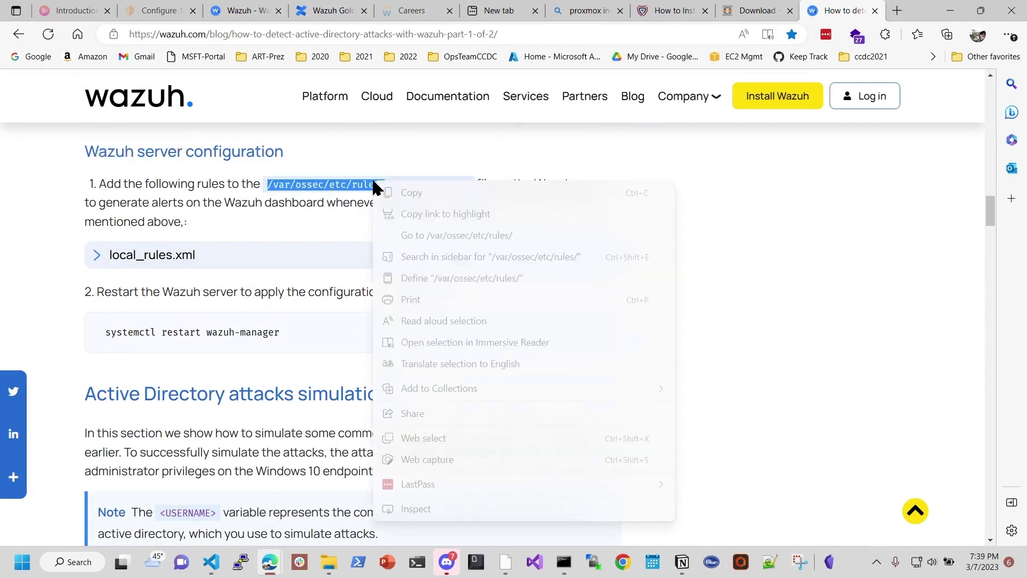
{"action": "left_click", "coordinate": [414, 192]}
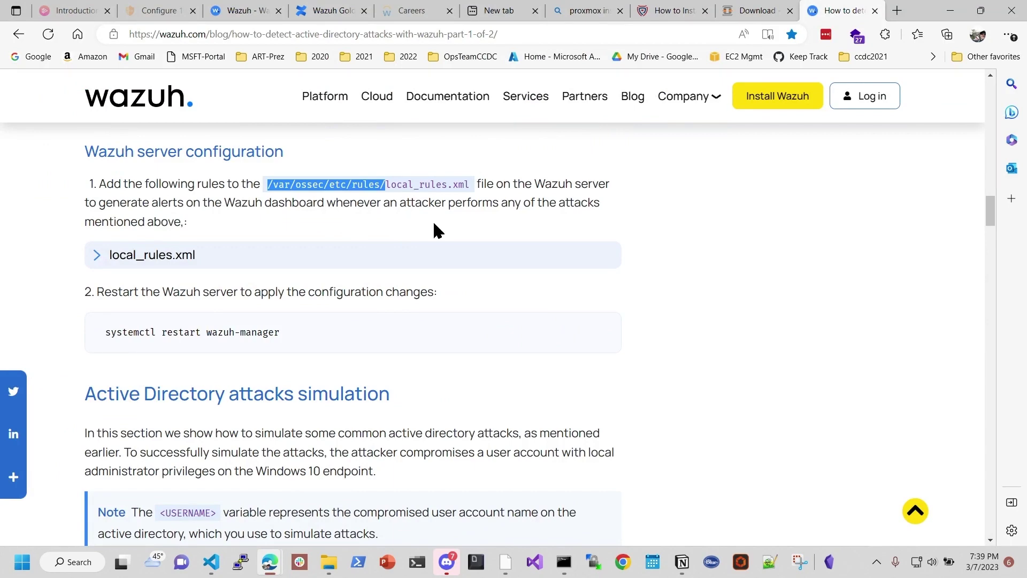
{"action": "left_click", "coordinate": [98, 256]}
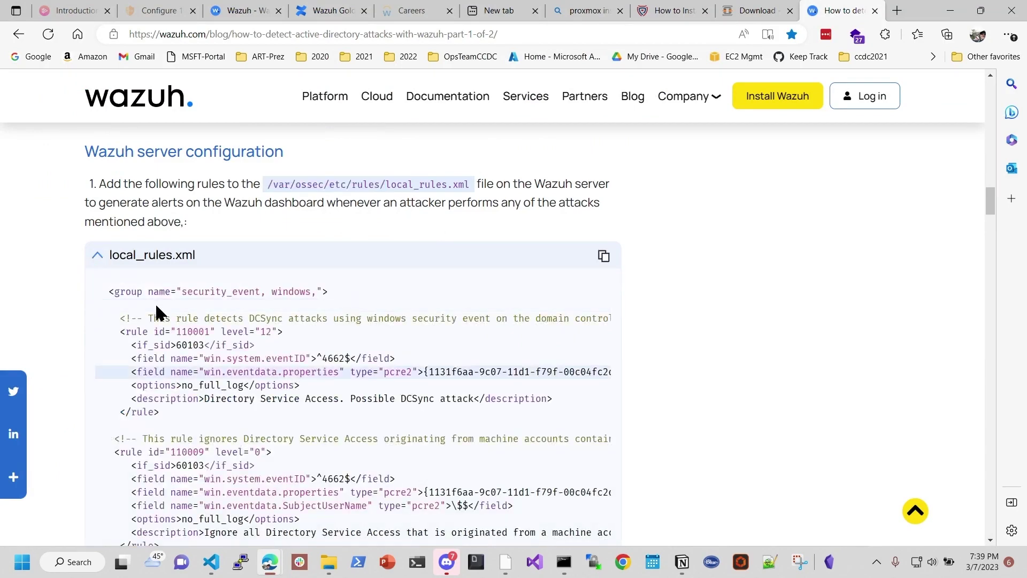
{"action": "scroll", "coordinate": [390, 374], "scroll_direction": "down", "scroll_amount": 1}
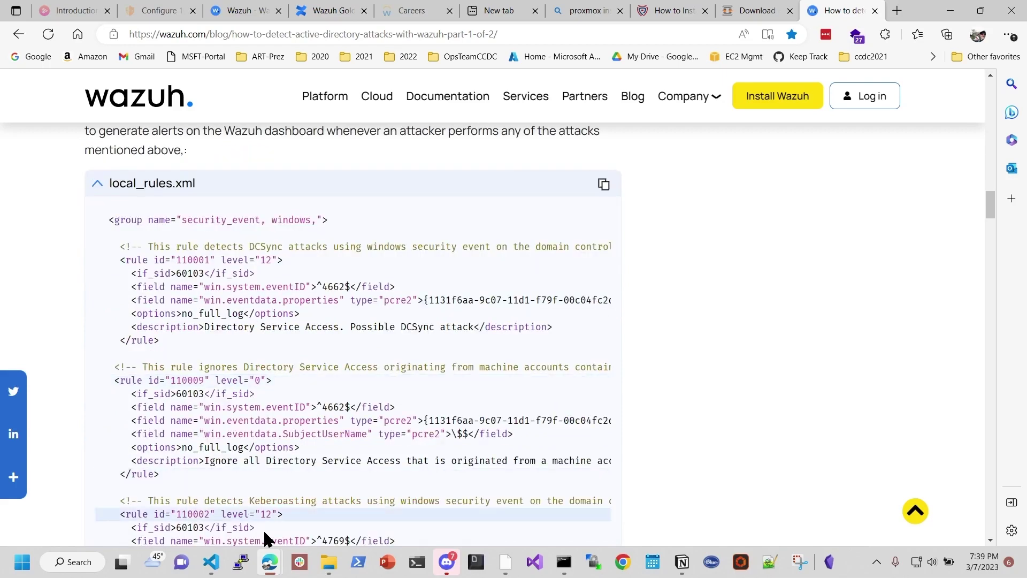
Step: Open the wazuh2-100GB.46 SSH session and become root with sudo su -
{"action": "mouse_move", "coordinate": [269, 559]}
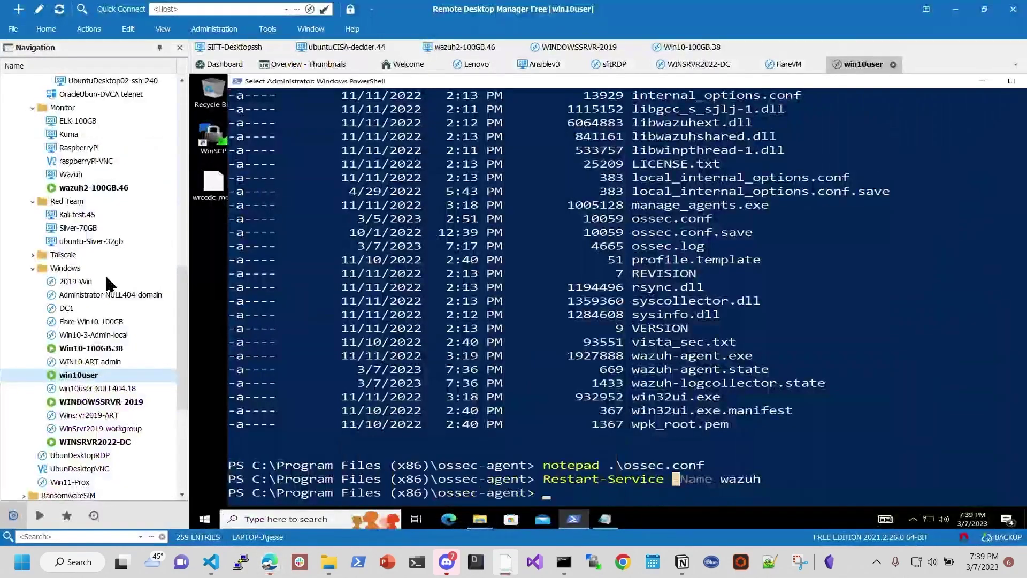
{"action": "left_click", "coordinate": [407, 471]}
{"action": "double_click", "coordinate": [118, 387]}
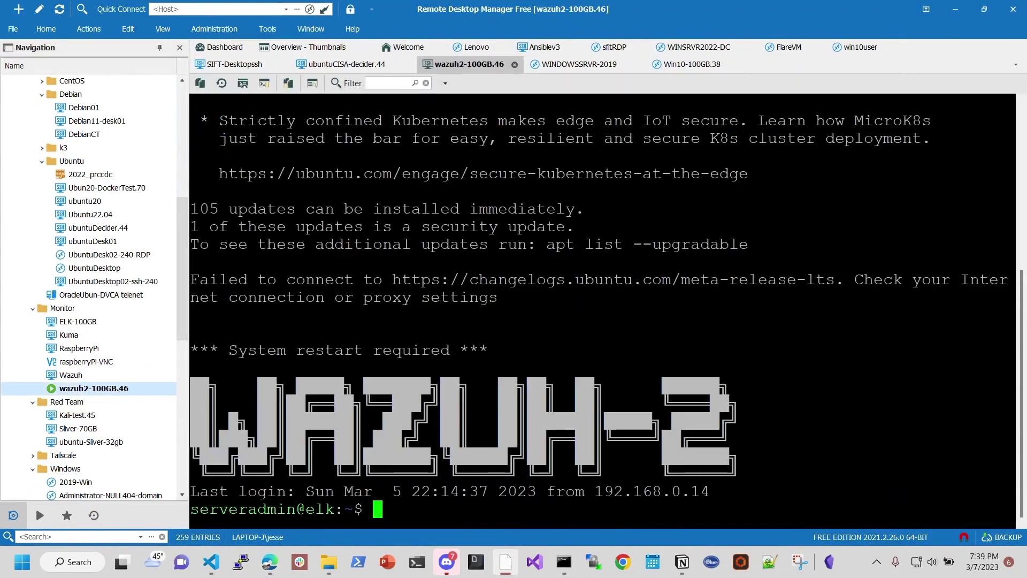
{"action": "type", "text": "cd /var/ossec/etc/rules/"}
{"action": "key", "text": "Return"}
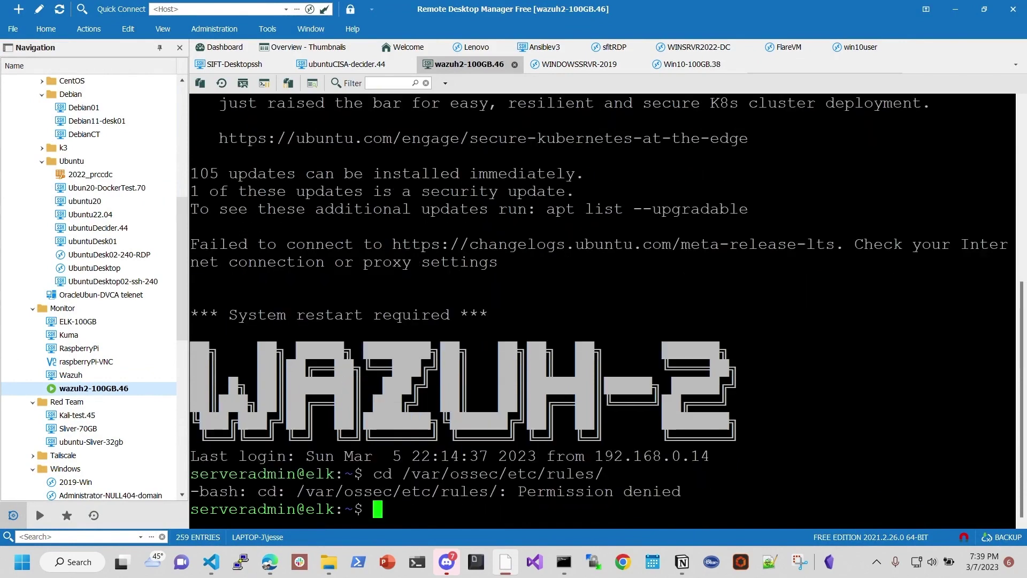
{"action": "type", "text": "sudo"}
{"action": "type", "text": "cd "}
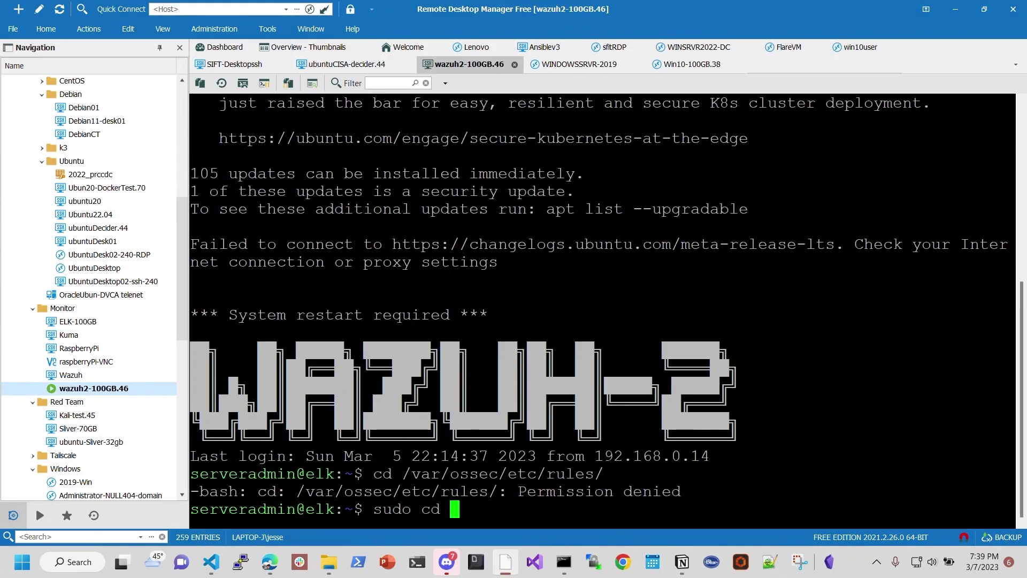
{"action": "type", "text": "/var/ossec/etc/rules/"}
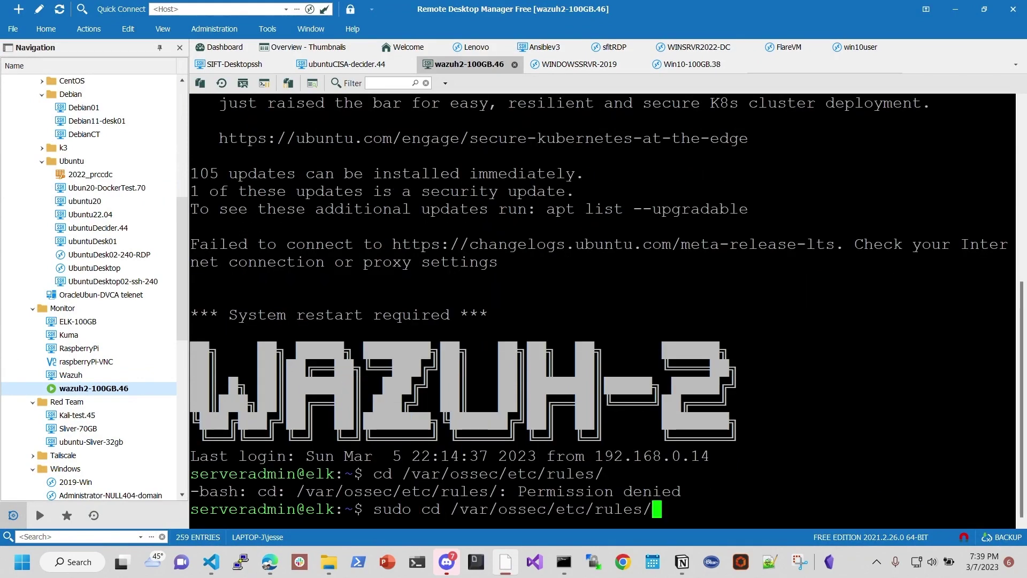
{"action": "key", "text": "Return"}
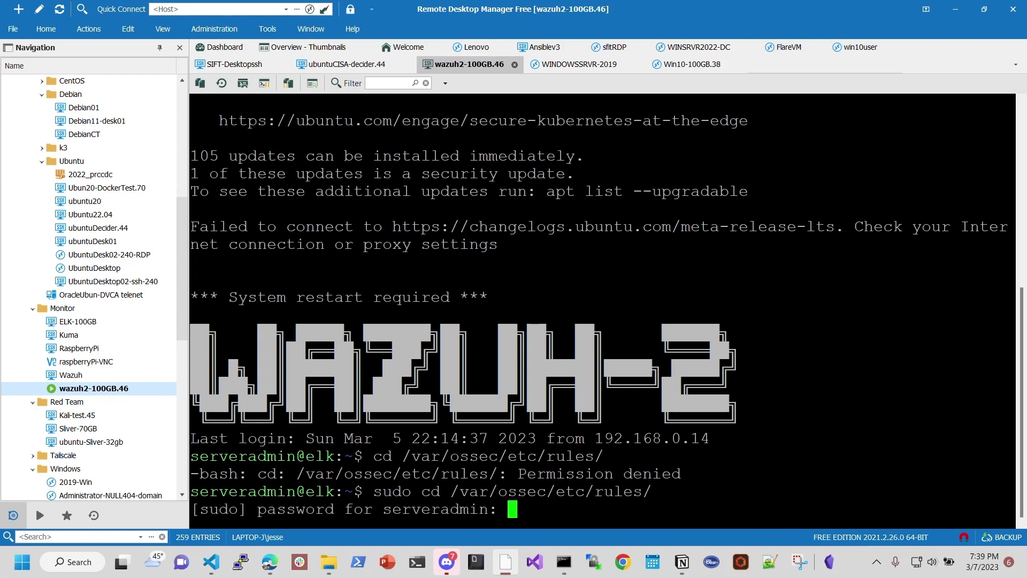
{"action": "key", "text": "Return"}
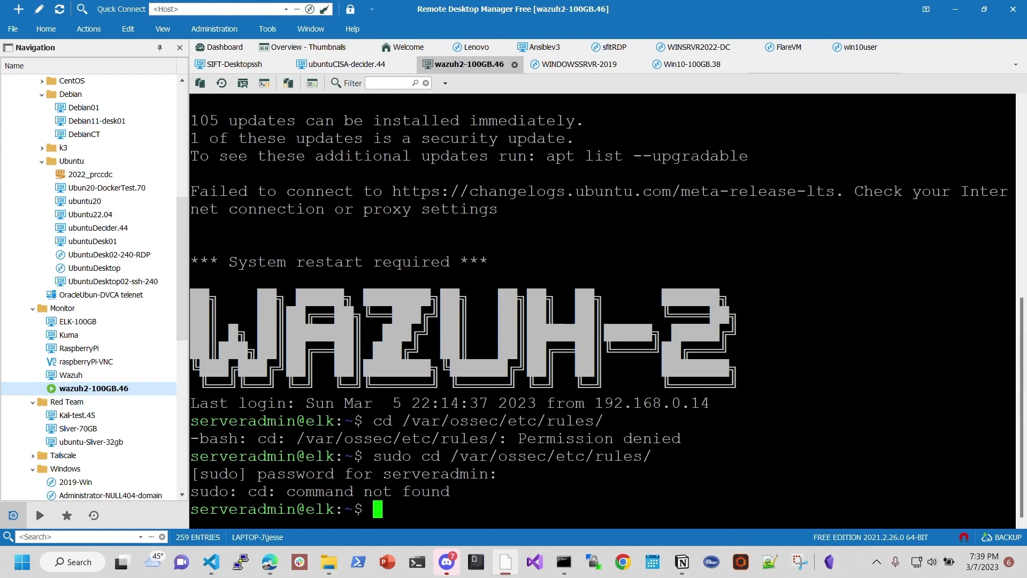
{"action": "type", "text": "sudo su "}
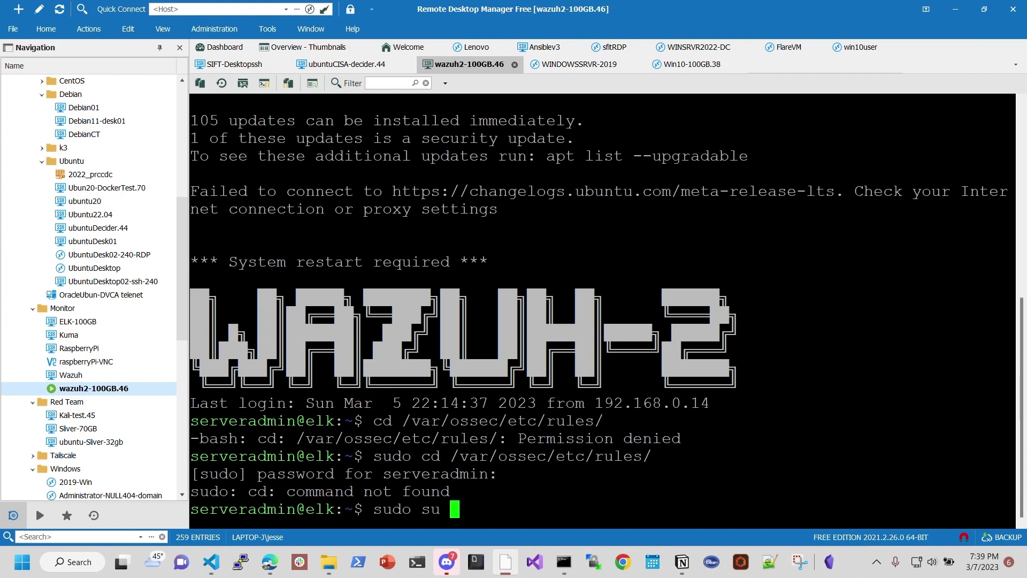
{"action": "type", "text": "-"}
{"action": "key", "text": "Return"}
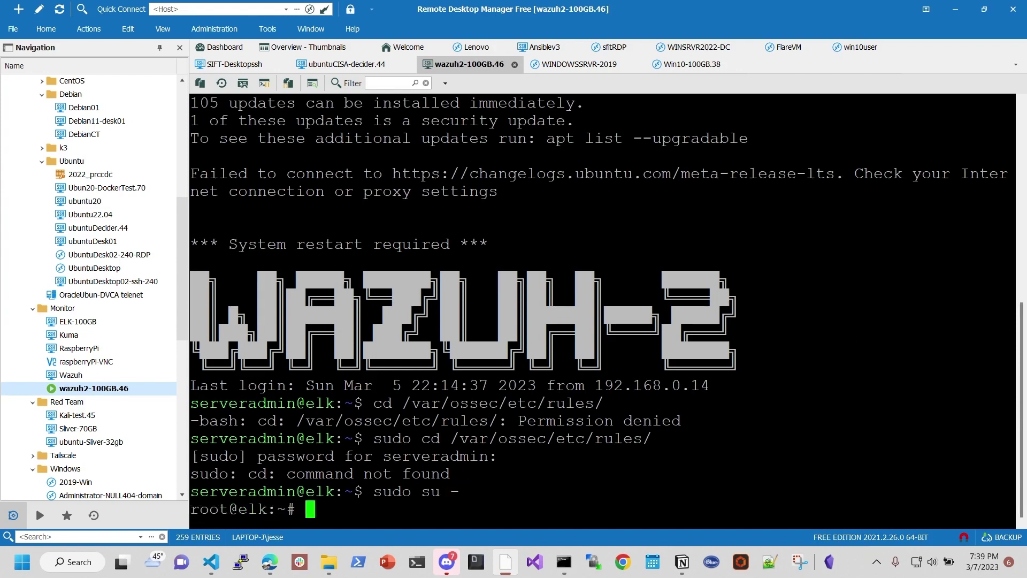
Step: As root, change into /var/ossec/etc/rules/ and list its files
{"action": "type", "text": "cd"}
{"action": "type", "text": "/var/ossec/etc/rules/"}
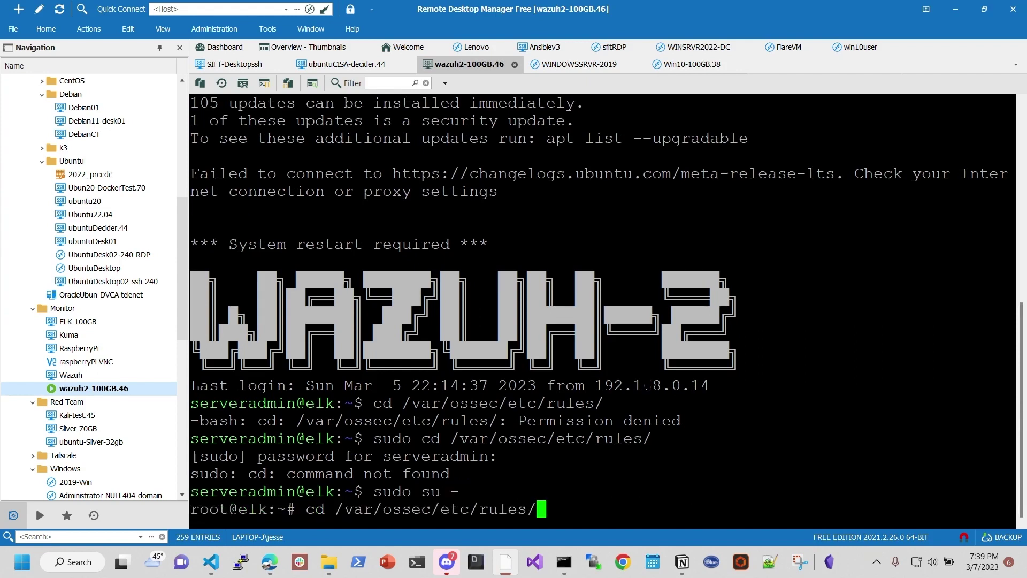
{"action": "key", "text": "Return"}
{"action": "type", "text": "ls"}
{"action": "key", "text": "Return"}
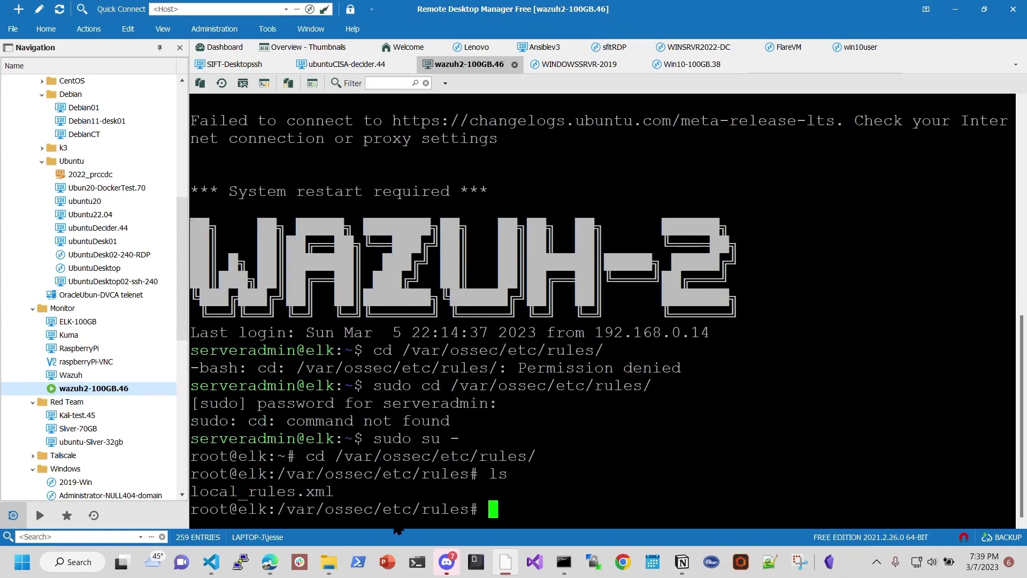
Step: Open local_rules.xml in nano, then return to the Wazuh blog
{"action": "left_click_drag", "start_coordinate": [1006, 491], "coordinate": [509, 474]}
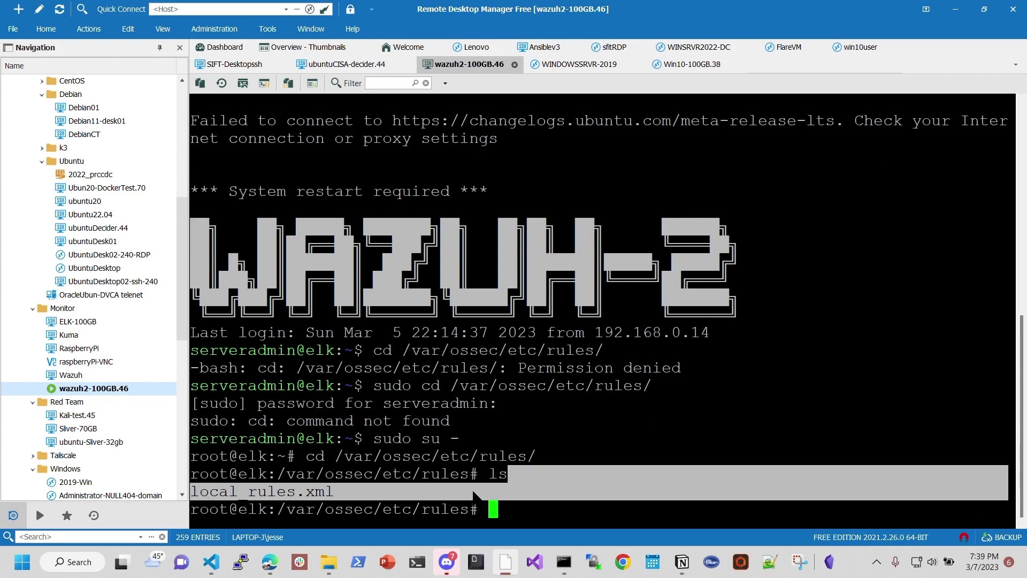
{"action": "left_click", "coordinate": [478, 495]}
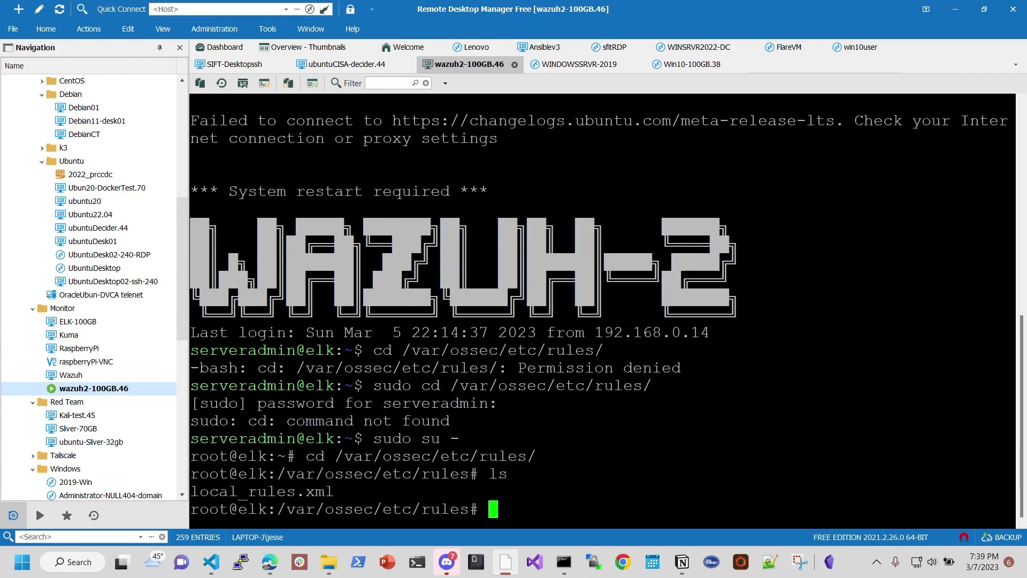
{"action": "type", "text": "nano"}
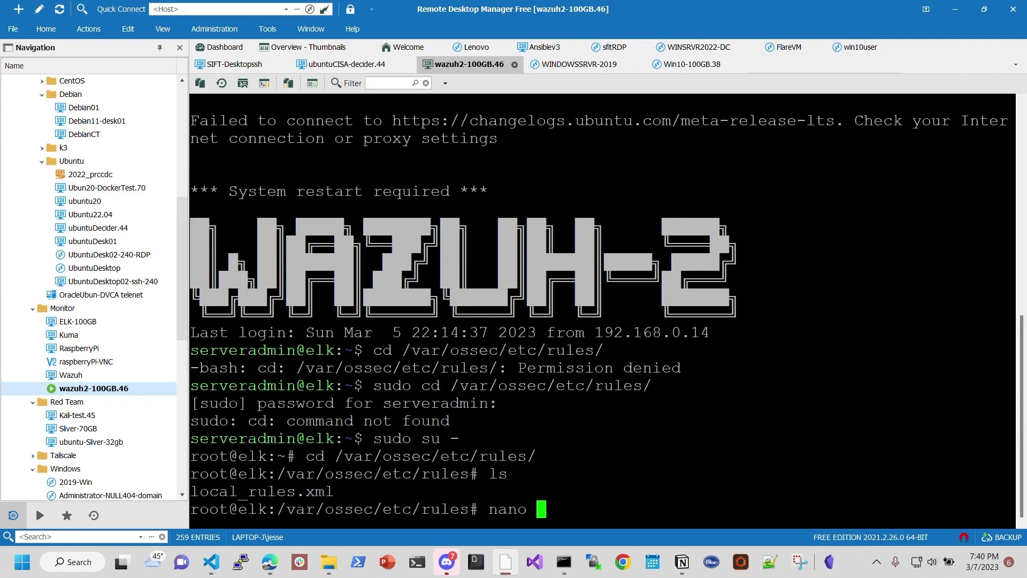
{"action": "type", "text": "loc"}
{"action": "key", "text": "Tab"}
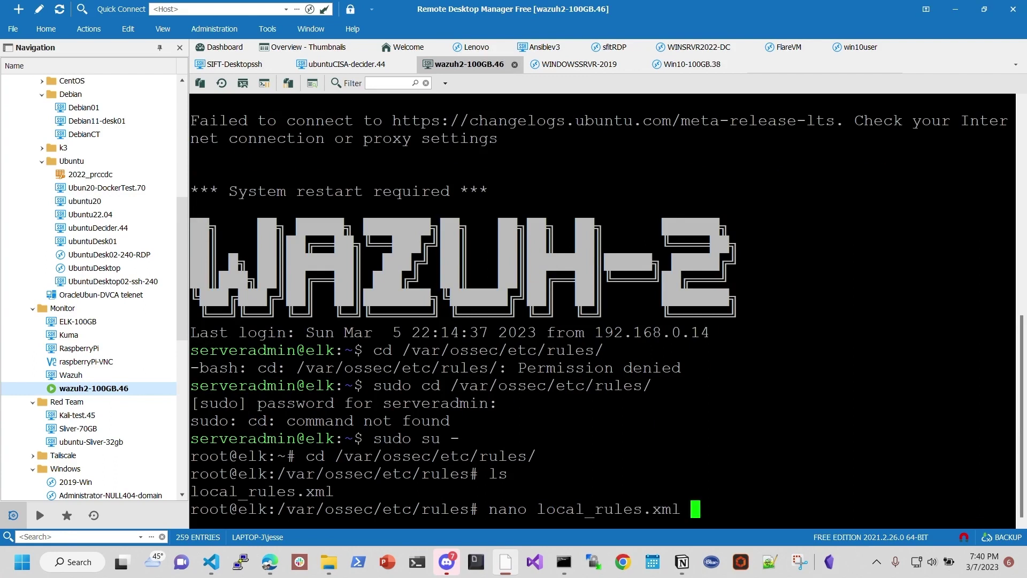
{"action": "key", "text": "Return"}
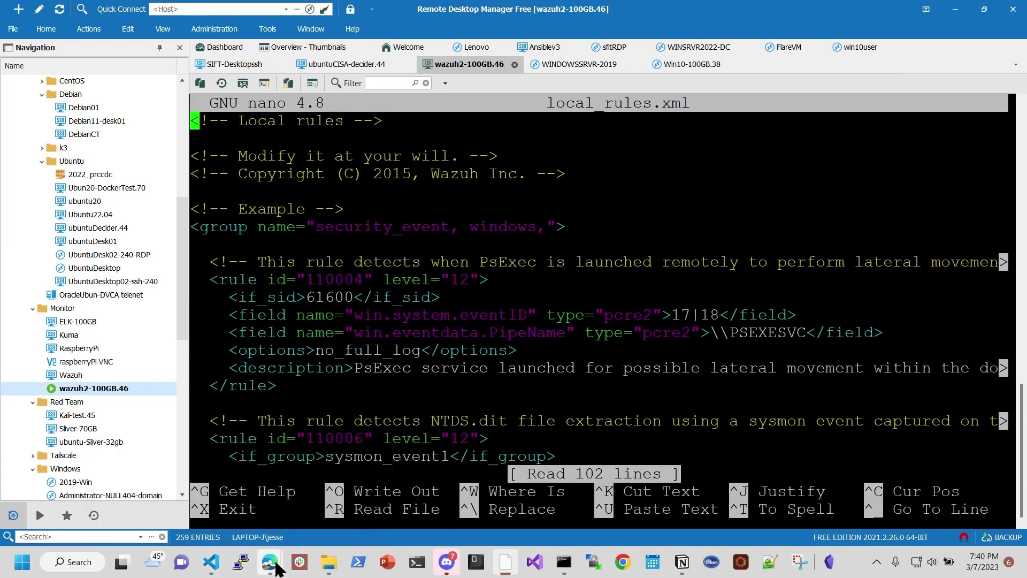
{"action": "left_click", "coordinate": [145, 503]}
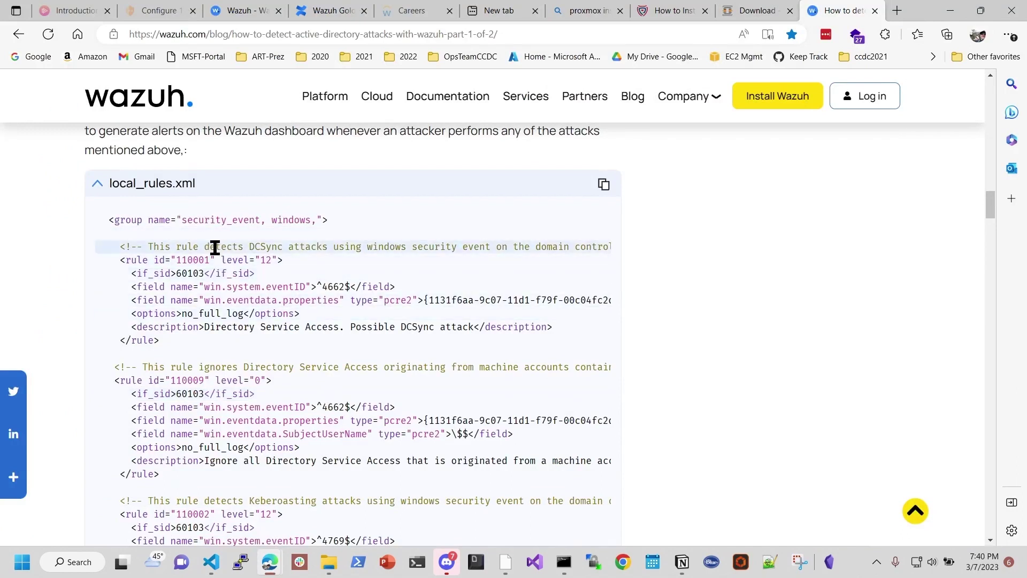
{"action": "left_click_drag", "start_coordinate": [244, 249], "coordinate": [303, 251]}
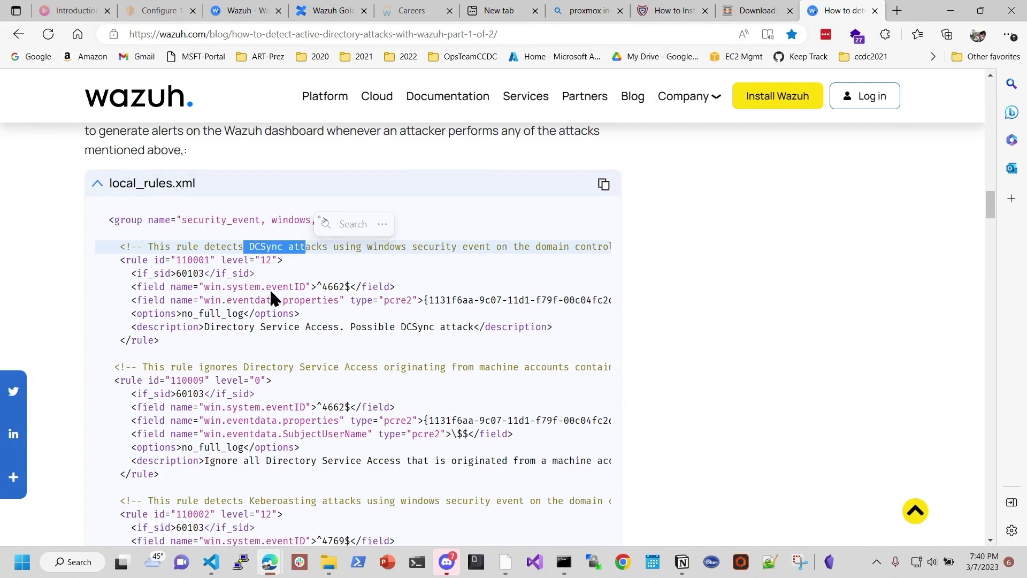
{"action": "double_click", "coordinate": [333, 288]}
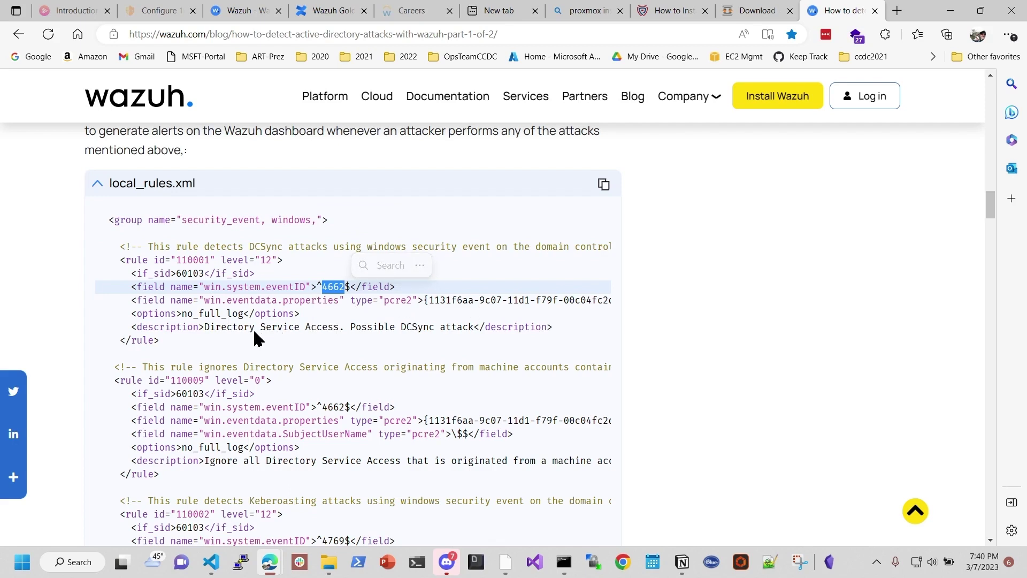
{"action": "left_click_drag", "start_coordinate": [127, 260], "coordinate": [267, 260]}
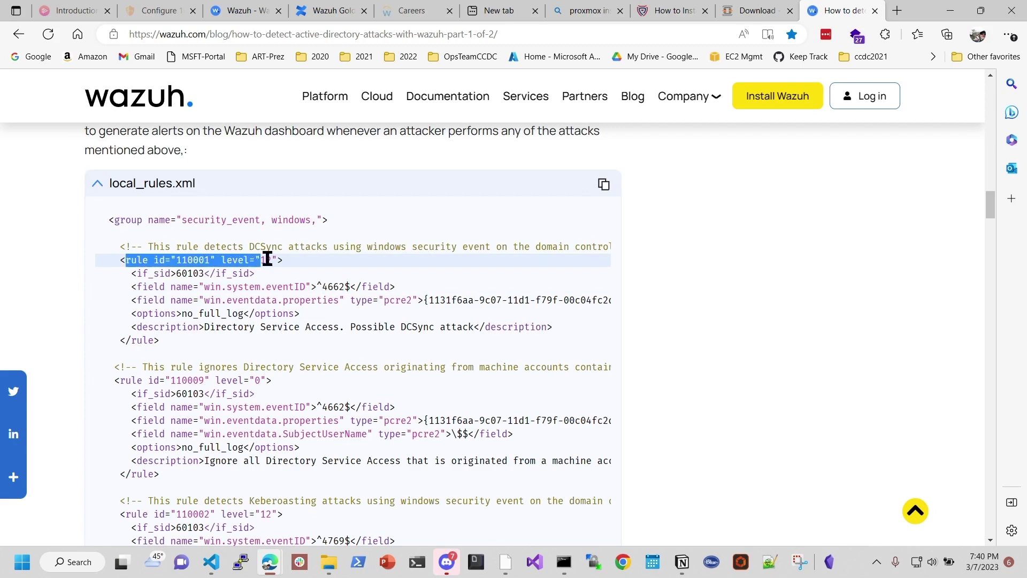
{"action": "left_click", "coordinate": [314, 303]}
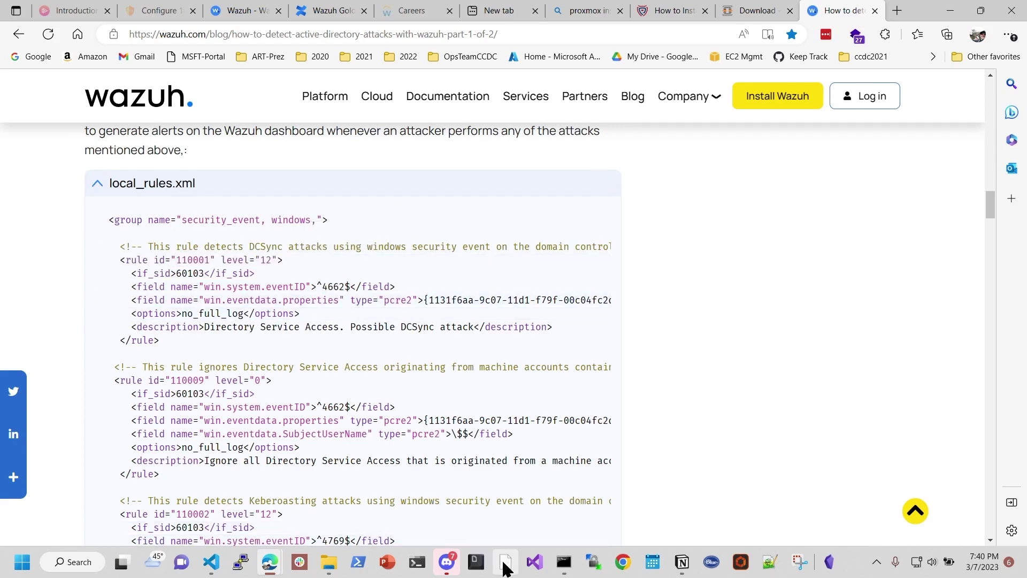
{"action": "left_click", "coordinate": [505, 562]}
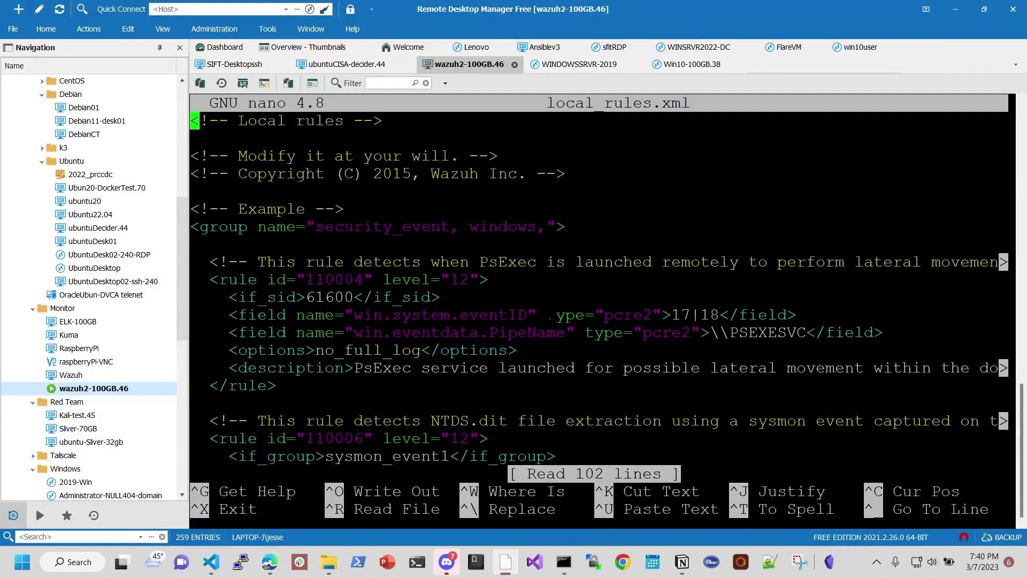
Step: Scroll local_rules.xml past rule 110004, the DCSync and Kerberoasting rules, to the file's end
{"action": "key", "text": "Down"}
{"action": "key", "text": "Down"}
{"action": "key", "text": "Down"}
{"action": "key", "text": "Down"}
{"action": "key", "text": "Down"}
{"action": "key", "text": "Down"}
{"action": "key", "text": "Down"}
{"action": "key", "text": "Down"}
{"action": "key", "text": "Down"}
{"action": "key", "text": "Down"}
{"action": "key", "text": "Down"}
{"action": "key", "text": "Down"}
{"action": "key", "text": "Down"}
{"action": "key", "text": "Down"}
{"action": "key", "text": "Down"}
{"action": "key", "text": "Down"}
{"action": "key", "text": "Down"}
{"action": "key", "text": "Down"}
{"action": "key", "text": "Down"}
{"action": "key", "text": "Down"}
{"action": "key", "text": "Down"}
{"action": "key", "text": "Down"}
{"action": "key", "text": "Down"}
{"action": "key", "text": "Down"}
{"action": "key", "text": "Down"}
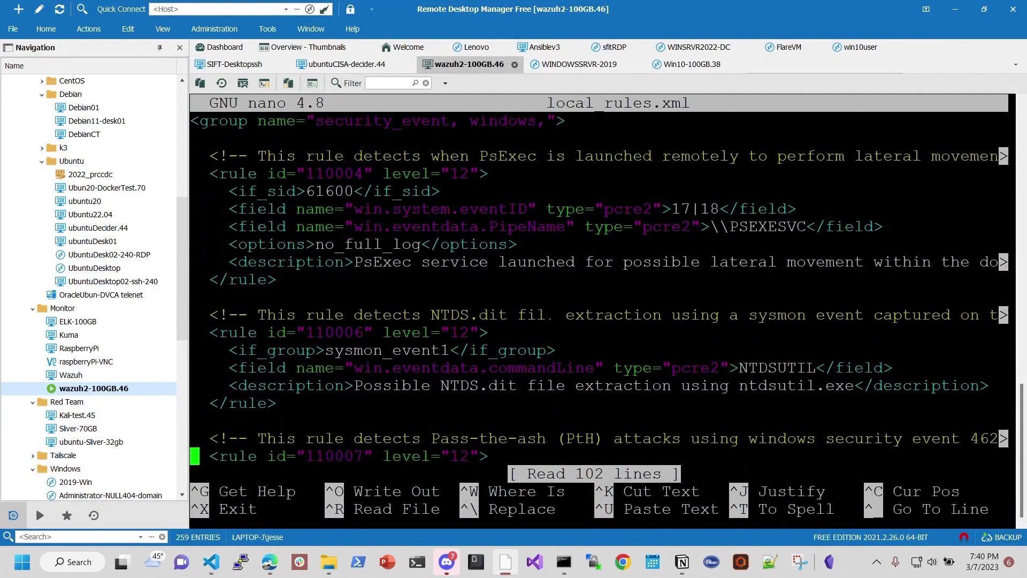
{"action": "key", "text": "Down"}
{"action": "key", "text": "Down"}
{"action": "key", "text": "Down"}
{"action": "key", "text": "Down"}
{"action": "key", "text": "Down"}
{"action": "key", "text": "Down"}
{"action": "key", "text": "Down"}
{"action": "key", "text": "Down"}
{"action": "key", "text": "Down"}
{"action": "key", "text": "Down"}
{"action": "key", "text": "Down"}
{"action": "key", "text": "Down"}
{"action": "key", "text": "Down"}
{"action": "key", "text": "Down"}
{"action": "key", "text": "Down"}
{"action": "key", "text": "Down"}
{"action": "key", "text": "Down"}
{"action": "key", "text": "Down"}
{"action": "key", "text": "Down"}
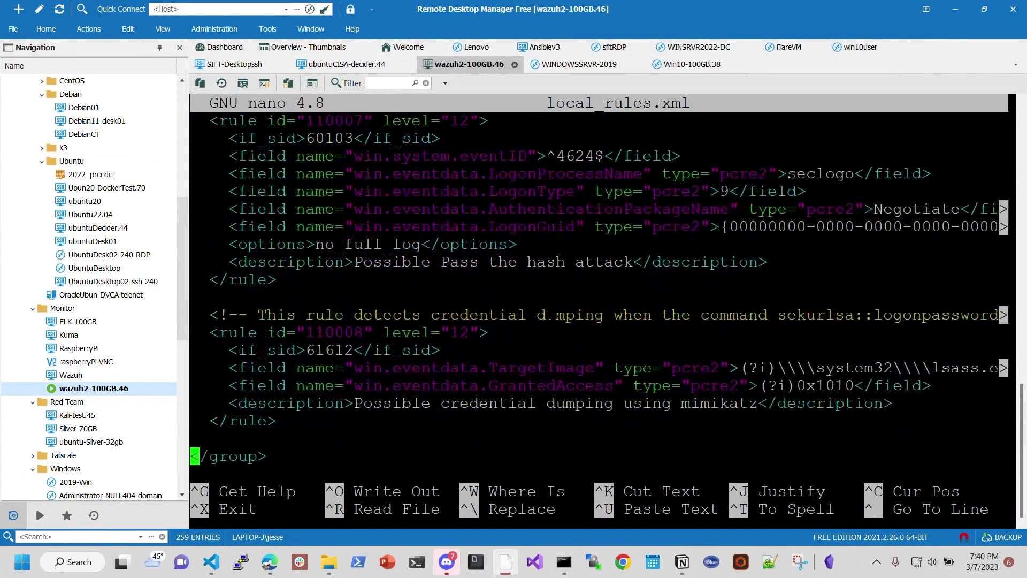
{"action": "key", "text": "Down"}
{"action": "key", "text": "Down"}
{"action": "key", "text": "Down"}
{"action": "key", "text": "Down"}
{"action": "key", "text": "Down"}
{"action": "key", "text": "Down"}
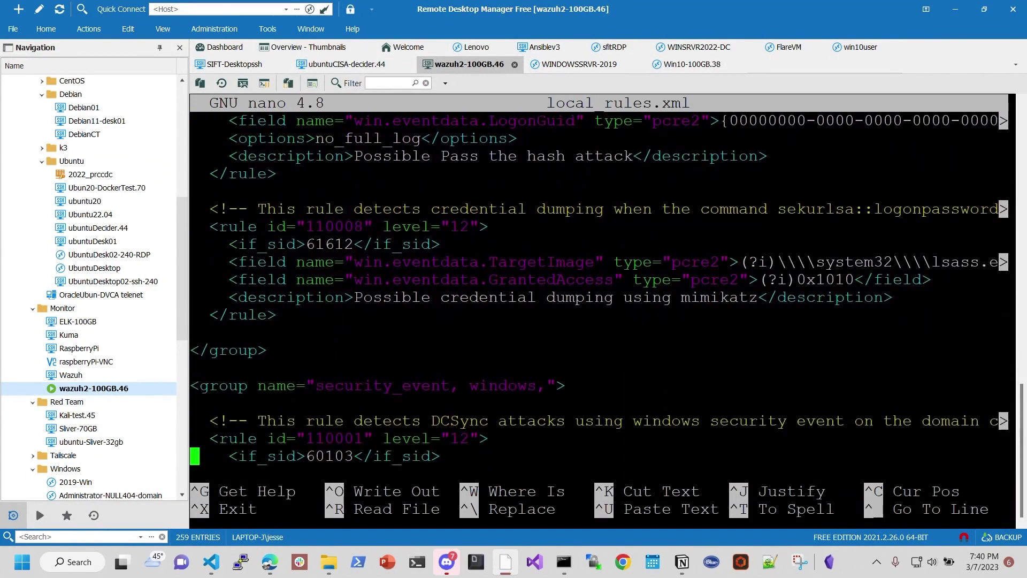
{"action": "key", "text": "Down"}
{"action": "key", "text": "Down"}
{"action": "key", "text": "Down"}
{"action": "key", "text": "Down"}
{"action": "key", "text": "Down"}
{"action": "key", "text": "Down"}
{"action": "key", "text": "Down"}
{"action": "key", "text": "Down"}
{"action": "key", "text": "Down"}
{"action": "key", "text": "Down"}
{"action": "key", "text": "Down"}
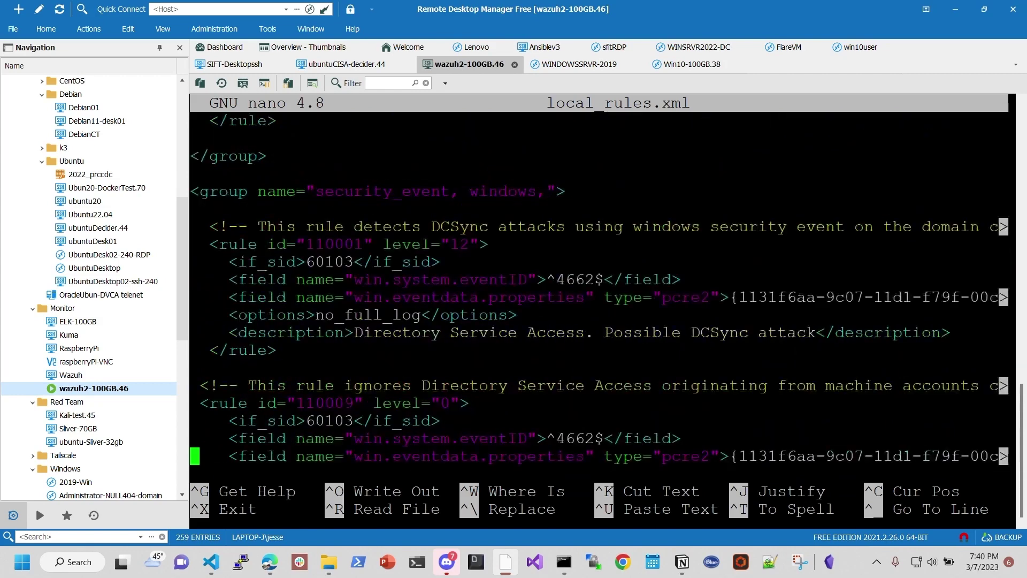
{"action": "key", "text": "Down"}
{"action": "key", "text": "Down"}
{"action": "key", "text": "Down"}
{"action": "key", "text": "Down"}
{"action": "key", "text": "Down"}
{"action": "key", "text": "Down"}
{"action": "key", "text": "Down"}
{"action": "key", "text": "Down"}
{"action": "key", "text": "Down"}
{"action": "key", "text": "Down"}
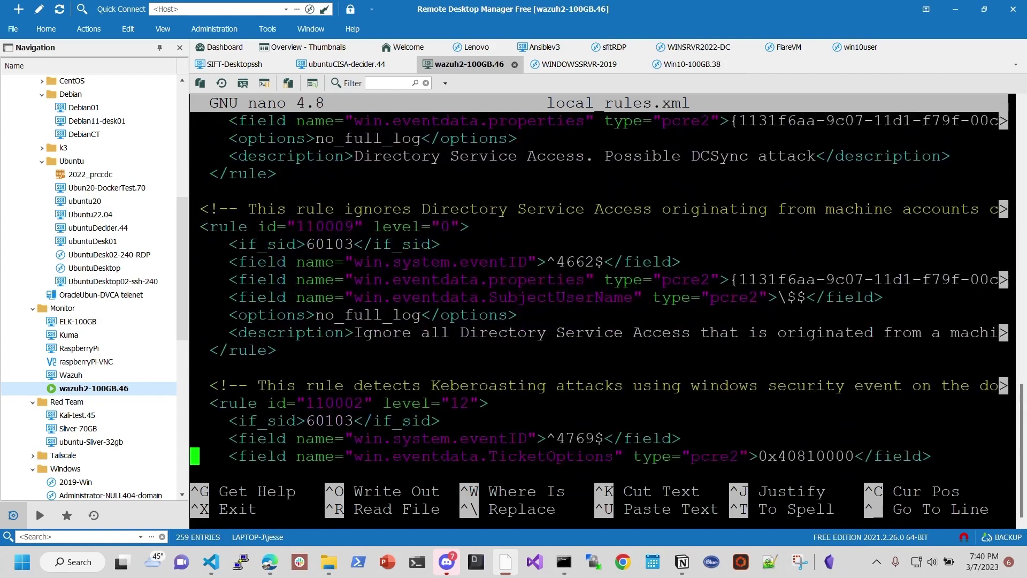
{"action": "key", "text": "Down"}
{"action": "key", "text": "Down"}
{"action": "key", "text": "Down"}
{"action": "key", "text": "Down"}
{"action": "key", "text": "Down"}
{"action": "key", "text": "Down"}
{"action": "key", "text": "Down"}
{"action": "key", "text": "Down"}
{"action": "key", "text": "Down"}
{"action": "key", "text": "Down"}
{"action": "key", "text": "Down"}
{"action": "key", "text": "Down"}
{"action": "key", "text": "Down"}
{"action": "key", "text": "Down"}
{"action": "key", "text": "Down"}
{"action": "key", "text": "Down"}
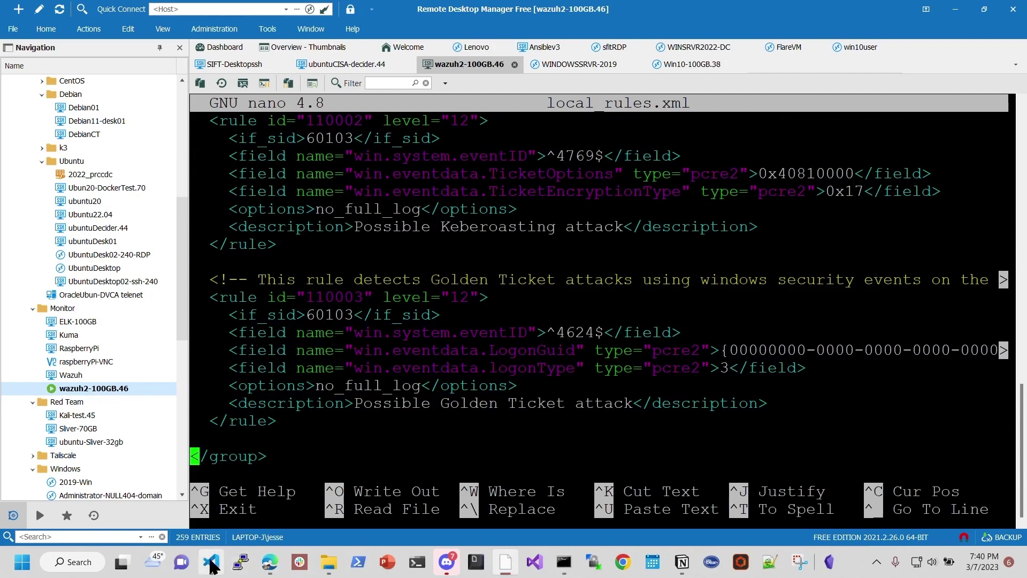
Step: In the Wazuh blog, review the DCSync, Kerberoasting and Golden Ticket rule comments
{"action": "mouse_move", "coordinate": [269, 560]}
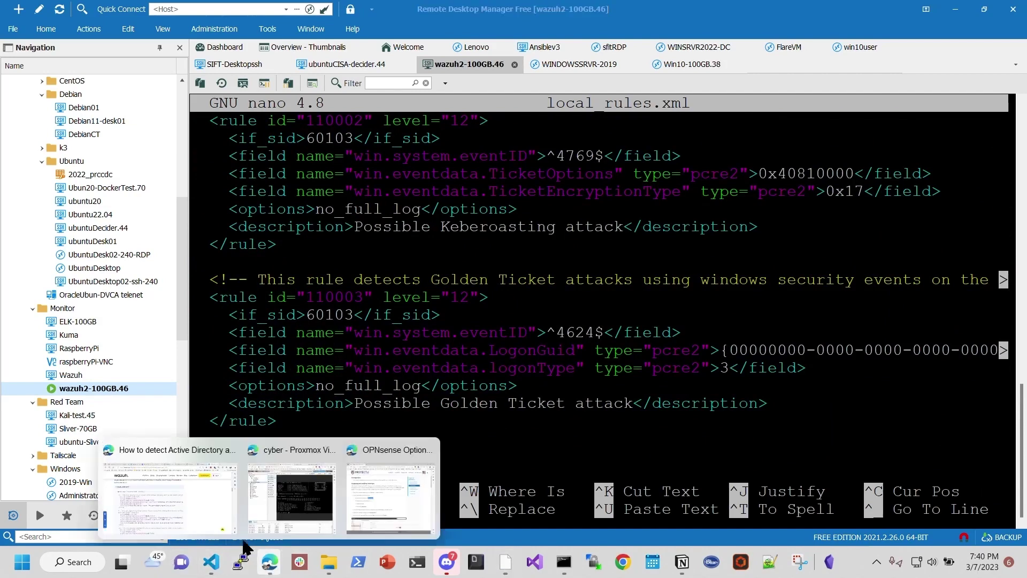
{"action": "left_click", "coordinate": [198, 485]}
{"action": "scroll", "coordinate": [320, 362], "scroll_direction": "down", "scroll_amount": 1}
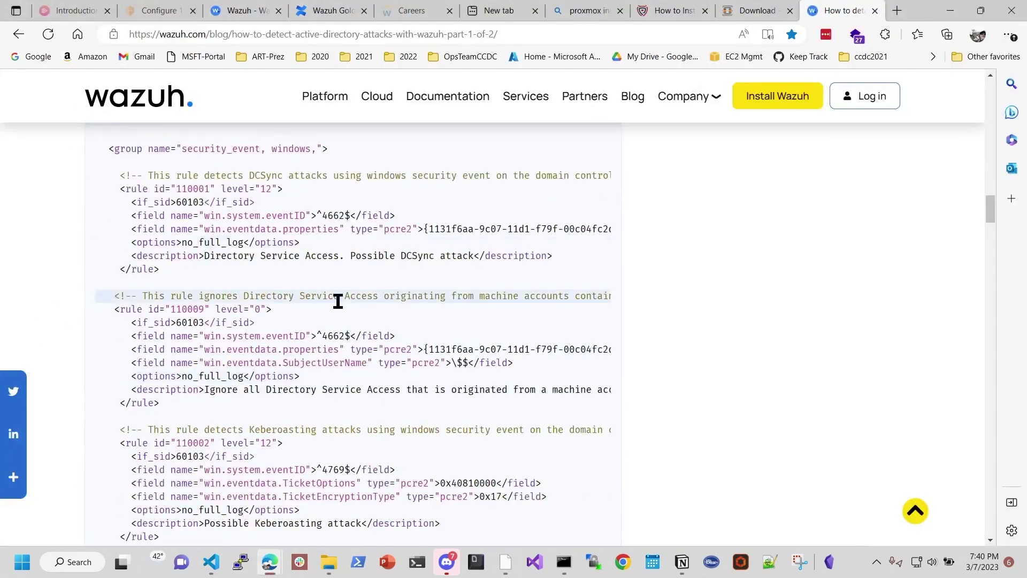
{"action": "left_click_drag", "start_coordinate": [250, 175], "coordinate": [311, 176]}
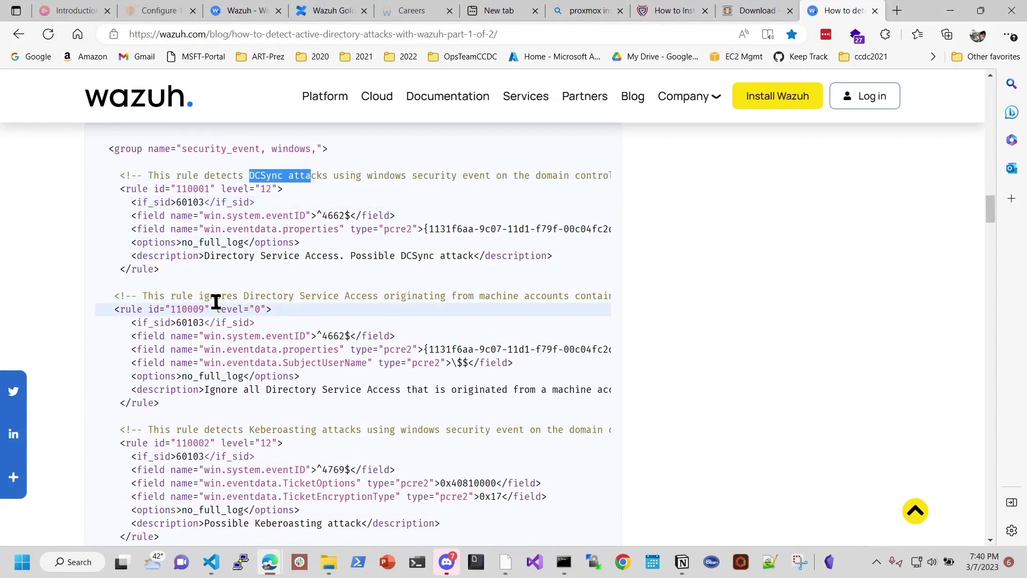
{"action": "scroll", "coordinate": [321, 316], "scroll_direction": "down", "scroll_amount": 1}
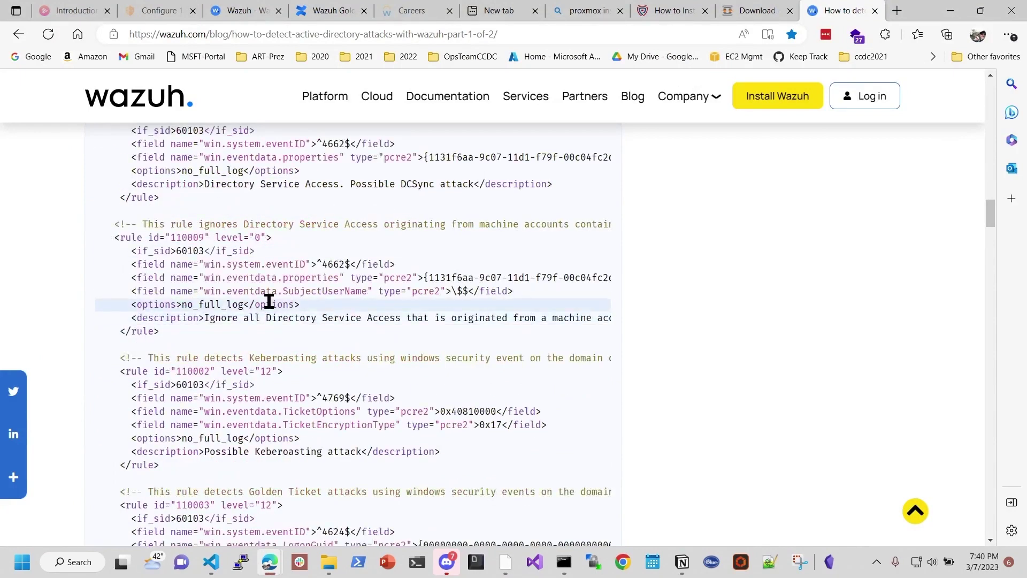
{"action": "left_click_drag", "start_coordinate": [248, 356], "coordinate": [110, 356]}
{"action": "scroll", "coordinate": [367, 395], "scroll_direction": "down", "scroll_amount": 2}
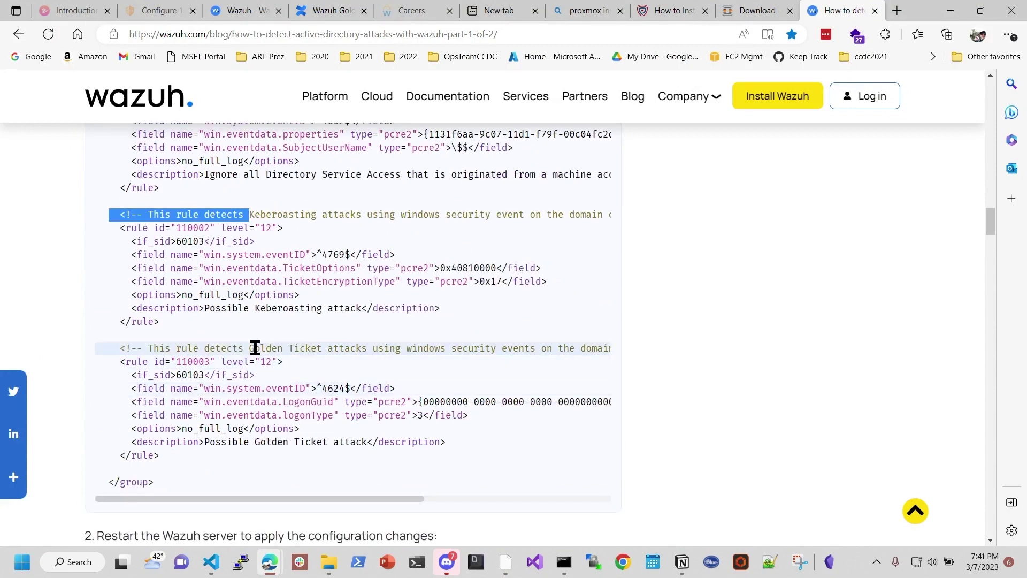
{"action": "left_click_drag", "start_coordinate": [255, 348], "coordinate": [109, 348]}
{"action": "scroll", "coordinate": [353, 355], "scroll_direction": "down", "scroll_amount": 1}
{"action": "scroll", "coordinate": [353, 356], "scroll_direction": "up", "scroll_amount": 5}
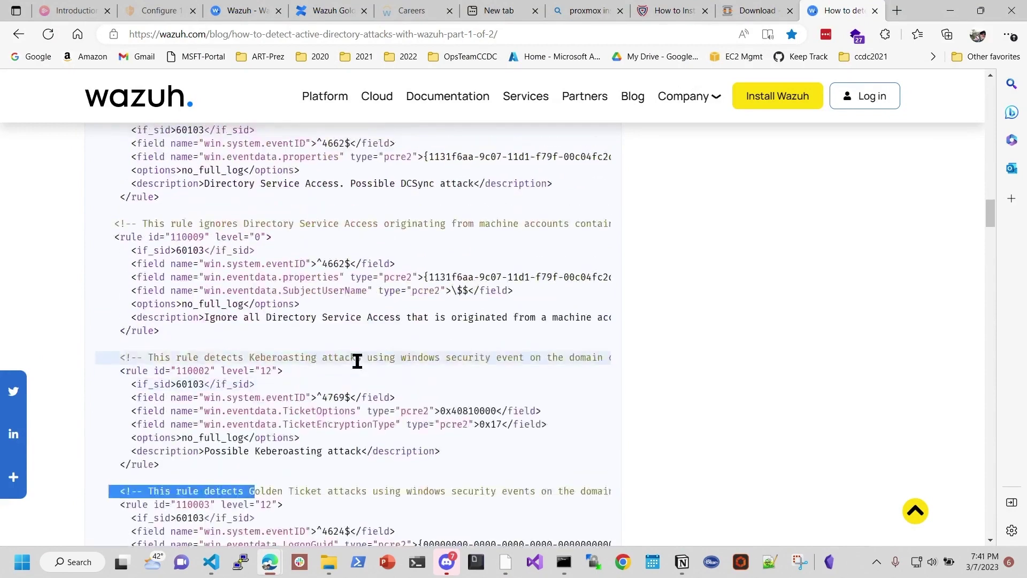
{"action": "scroll", "coordinate": [362, 367], "scroll_direction": "down", "scroll_amount": 1}
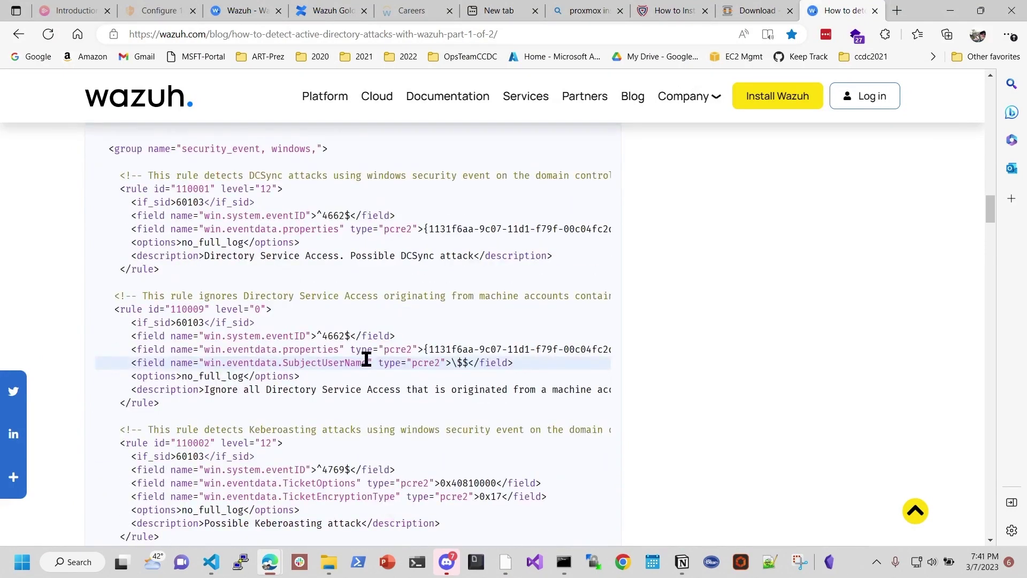
{"action": "scroll", "coordinate": [367, 359], "scroll_direction": "up", "scroll_amount": 1}
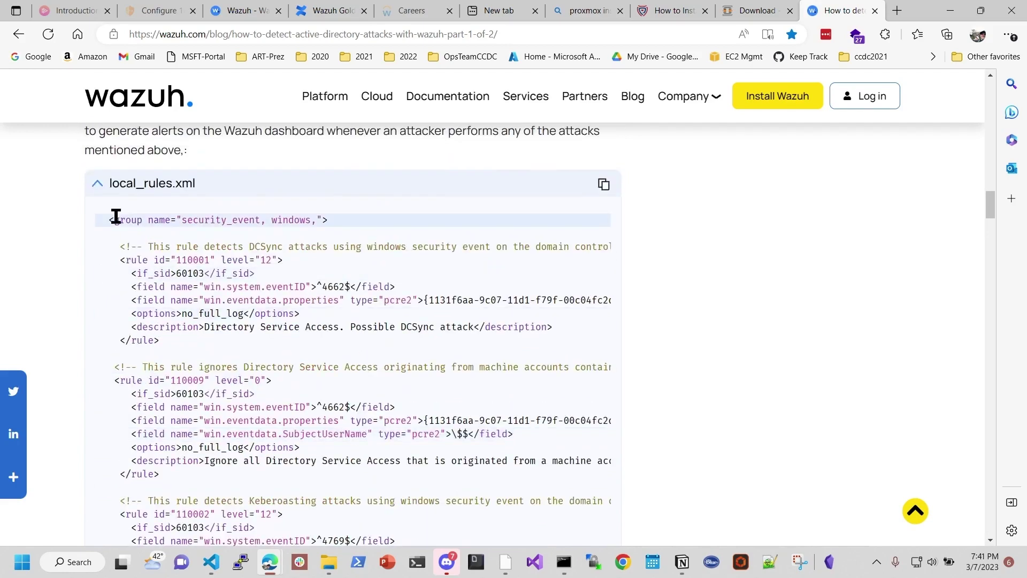
Step: Copy the 'systemctl restart wazuh-manager' command and return to the Wazuh server terminal
{"action": "left_click_drag", "start_coordinate": [110, 218], "coordinate": [280, 260]}
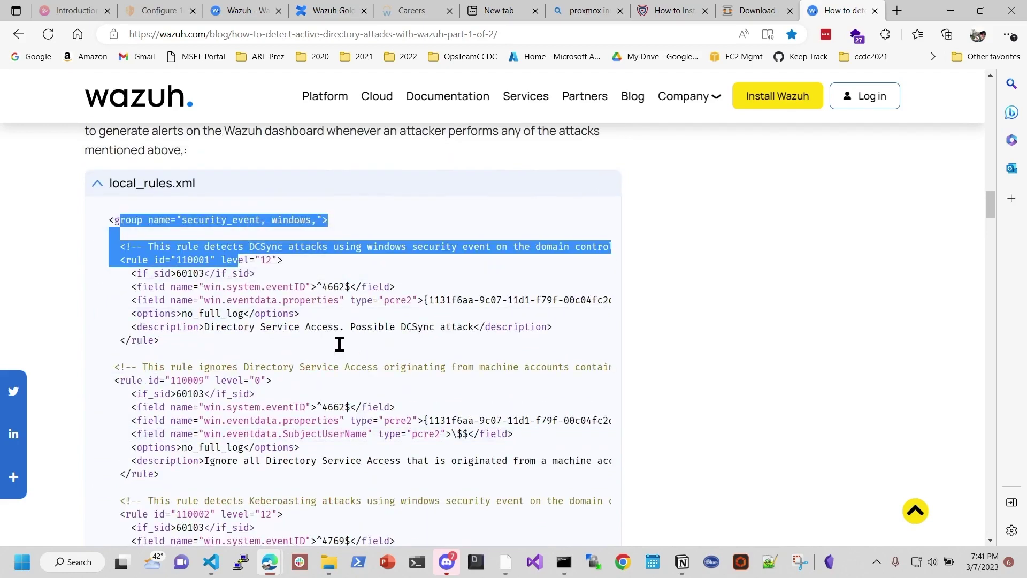
{"action": "scroll", "coordinate": [339, 344], "scroll_direction": "down", "scroll_amount": 3}
{"action": "scroll", "coordinate": [339, 344], "scroll_direction": "down", "scroll_amount": 5}
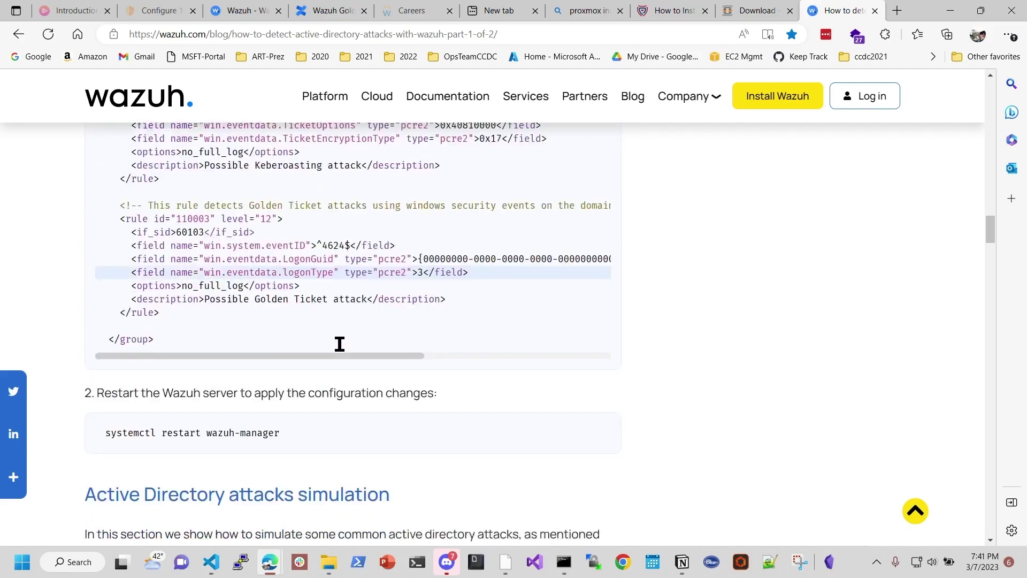
{"action": "scroll", "coordinate": [340, 344], "scroll_direction": "up", "scroll_amount": 1}
{"action": "left_click_drag", "start_coordinate": [284, 218], "coordinate": [103, 217]}
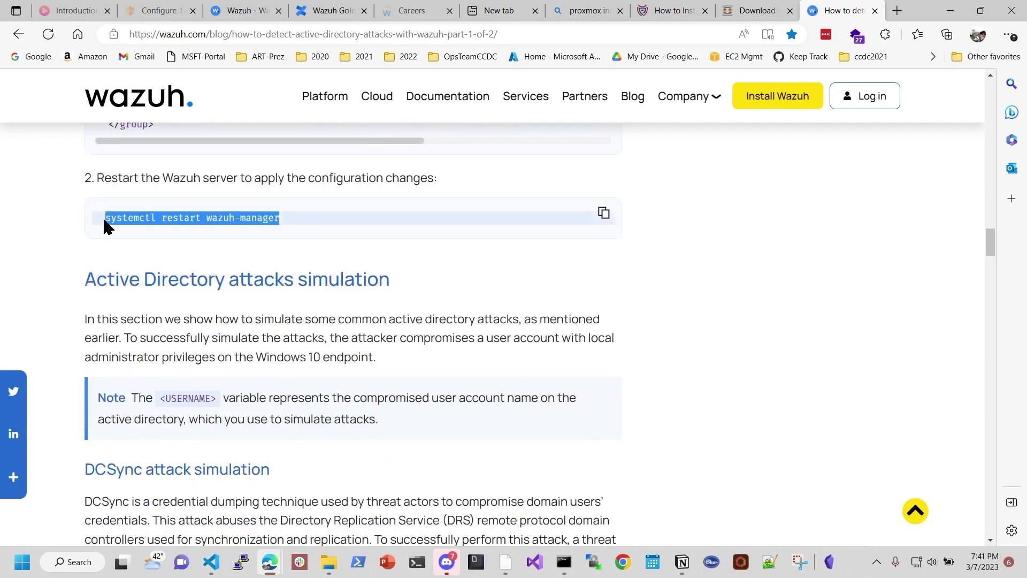
{"action": "right_click", "coordinate": [229, 220]}
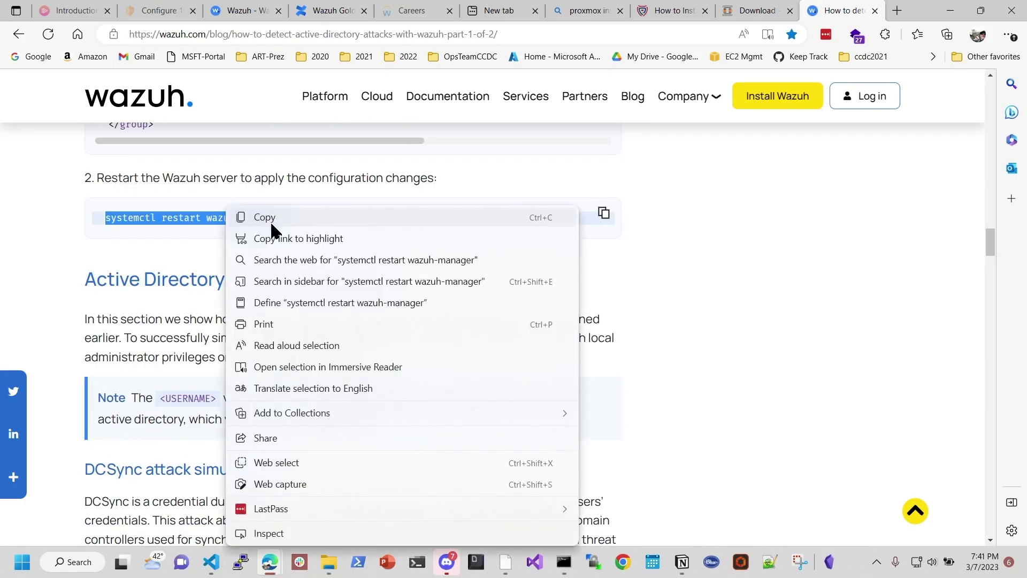
{"action": "left_click", "coordinate": [271, 217]}
{"action": "left_click", "coordinate": [506, 562]}
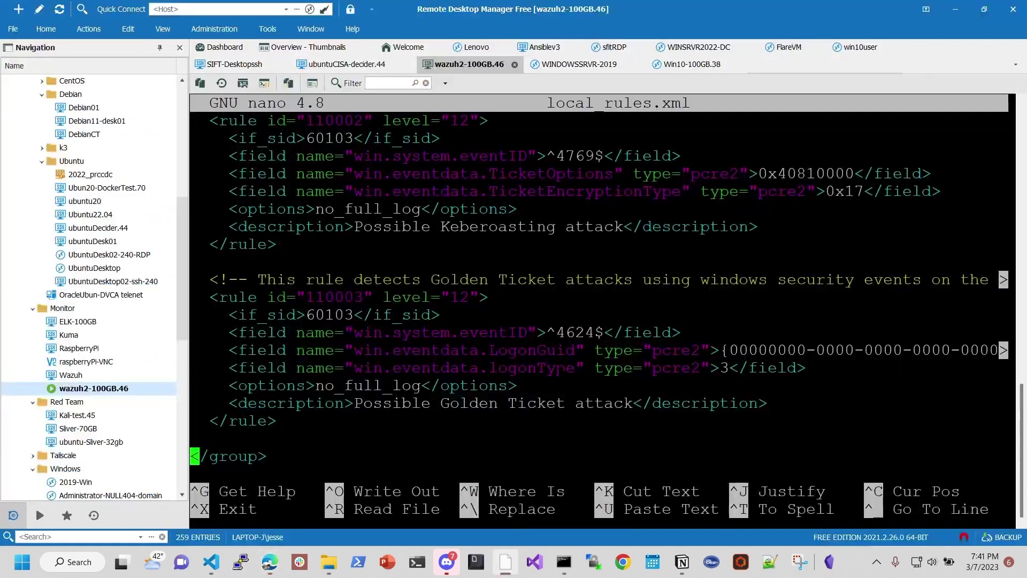
Step: Exit nano and run the pasted 'systemctl restart wazuh-manager' command
{"action": "key", "text": "ctrl+x"}
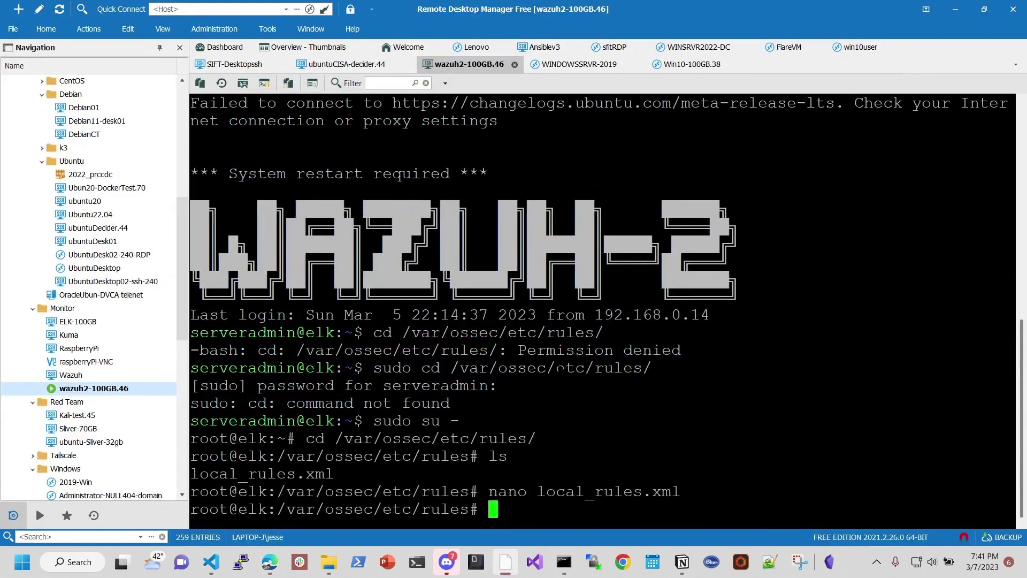
{"action": "key", "text": "ctrl+v"}
{"action": "key", "text": "Return"}
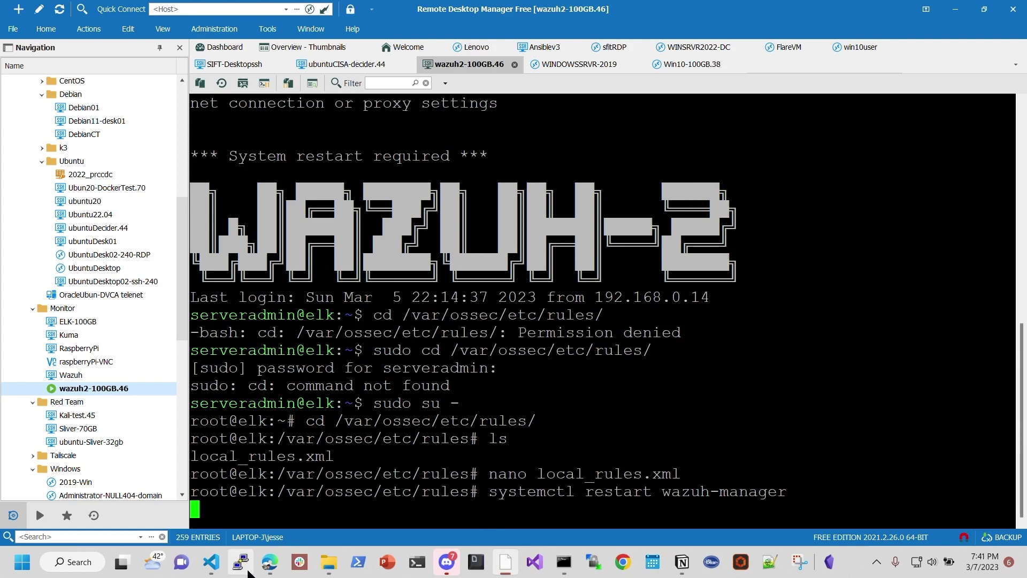
Step: Scroll the Wazuh blog to the attacks simulation section showing the mimikatz lsadump::dcsync command
{"action": "mouse_move", "coordinate": [269, 562]}
{"action": "left_click", "coordinate": [170, 484]}
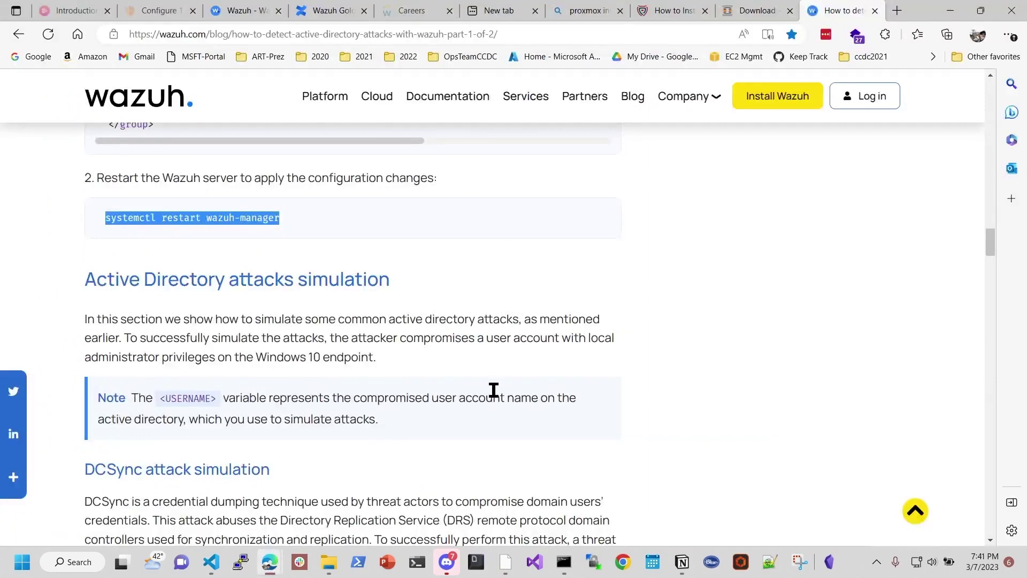
{"action": "scroll", "coordinate": [492, 391], "scroll_direction": "down", "scroll_amount": 1}
{"action": "scroll", "coordinate": [417, 266], "scroll_direction": "down", "scroll_amount": 1}
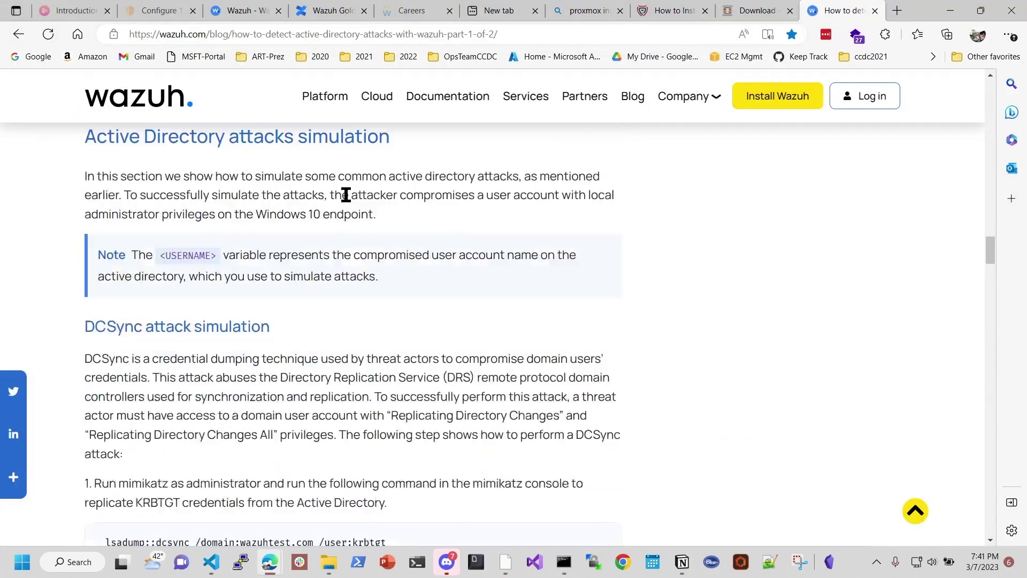
{"action": "left_click_drag", "start_coordinate": [229, 140], "coordinate": [390, 138]}
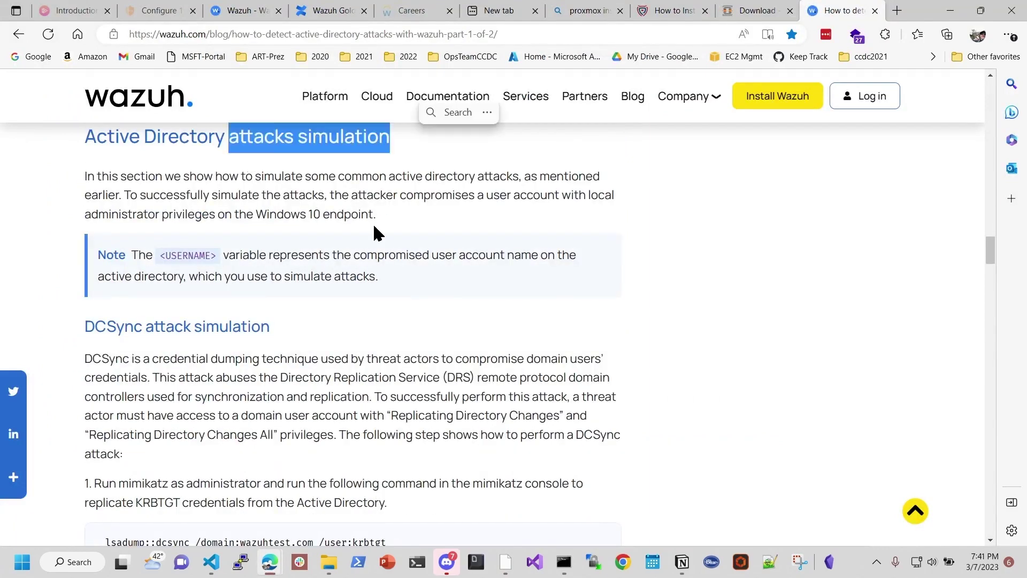
{"action": "scroll", "coordinate": [362, 306], "scroll_direction": "down", "scroll_amount": 1}
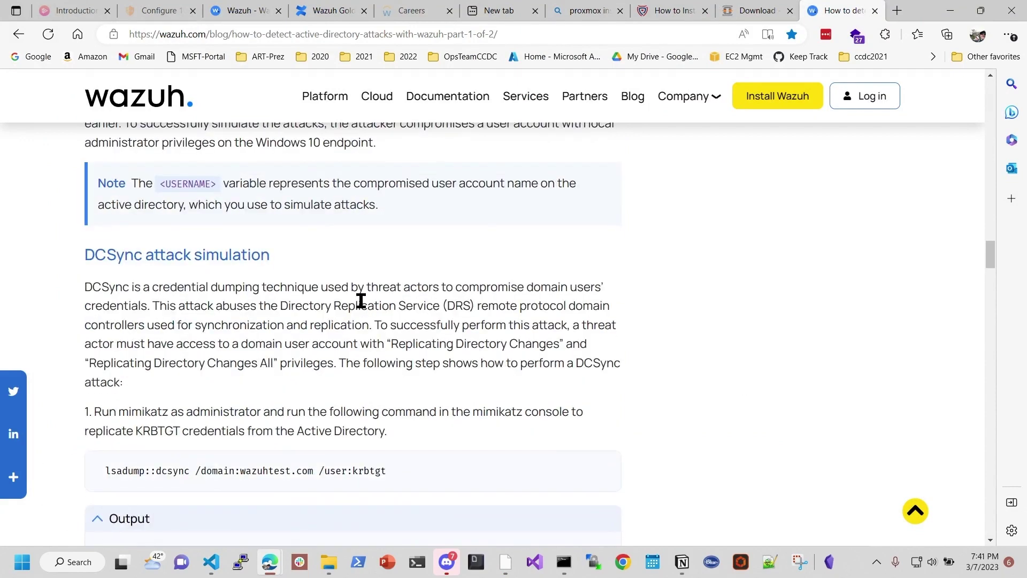
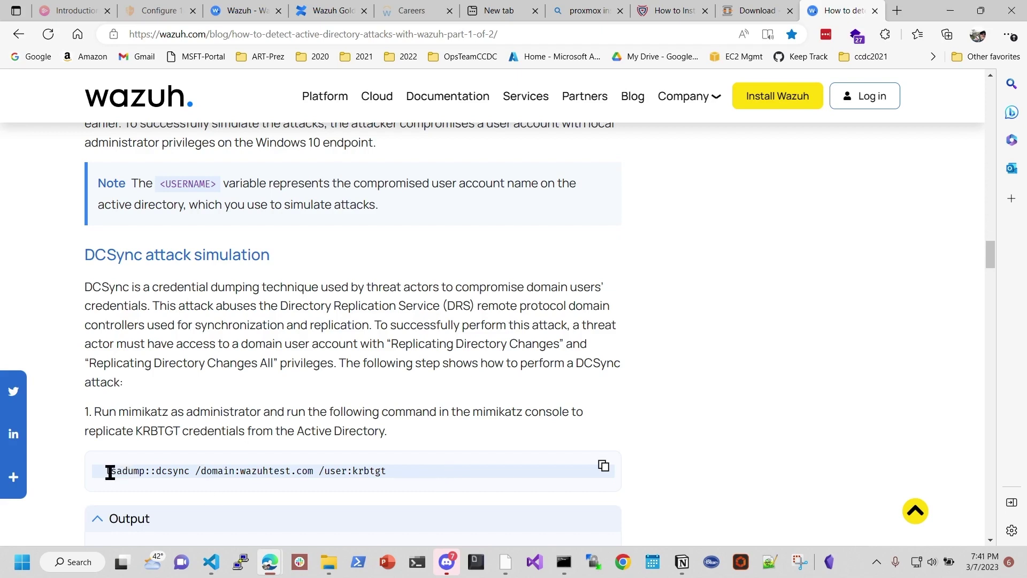
Step: Highlight the lsadump module, wazuhtest.com domain and krbtgt user in the DCSync mimikatz command
{"action": "left_click_drag", "start_coordinate": [110, 471], "coordinate": [145, 472]}
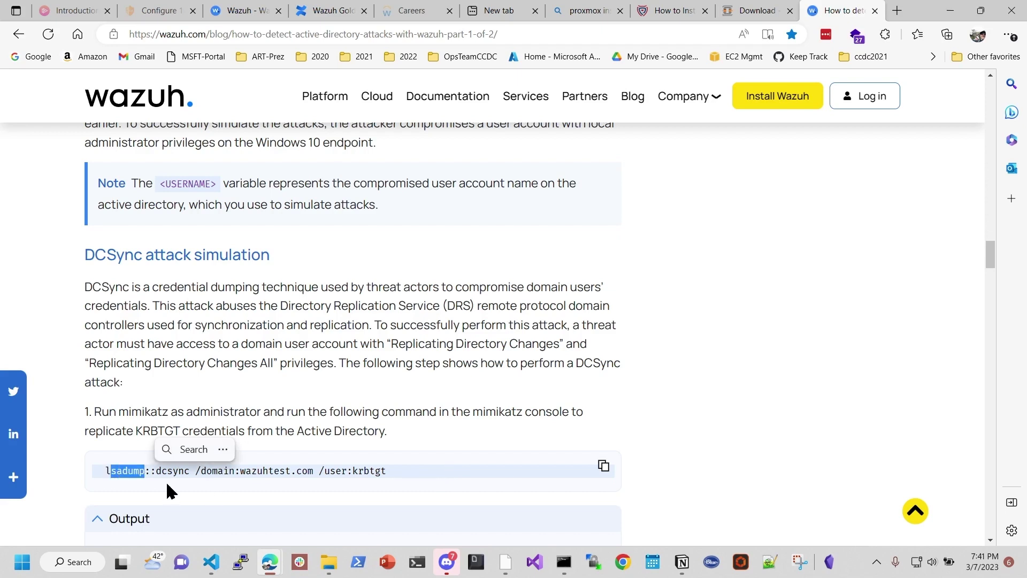
{"action": "left_click_drag", "start_coordinate": [235, 472], "coordinate": [314, 472]}
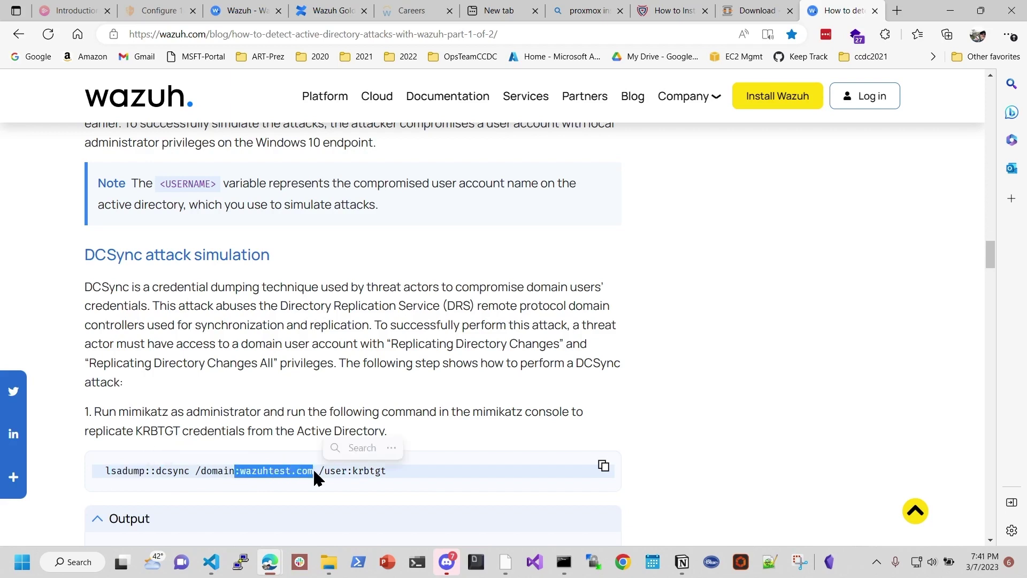
{"action": "left_click", "coordinate": [353, 475]}
{"action": "left_click_drag", "start_coordinate": [348, 472], "coordinate": [393, 471]}
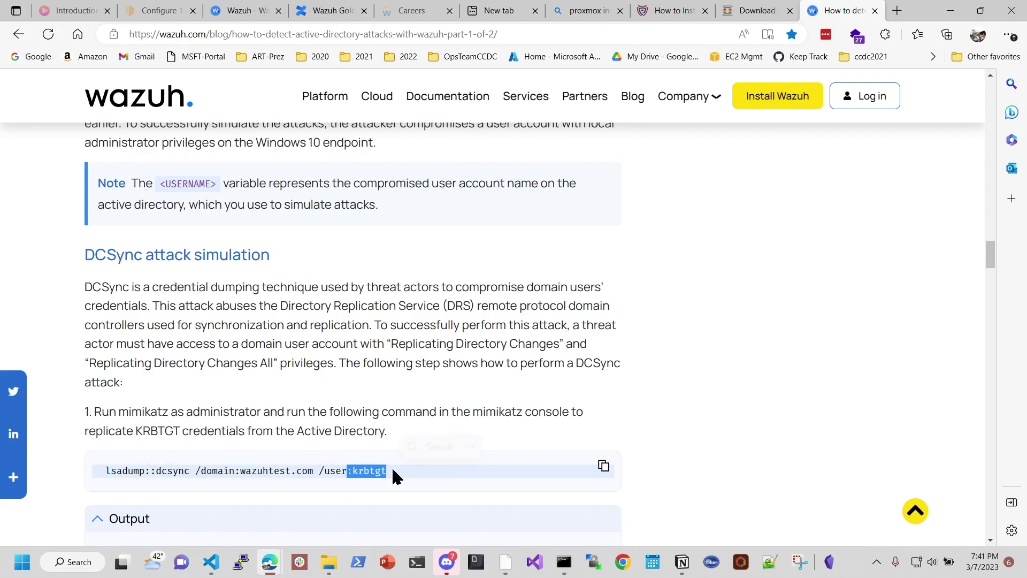
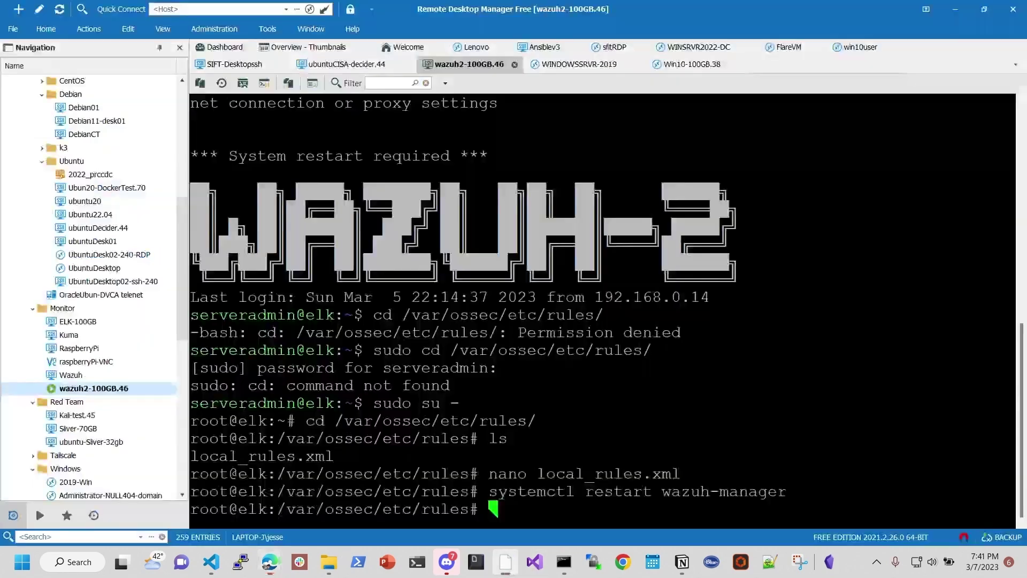
Step: Select the wazuh-manager restart command text on the server session
{"action": "left_click_drag", "start_coordinate": [489, 492], "coordinate": [725, 494]}
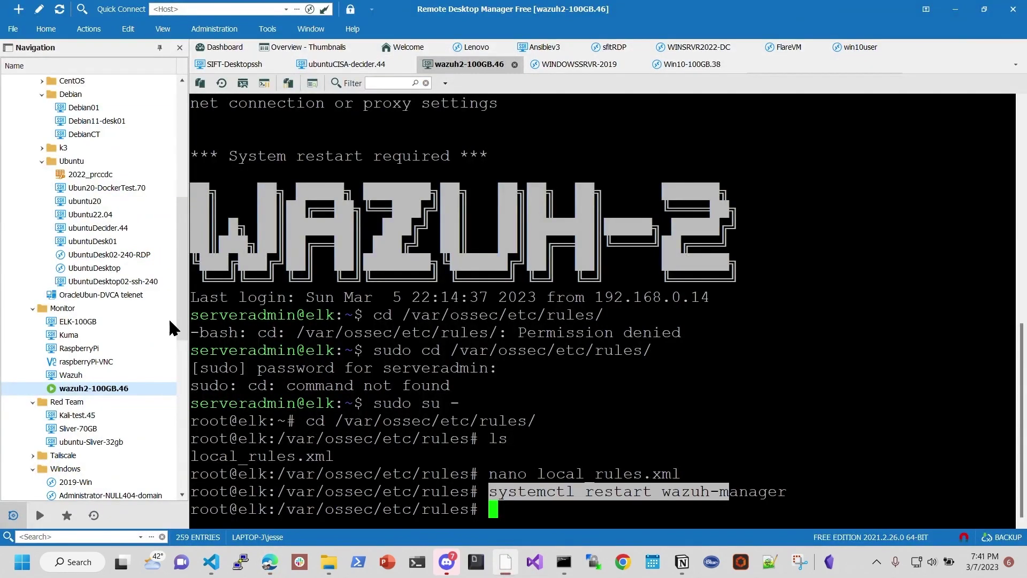
{"action": "scroll", "coordinate": [132, 363], "scroll_direction": "down", "scroll_amount": 5}
{"action": "scroll", "coordinate": [130, 361], "scroll_direction": "down", "scroll_amount": 2}
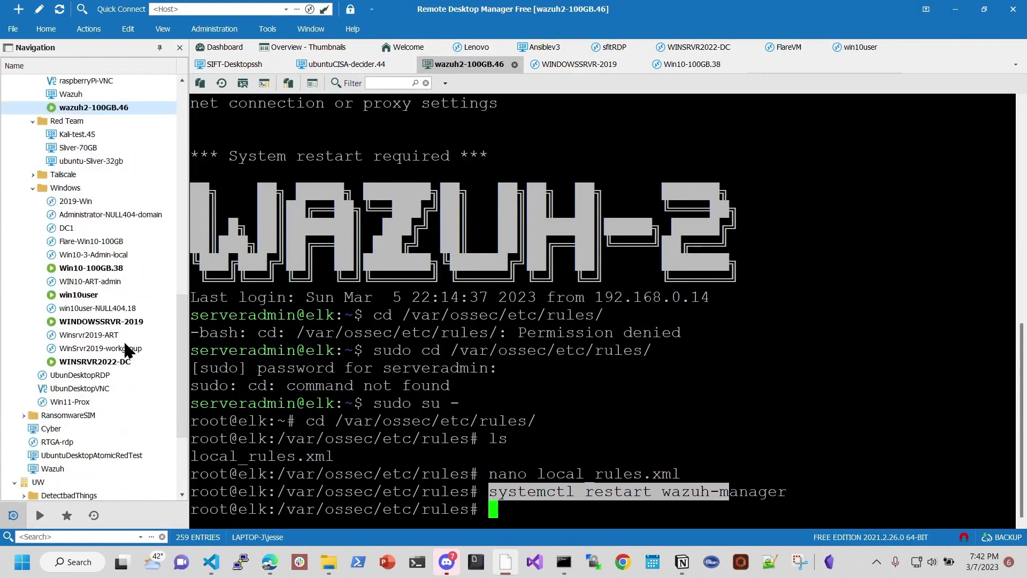
Step: Open the win10user remote session and list the current home folder with cd ~ and ls
{"action": "left_click", "coordinate": [97, 299]}
{"action": "double_click", "coordinate": [97, 298]}
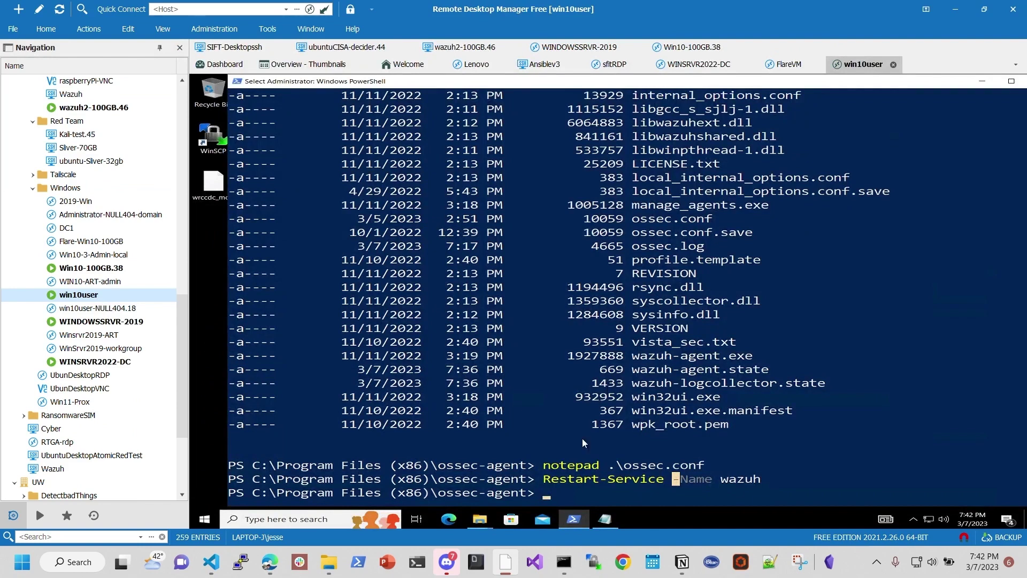
{"action": "type", "text": "cd ~"}
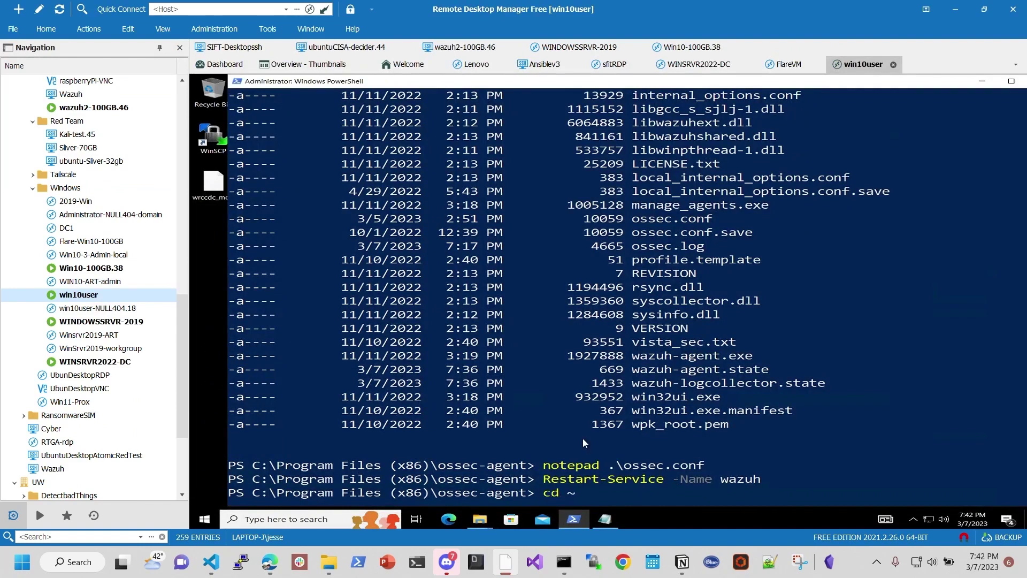
{"action": "key", "text": "Return"}
{"action": "type", "text": "ls"}
{"action": "key", "text": "Return"}
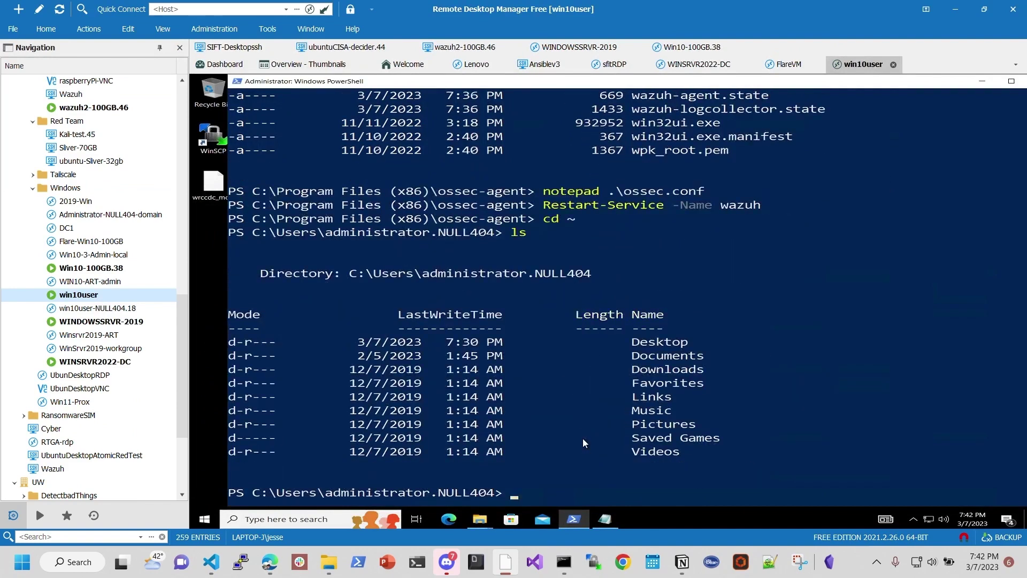
Step: Enter the Downloads folder under the current home directory
{"action": "type", "text": "cd .\\"}
{"action": "type", "text": "Down"}
{"action": "key", "text": "Tab"}
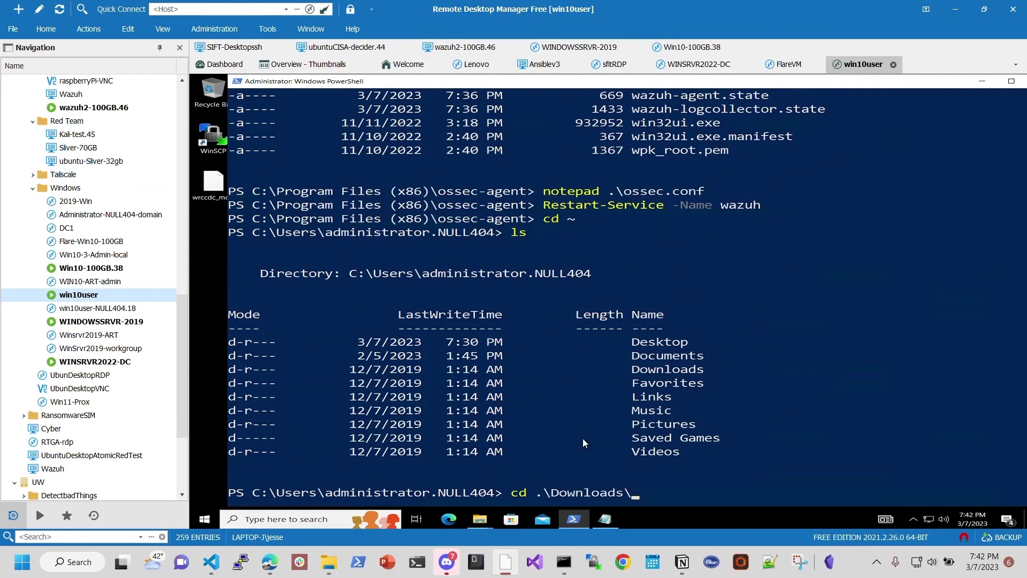
{"action": "key", "text": "Return"}
{"action": "type", "text": "ls"}
{"action": "key", "text": "Return"}
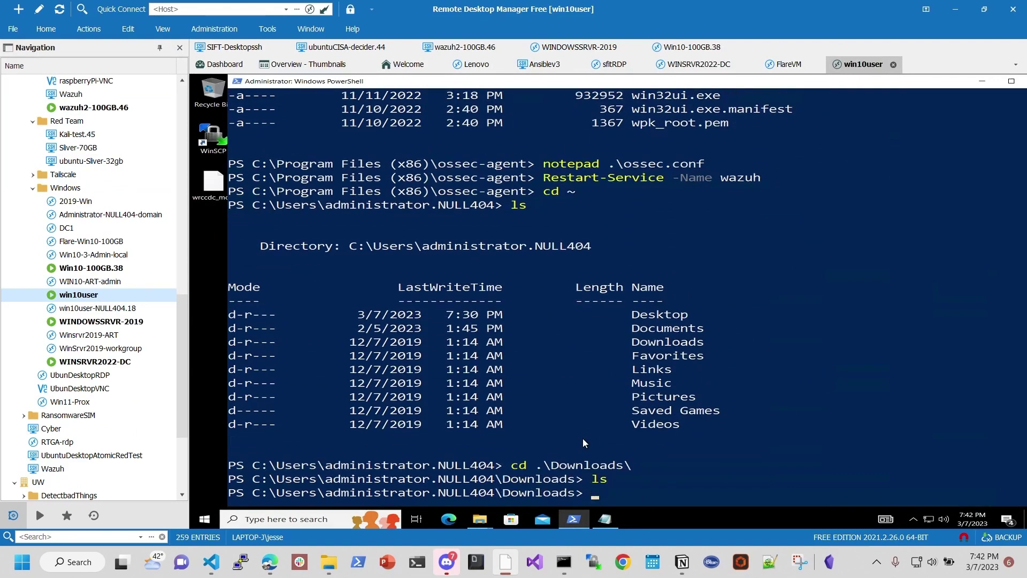
Step: Change to C:\Users\win10user and list its contents
{"action": "type", "text": "cd .."}
{"action": "key", "text": "BackSpace"}
{"action": "key", "text": "BackSpace"}
{"action": "type", "text": "c:\\us"}
{"action": "key", "text": "Tab"}
{"action": "type", "text": "wi"}
{"action": "key", "text": "Tab"}
{"action": "key", "text": "Return"}
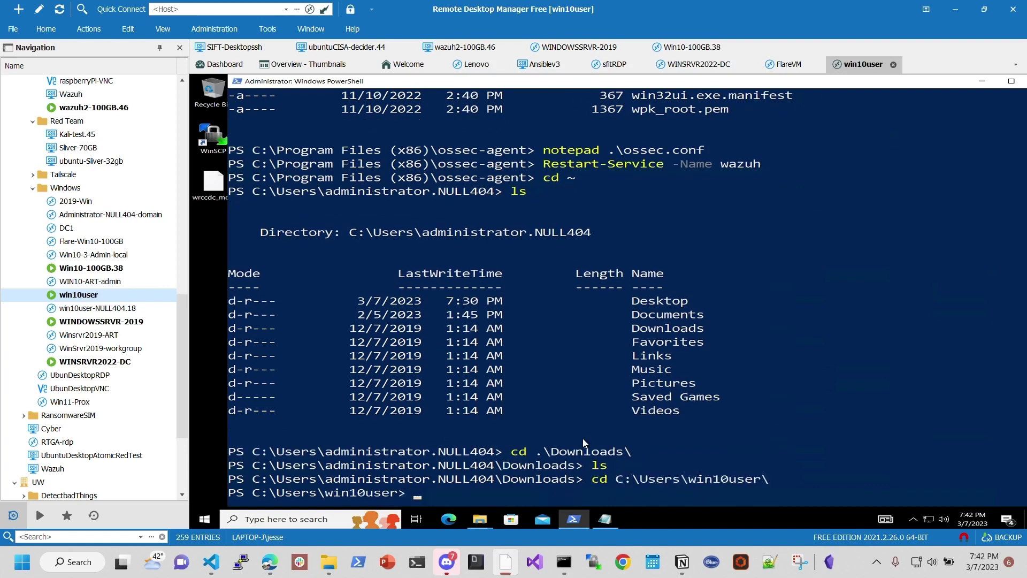
{"action": "type", "text": "ls"}
{"action": "key", "text": "Return"}
Step: Move into win10user's Downloads folder and list it, showing only desktop.ini
{"action": "type", "text": "cd dow"}
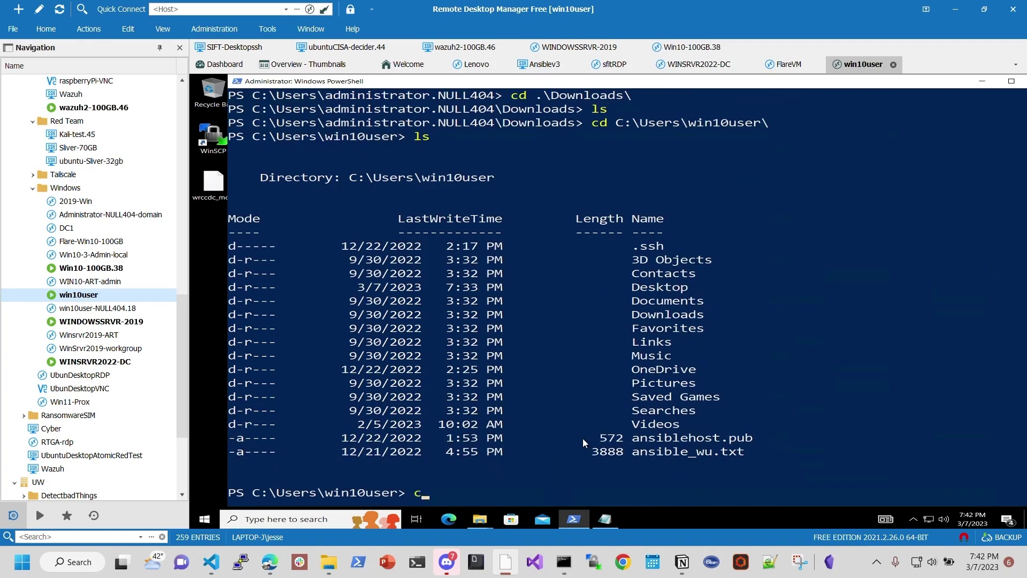
{"action": "key", "text": "Tab"}
{"action": "key", "text": "Return"}
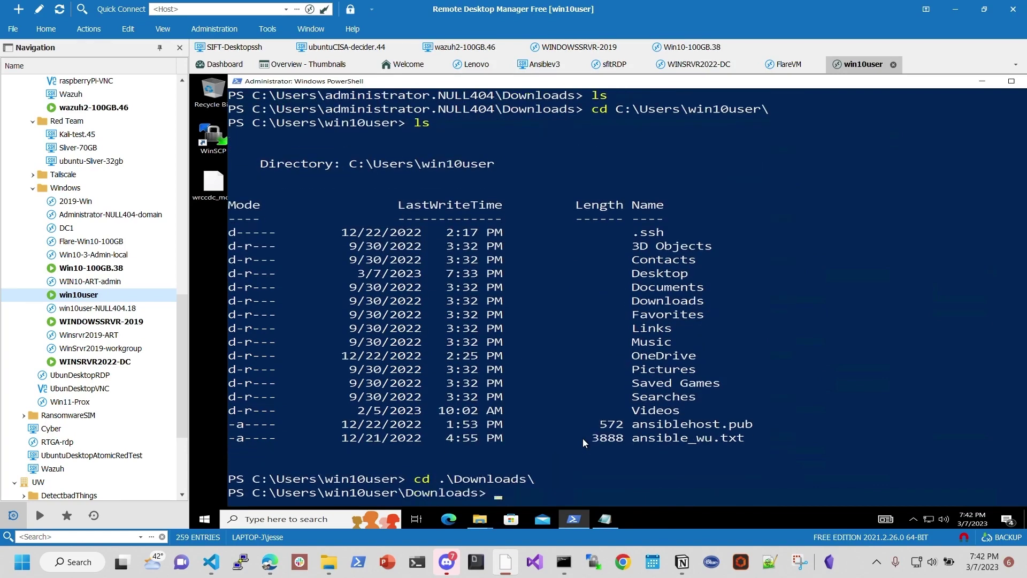
{"action": "type", "text": "ls"}
{"action": "key", "text": "Return"}
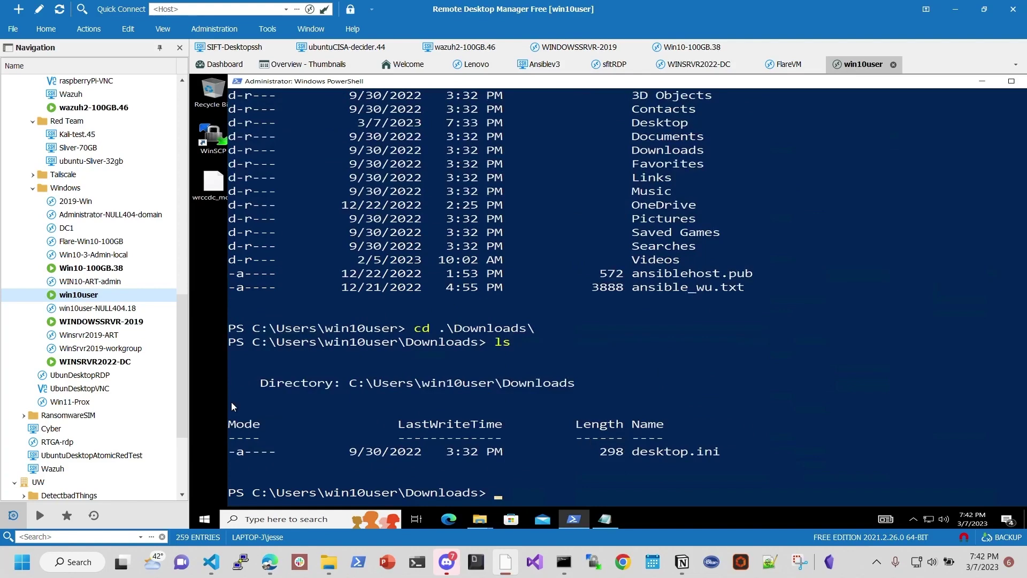
Step: List the win10user Desktop folder with dir, showing Sysmon.exe, sysmonconfig.xml and images
{"action": "left_click", "coordinate": [480, 519]}
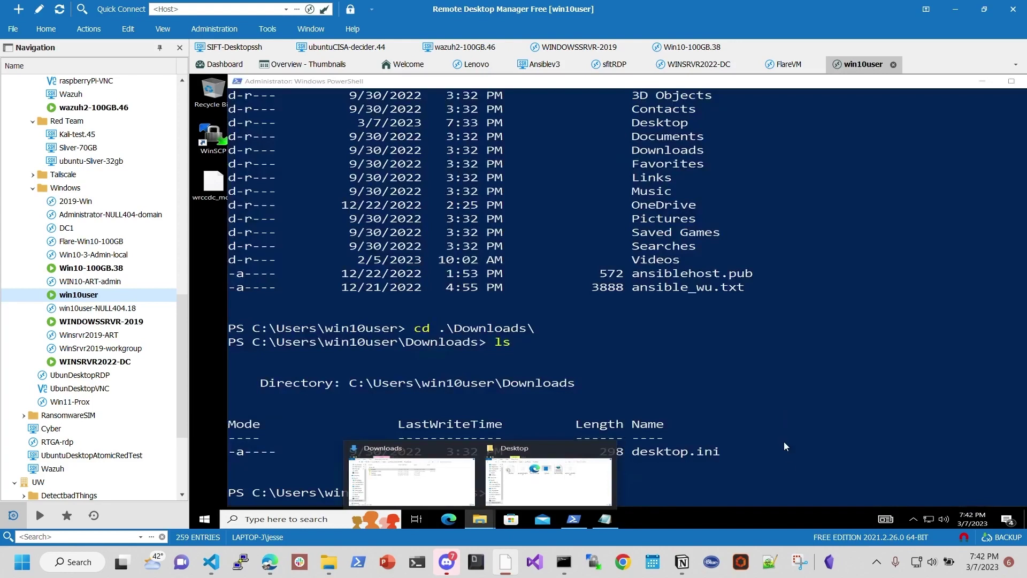
{"action": "left_click", "coordinate": [786, 449]}
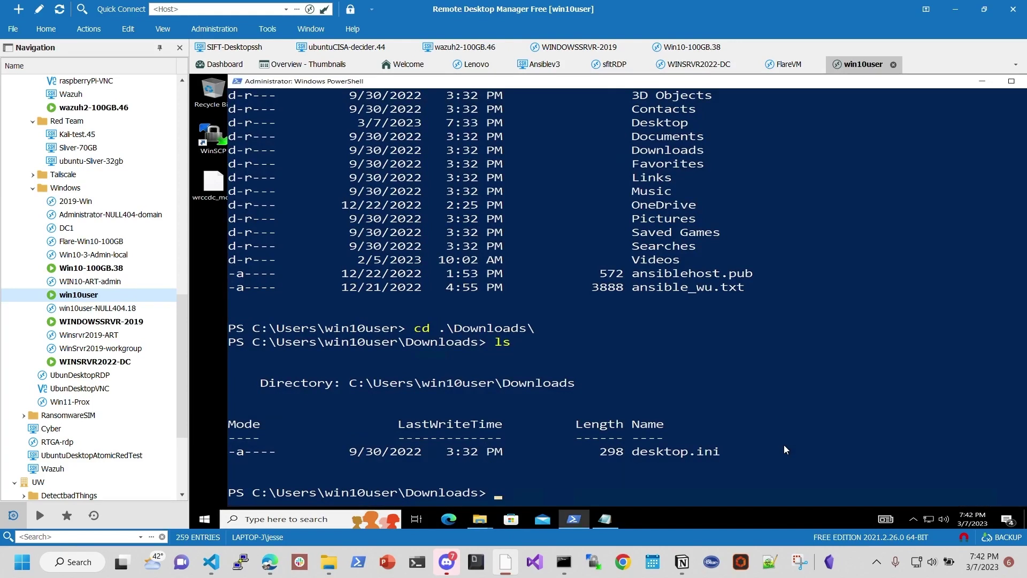
{"action": "type", "text": "cd ../Des"}
{"action": "key", "text": "Tab"}
{"action": "key", "text": "Return"}
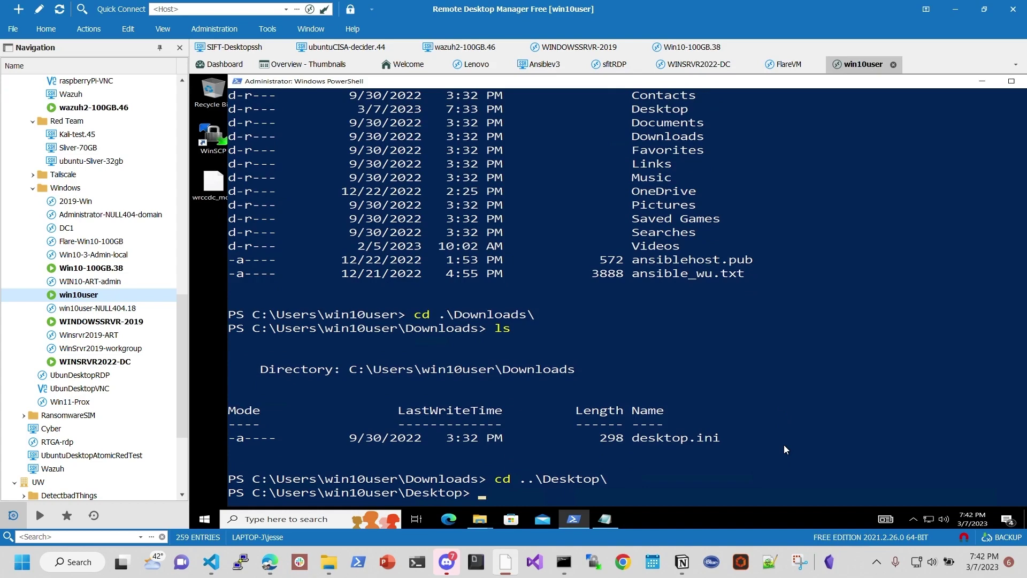
{"action": "type", "text": "dir"}
{"action": "key", "text": "Return"}
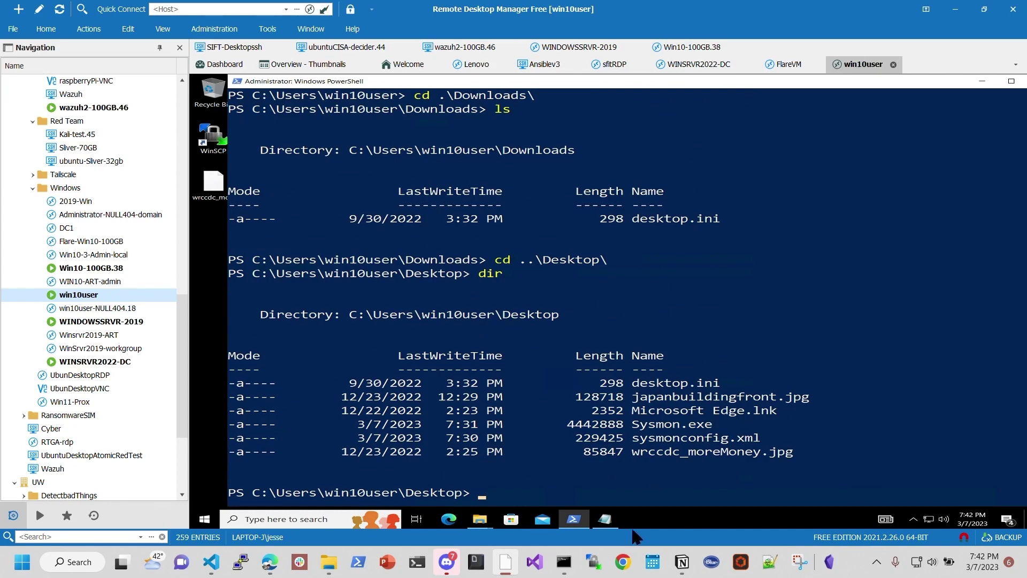
{"action": "mouse_move", "coordinate": [479, 520]}
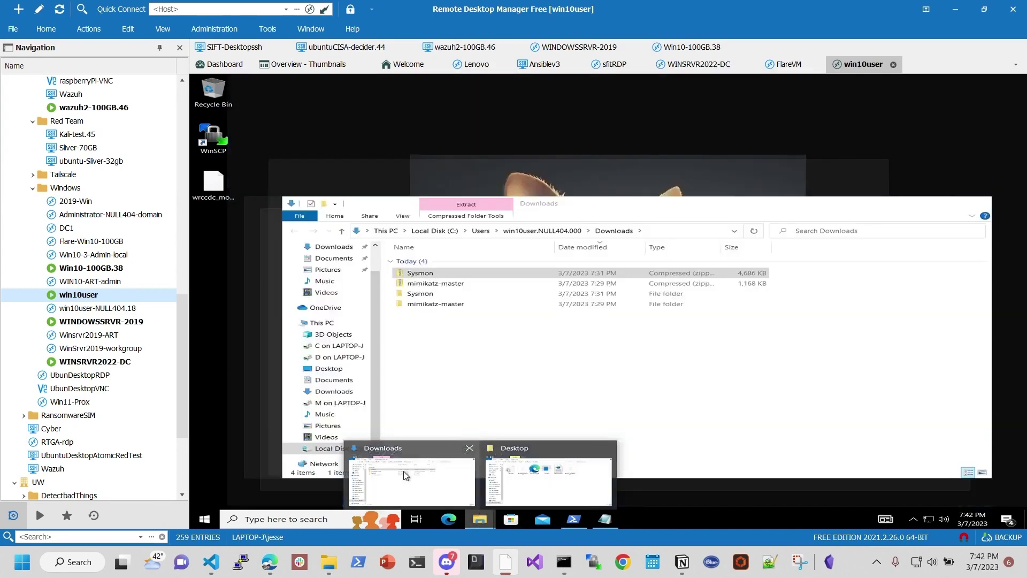
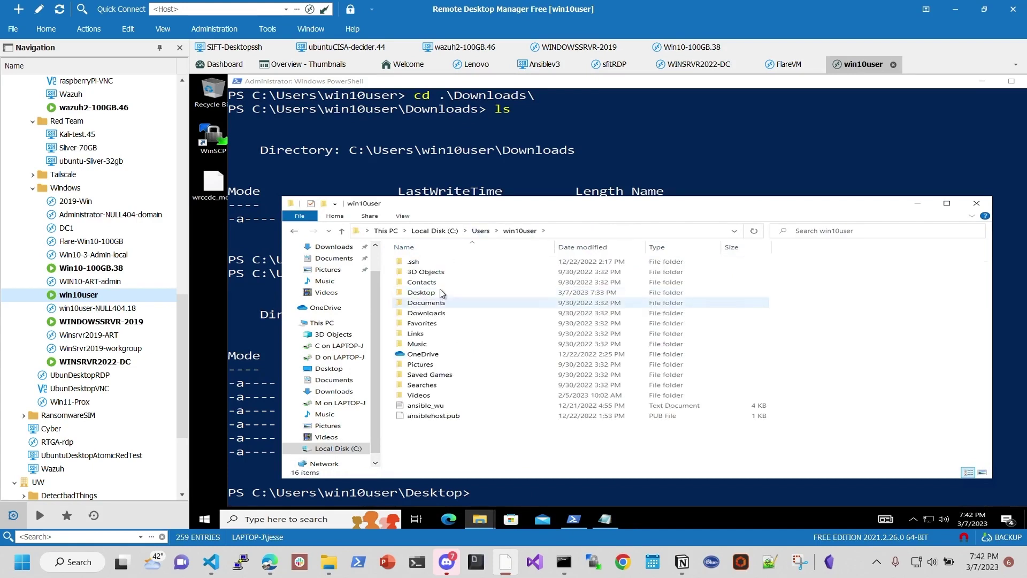
Step: Paste the mimikatz-master folder into win10user's Desktop folder in File Explorer
{"action": "double_click", "coordinate": [436, 293]}
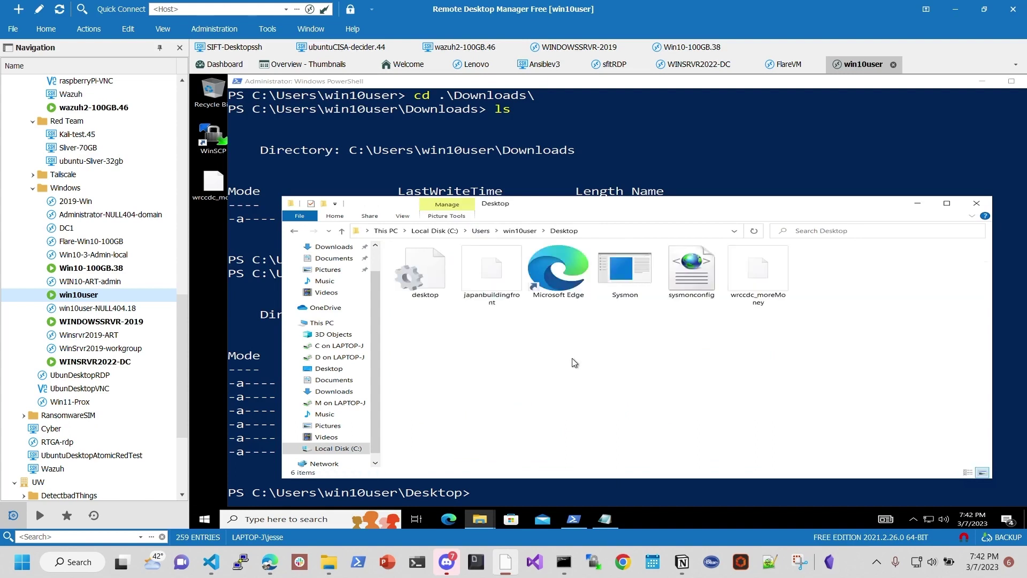
{"action": "right_click", "coordinate": [638, 360]}
{"action": "left_click", "coordinate": [666, 423]}
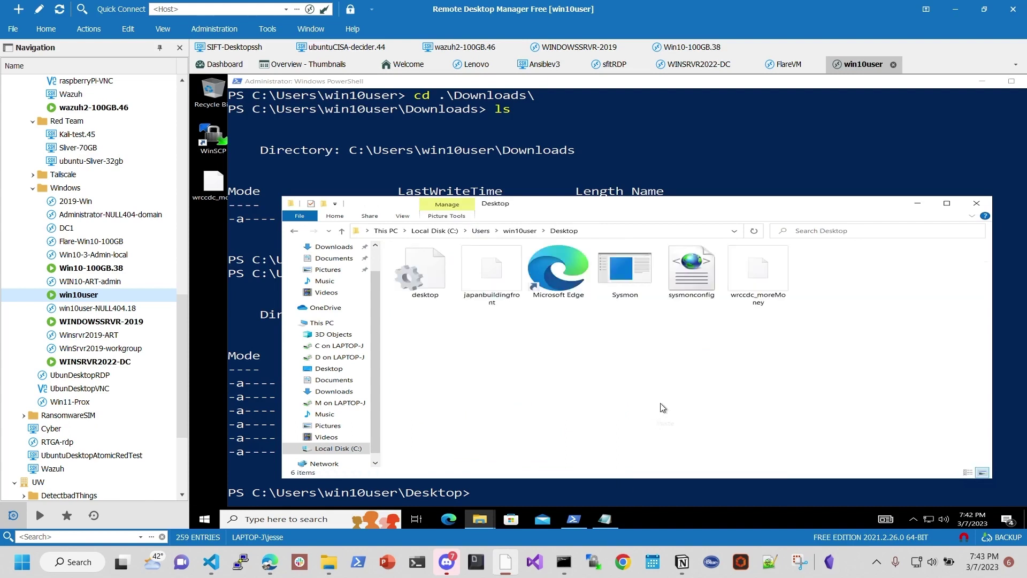
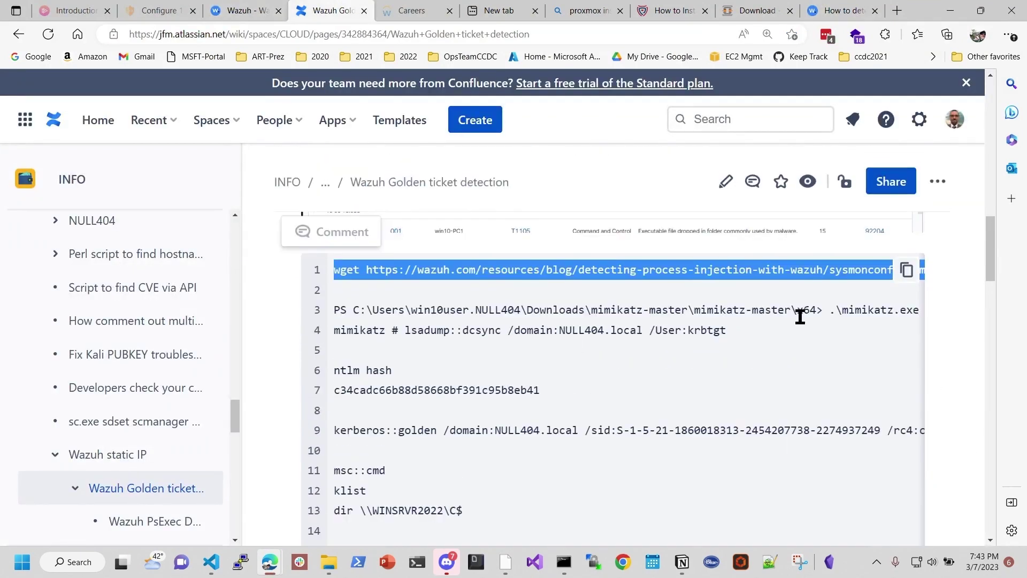
Step: Highlight the .\mimikatz.exe command at the end of code line 3 on the Golden ticket page
{"action": "left_click_drag", "start_coordinate": [840, 310], "coordinate": [692, 312]}
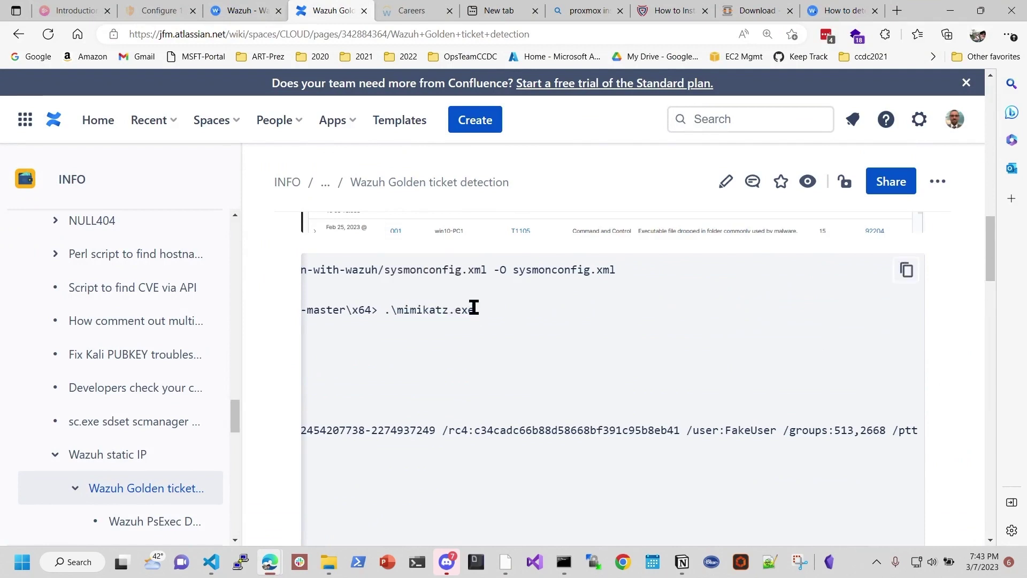
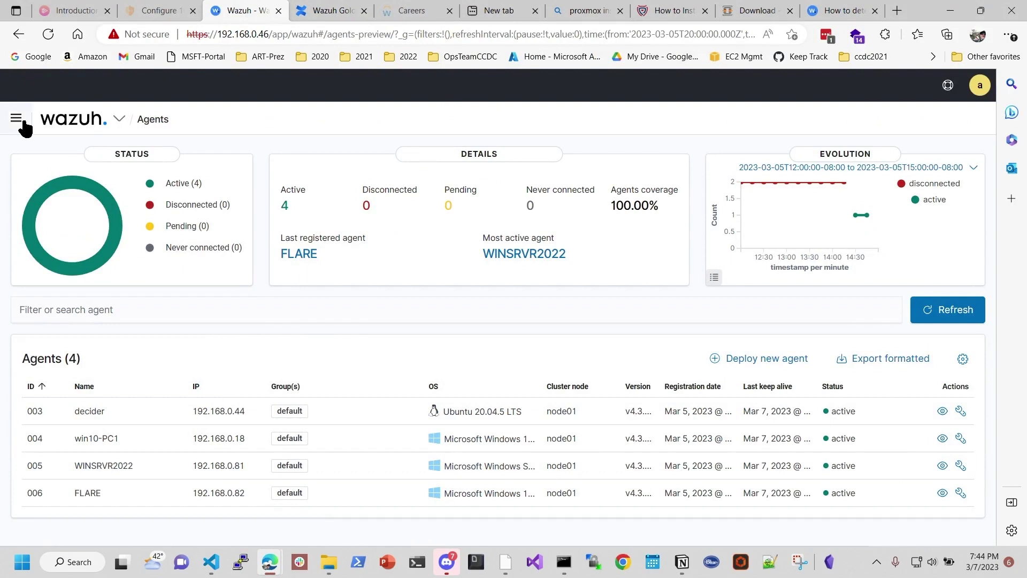
Step: Open OpenSearch Dashboards Discover and set the time range to Last 15 minutes
{"action": "left_click", "coordinate": [16, 118]}
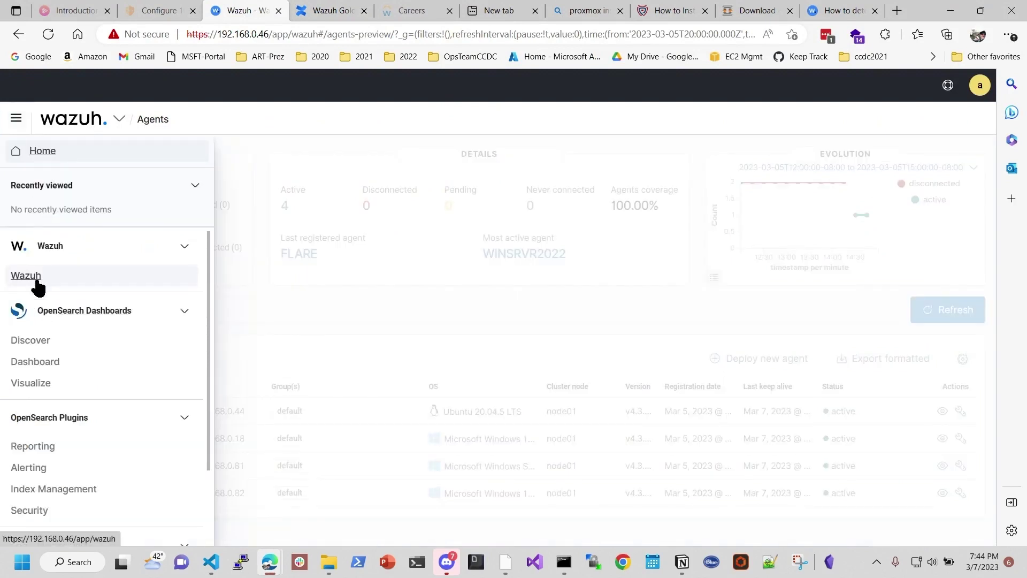
{"action": "left_click", "coordinate": [35, 342]}
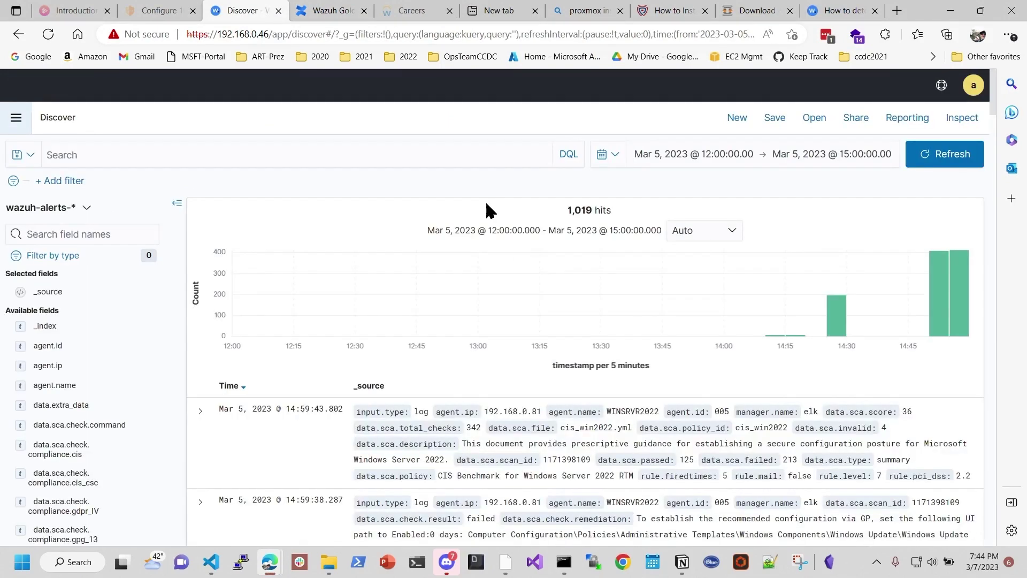
{"action": "left_click", "coordinate": [601, 155]}
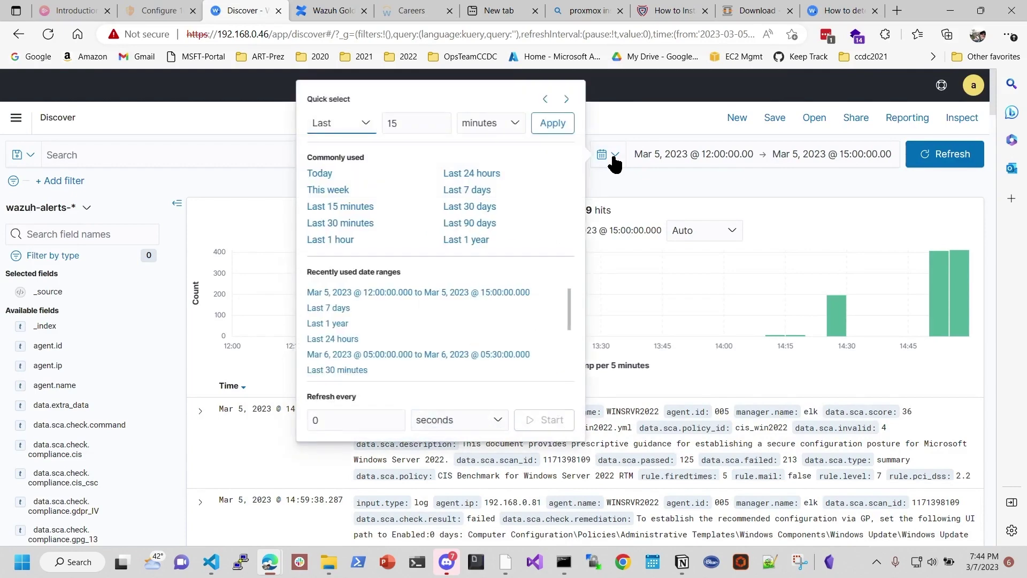
{"action": "left_click", "coordinate": [344, 210]}
Step: Scroll through the 92 recent WINSRVR2022 Windows event hits
{"action": "scroll", "coordinate": [592, 330], "scroll_direction": "down", "scroll_amount": 1}
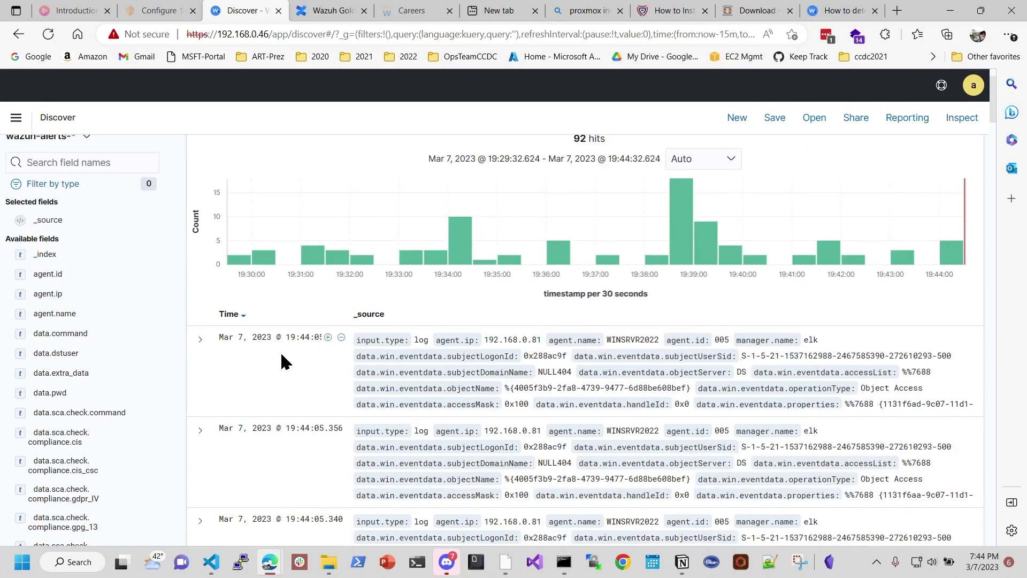
{"action": "scroll", "coordinate": [282, 356], "scroll_direction": "down", "scroll_amount": 4}
{"action": "scroll", "coordinate": [284, 357], "scroll_direction": "down", "scroll_amount": 3}
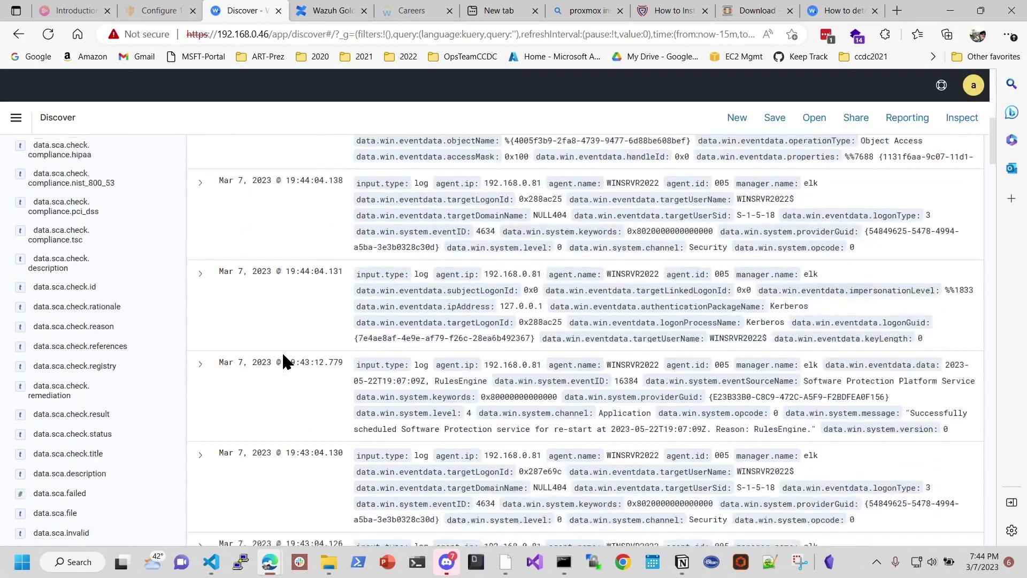
{"action": "scroll", "coordinate": [283, 356], "scroll_direction": "down", "scroll_amount": 10}
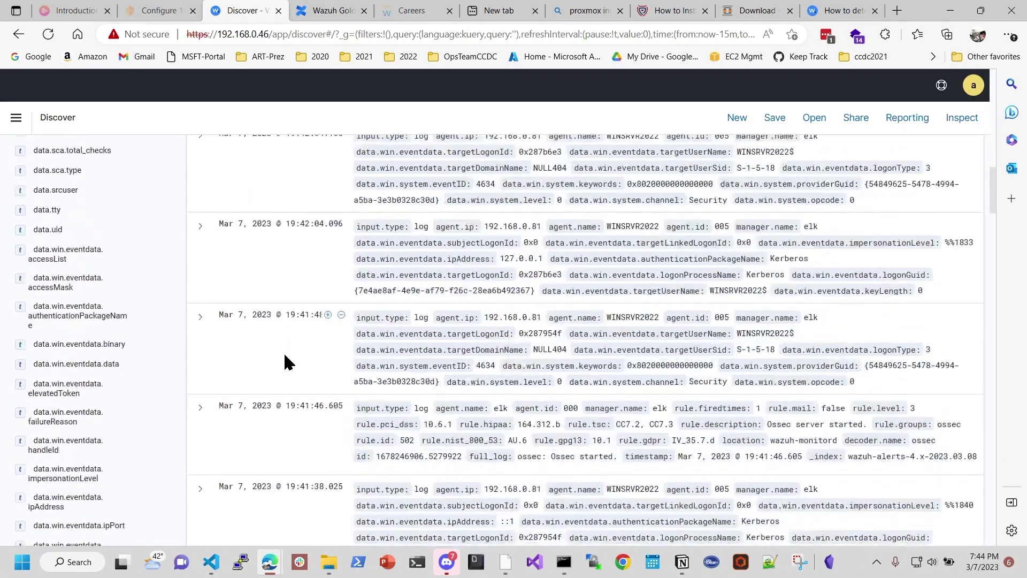
{"action": "scroll", "coordinate": [283, 356], "scroll_direction": "up", "scroll_amount": 15}
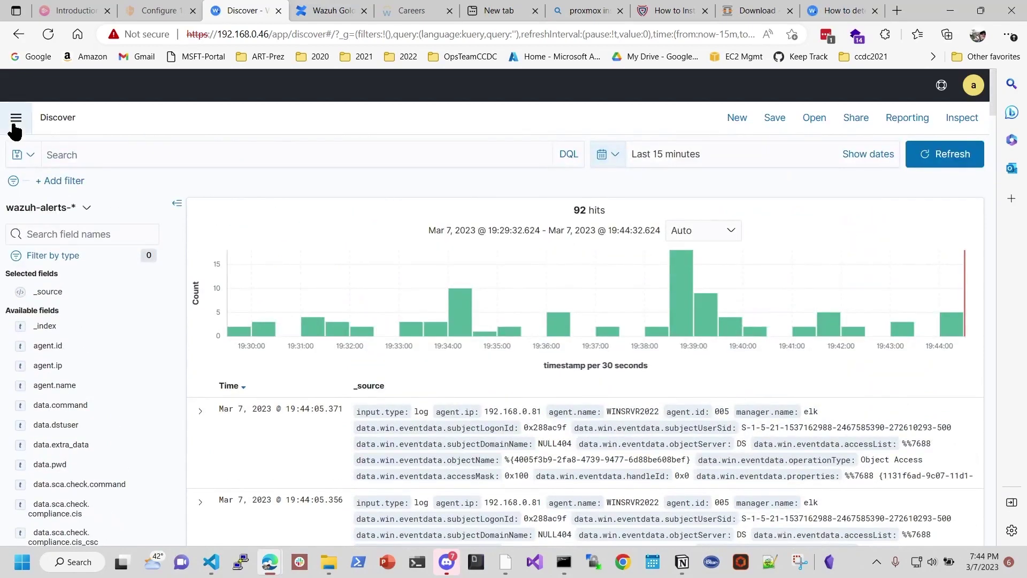
{"action": "left_click", "coordinate": [15, 121]}
Step: Open the WINSRVR2022 agent's details from the agents list and highlight the FIM events heading
{"action": "left_click", "coordinate": [33, 275]}
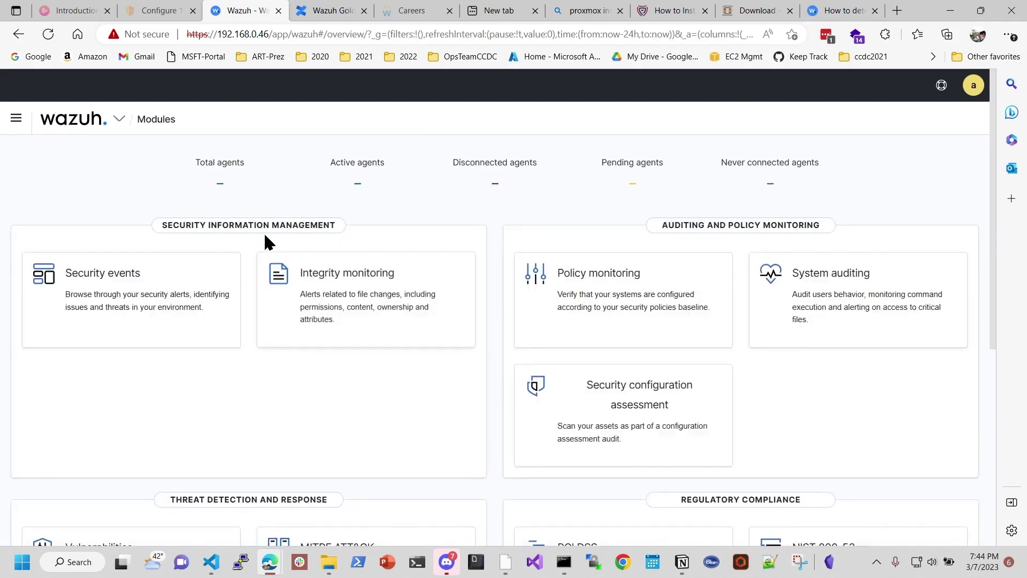
{"action": "left_click", "coordinate": [219, 192]}
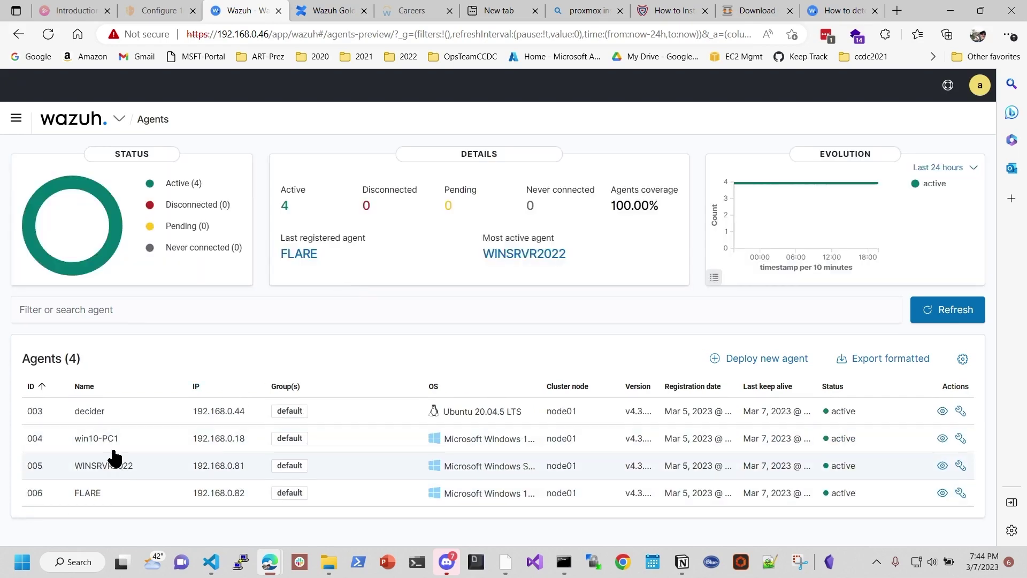
{"action": "left_click", "coordinate": [118, 470]}
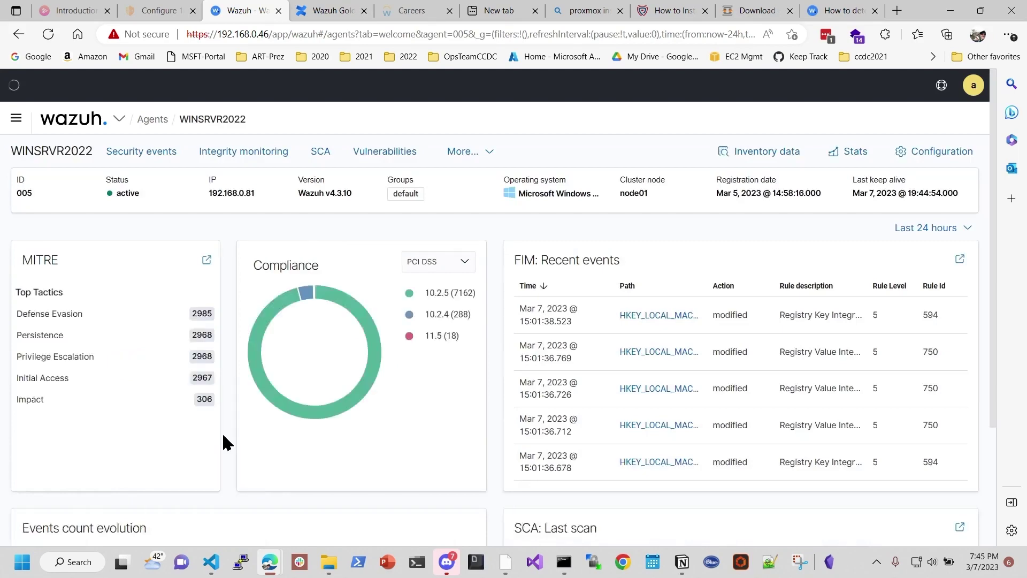
{"action": "scroll", "coordinate": [382, 412], "scroll_direction": "down", "scroll_amount": 3}
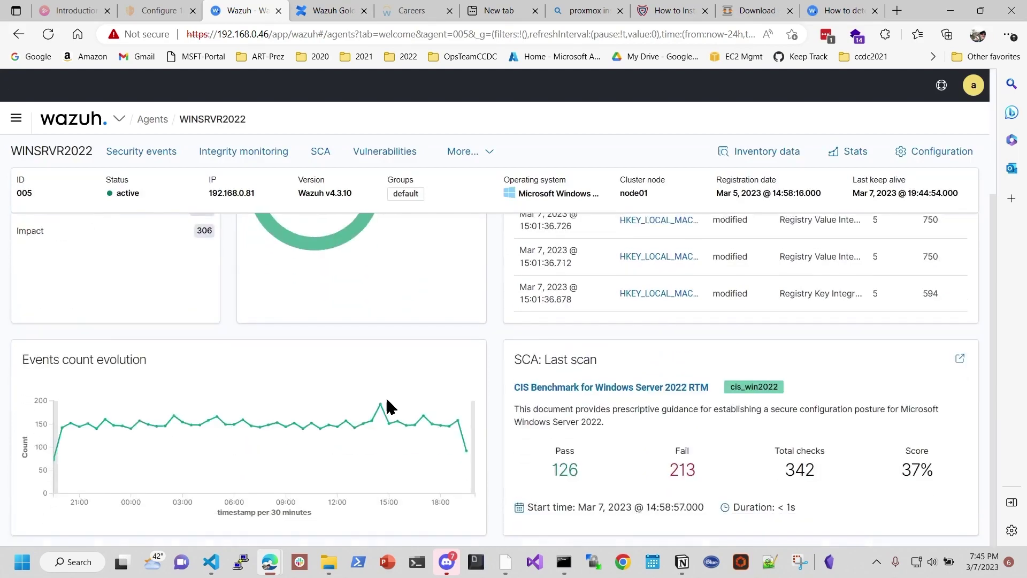
{"action": "scroll", "coordinate": [390, 404], "scroll_direction": "up", "scroll_amount": 3}
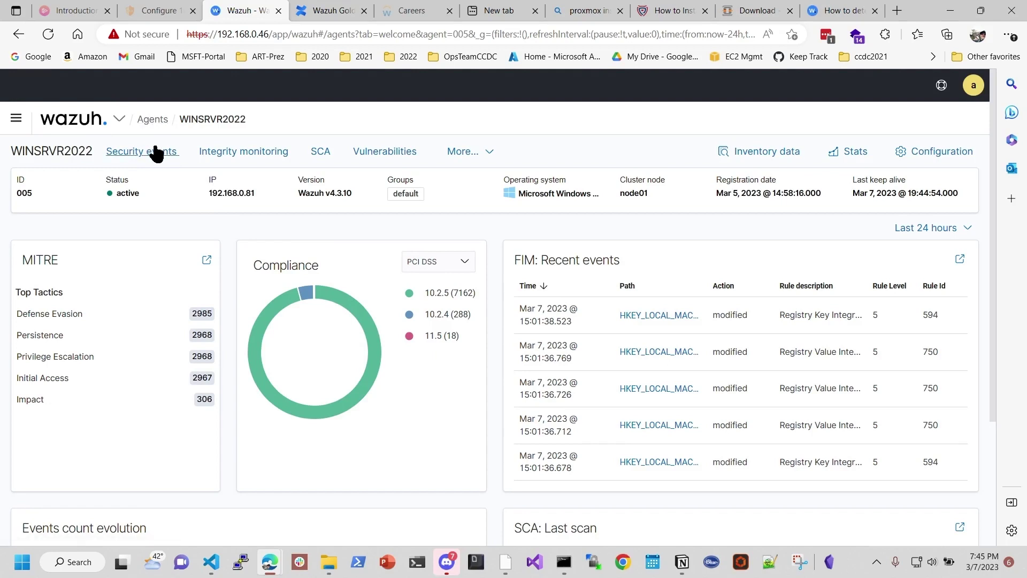
{"action": "left_click_drag", "start_coordinate": [496, 257], "coordinate": [539, 260]}
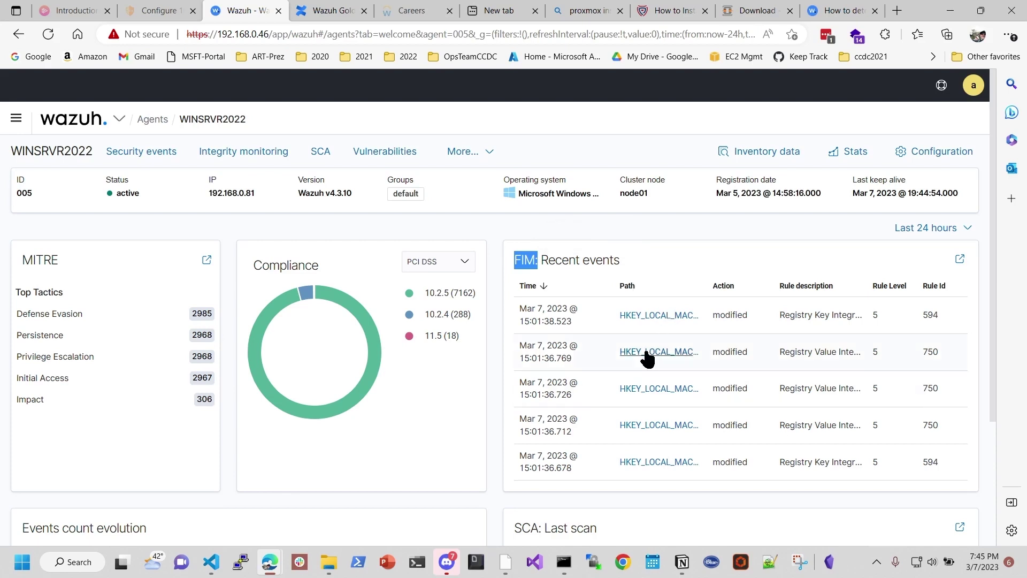
Step: Review WINSRVR2022 security events: 7263 alerts in 24 hours, including 288 authentication failures
{"action": "left_click", "coordinate": [144, 153]}
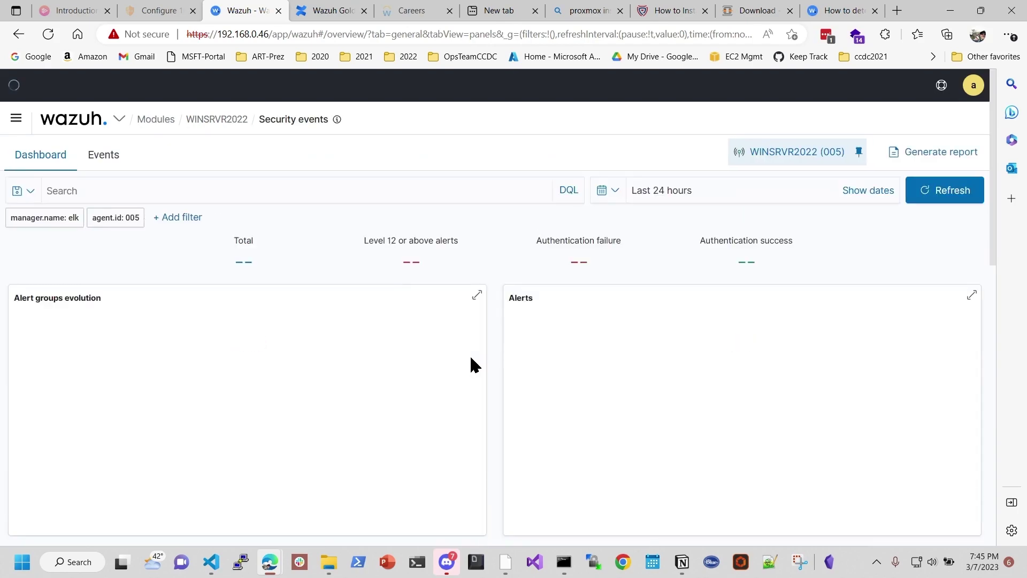
{"action": "scroll", "coordinate": [472, 362], "scroll_direction": "down", "scroll_amount": 5}
{"action": "scroll", "coordinate": [471, 360], "scroll_direction": "down", "scroll_amount": 4}
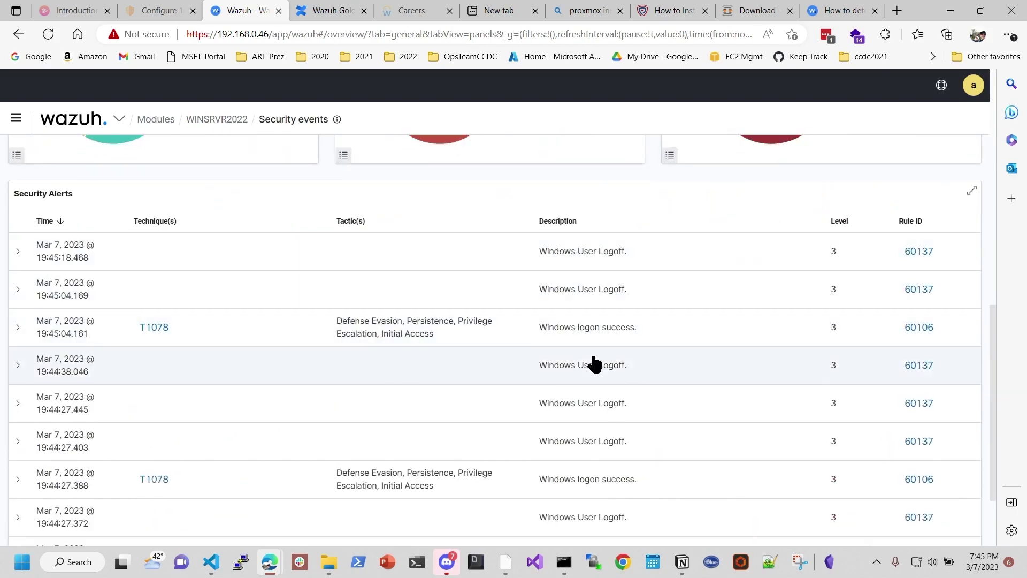
{"action": "scroll", "coordinate": [589, 348], "scroll_direction": "down", "scroll_amount": 1}
{"action": "scroll", "coordinate": [625, 309], "scroll_direction": "up", "scroll_amount": 10}
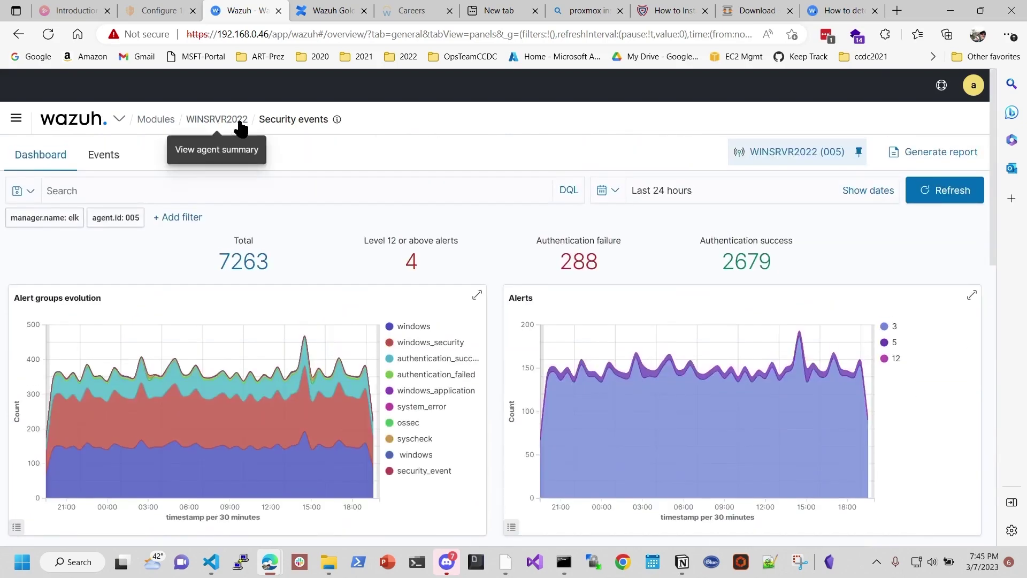
Step: Open the win10-PC1 agent's details from the Wazuh agents list
{"action": "left_click", "coordinate": [16, 118]}
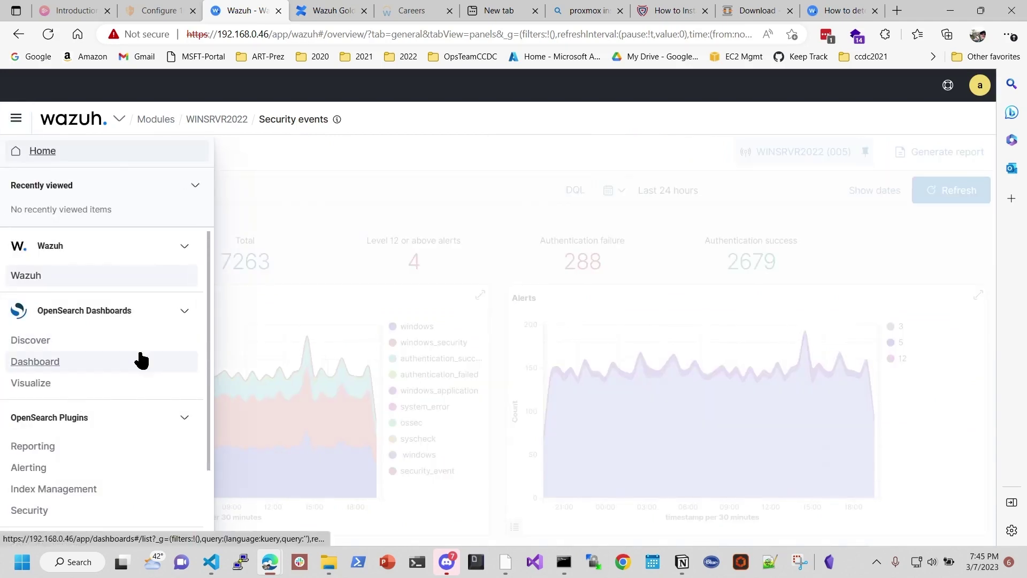
{"action": "scroll", "coordinate": [138, 361], "scroll_direction": "down", "scroll_amount": 1}
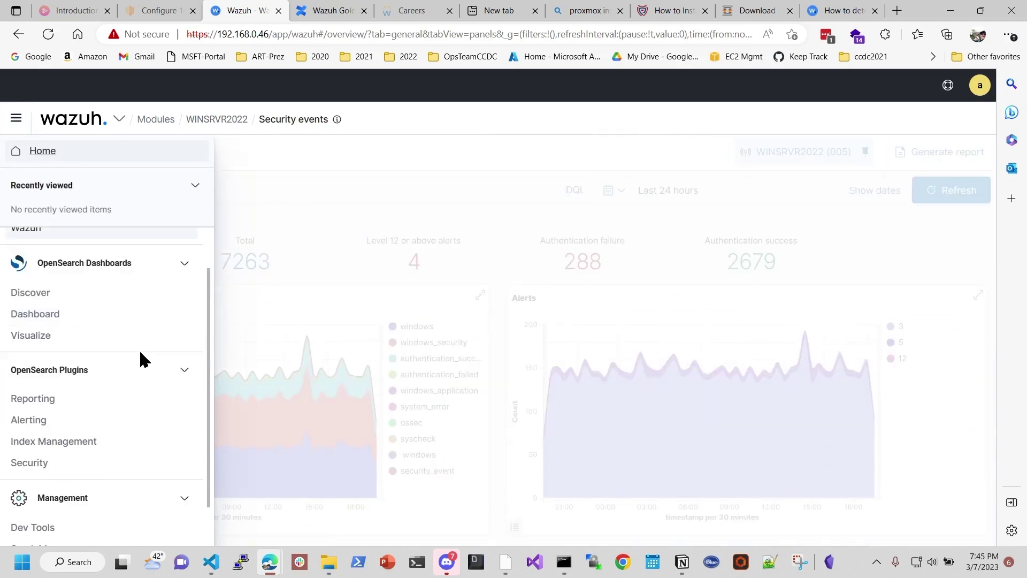
{"action": "scroll", "coordinate": [140, 353], "scroll_direction": "up", "scroll_amount": 1}
{"action": "left_click", "coordinate": [30, 276]}
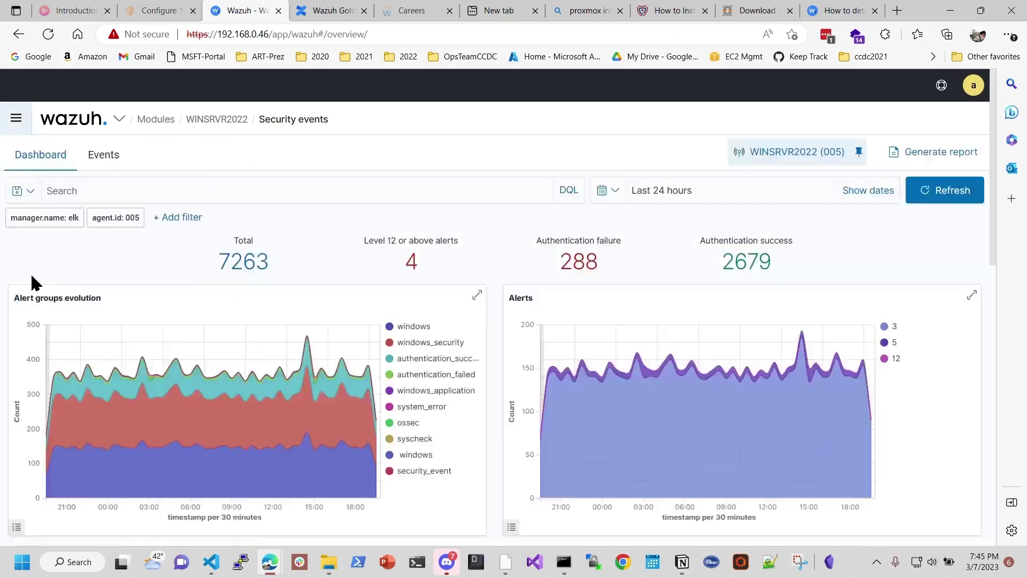
{"action": "left_click", "coordinate": [221, 181]}
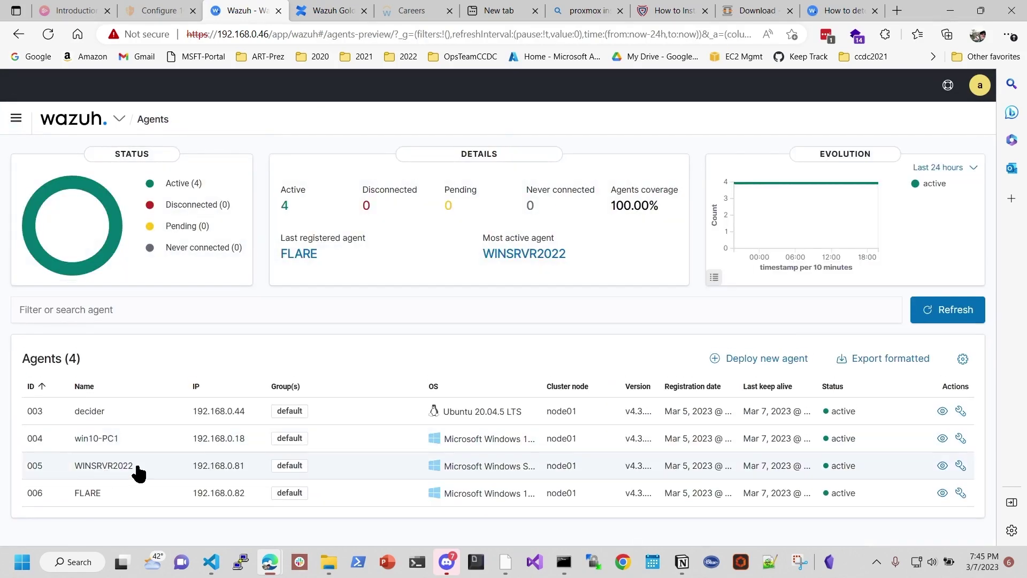
{"action": "left_click", "coordinate": [107, 438]}
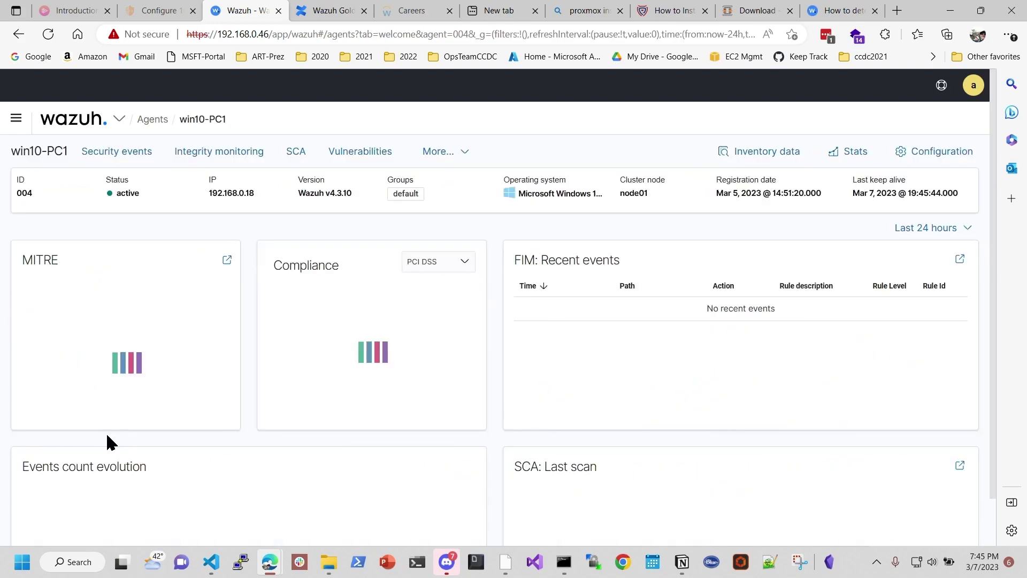
Step: Show win10-PC1 security events and review alerts like Ossec agent started and Windows logon successes
{"action": "left_click", "coordinate": [144, 156]}
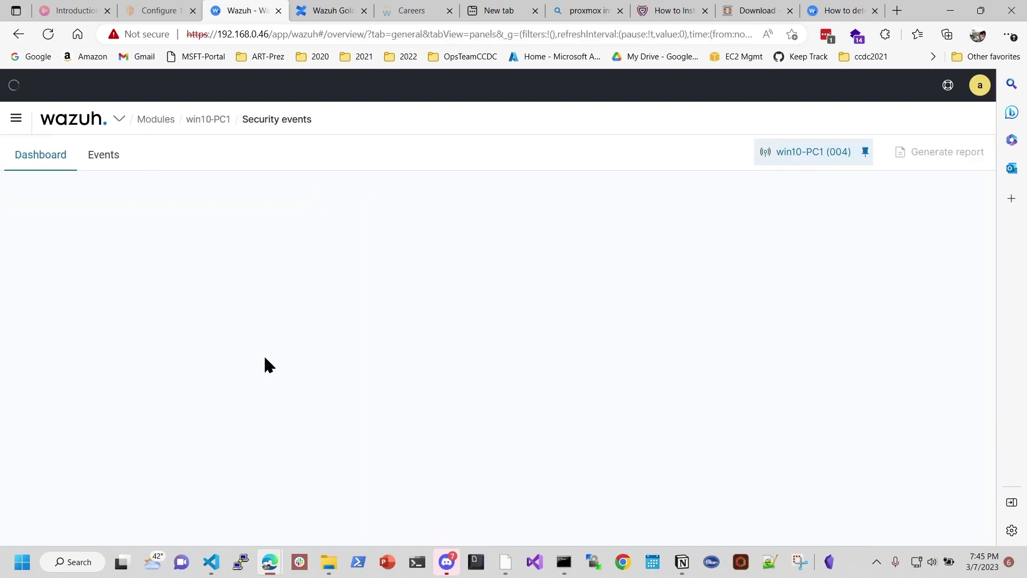
{"action": "scroll", "coordinate": [435, 401], "scroll_direction": "down", "scroll_amount": 12}
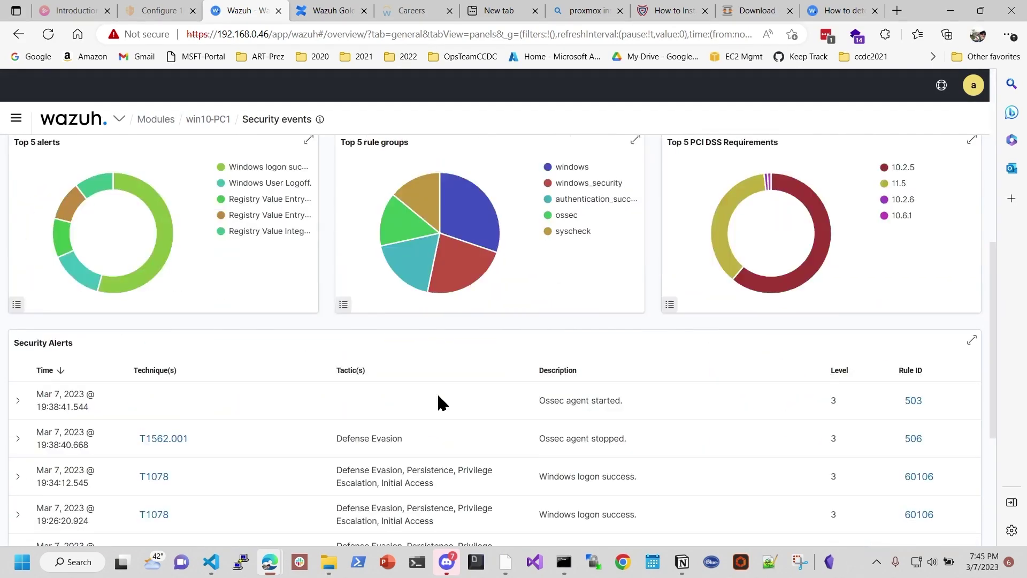
{"action": "scroll", "coordinate": [541, 326], "scroll_direction": "up", "scroll_amount": 3}
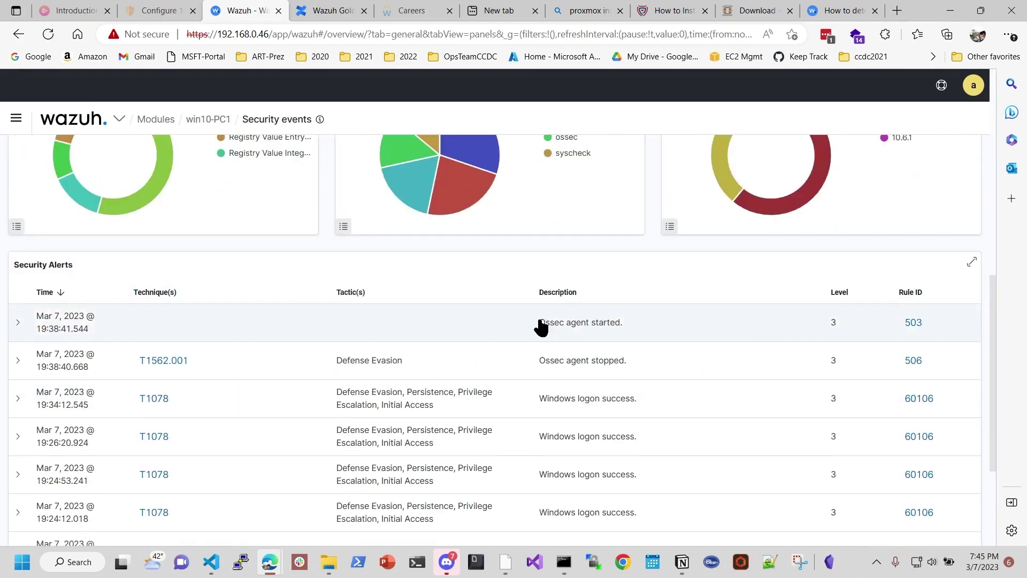
{"action": "scroll", "coordinate": [435, 373], "scroll_direction": "up", "scroll_amount": 3}
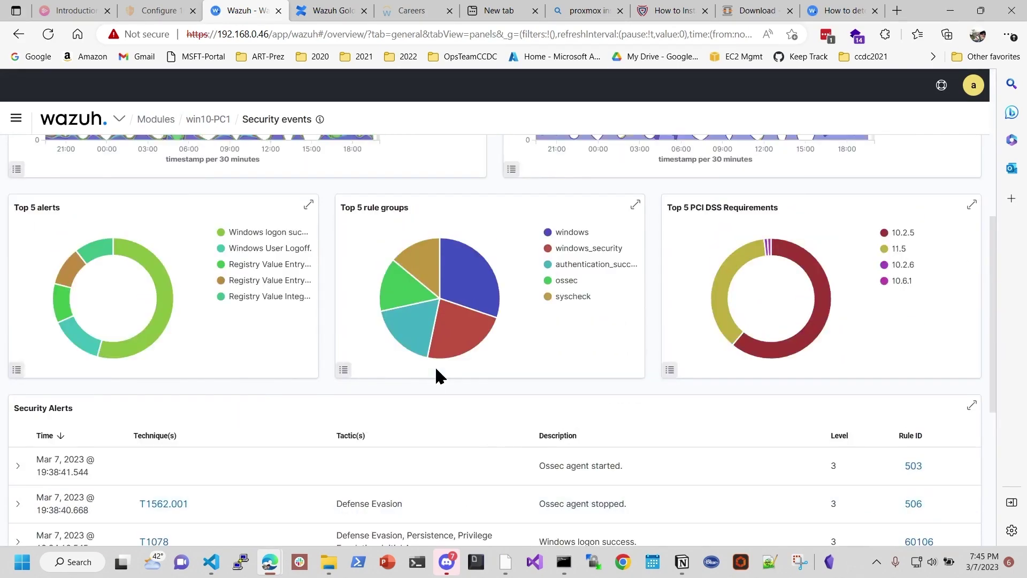
{"action": "scroll", "coordinate": [436, 374], "scroll_direction": "down", "scroll_amount": 2}
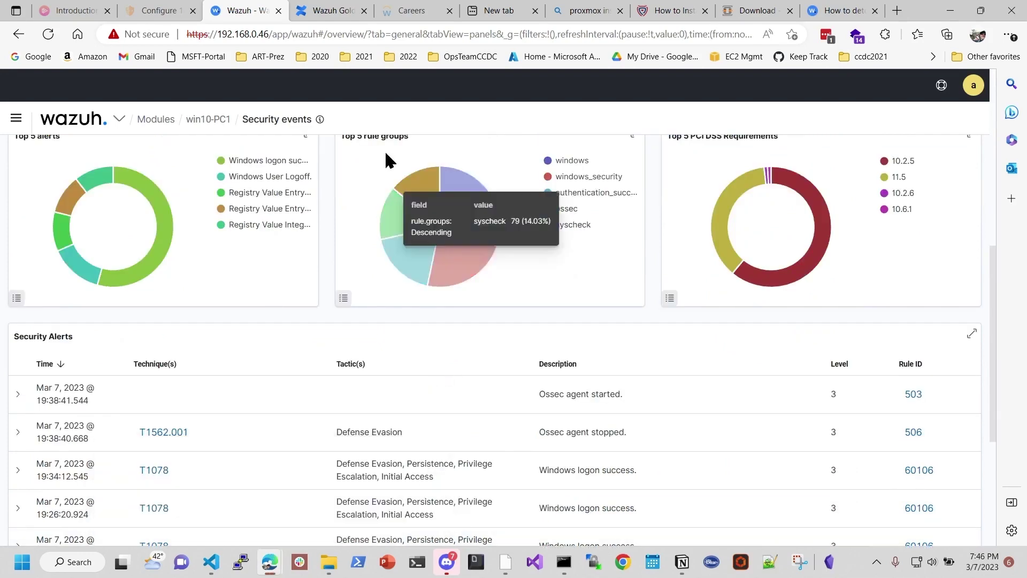
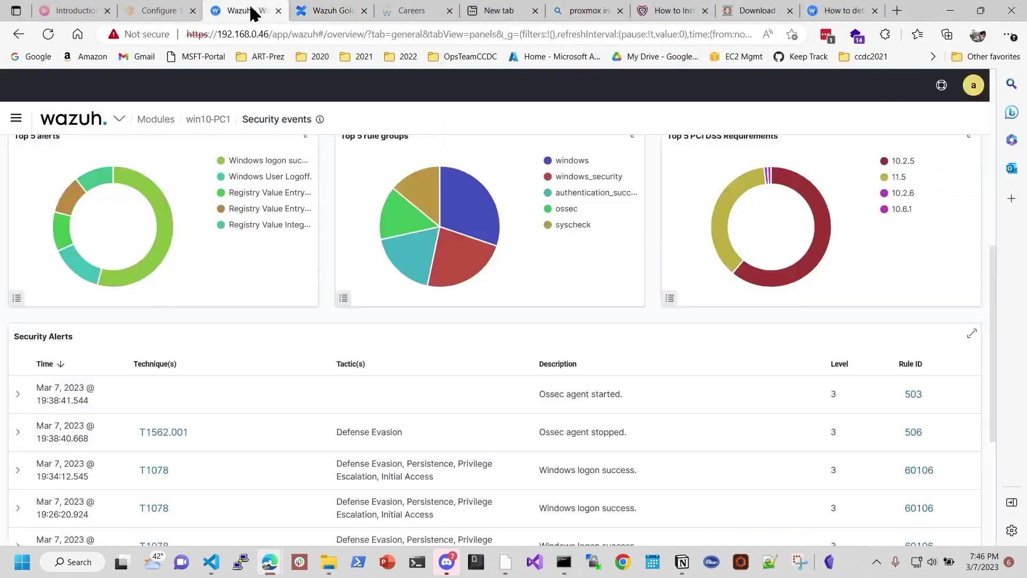
{"action": "left_click", "coordinate": [839, 11]}
{"action": "scroll", "coordinate": [479, 374], "scroll_direction": "down", "scroll_amount": 2}
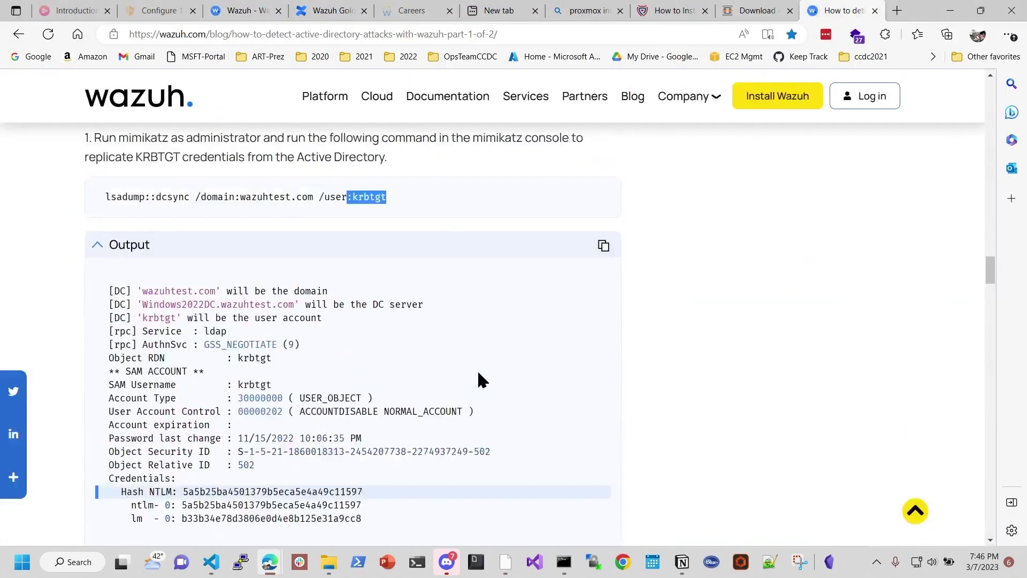
{"action": "scroll", "coordinate": [481, 380], "scroll_direction": "down", "scroll_amount": 10}
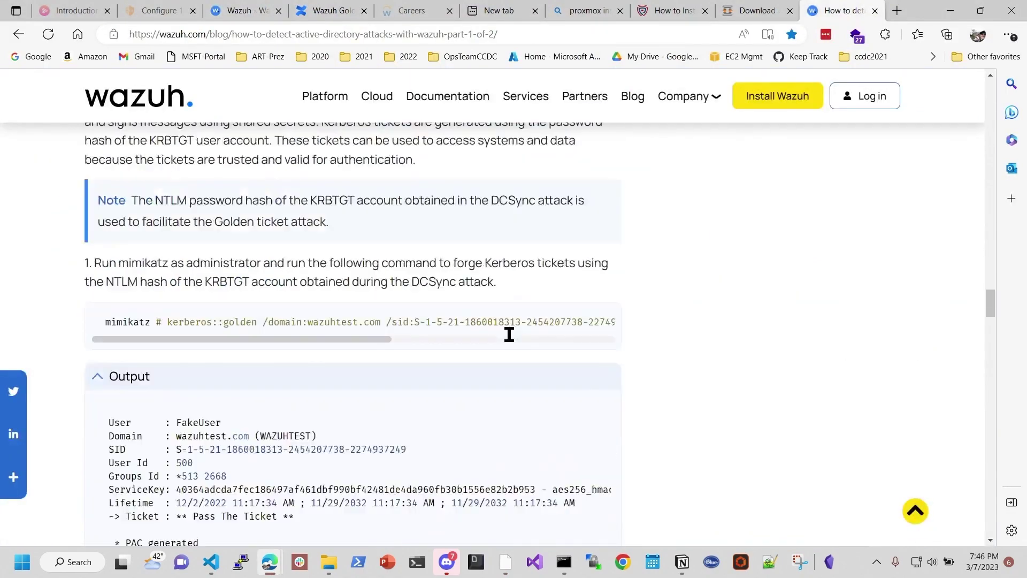
{"action": "scroll", "coordinate": [509, 334], "scroll_direction": "down", "scroll_amount": 4}
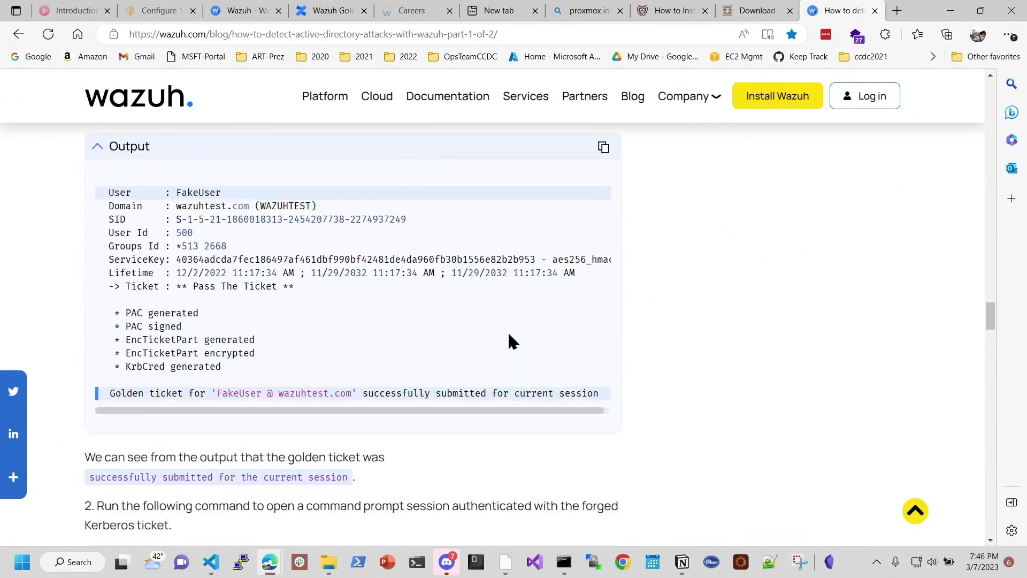
{"action": "scroll", "coordinate": [508, 334], "scroll_direction": "down", "scroll_amount": 5}
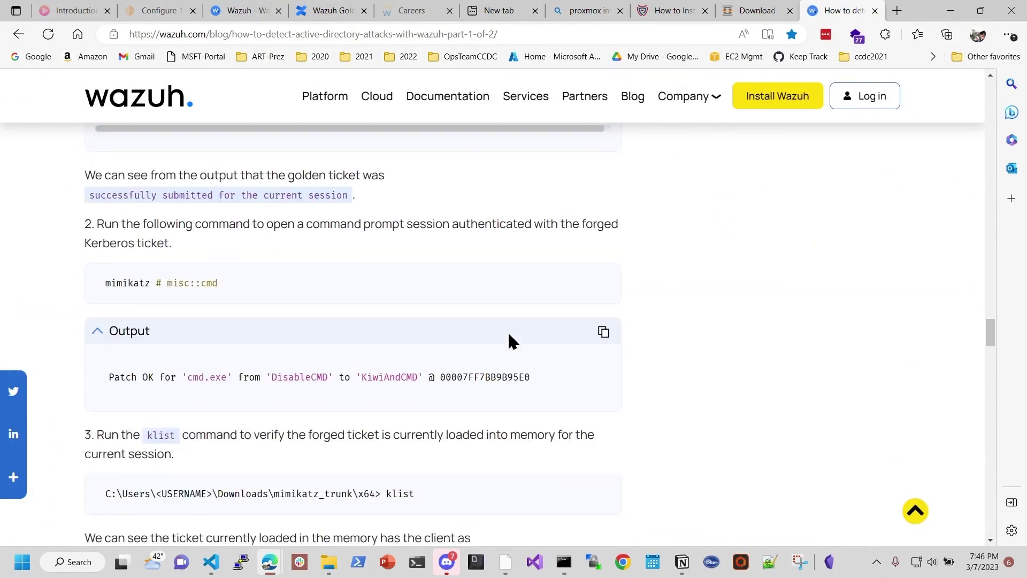
{"action": "scroll", "coordinate": [508, 340], "scroll_direction": "down", "scroll_amount": 3}
{"action": "scroll", "coordinate": [509, 340], "scroll_direction": "down", "scroll_amount": 1}
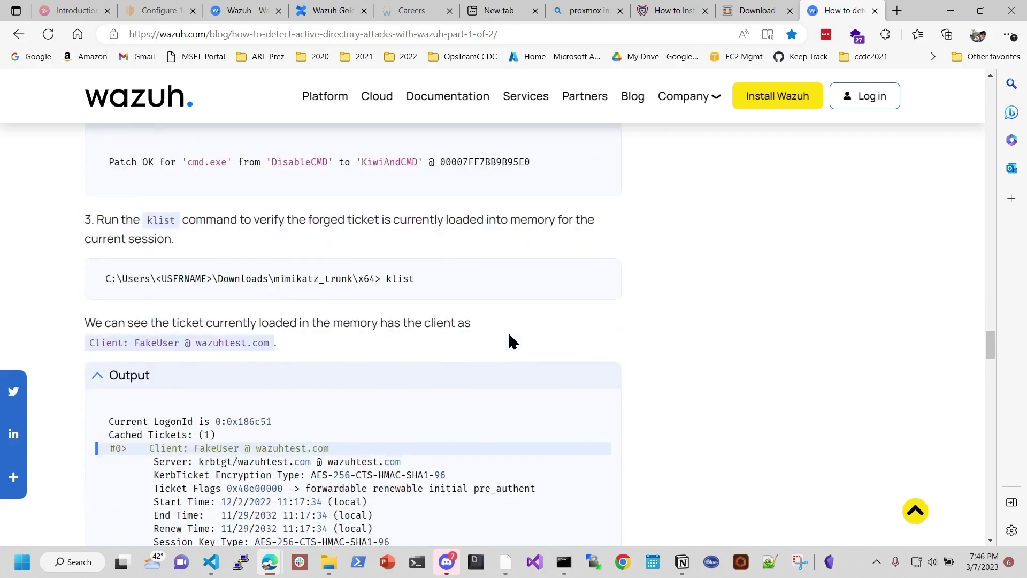
{"action": "scroll", "coordinate": [512, 341], "scroll_direction": "up", "scroll_amount": 11}
{"action": "scroll", "coordinate": [508, 342], "scroll_direction": "up", "scroll_amount": 12}
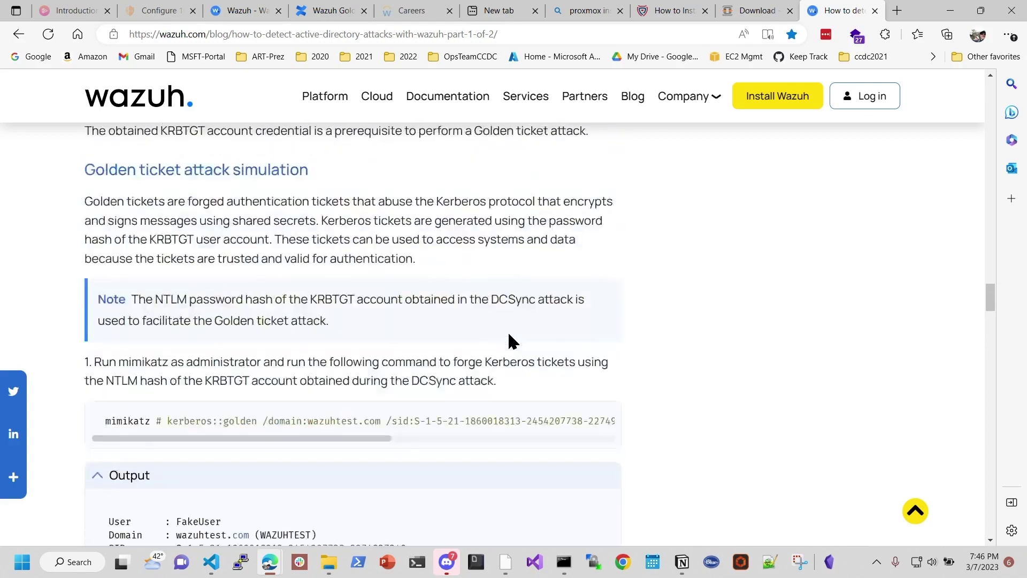
{"action": "scroll", "coordinate": [508, 342], "scroll_direction": "up", "scroll_amount": 1}
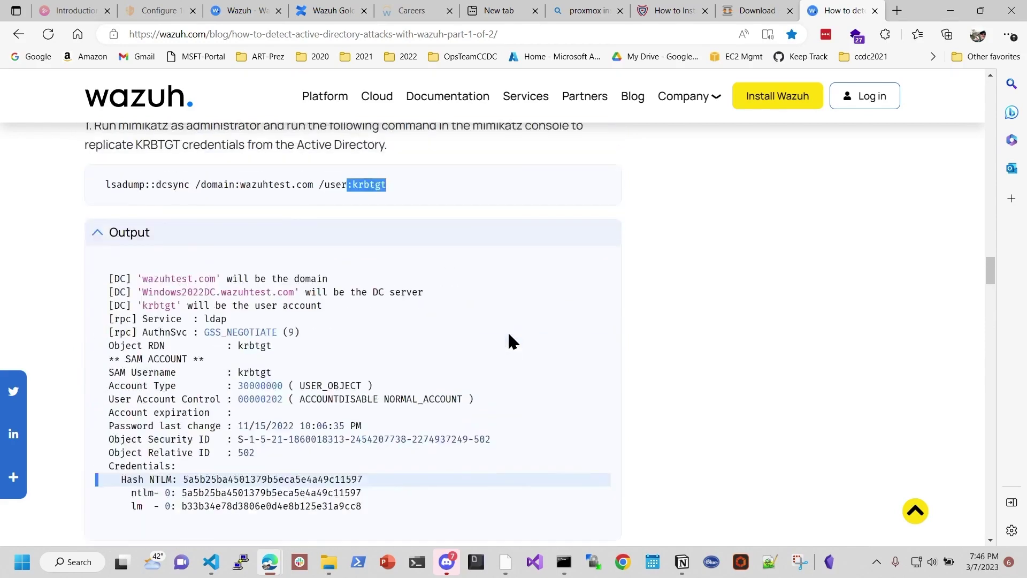
{"action": "scroll", "coordinate": [508, 336], "scroll_direction": "down", "scroll_amount": 8}
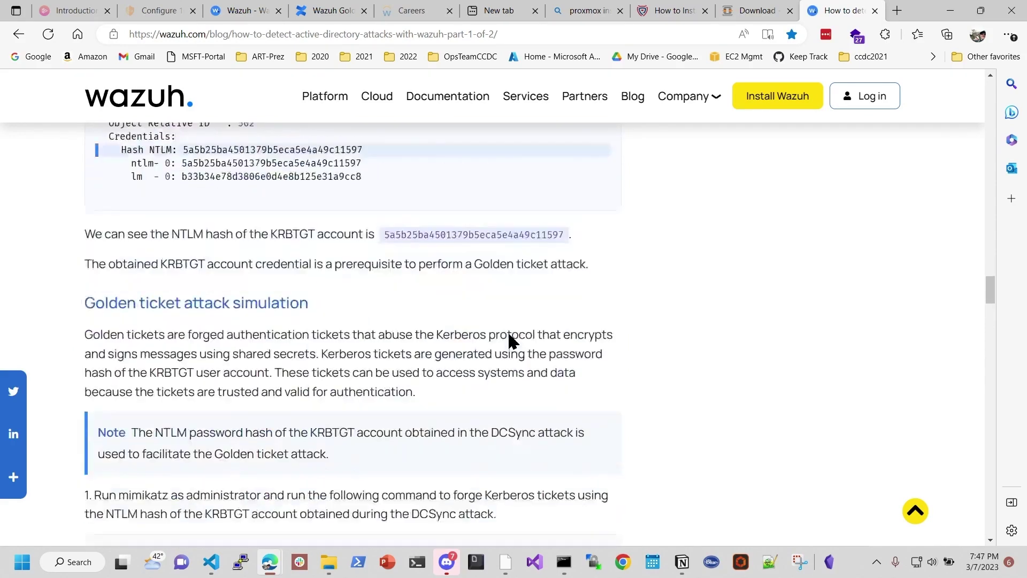
{"action": "scroll", "coordinate": [320, 324], "scroll_direction": "down", "scroll_amount": 3}
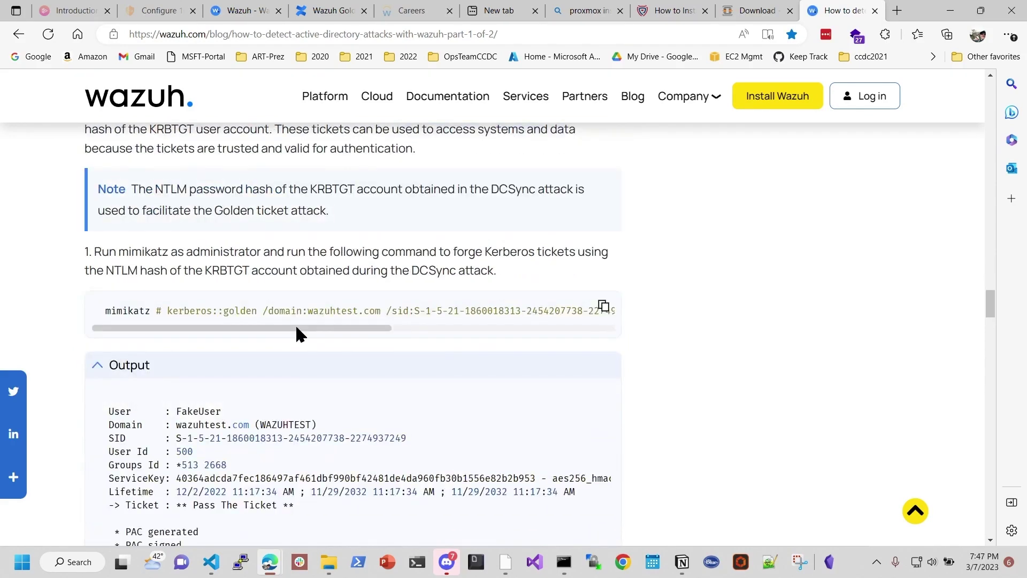
{"action": "left_click_drag", "start_coordinate": [296, 328], "coordinate": [262, 328]}
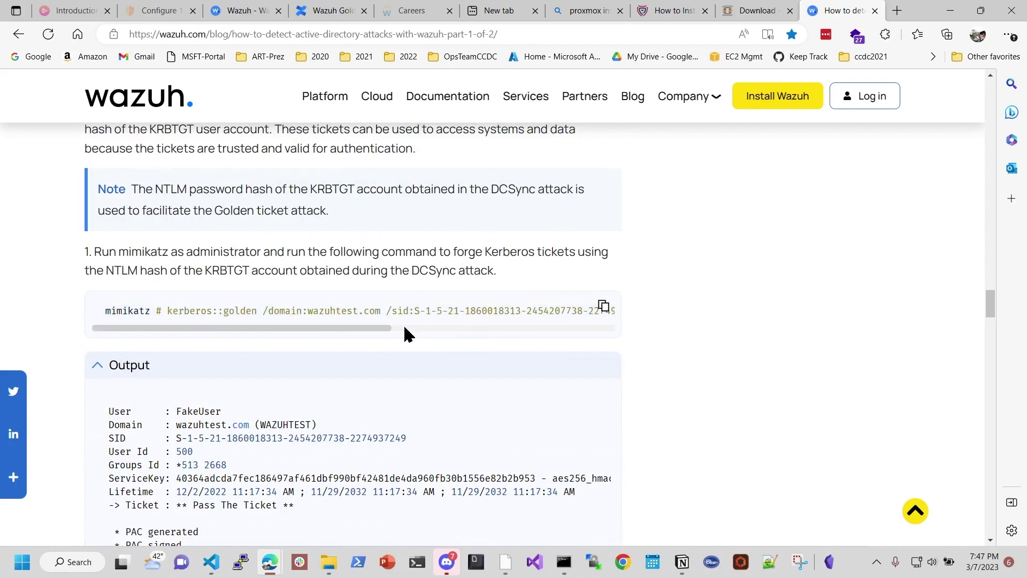
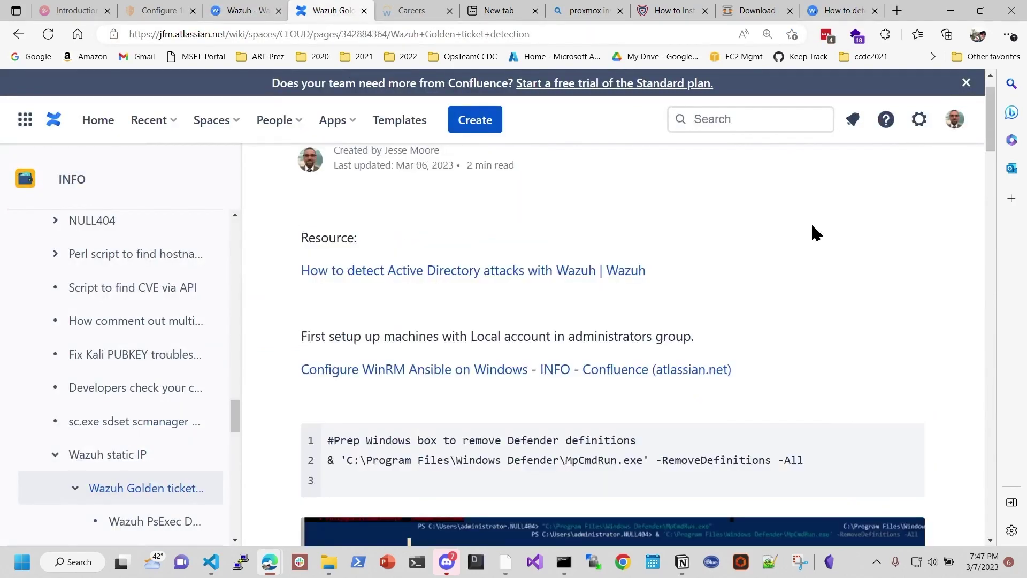
Step: Open the 'Wazuh Golden ticket detection' page in the Confluence editor
{"action": "left_click", "coordinate": [726, 182]}
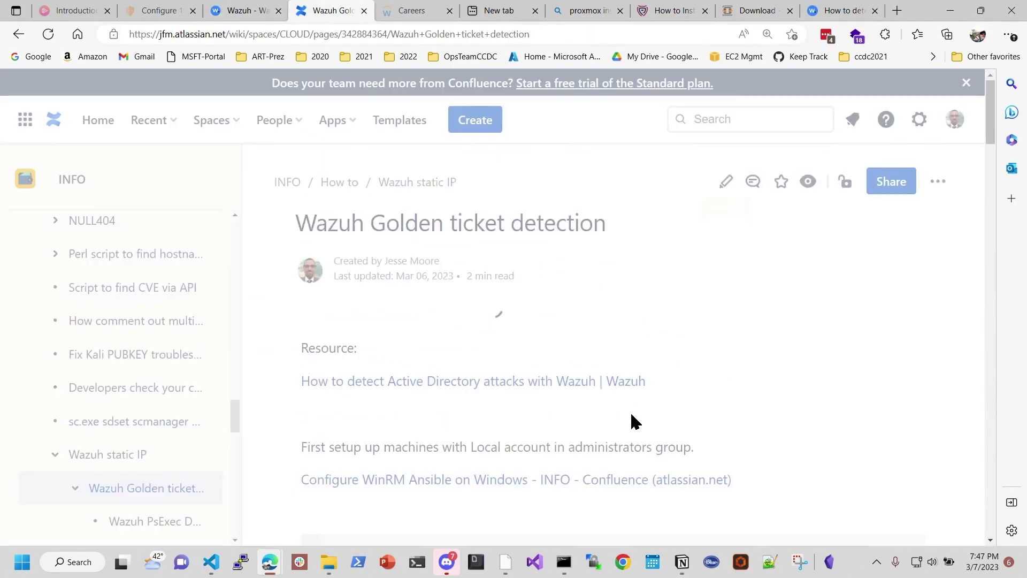
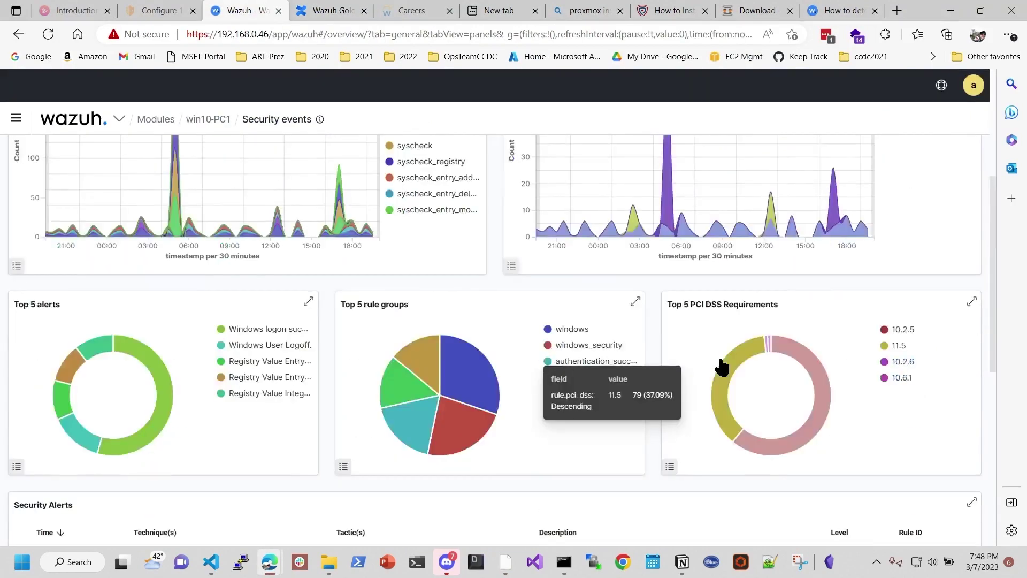
Step: Refresh win10-PC1's security events and limit them to the last 15 minutes, then open the wazuh menu
{"action": "left_click", "coordinate": [926, 190]}
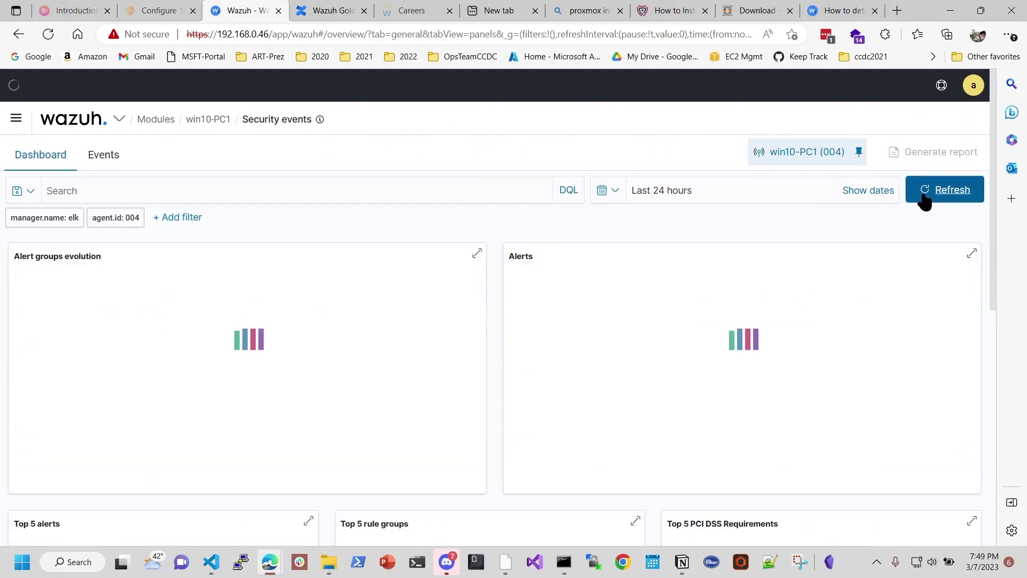
{"action": "left_click", "coordinate": [616, 192]}
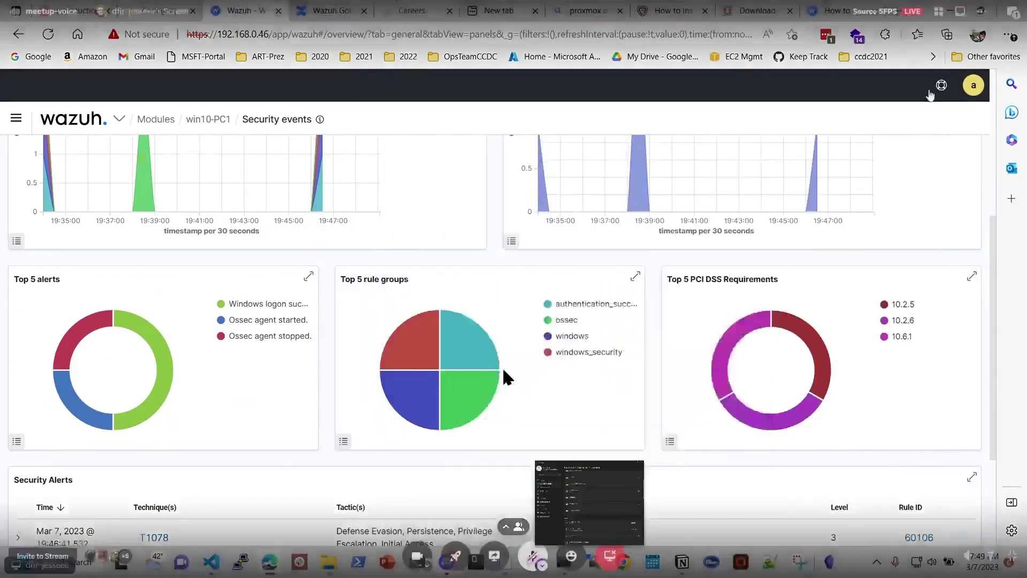
{"action": "scroll", "coordinate": [507, 377], "scroll_direction": "down", "scroll_amount": 3}
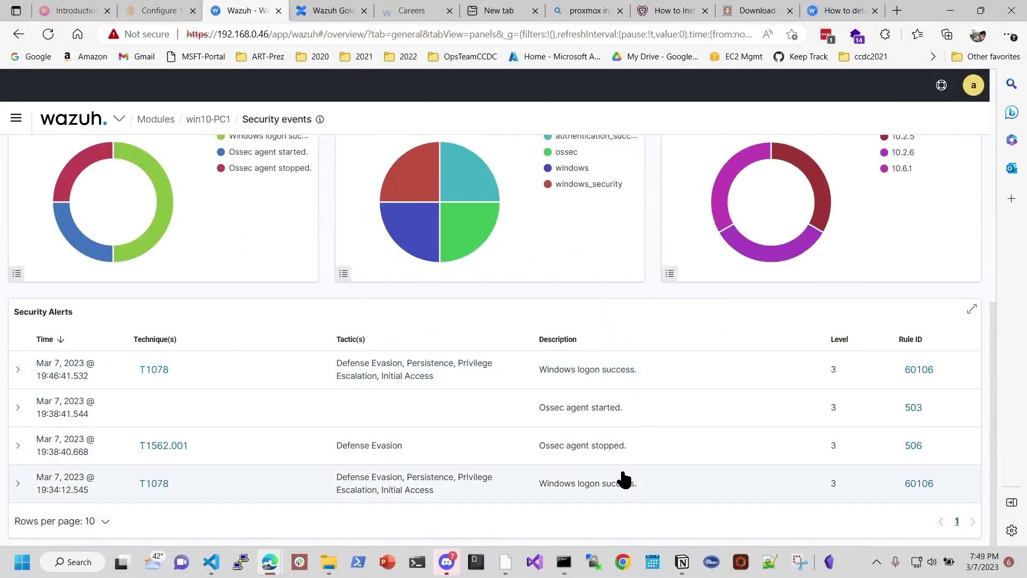
{"action": "scroll", "coordinate": [603, 443], "scroll_direction": "up", "scroll_amount": 3}
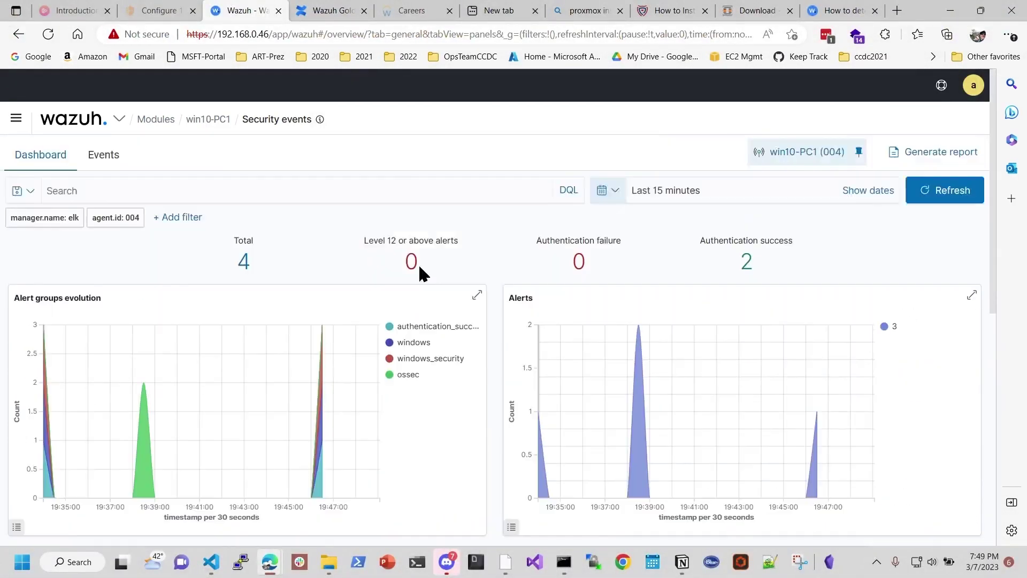
{"action": "left_click", "coordinate": [120, 121]}
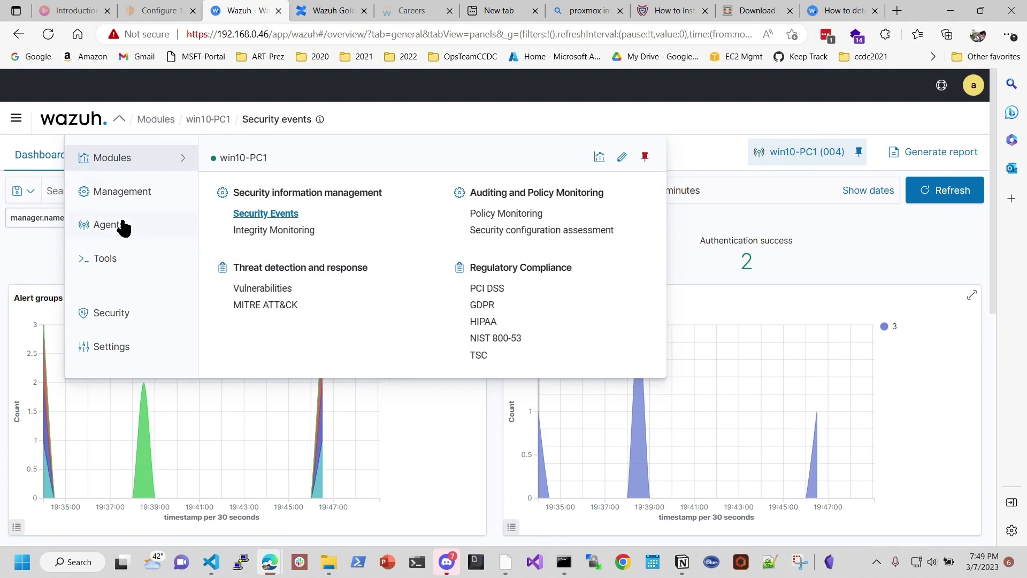
Step: From the Agents list, open WINSRVR2022's Security events dashboard and browse its alerts
{"action": "left_click", "coordinate": [120, 225]}
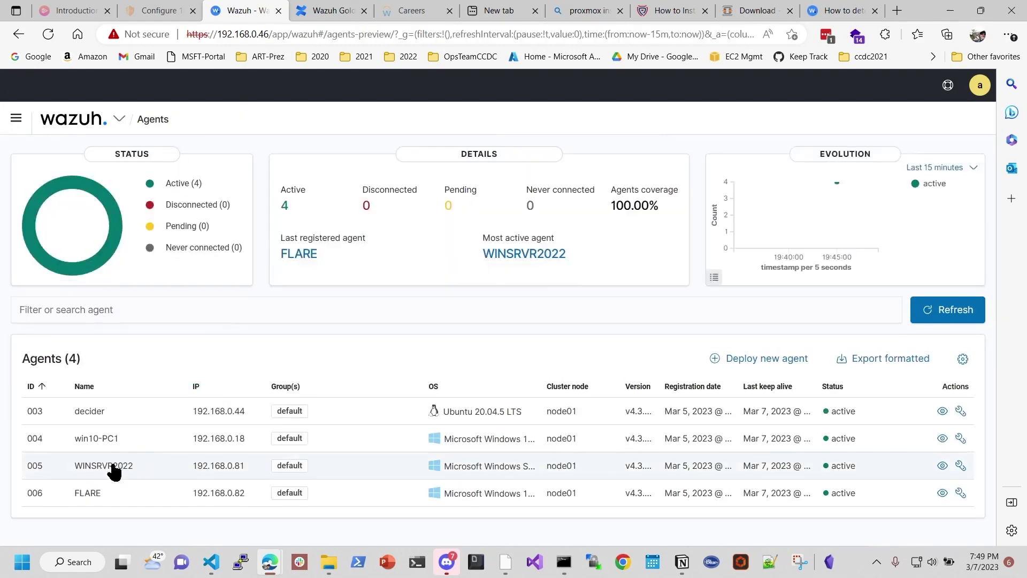
{"action": "left_click", "coordinate": [111, 467]}
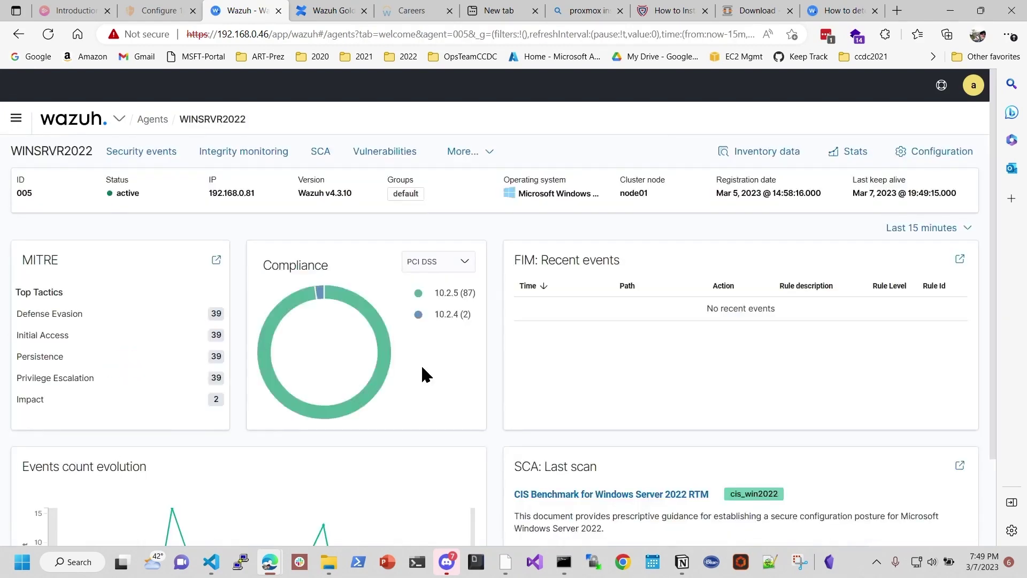
{"action": "left_click", "coordinate": [137, 151]}
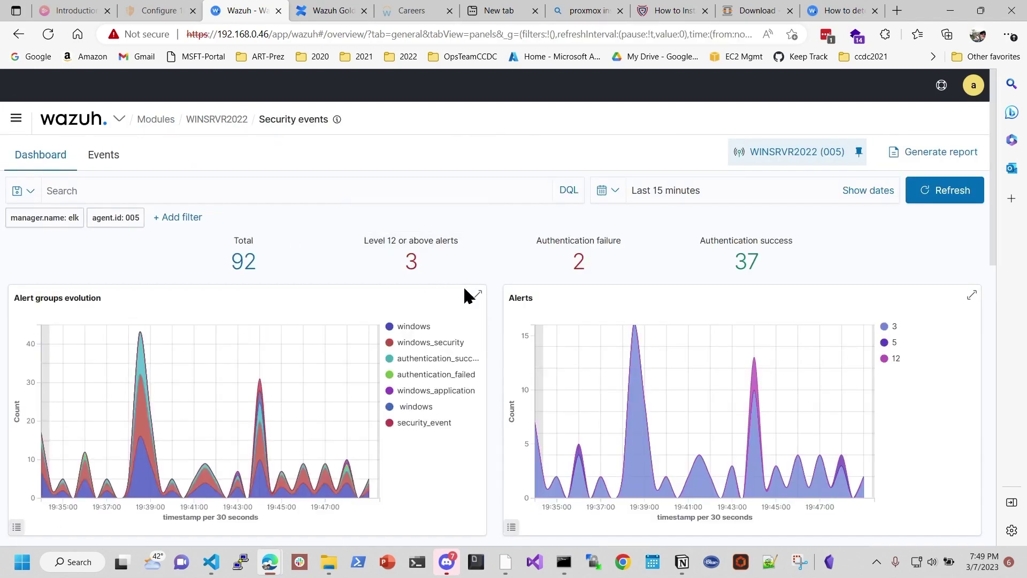
{"action": "scroll", "coordinate": [464, 285], "scroll_direction": "down", "scroll_amount": 2}
{"action": "scroll", "coordinate": [464, 293], "scroll_direction": "down", "scroll_amount": 7}
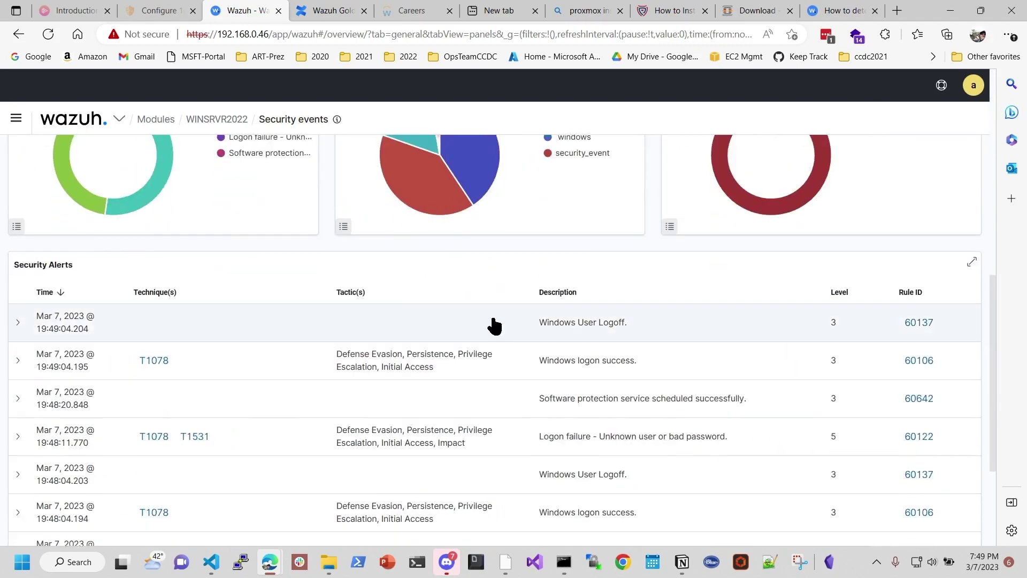
{"action": "scroll", "coordinate": [594, 334], "scroll_direction": "down", "scroll_amount": 3}
{"action": "scroll", "coordinate": [586, 391], "scroll_direction": "down", "scroll_amount": 1}
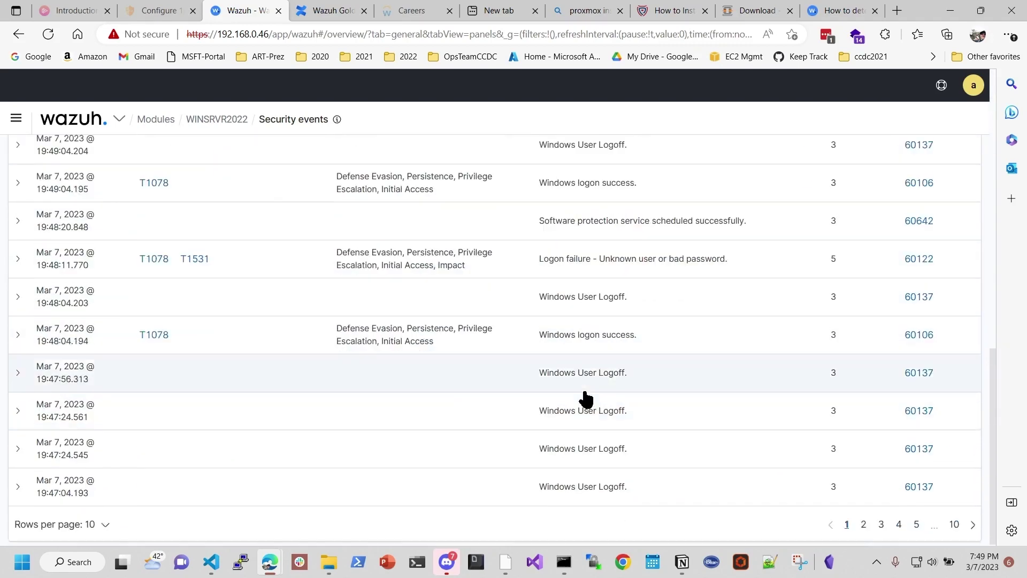
{"action": "scroll", "coordinate": [586, 398], "scroll_direction": "up", "scroll_amount": 15}
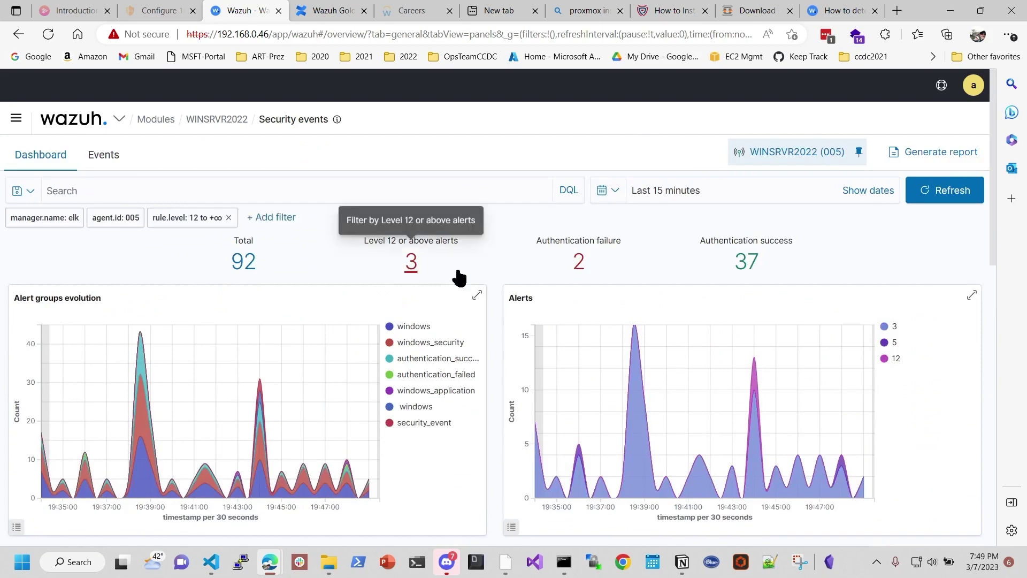
Step: Filter WINSRVR2022's security events to level 12 or above alerts
{"action": "left_click", "coordinate": [399, 266]}
{"action": "scroll", "coordinate": [369, 264], "scroll_direction": "down", "scroll_amount": 2}
{"action": "scroll", "coordinate": [372, 267], "scroll_direction": "down", "scroll_amount": 5}
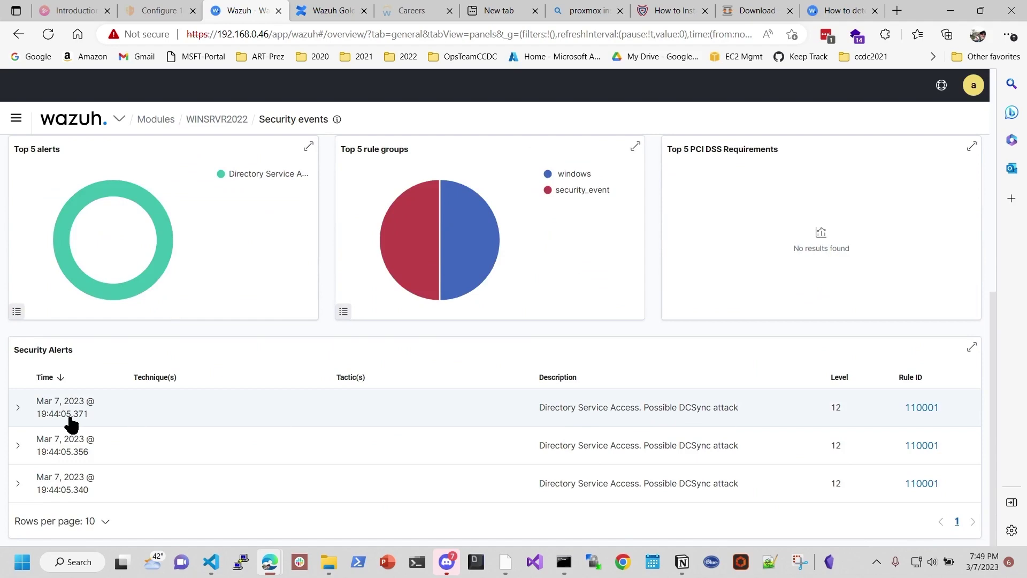
Step: Expand the first 'Possible DCSync attack' alert (rule 110001) and review its event 4662 fields
{"action": "left_click", "coordinate": [17, 409]}
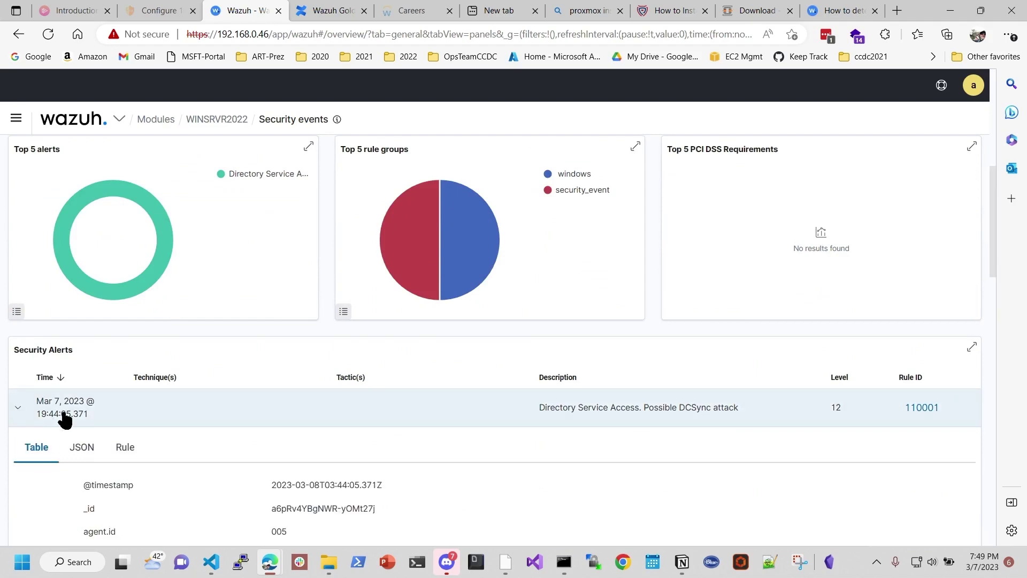
{"action": "scroll", "coordinate": [337, 407], "scroll_direction": "down", "scroll_amount": 2}
{"action": "scroll", "coordinate": [390, 372], "scroll_direction": "down", "scroll_amount": 2}
{"action": "scroll", "coordinate": [389, 365], "scroll_direction": "down", "scroll_amount": 3}
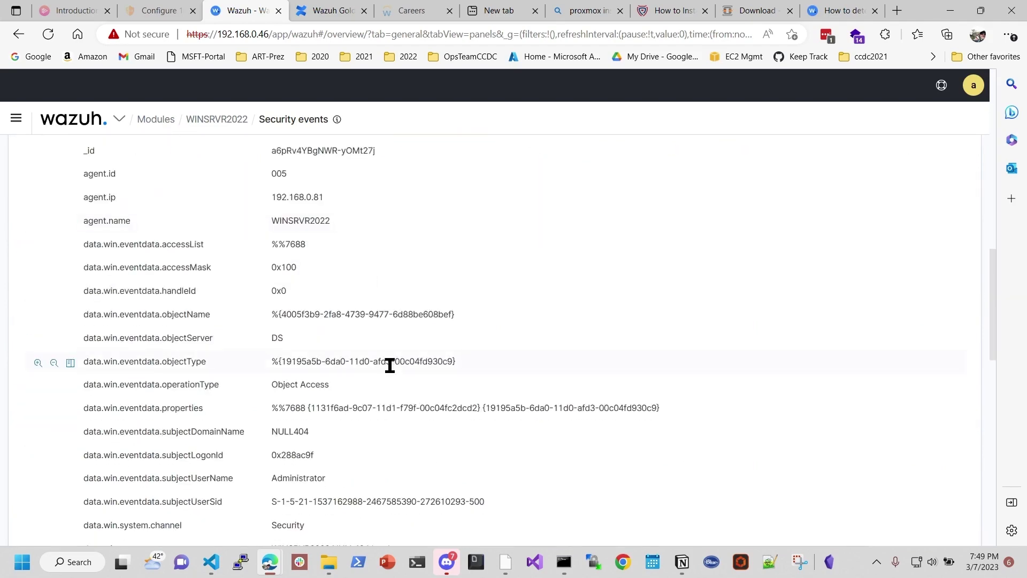
{"action": "scroll", "coordinate": [390, 365], "scroll_direction": "down", "scroll_amount": 1}
{"action": "scroll", "coordinate": [353, 378], "scroll_direction": "down", "scroll_amount": 1}
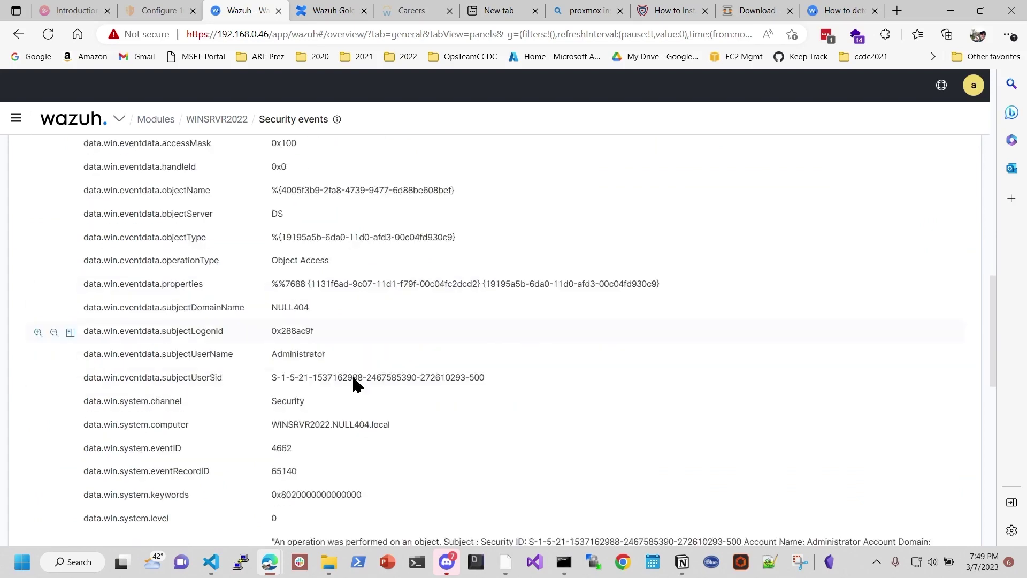
{"action": "scroll", "coordinate": [353, 378], "scroll_direction": "down", "scroll_amount": 1}
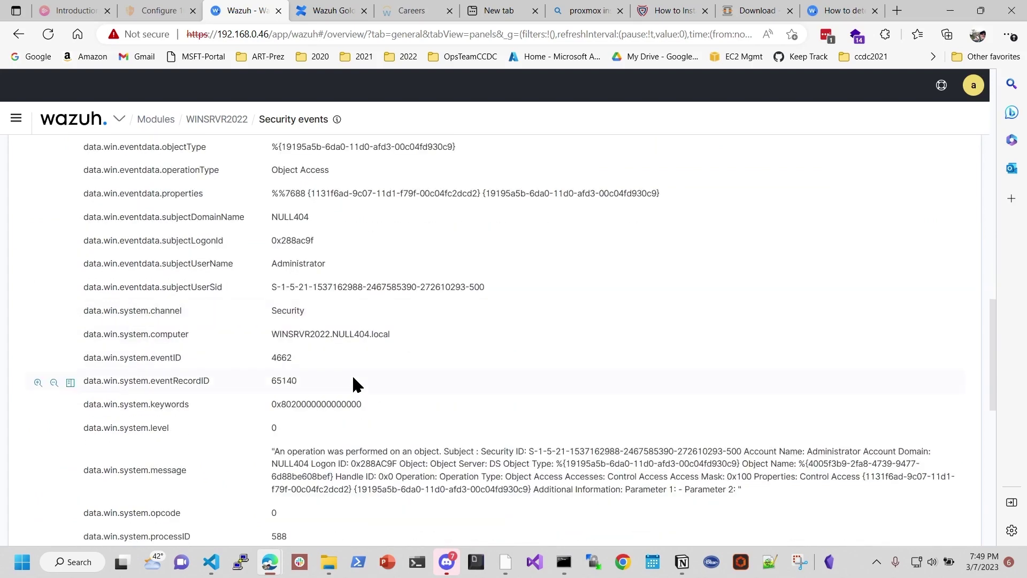
{"action": "scroll", "coordinate": [353, 377], "scroll_direction": "down", "scroll_amount": 1}
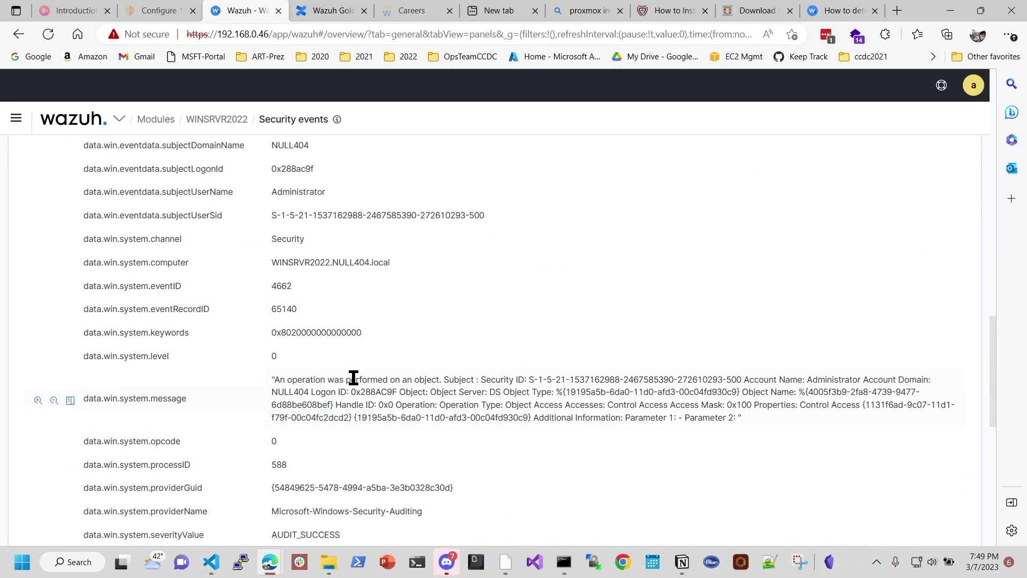
{"action": "scroll", "coordinate": [353, 378], "scroll_direction": "down", "scroll_amount": 1}
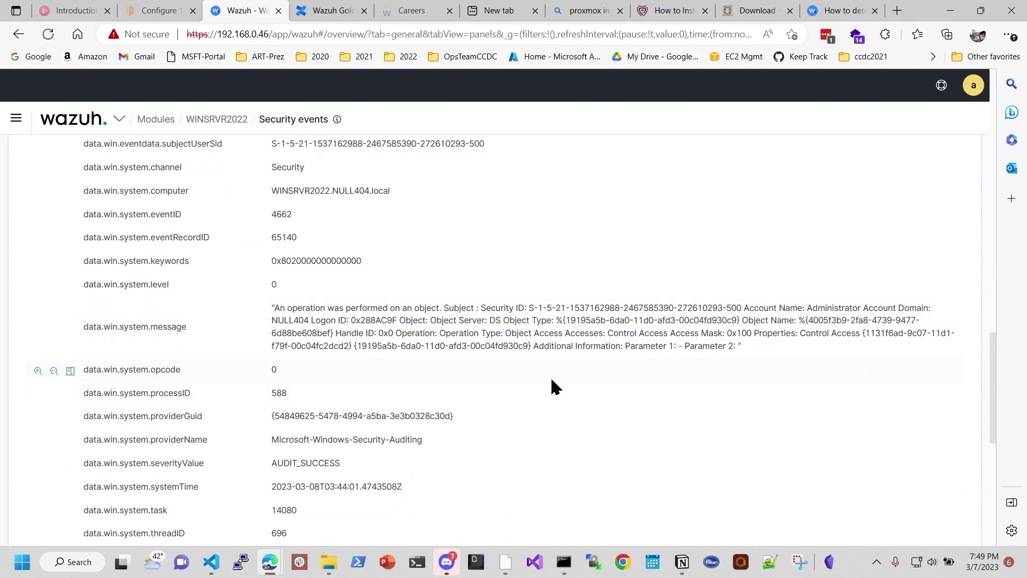
{"action": "scroll", "coordinate": [551, 379], "scroll_direction": "down", "scroll_amount": 3}
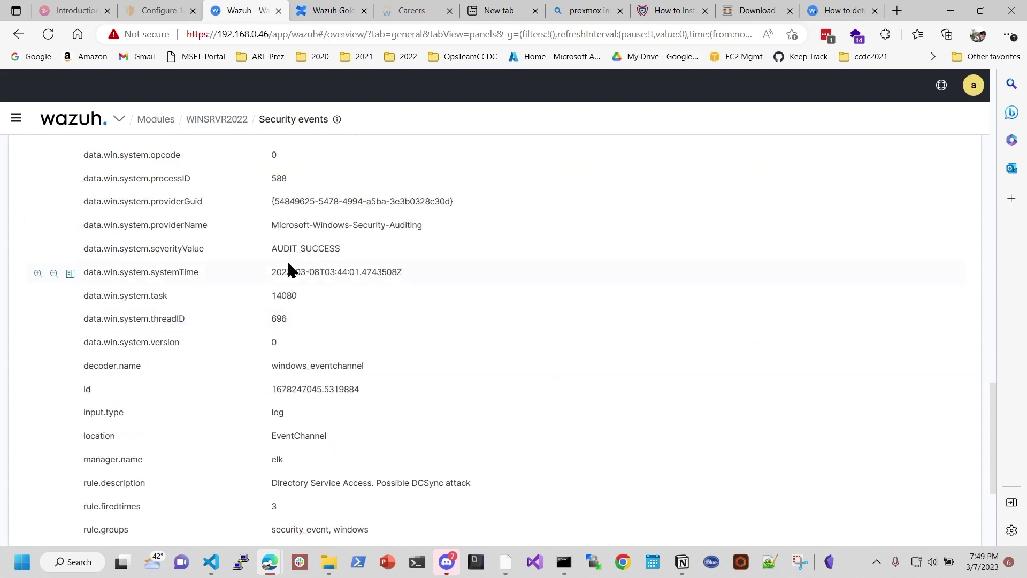
{"action": "left_click_drag", "start_coordinate": [278, 250], "coordinate": [357, 250]}
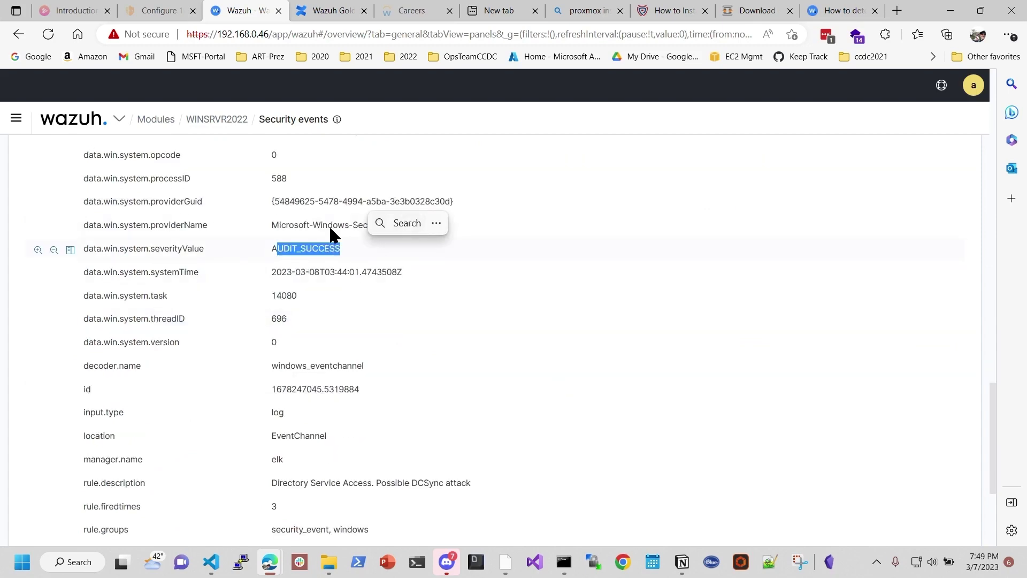
{"action": "scroll", "coordinate": [506, 408], "scroll_direction": "down", "scroll_amount": 2}
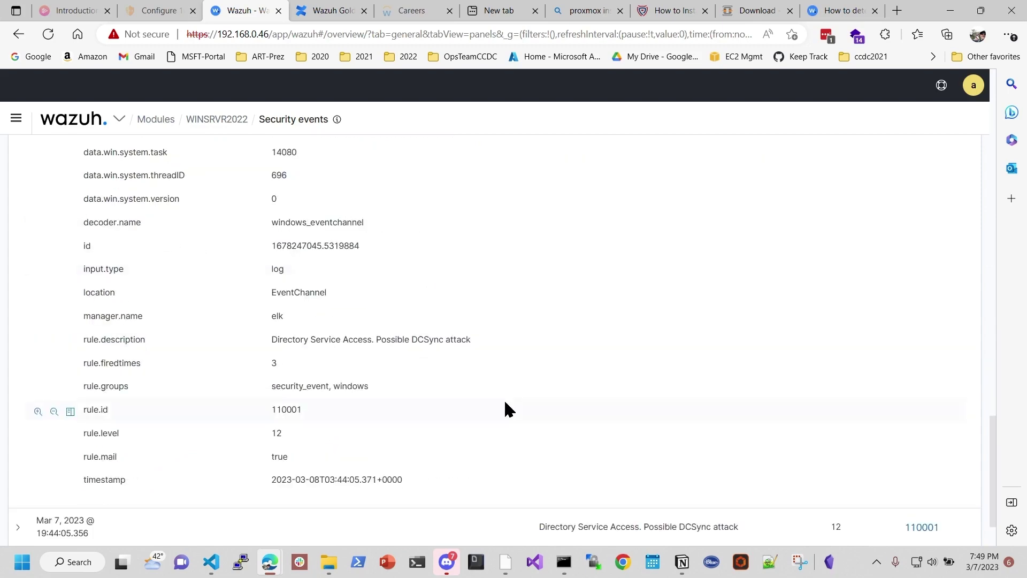
{"action": "scroll", "coordinate": [505, 409], "scroll_direction": "up", "scroll_amount": 15}
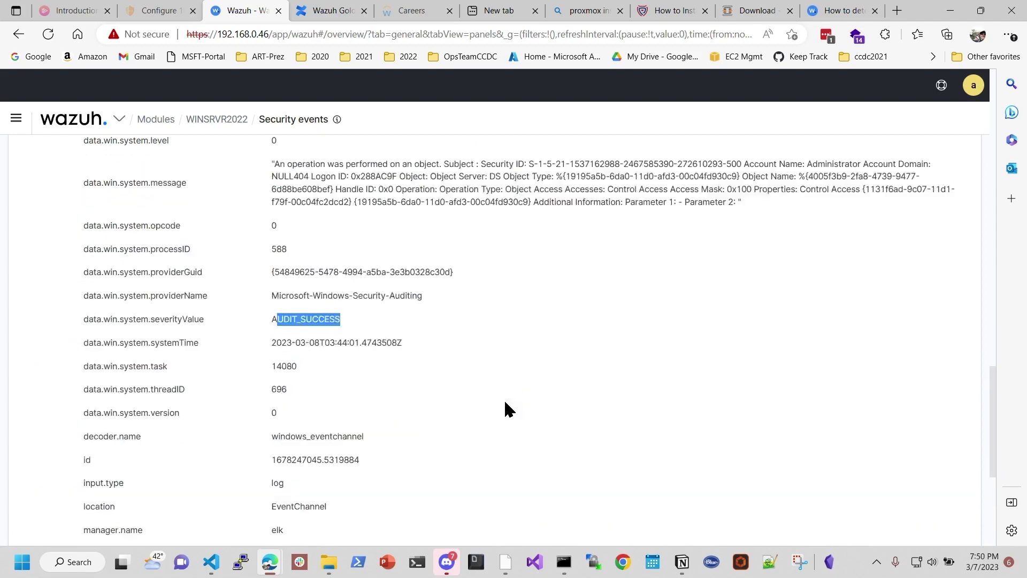
{"action": "scroll", "coordinate": [399, 310], "scroll_direction": "down", "scroll_amount": 2}
{"action": "scroll", "coordinate": [393, 291], "scroll_direction": "down", "scroll_amount": 7}
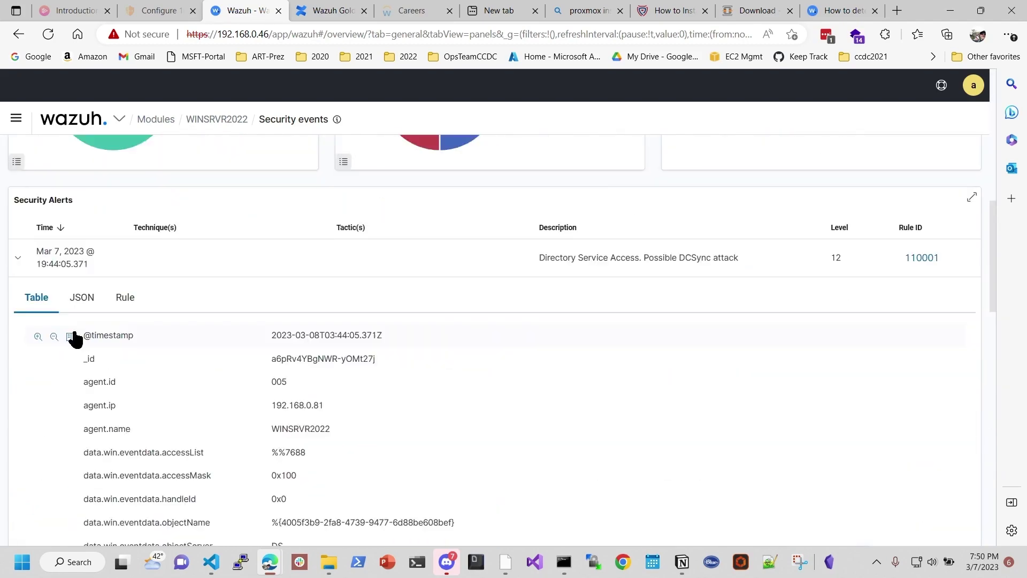
Step: Collapse the DCSync alert details and refresh the level-12 filtered dashboard
{"action": "left_click", "coordinate": [15, 255]}
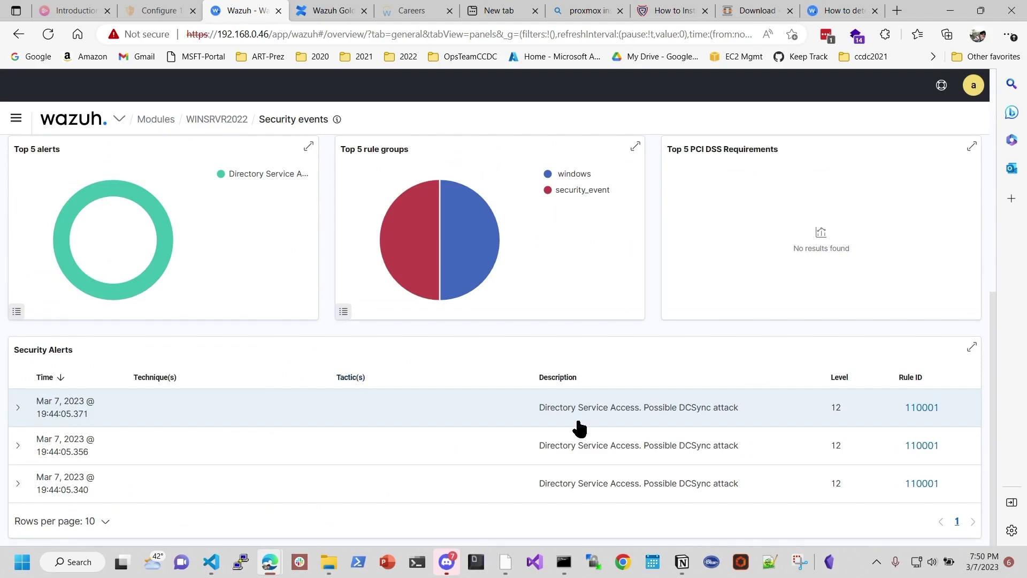
{"action": "scroll", "coordinate": [438, 317], "scroll_direction": "up", "scroll_amount": 4}
{"action": "scroll", "coordinate": [445, 321], "scroll_direction": "up", "scroll_amount": 2}
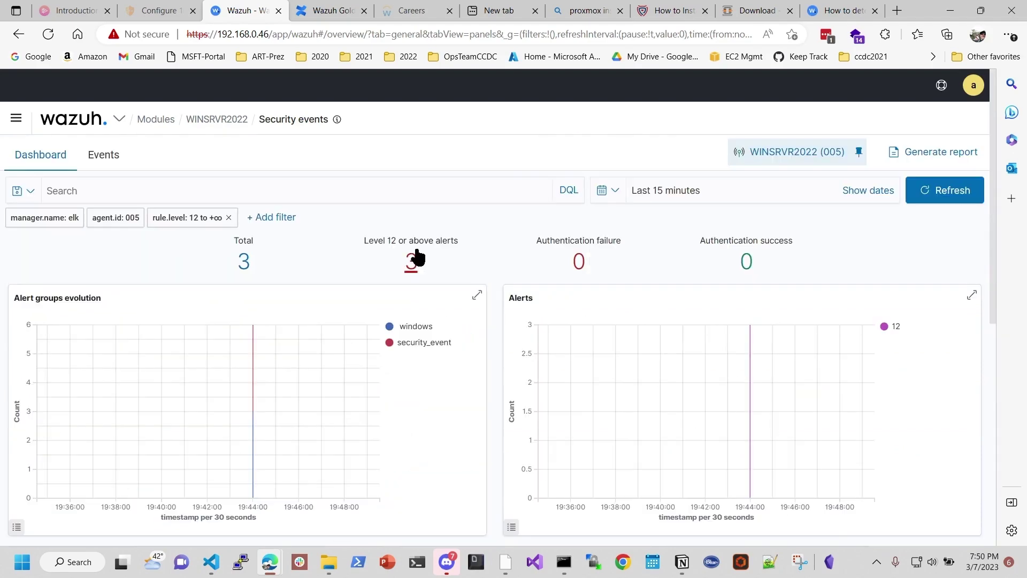
{"action": "left_click", "coordinate": [921, 193]}
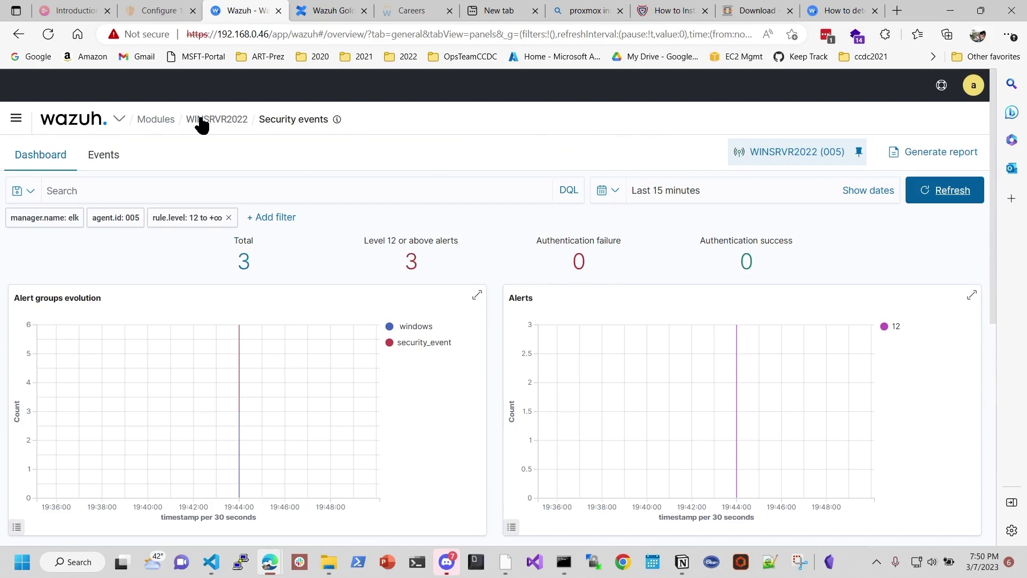
Step: Open Modules in a new tab and go to win10-PC1's Security events via Total agents
{"action": "right_click", "coordinate": [158, 120]}
{"action": "left_click", "coordinate": [229, 132]}
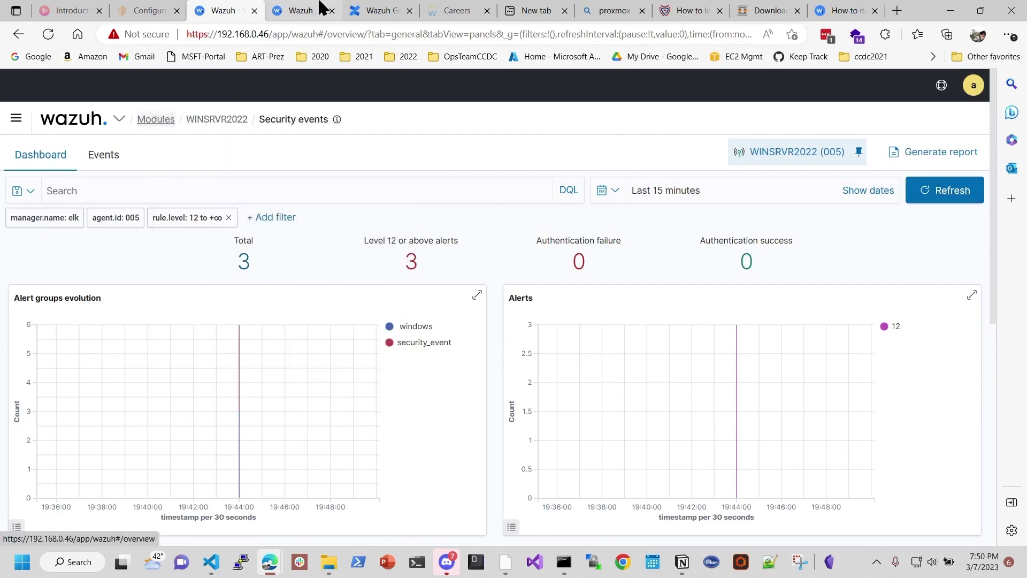
{"action": "left_click", "coordinate": [295, 12]}
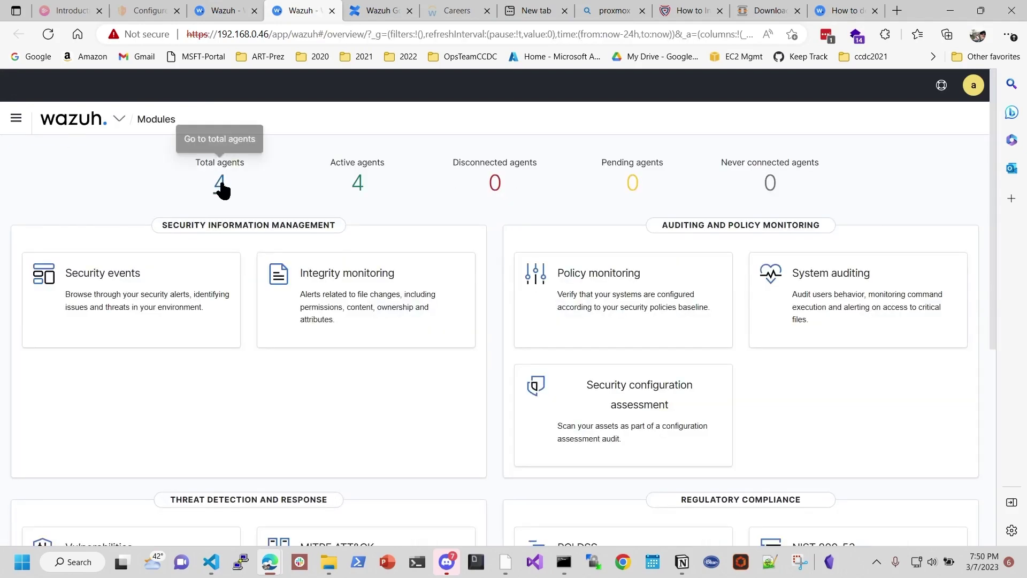
{"action": "left_click", "coordinate": [221, 184]}
{"action": "left_click", "coordinate": [110, 434]}
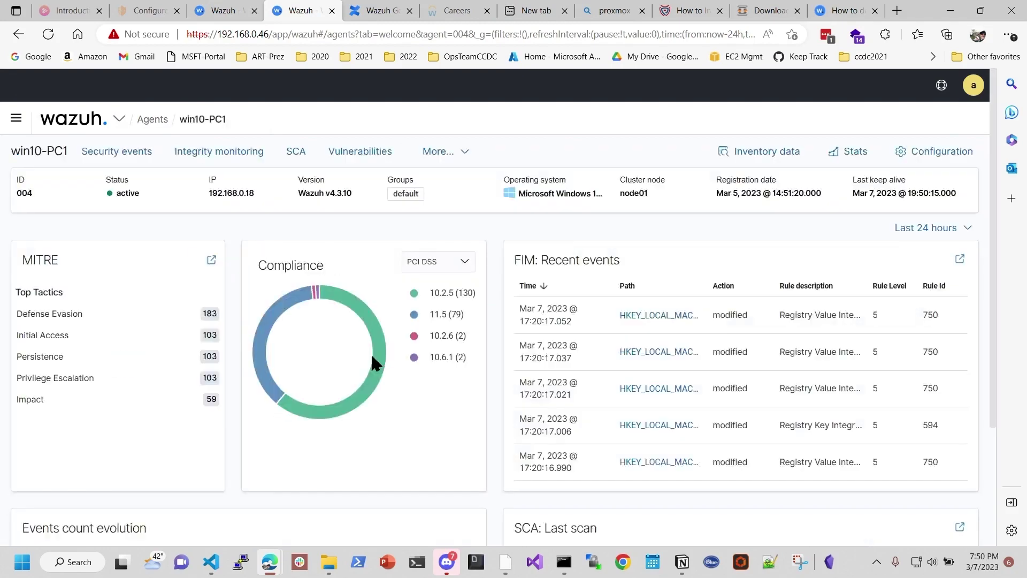
{"action": "left_click", "coordinate": [140, 151]}
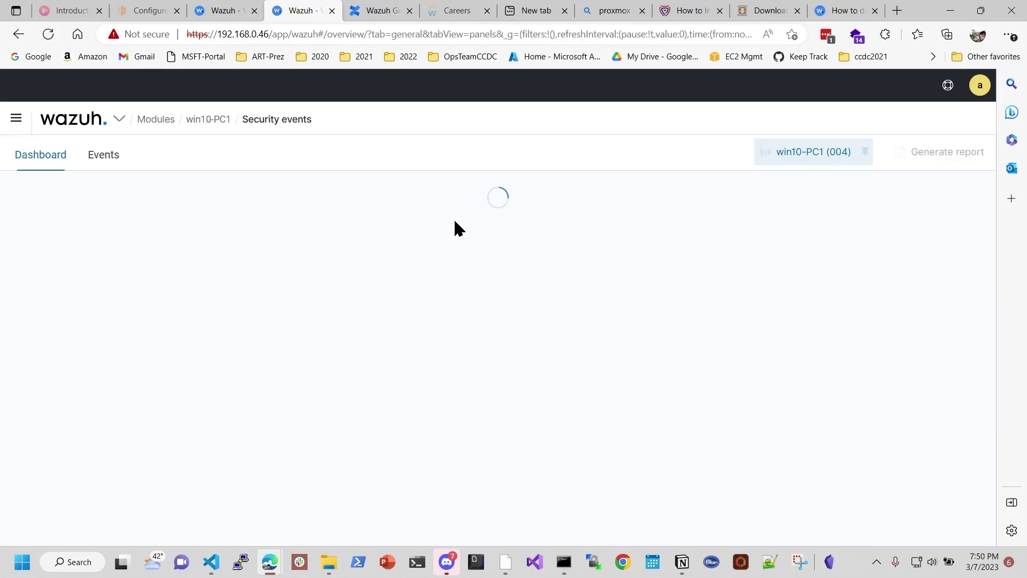
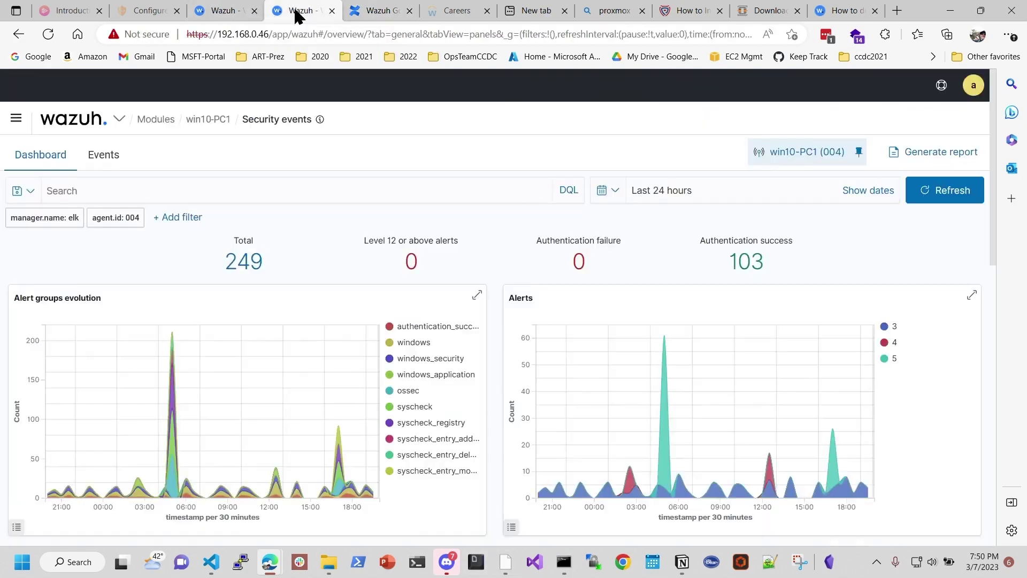
Step: Open the 'How to detect Active Directory attacks' blog article and scroll to its golden ticket steps
{"action": "left_click", "coordinate": [841, 8]}
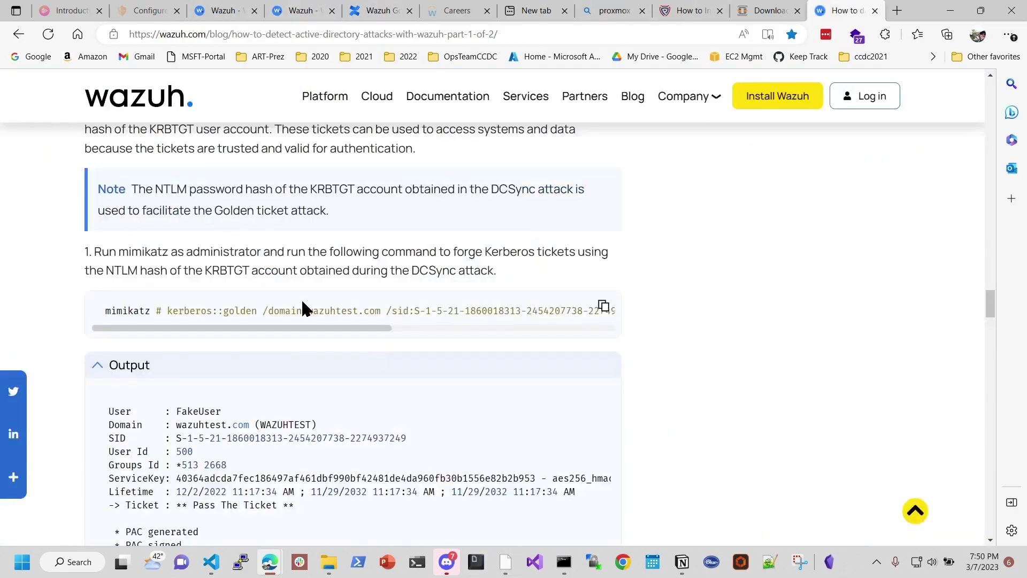
{"action": "scroll", "coordinate": [317, 302], "scroll_direction": "down", "scroll_amount": 2}
{"action": "scroll", "coordinate": [318, 301], "scroll_direction": "down", "scroll_amount": 6}
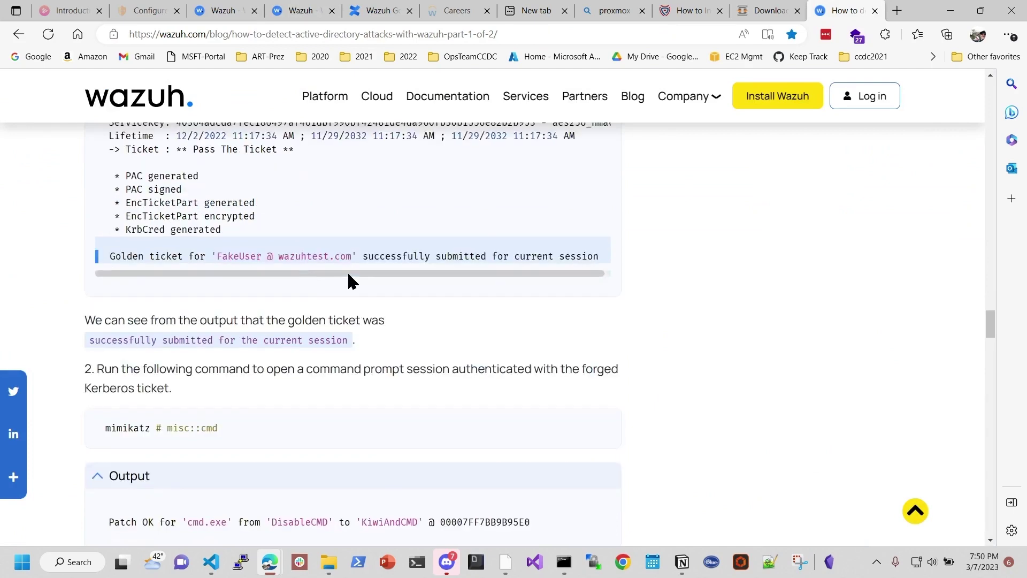
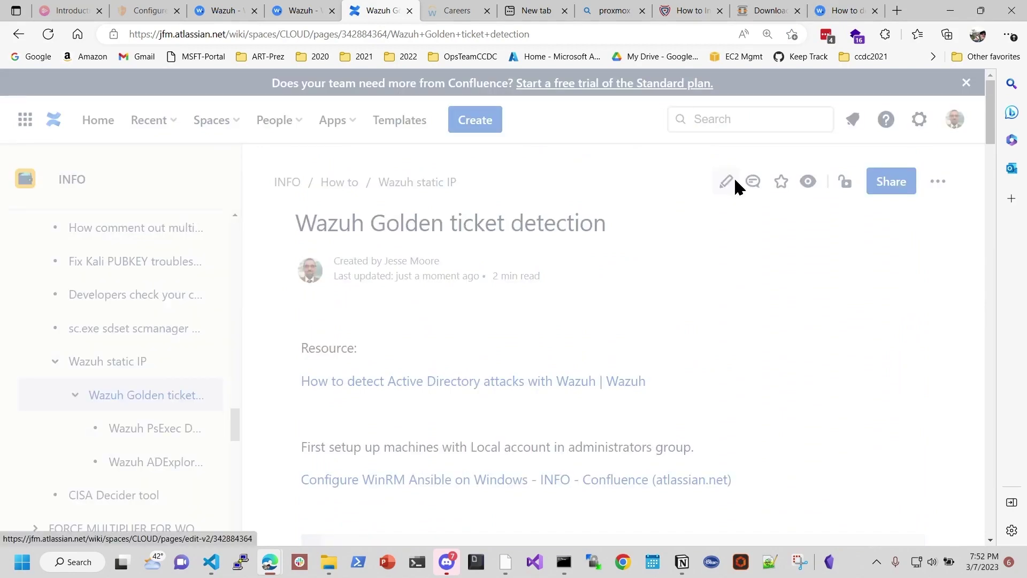
Step: Scroll down the 'Wazuh Golden ticket detection' page in the editor to review its links, code blocks and screenshots
{"action": "scroll", "coordinate": [569, 444], "scroll_direction": "down", "scroll_amount": 15}
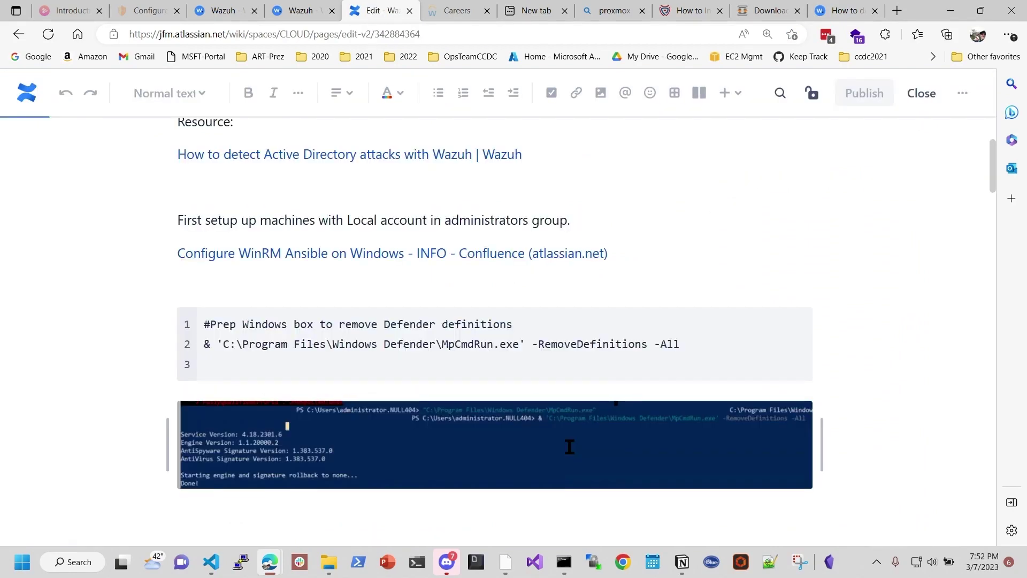
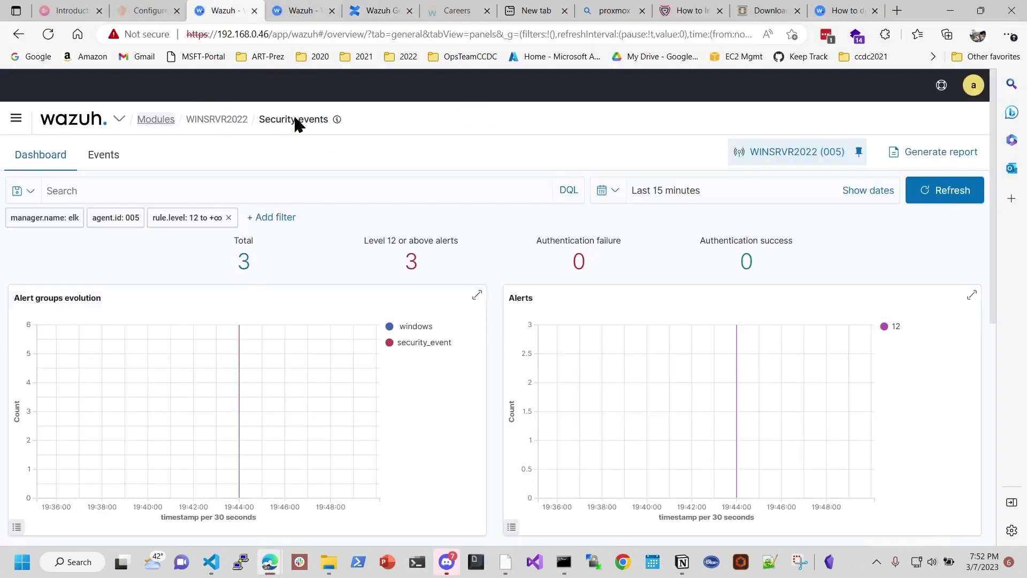
Step: Refresh the WINSRVR2022 and win10-PC1 security event dashboards, then return to the Golden ticket detection page
{"action": "left_click", "coordinate": [945, 191]}
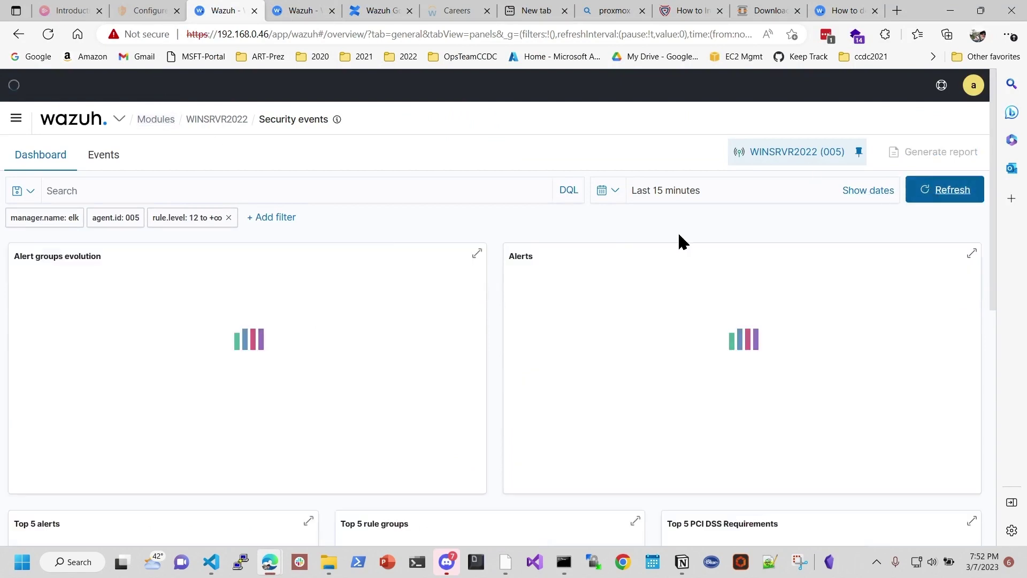
{"action": "left_click", "coordinate": [298, 12]}
{"action": "left_click", "coordinate": [945, 190]}
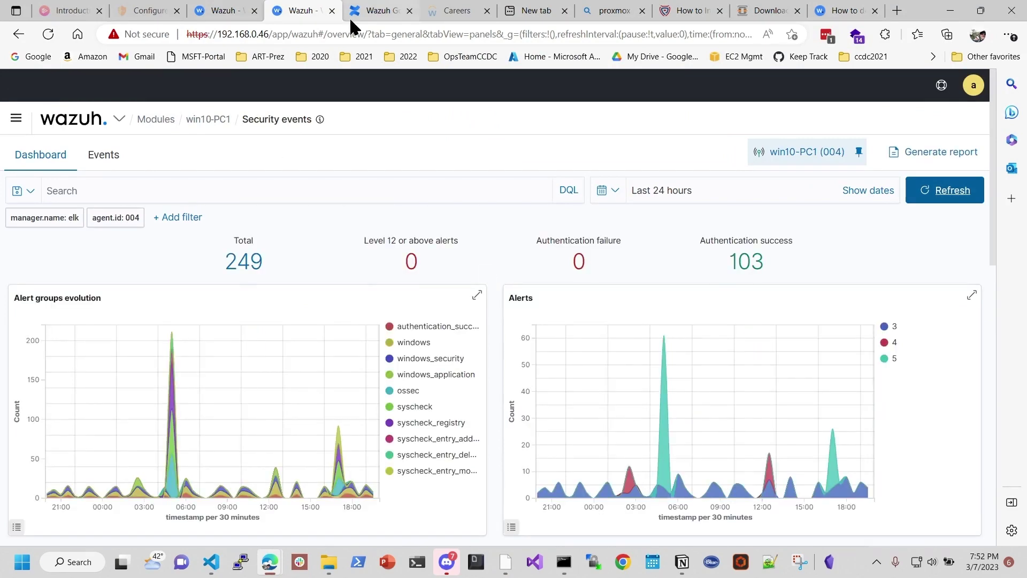
{"action": "left_click", "coordinate": [375, 12]}
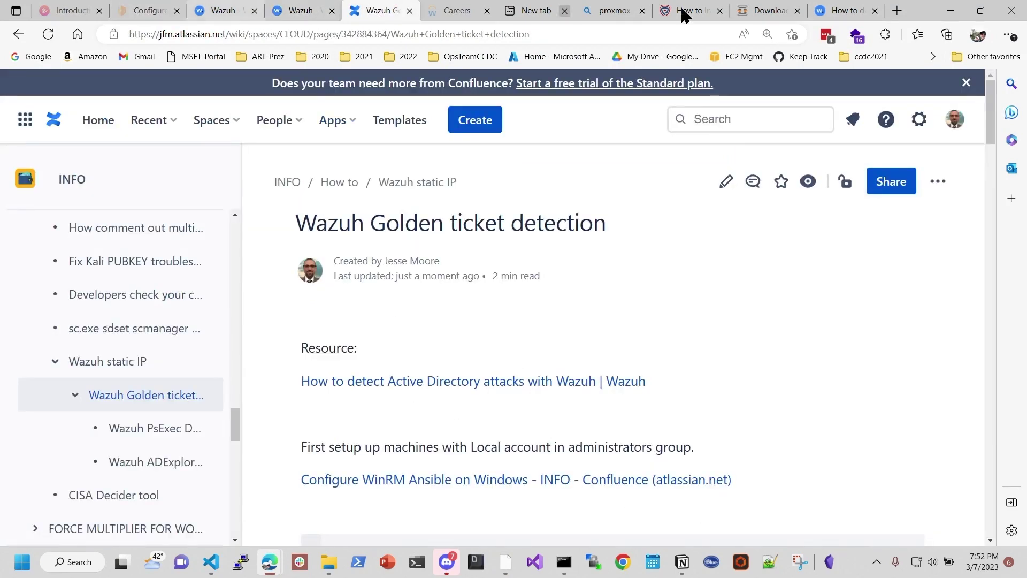
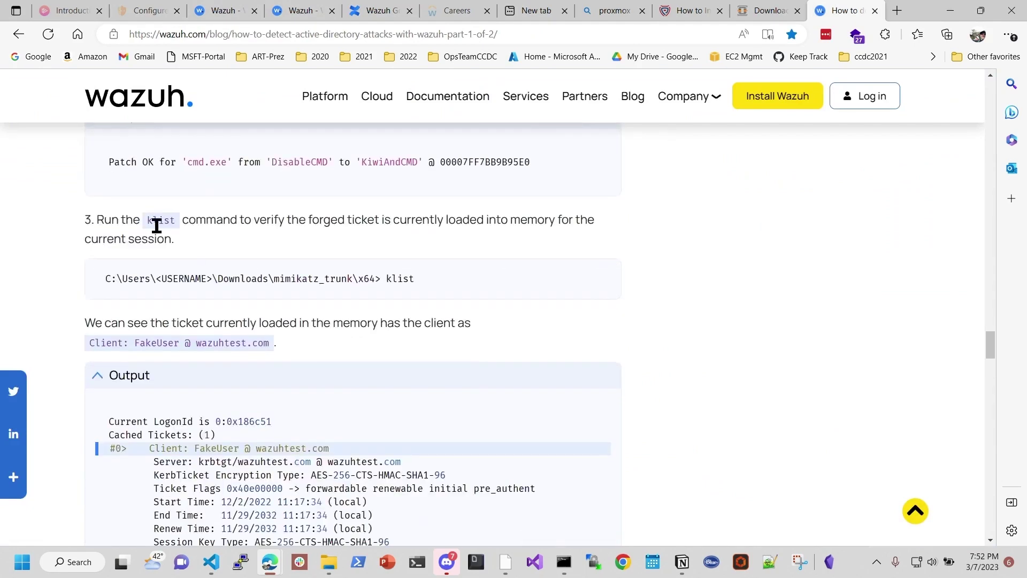
Step: Scroll the blog's klist, Kerberoasting and golden ticket sections, settling on the misc::cmd step
{"action": "scroll", "coordinate": [301, 316], "scroll_direction": "down", "scroll_amount": 1}
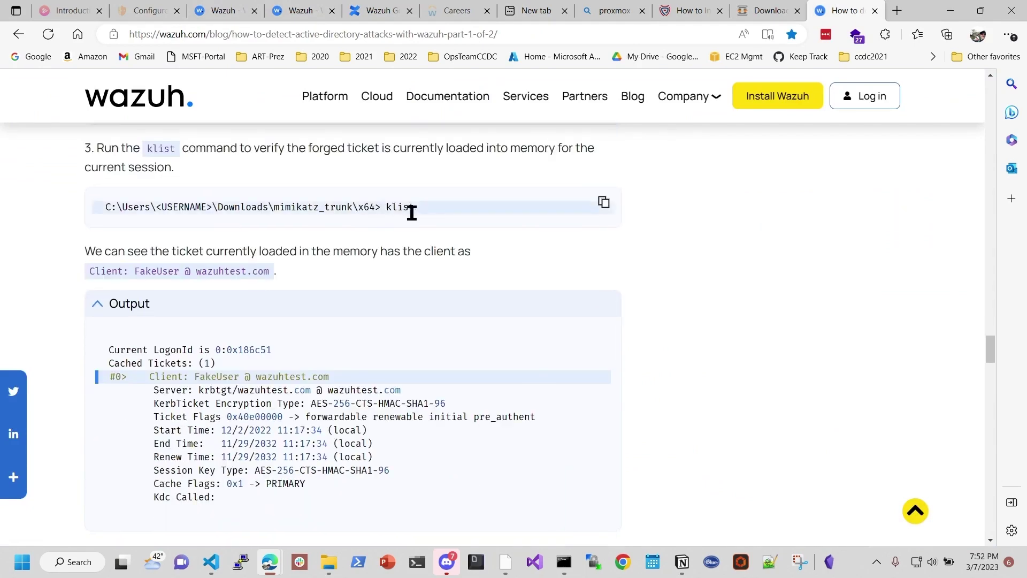
{"action": "scroll", "coordinate": [524, 274], "scroll_direction": "down", "scroll_amount": 1}
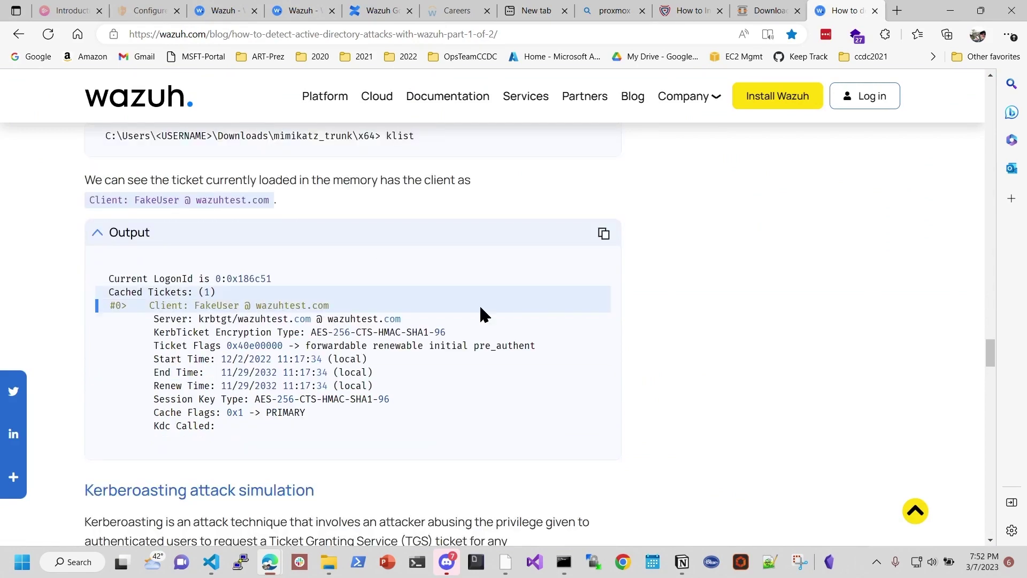
{"action": "scroll", "coordinate": [514, 334], "scroll_direction": "down", "scroll_amount": 2}
{"action": "scroll", "coordinate": [555, 316], "scroll_direction": "down", "scroll_amount": 1}
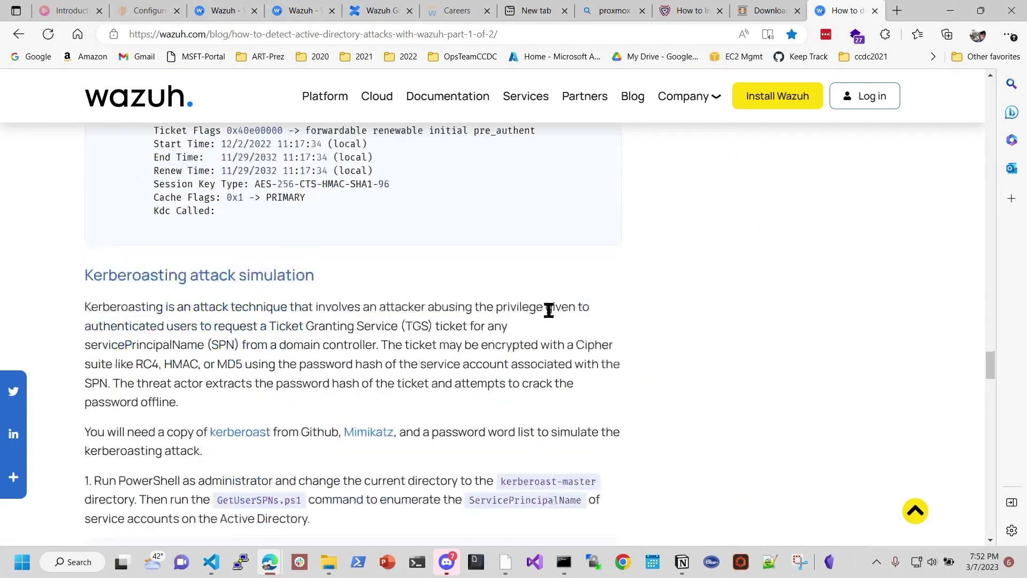
{"action": "scroll", "coordinate": [549, 311], "scroll_direction": "down", "scroll_amount": 1}
{"action": "scroll", "coordinate": [549, 310], "scroll_direction": "down", "scroll_amount": 1}
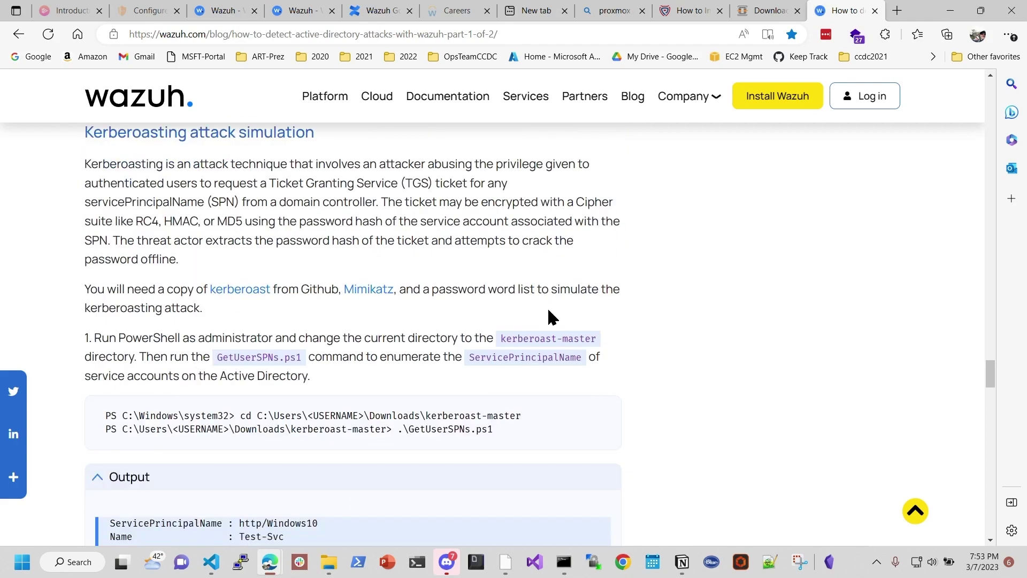
{"action": "scroll", "coordinate": [552, 317], "scroll_direction": "down", "scroll_amount": 1}
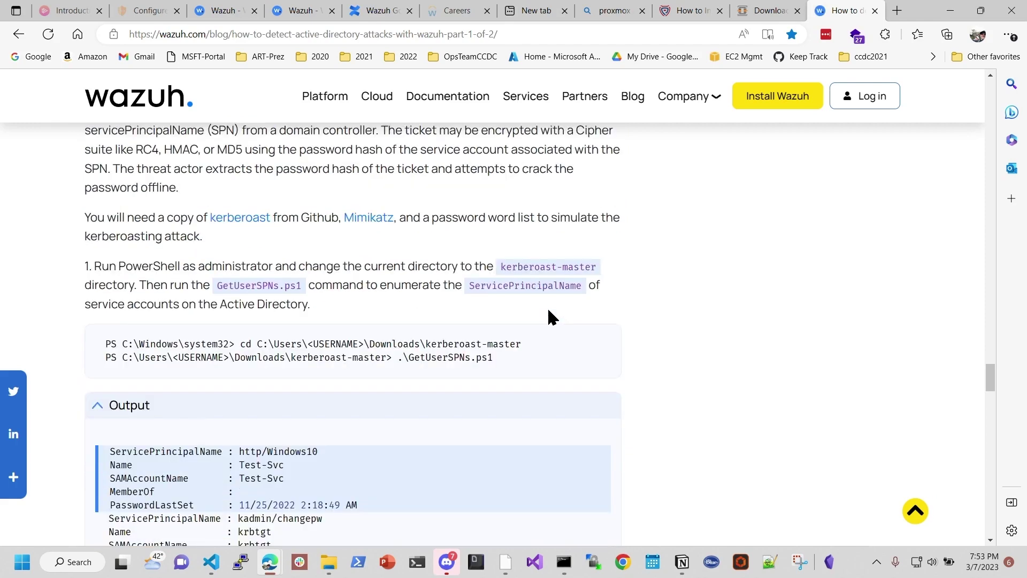
{"action": "scroll", "coordinate": [551, 317], "scroll_direction": "up", "scroll_amount": 9}
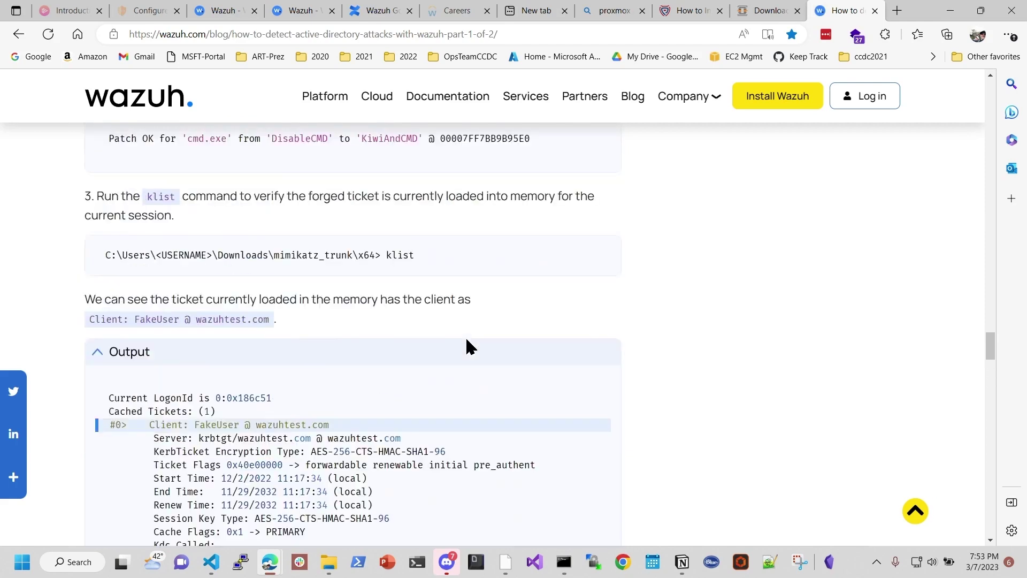
{"action": "scroll", "coordinate": [465, 345], "scroll_direction": "up", "scroll_amount": 5}
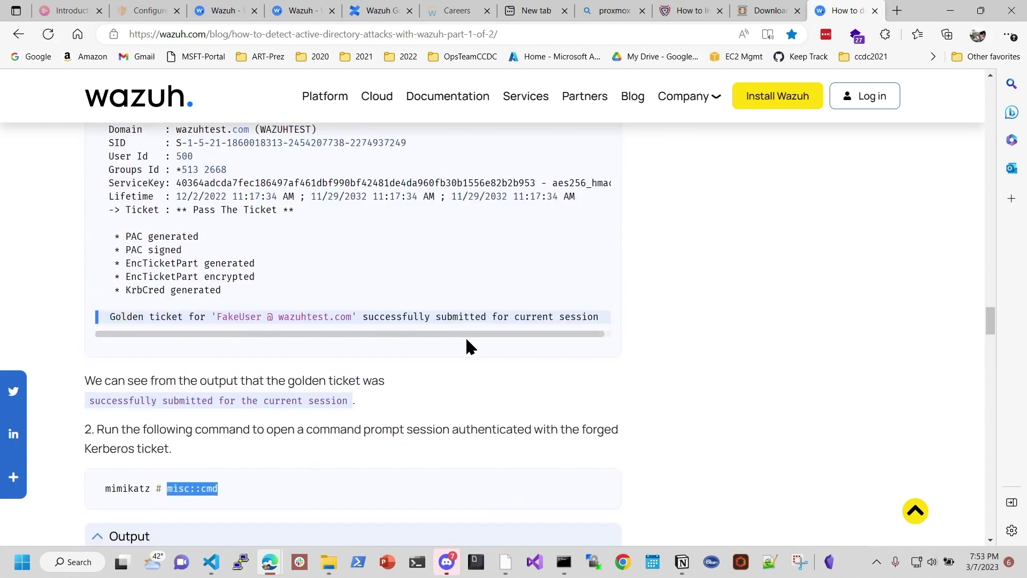
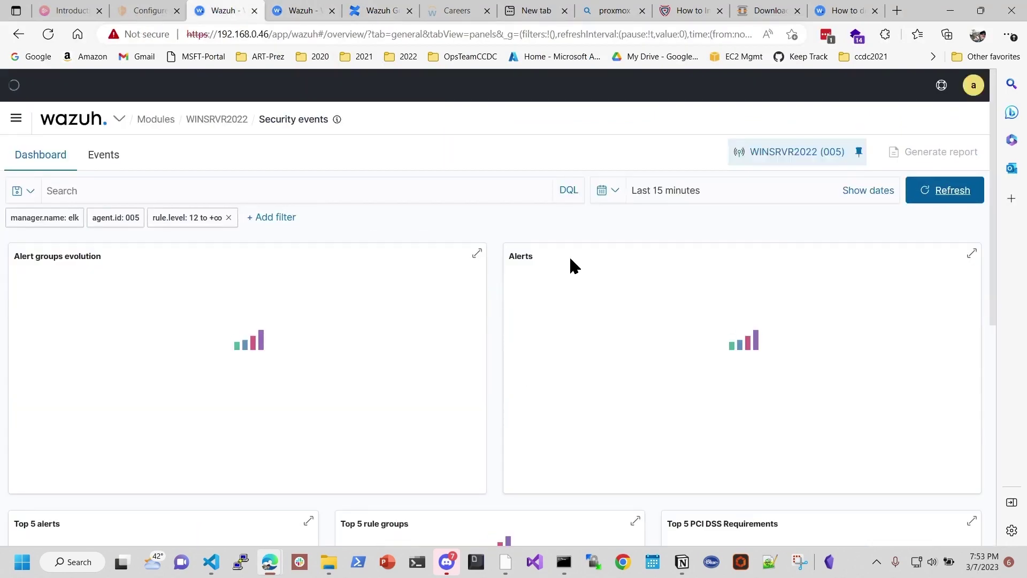
Step: Find the level-12 Possible Golden Ticket alert (rule 110003) for WINSRVR2022, then refresh win10-PC1's events and return
{"action": "scroll", "coordinate": [471, 281], "scroll_direction": "down", "scroll_amount": 3}
{"action": "scroll", "coordinate": [476, 281], "scroll_direction": "down", "scroll_amount": 5}
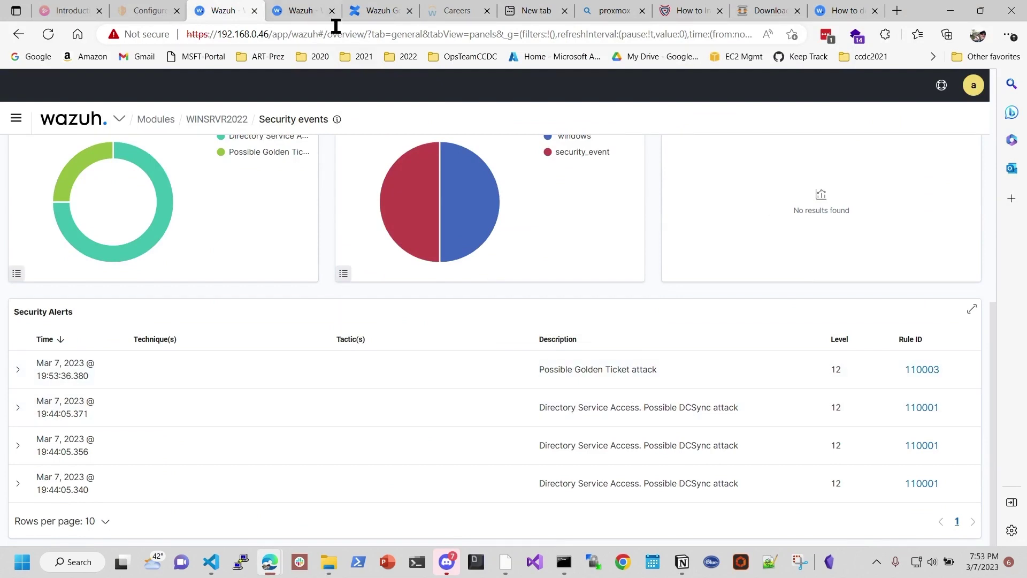
{"action": "left_click", "coordinate": [298, 16]}
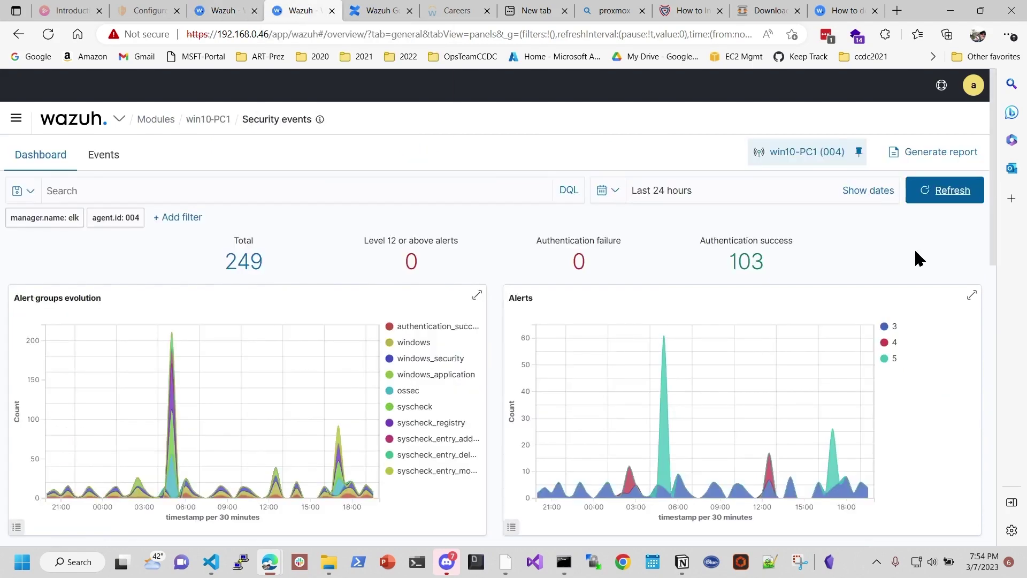
{"action": "left_click", "coordinate": [940, 191]}
{"action": "left_click", "coordinate": [212, 12]}
{"action": "scroll", "coordinate": [390, 296], "scroll_direction": "up", "scroll_amount": 8}
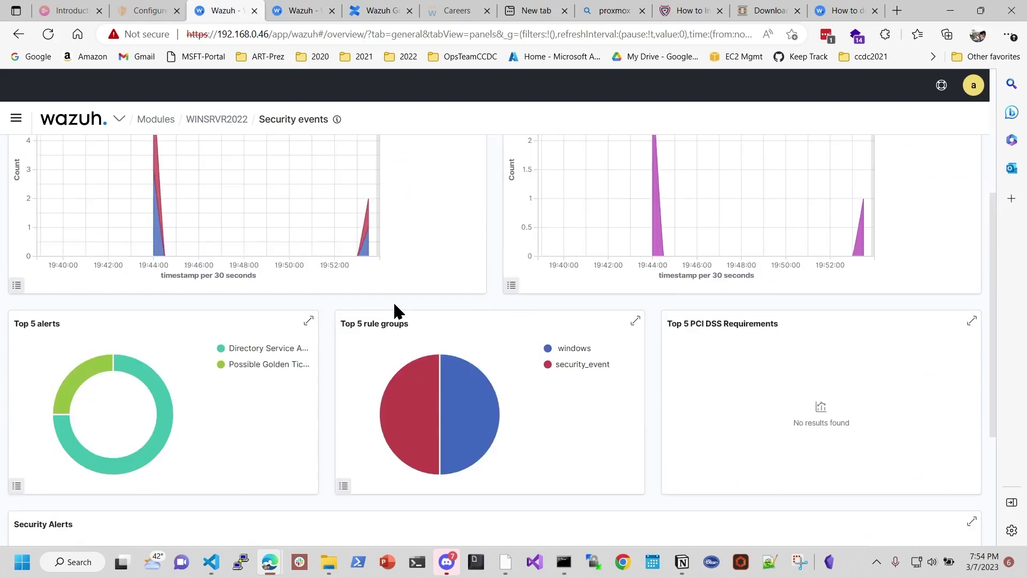
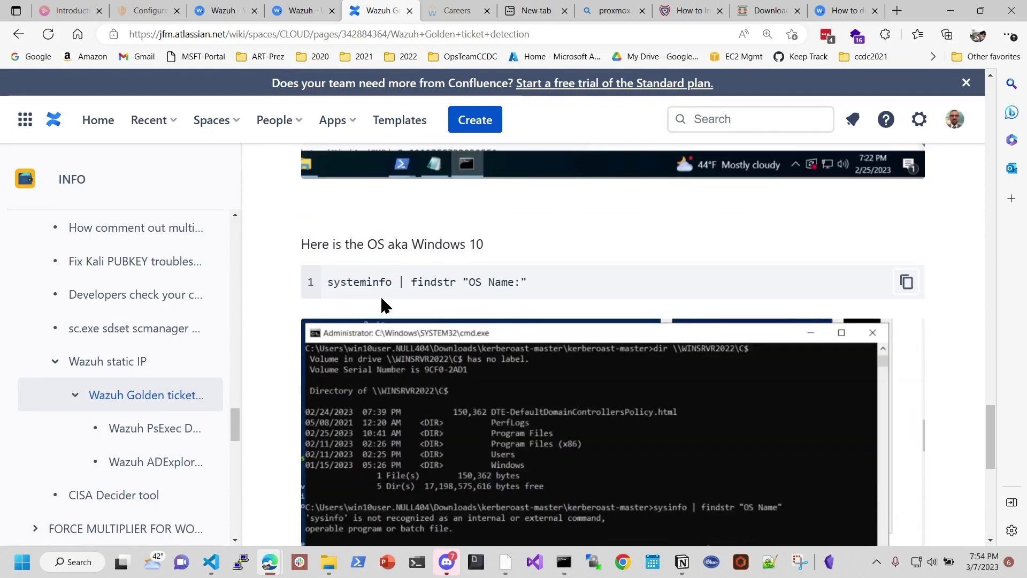
Step: Highlight the systeminfo command and scroll to the end of the Golden Ticket detection page
{"action": "left_click_drag", "start_coordinate": [529, 293], "coordinate": [321, 284]}
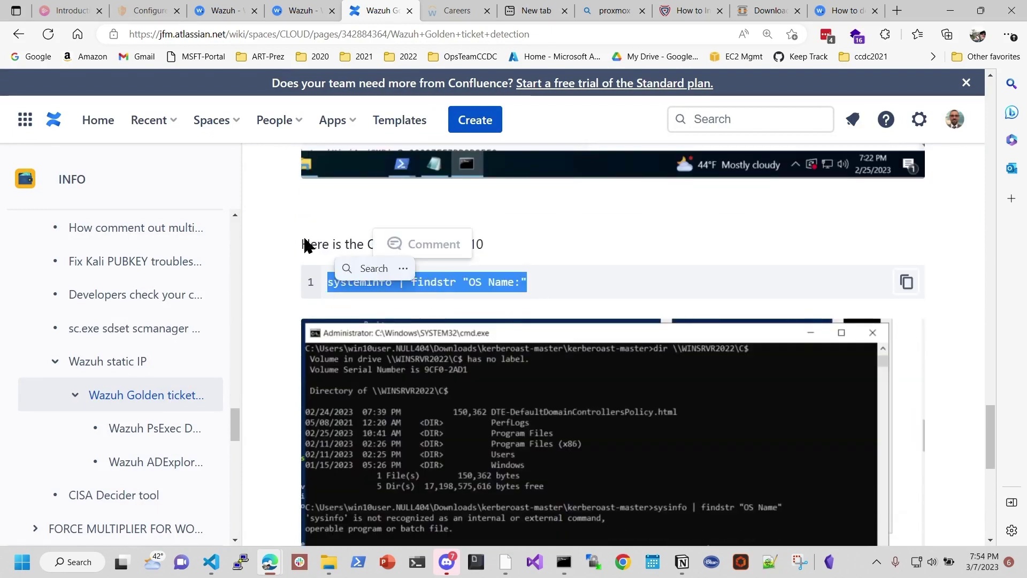
{"action": "scroll", "coordinate": [723, 302], "scroll_direction": "down", "scroll_amount": 2}
{"action": "scroll", "coordinate": [723, 302], "scroll_direction": "down", "scroll_amount": 5}
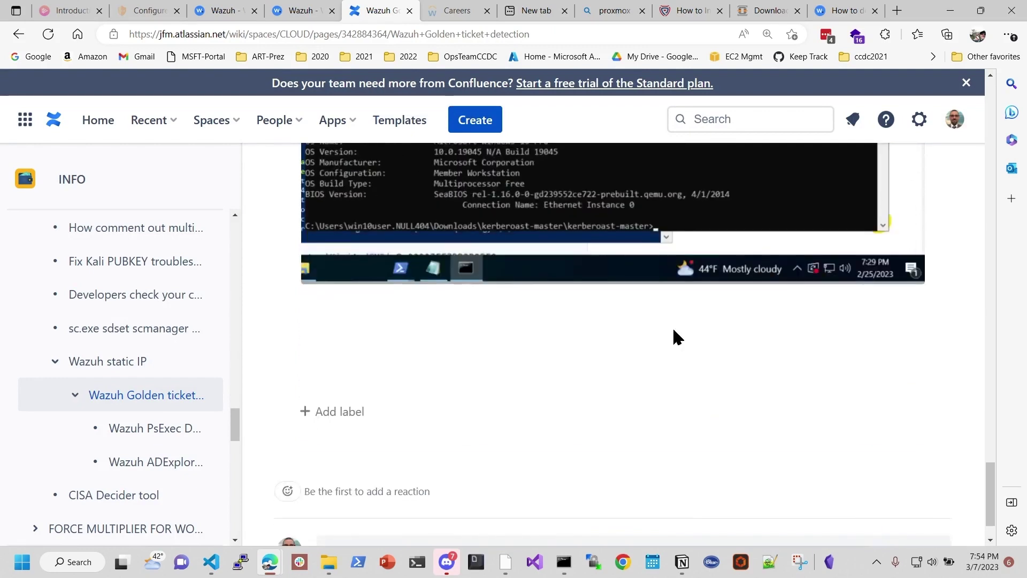
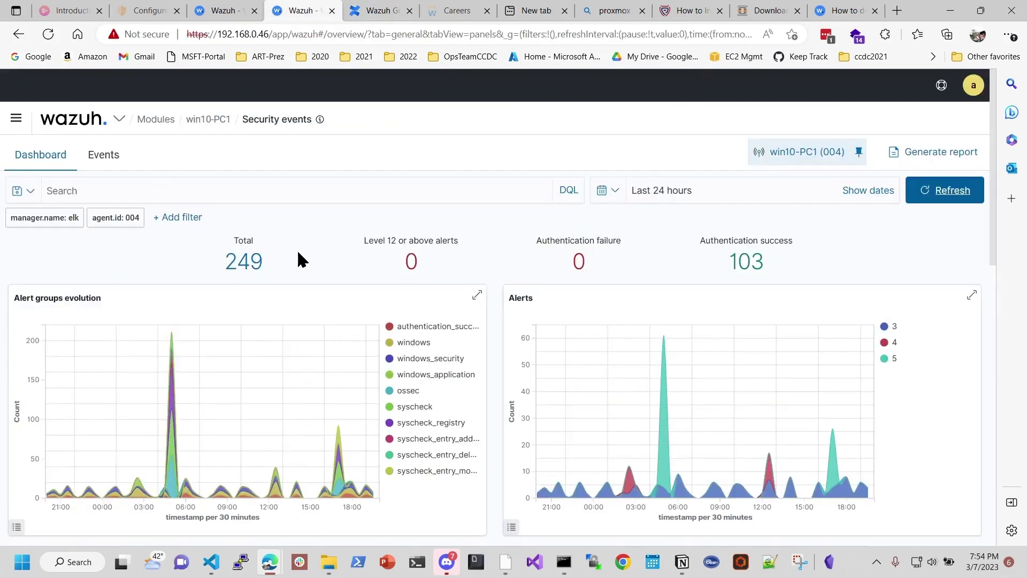
Step: Review WINSRVR2022 security alerts showing the level 12 Golden Ticket and DCSync attacks, then open the navigation menu
{"action": "left_click", "coordinate": [214, 11]}
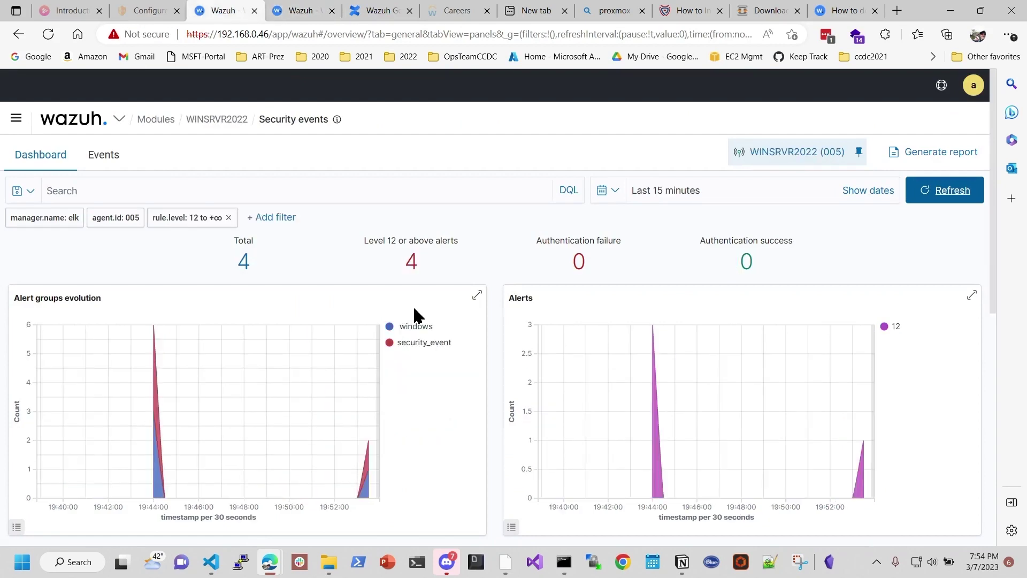
{"action": "scroll", "coordinate": [444, 279], "scroll_direction": "down", "scroll_amount": 8}
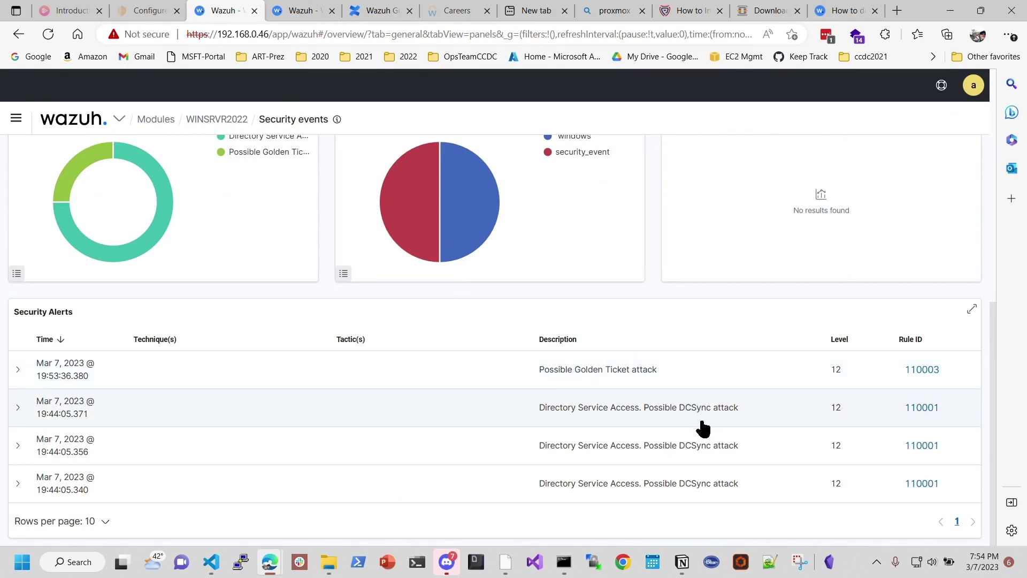
{"action": "scroll", "coordinate": [344, 328], "scroll_direction": "up", "scroll_amount": 8}
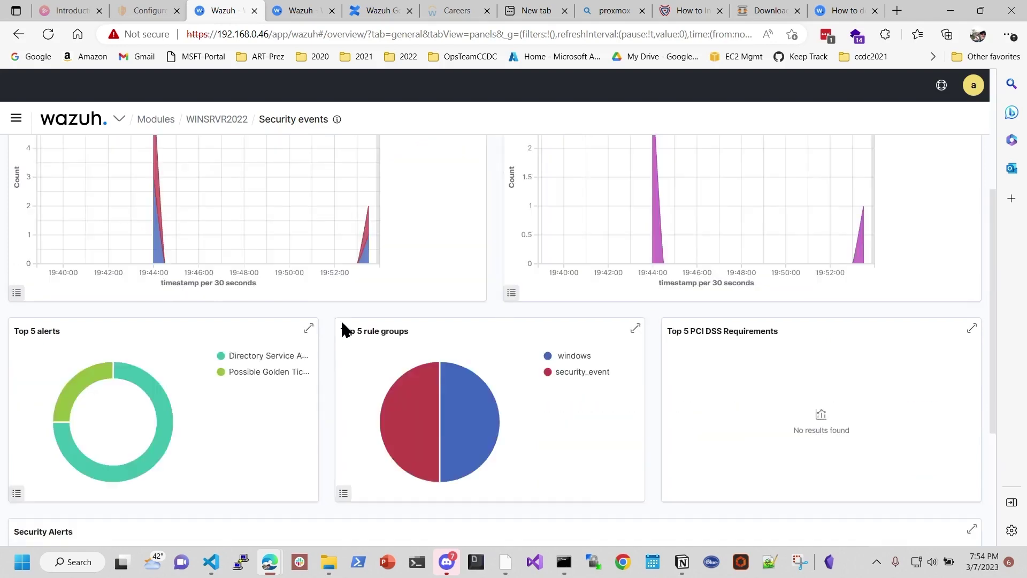
{"action": "left_click", "coordinate": [16, 118]}
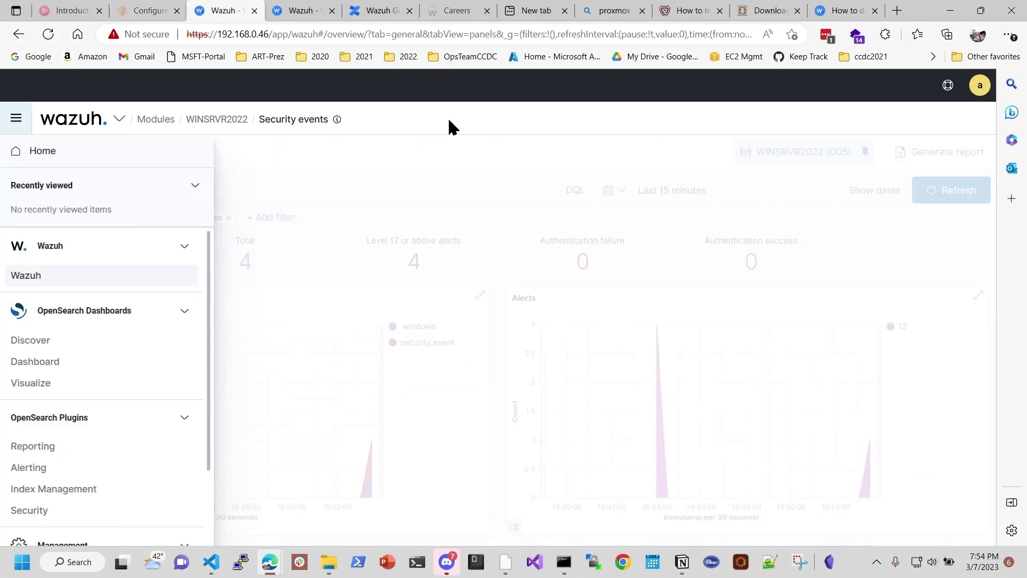
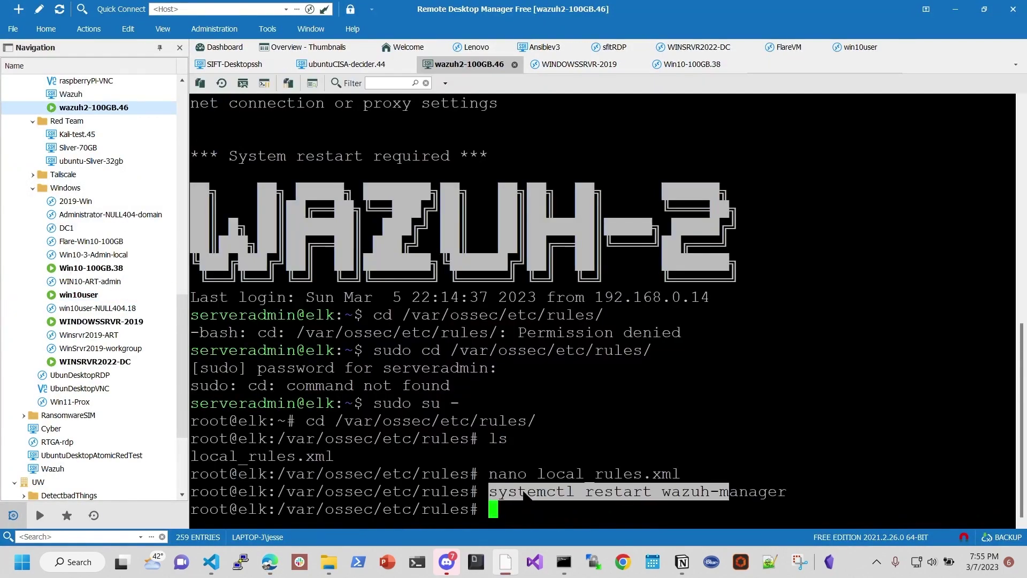
Step: Reopen local_rules.xml in nano, highlight PsExec in the first rule's comment, then exit
{"action": "left_click_drag", "start_coordinate": [541, 474], "coordinate": [192, 454]}
{"action": "key", "text": "Up"}
{"action": "key", "text": "Up"}
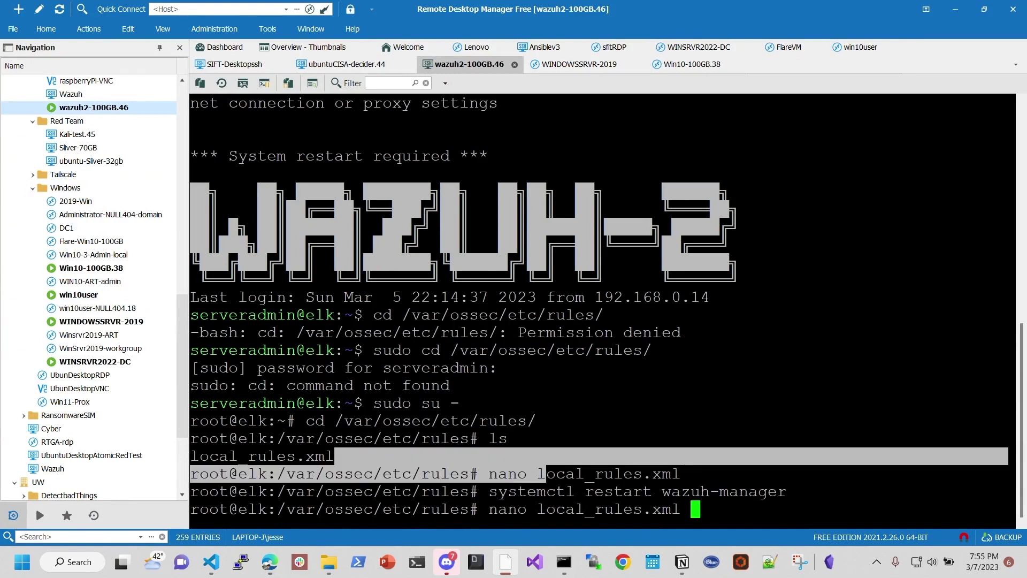
{"action": "key", "text": "Return"}
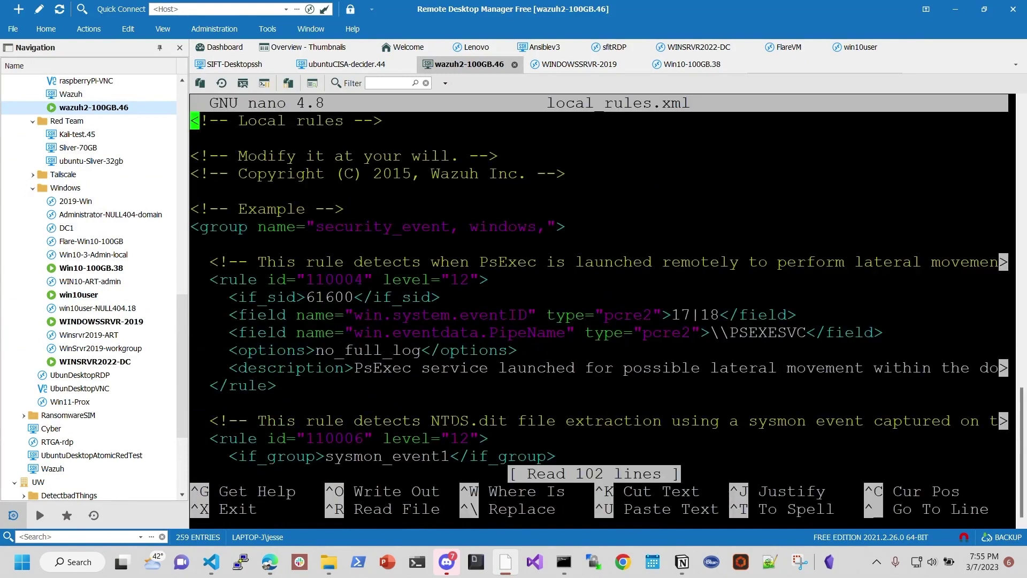
{"action": "double_click", "coordinate": [509, 262]}
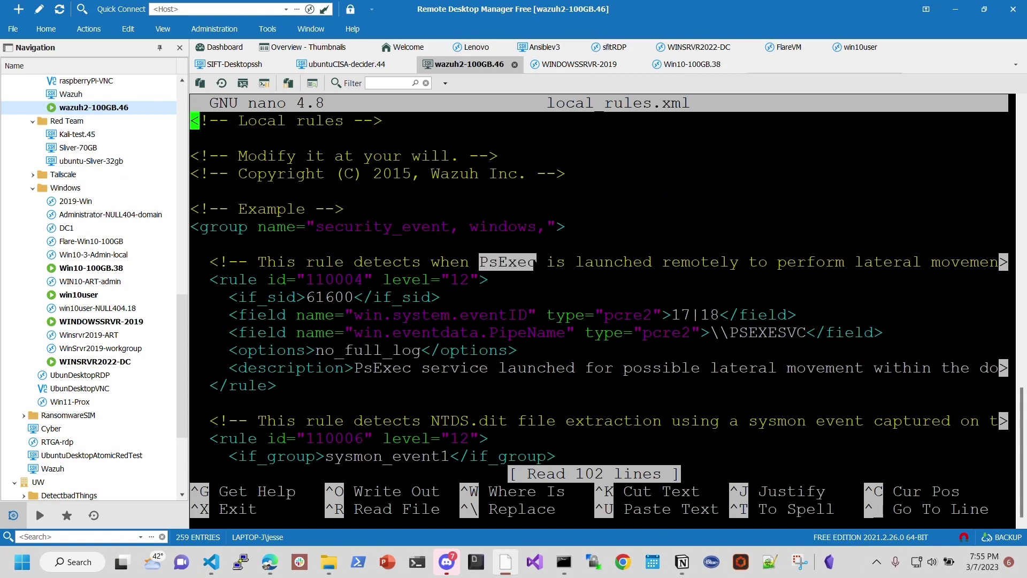
{"action": "key", "text": "ctrl+c"}
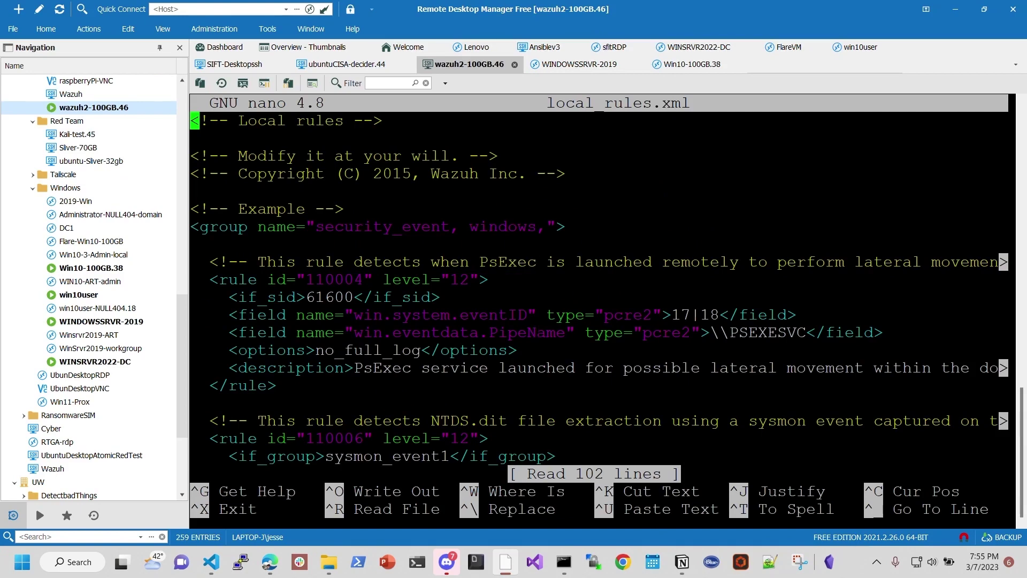
{"action": "left_click_drag", "start_coordinate": [470, 262], "coordinate": [531, 262]}
{"action": "key", "text": "ctrl+x"}
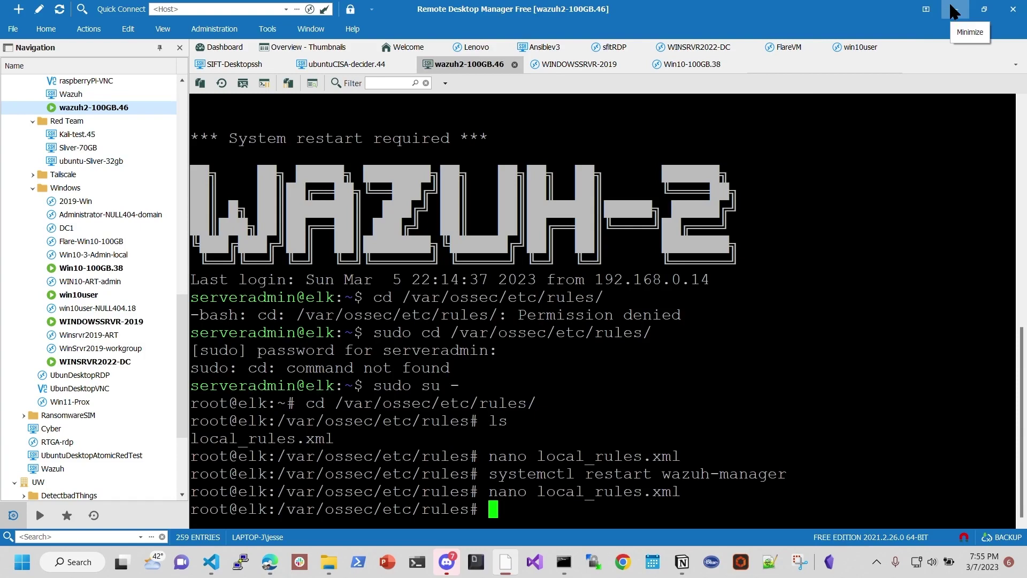
Step: Bring the Wazuh WINSRVR2022 security events dashboard forward and dismiss the navigation flyout
{"action": "mouse_move", "coordinate": [270, 562]}
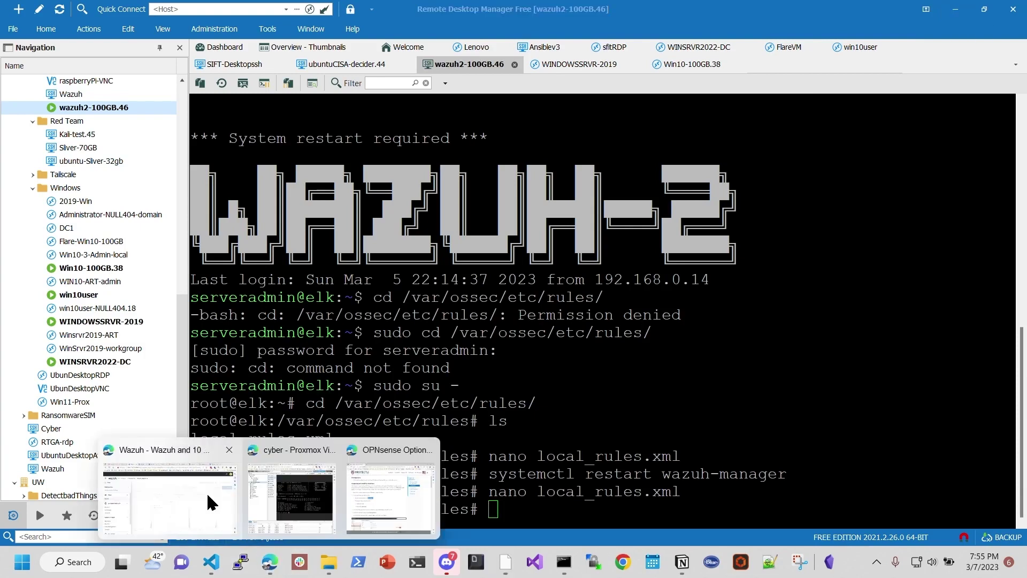
{"action": "left_click", "coordinate": [206, 492]}
{"action": "left_click", "coordinate": [321, 214]}
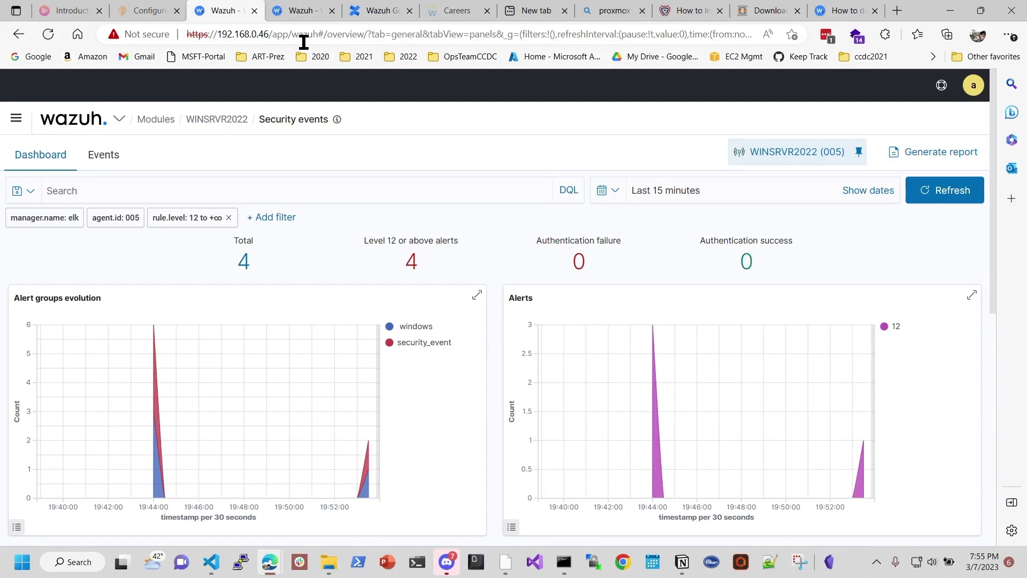
{"action": "mouse_move", "coordinate": [303, 19]}
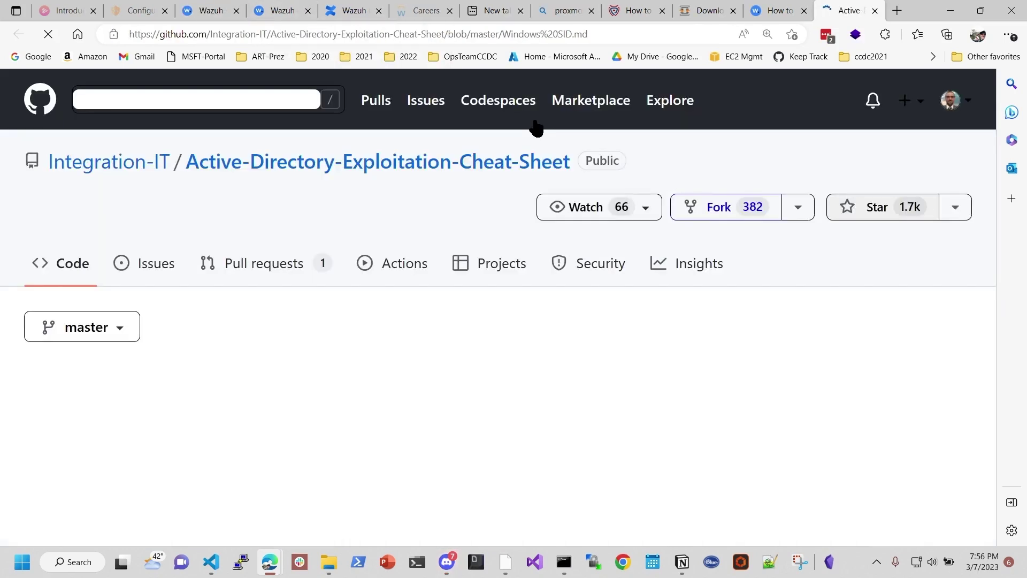
Step: Scroll down through the Windows SID reference table on the GitHub page
{"action": "scroll", "coordinate": [480, 371], "scroll_direction": "down", "scroll_amount": 1}
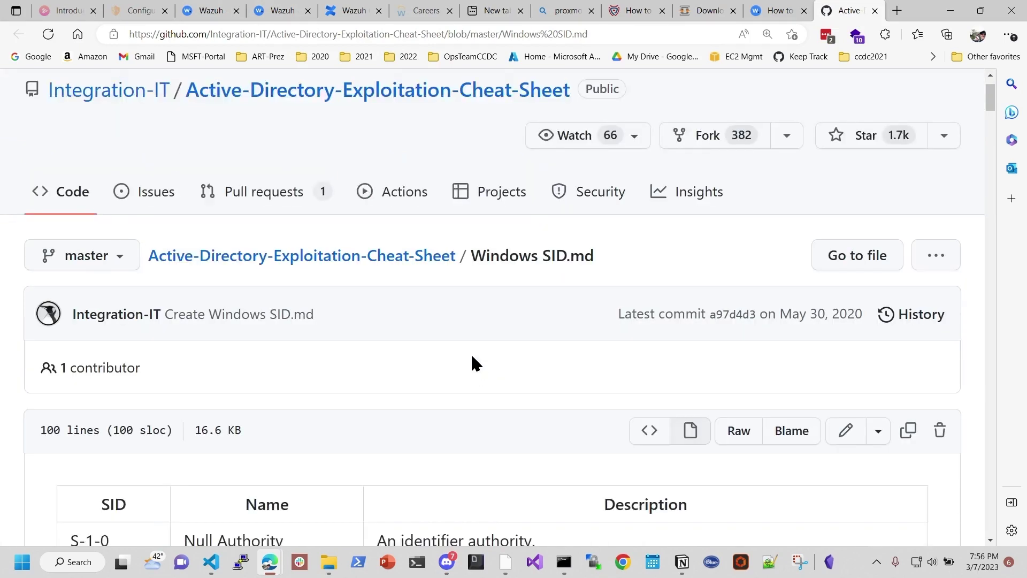
{"action": "scroll", "coordinate": [472, 357], "scroll_direction": "down", "scroll_amount": 5}
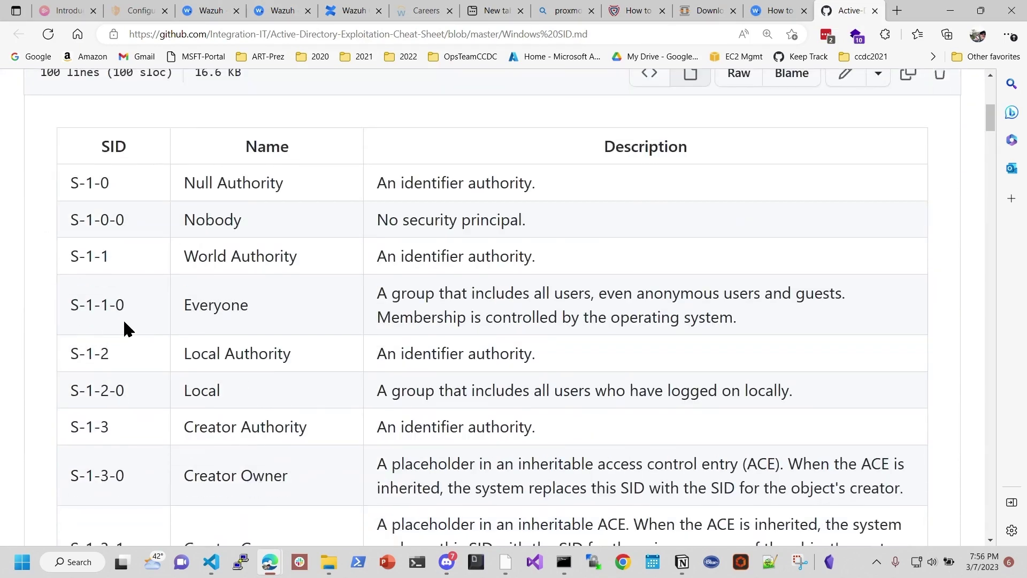
{"action": "scroll", "coordinate": [117, 353], "scroll_direction": "down", "scroll_amount": 1}
{"action": "scroll", "coordinate": [136, 436], "scroll_direction": "down", "scroll_amount": 6}
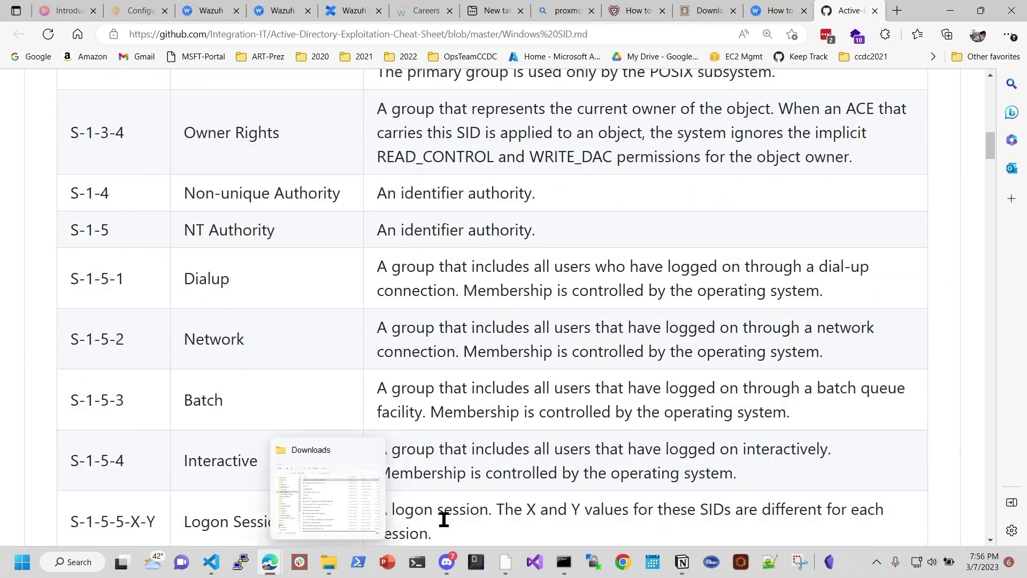
Step: Return to Remote Desktop Manager and open the WINSRVR2022-DC remote session
{"action": "left_click", "coordinate": [506, 562]}
{"action": "scroll", "coordinate": [114, 390], "scroll_direction": "down", "scroll_amount": 4}
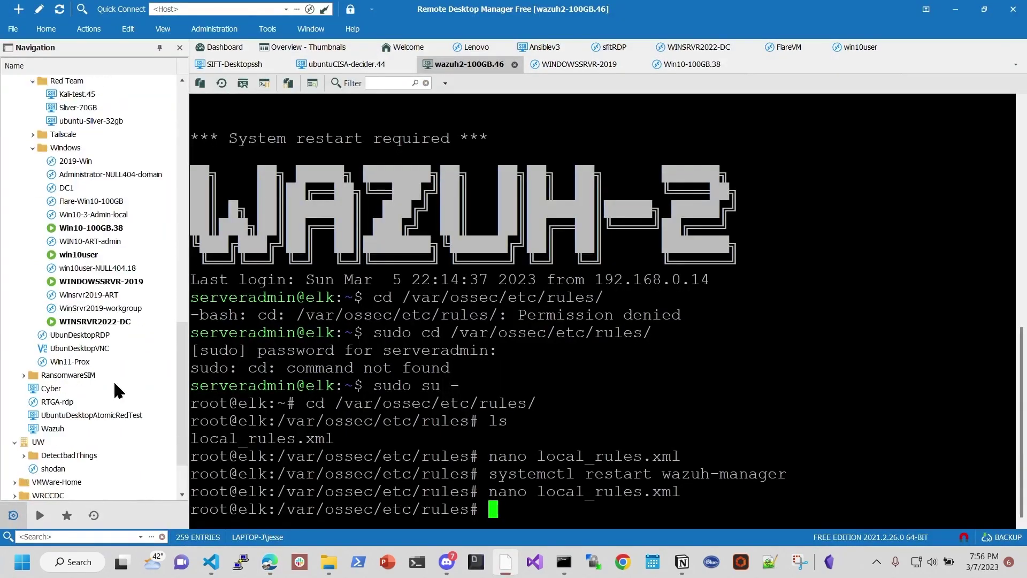
{"action": "double_click", "coordinate": [106, 216]}
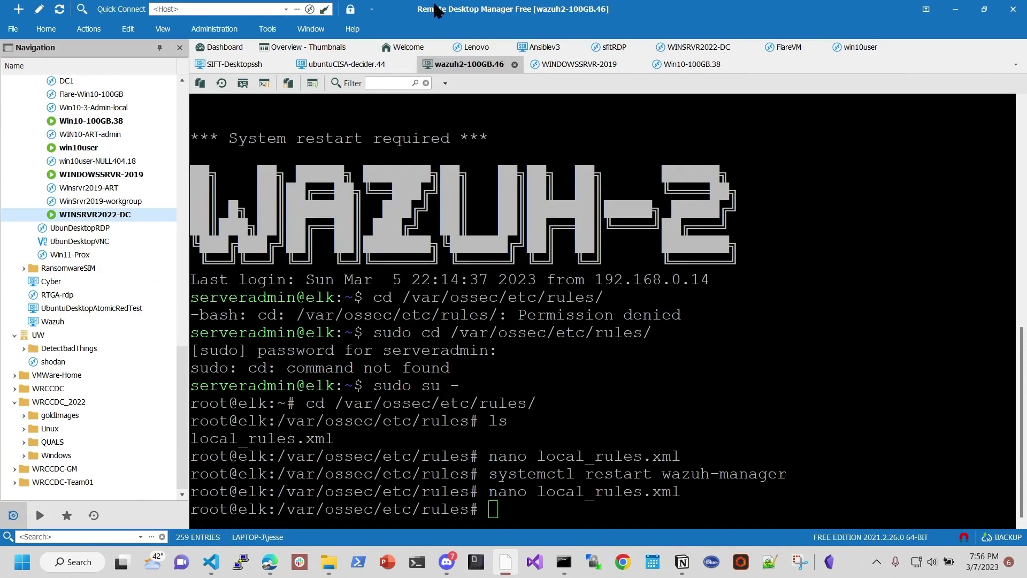
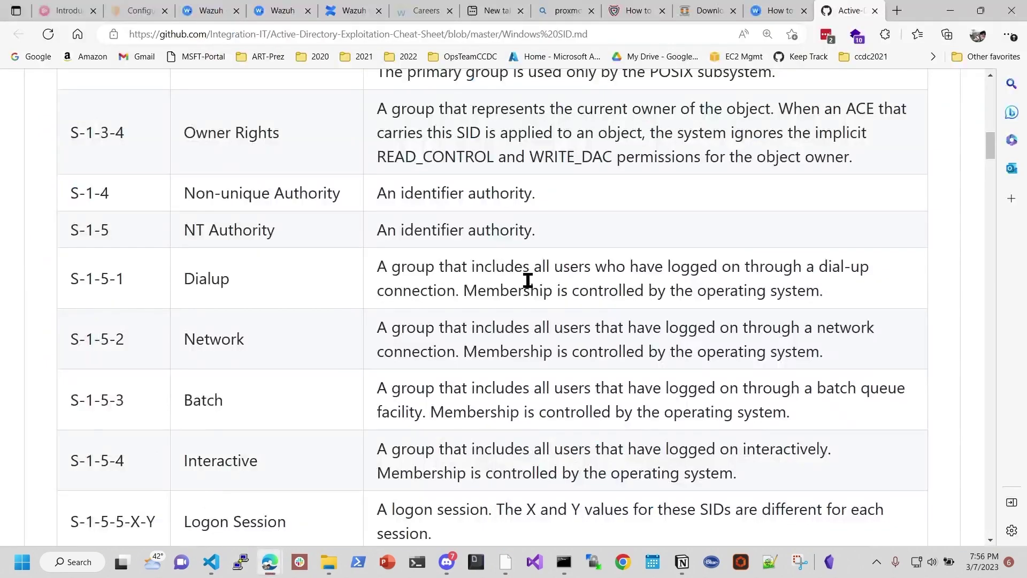
Step: Pass the Wazuh dashboard tab to reach the Confluence 'Wazuh Golden ticket detection' page and its mimikatz commands
{"action": "scroll", "coordinate": [346, 305], "scroll_direction": "up", "scroll_amount": 15}
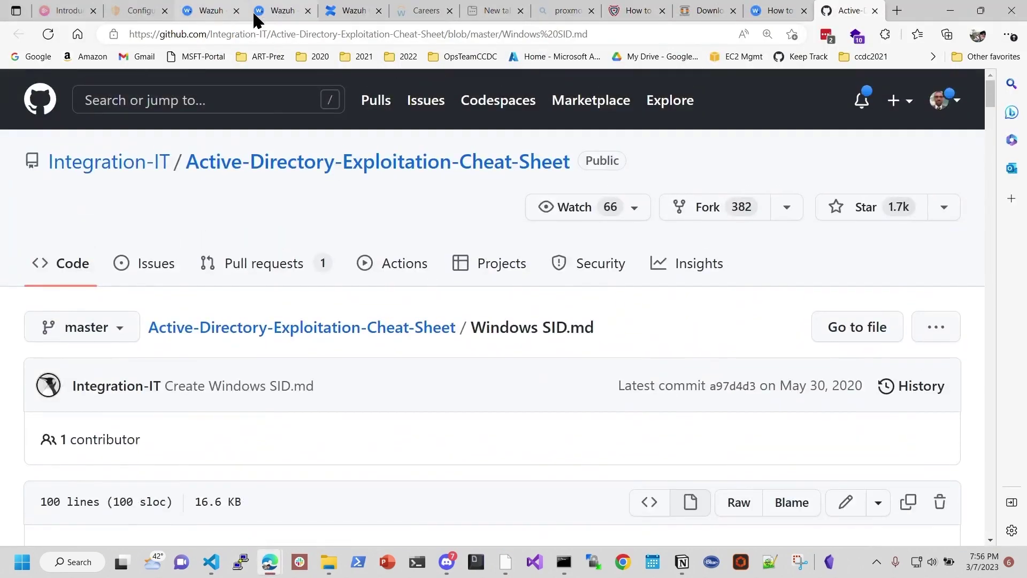
{"action": "left_click", "coordinate": [194, 16]}
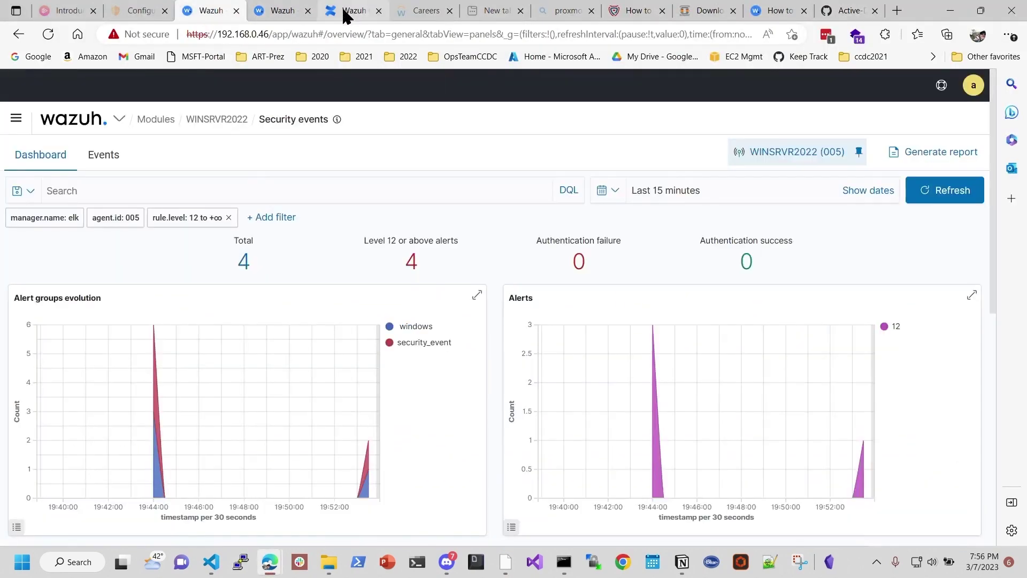
{"action": "left_click", "coordinate": [345, 14]}
{"action": "scroll", "coordinate": [541, 354], "scroll_direction": "down", "scroll_amount": 5}
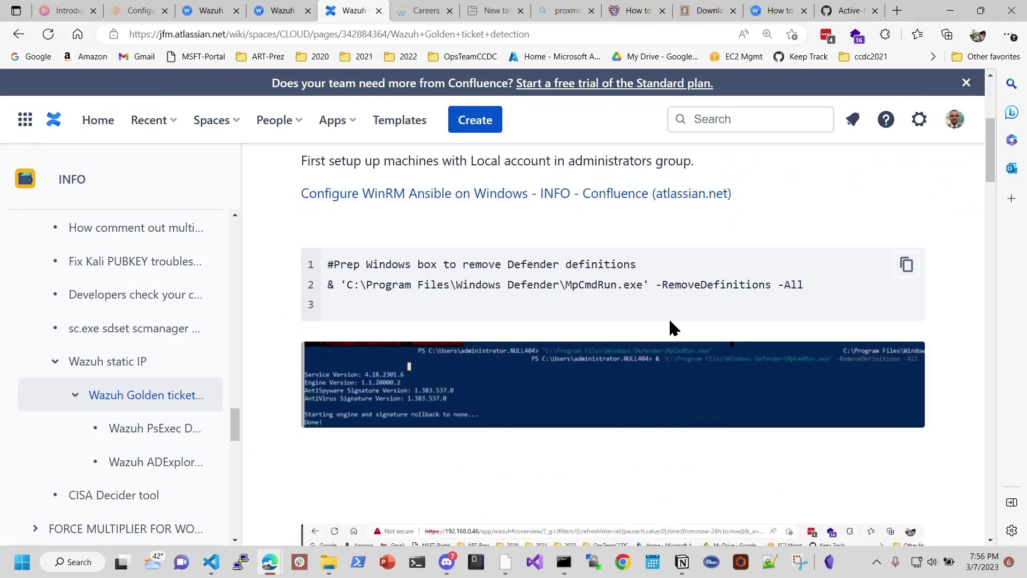
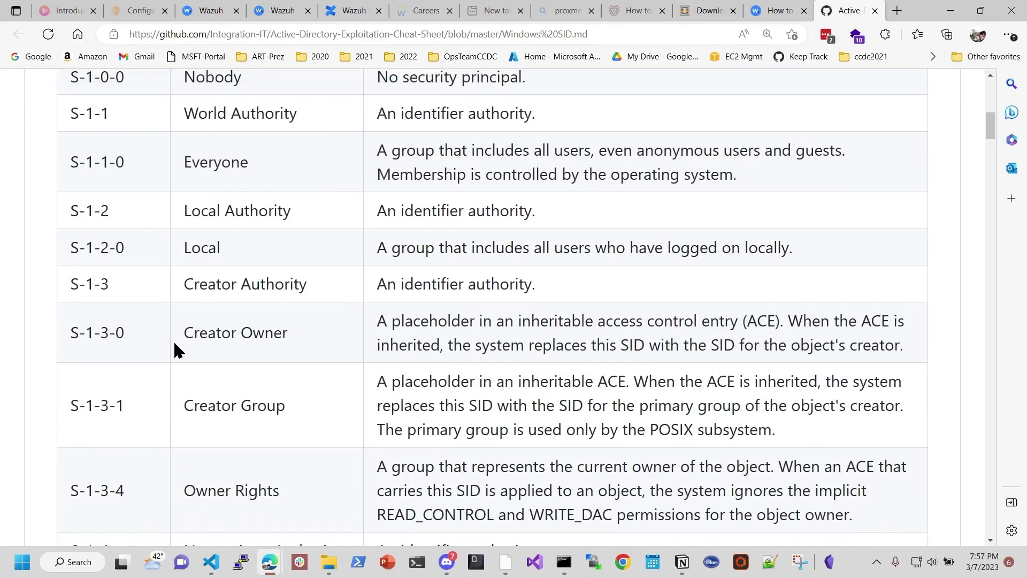
Step: Scroll the GitHub SID table to the S-1-5-21domain-500 entry and mark its domain SID prefix
{"action": "scroll", "coordinate": [177, 348], "scroll_direction": "down", "scroll_amount": 5}
{"action": "scroll", "coordinate": [154, 370], "scroll_direction": "down", "scroll_amount": 15}
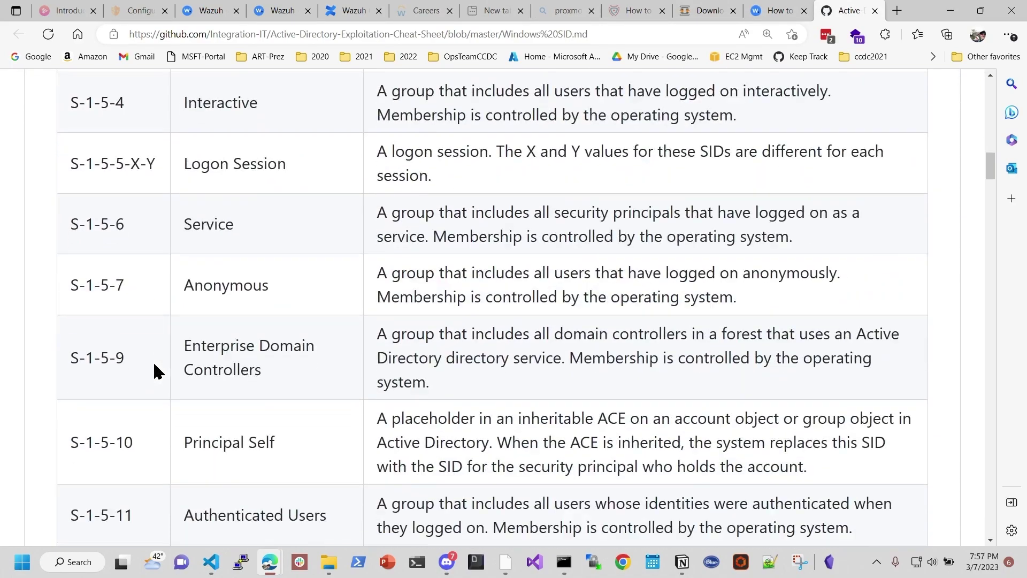
{"action": "scroll", "coordinate": [149, 373], "scroll_direction": "down", "scroll_amount": 3}
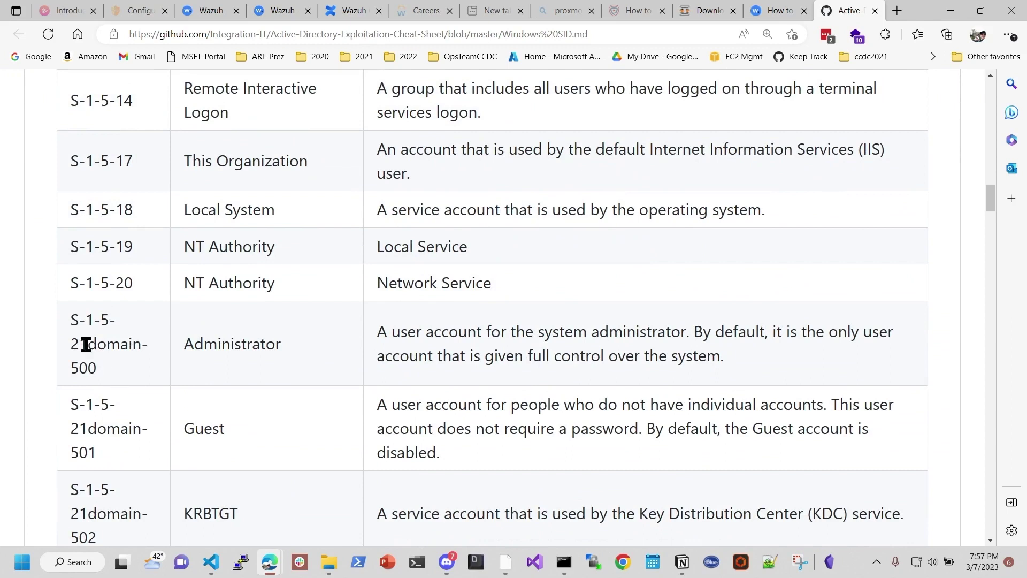
{"action": "left_click_drag", "start_coordinate": [85, 344], "coordinate": [69, 310]}
{"action": "left_click", "coordinate": [124, 353]}
Step: Highlight RID 500 and the Administrator account name, then switch to the Wazuh golden ticket article
{"action": "left_click_drag", "start_coordinate": [124, 354], "coordinate": [73, 369]}
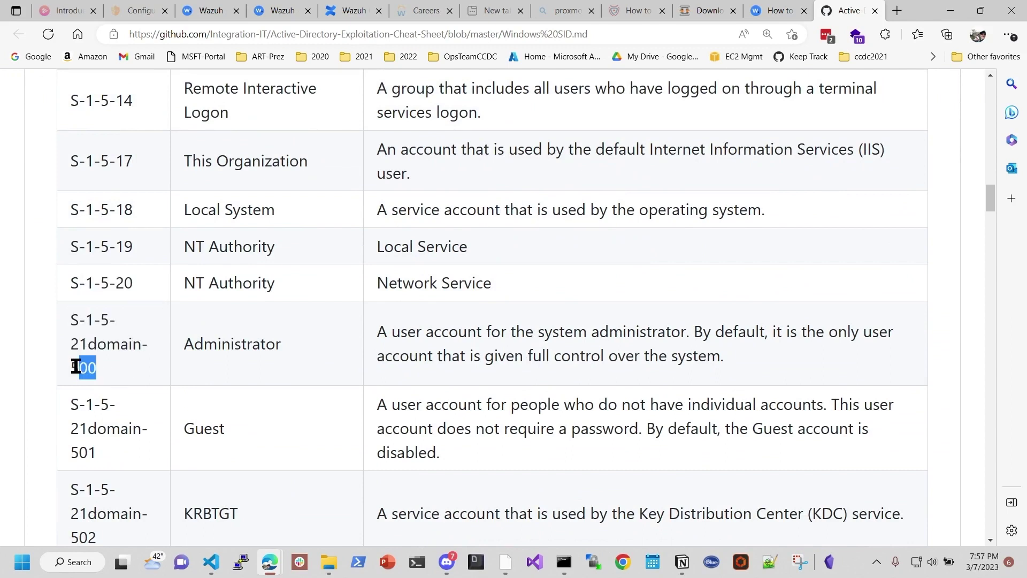
{"action": "left_click_drag", "start_coordinate": [241, 351], "coordinate": [176, 342]}
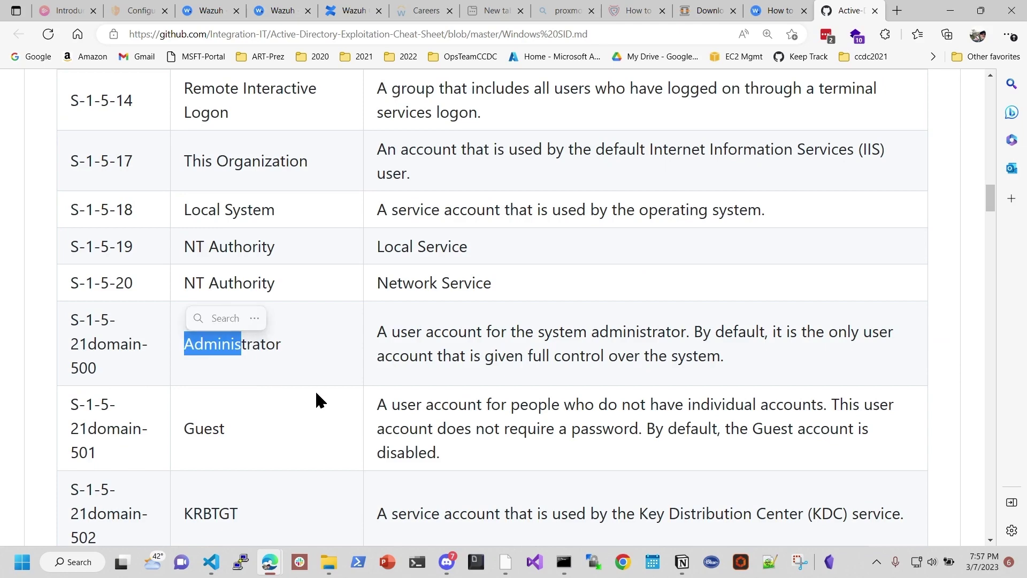
{"action": "scroll", "coordinate": [268, 409], "scroll_direction": "down", "scroll_amount": 2}
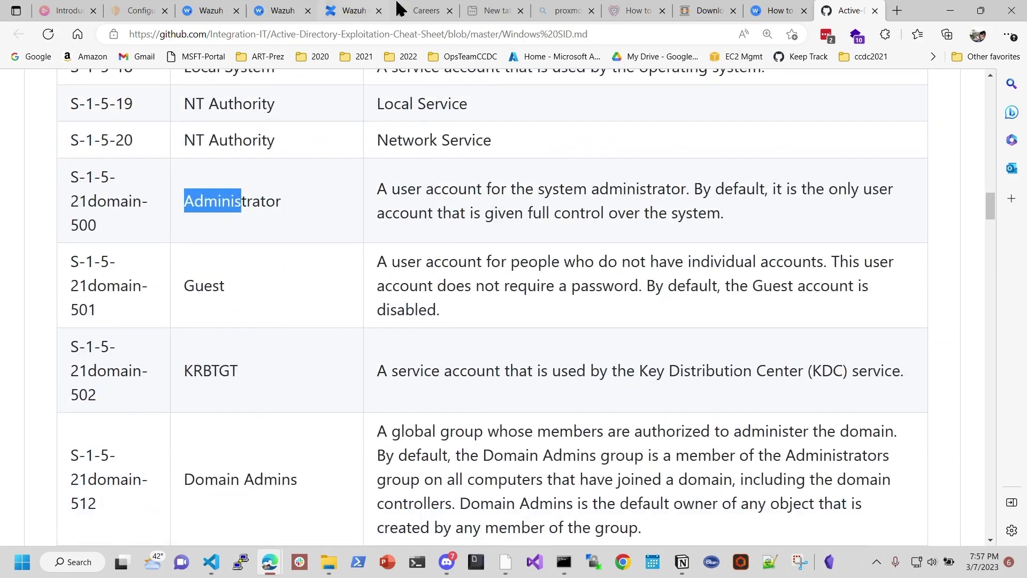
{"action": "left_click", "coordinate": [774, 12]}
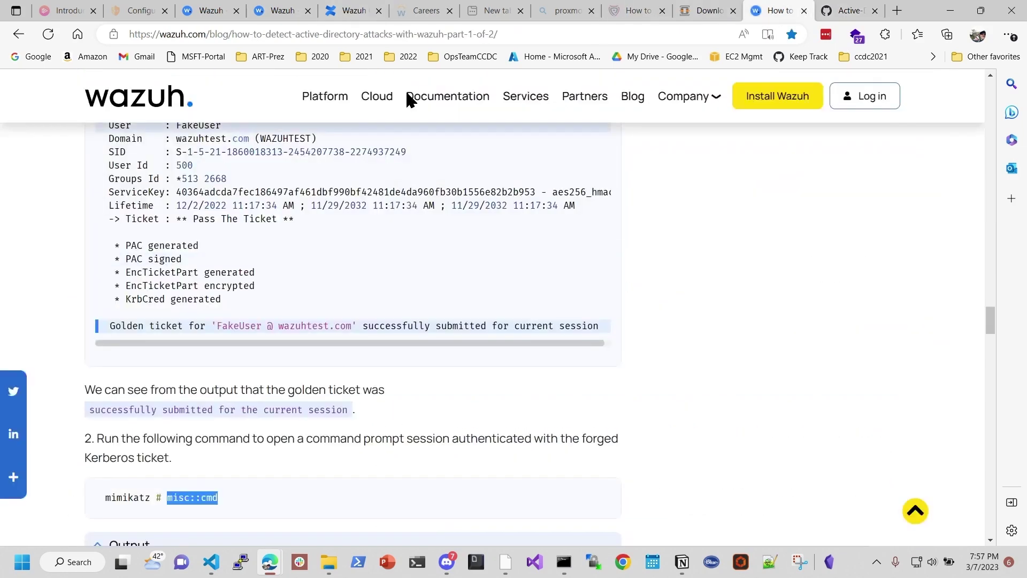
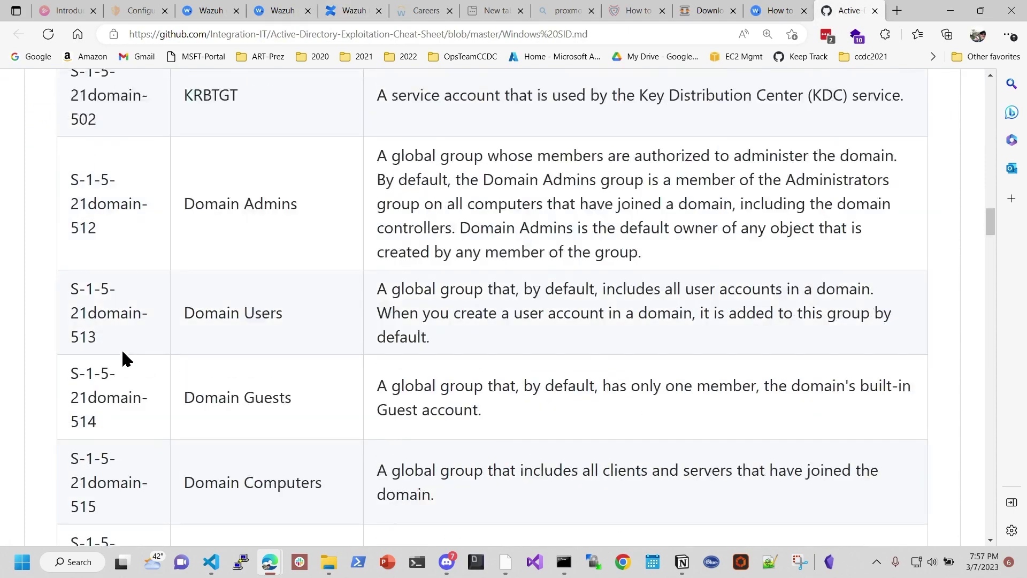
{"action": "scroll", "coordinate": [984, 257], "scroll_direction": "down", "scroll_amount": 15}
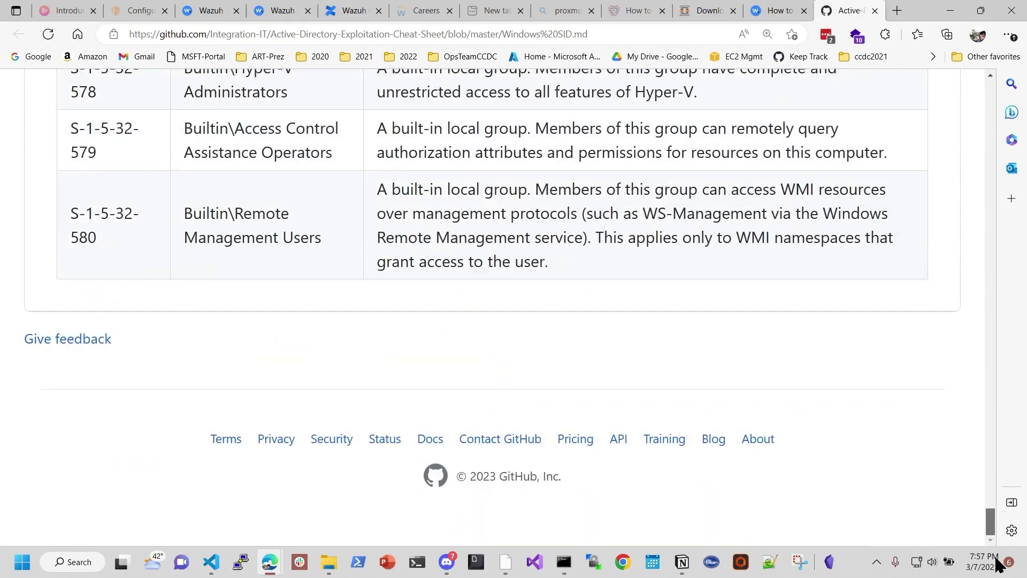
Step: Highlight SID number 580 in the last row of the GitHub table, then scroll back up
{"action": "left_click_drag", "start_coordinate": [99, 237], "coordinate": [30, 235]}
{"action": "scroll", "coordinate": [465, 312], "scroll_direction": "up", "scroll_amount": 12}
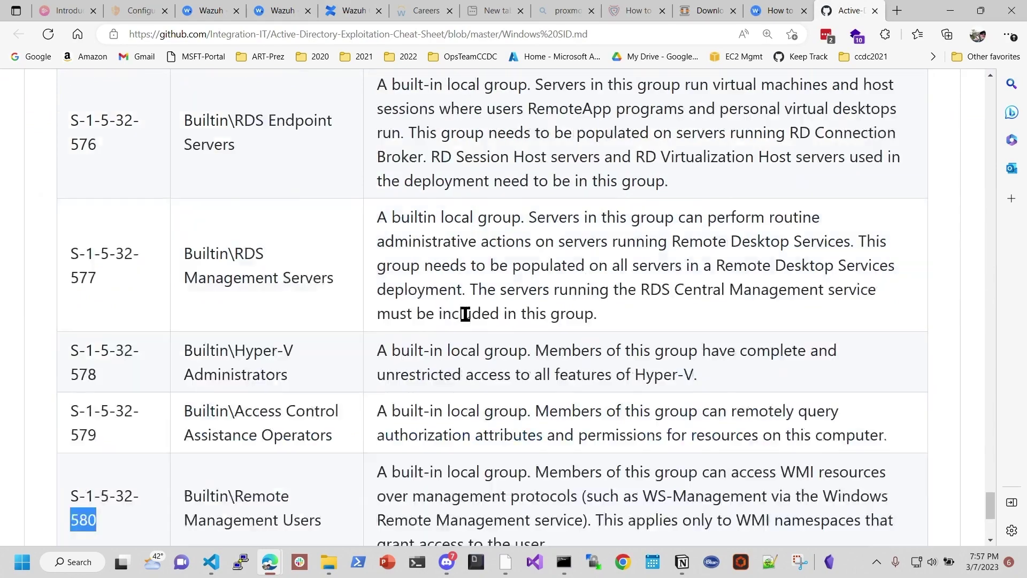
{"action": "scroll", "coordinate": [346, 334], "scroll_direction": "up", "scroll_amount": 8}
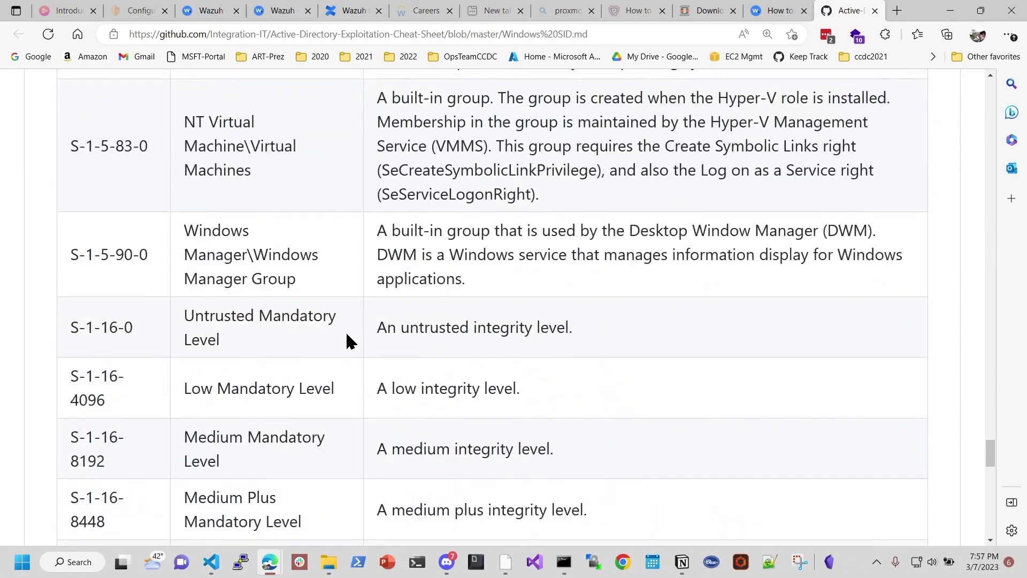
{"action": "scroll", "coordinate": [347, 334], "scroll_direction": "up", "scroll_amount": 12}
{"action": "scroll", "coordinate": [469, 262], "scroll_direction": "up", "scroll_amount": 15}
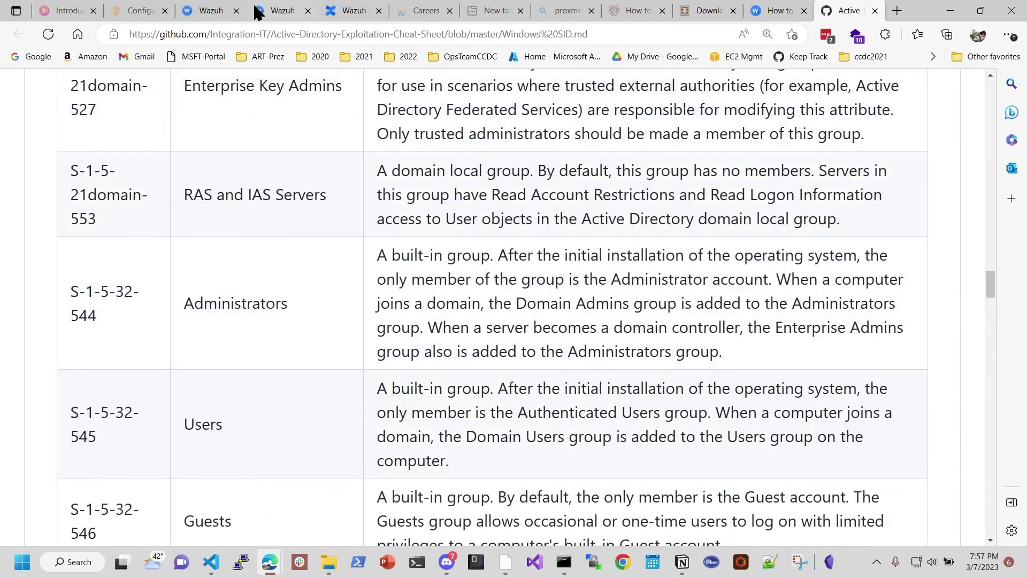
Step: In the Wazuh dashboard, go to Agents and open the win10-PC1 agent
{"action": "left_click", "coordinate": [217, 11]}
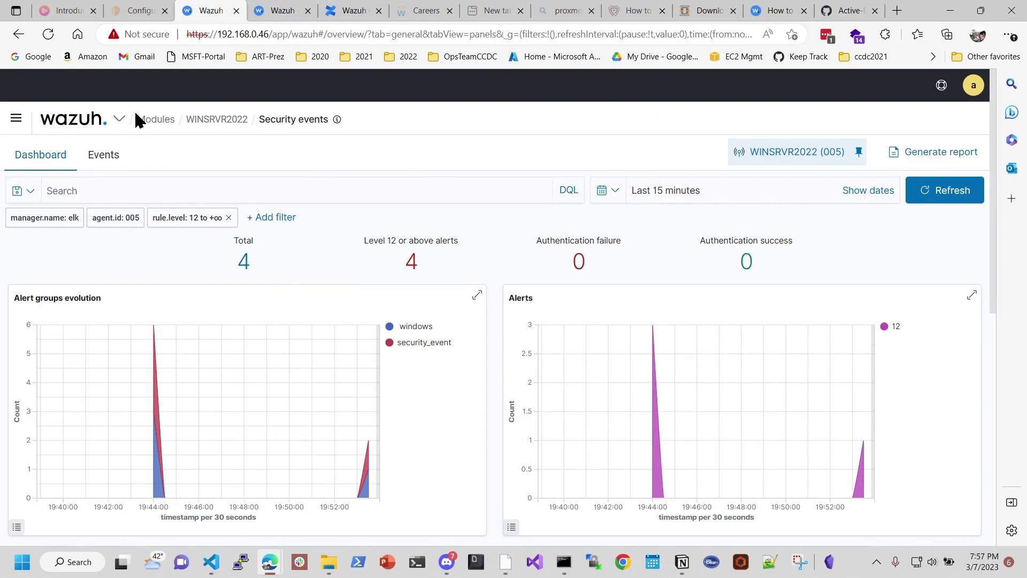
{"action": "left_click", "coordinate": [118, 119]}
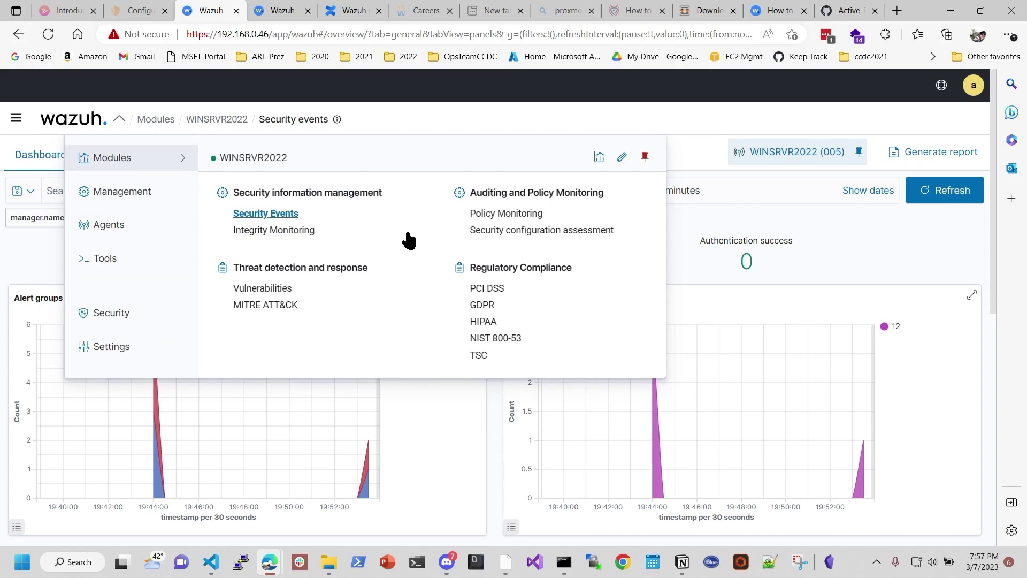
{"action": "left_click", "coordinate": [109, 225]}
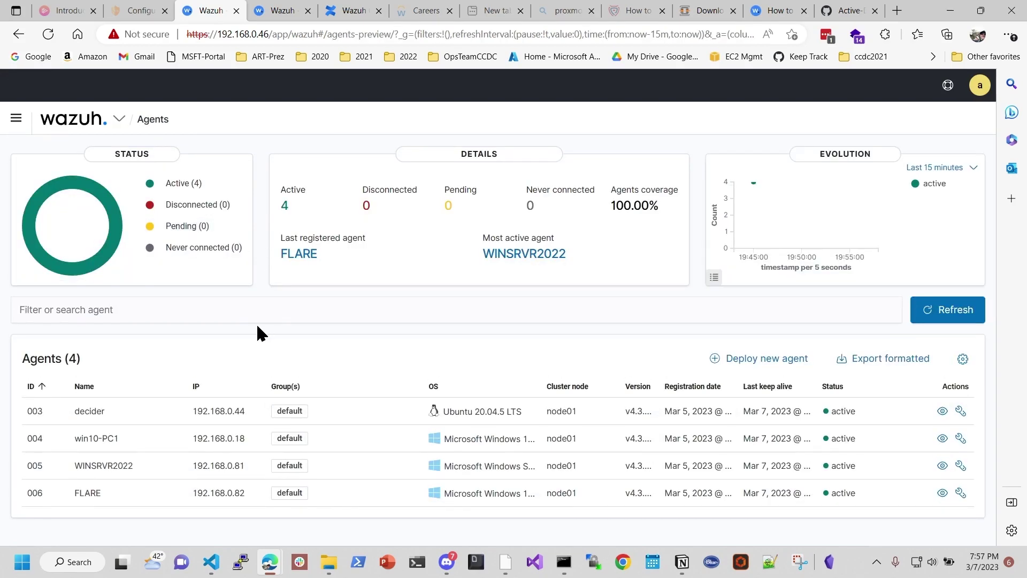
{"action": "left_click", "coordinate": [107, 441]}
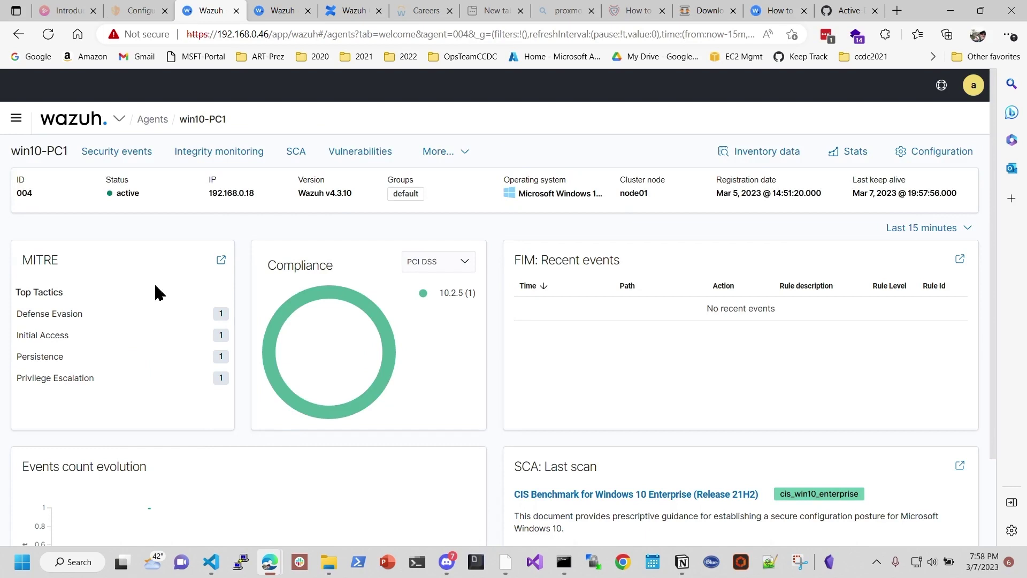
Step: Mark the 33% SCA score and 261 failed checks, then bring up the agent's module list
{"action": "mouse_move", "coordinate": [276, 324]}
{"action": "scroll", "coordinate": [591, 294], "scroll_direction": "down", "scroll_amount": 2}
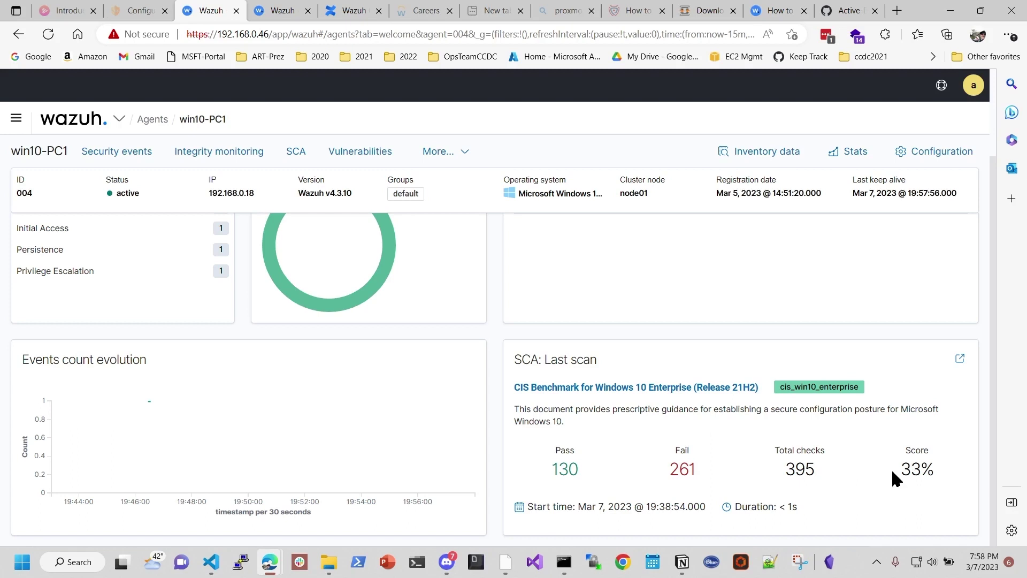
{"action": "left_click_drag", "start_coordinate": [892, 472], "coordinate": [940, 470]}
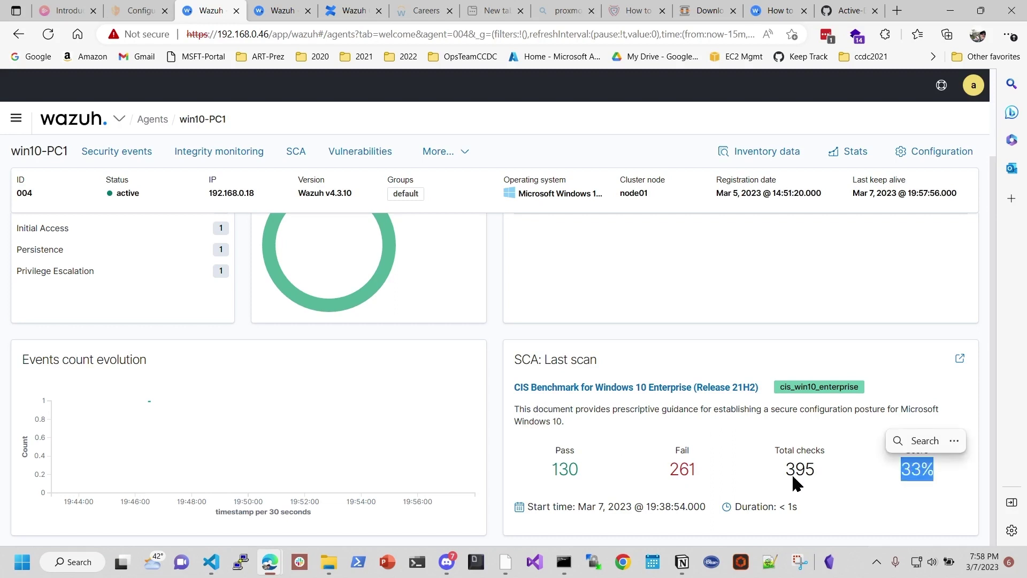
{"action": "left_click_drag", "start_coordinate": [696, 467], "coordinate": [652, 470]}
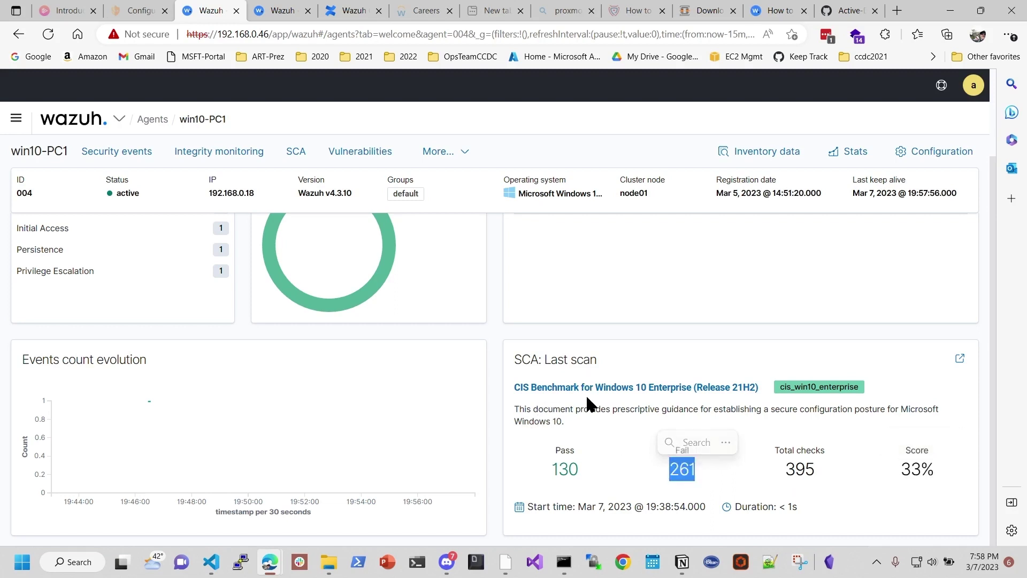
{"action": "left_click", "coordinate": [466, 153]}
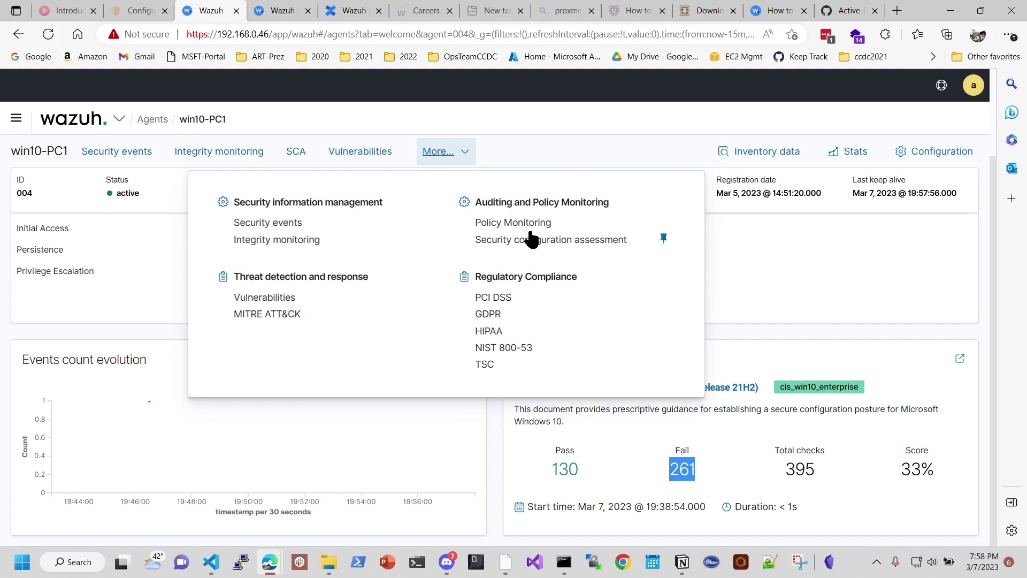
Step: Open the SCA module's Events view and widen the time range from last hour to last 7 days
{"action": "left_click", "coordinate": [581, 240]}
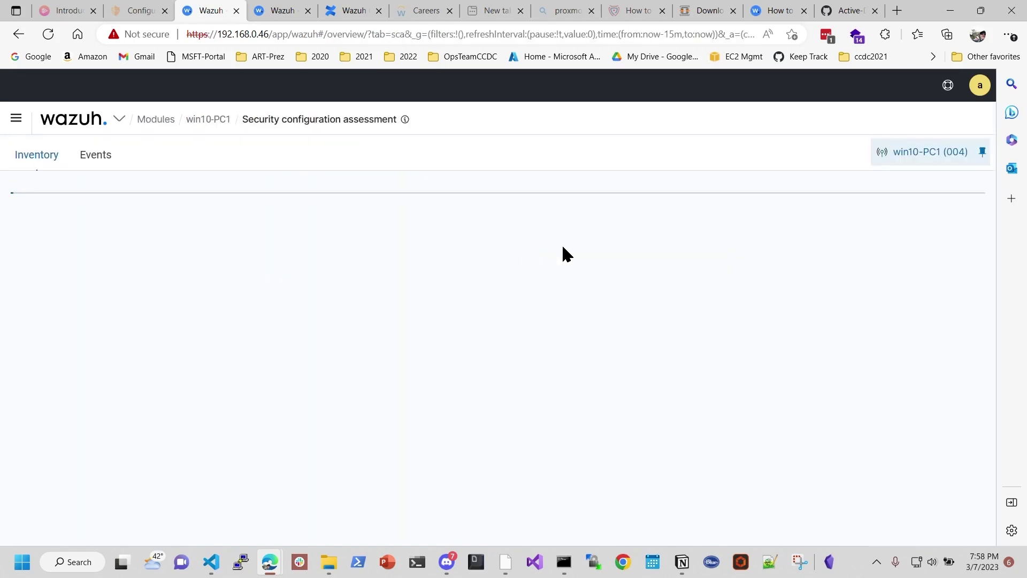
{"action": "left_click", "coordinate": [95, 159]}
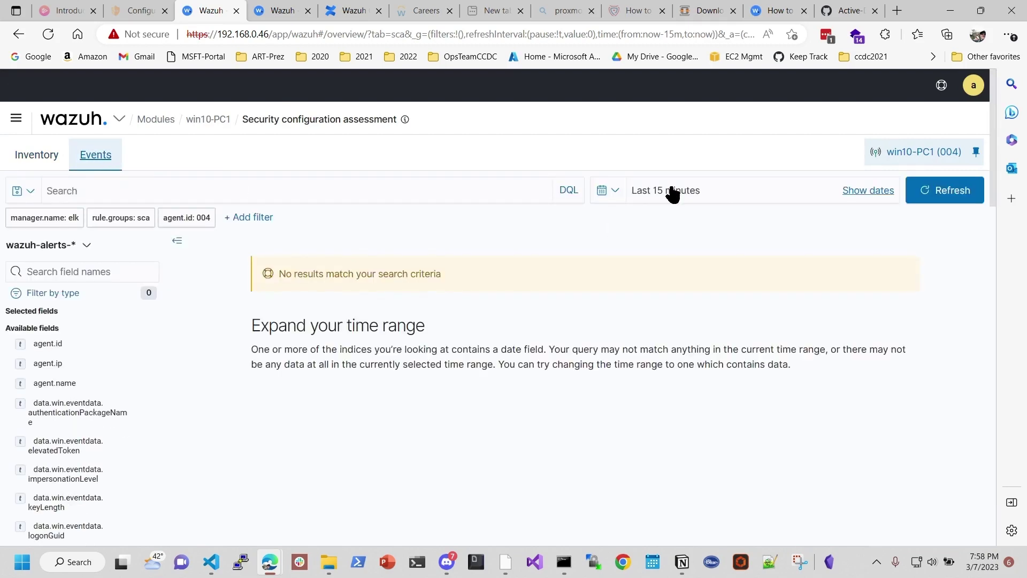
{"action": "left_click", "coordinate": [615, 193]}
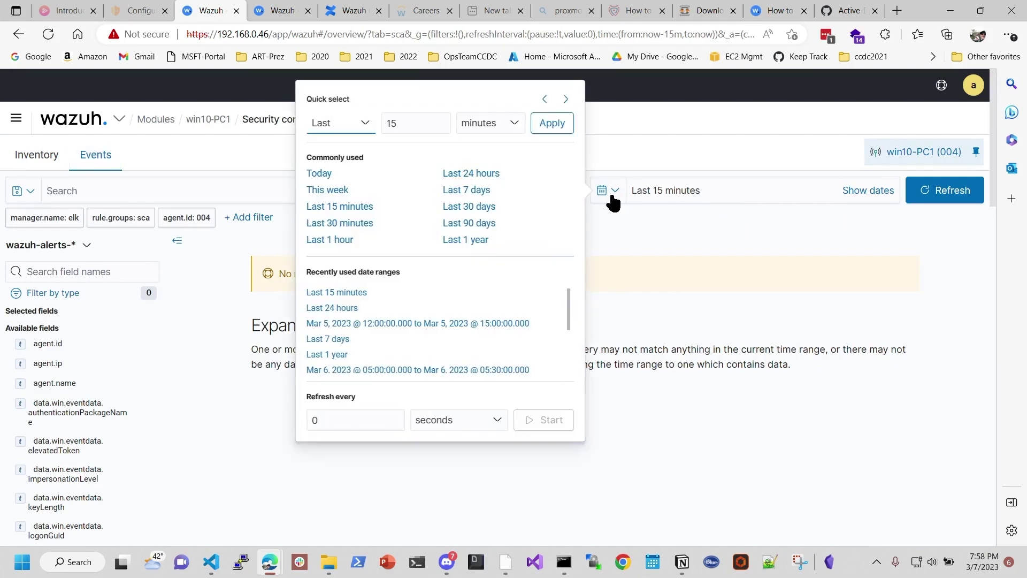
{"action": "left_click", "coordinate": [352, 241]}
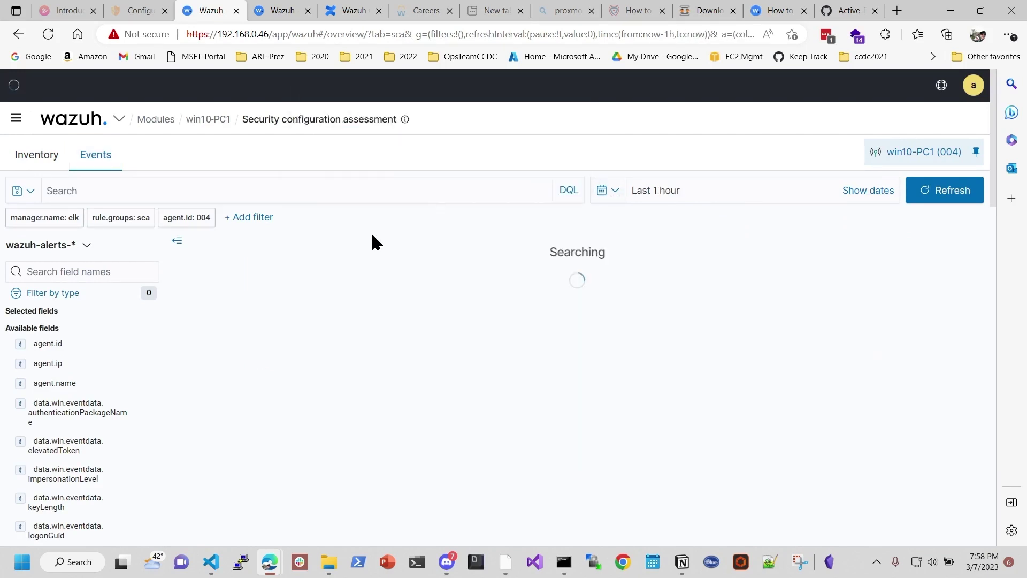
{"action": "left_click", "coordinate": [616, 191]}
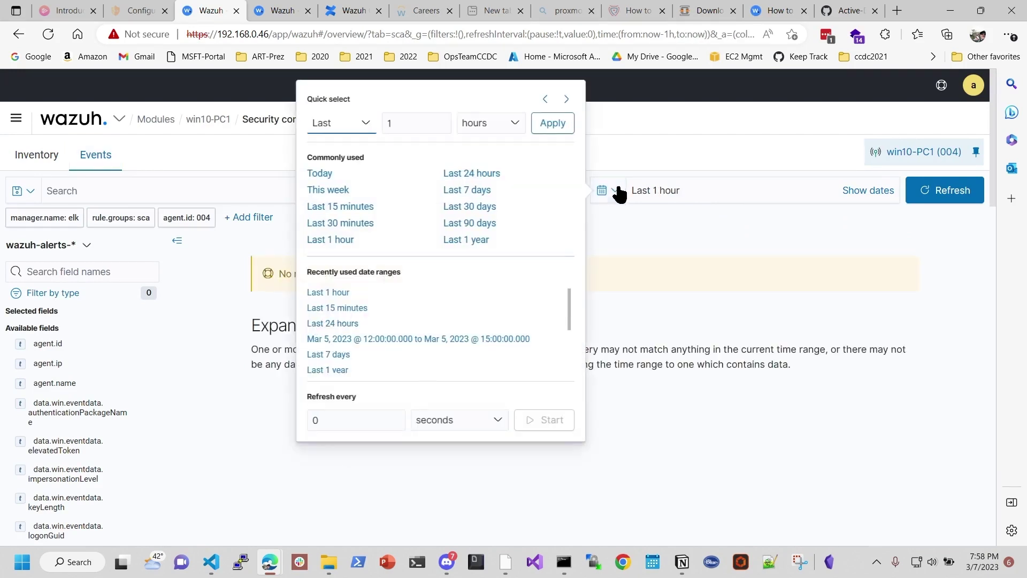
{"action": "left_click", "coordinate": [474, 174]}
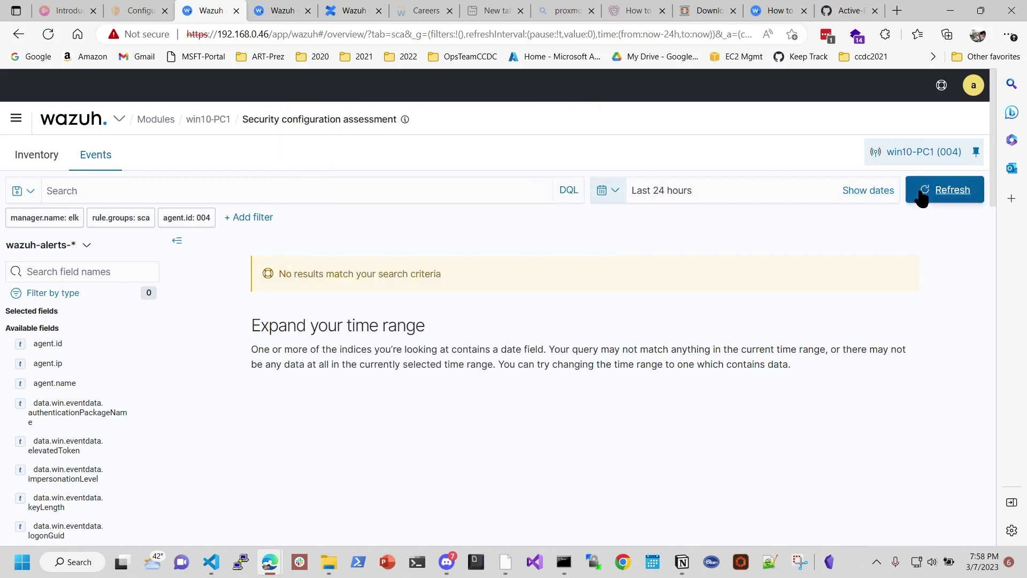
{"action": "left_click", "coordinate": [939, 195]}
{"action": "left_click", "coordinate": [609, 191]}
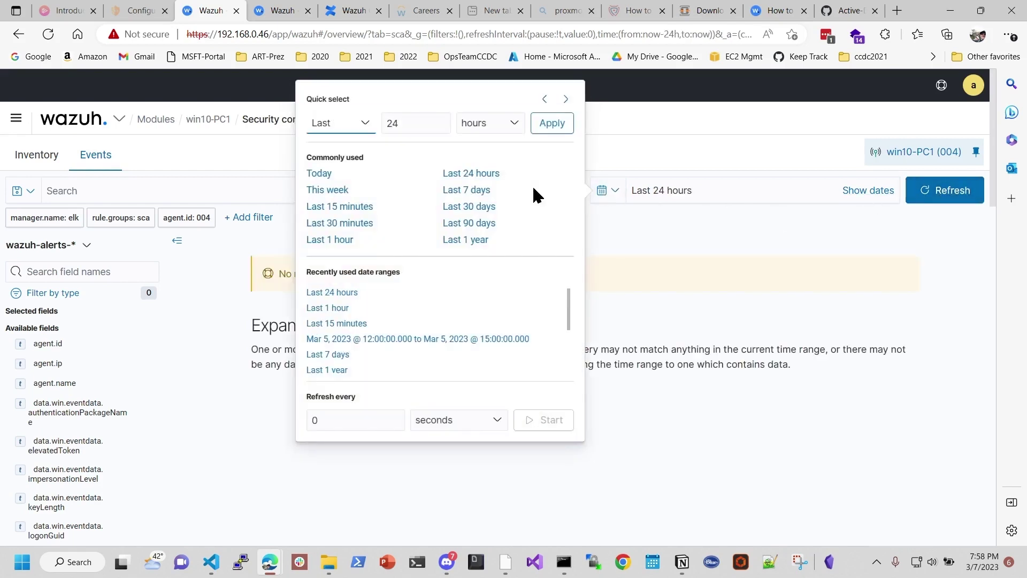
{"action": "left_click", "coordinate": [478, 192]}
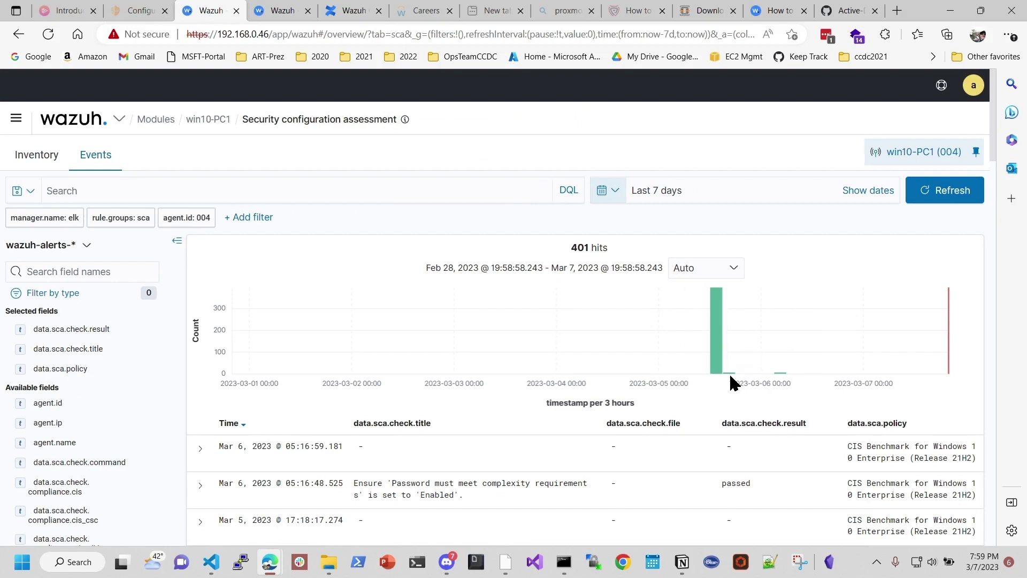
Step: Expand the password-complexity check event and highlight its title and passed result
{"action": "mouse_move", "coordinate": [784, 381]}
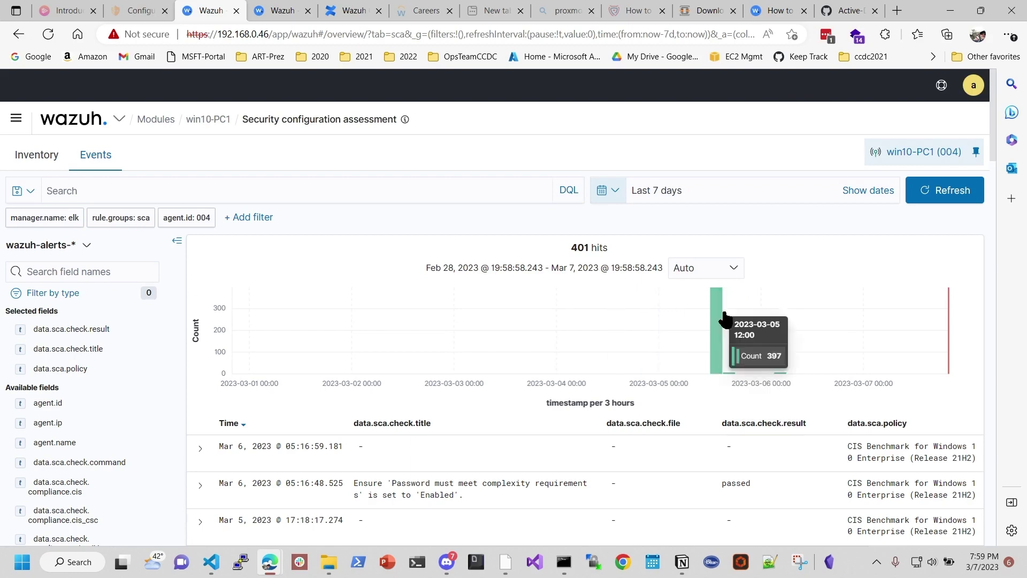
{"action": "scroll", "coordinate": [690, 326], "scroll_direction": "down", "scroll_amount": 3}
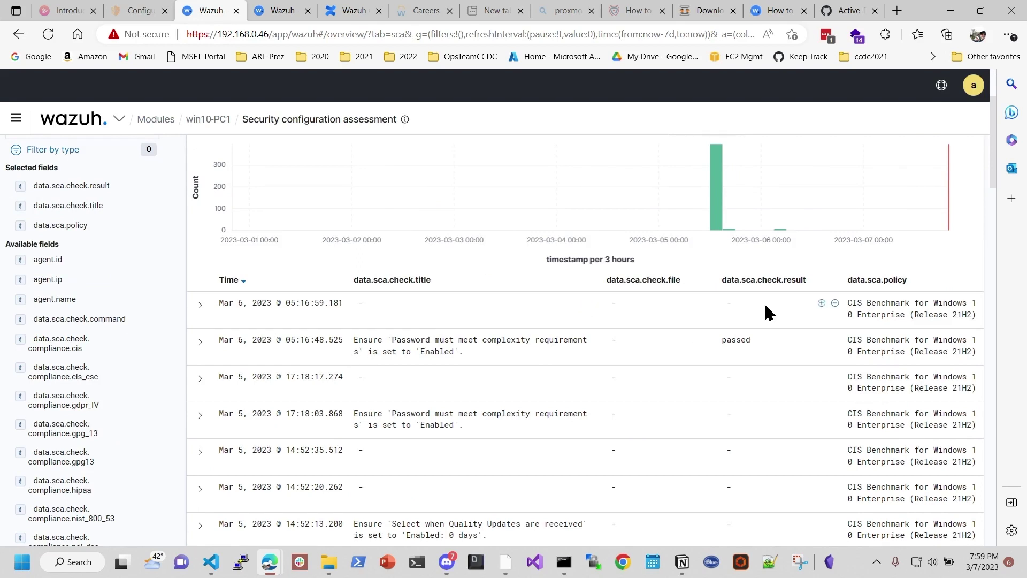
{"action": "left_click", "coordinate": [198, 343]}
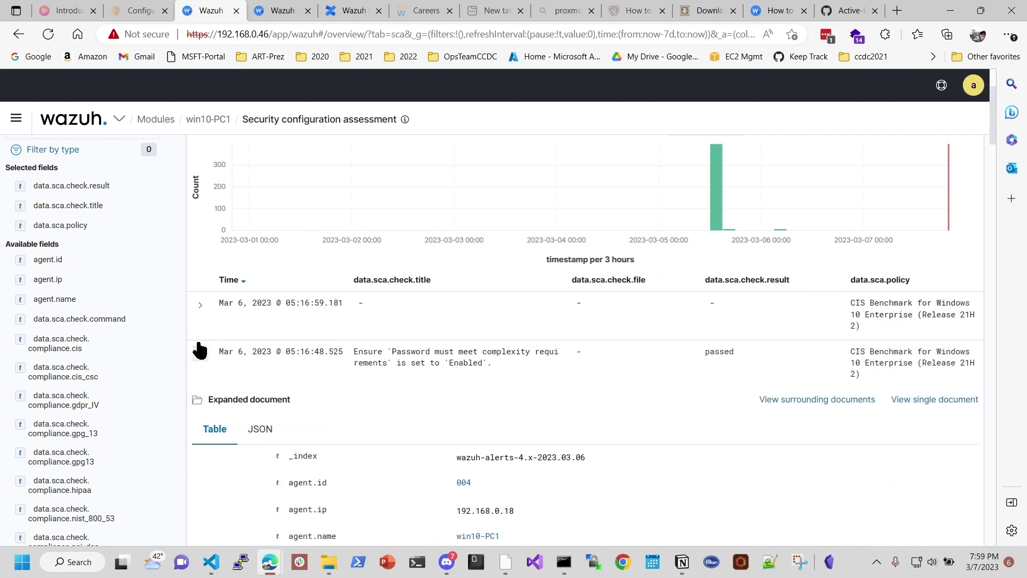
{"action": "scroll", "coordinate": [390, 336], "scroll_direction": "down", "scroll_amount": 1}
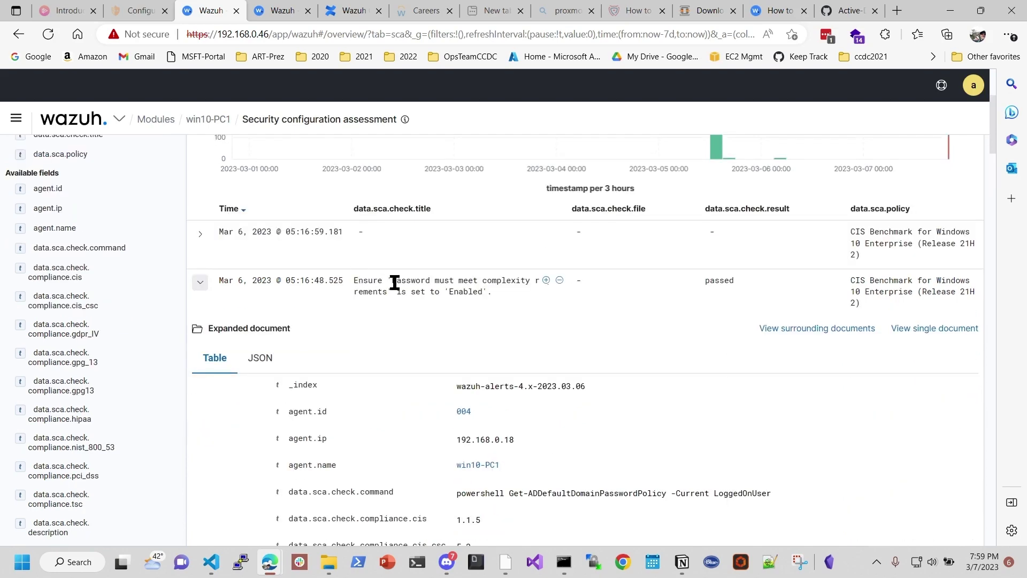
{"action": "left_click_drag", "start_coordinate": [394, 280], "coordinate": [526, 282]}
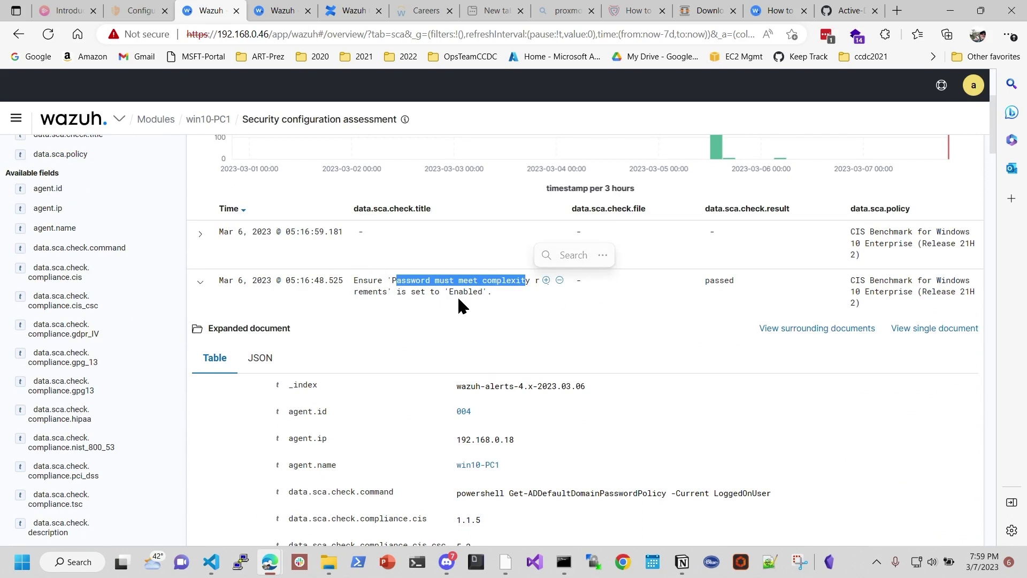
{"action": "left_click_drag", "start_coordinate": [421, 292], "coordinate": [482, 291]}
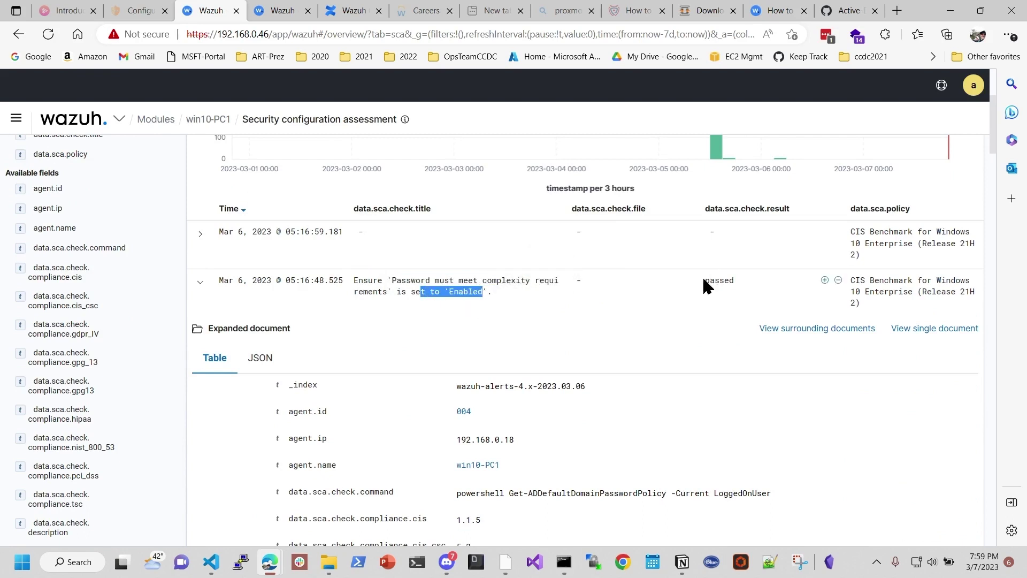
{"action": "left_click_drag", "start_coordinate": [703, 280], "coordinate": [738, 278]}
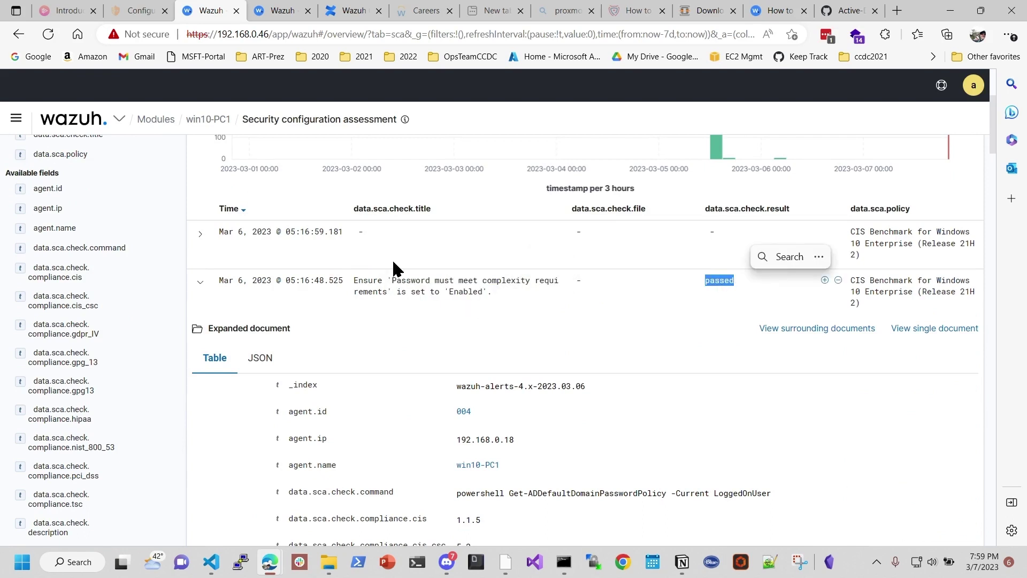
Step: Scroll through the check's Table fields and highlight the PowerShell command it runs
{"action": "scroll", "coordinate": [502, 378], "scroll_direction": "down", "scroll_amount": 3}
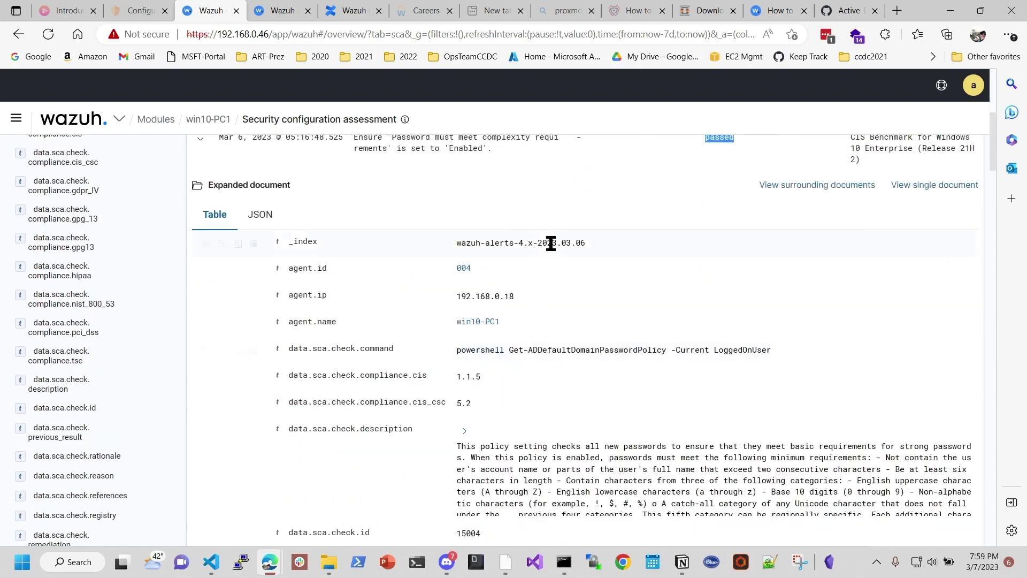
{"action": "scroll", "coordinate": [546, 279], "scroll_direction": "down", "scroll_amount": 2}
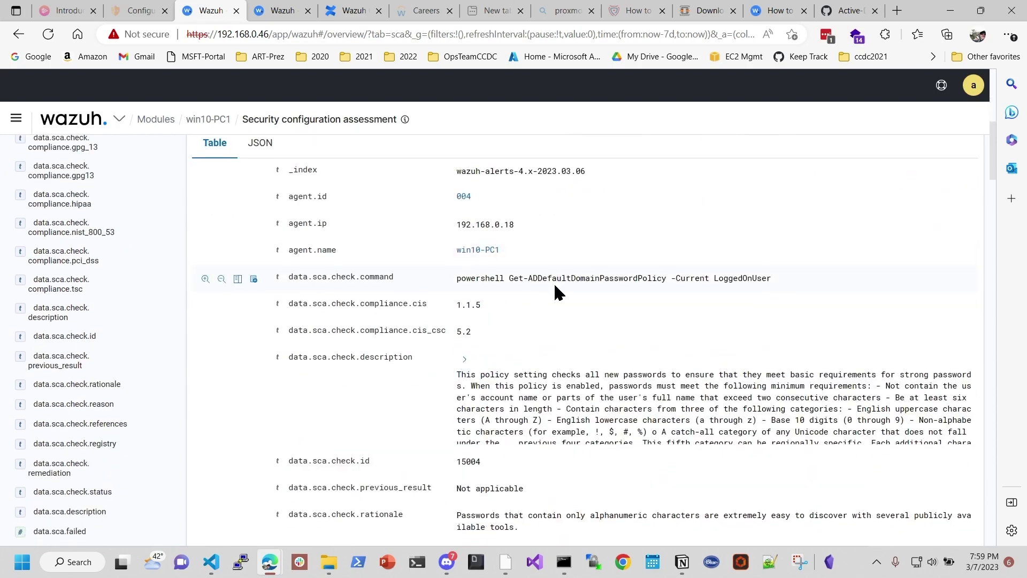
{"action": "scroll", "coordinate": [555, 287], "scroll_direction": "down", "scroll_amount": 1}
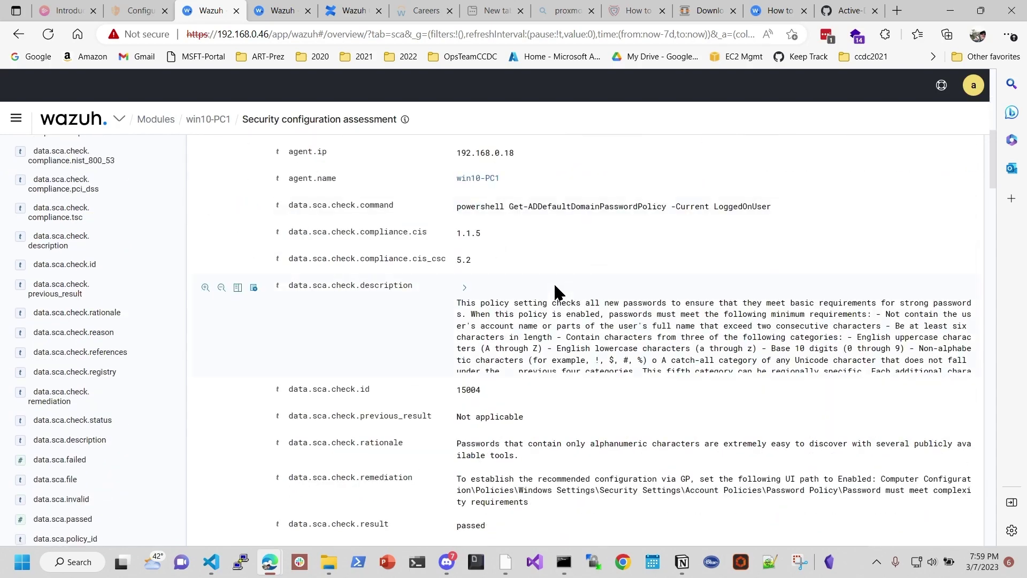
{"action": "left_click_drag", "start_coordinate": [471, 206], "coordinate": [776, 206]}
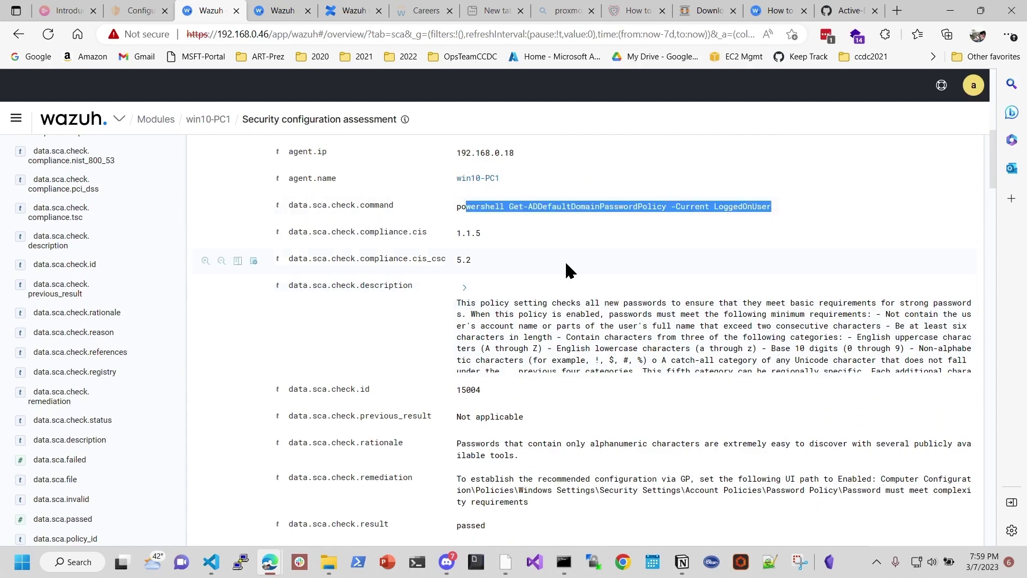
{"action": "scroll", "coordinate": [567, 270], "scroll_direction": "down", "scroll_amount": 1}
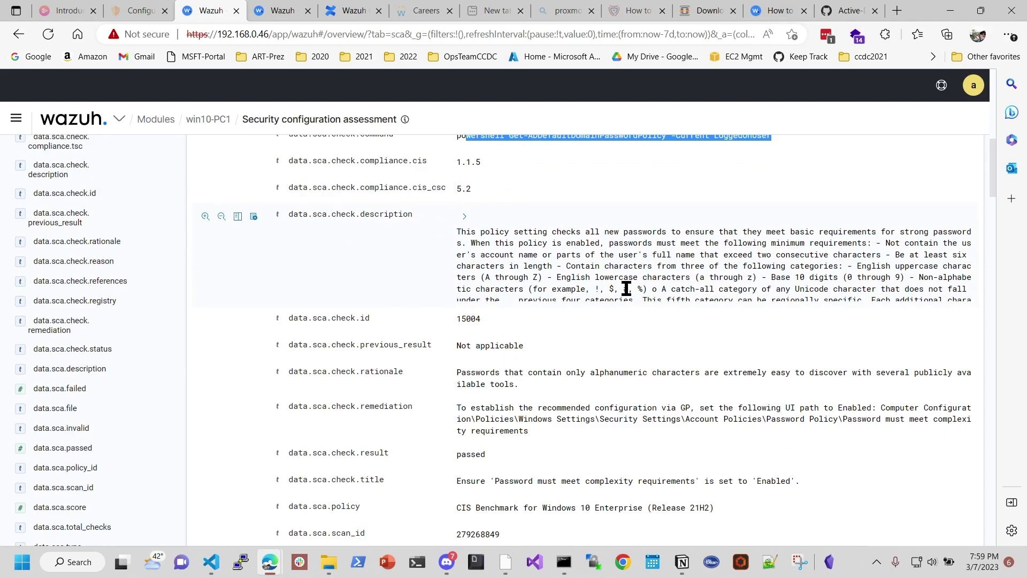
{"action": "scroll", "coordinate": [625, 287], "scroll_direction": "down", "scroll_amount": 2}
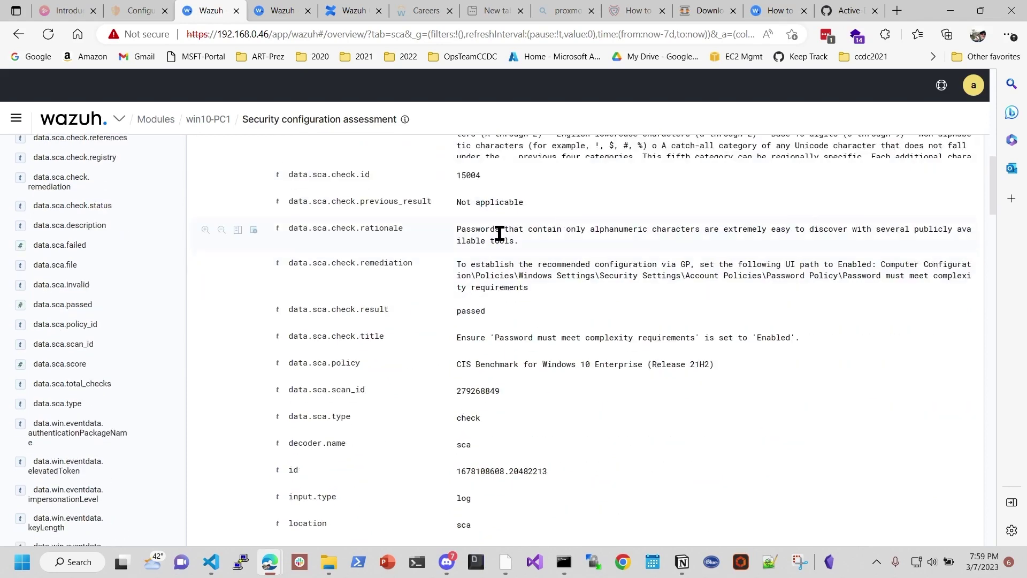
{"action": "scroll", "coordinate": [470, 364], "scroll_direction": "down", "scroll_amount": 2}
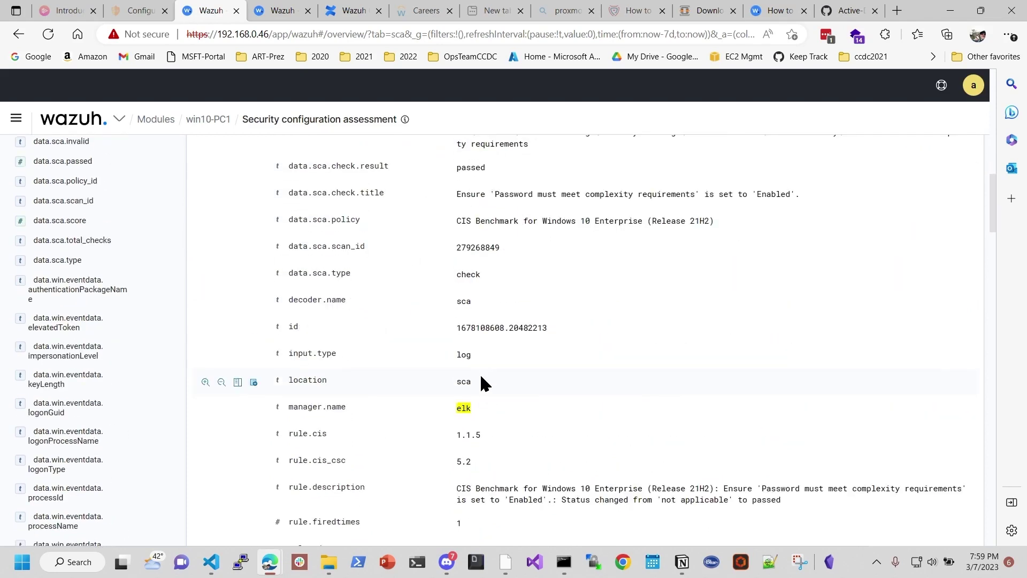
{"action": "scroll", "coordinate": [471, 364], "scroll_direction": "up", "scroll_amount": 10}
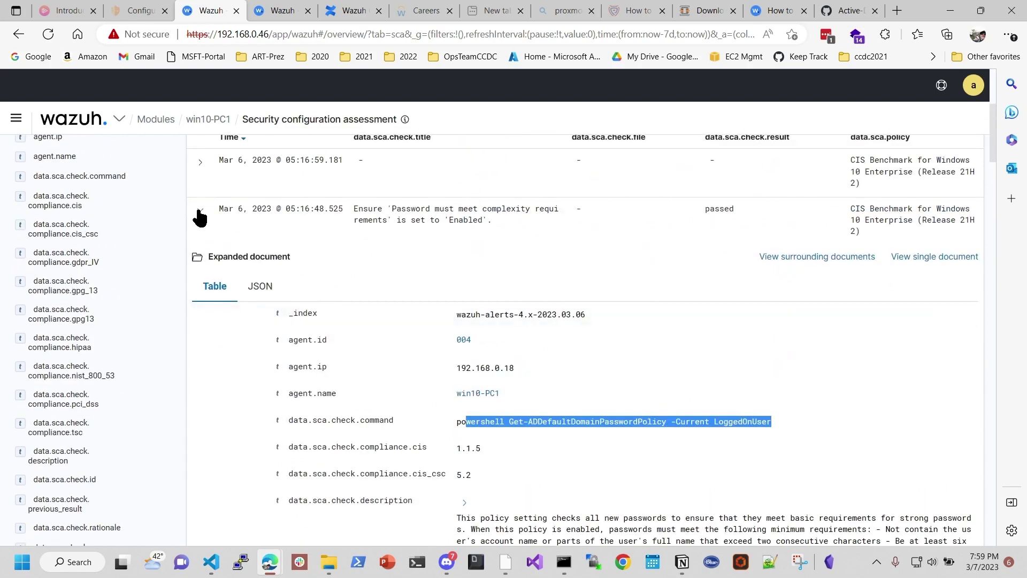
{"action": "left_click", "coordinate": [199, 199]}
{"action": "scroll", "coordinate": [635, 270], "scroll_direction": "down", "scroll_amount": 3}
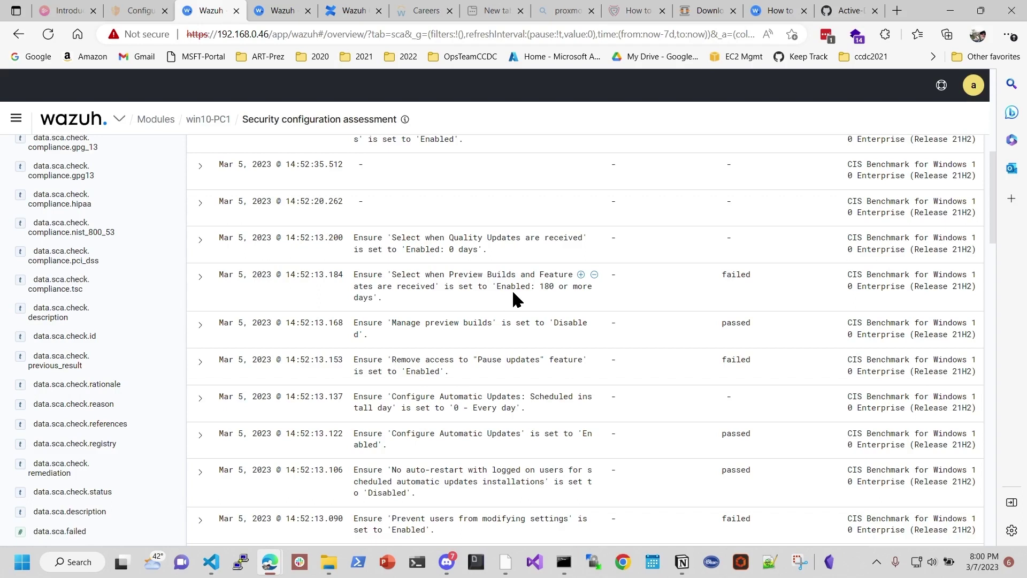
{"action": "left_click_drag", "start_coordinate": [514, 275], "coordinate": [444, 275]}
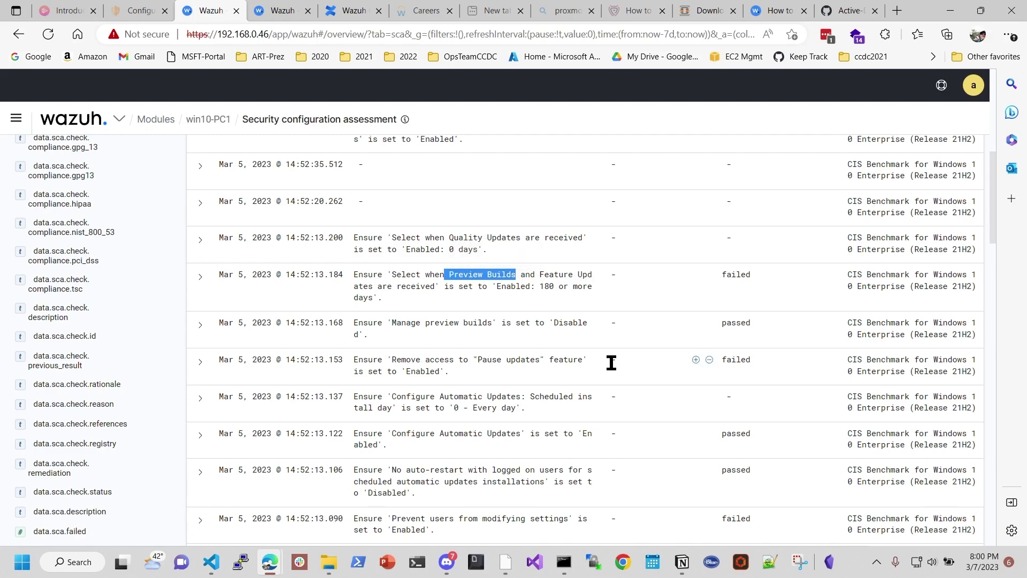
{"action": "scroll", "coordinate": [610, 362], "scroll_direction": "down", "scroll_amount": 1}
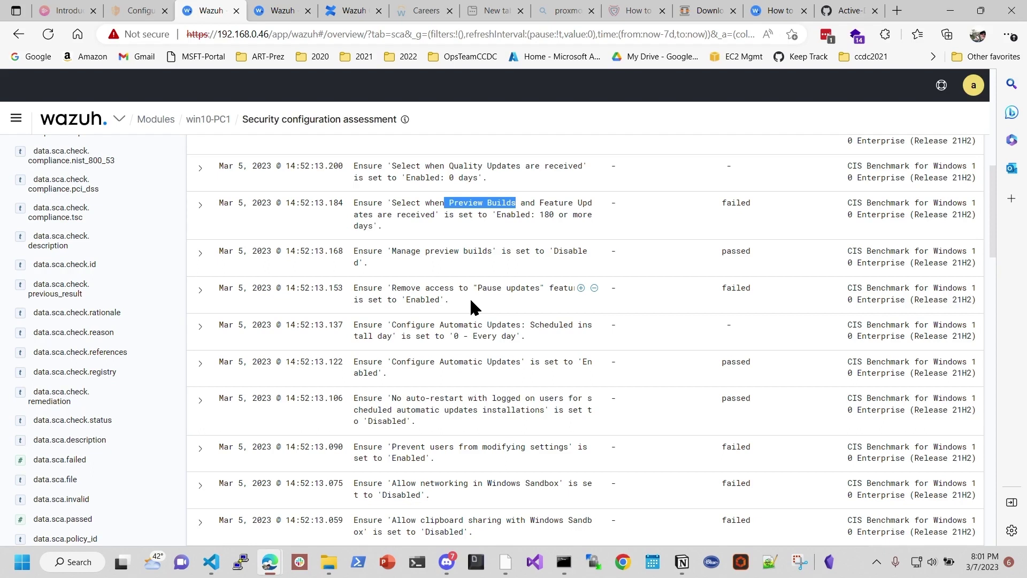
{"action": "left_click", "coordinate": [449, 302]}
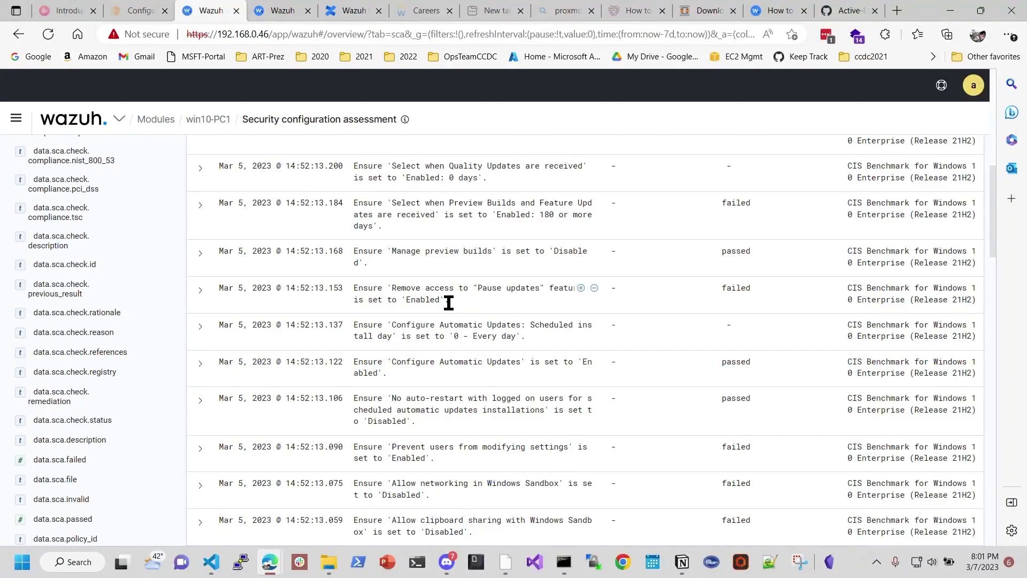
{"action": "left_click_drag", "start_coordinate": [458, 287], "coordinate": [544, 288]}
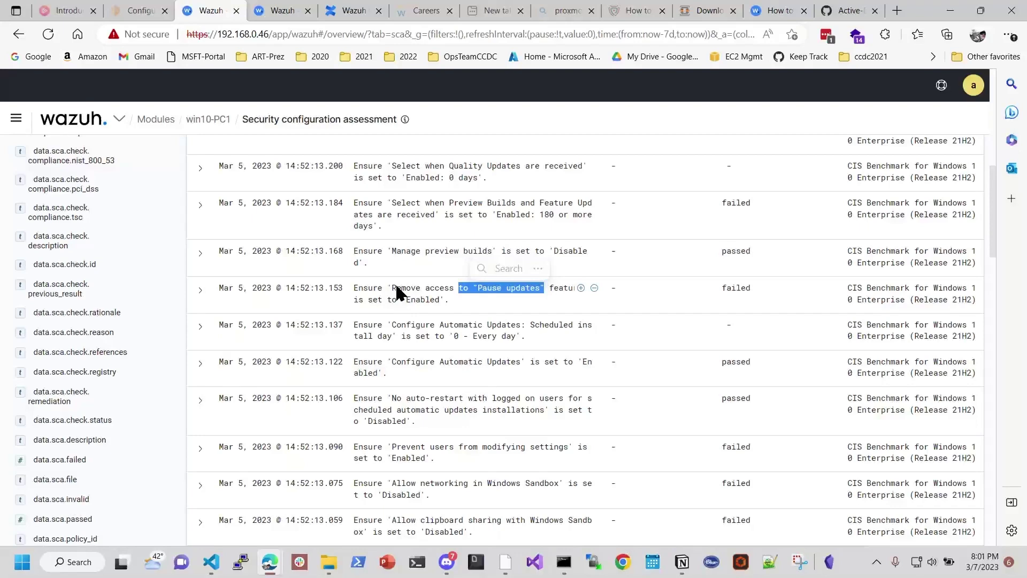
{"action": "scroll", "coordinate": [417, 308], "scroll_direction": "down", "scroll_amount": 3}
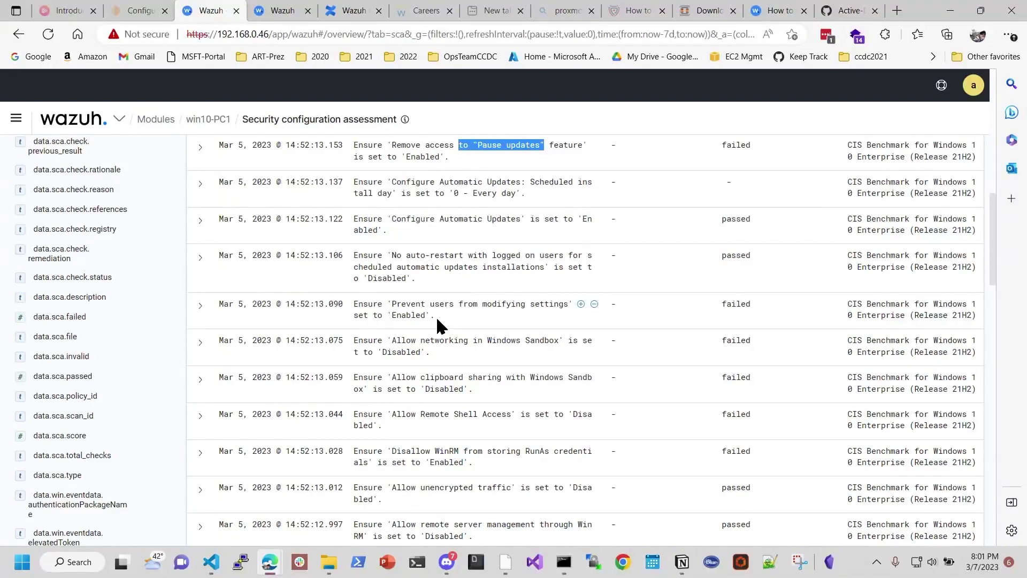
Step: Expand the 'Prevent users from modifying settings' event and scroll through its document fields
{"action": "left_click", "coordinate": [435, 316]}
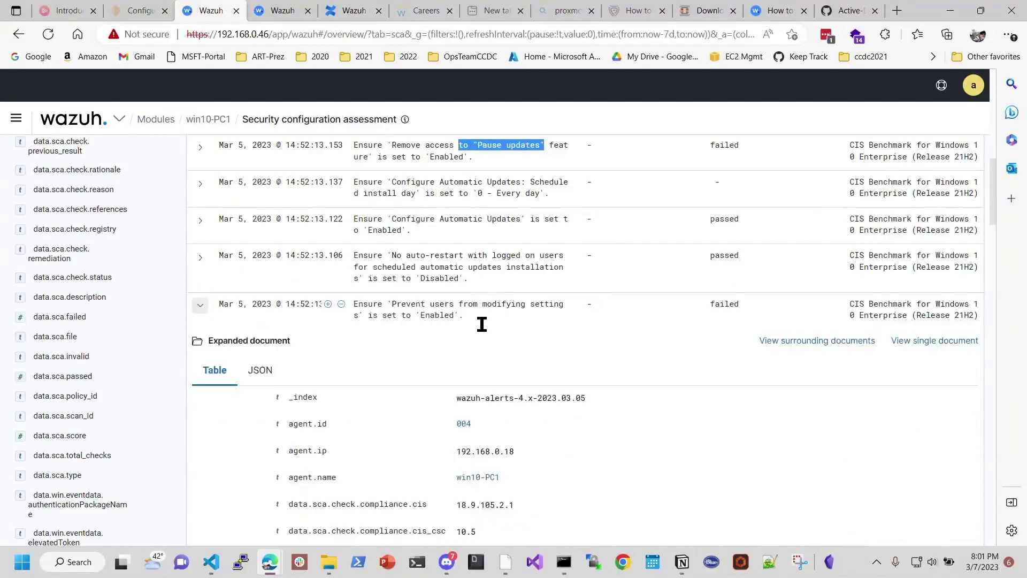
{"action": "scroll", "coordinate": [513, 330], "scroll_direction": "down", "scroll_amount": 6}
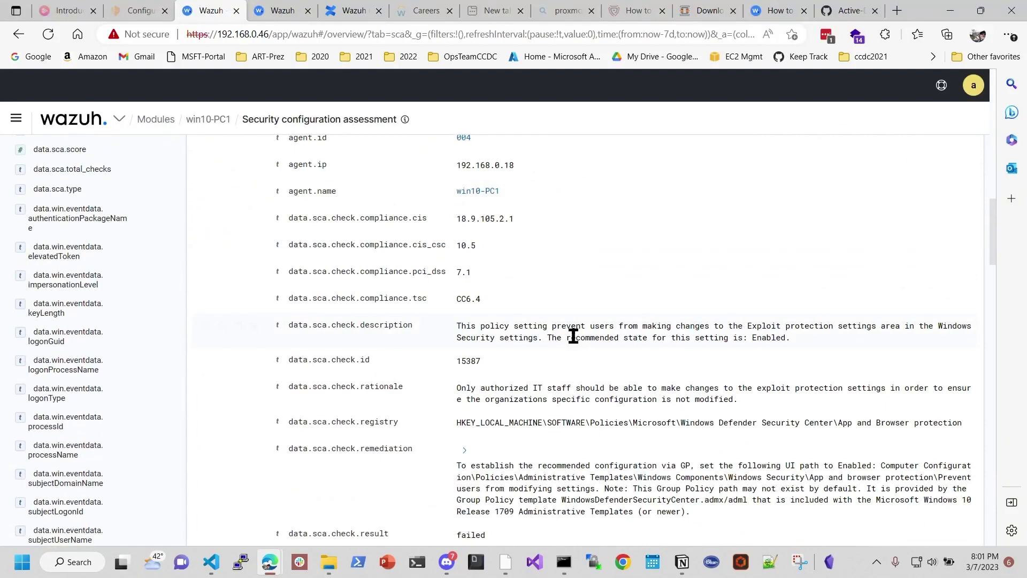
{"action": "scroll", "coordinate": [229, 325], "scroll_direction": "up", "scroll_amount": 15}
{"action": "scroll", "coordinate": [321, 299], "scroll_direction": "down", "scroll_amount": 2}
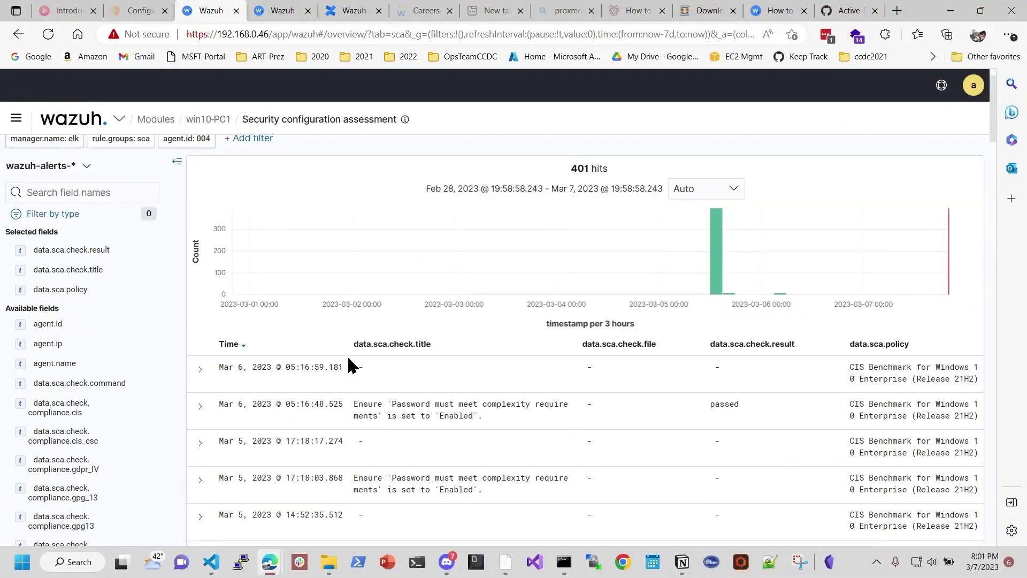
{"action": "scroll", "coordinate": [348, 362], "scroll_direction": "down", "scroll_amount": 7}
{"action": "scroll", "coordinate": [478, 382], "scroll_direction": "up", "scroll_amount": 6}
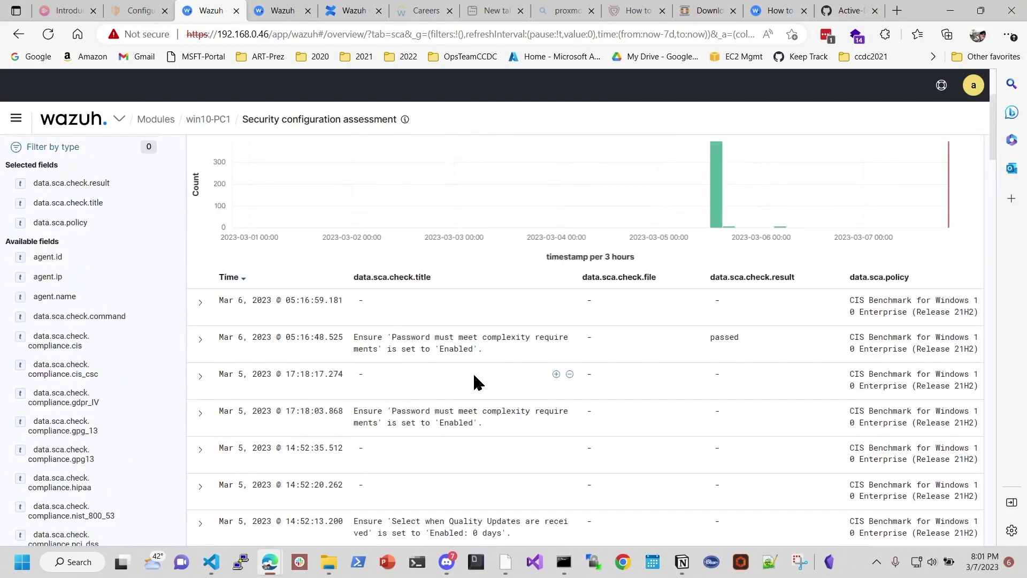
{"action": "scroll", "coordinate": [477, 382], "scroll_direction": "up", "scroll_amount": 3}
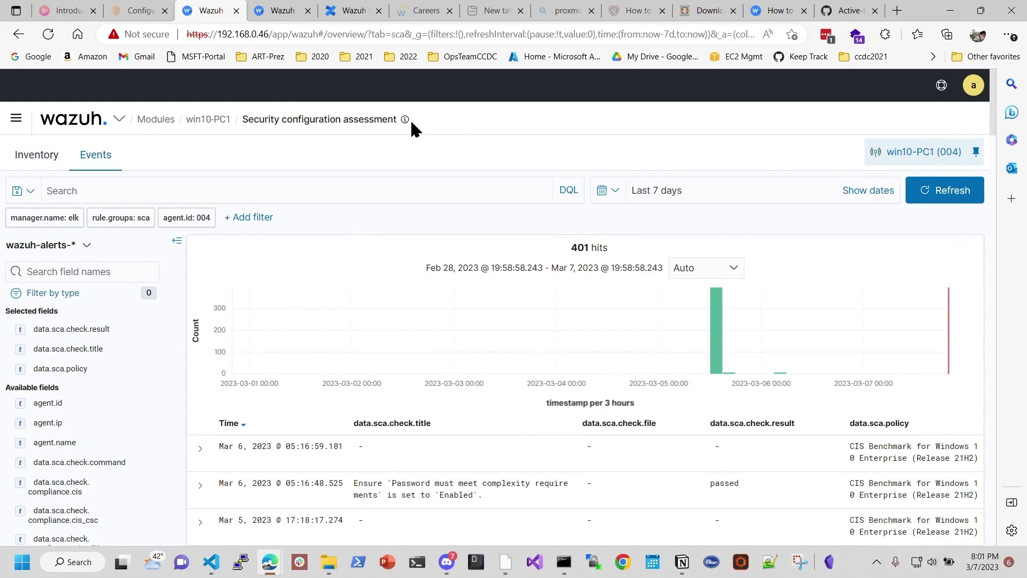
{"action": "mouse_move", "coordinate": [406, 123]}
{"action": "left_click", "coordinate": [116, 122]}
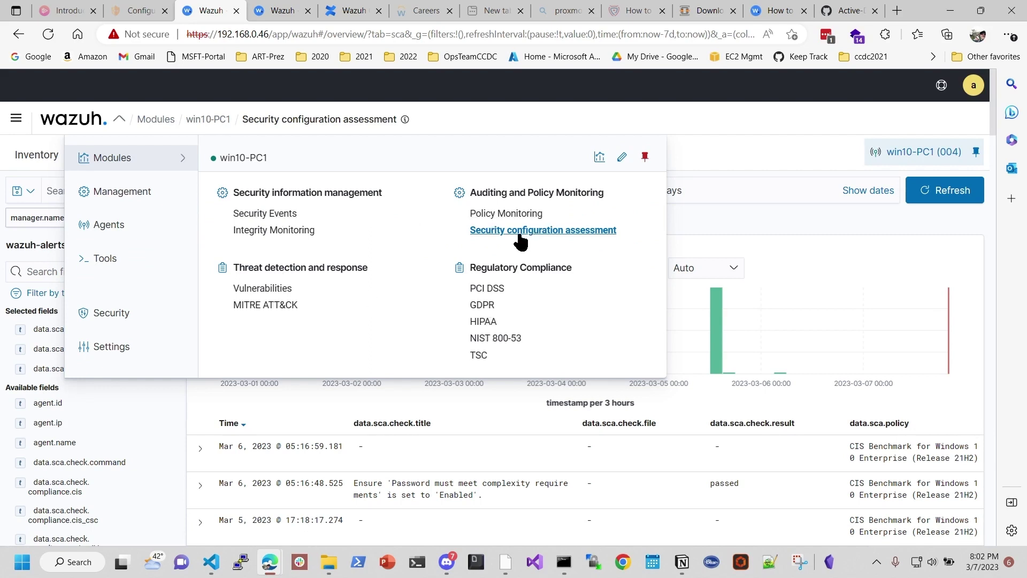
{"action": "left_click", "coordinate": [694, 237]}
{"action": "scroll", "coordinate": [522, 271], "scroll_direction": "down", "scroll_amount": 3}
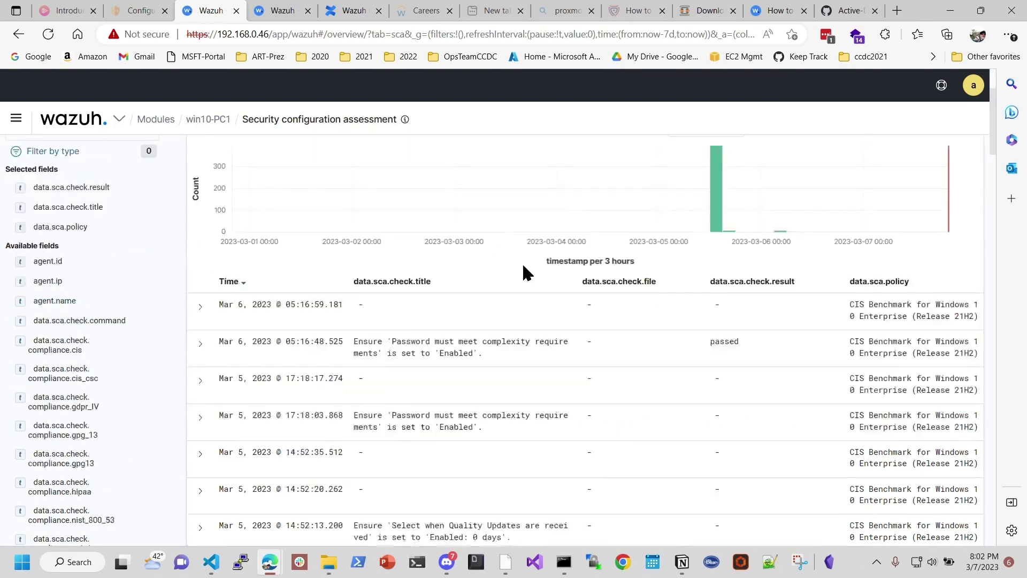
{"action": "scroll", "coordinate": [427, 298], "scroll_direction": "down", "scroll_amount": 9}
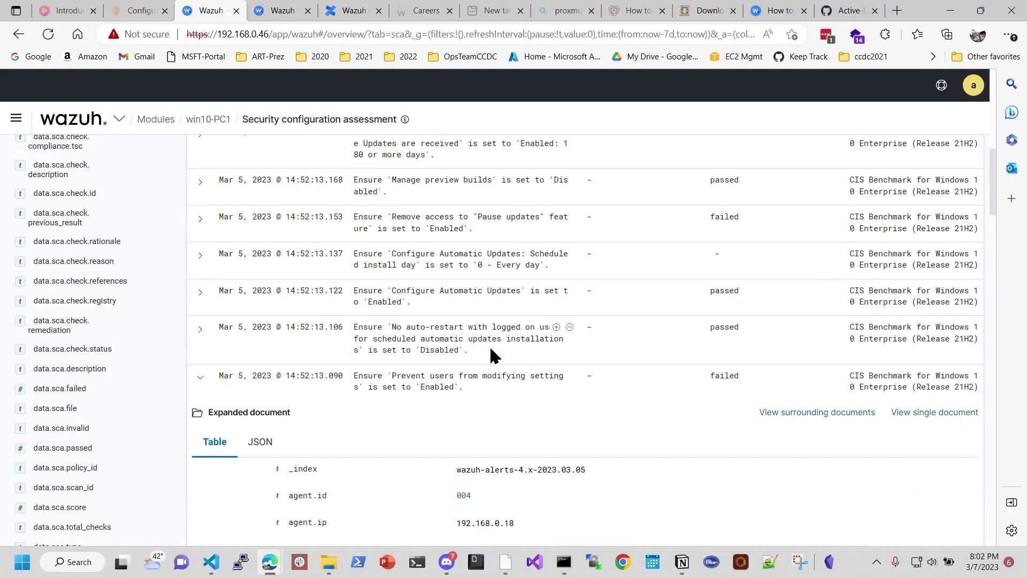
Step: Collapse the failed check and highlight the PowerShell Script Block Logging check with expected value Enabled
{"action": "scroll", "coordinate": [489, 346], "scroll_direction": "down", "scroll_amount": 3}
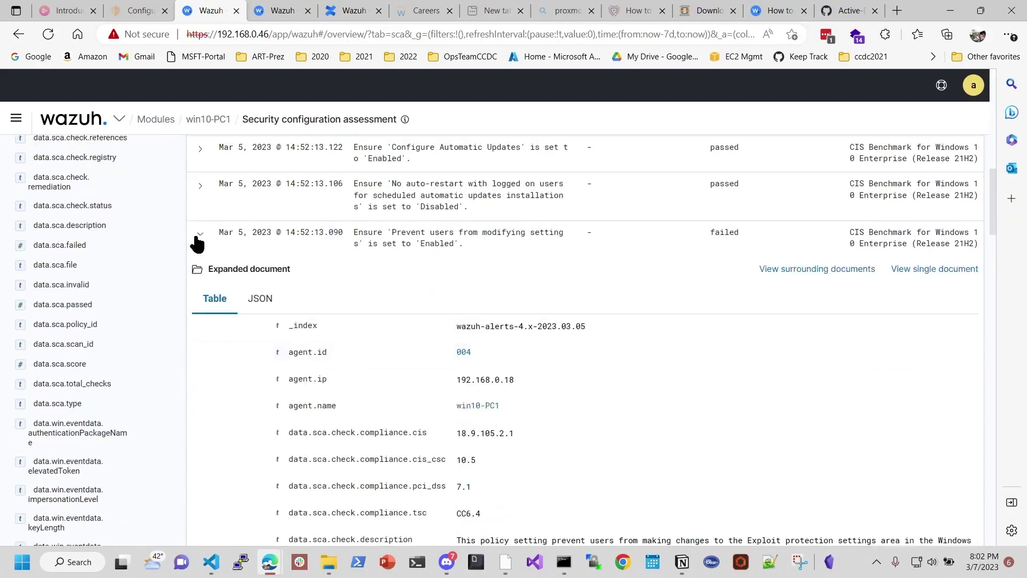
{"action": "left_click", "coordinate": [198, 235]}
{"action": "scroll", "coordinate": [444, 321], "scroll_direction": "down", "scroll_amount": 4}
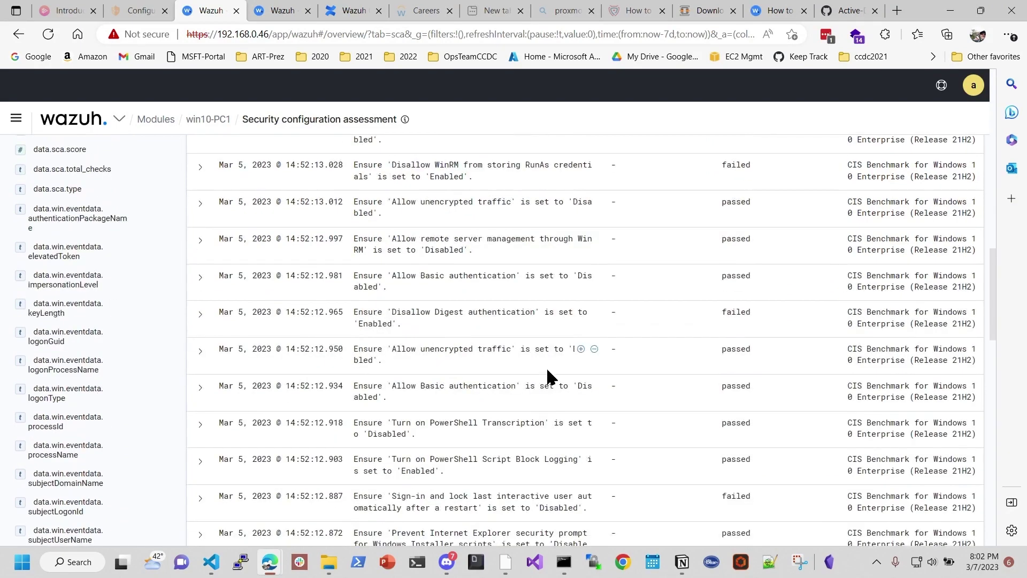
{"action": "scroll", "coordinate": [541, 364], "scroll_direction": "down", "scroll_amount": 3}
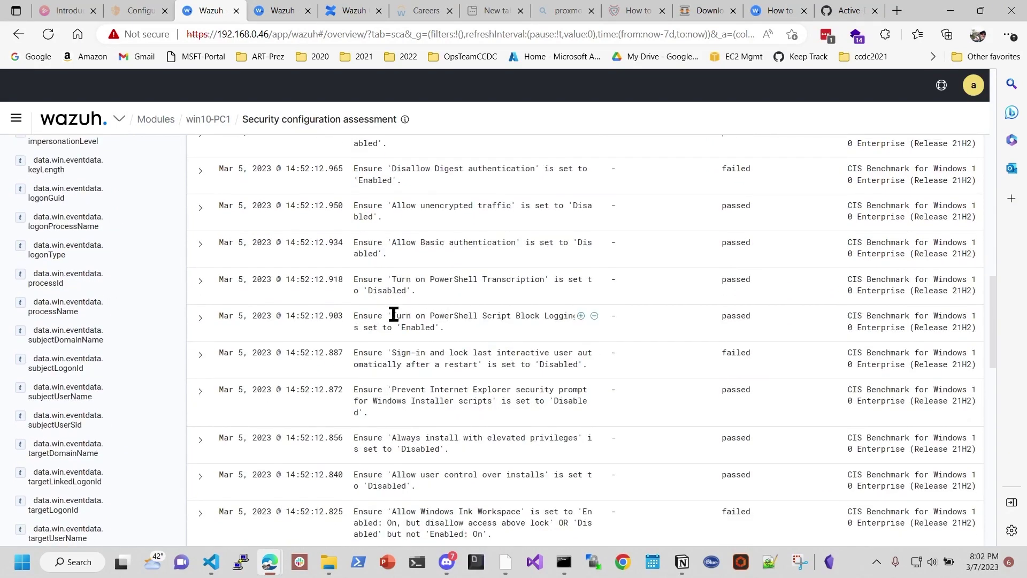
{"action": "left_click_drag", "start_coordinate": [393, 315], "coordinate": [561, 316]}
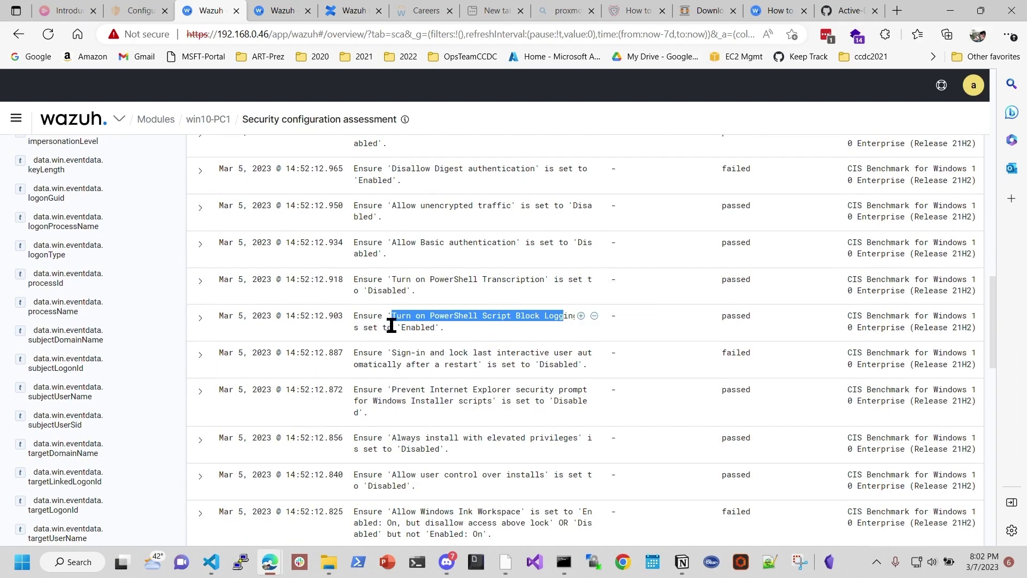
{"action": "left_click_drag", "start_coordinate": [402, 327], "coordinate": [445, 325]}
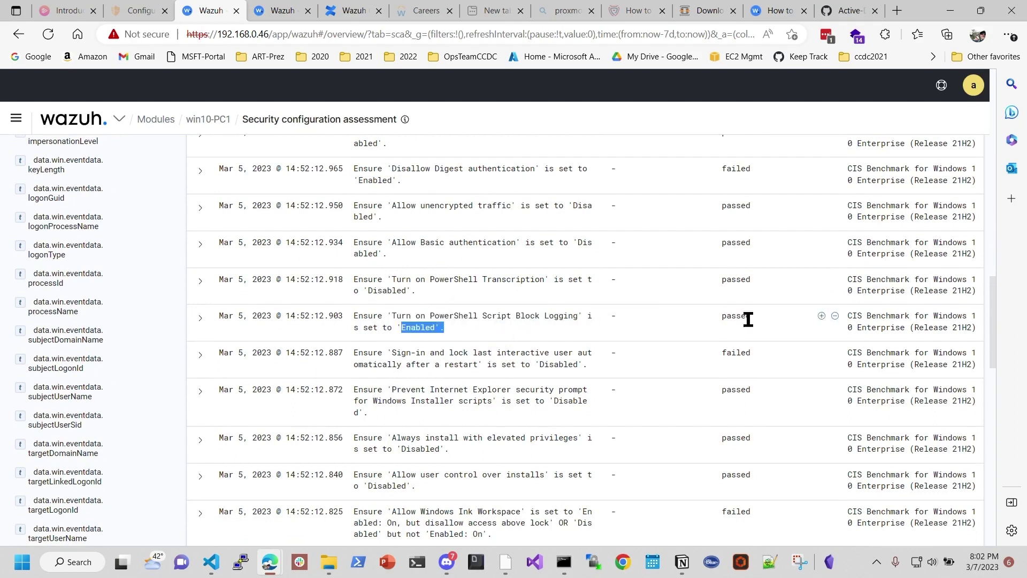
{"action": "left_click", "coordinate": [449, 325]}
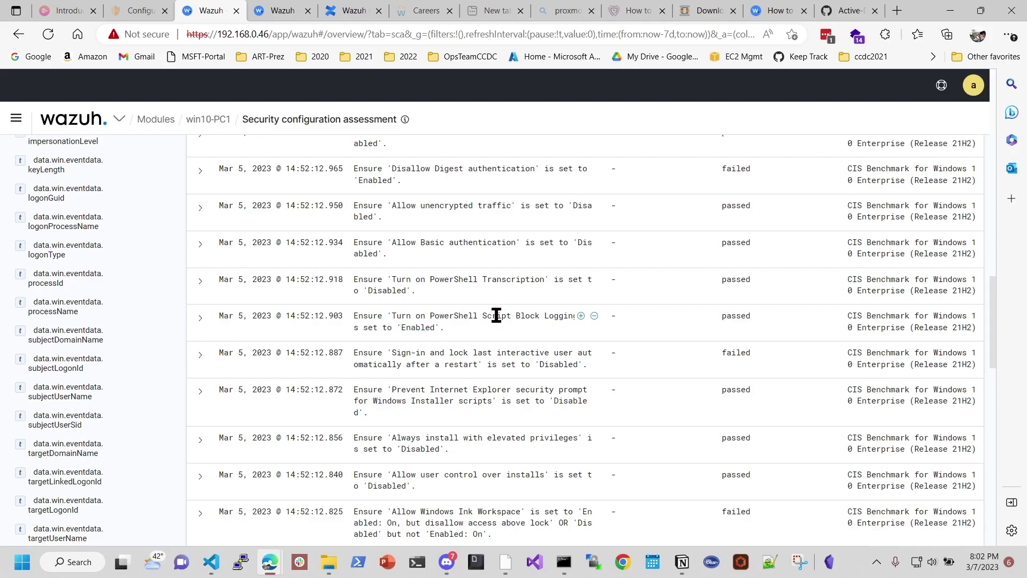
{"action": "left_click_drag", "start_coordinate": [482, 315], "coordinate": [575, 316]}
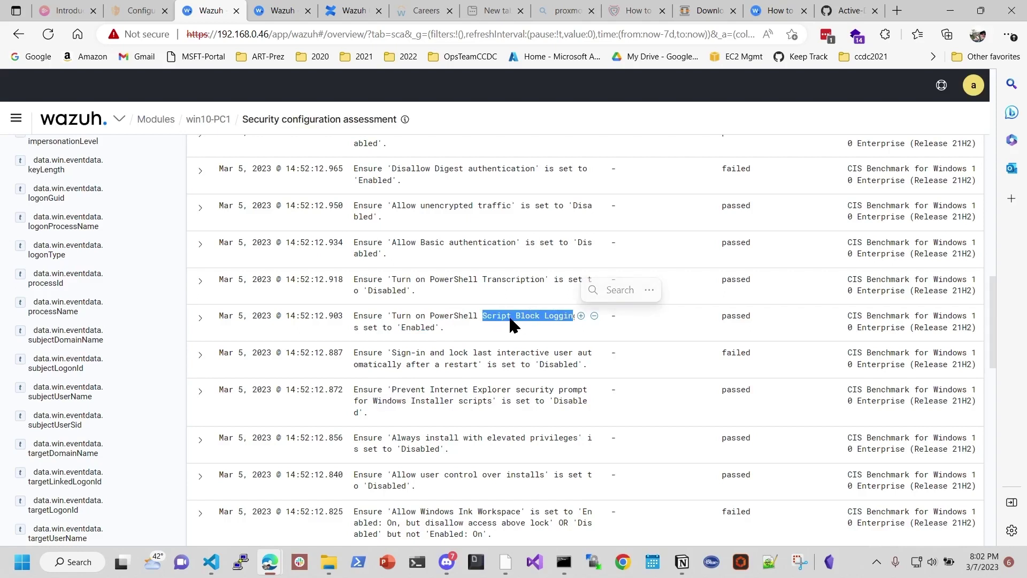
Step: Highlight the Turn on PowerShell Transcription check and its Disabled value
{"action": "left_click", "coordinate": [449, 283]}
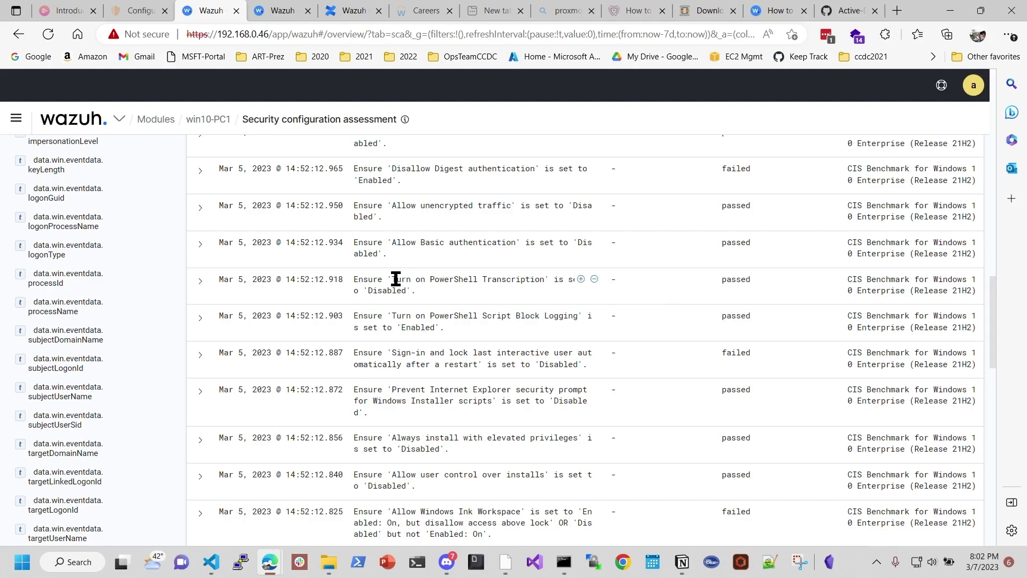
{"action": "left_click_drag", "start_coordinate": [393, 278], "coordinate": [544, 279]}
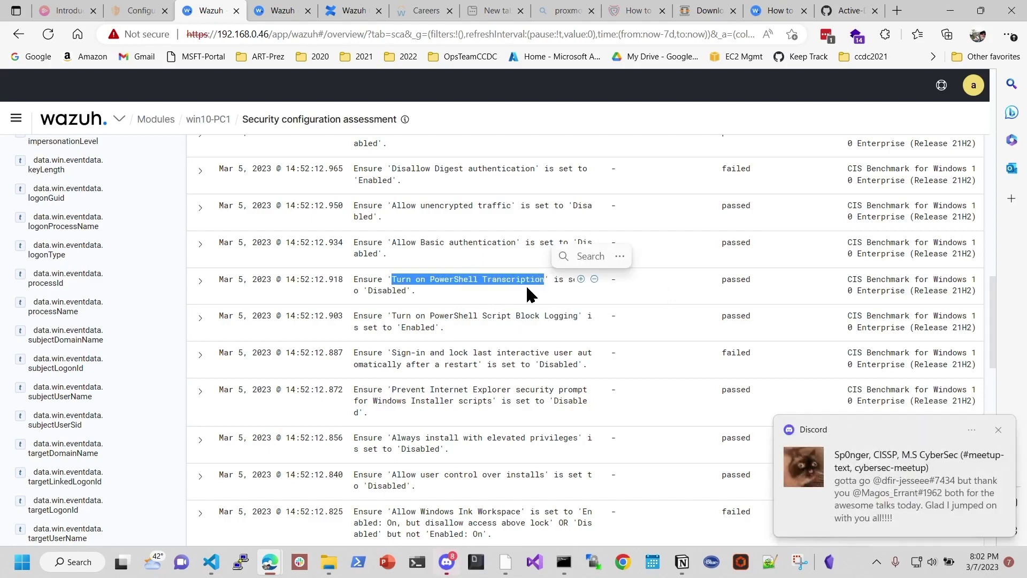
{"action": "left_click_drag", "start_coordinate": [391, 290], "coordinate": [402, 290]}
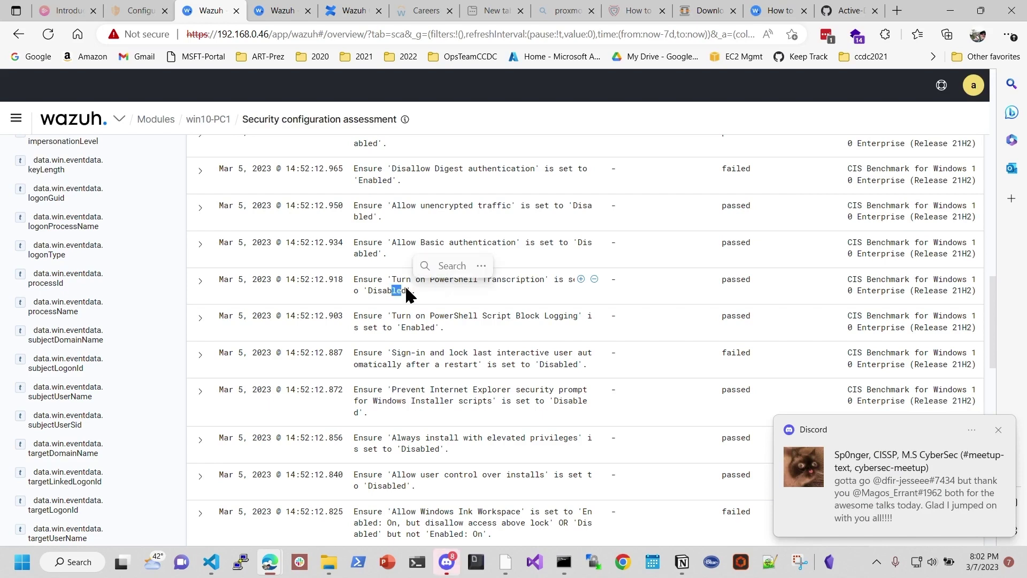
{"action": "left_click_drag", "start_coordinate": [473, 279], "coordinate": [544, 279]}
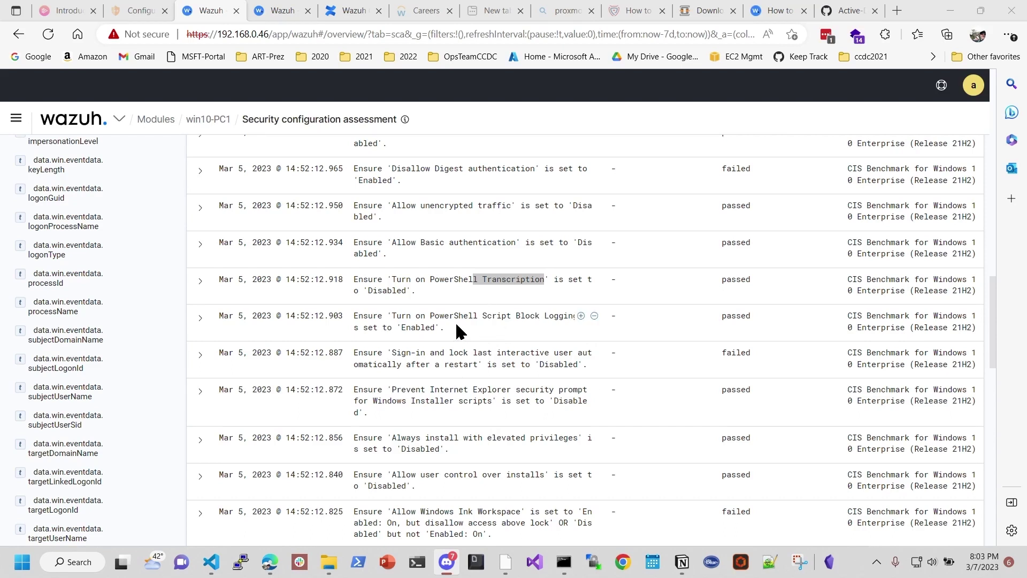
Step: Scroll down through the remaining CIS benchmark results, then back toward the 401-hit histogram
{"action": "scroll", "coordinate": [460, 324], "scroll_direction": "down", "scroll_amount": 3}
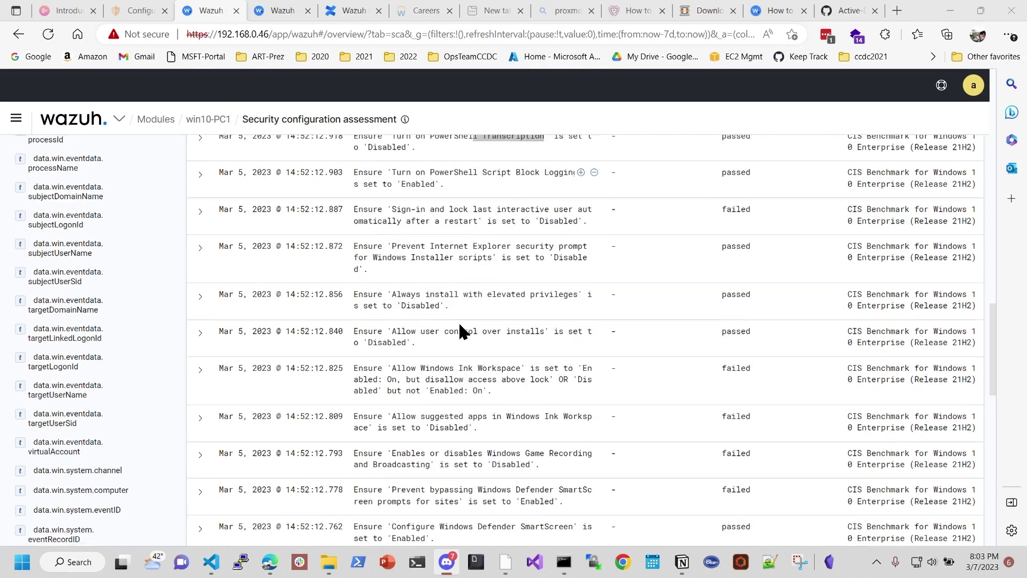
{"action": "scroll", "coordinate": [489, 338], "scroll_direction": "down", "scroll_amount": 1}
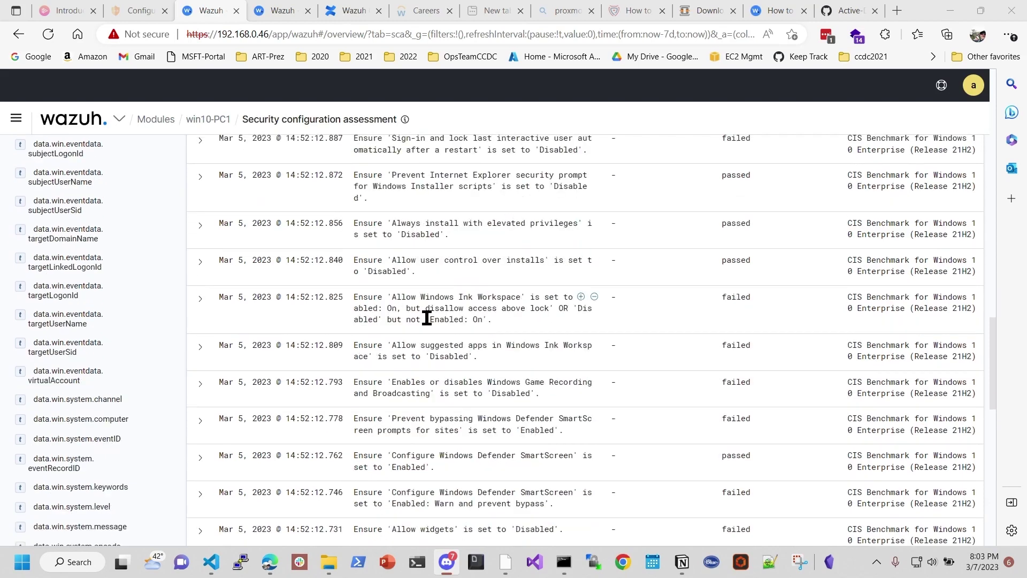
{"action": "scroll", "coordinate": [424, 314], "scroll_direction": "down", "scroll_amount": 2}
{"action": "scroll", "coordinate": [402, 275], "scroll_direction": "down", "scroll_amount": 1}
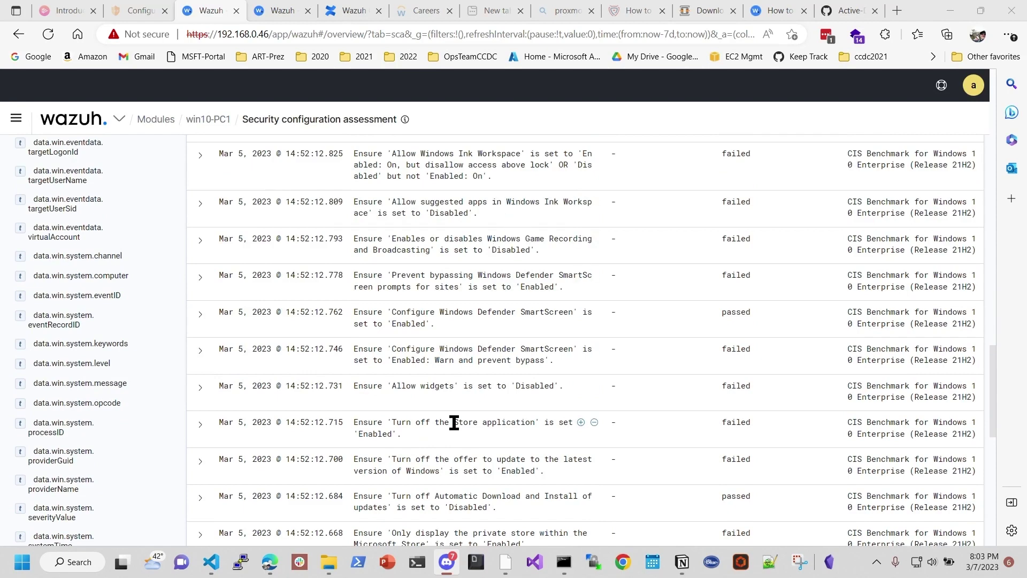
{"action": "scroll", "coordinate": [453, 421], "scroll_direction": "down", "scroll_amount": 1}
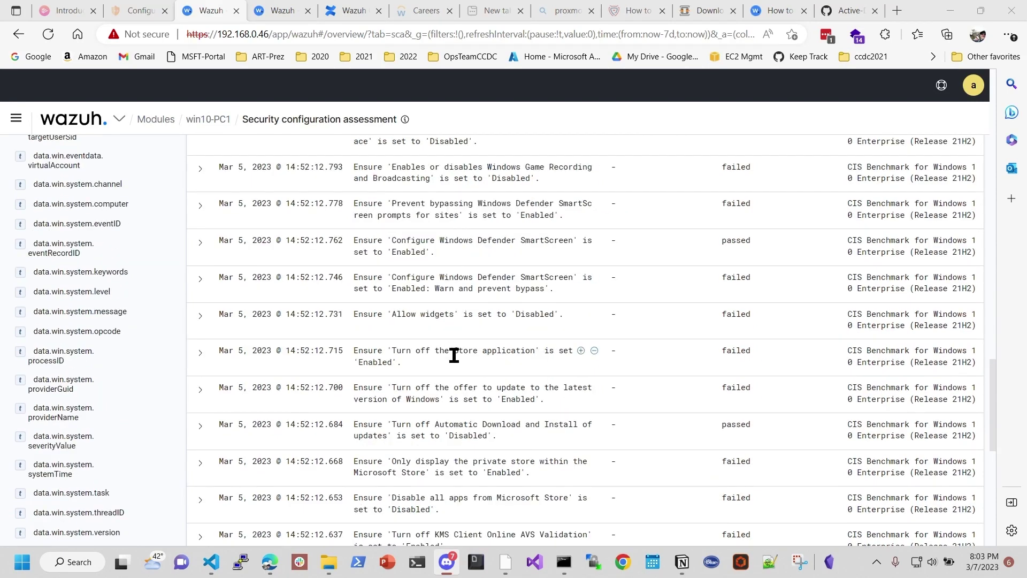
{"action": "scroll", "coordinate": [442, 420], "scroll_direction": "down", "scroll_amount": 3}
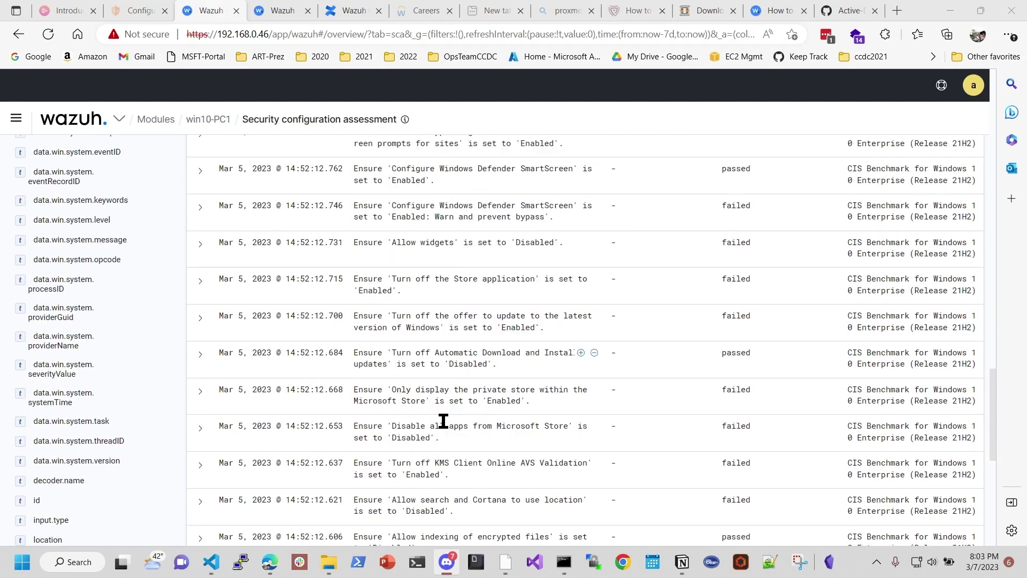
{"action": "scroll", "coordinate": [443, 420], "scroll_direction": "down", "scroll_amount": 1}
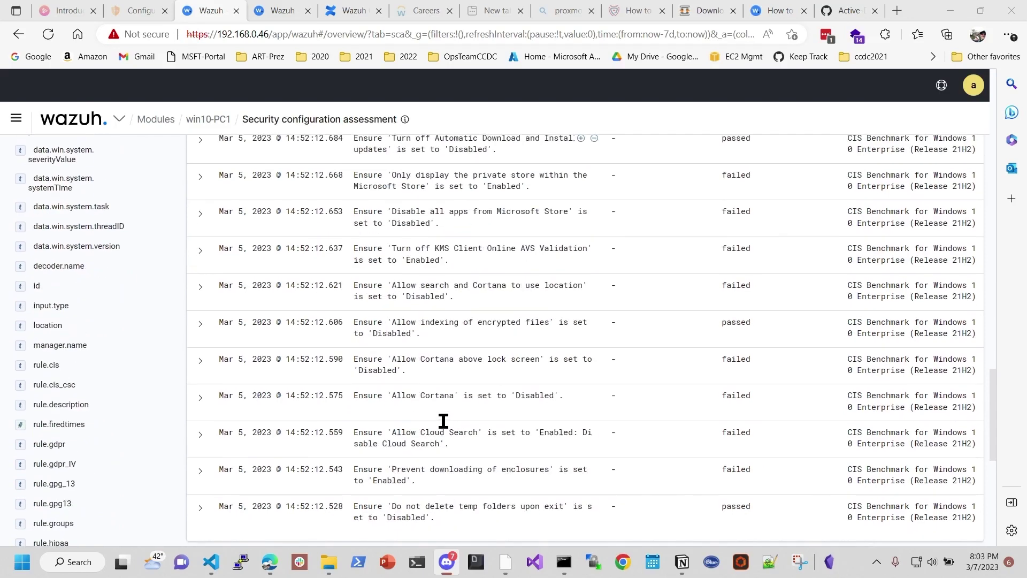
{"action": "scroll", "coordinate": [443, 420], "scroll_direction": "up", "scroll_amount": 15}
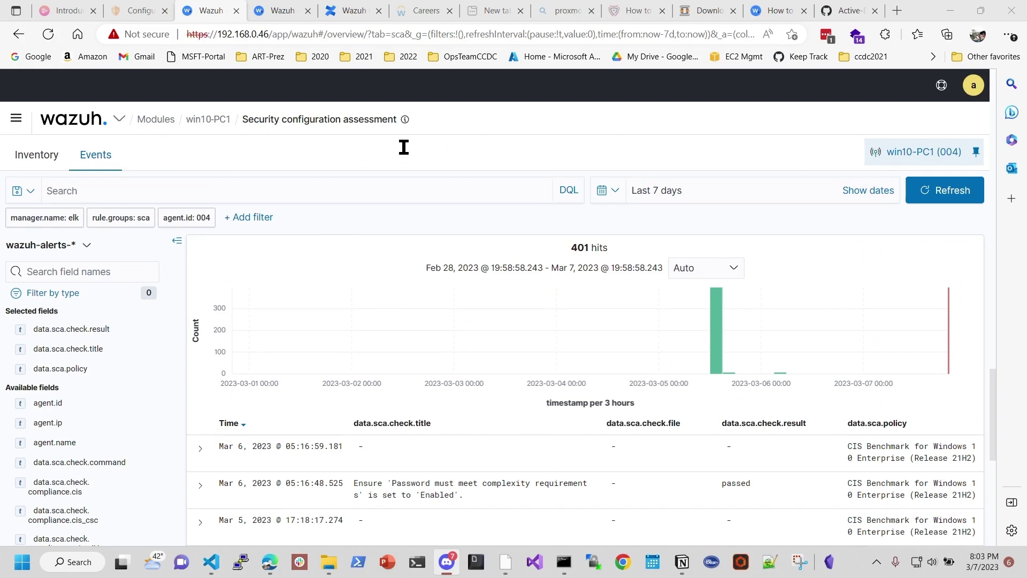
{"action": "left_click", "coordinate": [774, 15]}
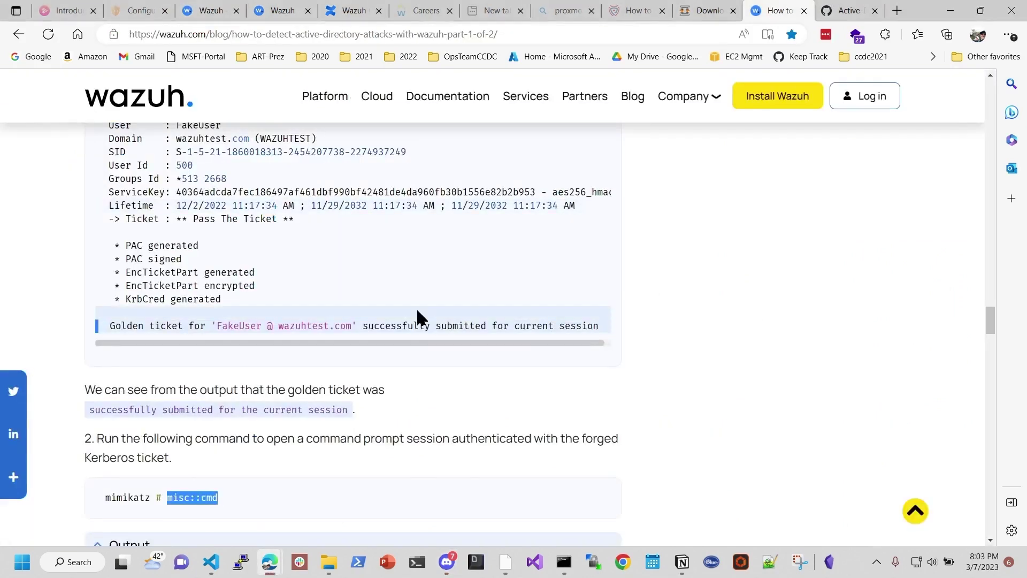
{"action": "left_click_drag", "start_coordinate": [989, 325], "coordinate": [995, 82]}
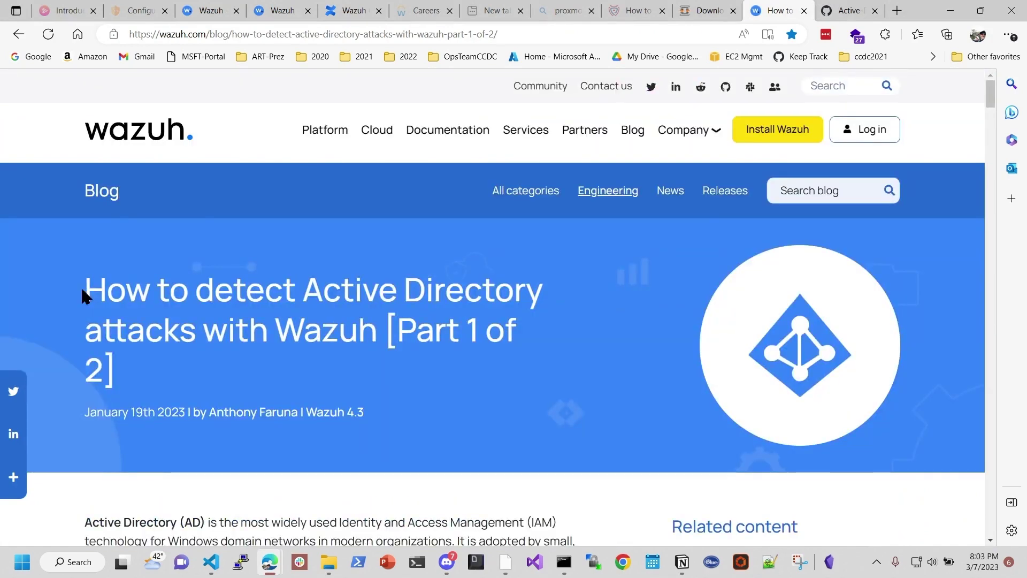
{"action": "left_click_drag", "start_coordinate": [85, 294], "coordinate": [578, 342]}
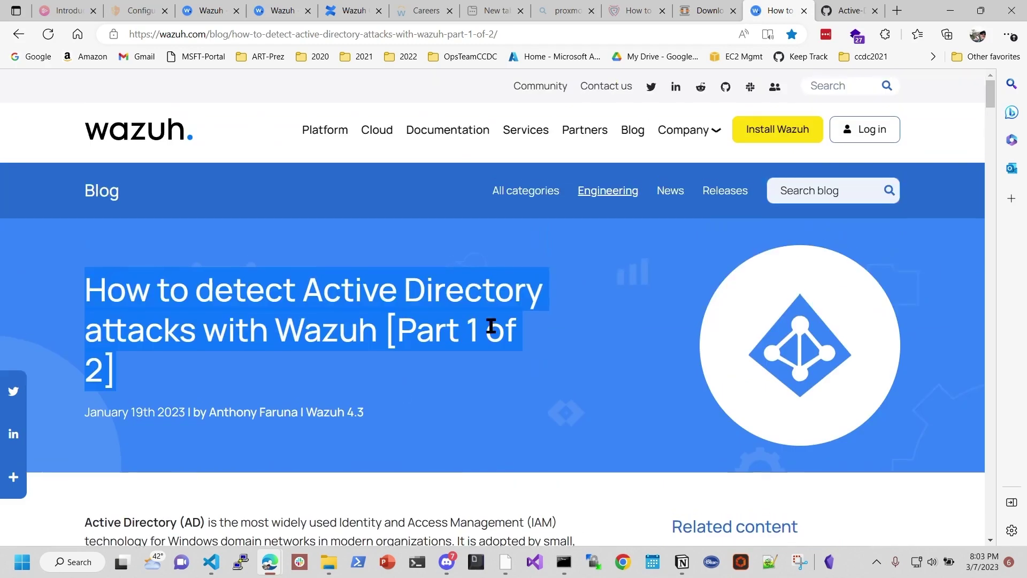
{"action": "left_click", "coordinate": [378, 227]}
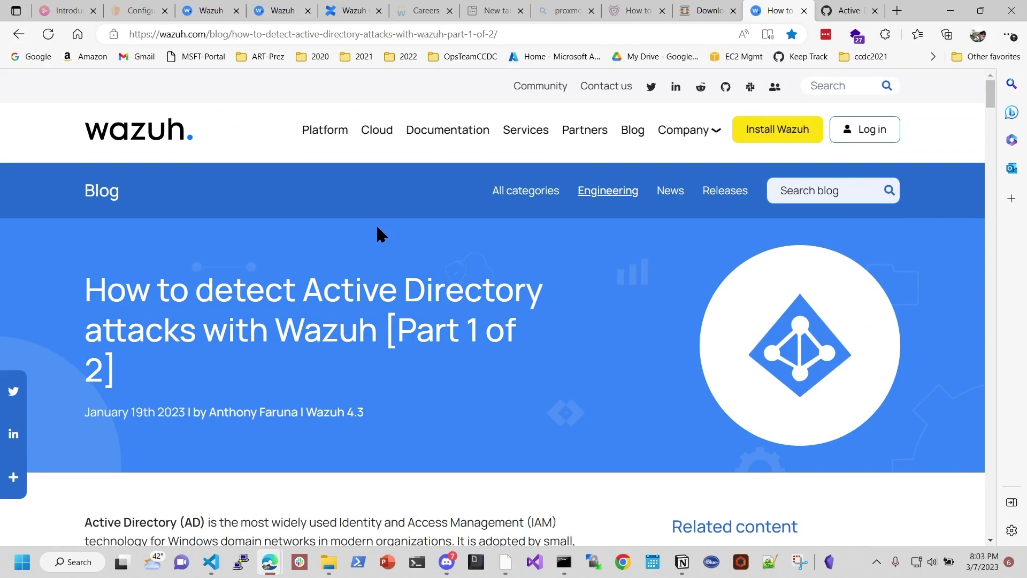
{"action": "left_click", "coordinate": [211, 11]}
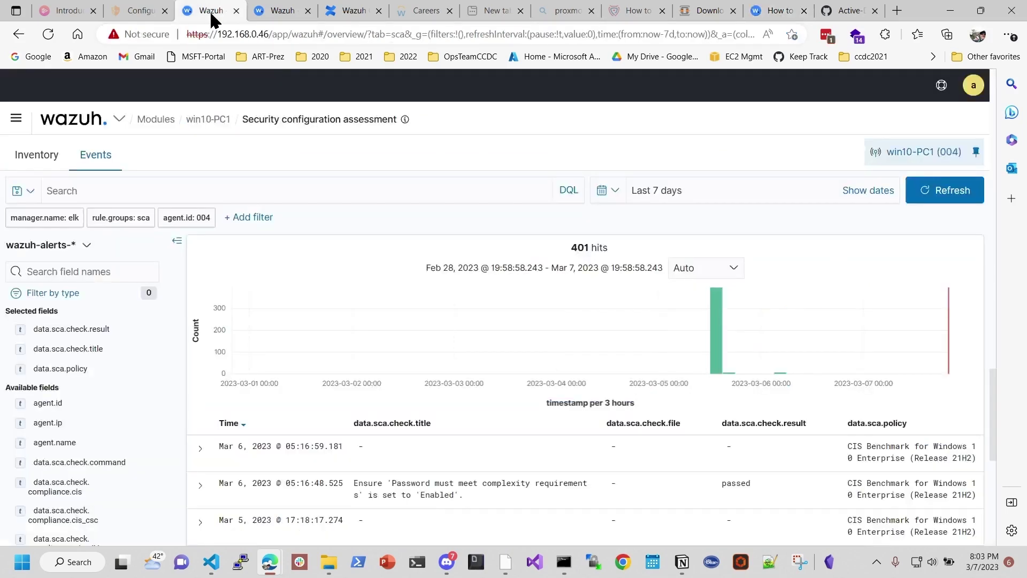
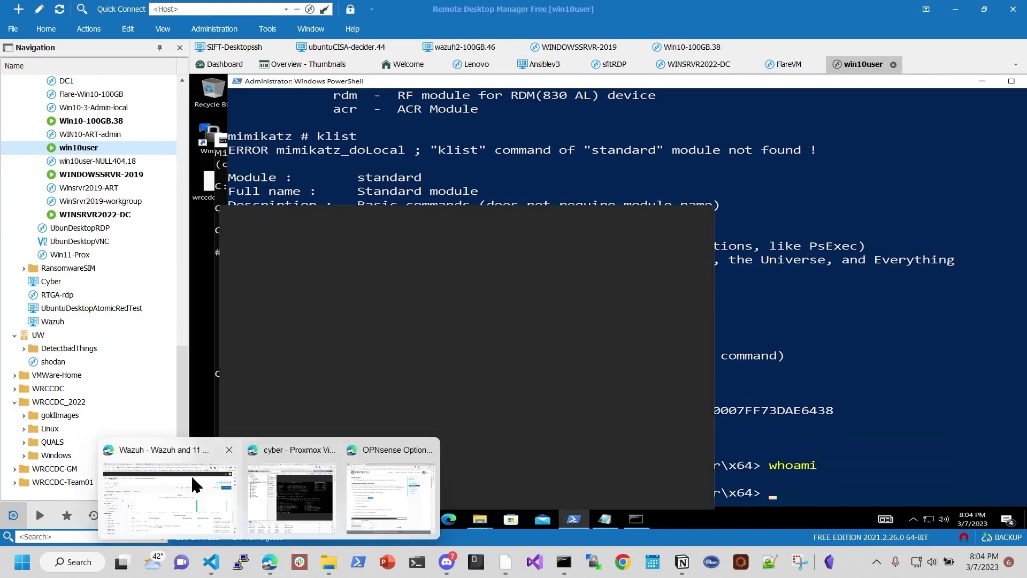
Step: Reload the win10-PC1 SCA events page and close the Careers, proxmox, Downloads, GitHub and other extra tabs
{"action": "left_click", "coordinate": [191, 474]}
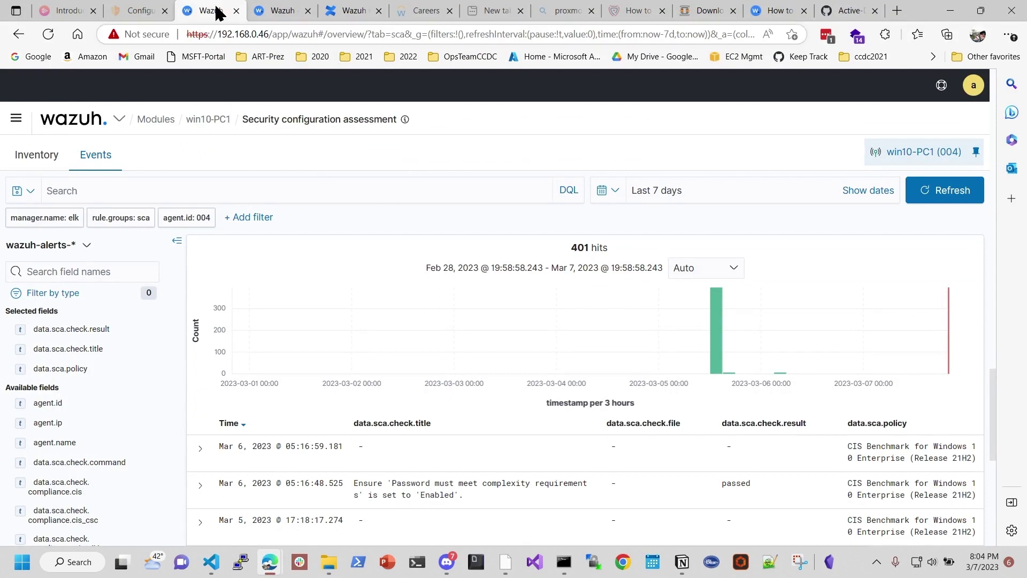
{"action": "left_click", "coordinate": [48, 34]}
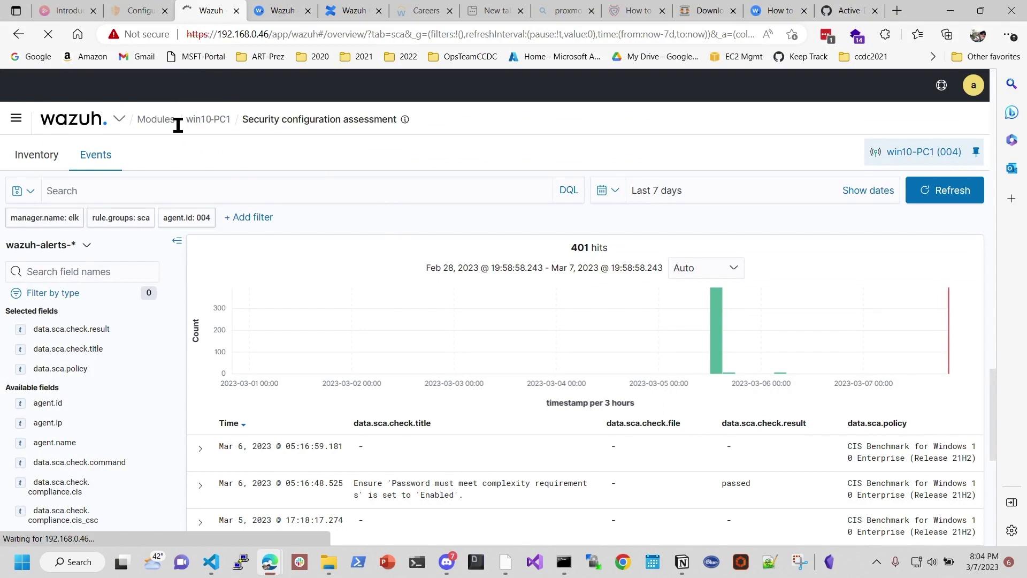
{"action": "left_click", "coordinate": [449, 11]}
{"action": "left_click", "coordinate": [449, 11]}
{"action": "left_click", "coordinate": [448, 10]}
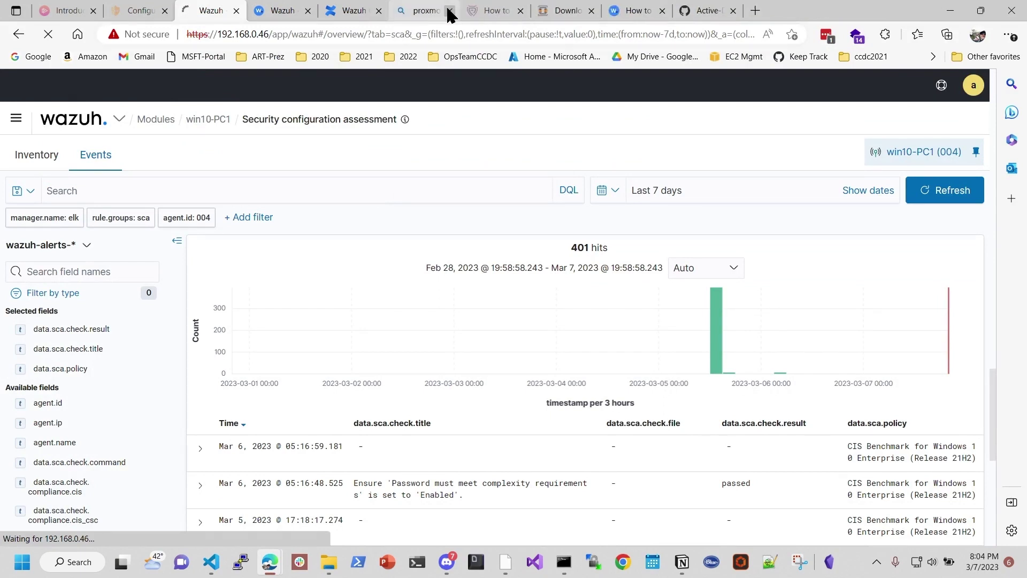
{"action": "left_click", "coordinate": [449, 11]}
{"action": "left_click", "coordinate": [448, 11]}
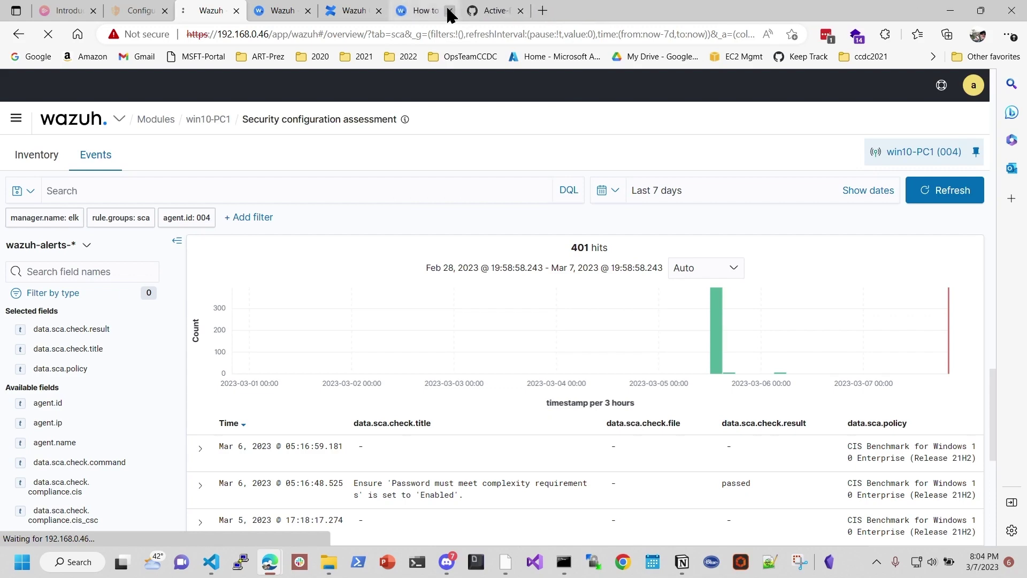
{"action": "left_click", "coordinate": [523, 11]}
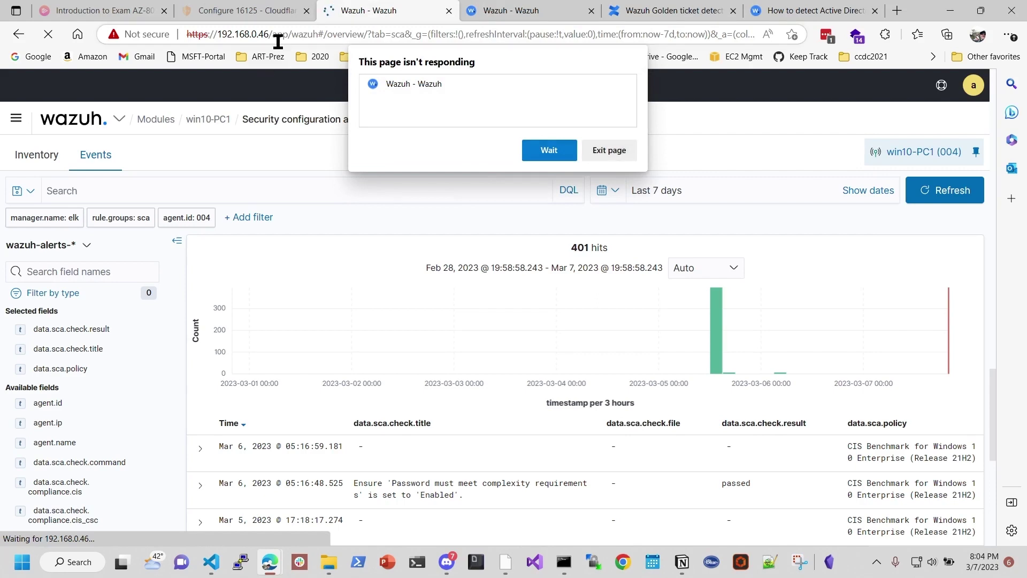
Step: Copy the Wazuh server address and let the unresponsive page keep loading
{"action": "left_click_drag", "start_coordinate": [269, 35], "coordinate": [187, 36]}
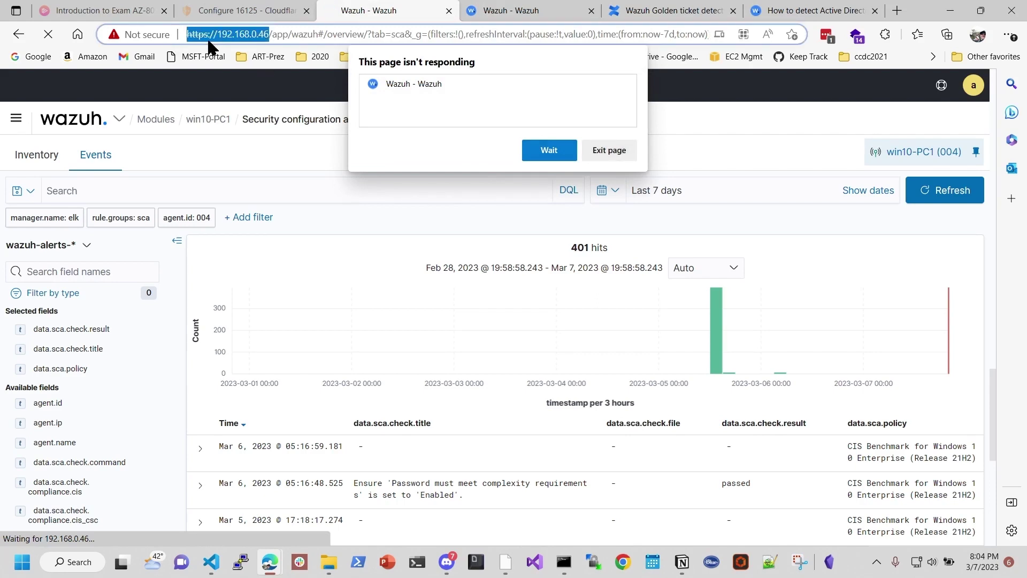
{"action": "right_click", "coordinate": [230, 35]}
{"action": "left_click", "coordinate": [538, 152]}
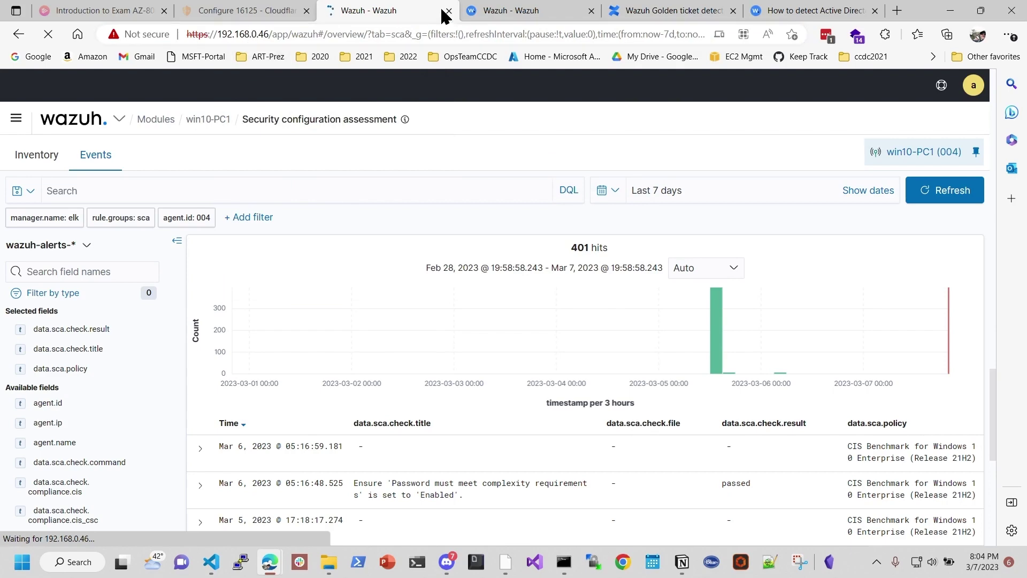
Step: Load the Wazuh dashboard at 192.168.0.46 in a new tab and close the stalled Wazuh tab
{"action": "left_click", "coordinate": [897, 11]}
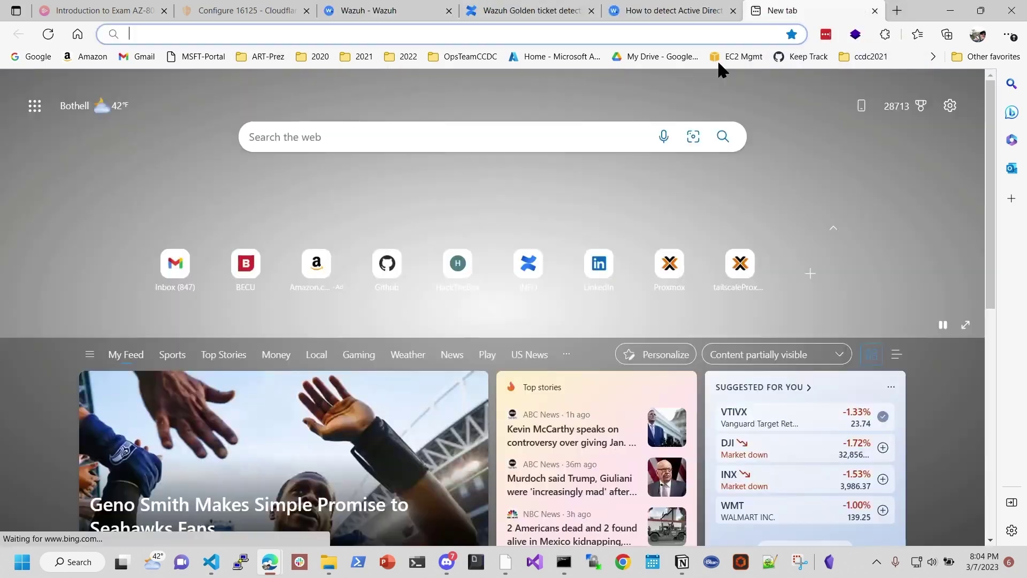
{"action": "key", "text": "ctrl+v"}
{"action": "key", "text": "Return"}
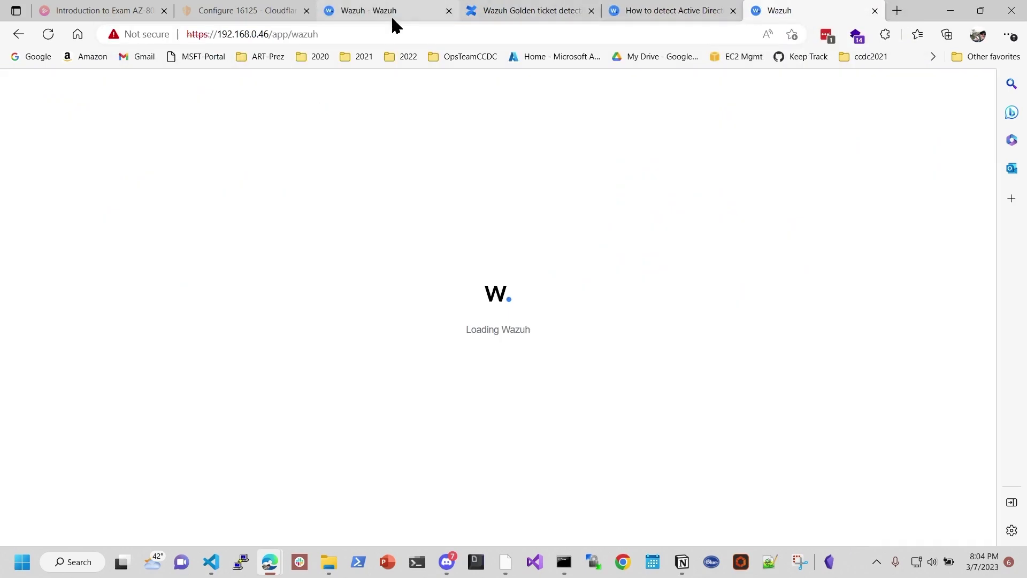
{"action": "left_click", "coordinate": [411, 17]}
{"action": "left_click", "coordinate": [448, 11]}
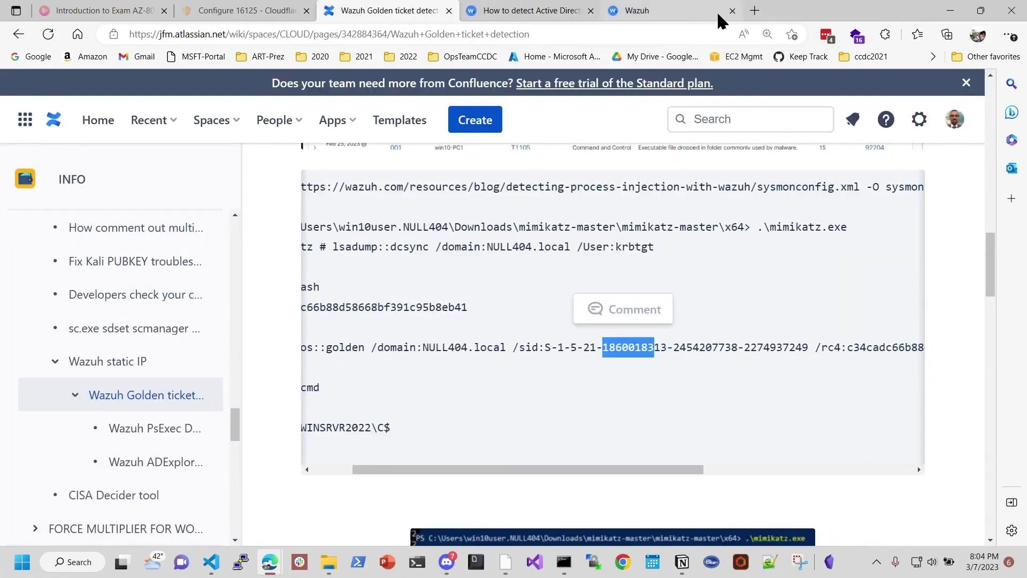
{"action": "left_click", "coordinate": [716, 11]}
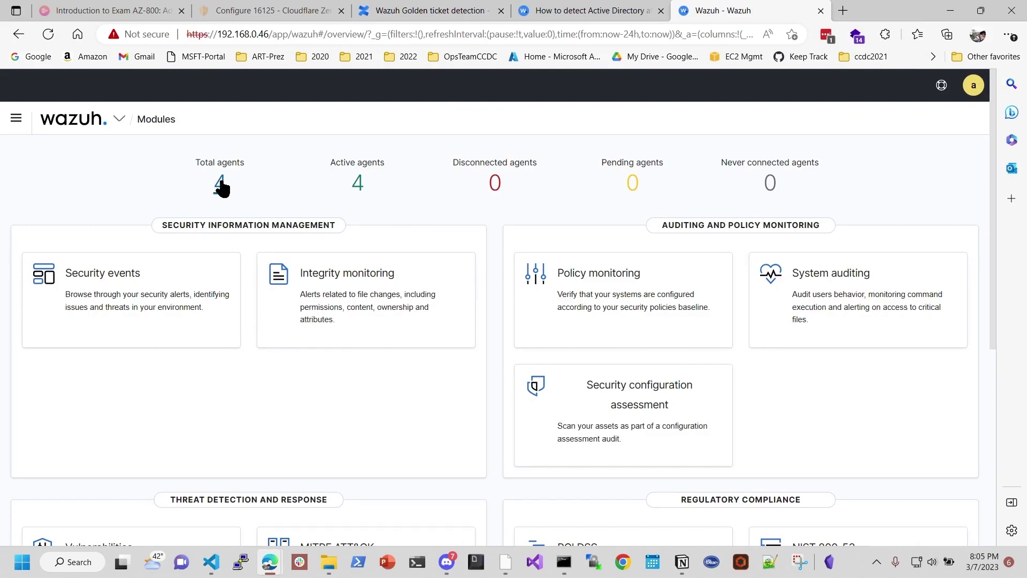
Step: Review the agent list and win10-PC1's details, then go to Discover on wazuh-alerts-*
{"action": "left_click", "coordinate": [220, 183]}
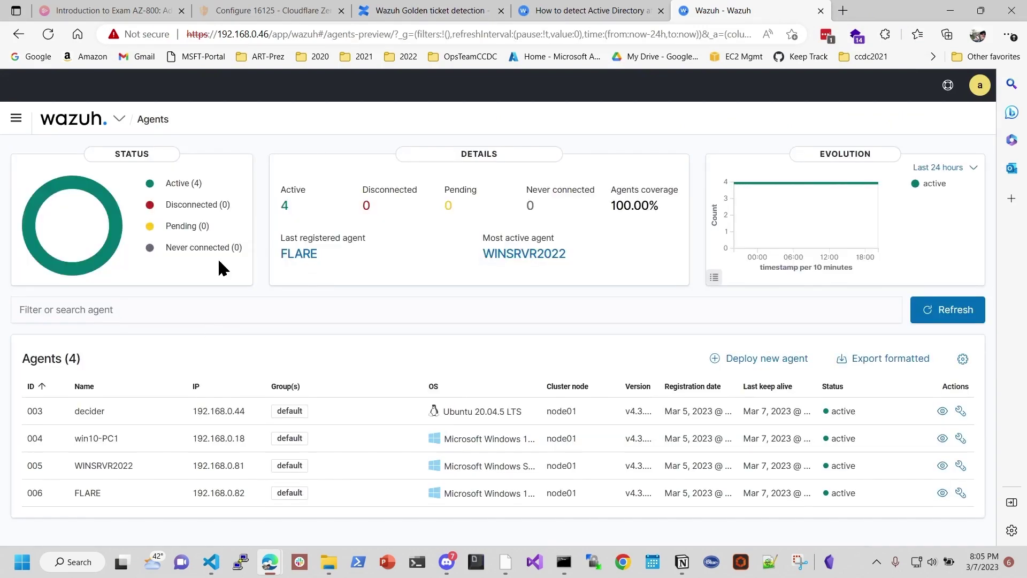
{"action": "left_click", "coordinate": [107, 439]}
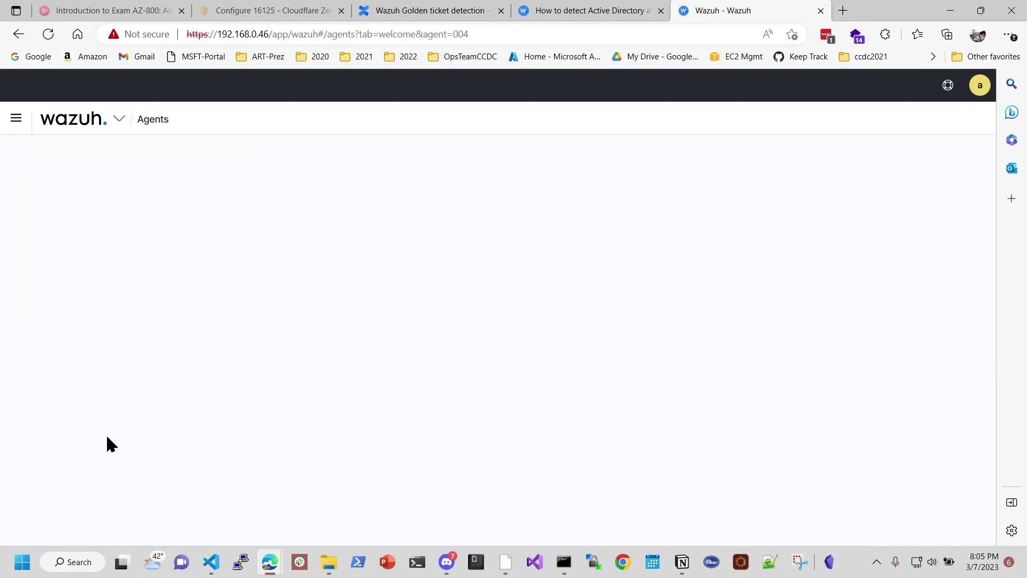
{"action": "left_click", "coordinate": [14, 118]}
{"action": "left_click", "coordinate": [61, 345]}
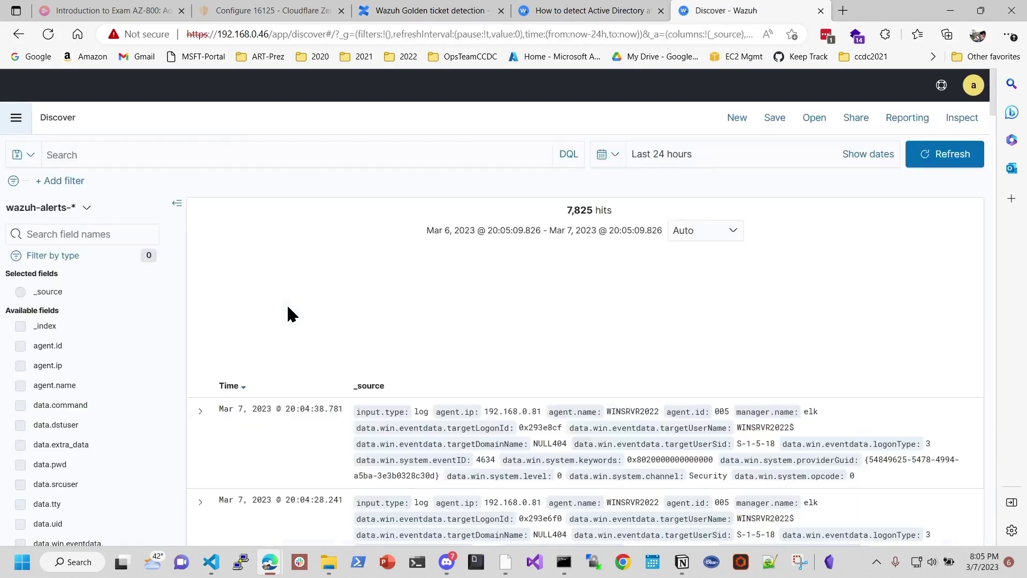
Step: Search the last 24 hours of alerts for 'whoami', which returns no results
{"action": "mouse_move", "coordinate": [284, 315]}
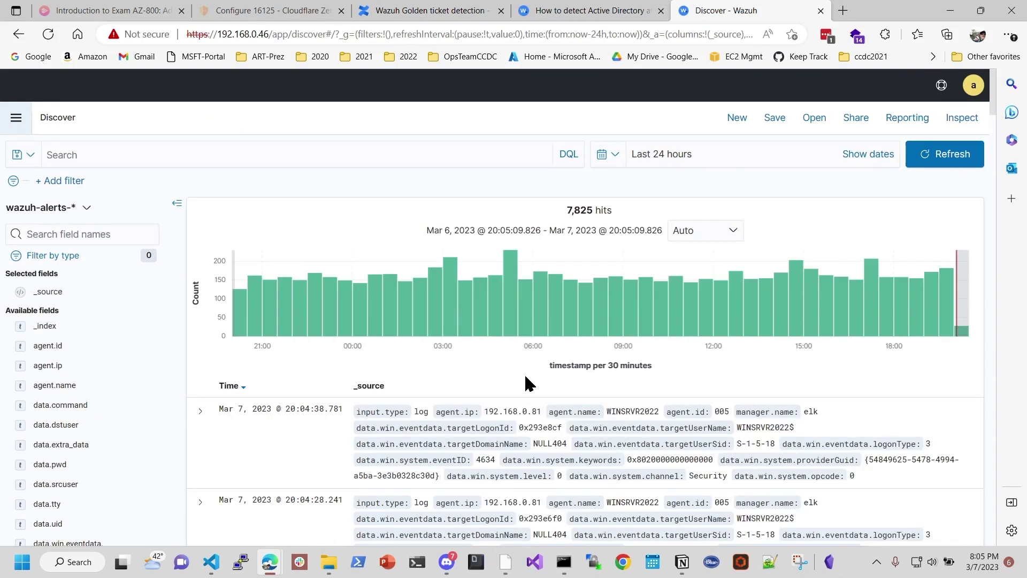
{"action": "left_click", "coordinate": [164, 157]}
{"action": "type", "text": "who"}
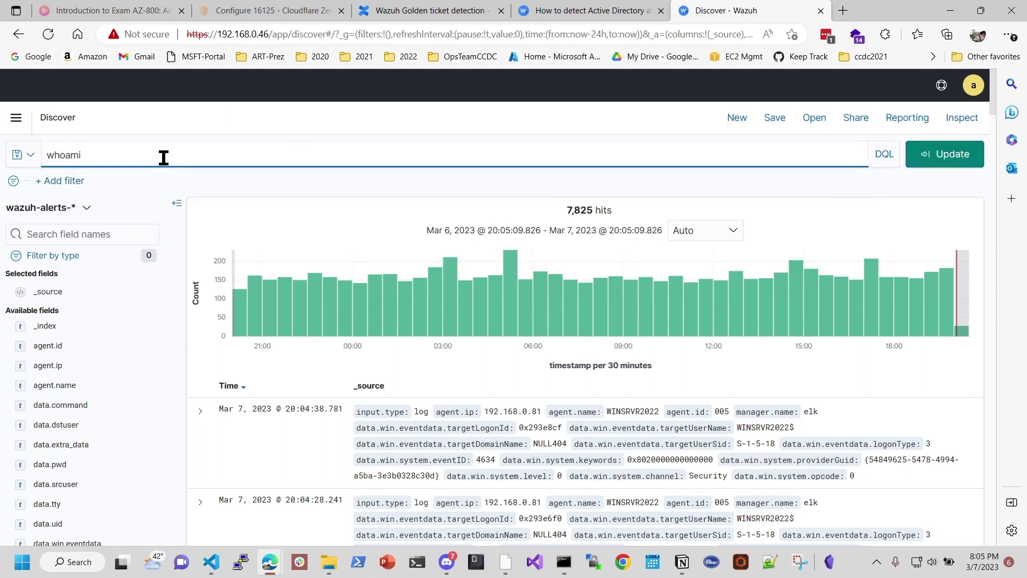
{"action": "type", "text": "ami"}
{"action": "key", "text": "Return"}
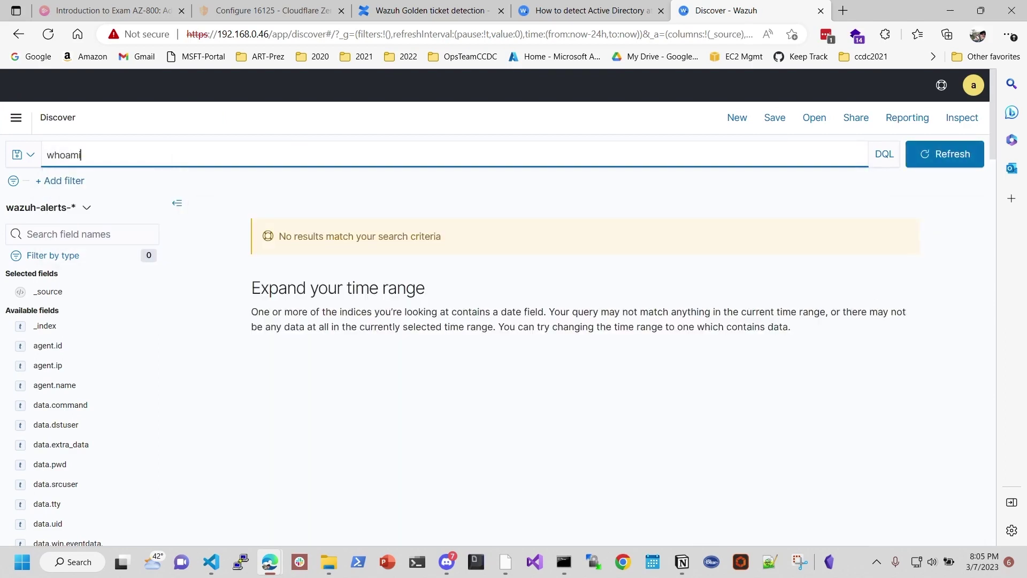
Step: Refine the alert search query to 'whoami.exe' and run it
{"action": "left_click", "coordinate": [123, 158]}
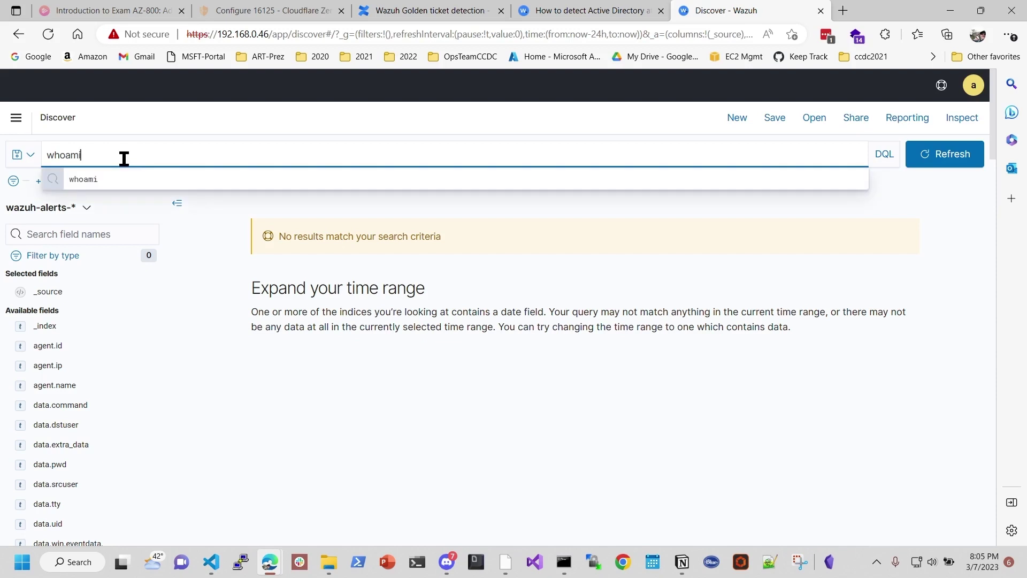
{"action": "type", "text": ".exe"}
{"action": "key", "text": "Return"}
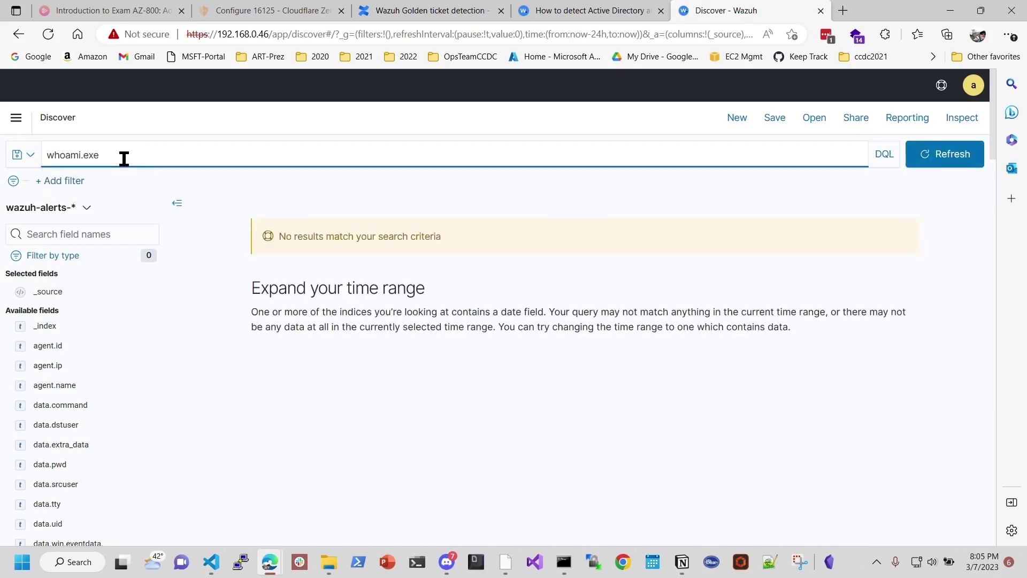
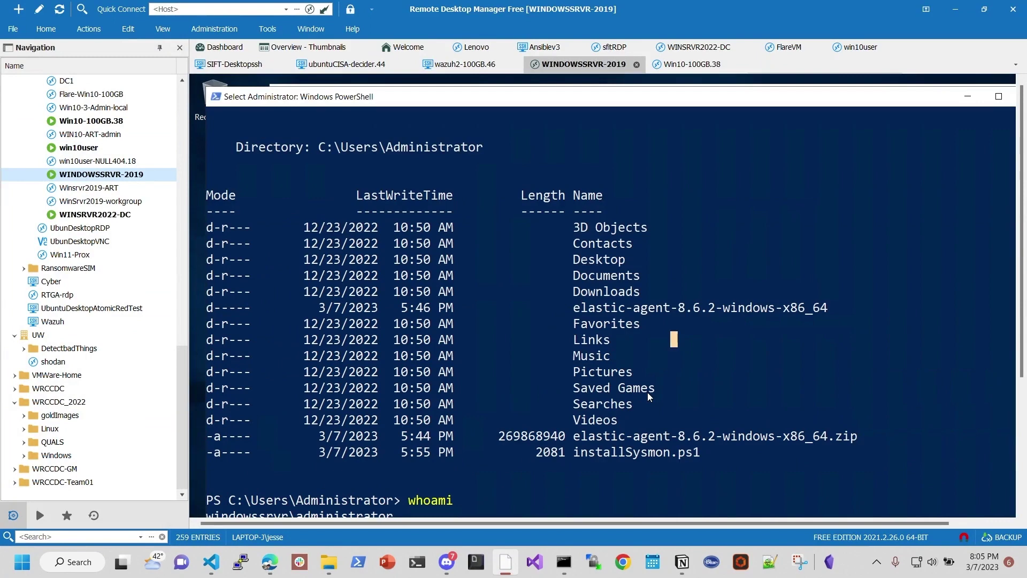
Step: Rerun whoami in the WINDOWSSRVR-2019 PowerShell session, then minimize Remote Desktop Manager
{"action": "key", "text": "Escape"}
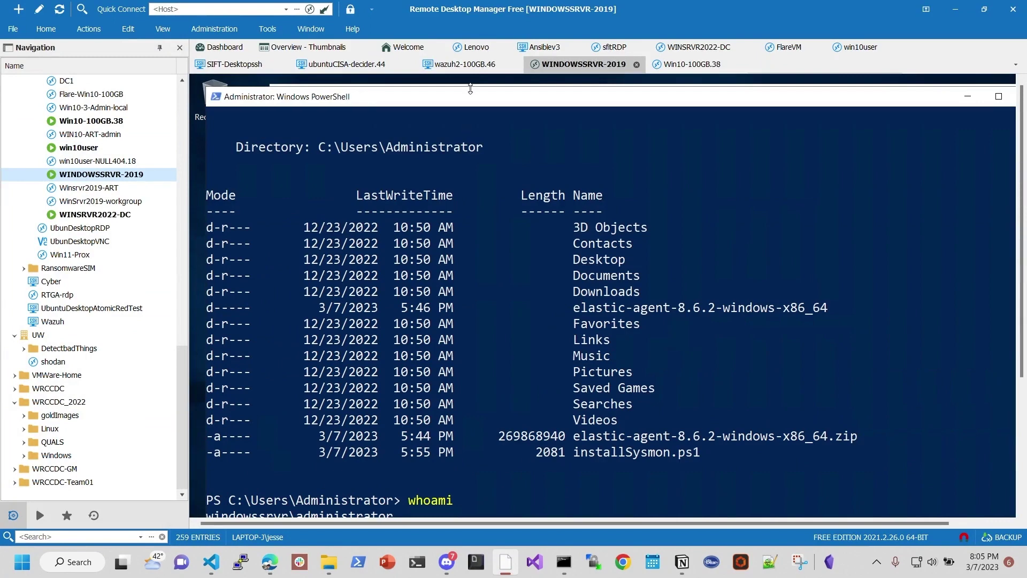
{"action": "mouse_move", "coordinate": [470, 89]}
{"action": "left_mouse_down"}
{"action": "mouse_move", "coordinate": [472, 148]}
{"action": "mouse_move", "coordinate": [472, 92]}
{"action": "left_mouse_up"}
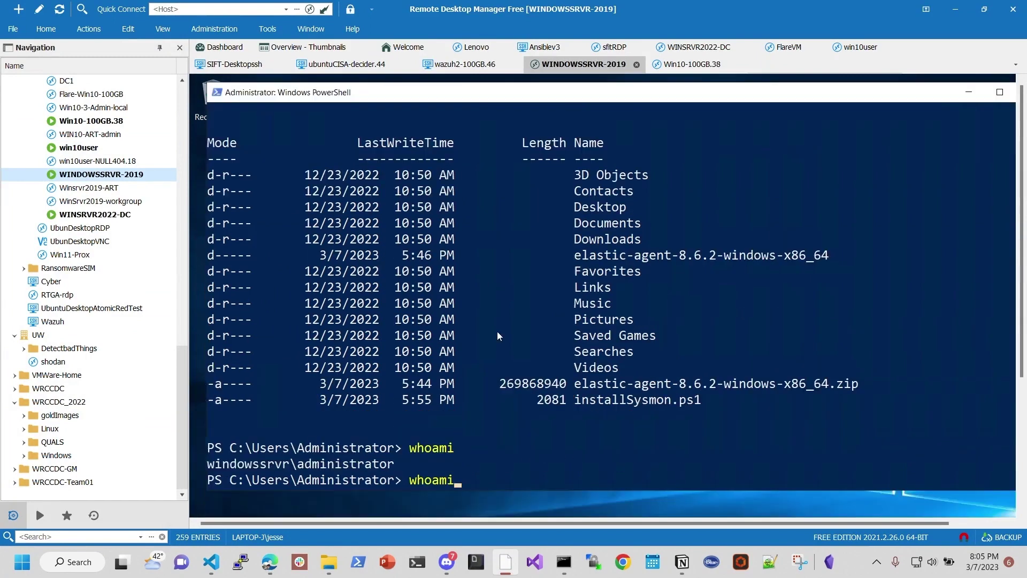
{"action": "key", "text": "Return"}
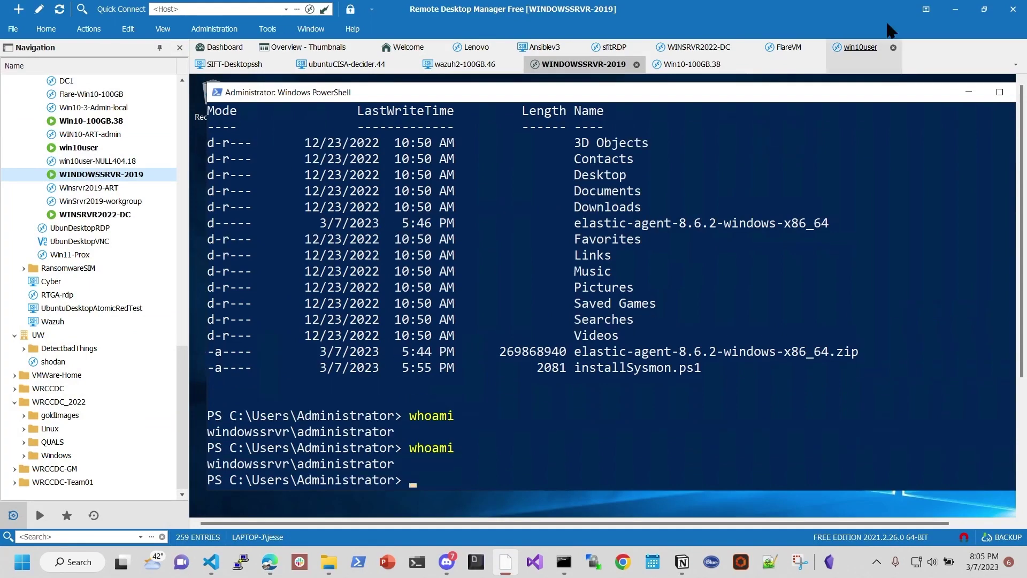
{"action": "left_click", "coordinate": [955, 9]}
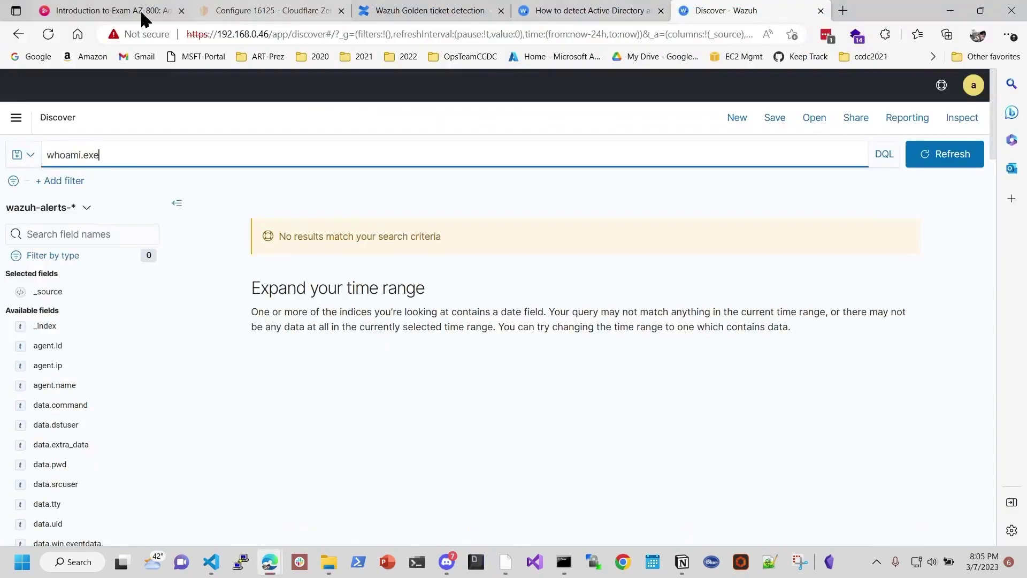
Step: Minimize the Wazuh and OneNote windows, close Downloads, and switch to Elastic's Discover window
{"action": "left_click", "coordinate": [951, 12]}
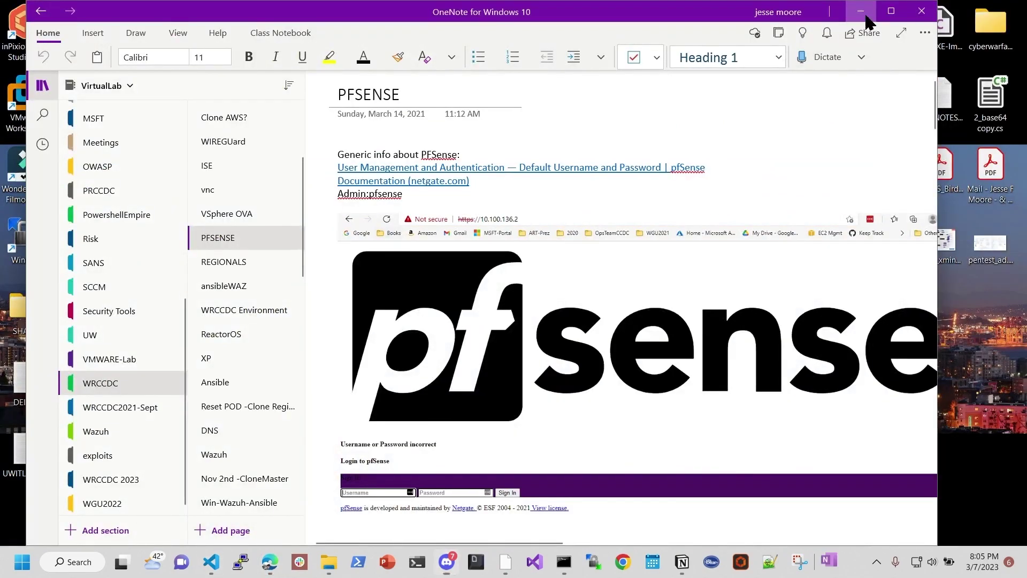
{"action": "left_click", "coordinate": [861, 11]}
{"action": "left_click", "coordinate": [912, 12]}
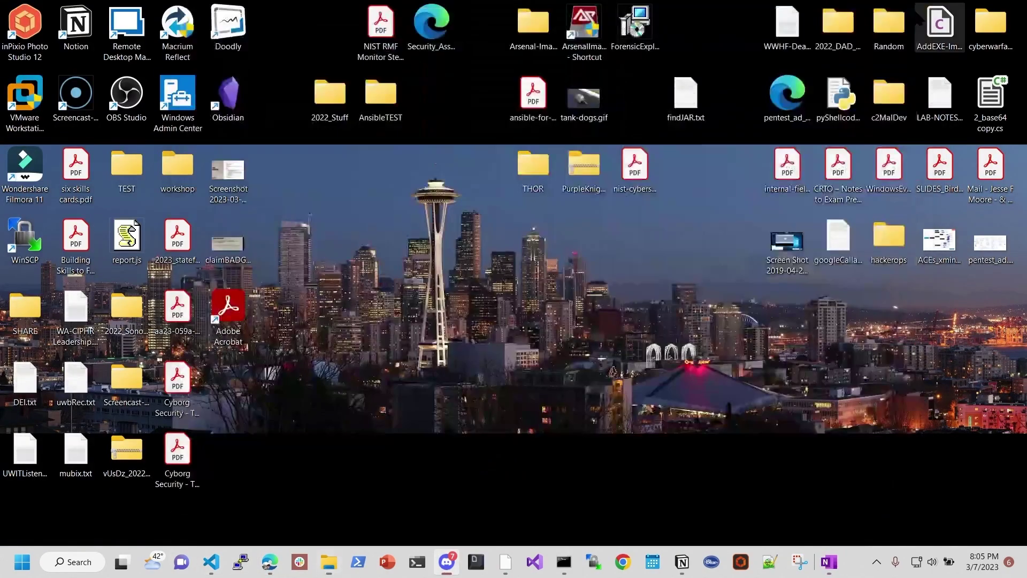
{"action": "mouse_move", "coordinate": [277, 571]}
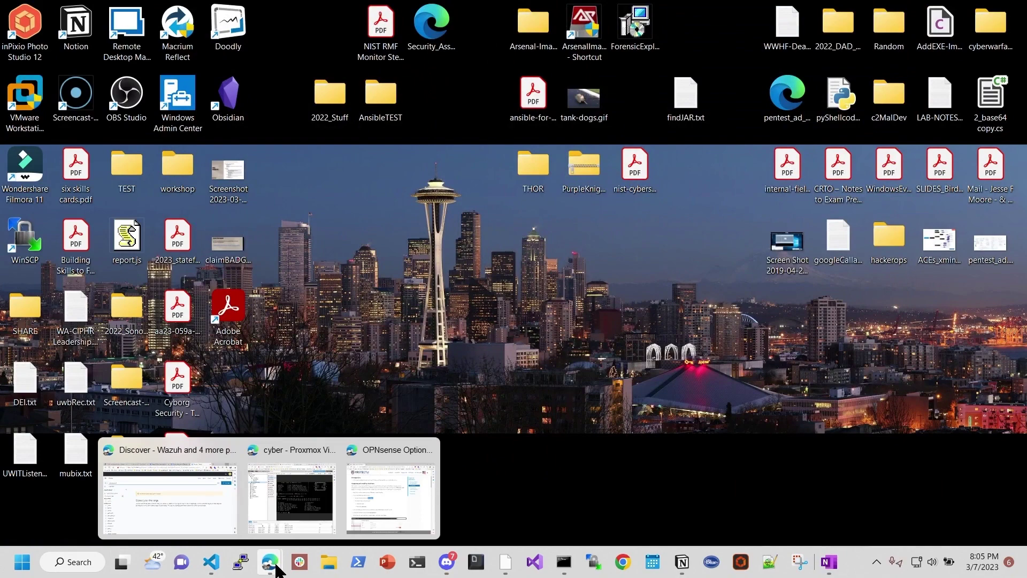
{"action": "mouse_move", "coordinate": [158, 489]}
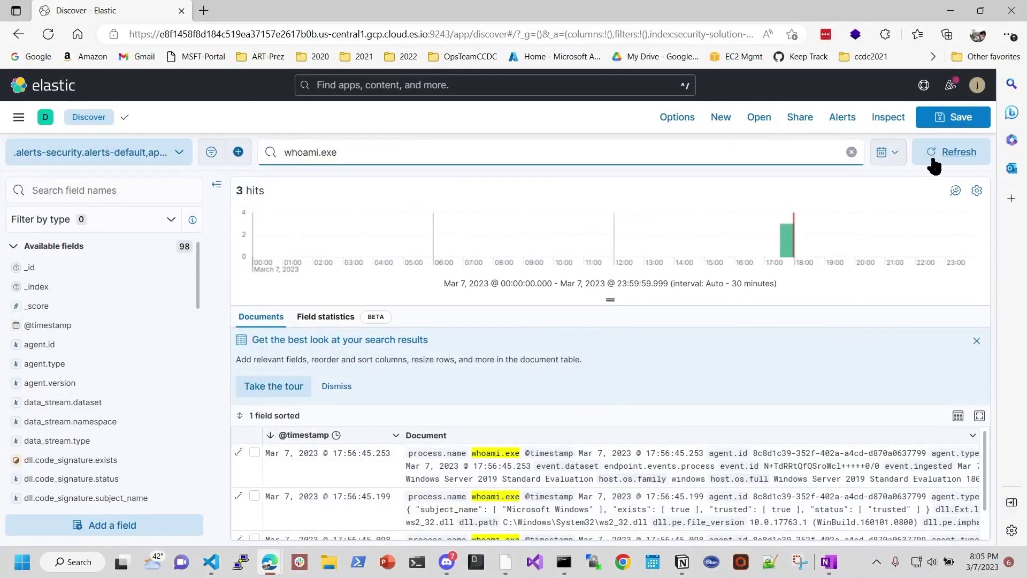
Step: Refresh the whoami.exe search so it shows 6 hits, including the new 20:05 events
{"action": "left_click", "coordinate": [943, 155]}
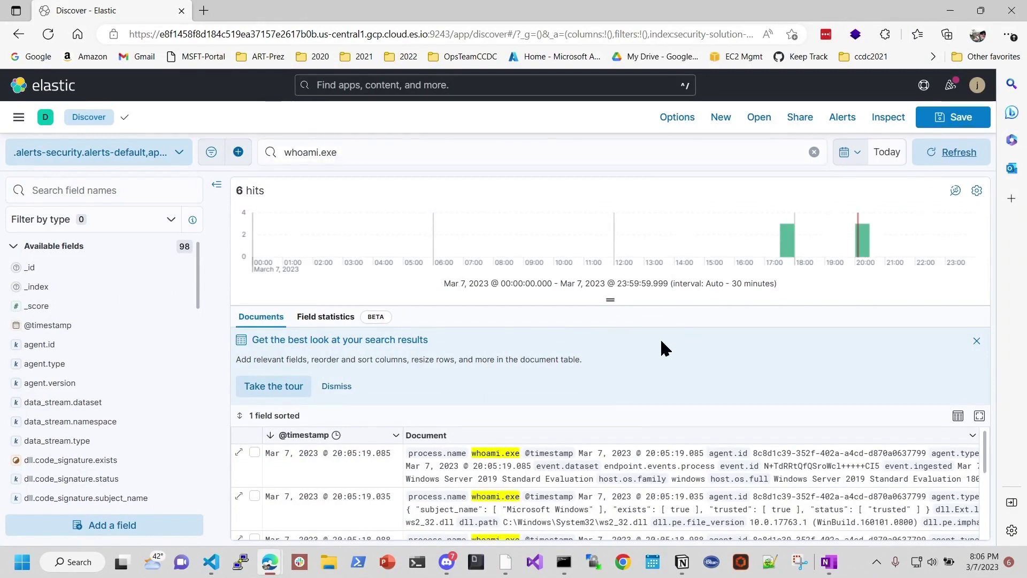
{"action": "scroll", "coordinate": [575, 448], "scroll_direction": "down", "scroll_amount": 3}
{"action": "scroll", "coordinate": [556, 505], "scroll_direction": "up", "scroll_amount": 3}
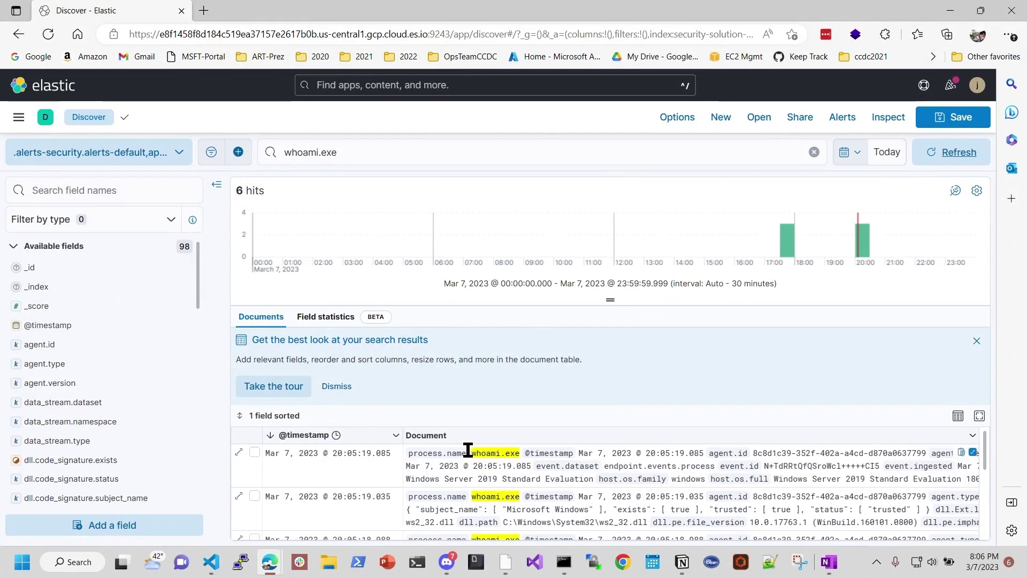
{"action": "scroll", "coordinate": [669, 482], "scroll_direction": "down", "scroll_amount": 5}
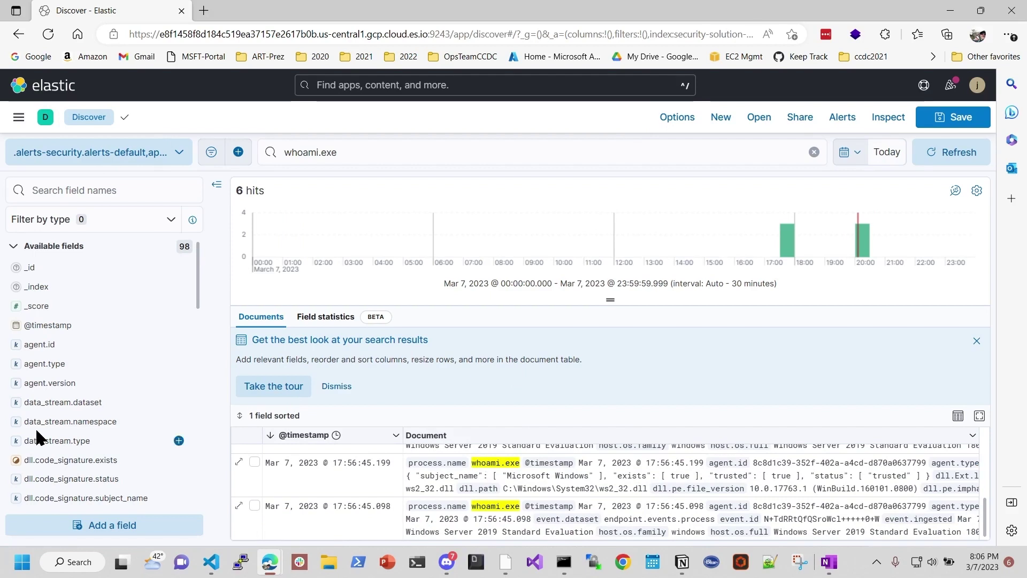
Step: Browse the Security and Management sections of the navigation menu, then bring up the Notion notes
{"action": "left_click", "coordinate": [19, 117]}
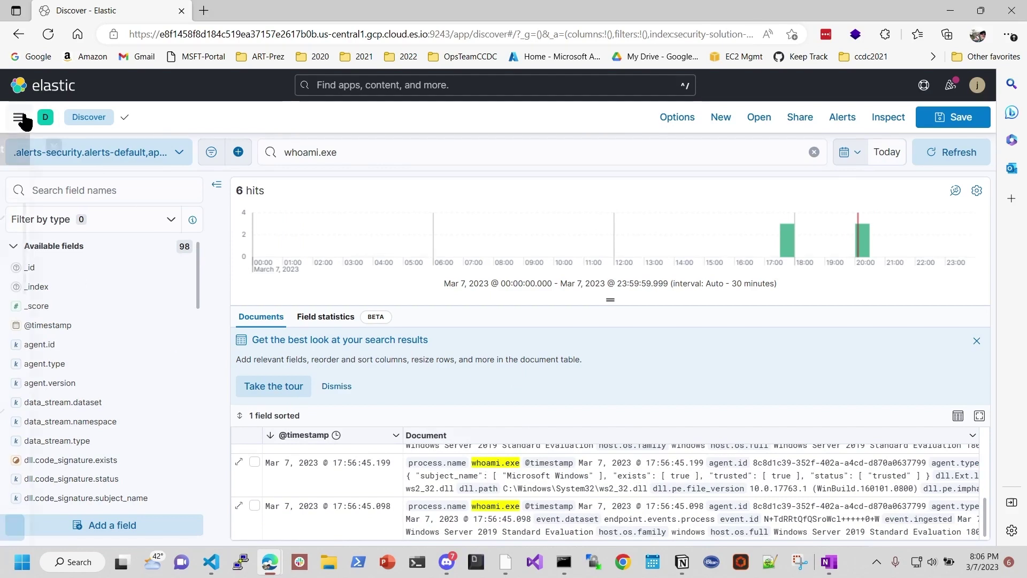
{"action": "scroll", "coordinate": [65, 333], "scroll_direction": "down", "scroll_amount": 3}
{"action": "scroll", "coordinate": [66, 333], "scroll_direction": "down", "scroll_amount": 7}
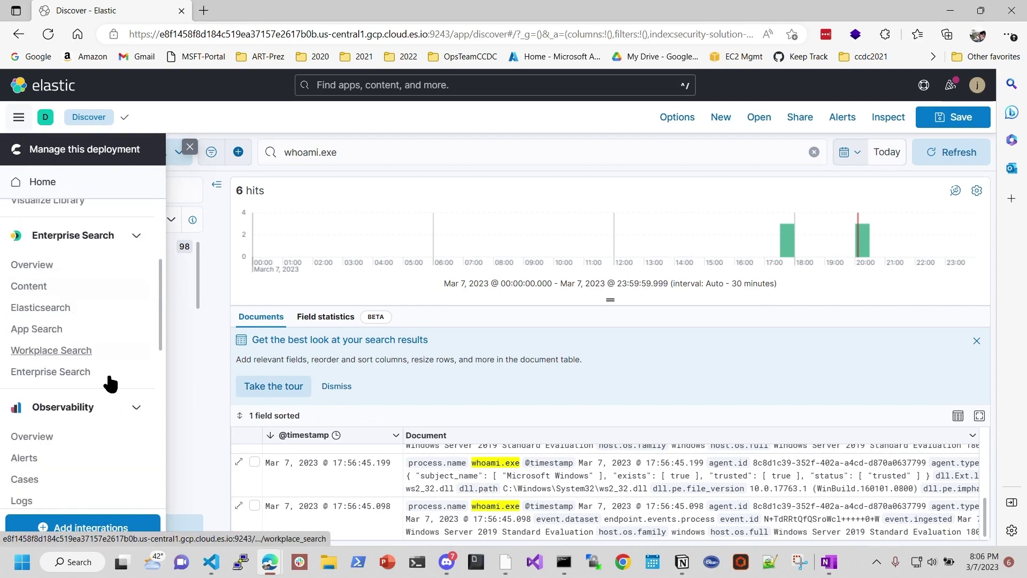
{"action": "scroll", "coordinate": [86, 332], "scroll_direction": "down", "scroll_amount": 4}
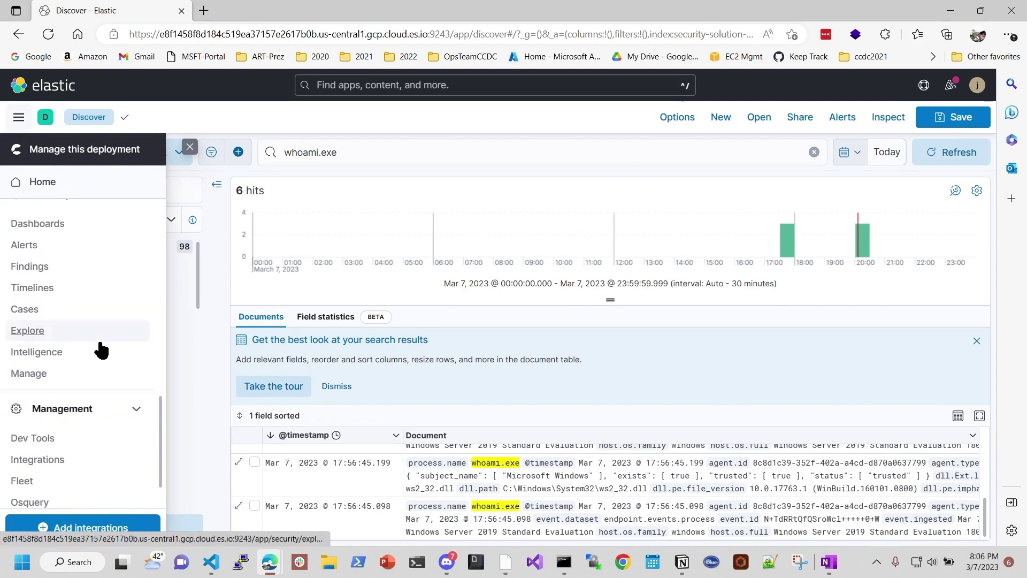
{"action": "scroll", "coordinate": [72, 339], "scroll_direction": "up", "scroll_amount": 2}
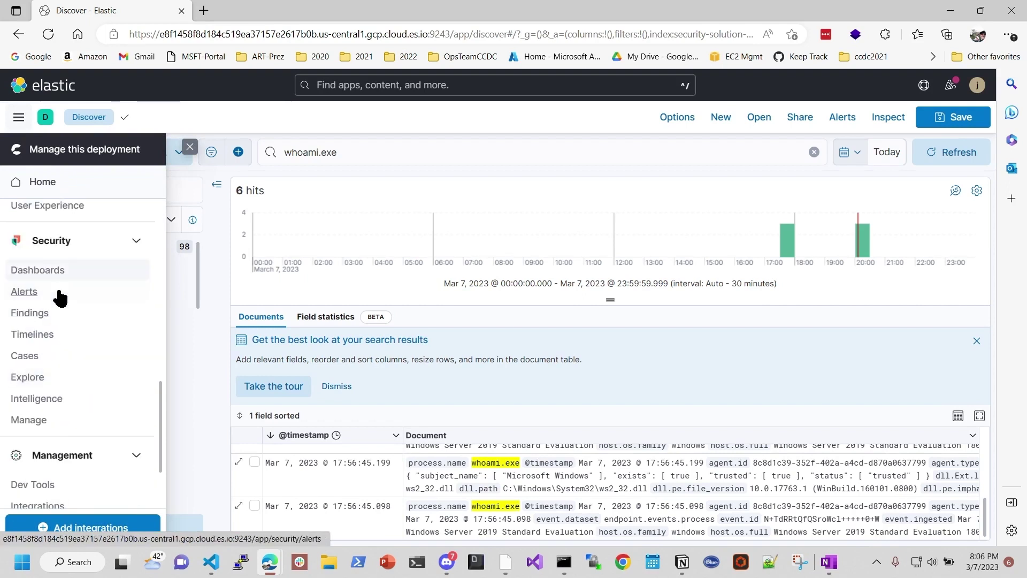
{"action": "scroll", "coordinate": [80, 347], "scroll_direction": "down", "scroll_amount": 4}
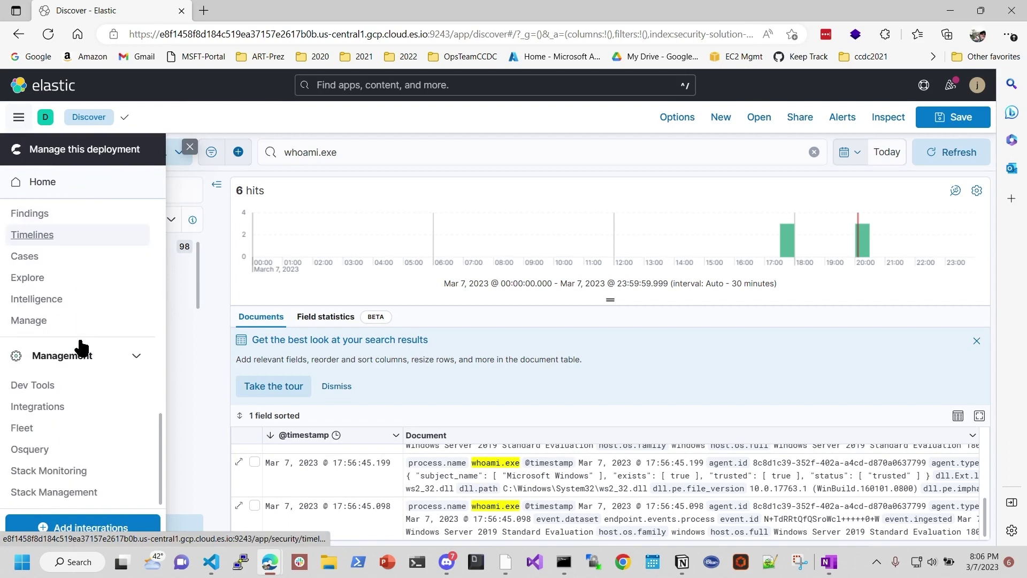
{"action": "scroll", "coordinate": [80, 345], "scroll_direction": "up", "scroll_amount": 5}
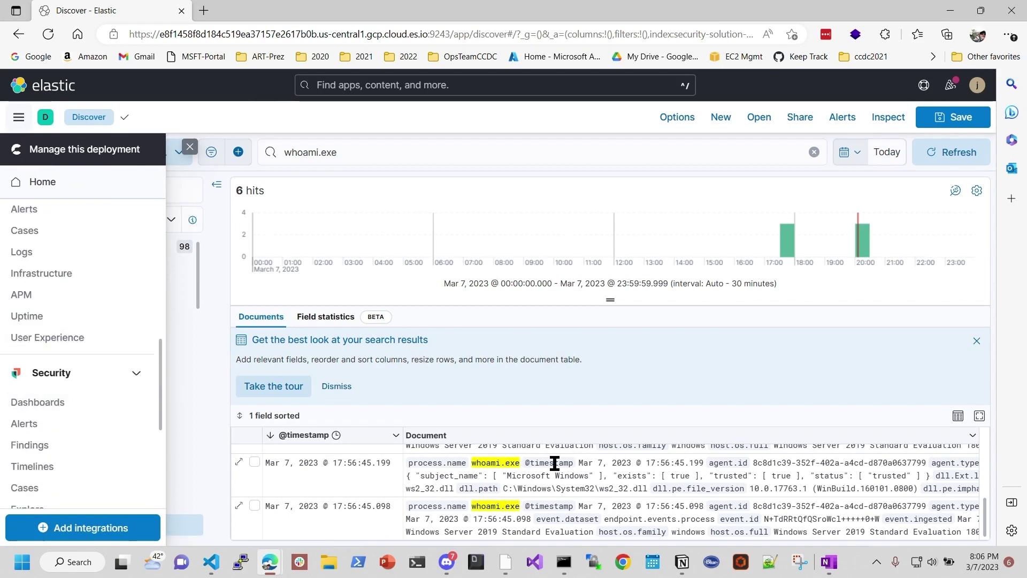
{"action": "left_click", "coordinate": [706, 367]}
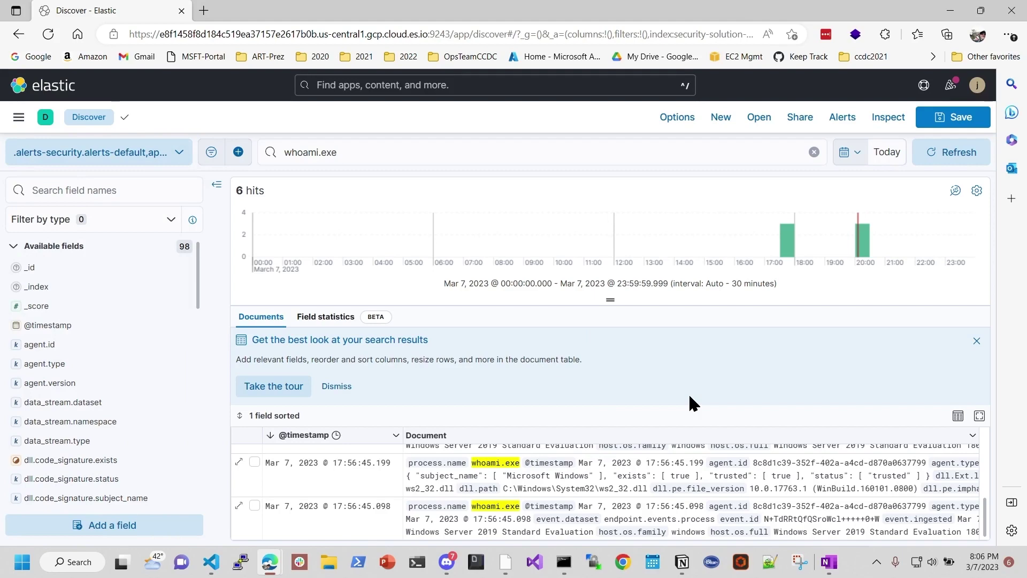
{"action": "left_click", "coordinate": [681, 566]}
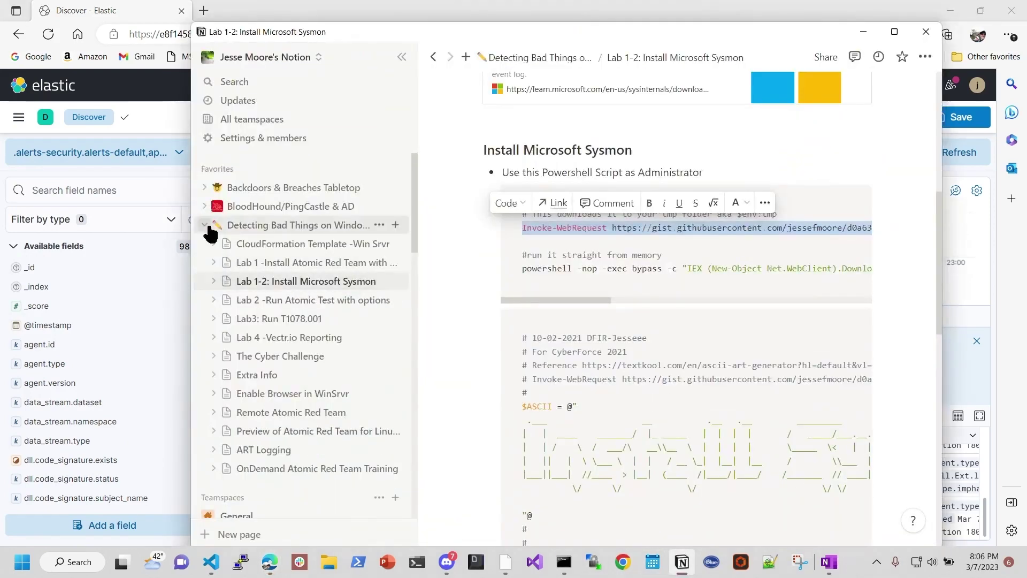
Step: Navigate Notion's Central Logging with Wazuh labs to the Lab 3 -Install Sysmon page
{"action": "left_click", "coordinate": [207, 227]}
{"action": "scroll", "coordinate": [275, 374], "scroll_direction": "down", "scroll_amount": 2}
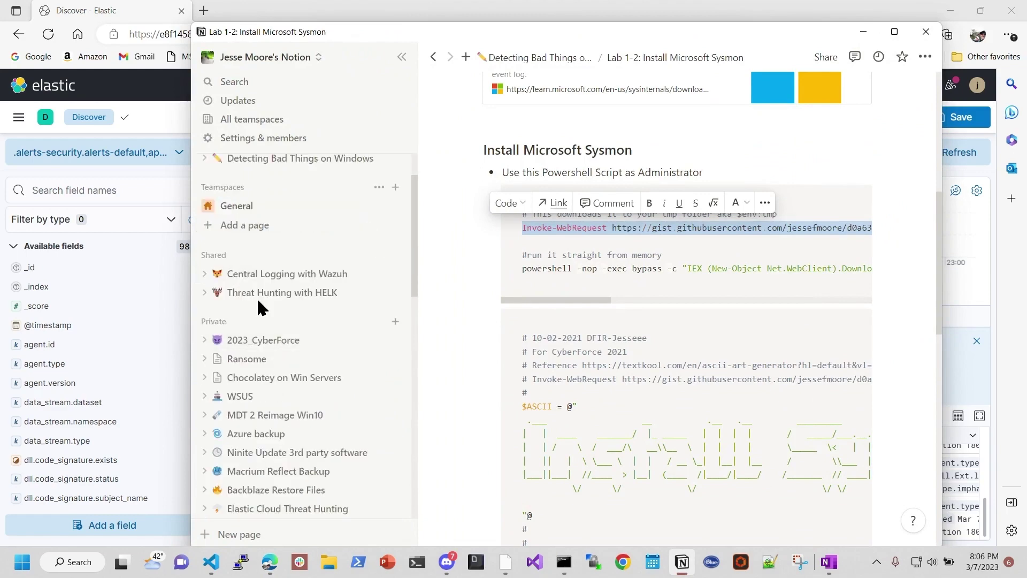
{"action": "left_click", "coordinate": [269, 295]}
{"action": "left_click", "coordinate": [263, 275]}
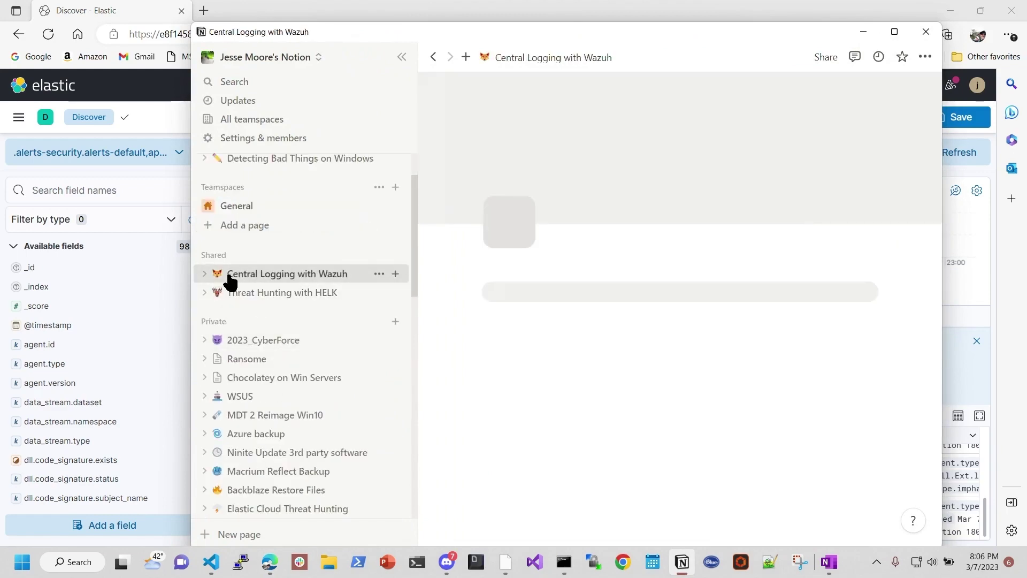
{"action": "scroll", "coordinate": [606, 396], "scroll_direction": "down", "scroll_amount": 1}
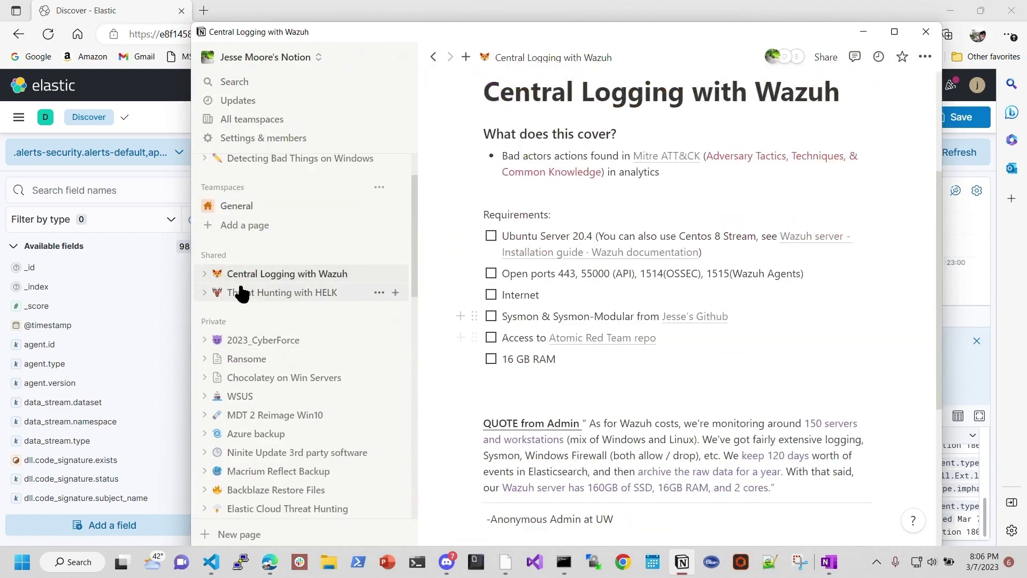
{"action": "left_click", "coordinate": [205, 273]}
{"action": "left_click", "coordinate": [301, 313]}
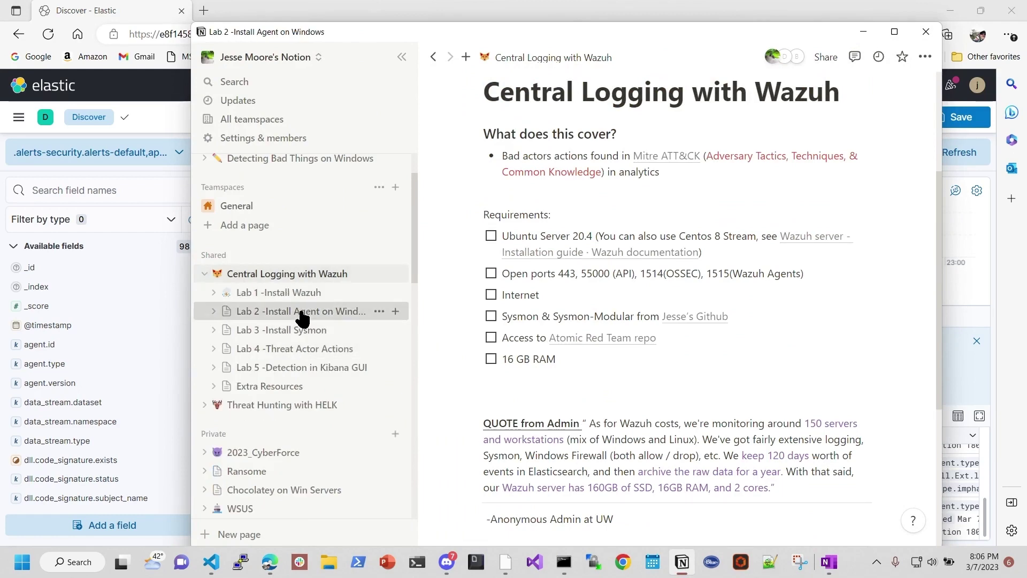
{"action": "scroll", "coordinate": [634, 367], "scroll_direction": "down", "scroll_amount": 15}
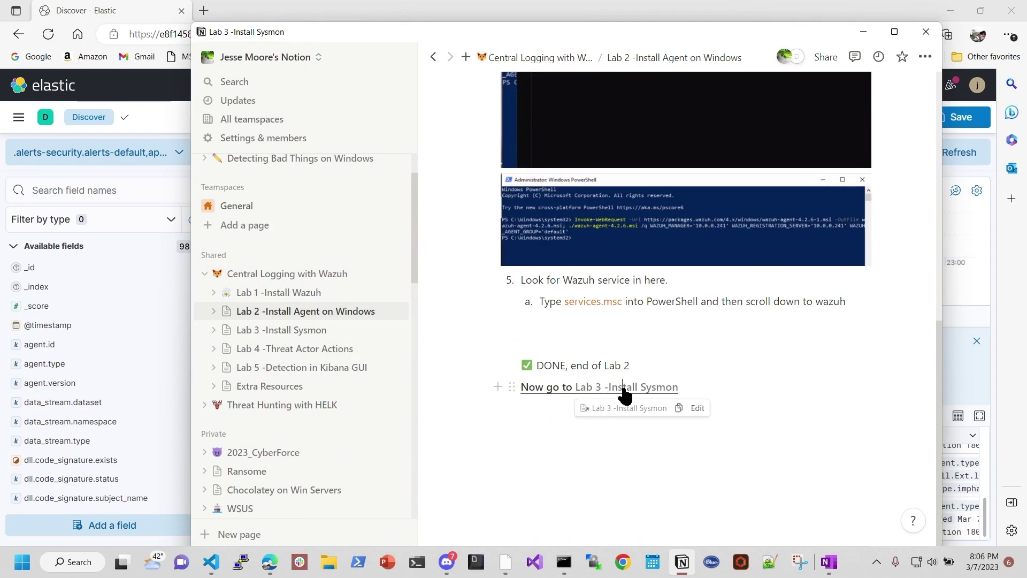
{"action": "left_click", "coordinate": [621, 387]}
Step: Review the whoami.exe rule 100030 XML and its whoami\ match, then minimize Notion
{"action": "scroll", "coordinate": [711, 369], "scroll_direction": "down", "scroll_amount": 15}
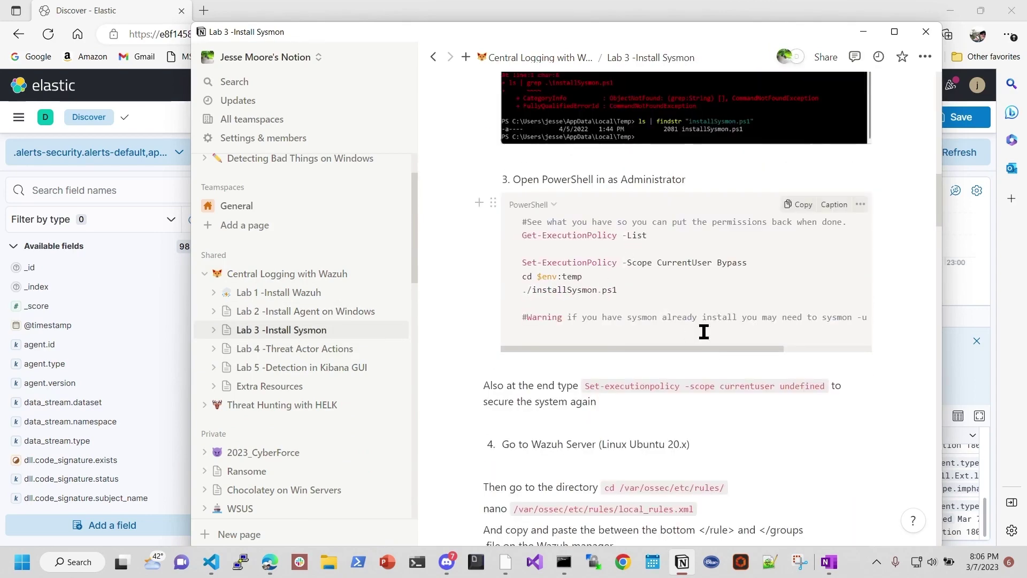
{"action": "scroll", "coordinate": [703, 333], "scroll_direction": "down", "scroll_amount": 3}
{"action": "scroll", "coordinate": [668, 300], "scroll_direction": "down", "scroll_amount": 2}
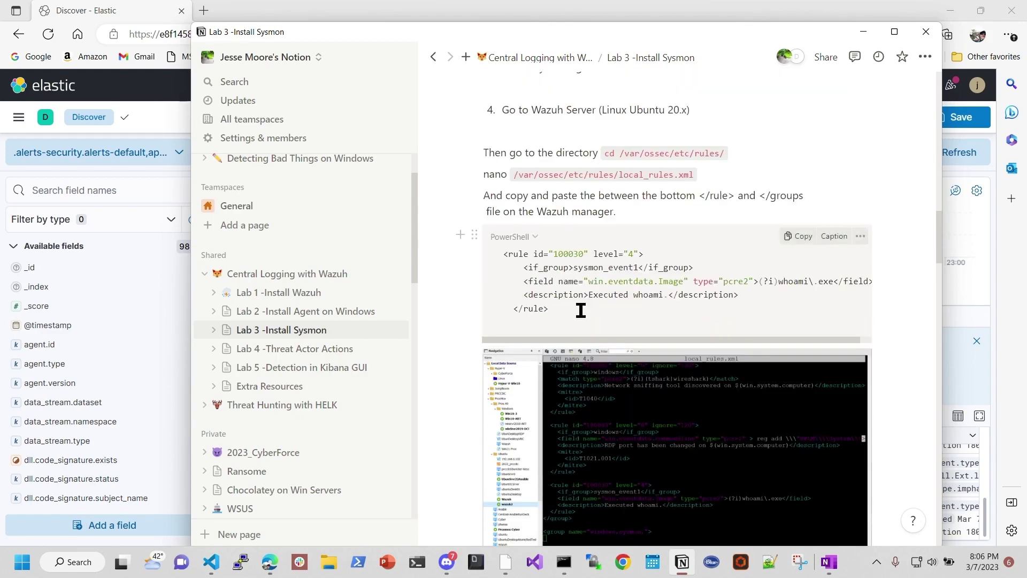
{"action": "left_click_drag", "start_coordinate": [552, 309], "coordinate": [499, 250]}
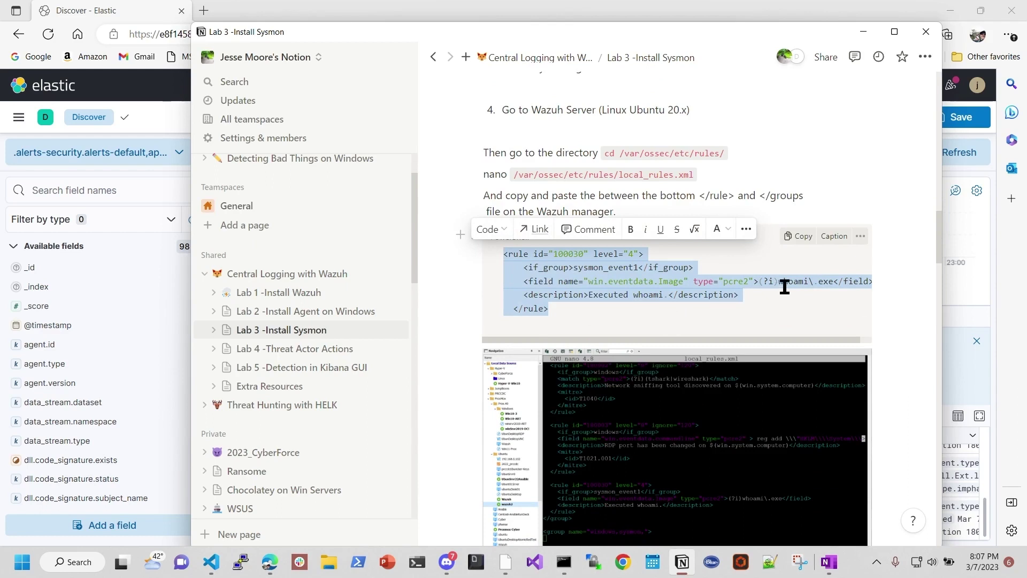
{"action": "left_click_drag", "start_coordinate": [780, 280], "coordinate": [823, 280]}
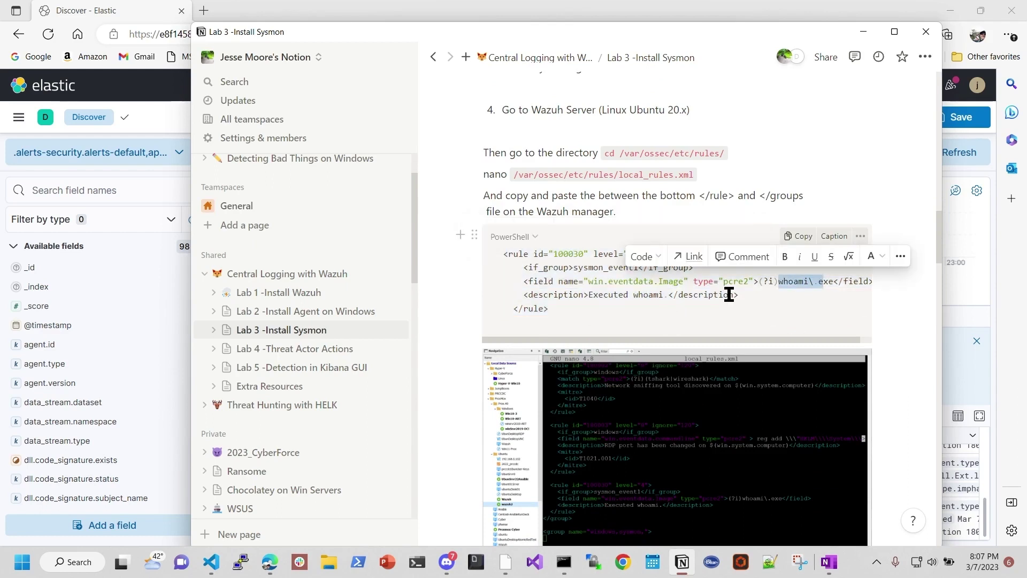
{"action": "left_click", "coordinate": [750, 319]}
{"action": "left_click", "coordinate": [864, 33]}
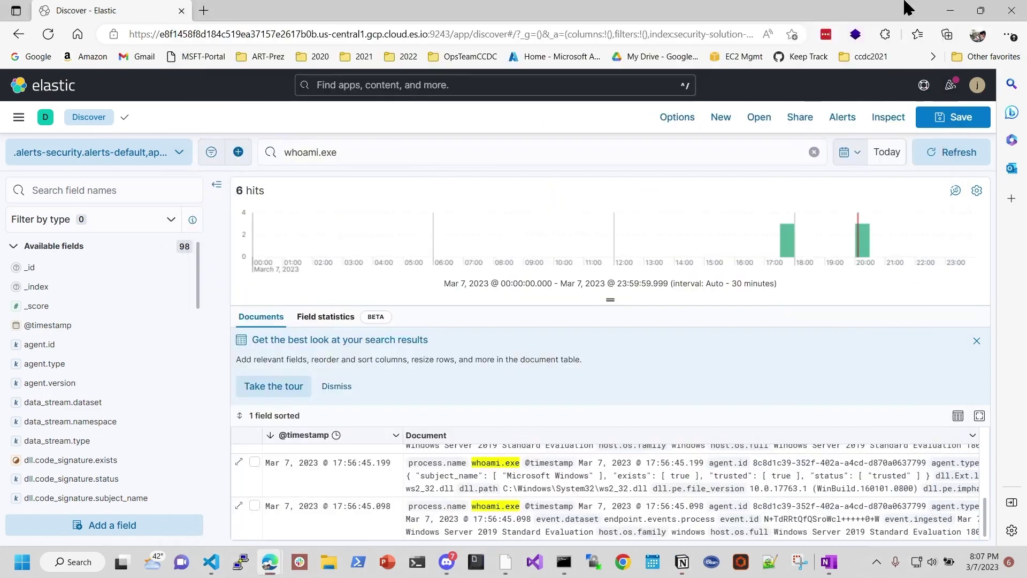
Step: Back in Wazuh Discover, delete the whoami.exe query and go to the Wazuh modules overview
{"action": "left_click", "coordinate": [949, 11]}
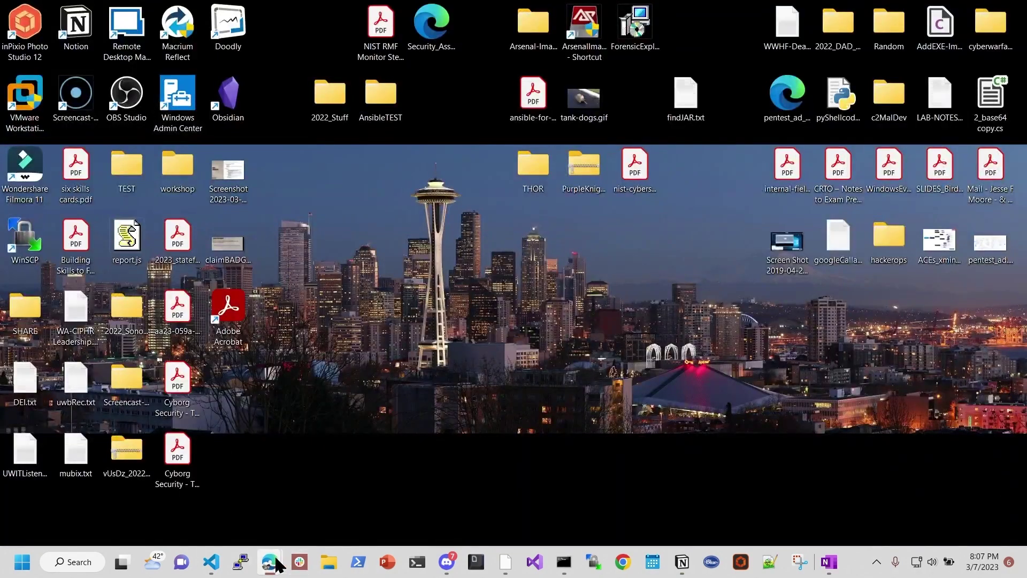
{"action": "mouse_move", "coordinate": [270, 559]}
{"action": "left_click", "coordinate": [123, 512]}
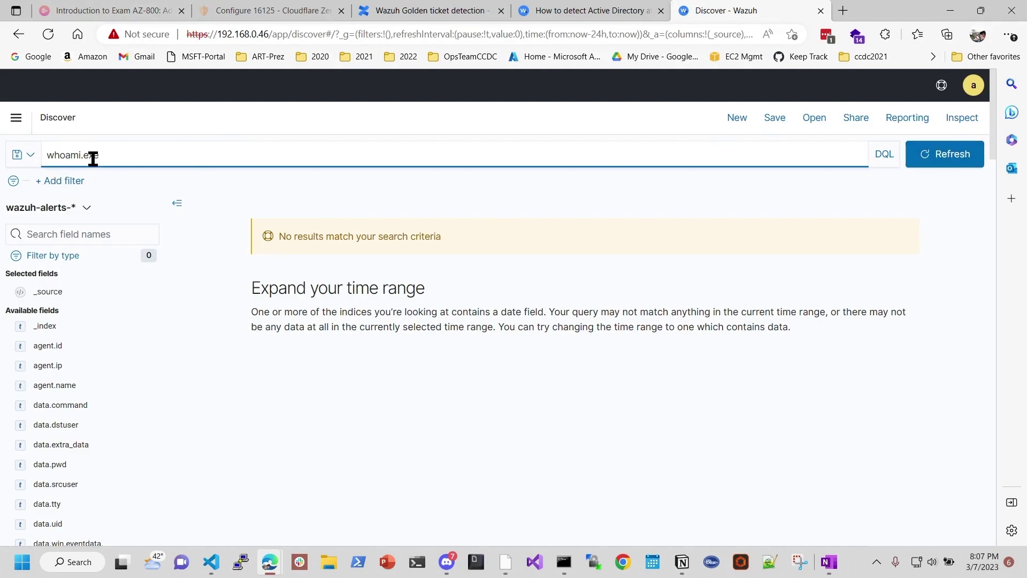
{"action": "left_click_drag", "start_coordinate": [131, 156], "coordinate": [9, 155]}
{"action": "key", "text": "BackSpace"}
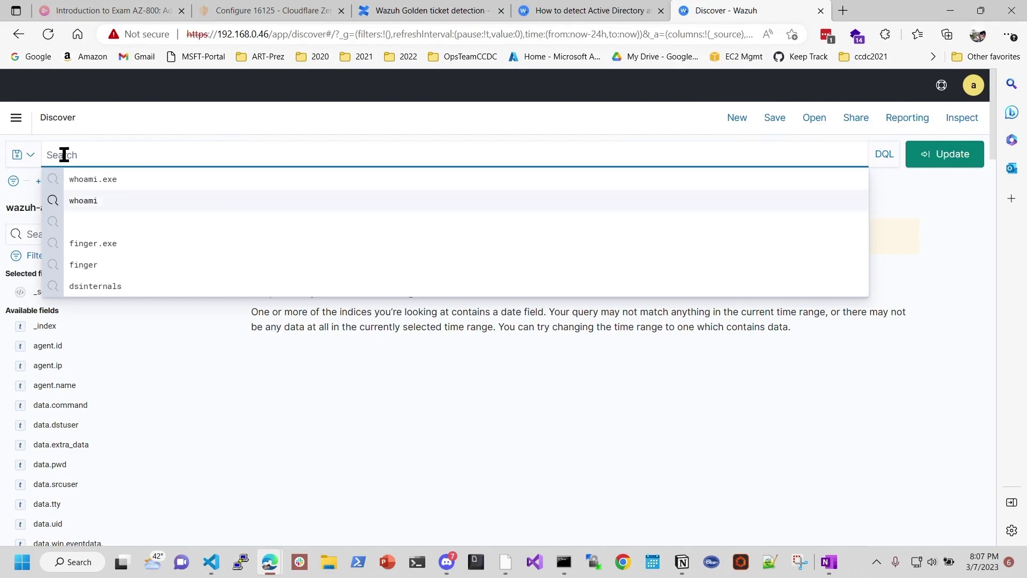
{"action": "left_click", "coordinate": [16, 117]}
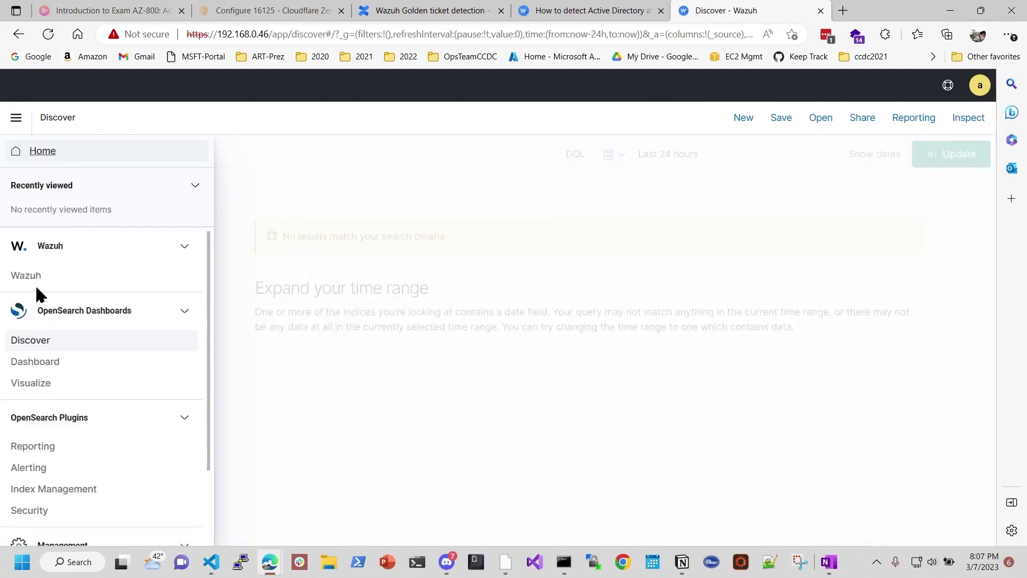
{"action": "left_click", "coordinate": [27, 275]}
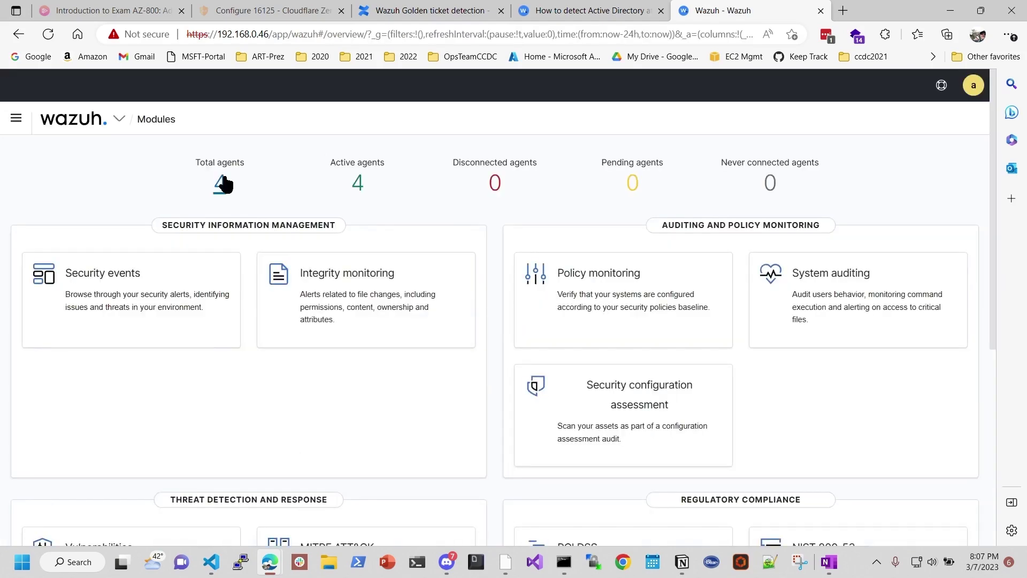
Step: View the four active agents, then open Management > Rules listing 4111 rules
{"action": "left_click", "coordinate": [221, 183]}
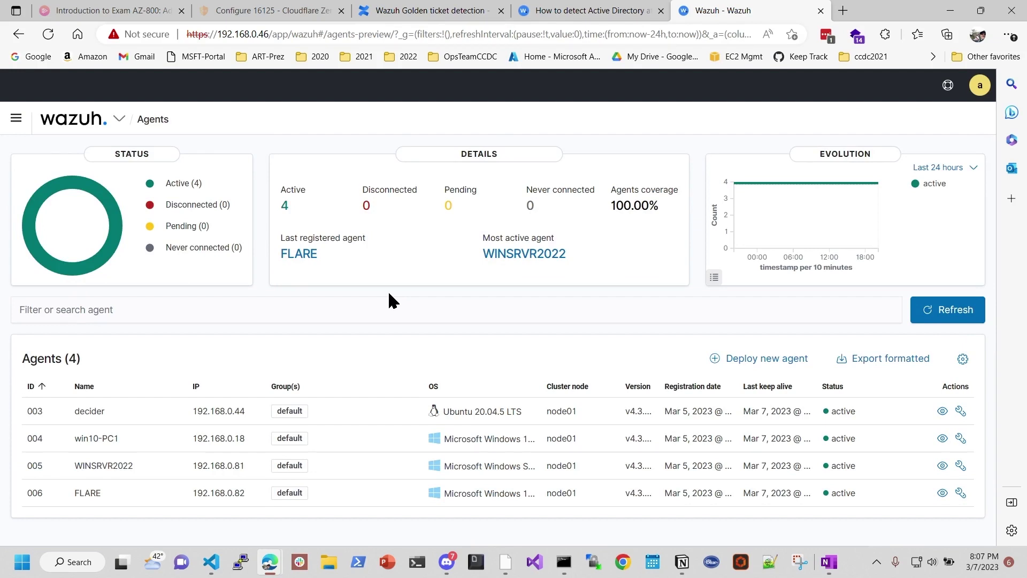
{"action": "left_click", "coordinate": [122, 120]}
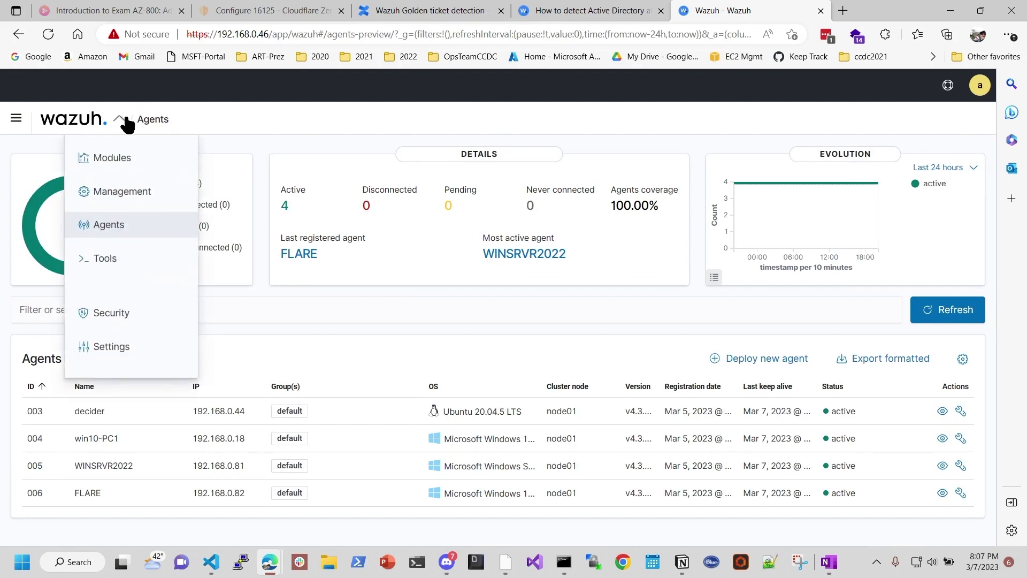
{"action": "left_click", "coordinate": [136, 198]}
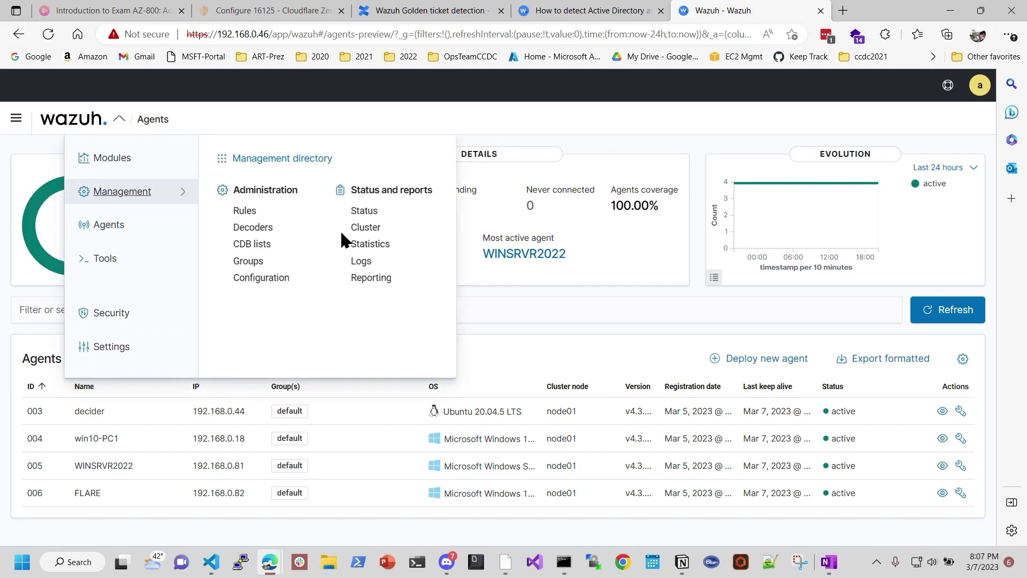
{"action": "left_click", "coordinate": [245, 211]}
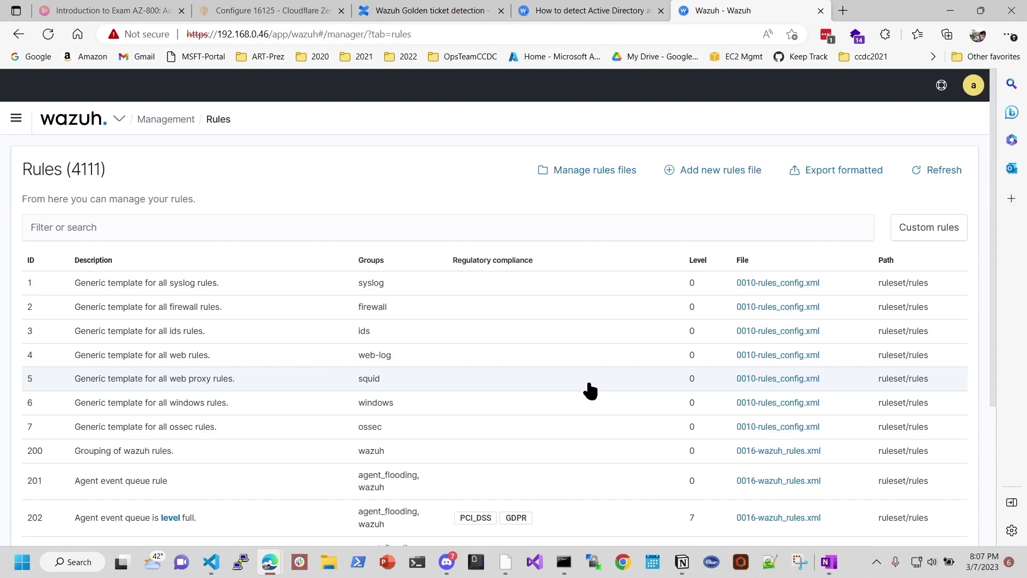
{"action": "scroll", "coordinate": [590, 390], "scroll_direction": "down", "scroll_amount": 3}
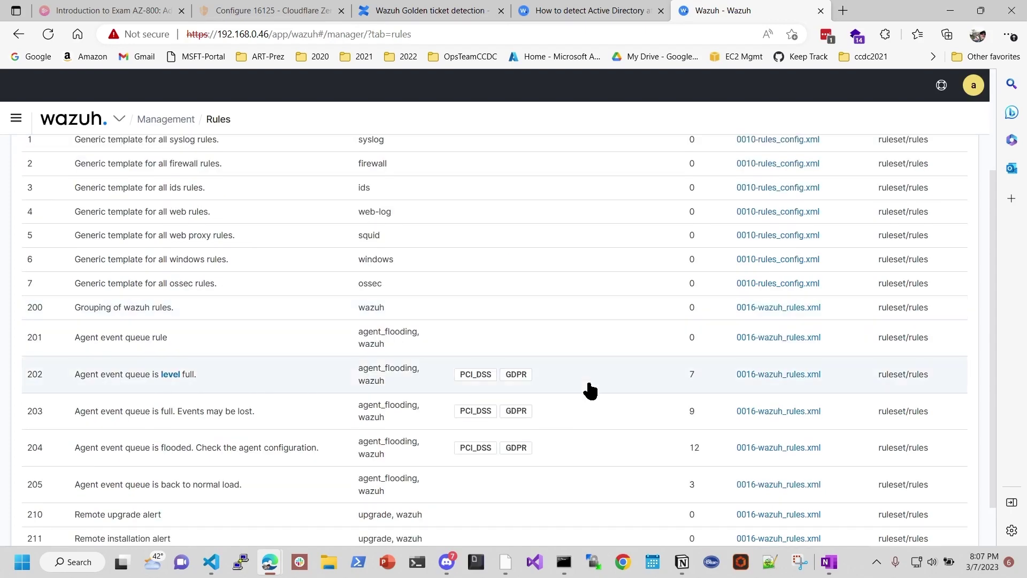
{"action": "scroll", "coordinate": [590, 390], "scroll_direction": "down", "scroll_amount": 1}
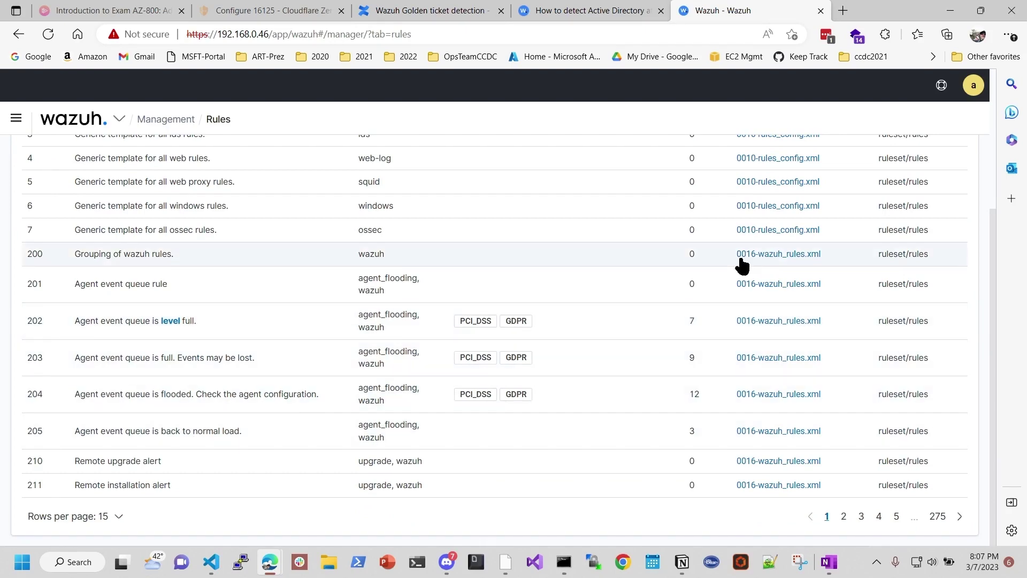
{"action": "scroll", "coordinate": [200, 248], "scroll_direction": "up", "scroll_amount": 4}
{"action": "left_click", "coordinate": [253, 229]}
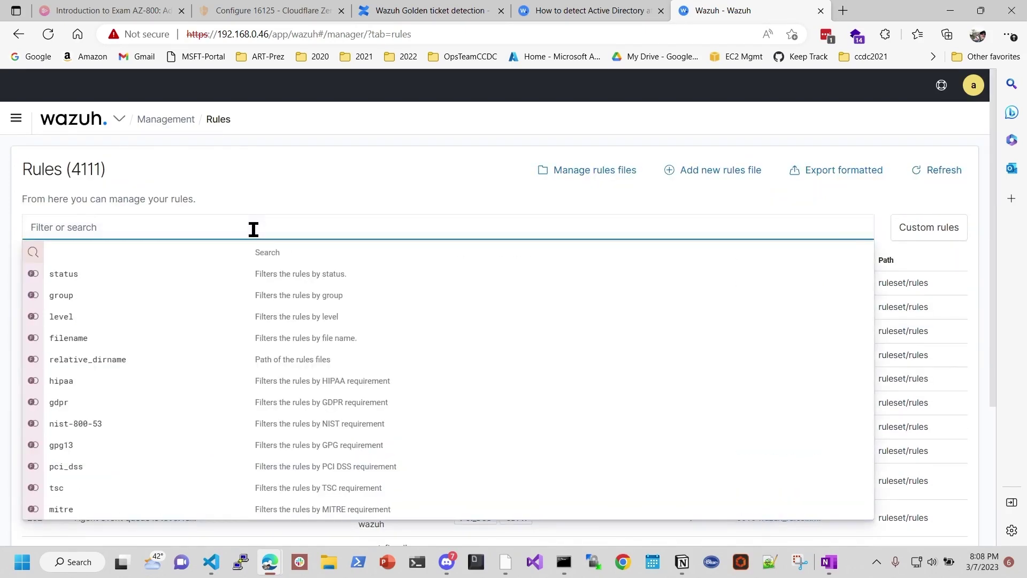
{"action": "type", "text": "whoami"}
{"action": "key", "text": "Return"}
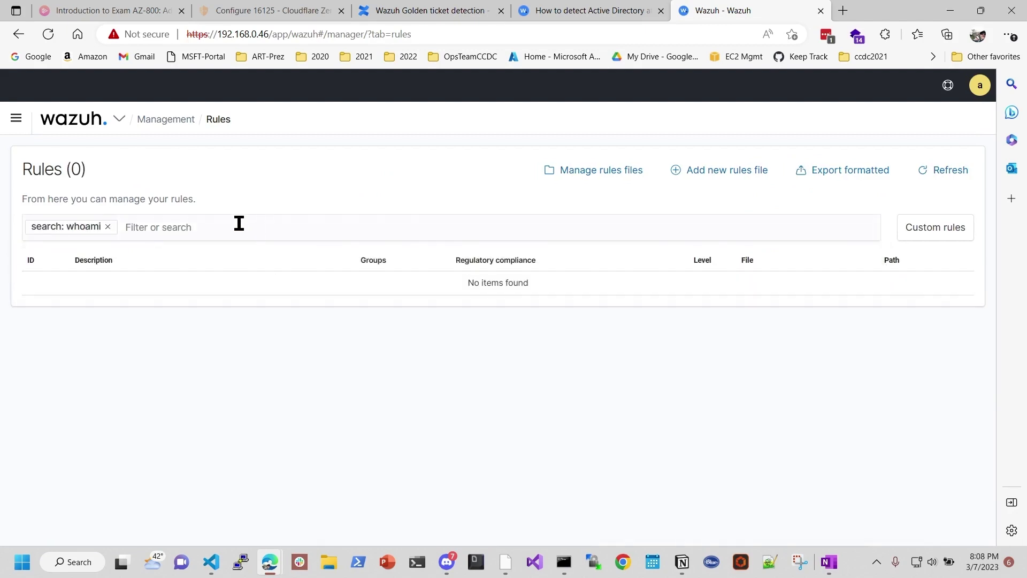
{"action": "left_click", "coordinate": [107, 226]}
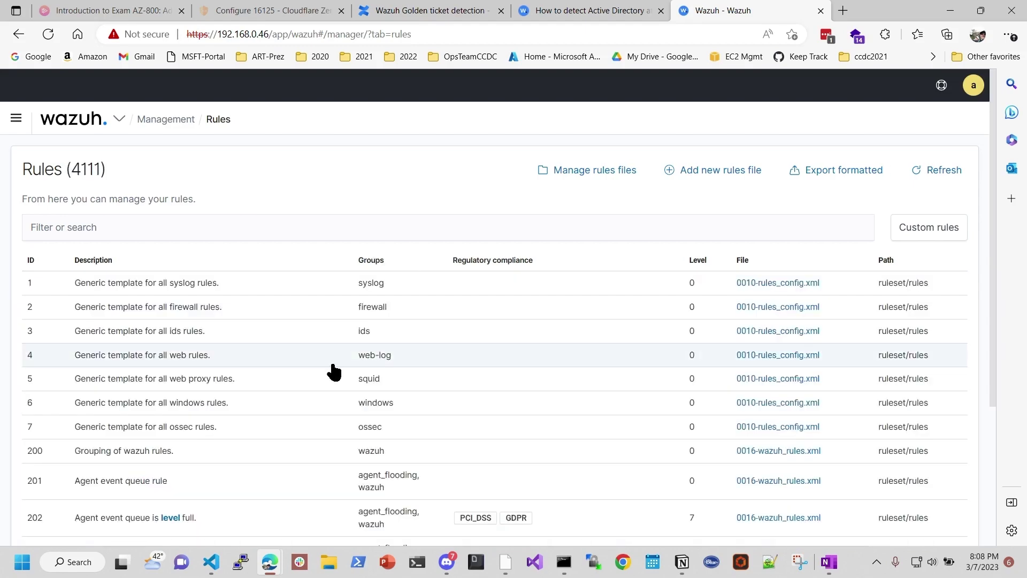
{"action": "scroll", "coordinate": [333, 370], "scroll_direction": "down", "scroll_amount": 4}
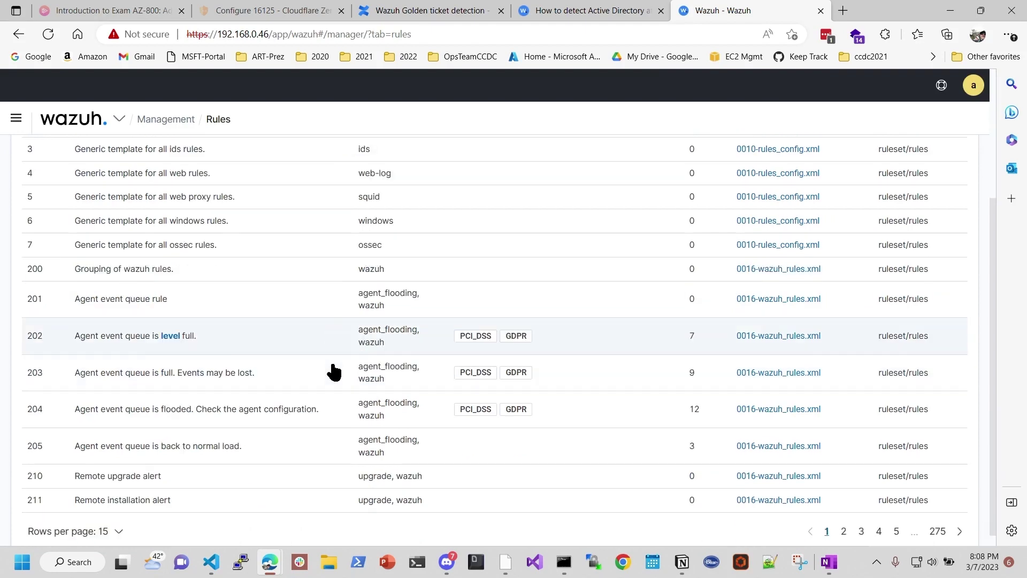
{"action": "scroll", "coordinate": [333, 370], "scroll_direction": "up", "scroll_amount": 5}
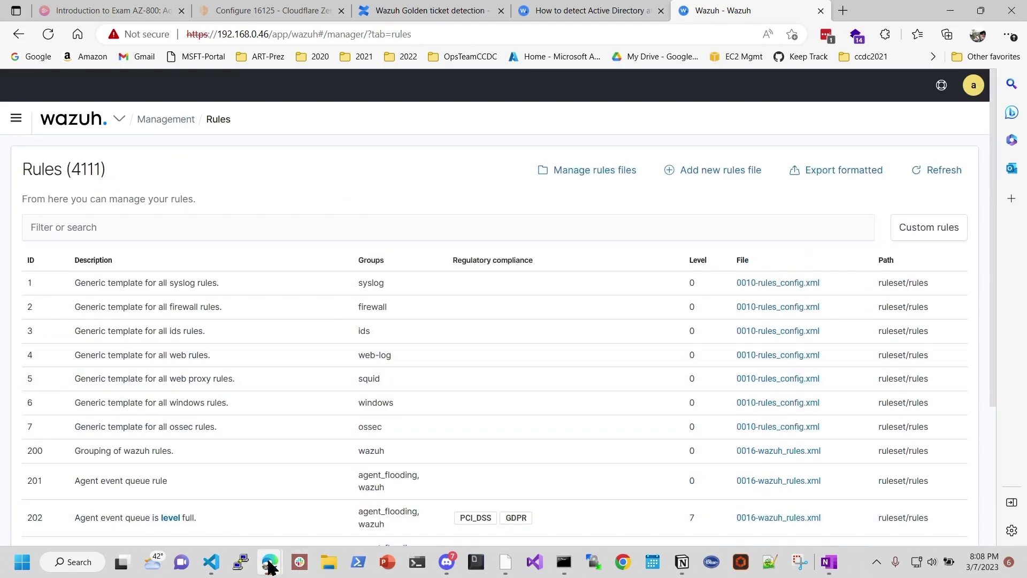
{"action": "mouse_move", "coordinate": [271, 567]}
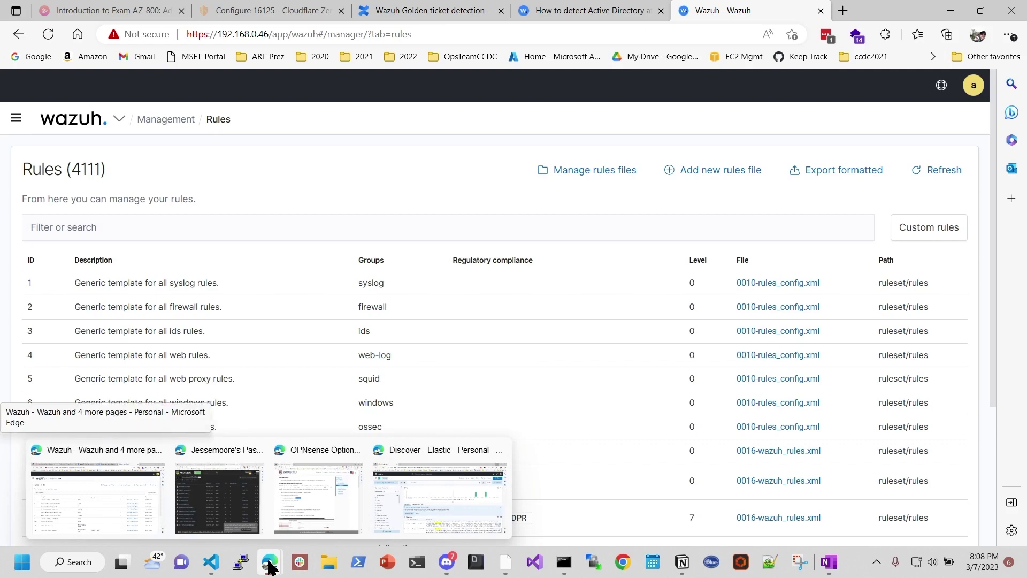
{"action": "left_click", "coordinate": [433, 496]}
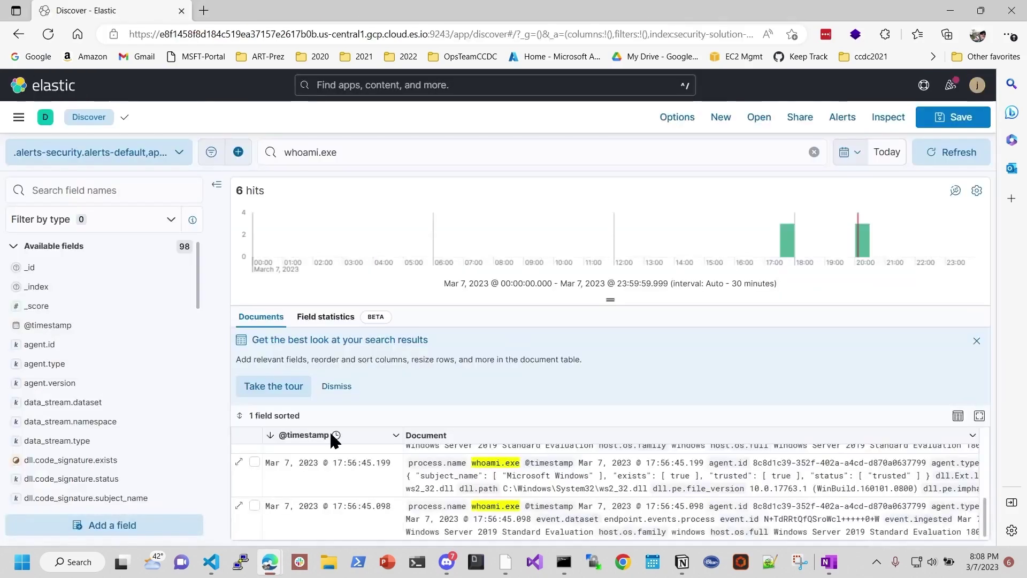
{"action": "left_click", "coordinate": [20, 121]}
{"action": "scroll", "coordinate": [85, 367], "scroll_direction": "down", "scroll_amount": 5}
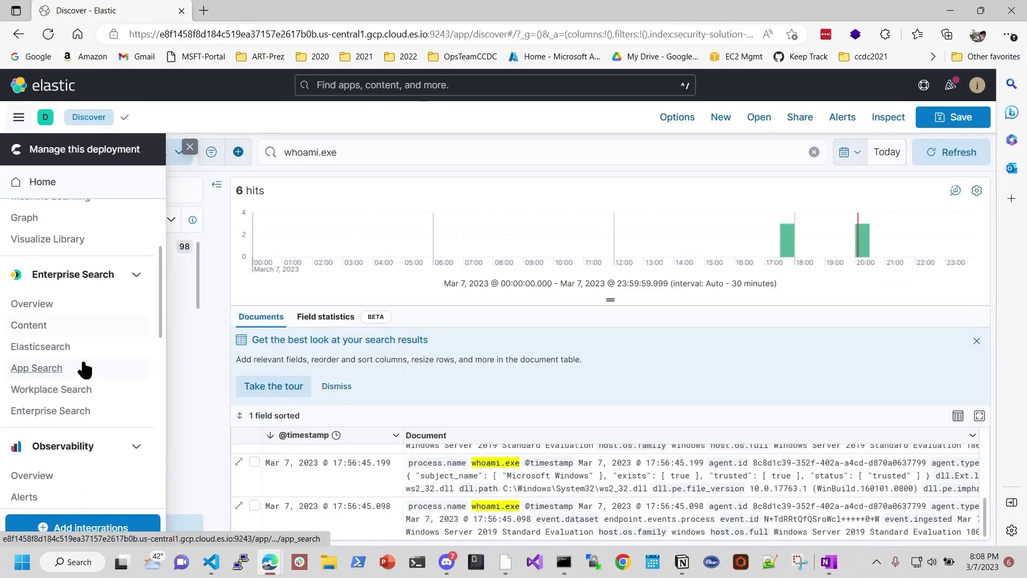
{"action": "scroll", "coordinate": [102, 396], "scroll_direction": "down", "scroll_amount": 4}
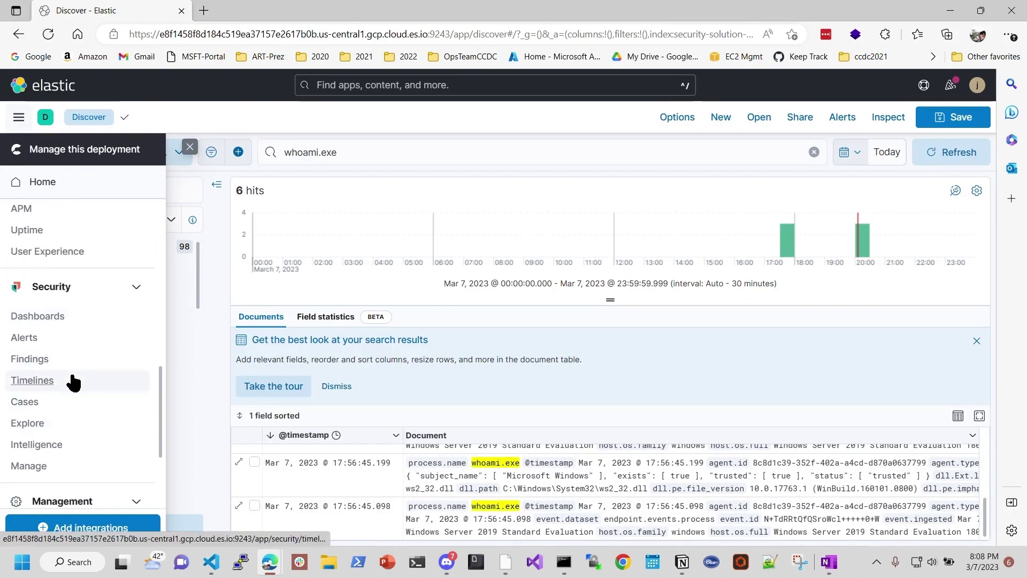
{"action": "scroll", "coordinate": [91, 412], "scroll_direction": "down", "scroll_amount": 3}
{"action": "scroll", "coordinate": [96, 422], "scroll_direction": "up", "scroll_amount": 4}
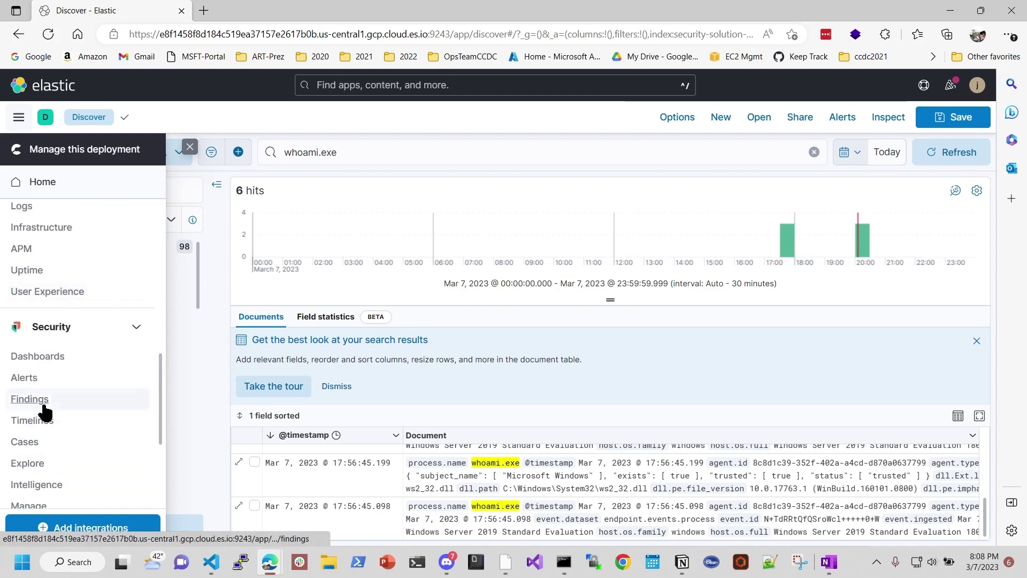
{"action": "left_click", "coordinate": [25, 380]}
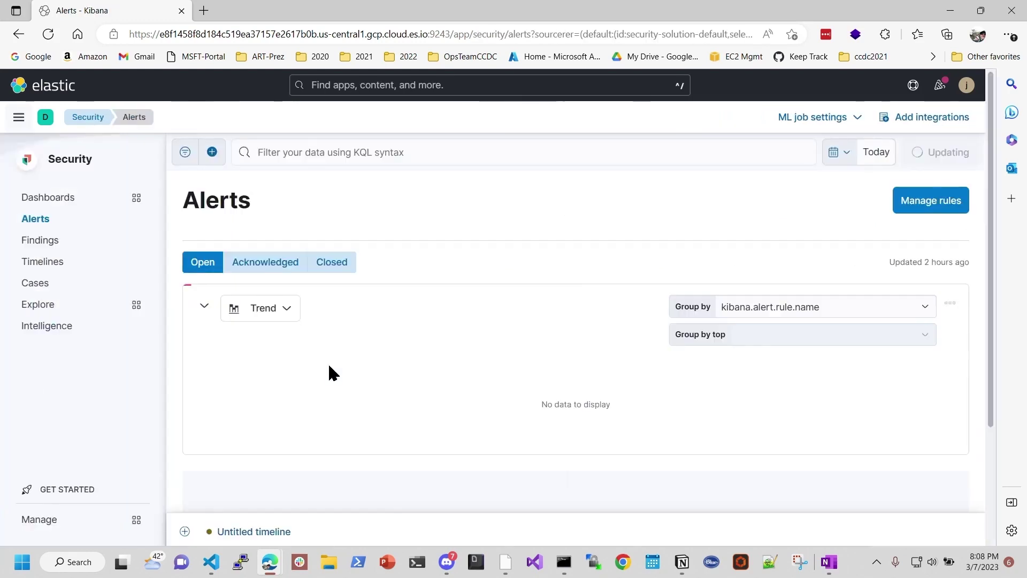
{"action": "scroll", "coordinate": [453, 387], "scroll_direction": "down", "scroll_amount": 3}
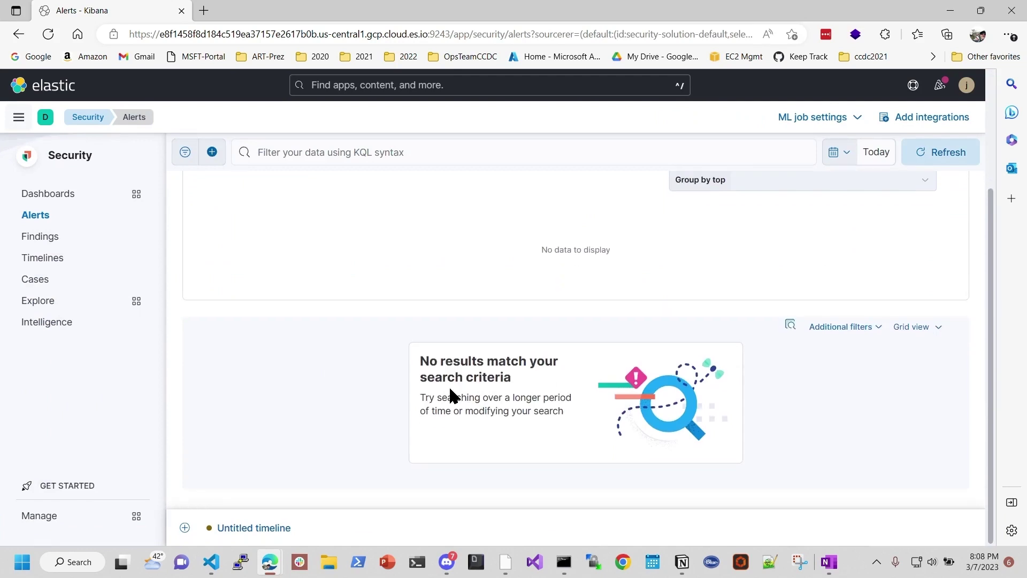
{"action": "scroll", "coordinate": [449, 385], "scroll_direction": "up", "scroll_amount": 3}
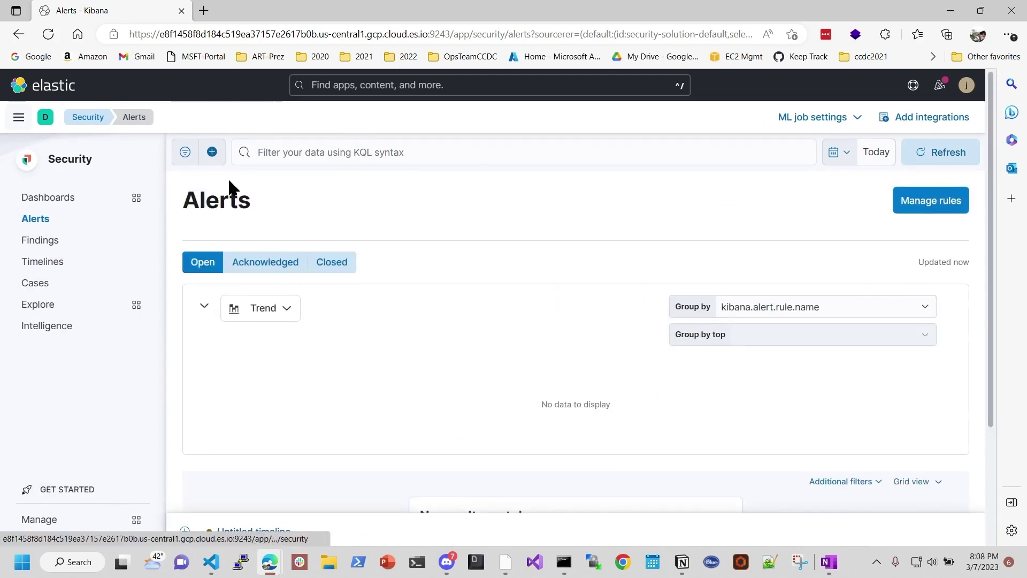
{"action": "left_click", "coordinate": [18, 118]}
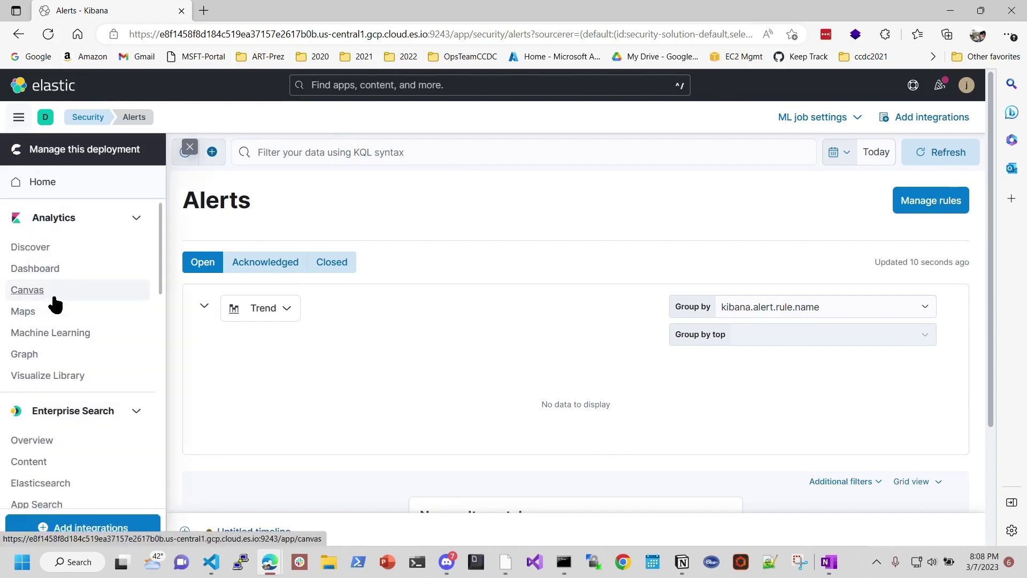
{"action": "scroll", "coordinate": [91, 412], "scroll_direction": "down", "scroll_amount": 1}
{"action": "scroll", "coordinate": [95, 406], "scroll_direction": "down", "scroll_amount": 2}
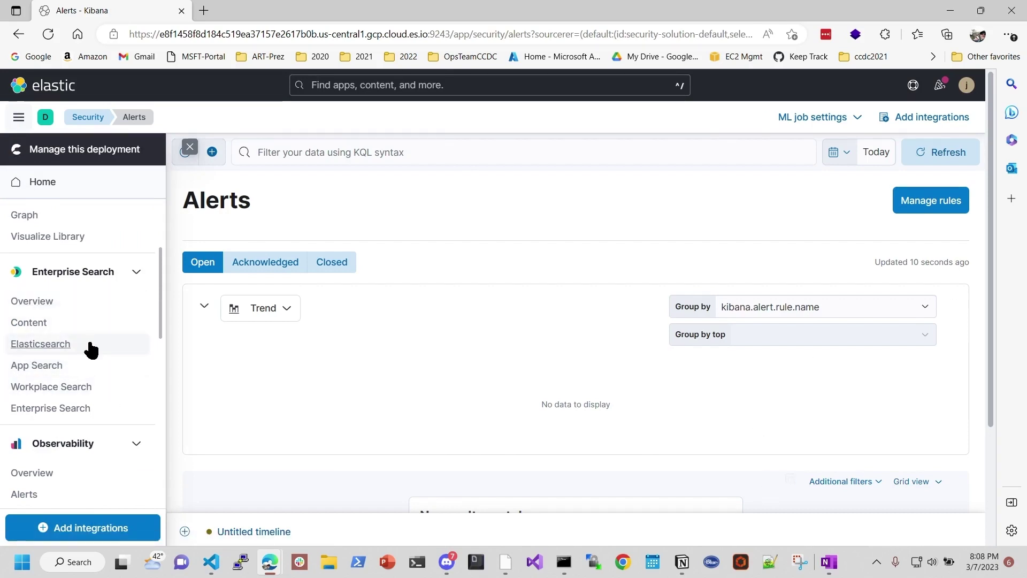
{"action": "scroll", "coordinate": [90, 349], "scroll_direction": "down", "scroll_amount": 3}
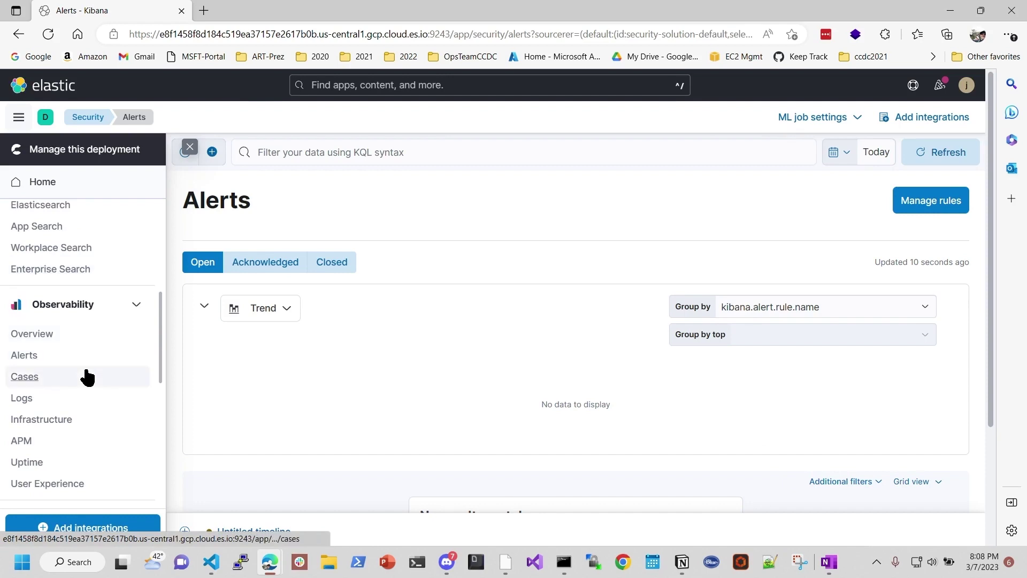
{"action": "scroll", "coordinate": [82, 372], "scroll_direction": "down", "scroll_amount": 2}
{"action": "scroll", "coordinate": [85, 337], "scroll_direction": "down", "scroll_amount": 2}
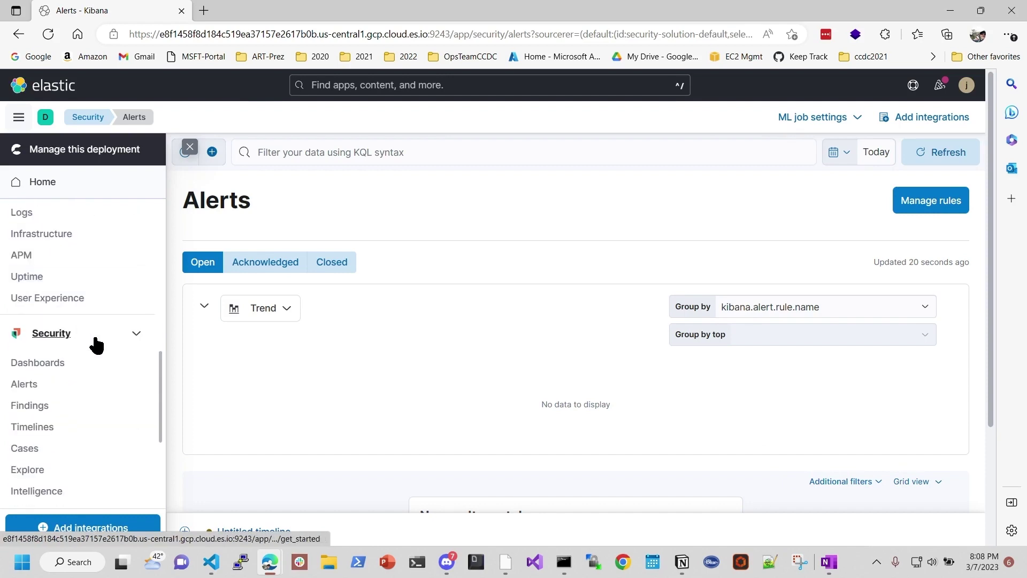
{"action": "scroll", "coordinate": [62, 305], "scroll_direction": "down", "scroll_amount": 1}
{"action": "left_click", "coordinate": [27, 337]}
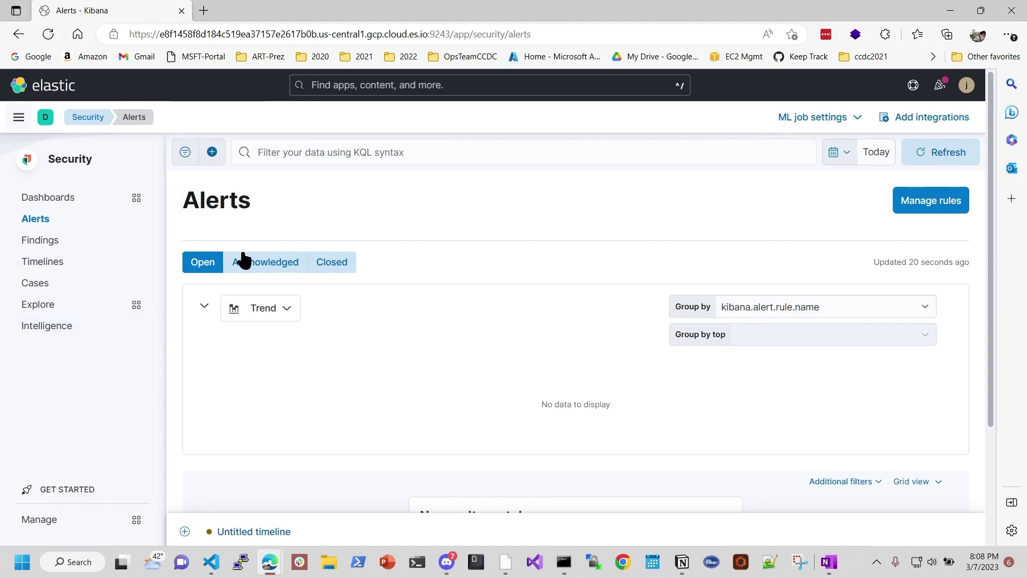
{"action": "scroll", "coordinate": [478, 280], "scroll_direction": "down", "scroll_amount": 3}
{"action": "scroll", "coordinate": [477, 280], "scroll_direction": "up", "scroll_amount": 3}
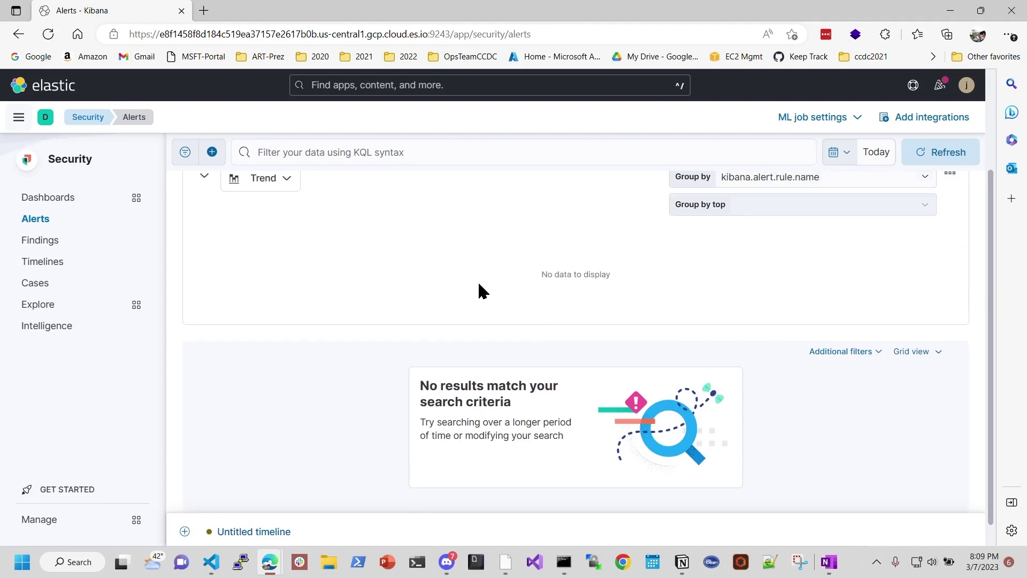
Step: Go to Elastic's Browse integrations page via the global search
{"action": "left_click", "coordinate": [19, 117]}
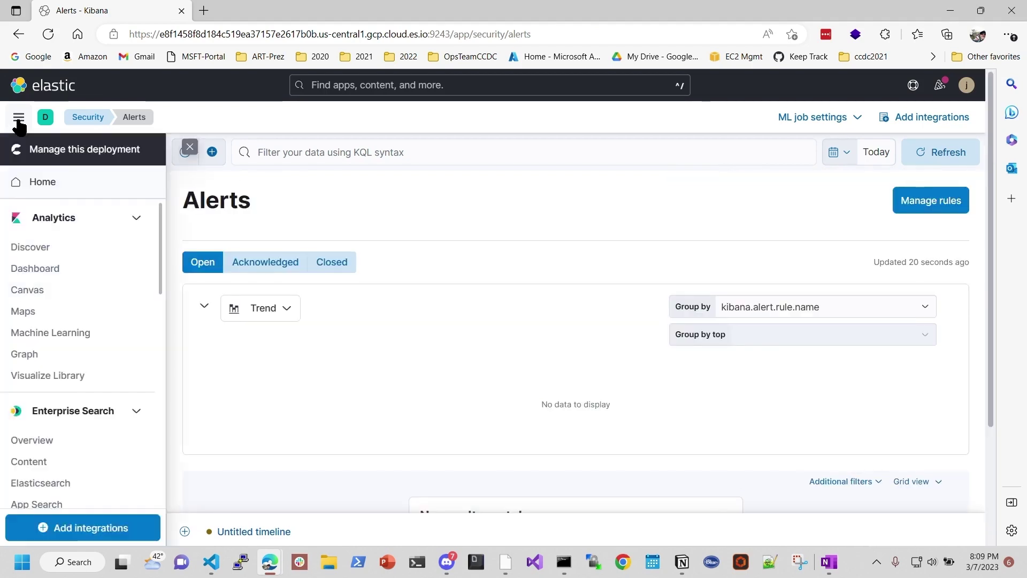
{"action": "left_click", "coordinate": [434, 92]}
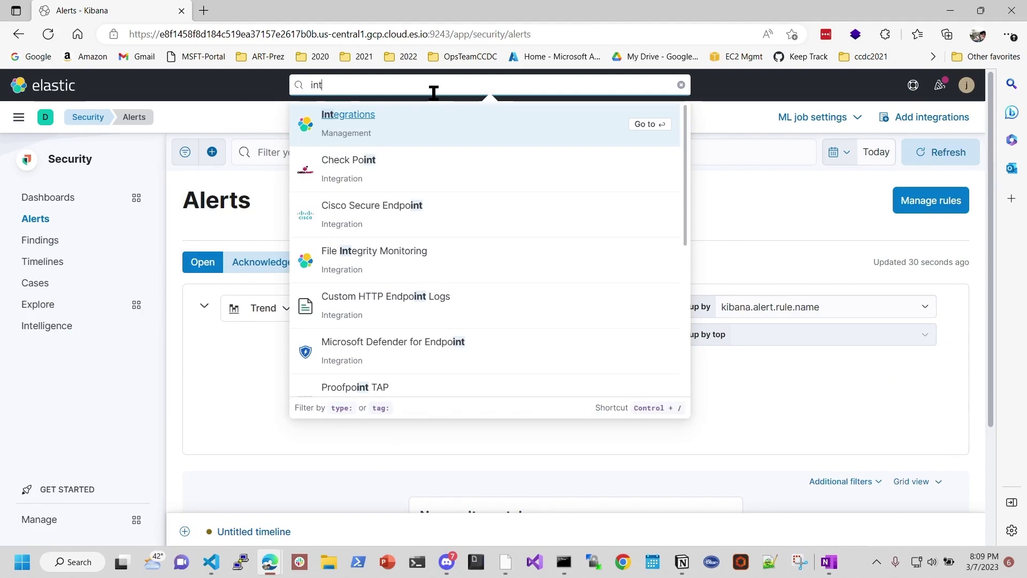
{"action": "left_click", "coordinate": [362, 114]}
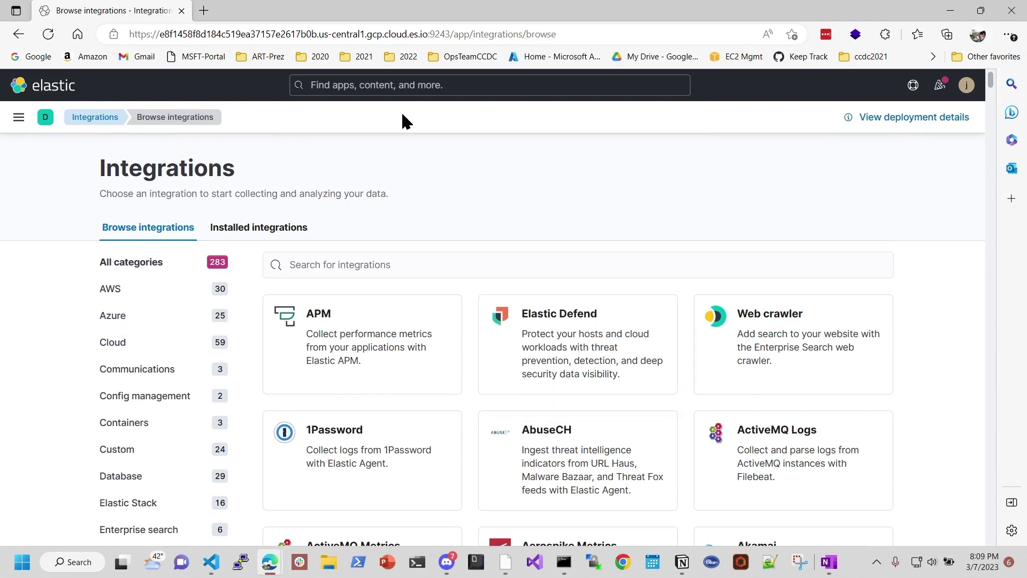
Step: Search 'security' and open the Prebuilt Security Detection Rules integration from the results
{"action": "left_click", "coordinate": [459, 86]}
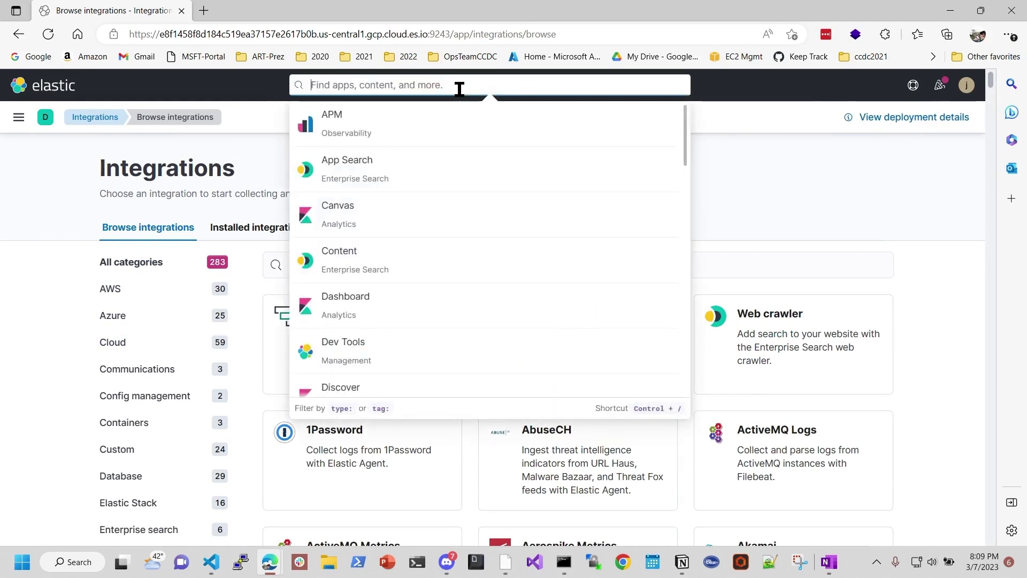
{"action": "type", "text": "s"}
{"action": "key", "text": "BackSpace"}
{"action": "type", "text": "ed"}
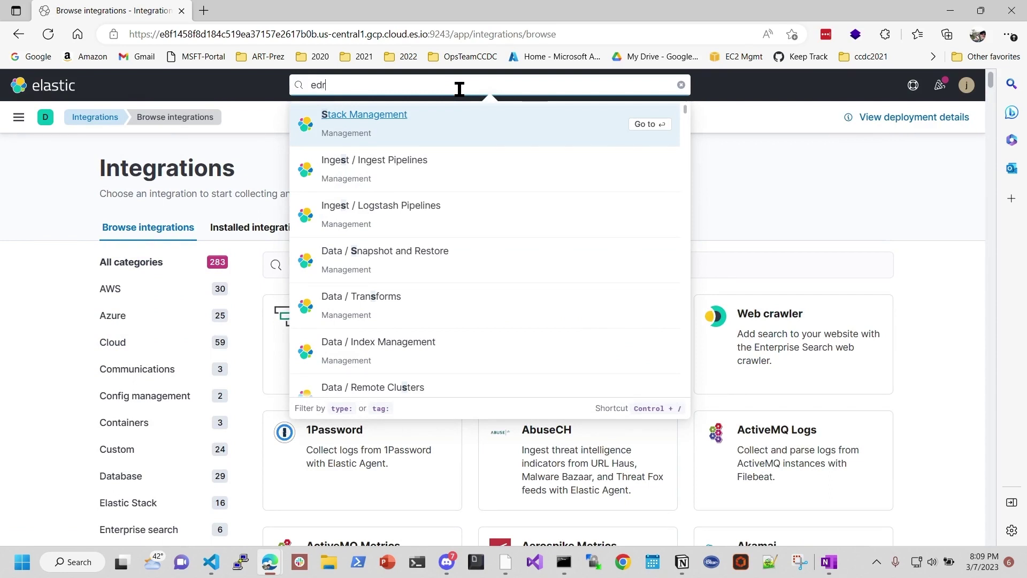
{"action": "type", "text": "r"}
{"action": "key", "text": "BackSpace"}
{"action": "key", "text": "BackSpace"}
{"action": "key", "text": "BackSpace"}
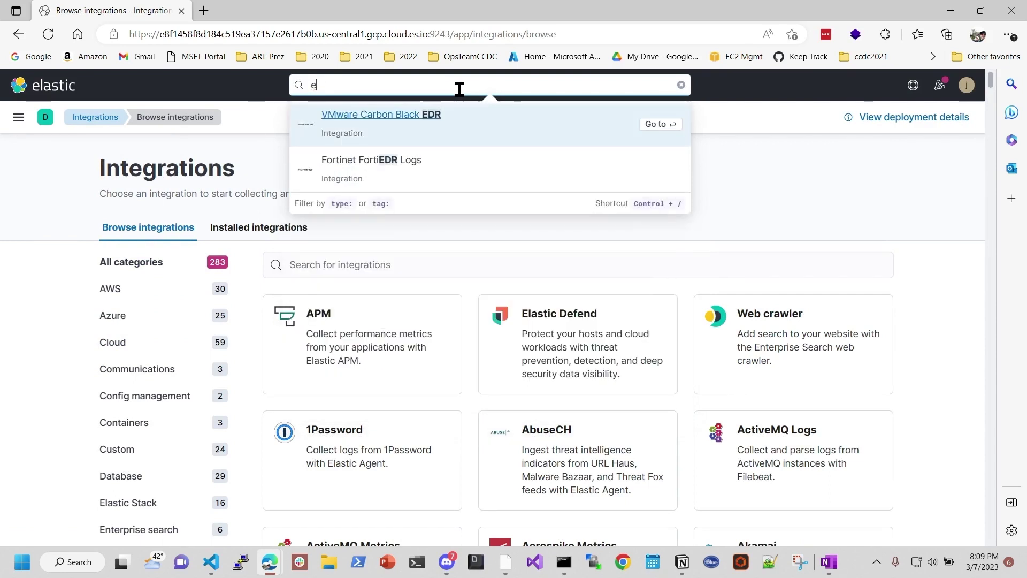
{"action": "type", "text": "security"}
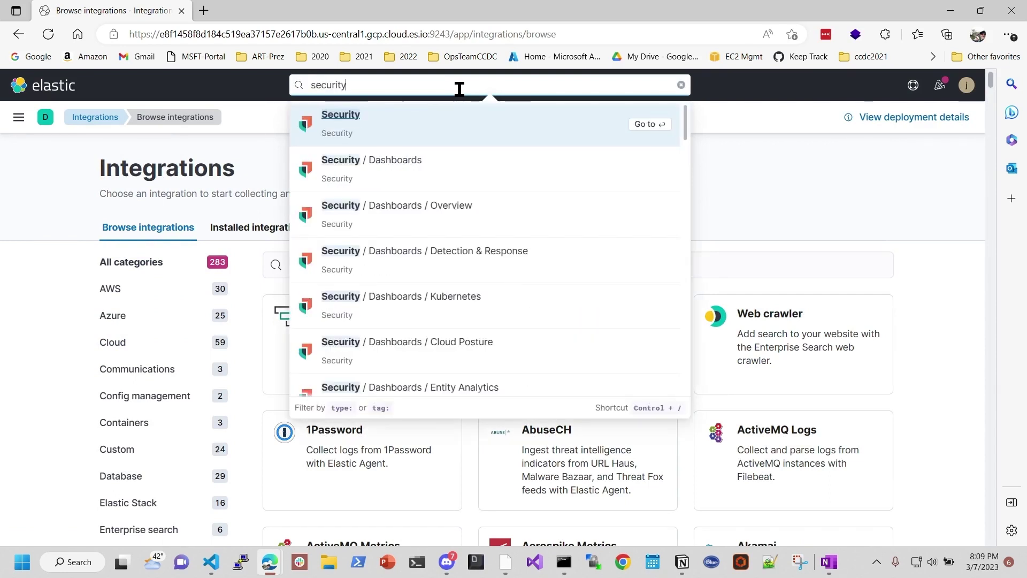
{"action": "scroll", "coordinate": [636, 242], "scroll_direction": "down", "scroll_amount": 2}
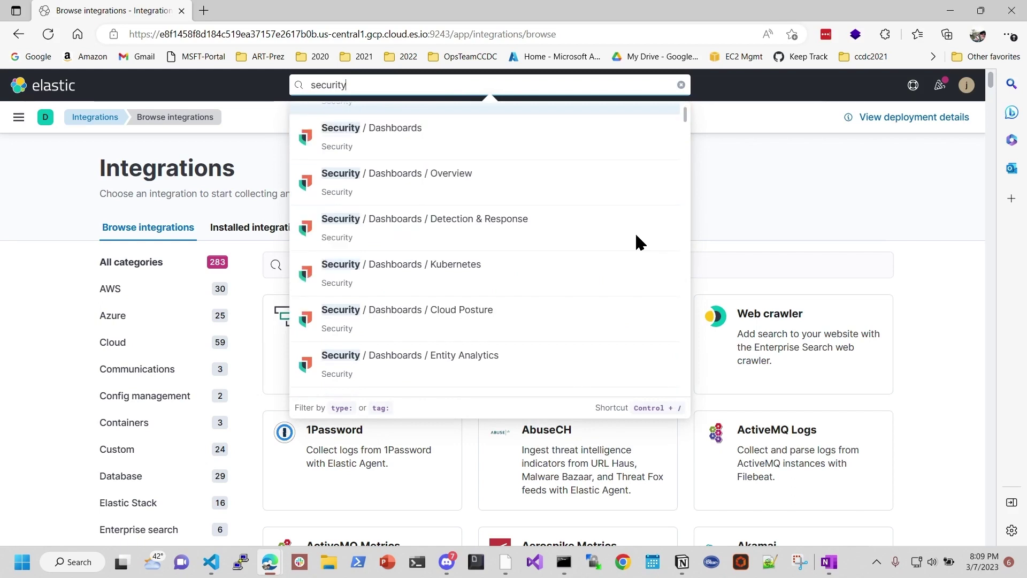
{"action": "scroll", "coordinate": [638, 241], "scroll_direction": "down", "scroll_amount": 2}
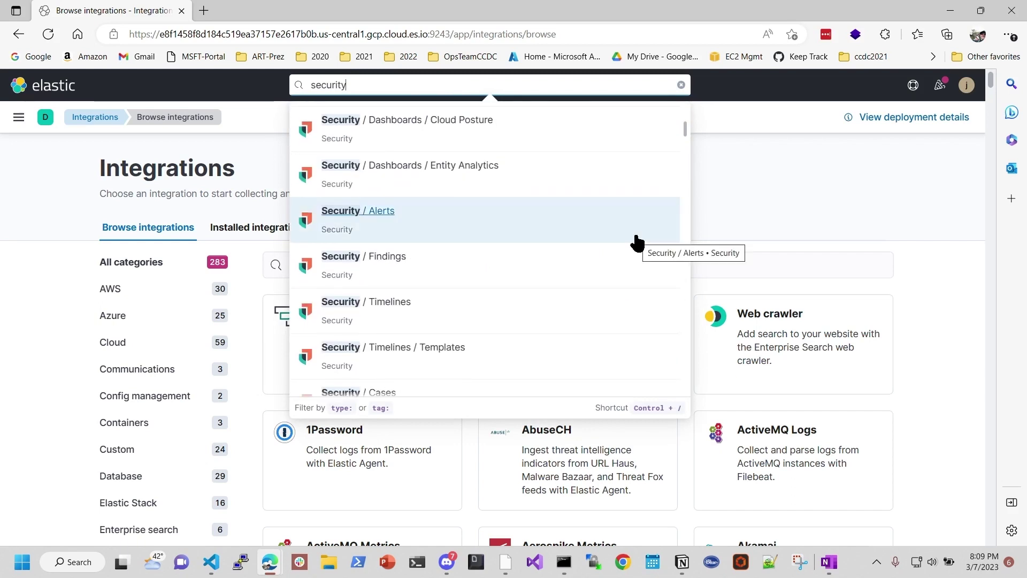
{"action": "scroll", "coordinate": [637, 241], "scroll_direction": "down", "scroll_amount": 4}
{"action": "scroll", "coordinate": [637, 241], "scroll_direction": "down", "scroll_amount": 10}
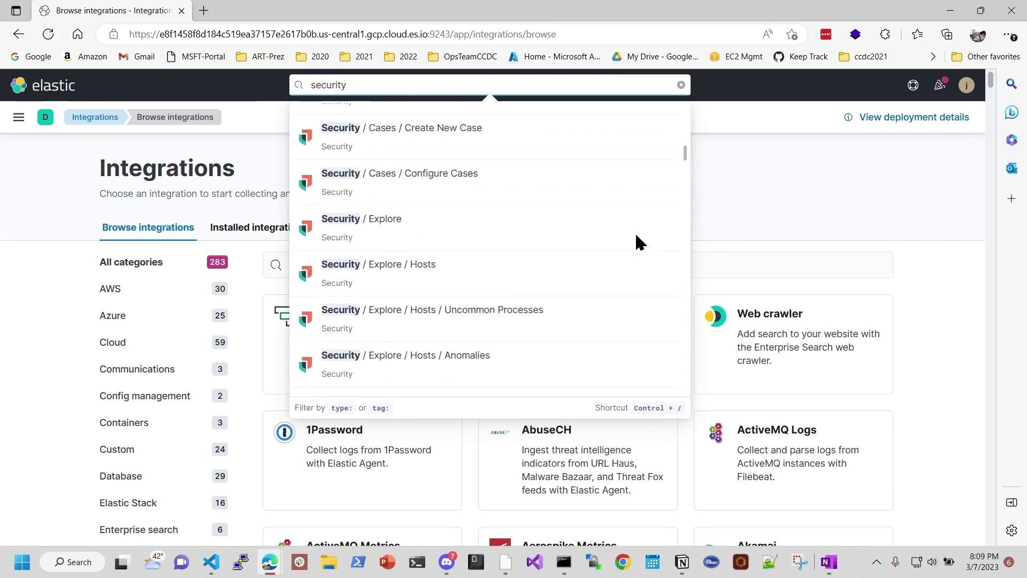
{"action": "scroll", "coordinate": [557, 300], "scroll_direction": "down", "scroll_amount": 15}
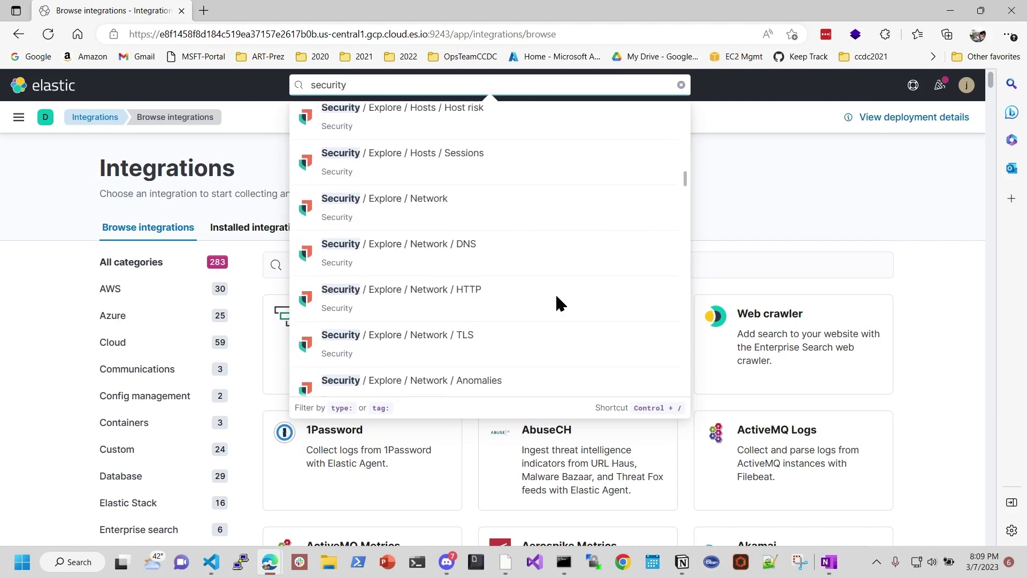
{"action": "scroll", "coordinate": [557, 298], "scroll_direction": "down", "scroll_amount": 3}
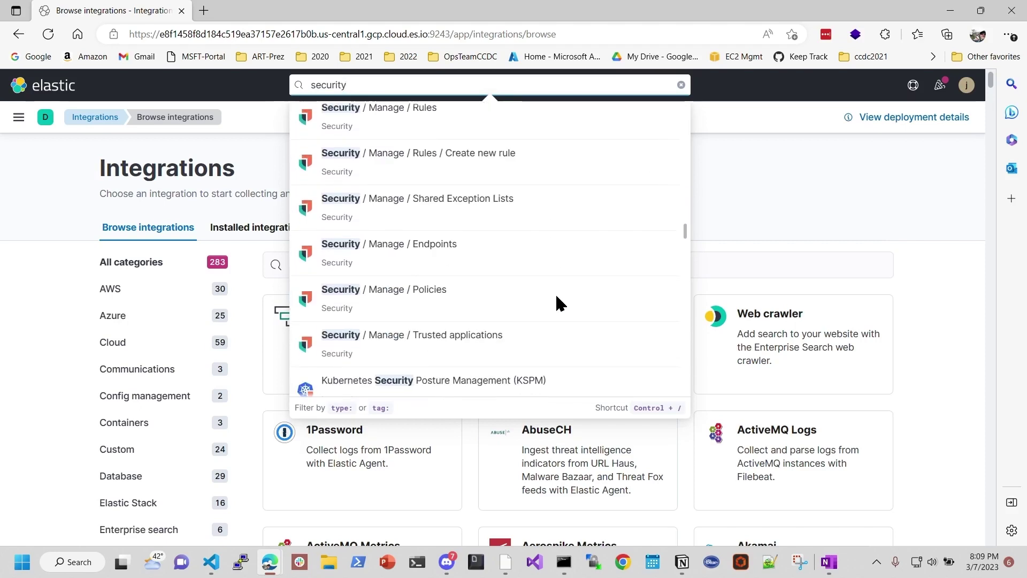
{"action": "scroll", "coordinate": [556, 300], "scroll_direction": "down", "scroll_amount": 3}
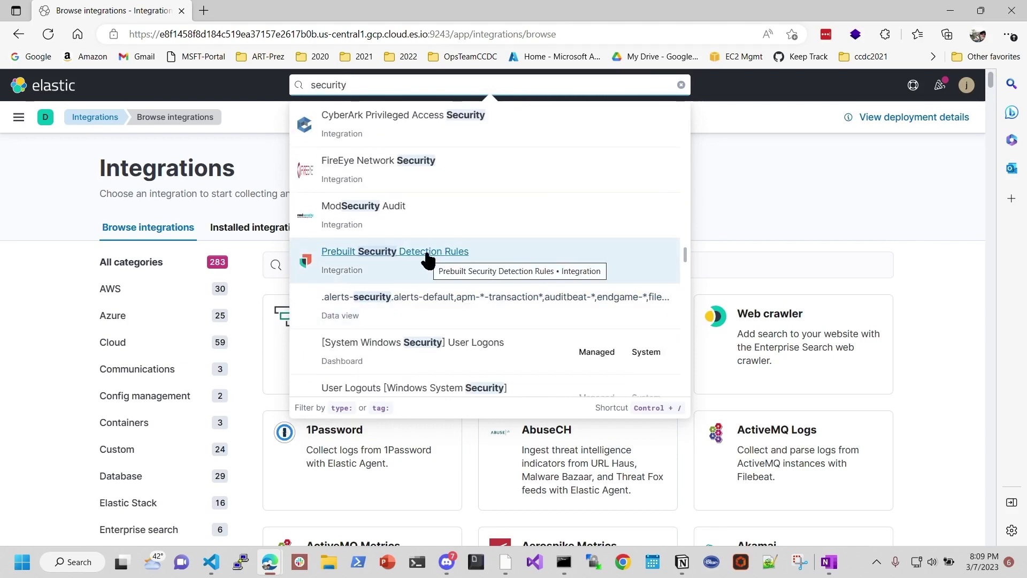
{"action": "left_click", "coordinate": [442, 261]}
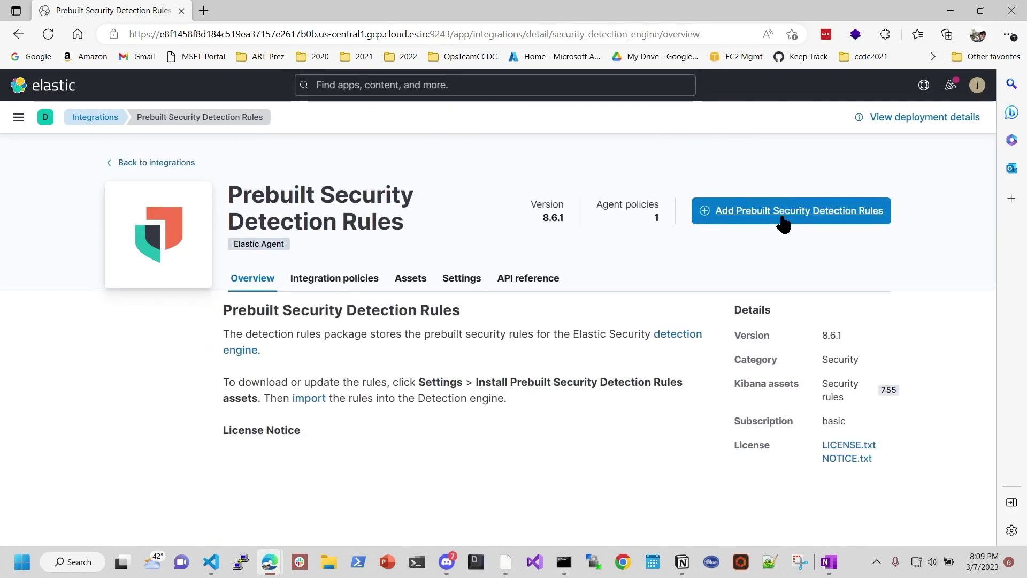
Step: Add the Prebuilt Security Detection Rules integration, saving it with a new agent policy
{"action": "left_click", "coordinate": [782, 222]}
{"action": "scroll", "coordinate": [625, 384], "scroll_direction": "down", "scroll_amount": 2}
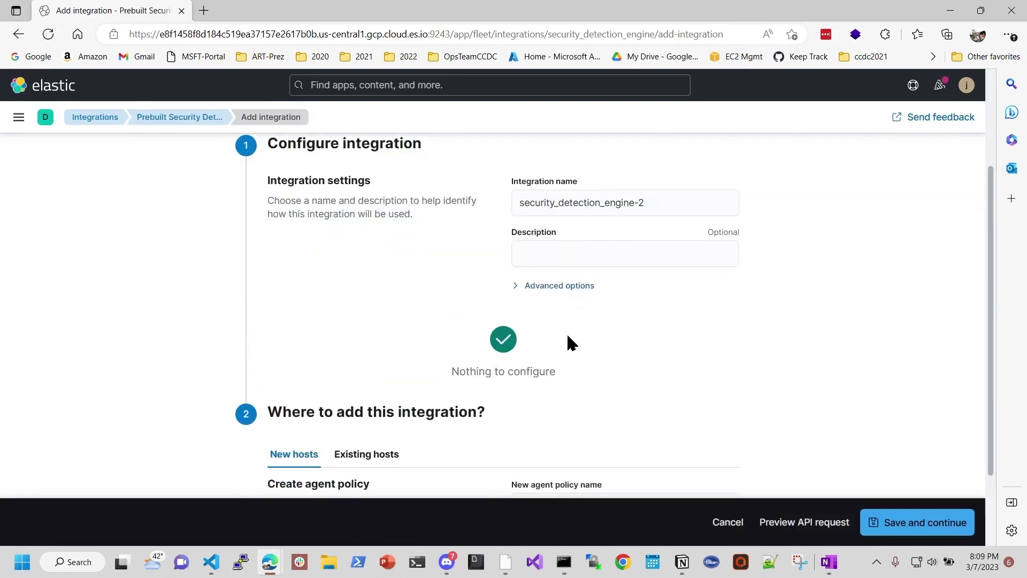
{"action": "scroll", "coordinate": [566, 344], "scroll_direction": "down", "scroll_amount": 2}
{"action": "left_click", "coordinate": [913, 524]}
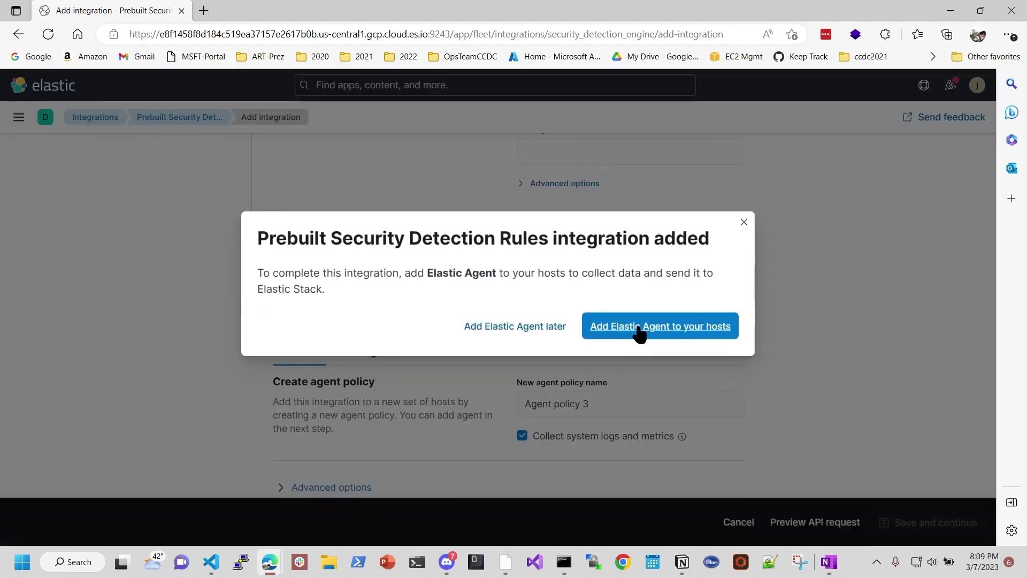
Step: Review the Linux Elastic Agent install commands, then minimize the Elastic window
{"action": "left_click", "coordinate": [638, 336]}
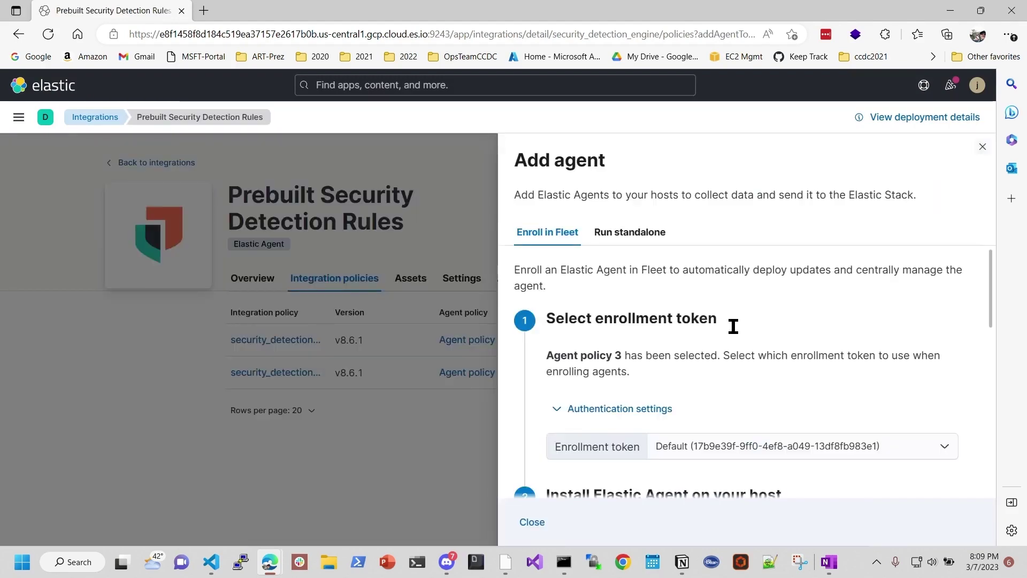
{"action": "scroll", "coordinate": [798, 368], "scroll_direction": "down", "scroll_amount": 7}
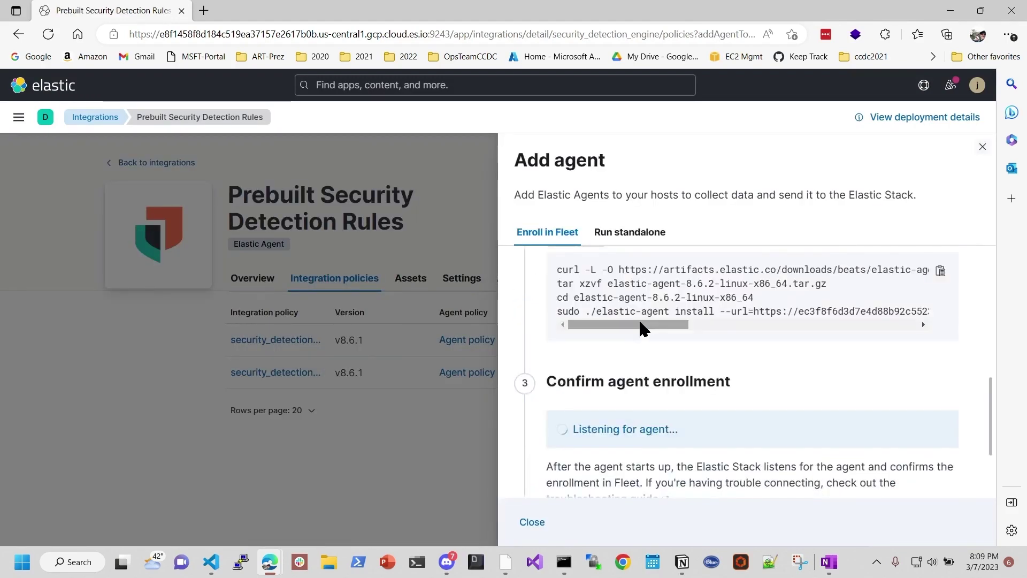
{"action": "left_click_drag", "start_coordinate": [639, 321], "coordinate": [664, 321]}
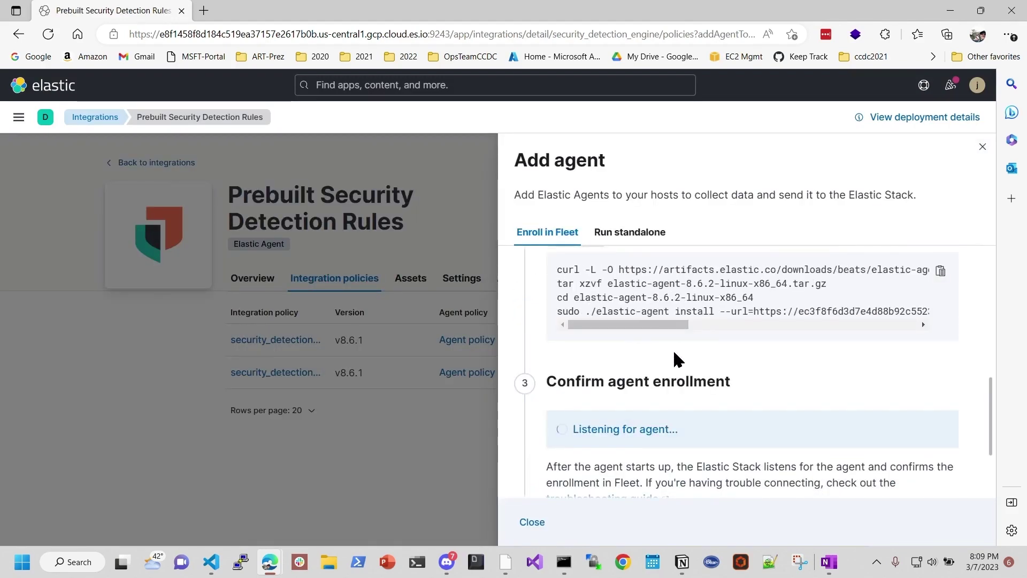
{"action": "scroll", "coordinate": [673, 349], "scroll_direction": "up", "scroll_amount": 3}
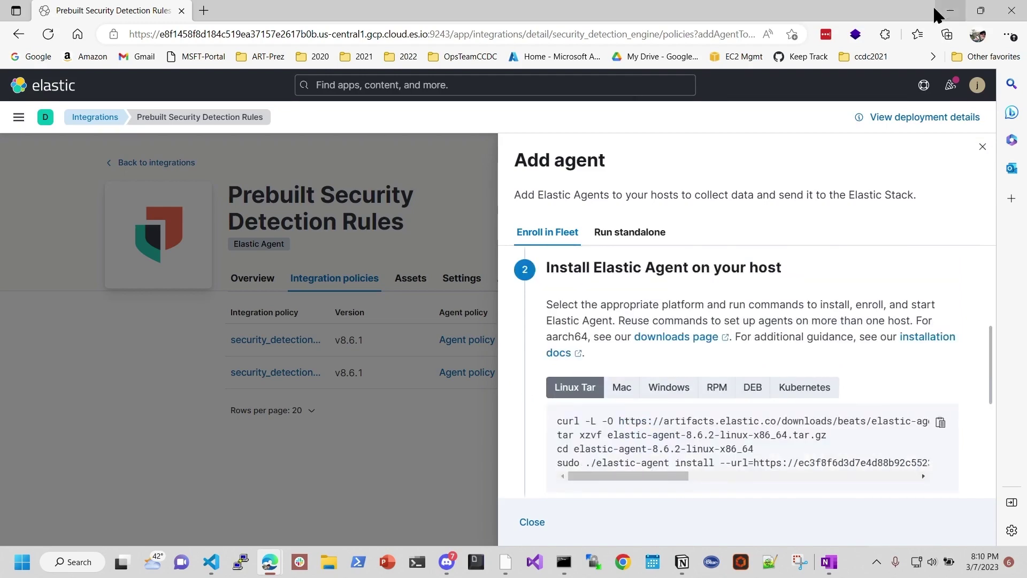
{"action": "left_click", "coordinate": [951, 12]}
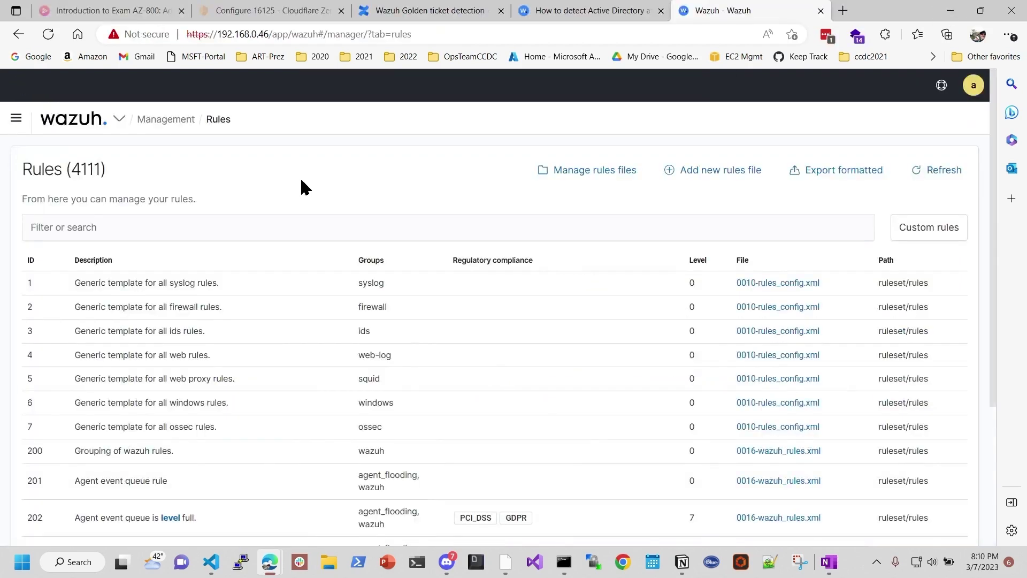
Step: Open Wazuh's agents list showing decider, win10-PC1, WINSRVR2022 and FLARE as active
{"action": "scroll", "coordinate": [332, 420], "scroll_direction": "down", "scroll_amount": 4}
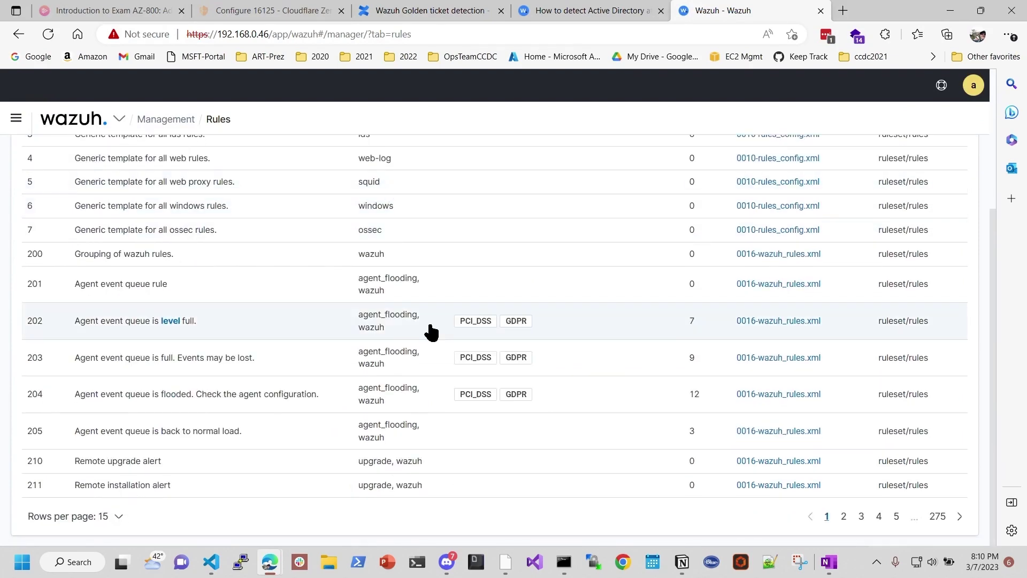
{"action": "scroll", "coordinate": [431, 332], "scroll_direction": "up", "scroll_amount": 4}
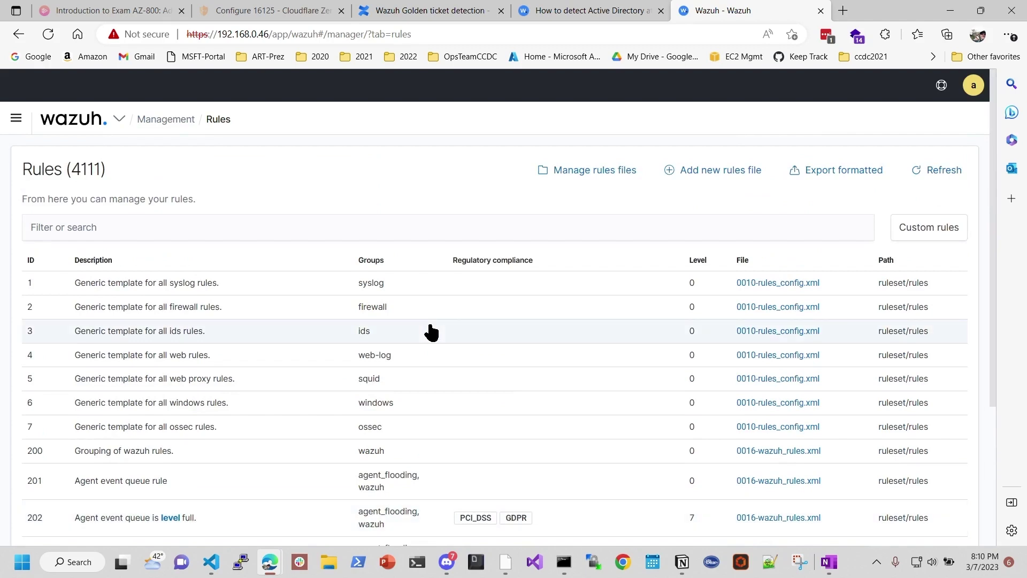
{"action": "left_click", "coordinate": [16, 119]}
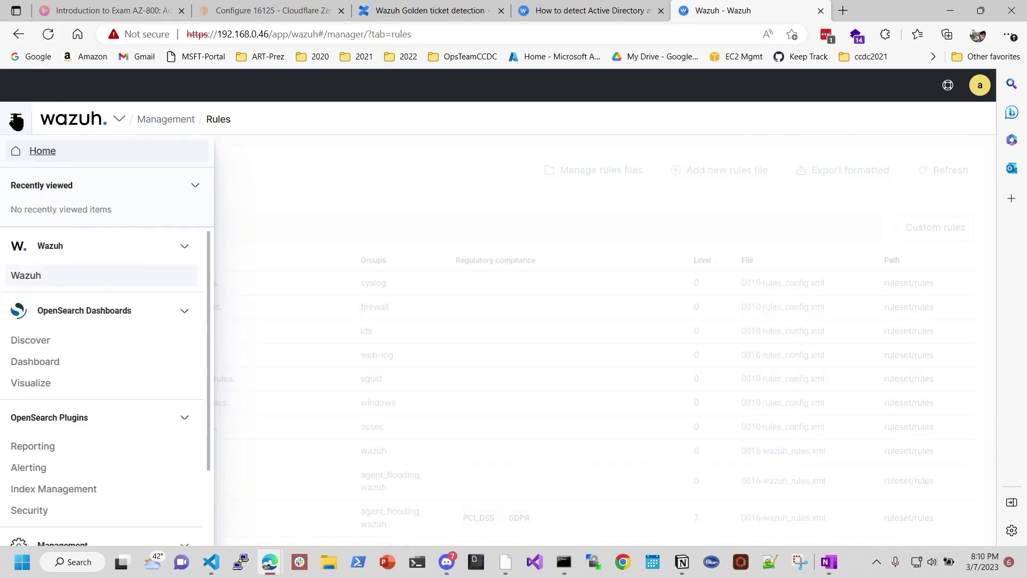
{"action": "left_click", "coordinate": [35, 277]}
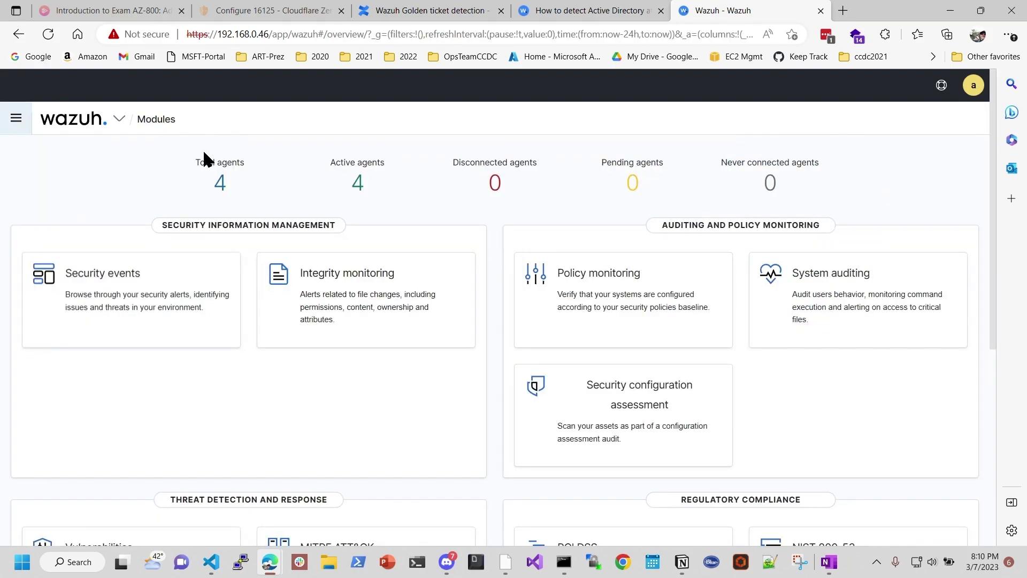
{"action": "left_click", "coordinate": [218, 183]}
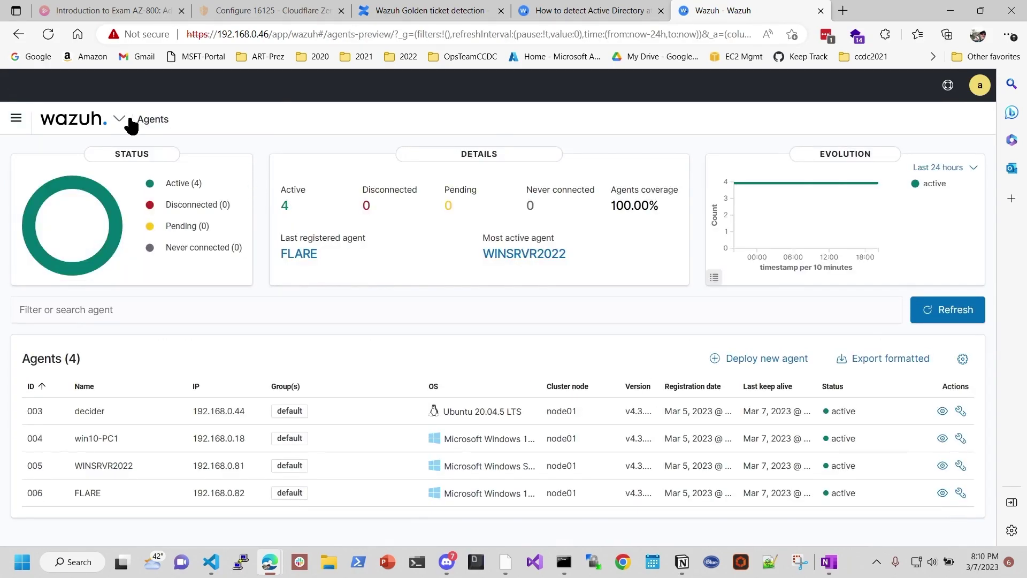
{"action": "left_click", "coordinate": [121, 118]}
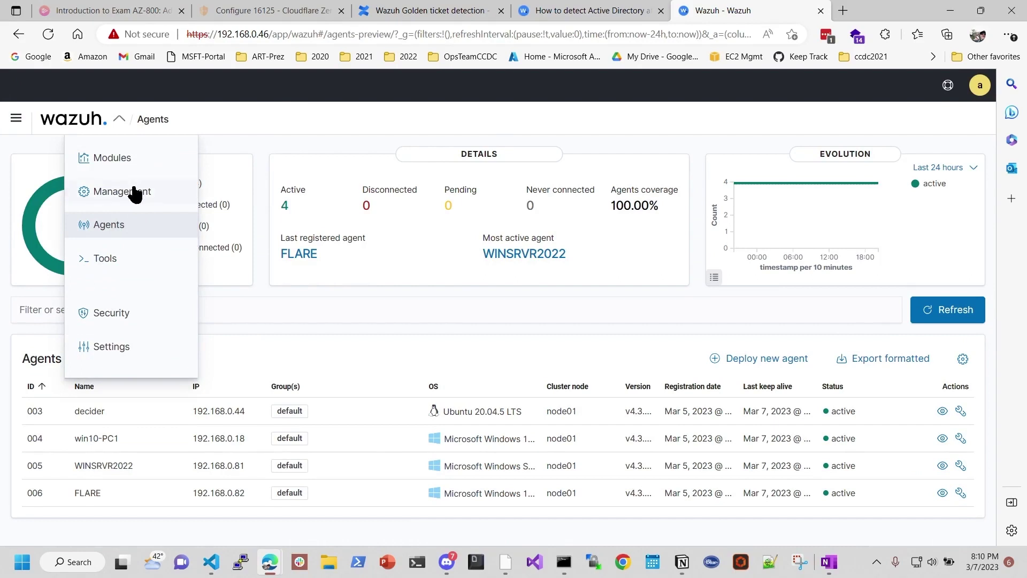
{"action": "mouse_move", "coordinate": [138, 193]}
{"action": "mouse_move", "coordinate": [131, 167]}
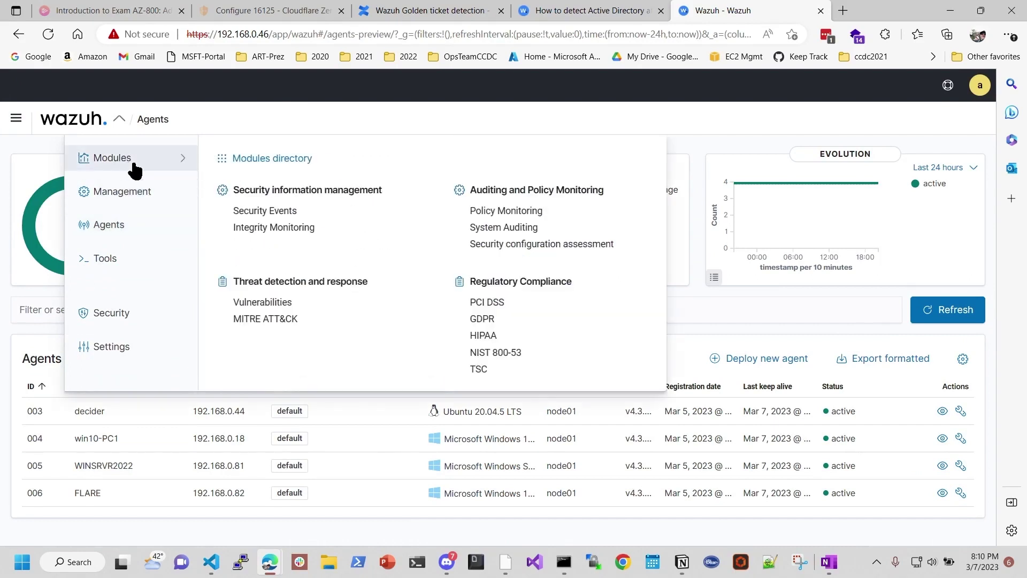
Step: Check Vulnerabilities inventory and Events for agent win10-PC1 (004); both show no results
{"action": "left_click", "coordinate": [285, 303]}
{"action": "left_click", "coordinate": [508, 314]}
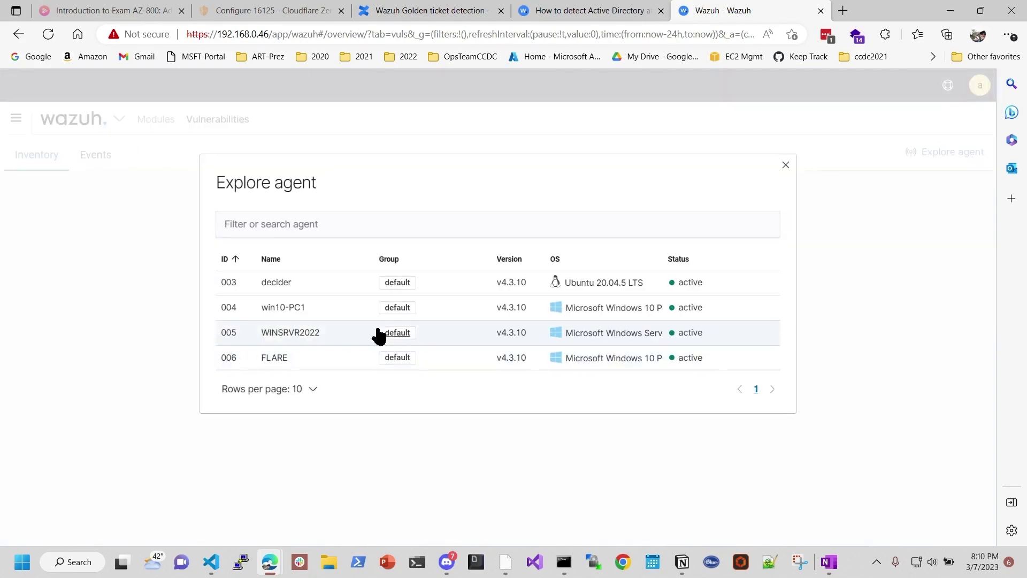
{"action": "left_click", "coordinate": [284, 315]}
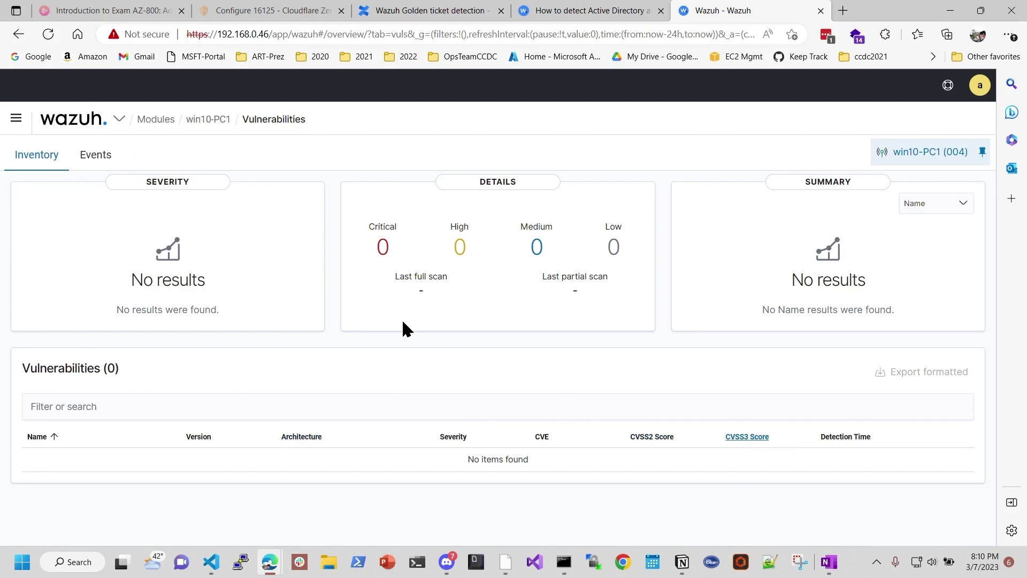
{"action": "left_click", "coordinate": [86, 155]}
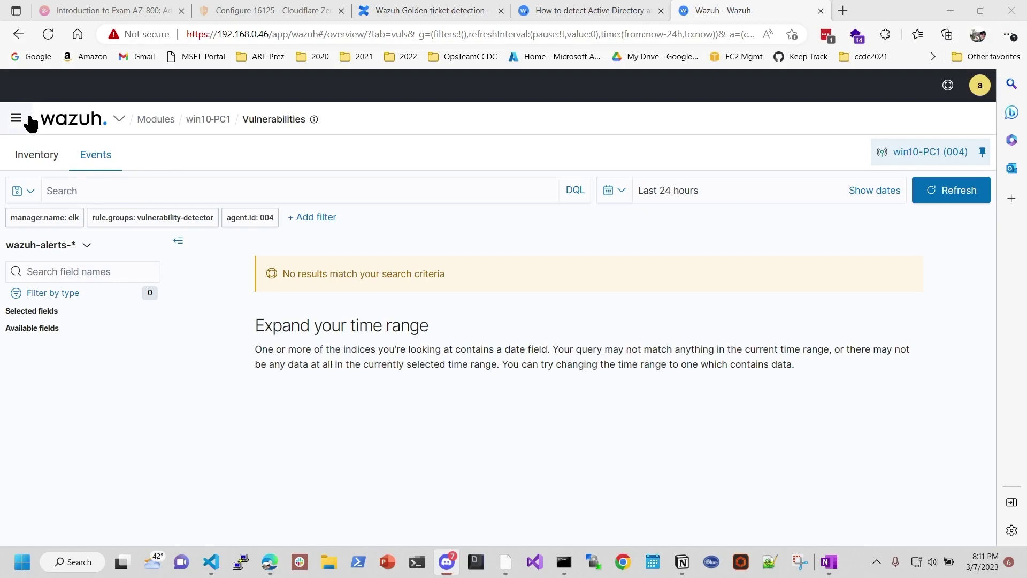
{"action": "left_click", "coordinate": [118, 120]}
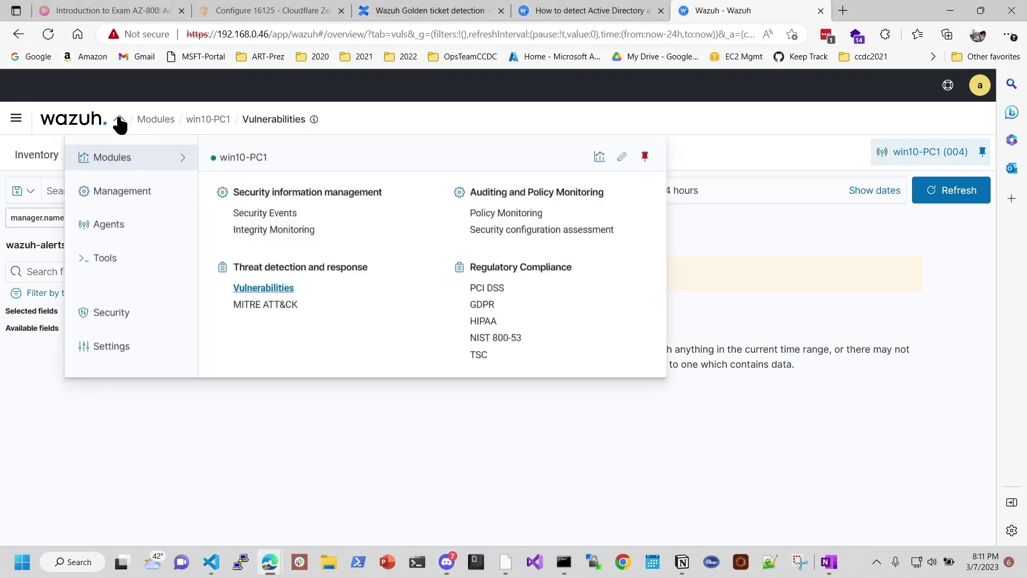
Step: From Agents, start deploying a new agent, trying Debian / Ubuntu and MacOS before settling on Red Hat / CentOS
{"action": "left_click", "coordinate": [109, 226]}
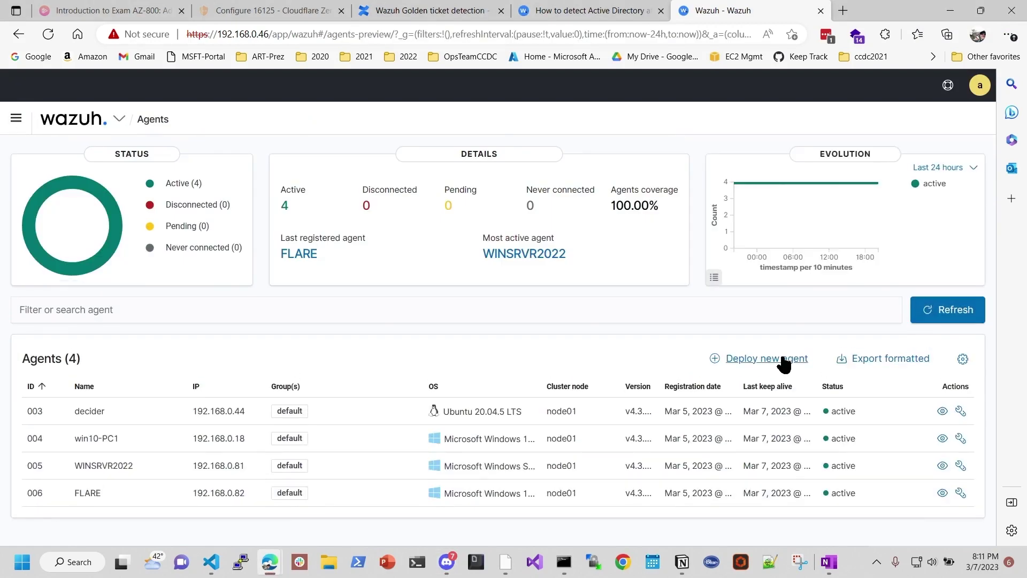
{"action": "left_click", "coordinate": [782, 361]}
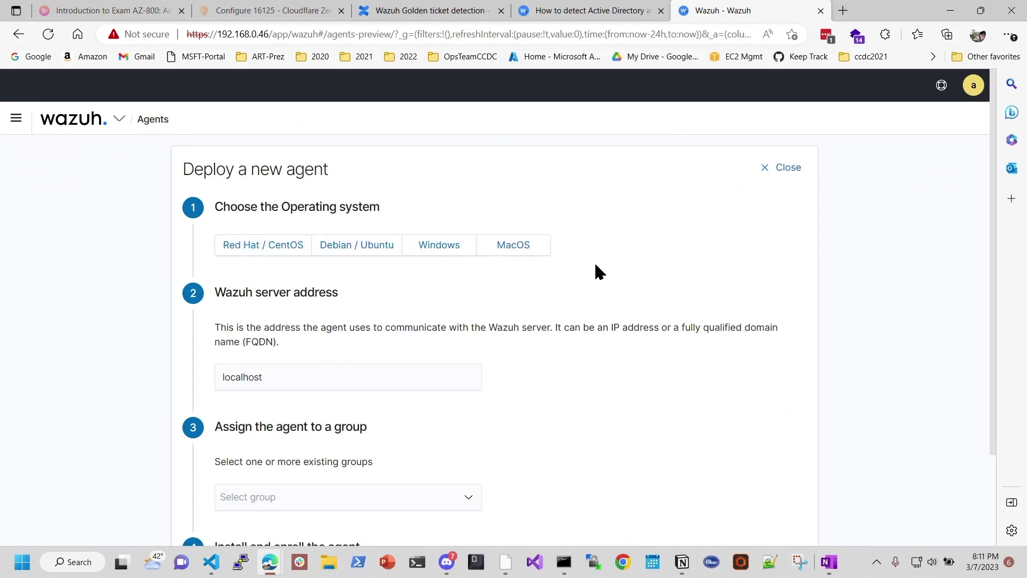
{"action": "left_click", "coordinate": [263, 244]}
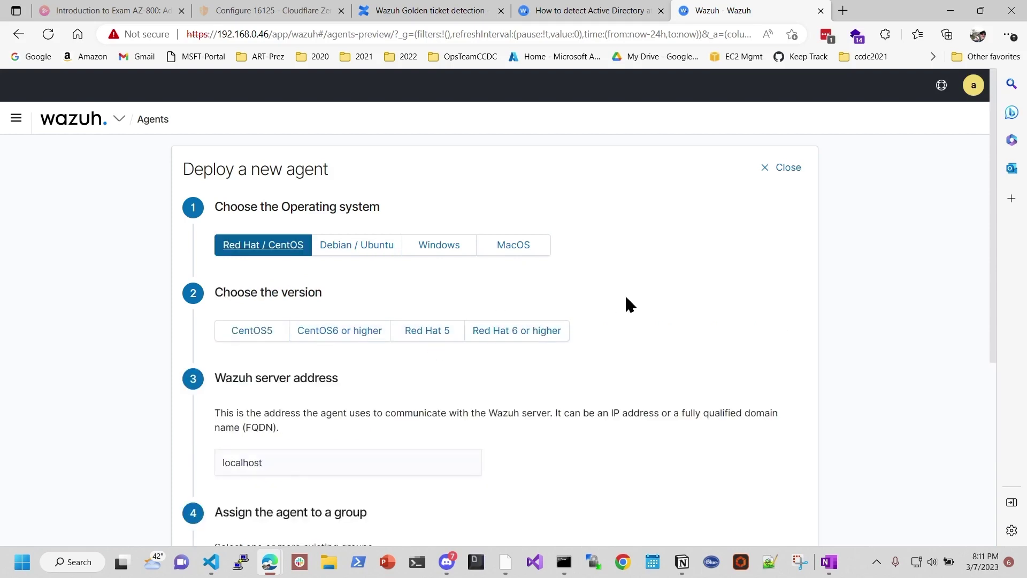
{"action": "left_click", "coordinate": [359, 248]}
{"action": "left_click", "coordinate": [511, 250]}
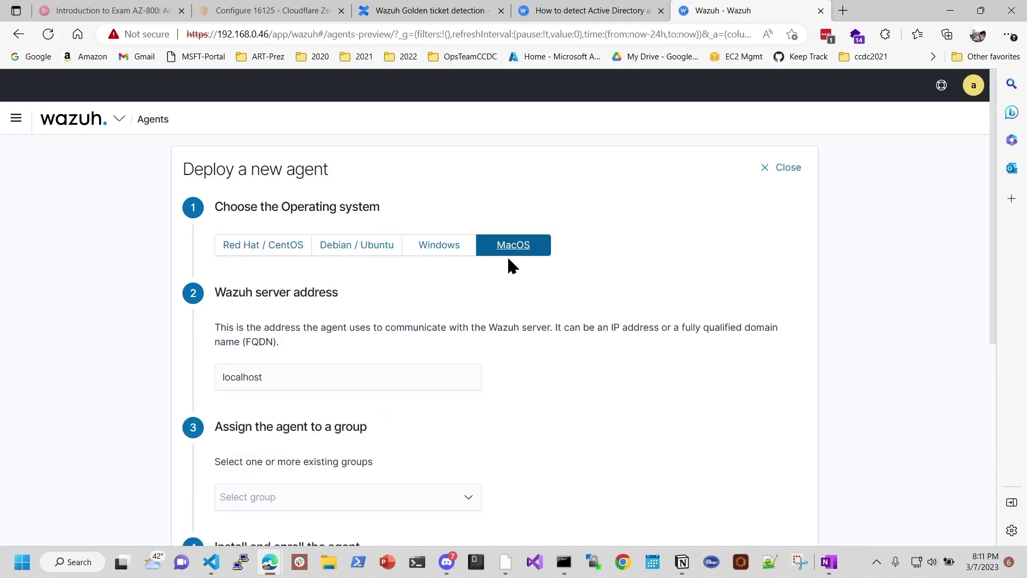
{"action": "left_click", "coordinate": [264, 246]}
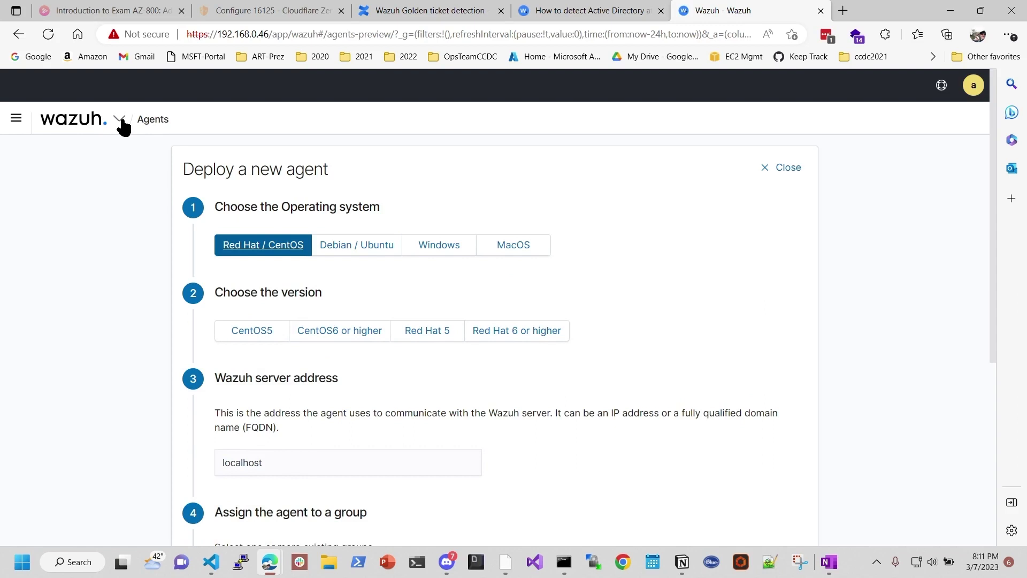
Step: Open the Dev Tools console from Management and dismiss the Welcome to Console tips
{"action": "left_click", "coordinate": [15, 120]}
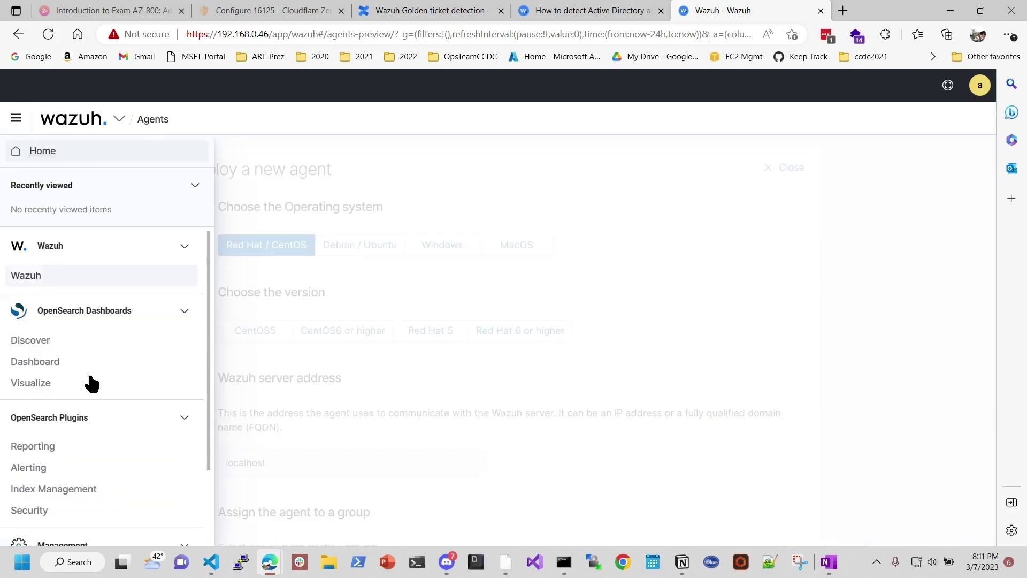
{"action": "scroll", "coordinate": [90, 381], "scroll_direction": "down", "scroll_amount": 1}
{"action": "scroll", "coordinate": [91, 383], "scroll_direction": "down", "scroll_amount": 1}
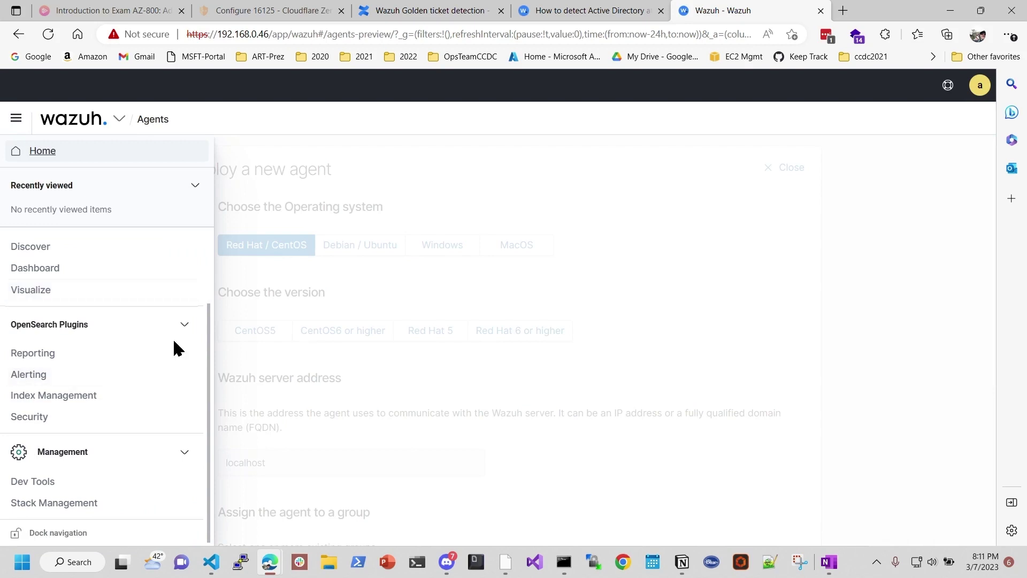
{"action": "left_click", "coordinate": [106, 485]}
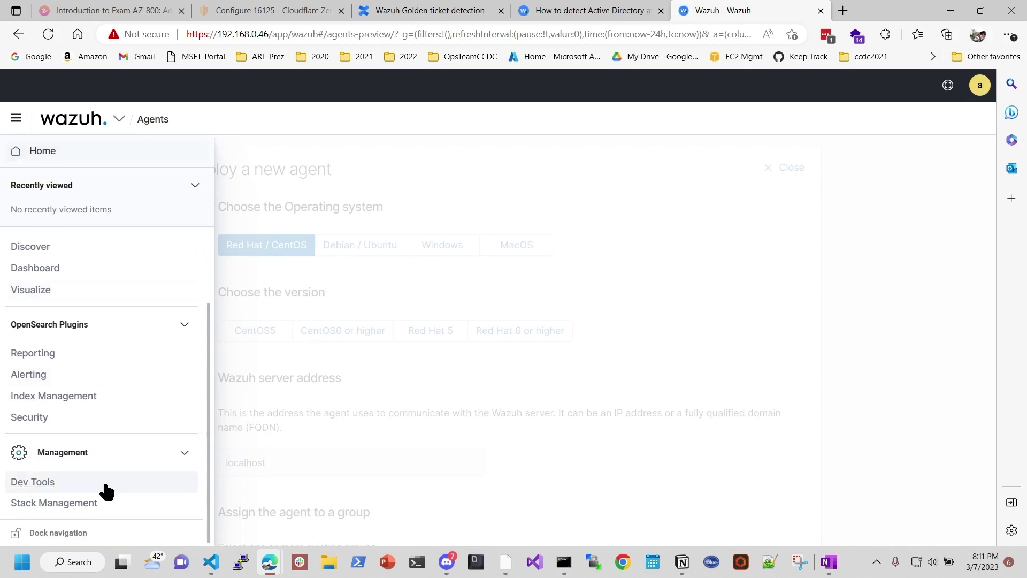
{"action": "scroll", "coordinate": [865, 371], "scroll_direction": "down", "scroll_amount": 5}
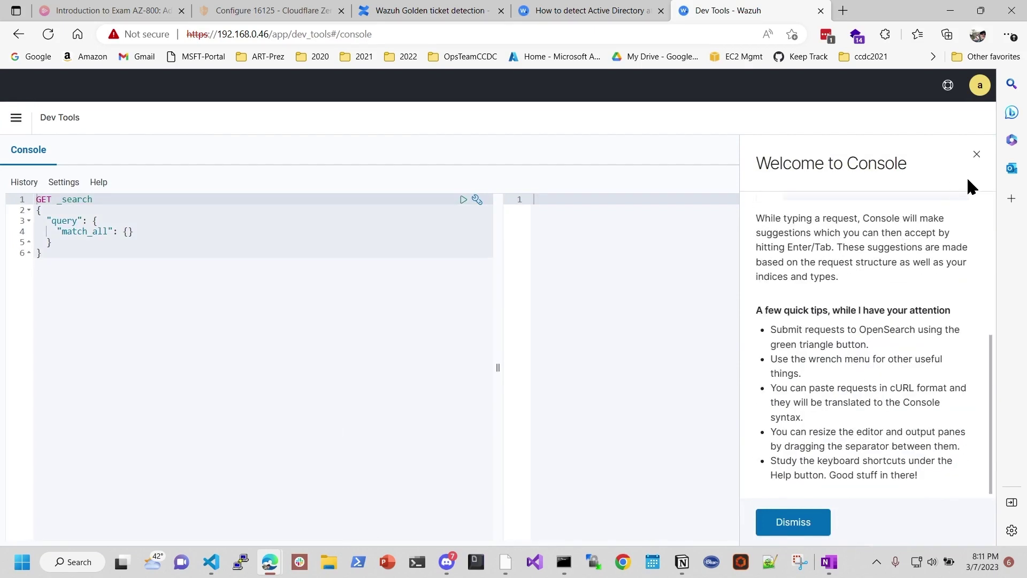
{"action": "left_click", "coordinate": [977, 154]}
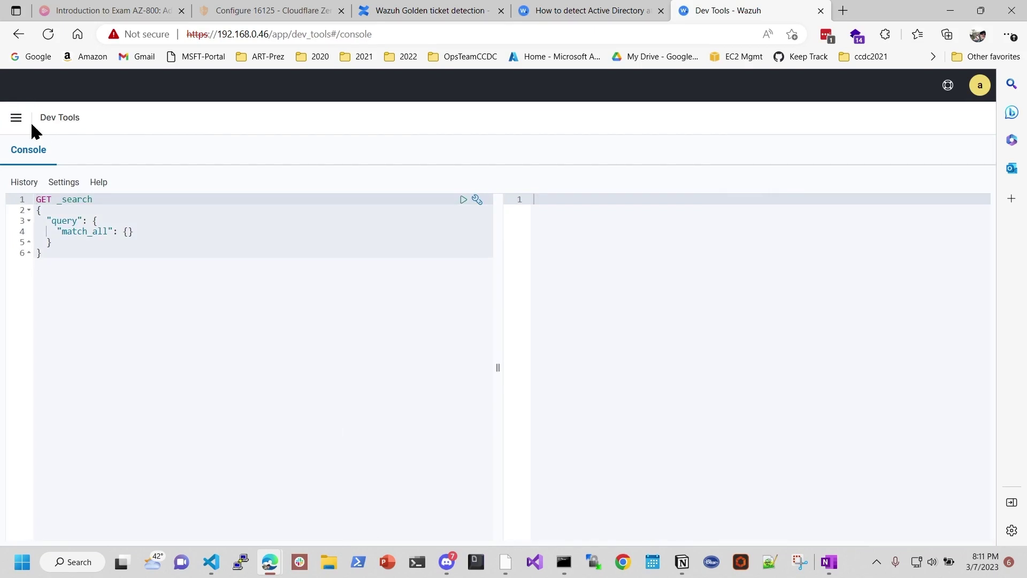
Step: Go back to the Wazuh app from the main navigation menu
{"action": "left_click", "coordinate": [18, 118]}
{"action": "scroll", "coordinate": [74, 314], "scroll_direction": "down", "scroll_amount": 2}
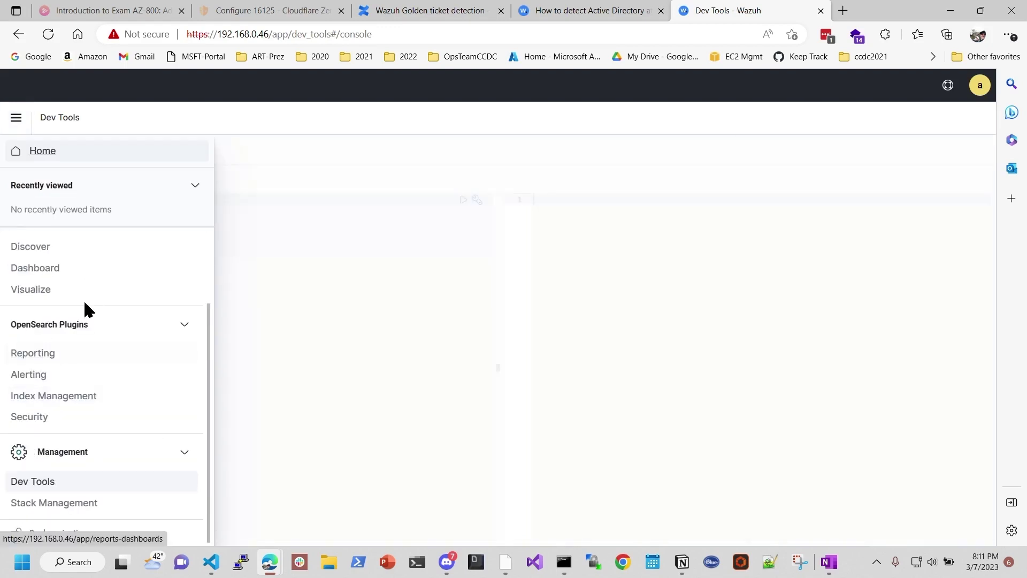
{"action": "scroll", "coordinate": [84, 299], "scroll_direction": "up", "scroll_amount": 2}
{"action": "left_click", "coordinate": [10, 273]}
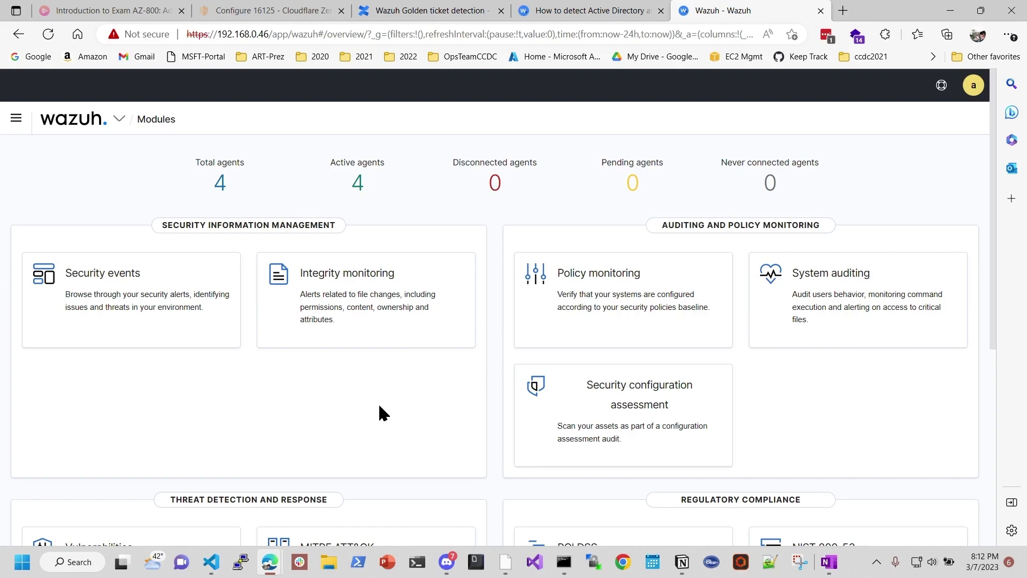
Step: Open the Vulnerabilities module for the WINSRVR2022 agent
{"action": "scroll", "coordinate": [378, 402], "scroll_direction": "down", "scroll_amount": 6}
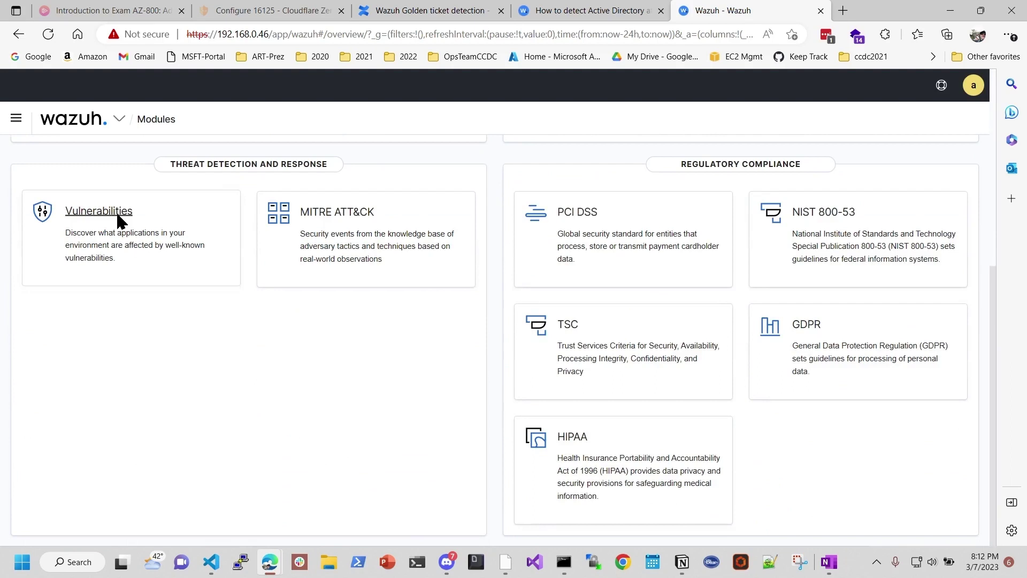
{"action": "left_click", "coordinate": [117, 212]}
{"action": "left_click", "coordinate": [517, 309]}
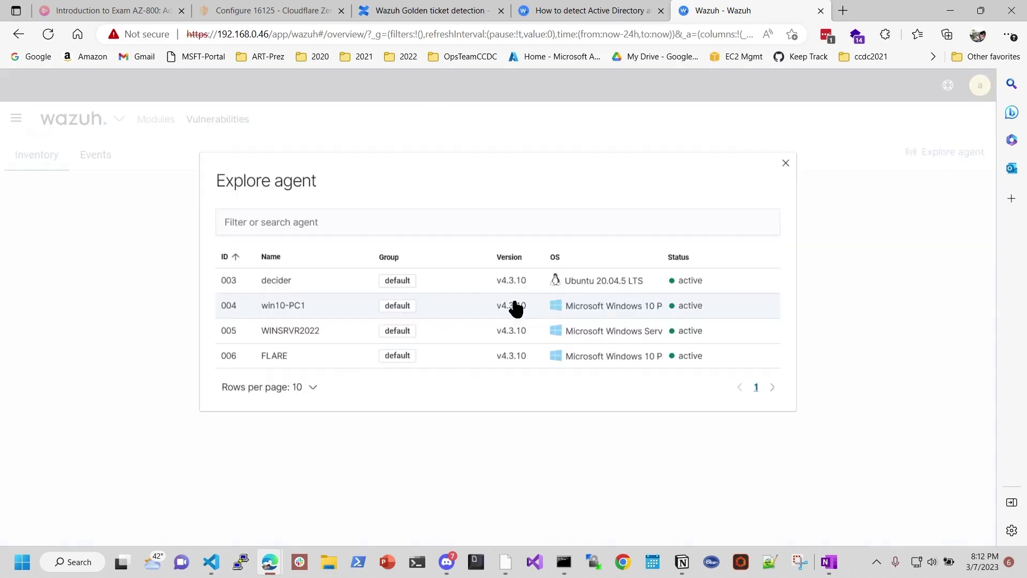
{"action": "left_click", "coordinate": [299, 337]}
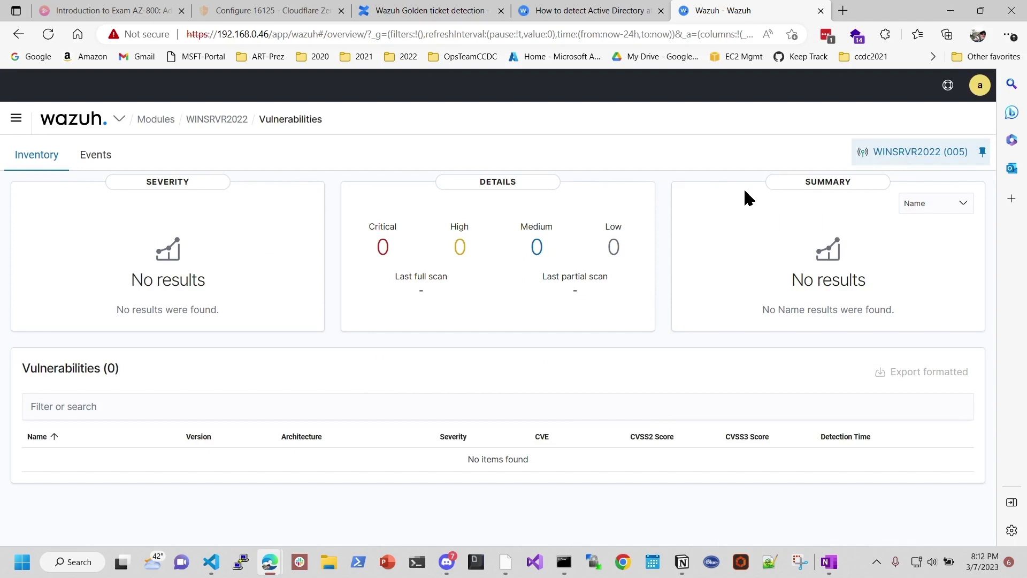
Step: View WINSRVR2022's vulnerability events and cancel the new filter without adding one
{"action": "left_click", "coordinate": [93, 157]}
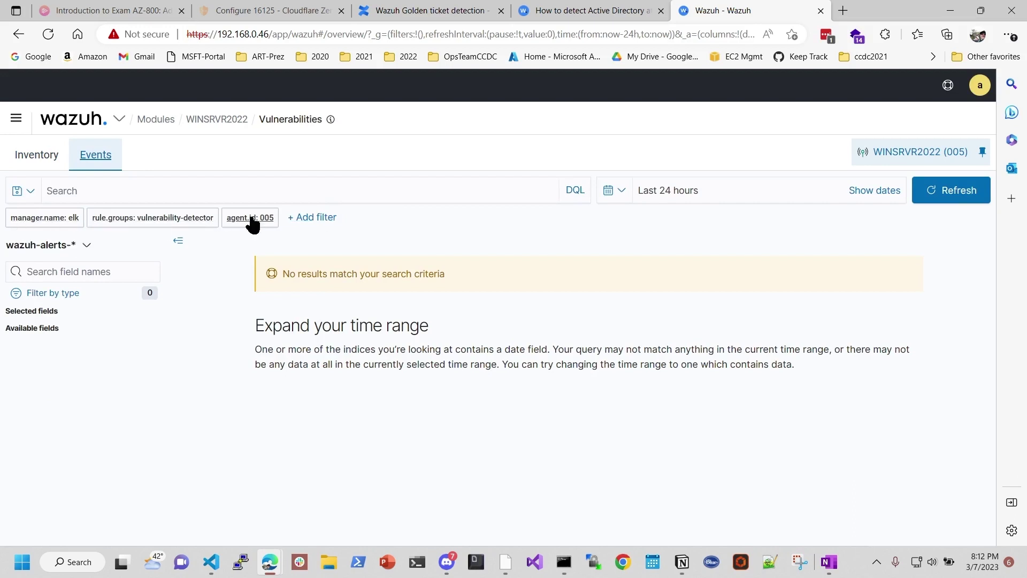
{"action": "left_click", "coordinate": [307, 219]}
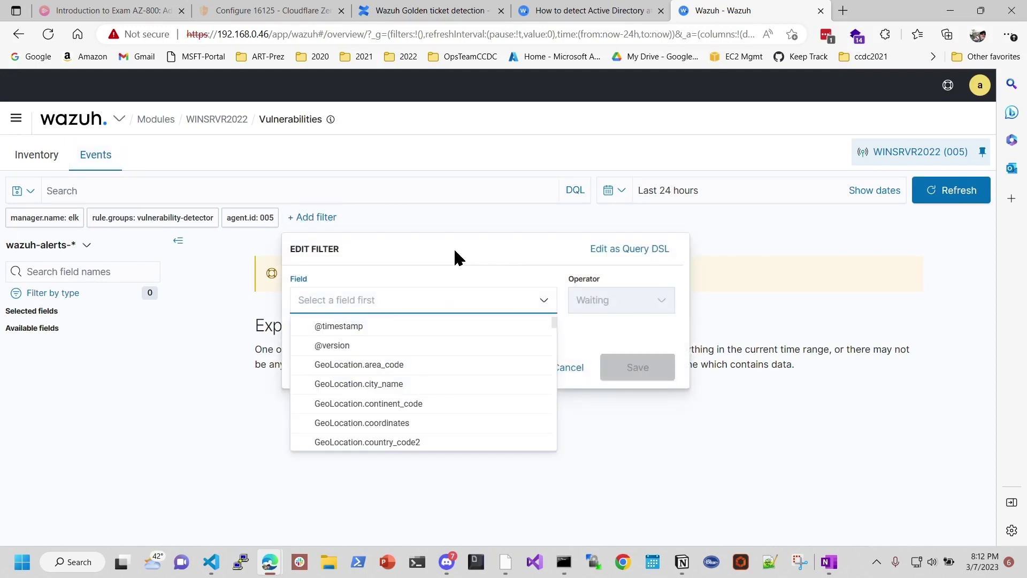
{"action": "scroll", "coordinate": [423, 396], "scroll_direction": "down", "scroll_amount": 5}
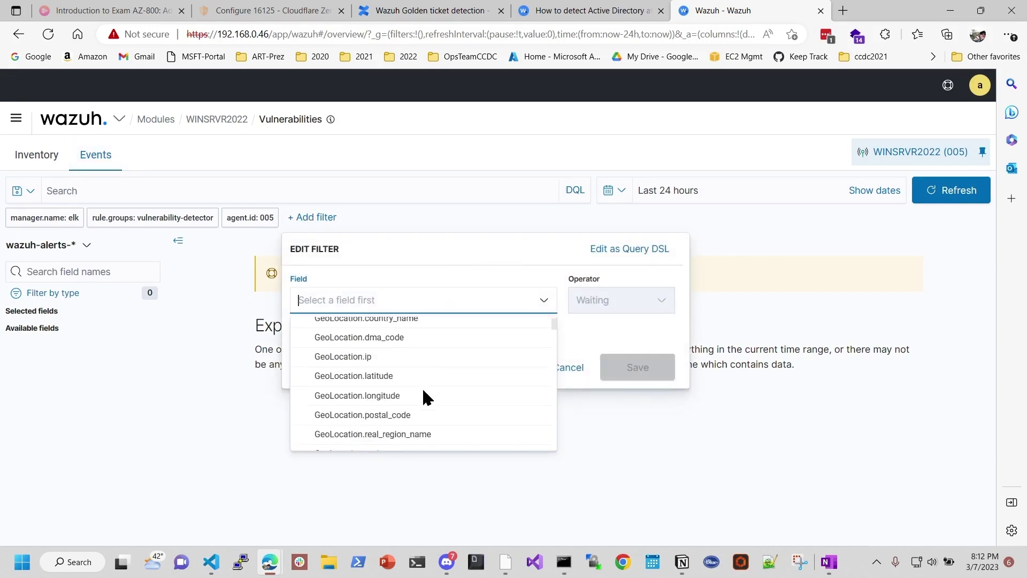
{"action": "left_click", "coordinate": [583, 408]}
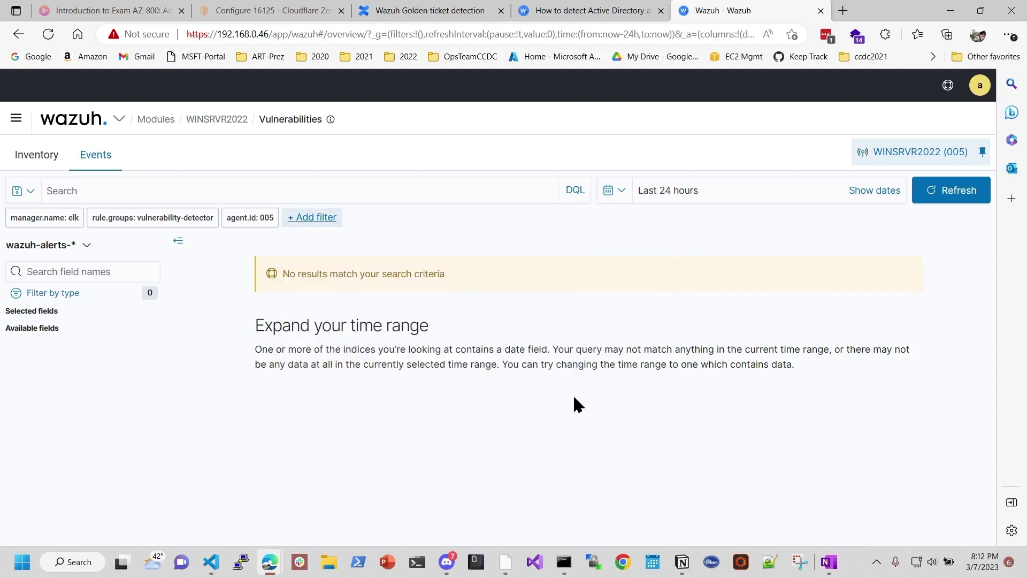
{"action": "left_click", "coordinate": [17, 122]}
Step: Return to the Wazuh Modules overview, then bring the Elastic Edge window forward from the taskbar
{"action": "left_click", "coordinate": [32, 277]}
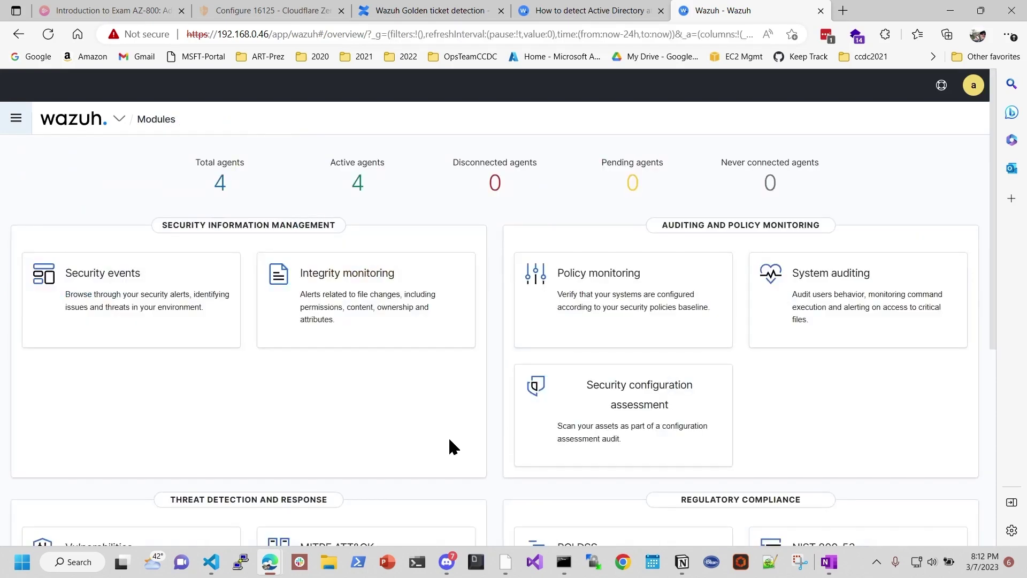
{"action": "mouse_move", "coordinate": [274, 564]}
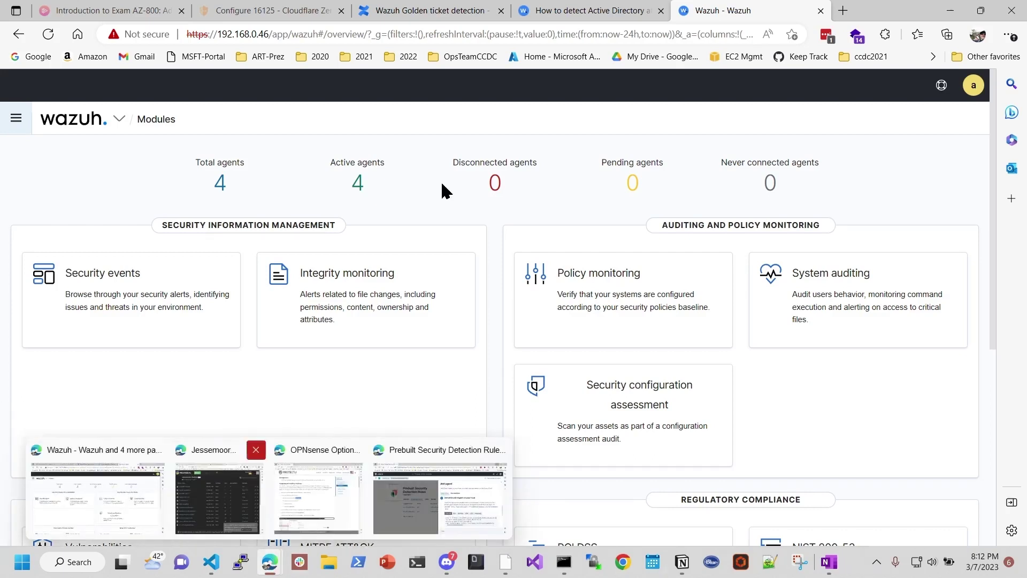
{"action": "mouse_move", "coordinate": [269, 562]}
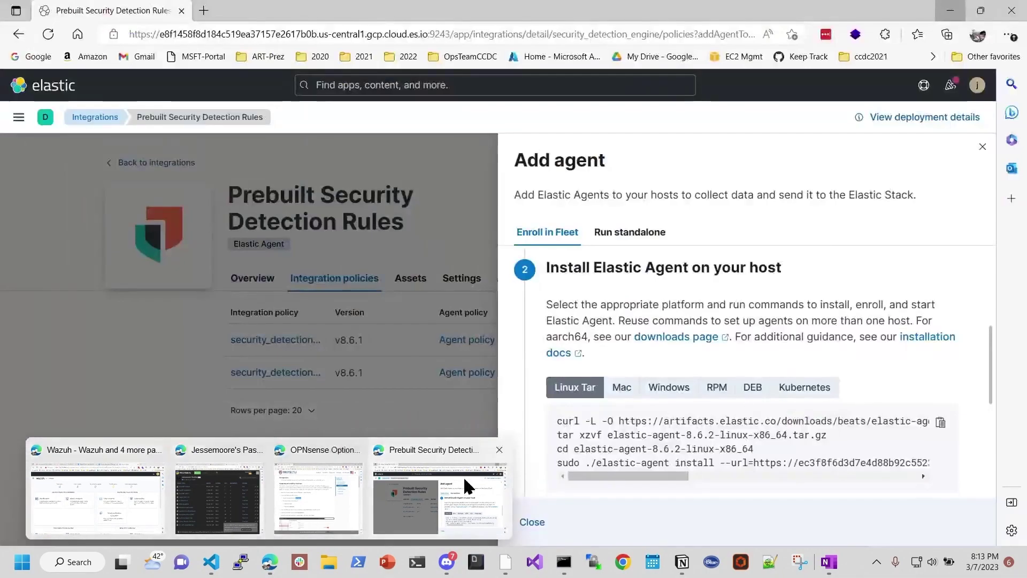
Step: Bring Elastic forward, close the Add agent flyout, and return to the Welcome home page
{"action": "left_click", "coordinate": [464, 476]}
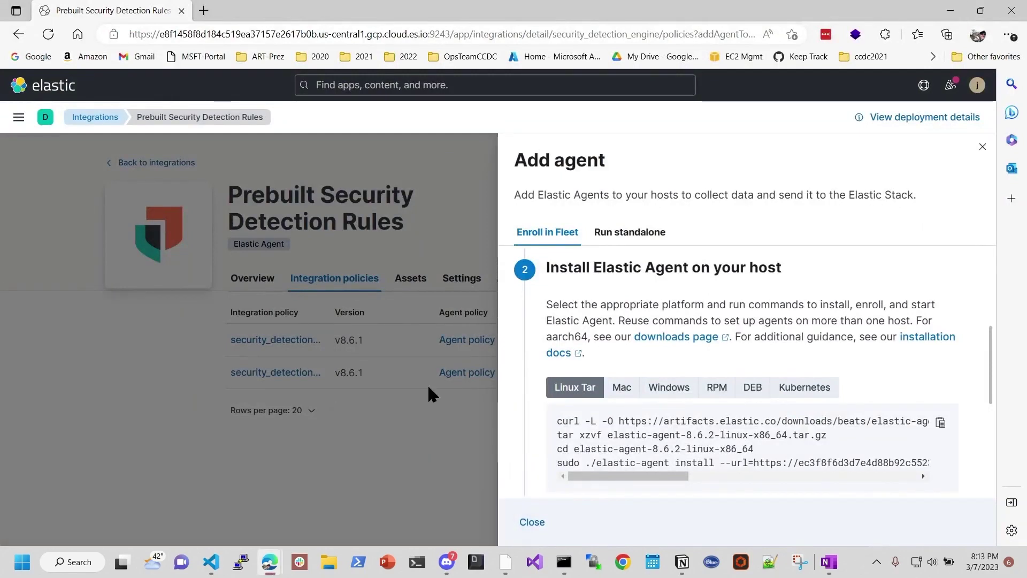
{"action": "left_click", "coordinate": [982, 147]}
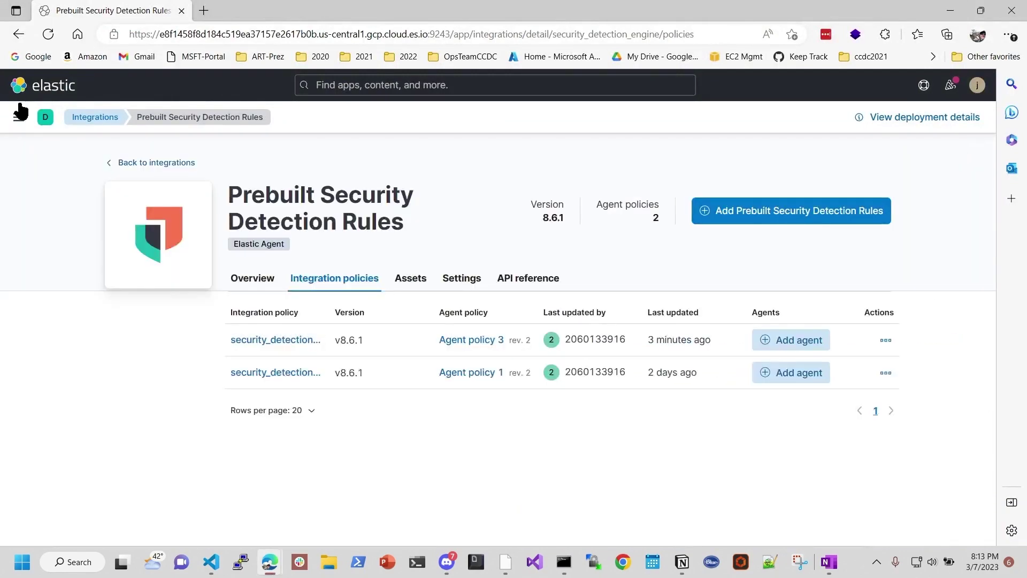
{"action": "left_click", "coordinate": [67, 88]}
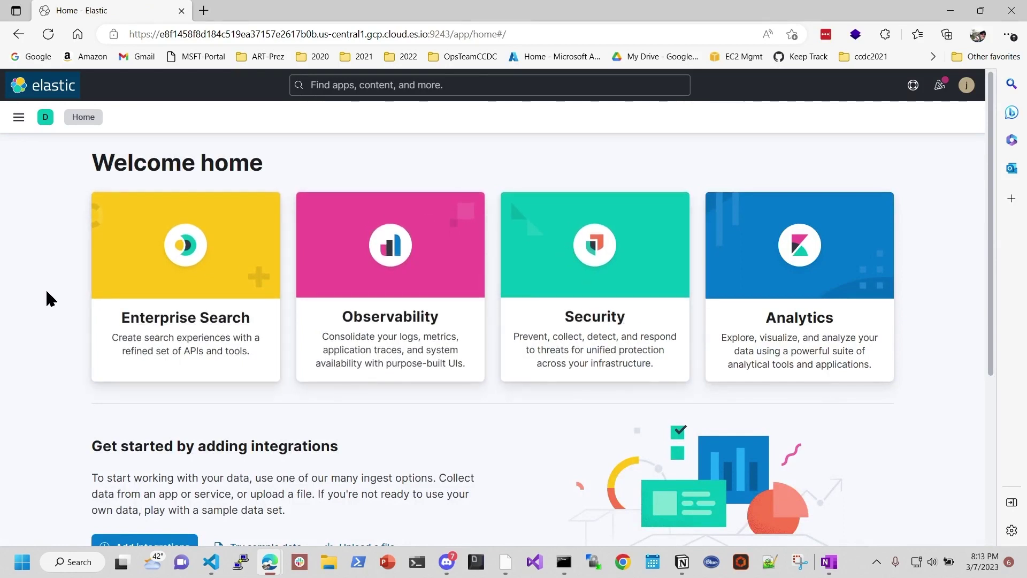
Step: Open and close Elastic's side navigation, then restore the window and move it right
{"action": "left_click", "coordinate": [19, 117]}
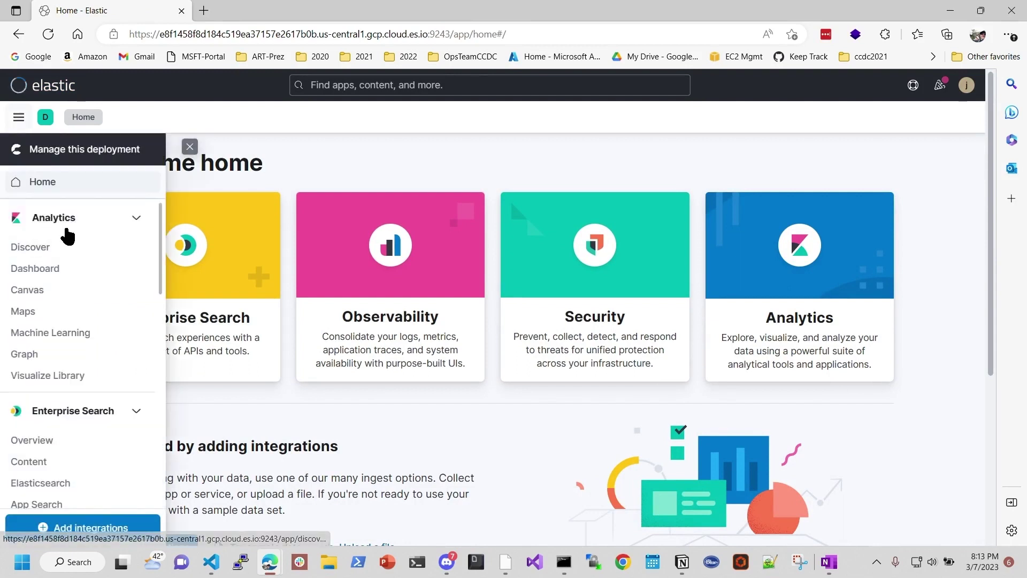
{"action": "scroll", "coordinate": [102, 328], "scroll_direction": "down", "scroll_amount": 1}
{"action": "scroll", "coordinate": [102, 328], "scroll_direction": "up", "scroll_amount": 1}
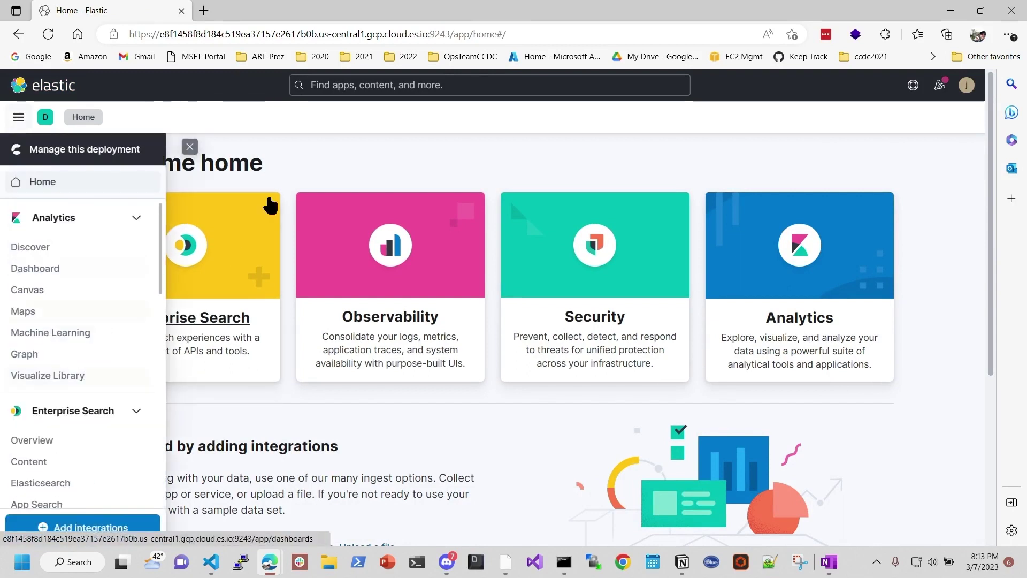
{"action": "left_click", "coordinate": [436, 162]}
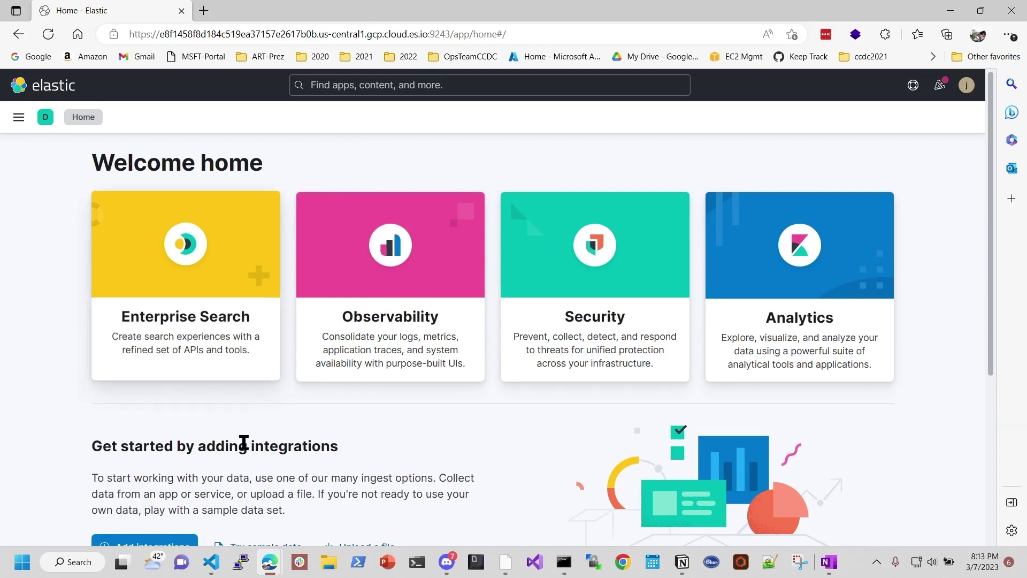
{"action": "left_click_drag", "start_coordinate": [294, 9], "coordinate": [604, 114]}
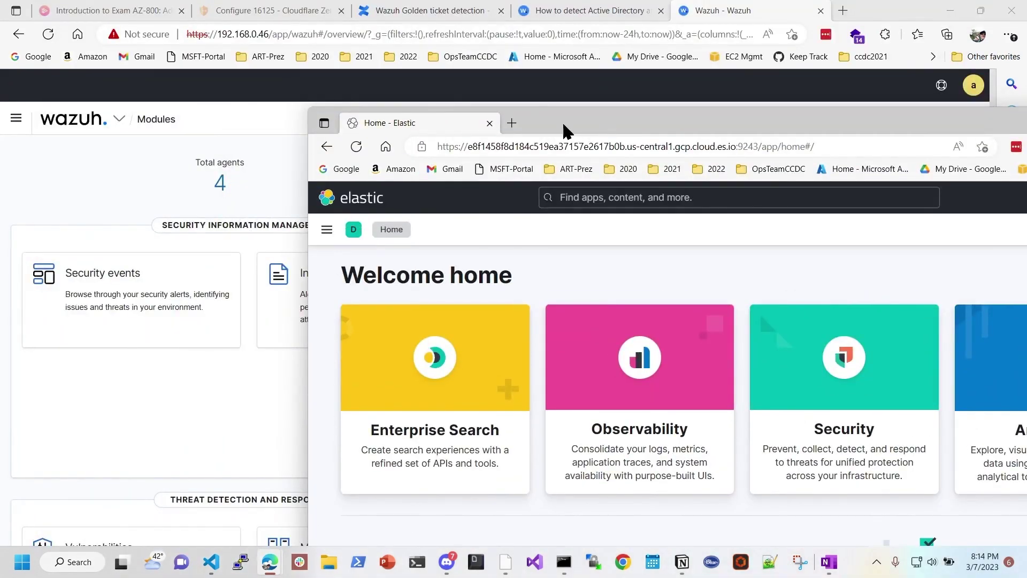
{"action": "left_click_drag", "start_coordinate": [579, 117], "coordinate": [699, 103]}
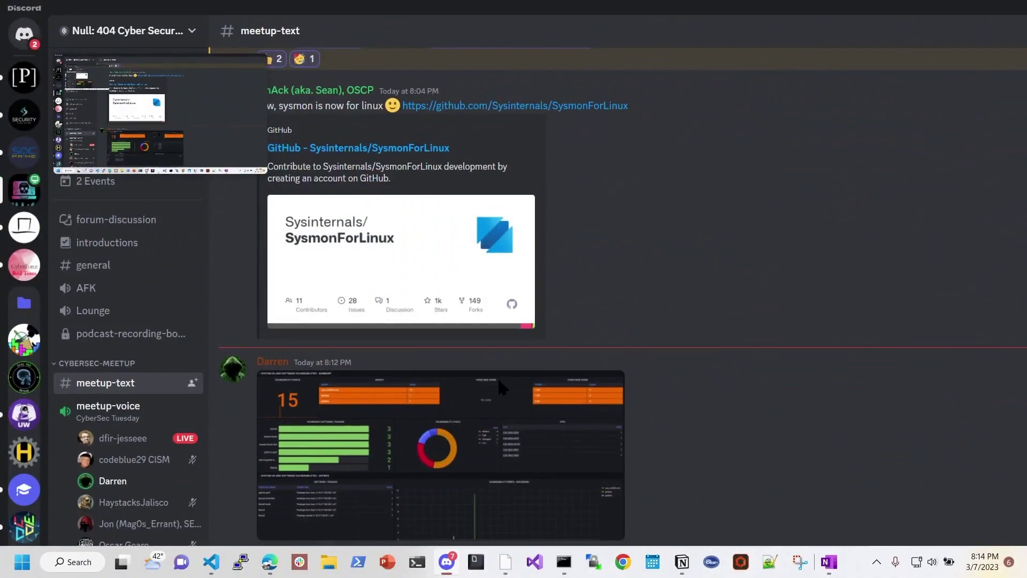
Step: In meetup-text, enlarge and close the second dashboard image, then enlarge the summary dashboard image
{"action": "scroll", "coordinate": [498, 377], "scroll_direction": "down", "scroll_amount": 5}
{"action": "left_click", "coordinate": [477, 403]}
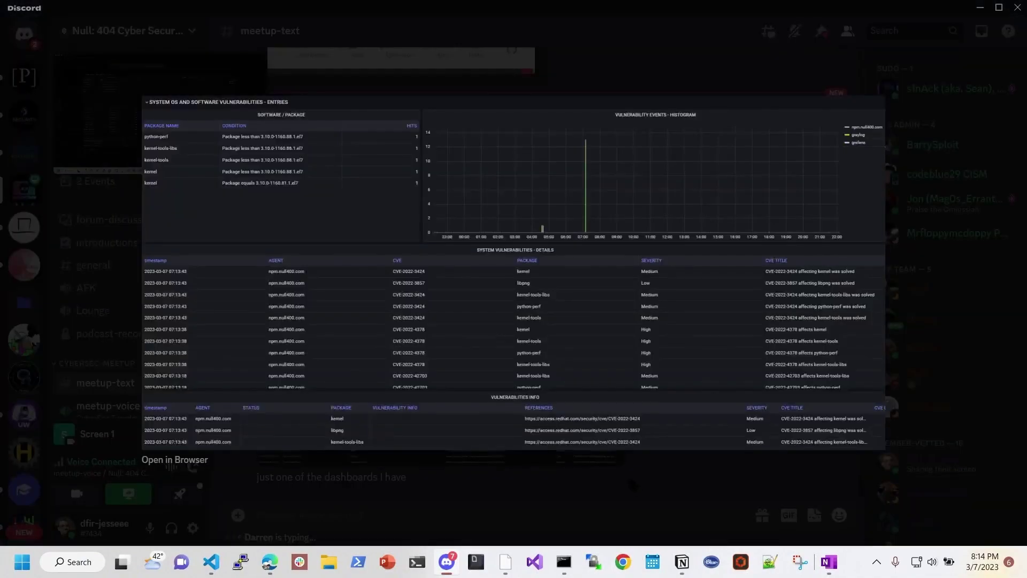
{"action": "left_click", "coordinate": [633, 465]}
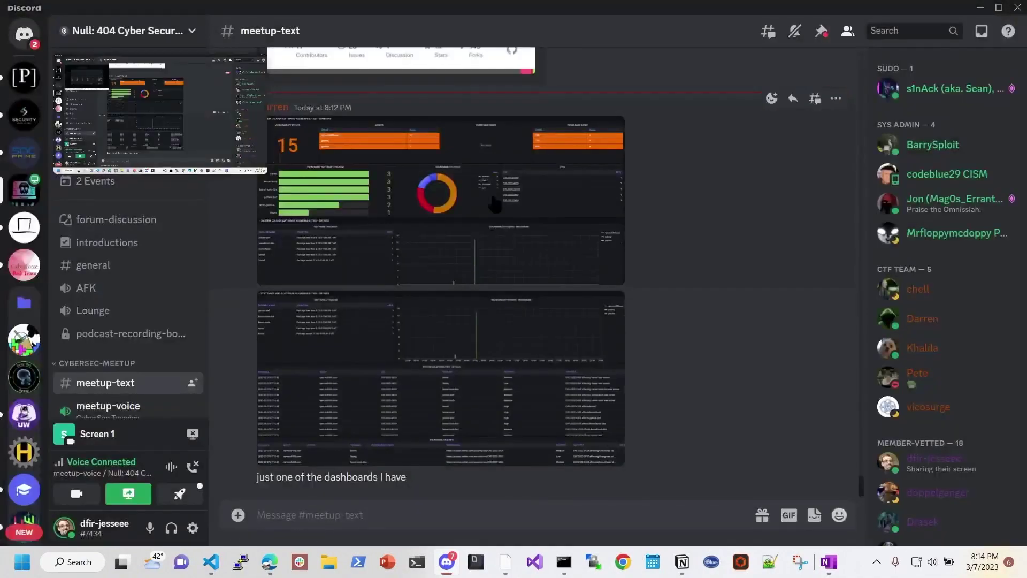
{"action": "left_click", "coordinate": [692, 403]}
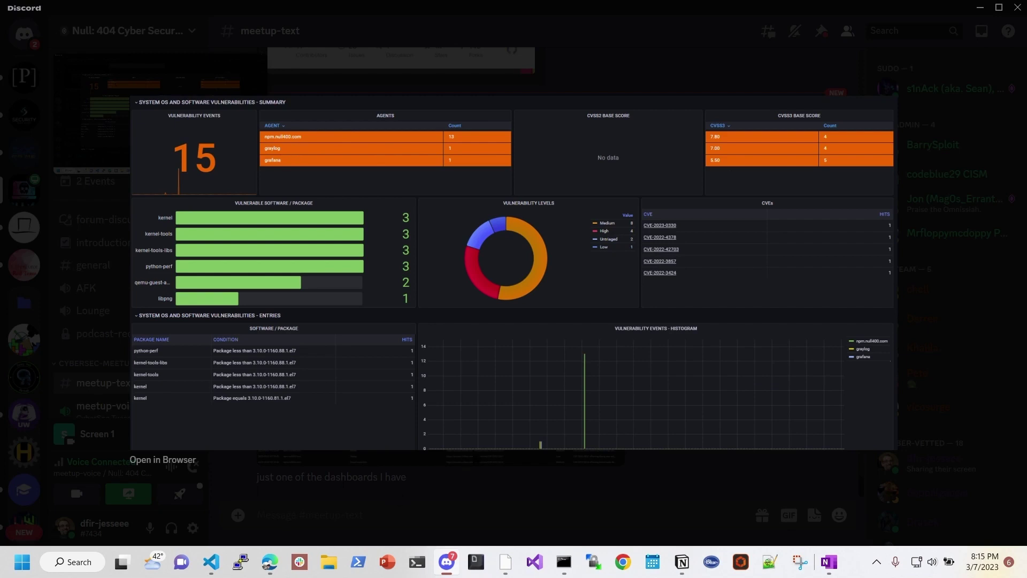
Step: Swap to the enlarged vulnerability entries dashboard image, briefly switching to Wazuh and back
{"action": "left_click", "coordinate": [533, 483]}
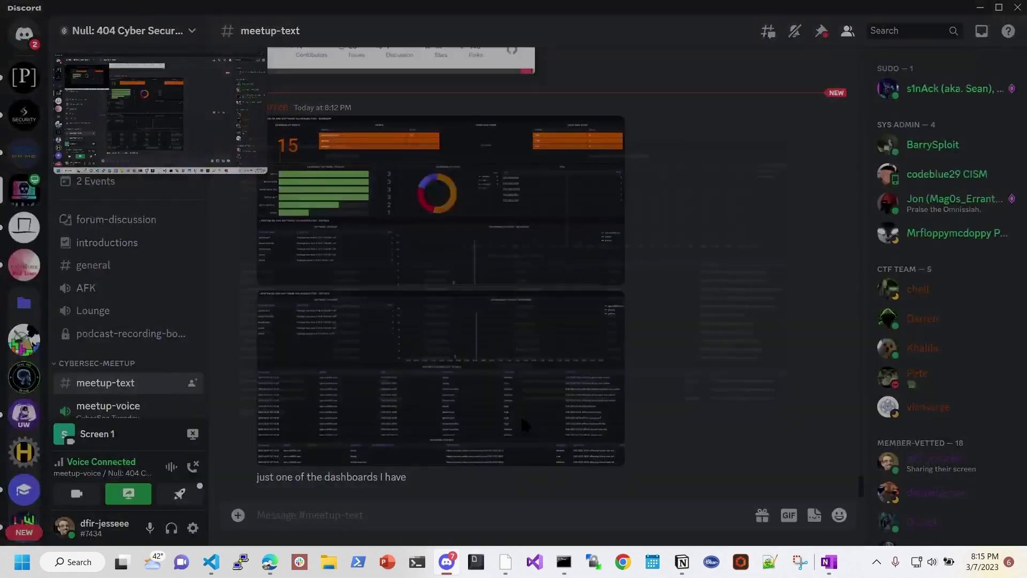
{"action": "left_click", "coordinate": [524, 424]}
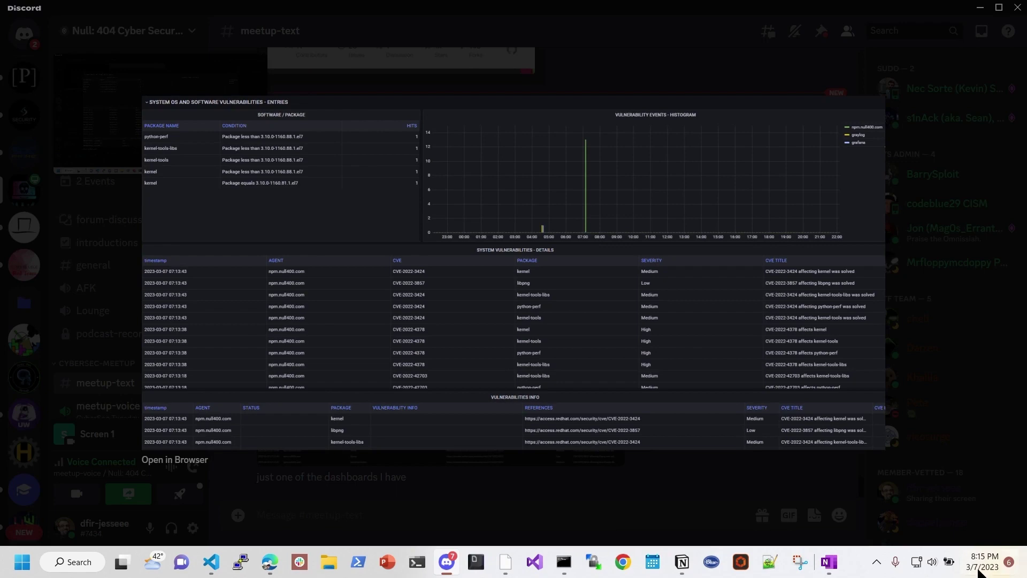
{"action": "key", "text": "alt+Tab"}
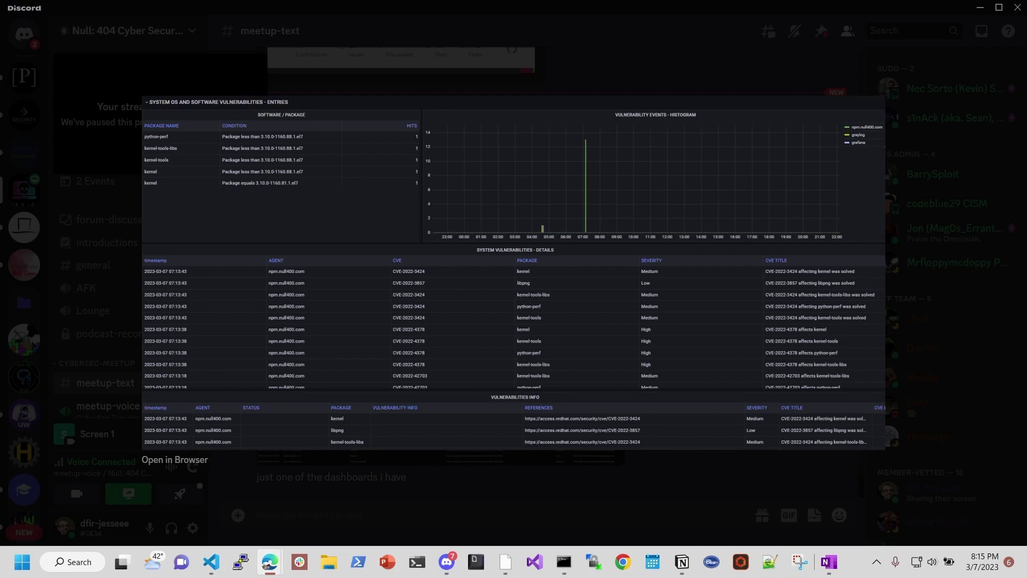
{"action": "key", "text": "alt+Tab"}
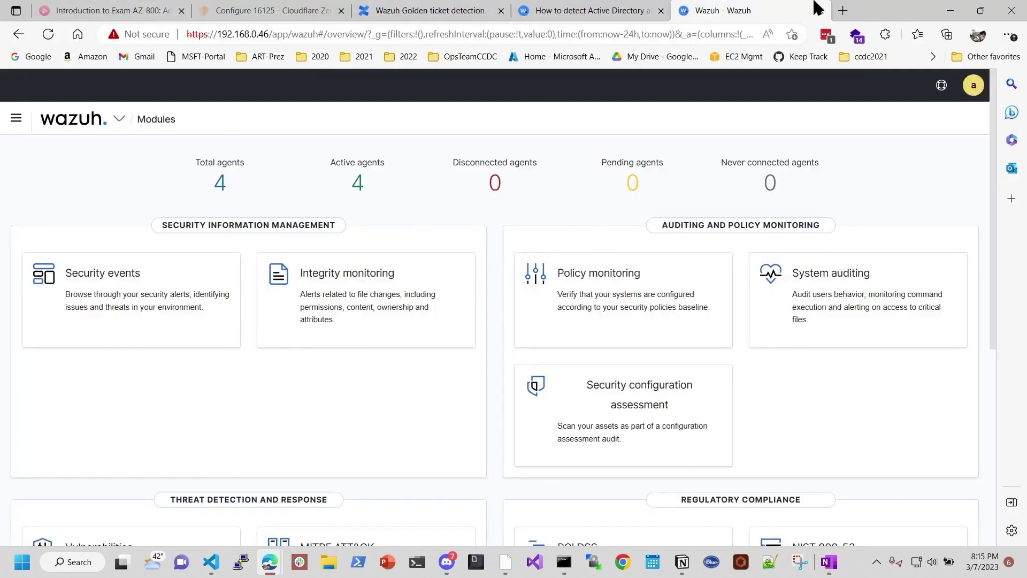
{"action": "key", "text": "alt+Tab"}
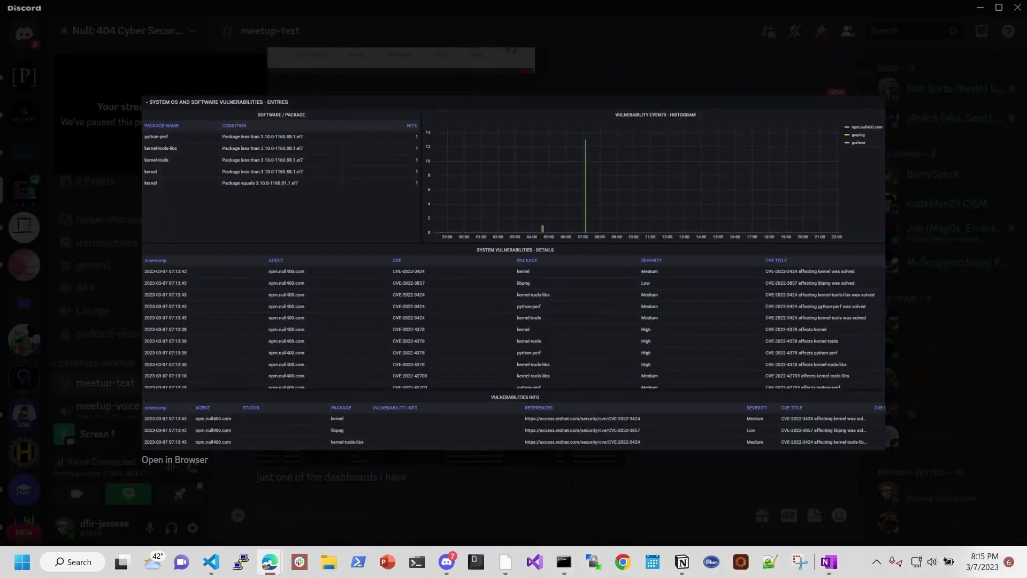